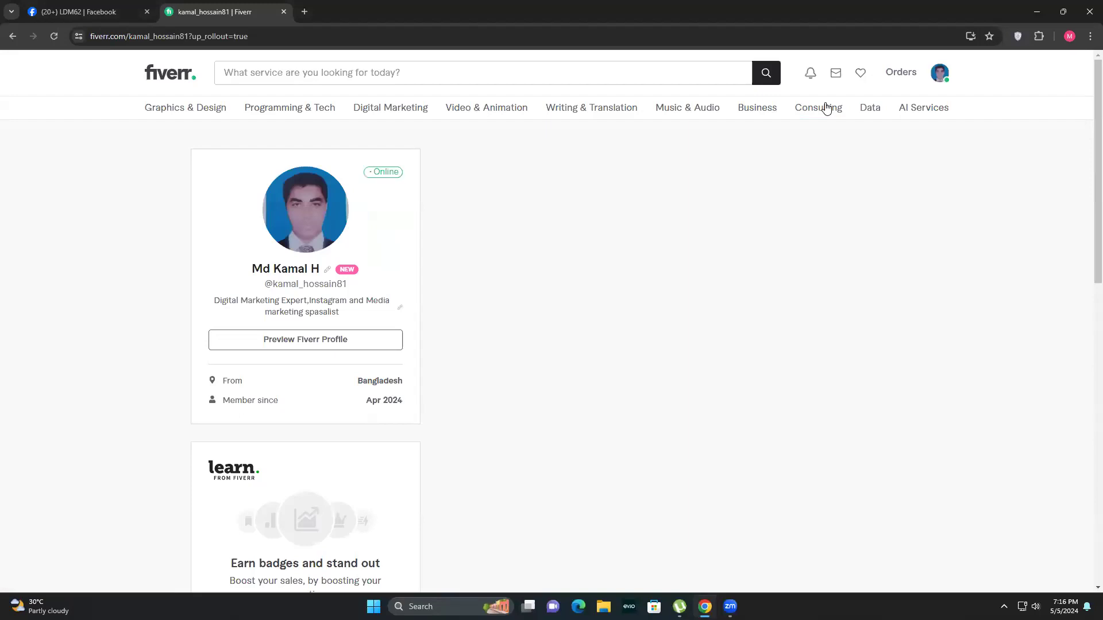
mouse_move(826, 108)
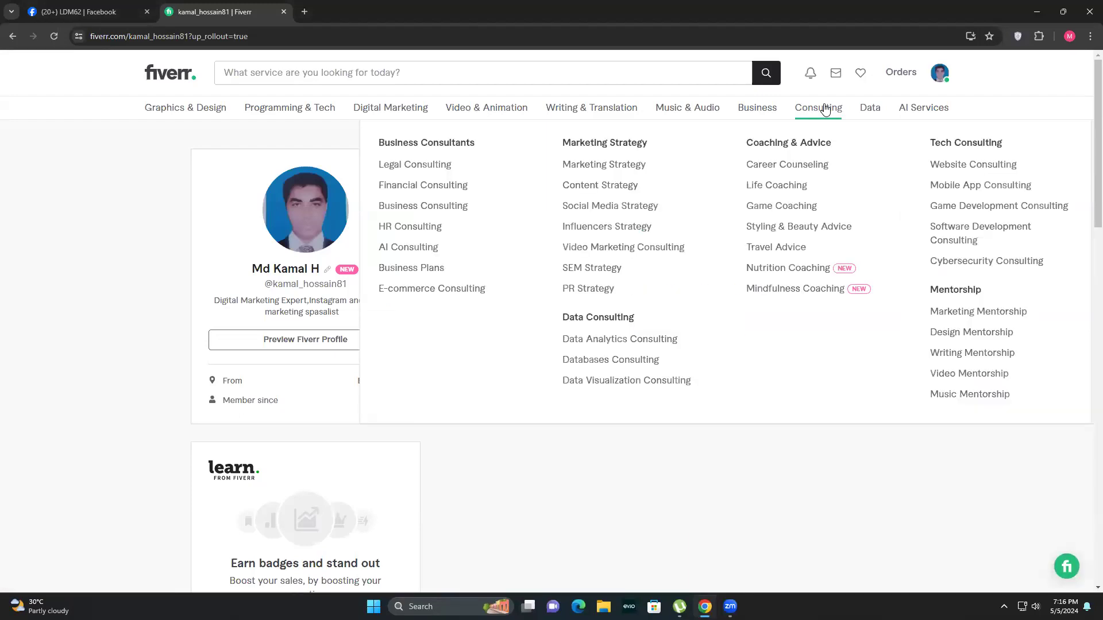
mouse_move(271, 234)
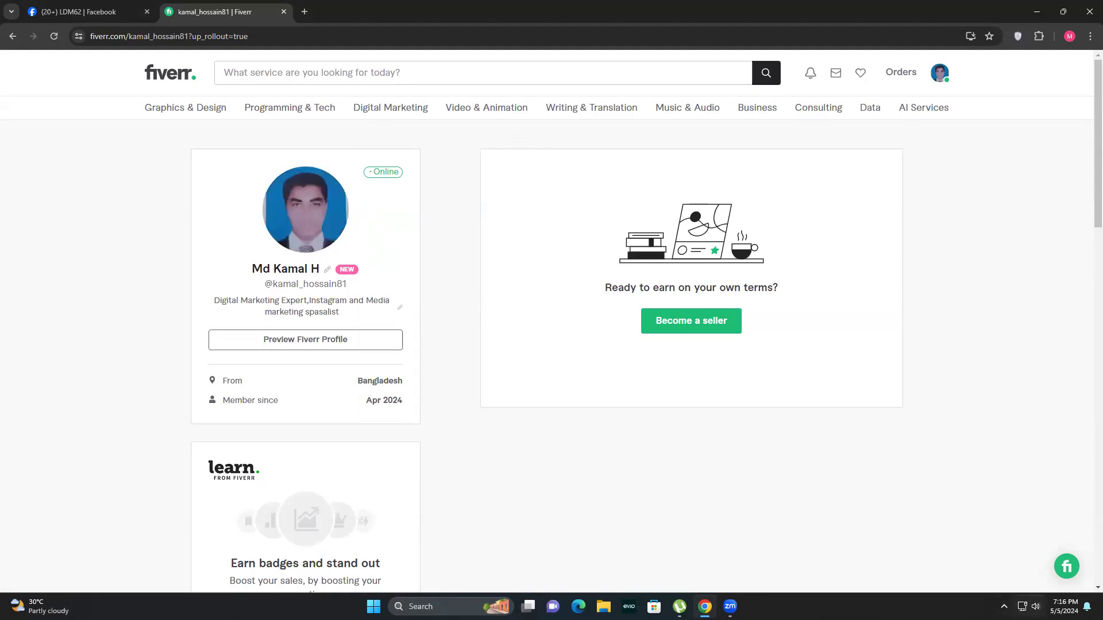
Lower the system's audio volume.
click(1028, 607)
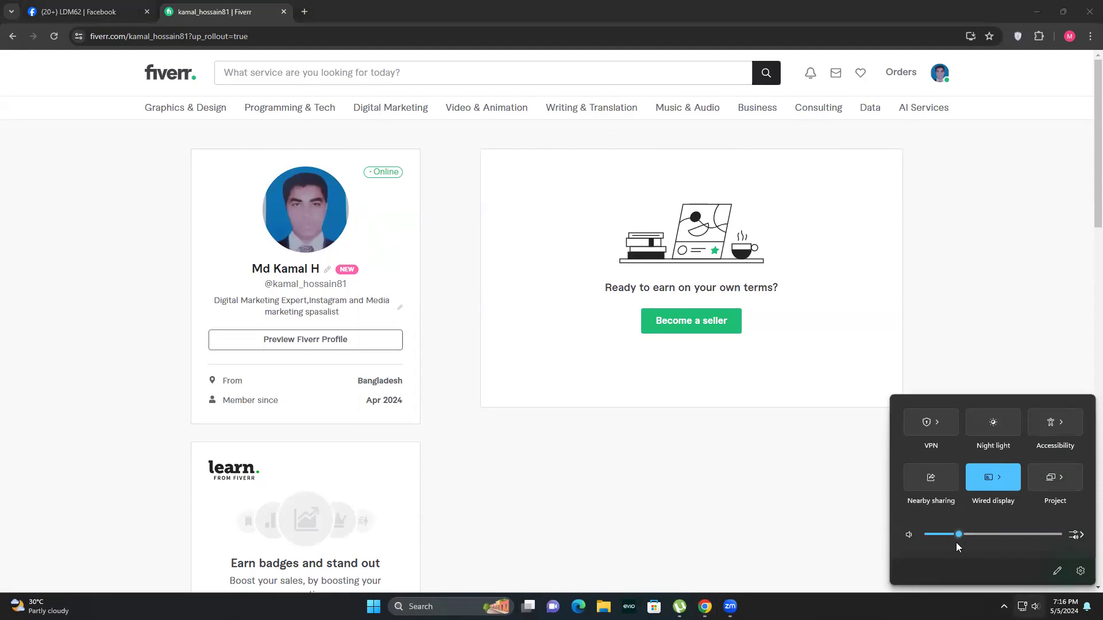
scroll(943, 552, down, 7)
click(1035, 607)
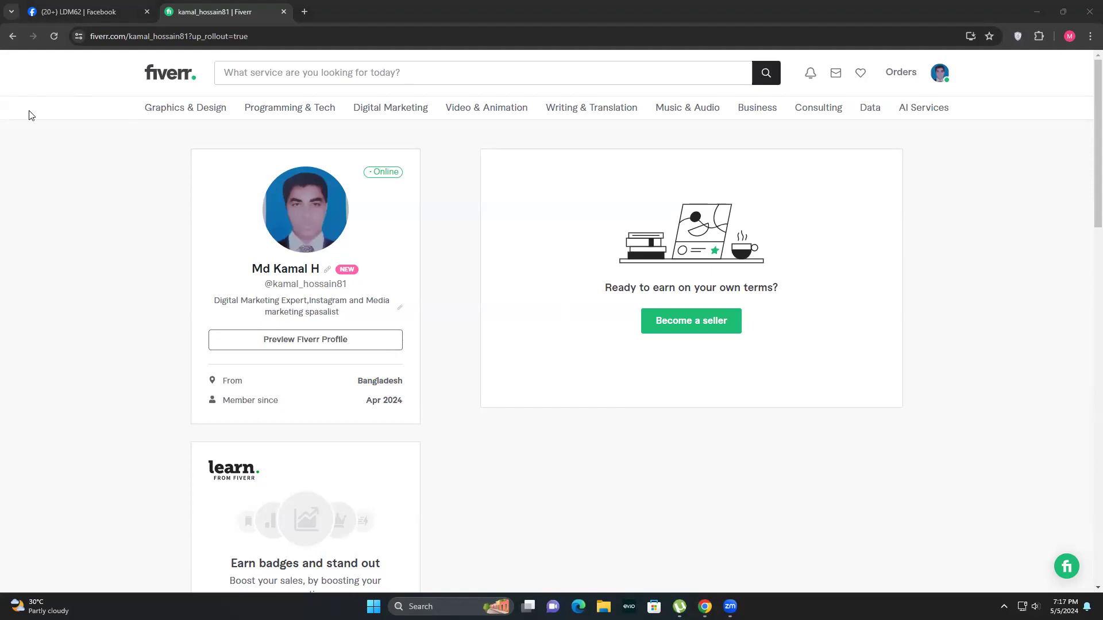
Return from the profile page to the Fiverr home page and close the Facebook page.
click(14, 37)
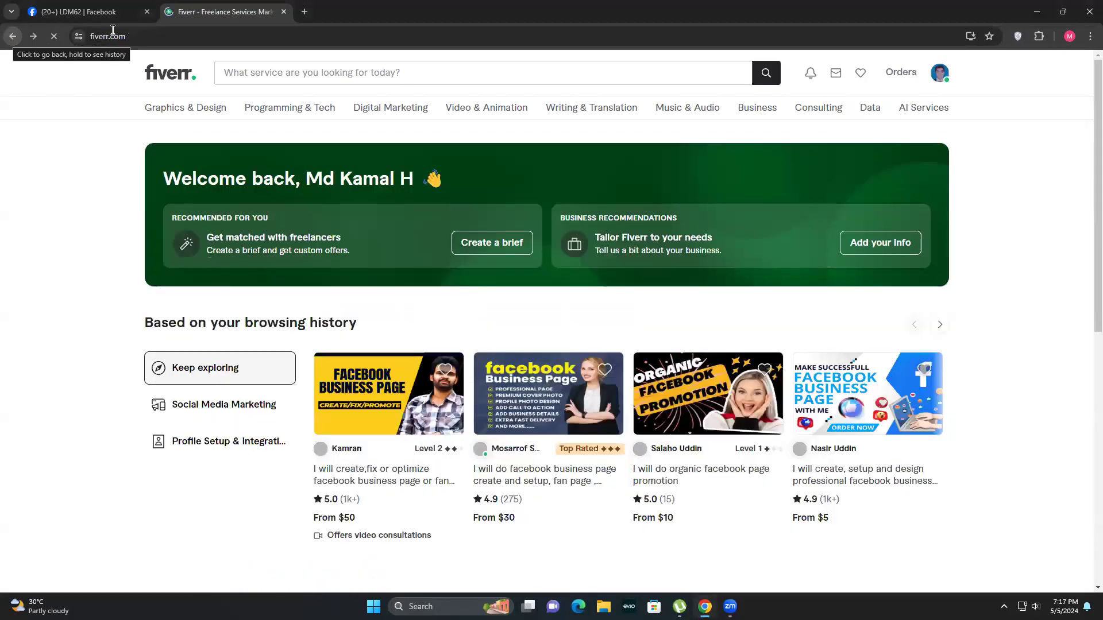
click(147, 12)
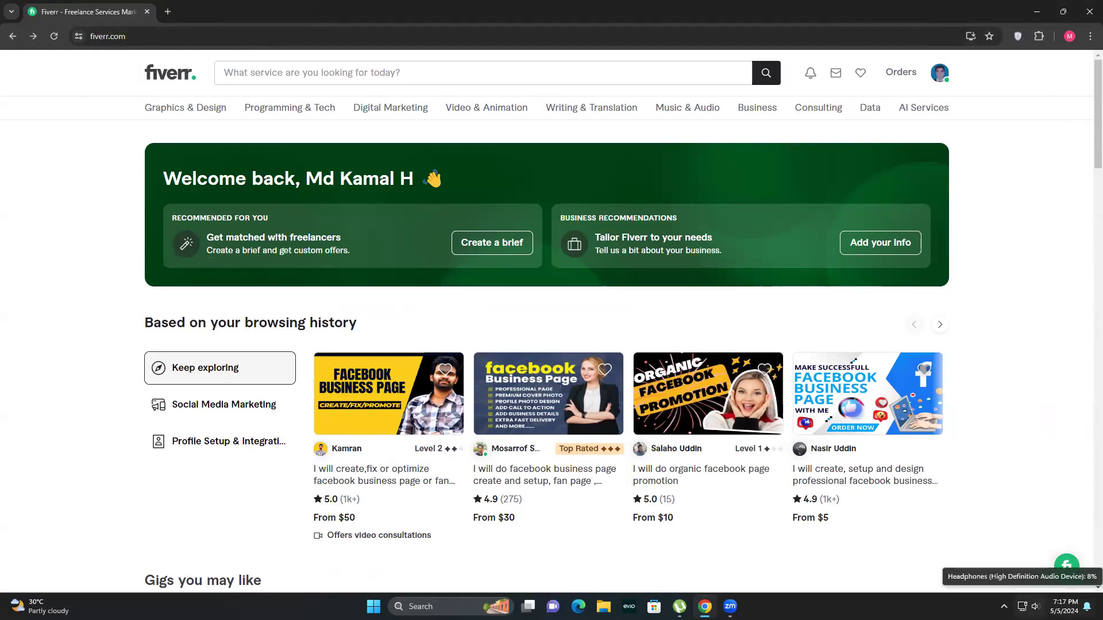
Raise the system's audio volume to slightly under half.
click(1025, 606)
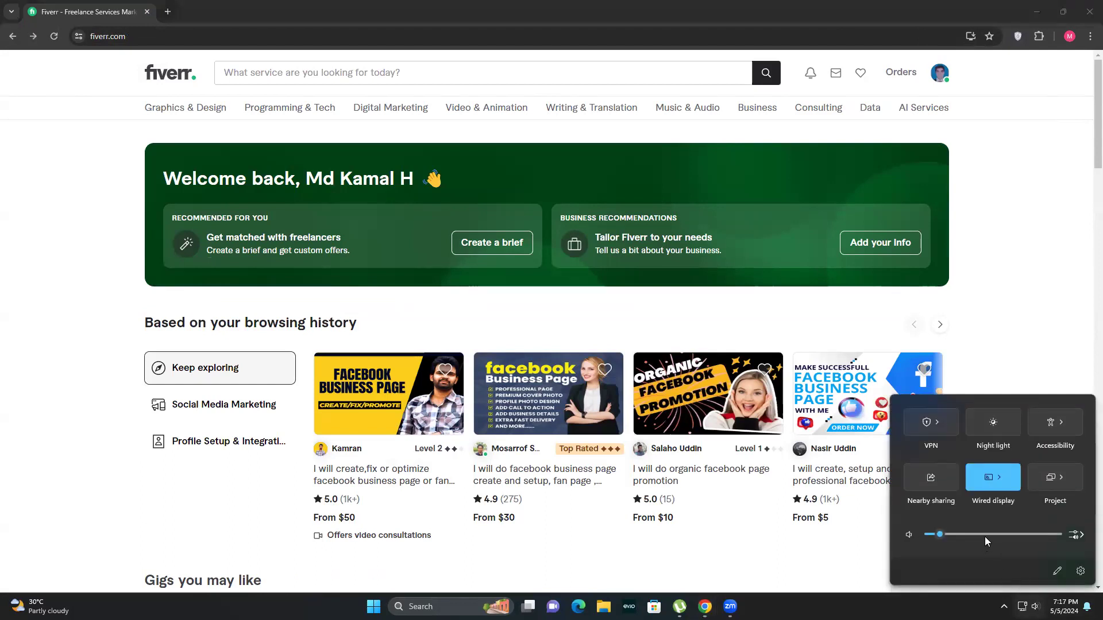
click(984, 534)
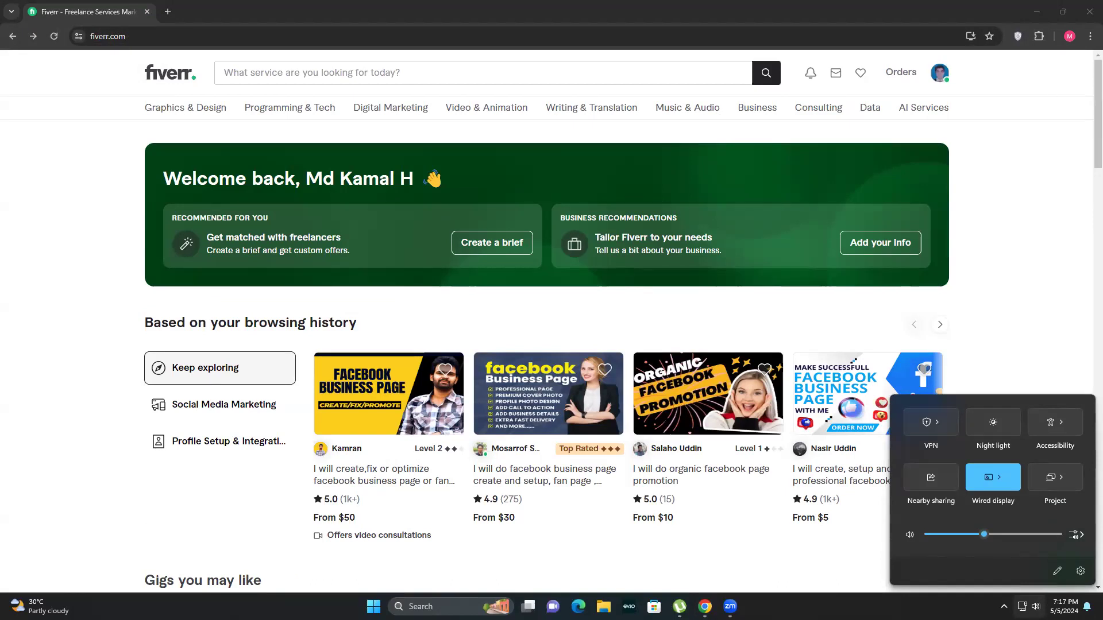
Search Fiverr's services for "Lead generation".
click(385, 74)
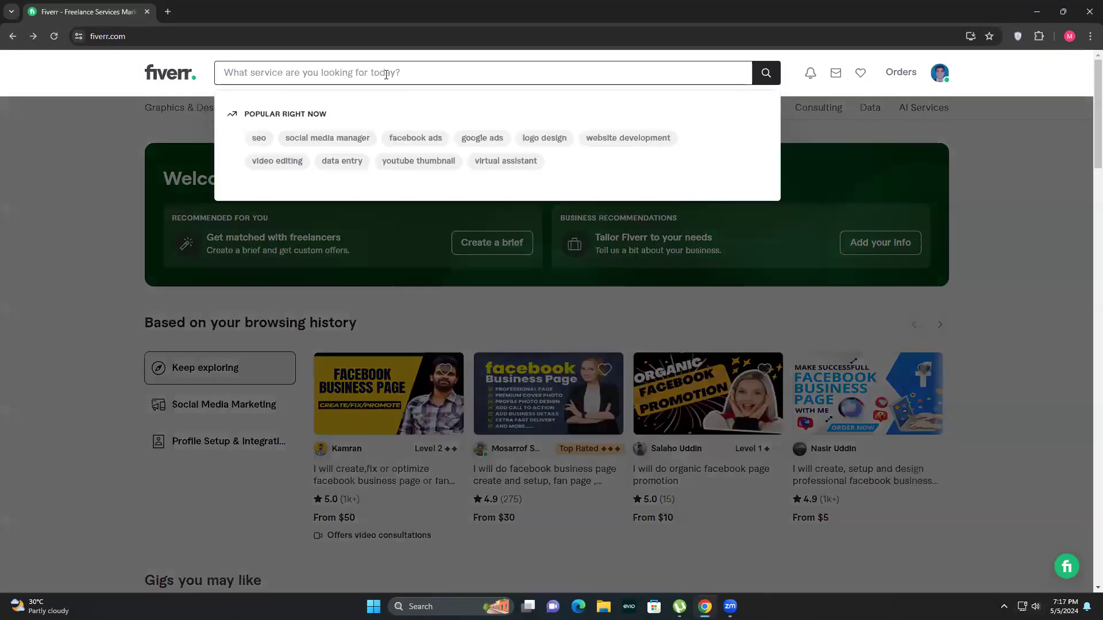
text(Le)
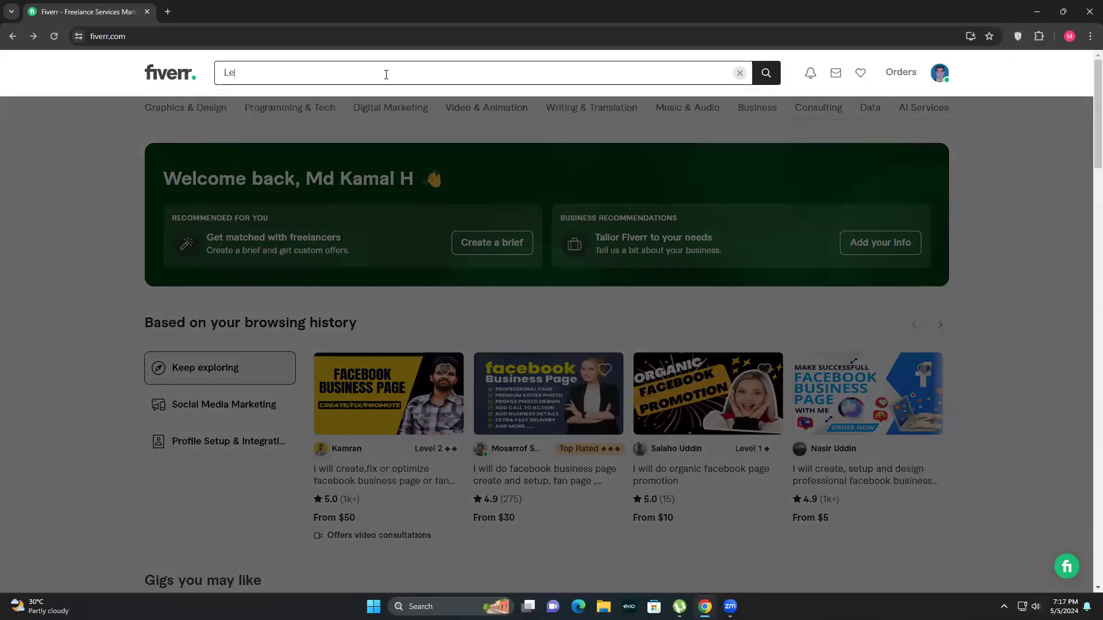
text(ad gene)
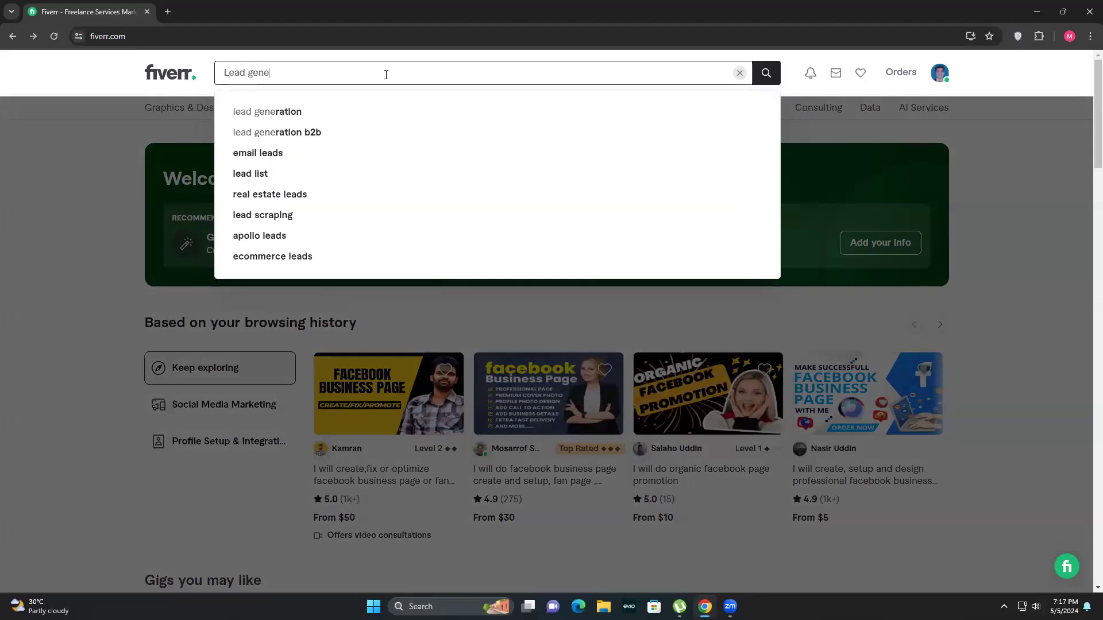
text(ration)
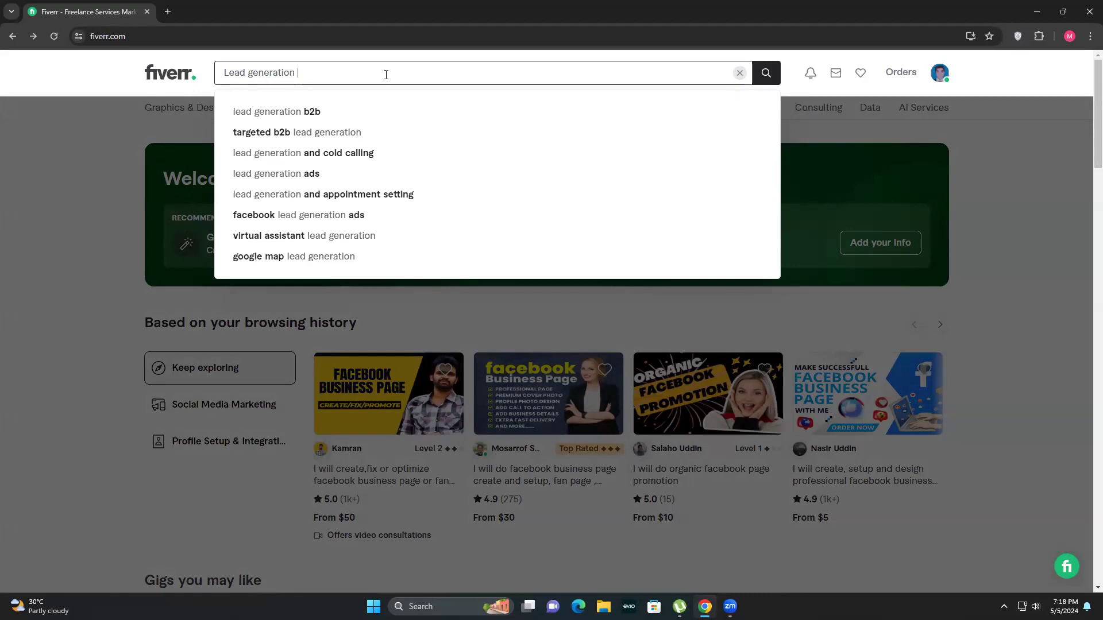
key(Return)
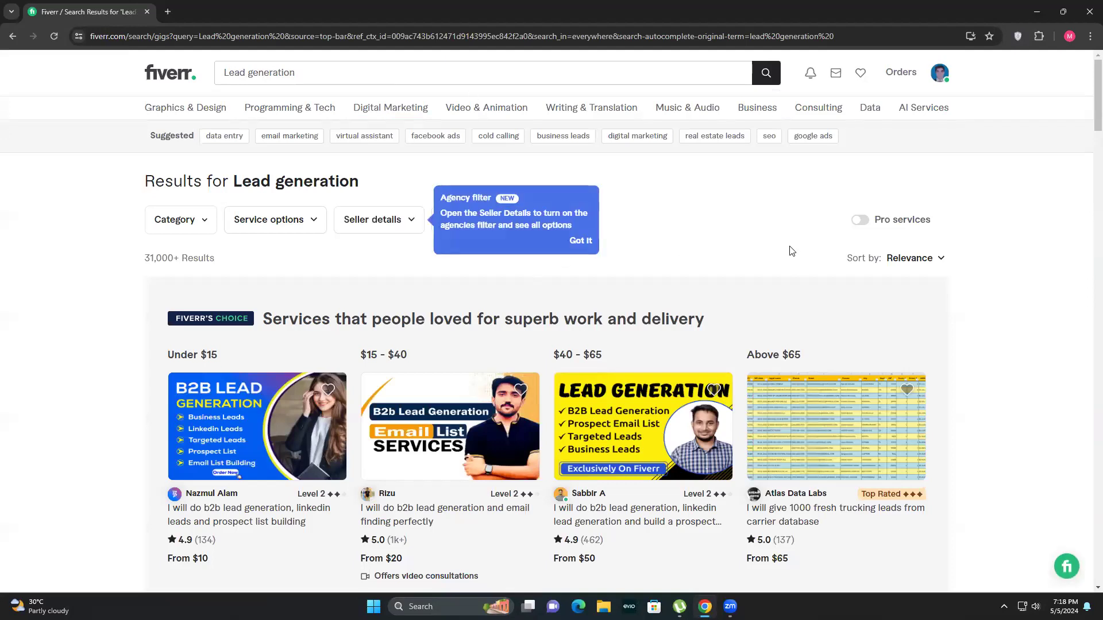
Dismiss the "Buying something for work?" pop-up and open the $15 - $40 and $40 - $65 Fiverr's Choice gigs in separate new tabs.
scroll(791, 251, down, 1)
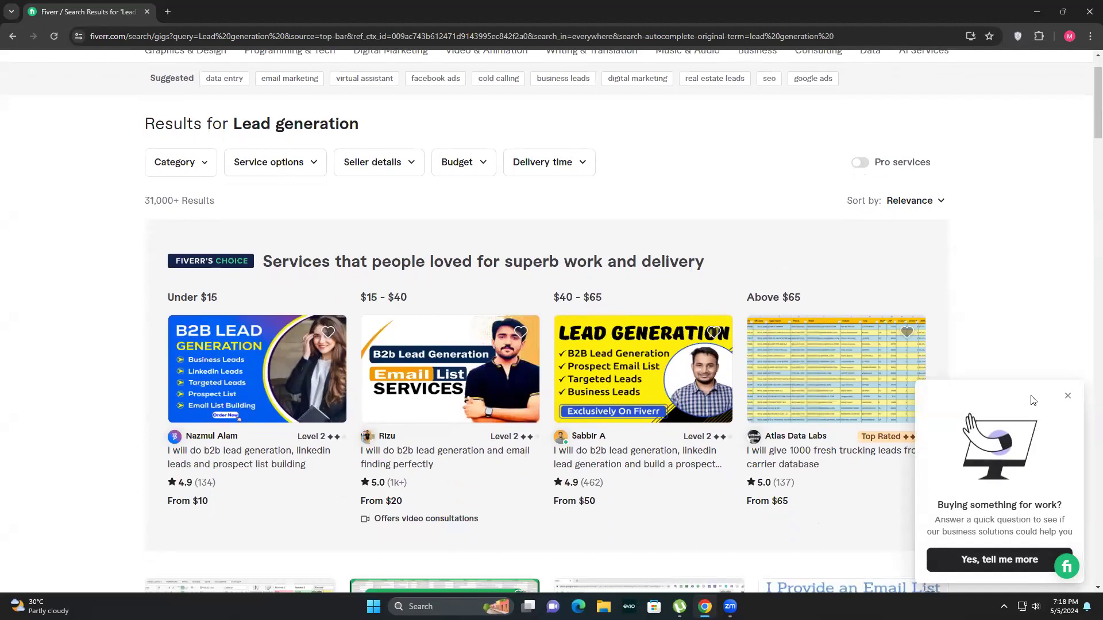
click(1068, 396)
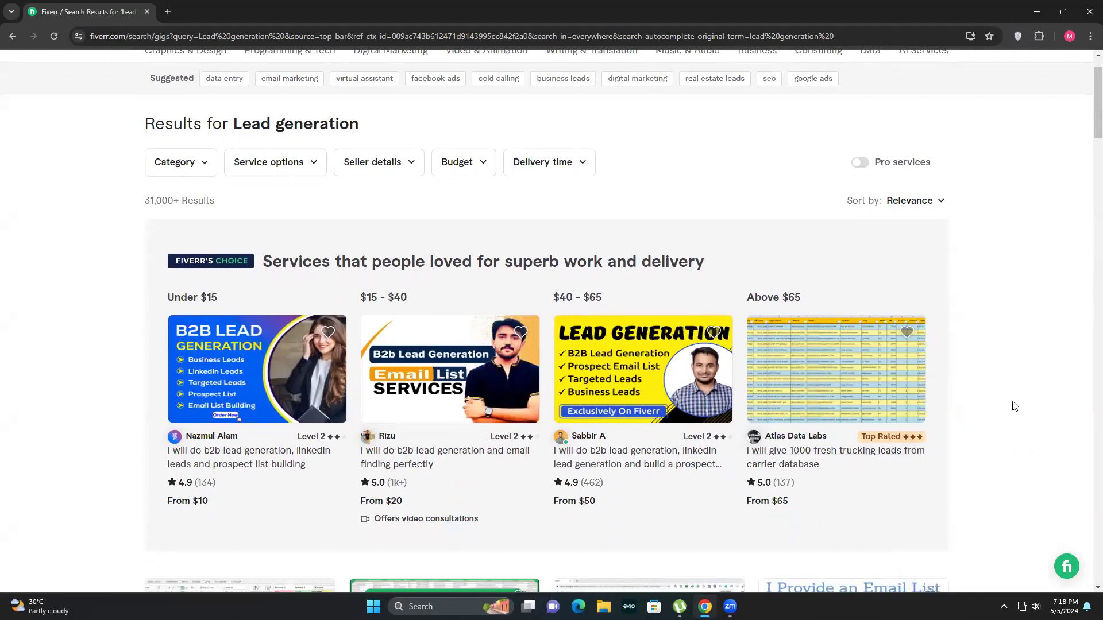
scroll(1000, 409, down, 1)
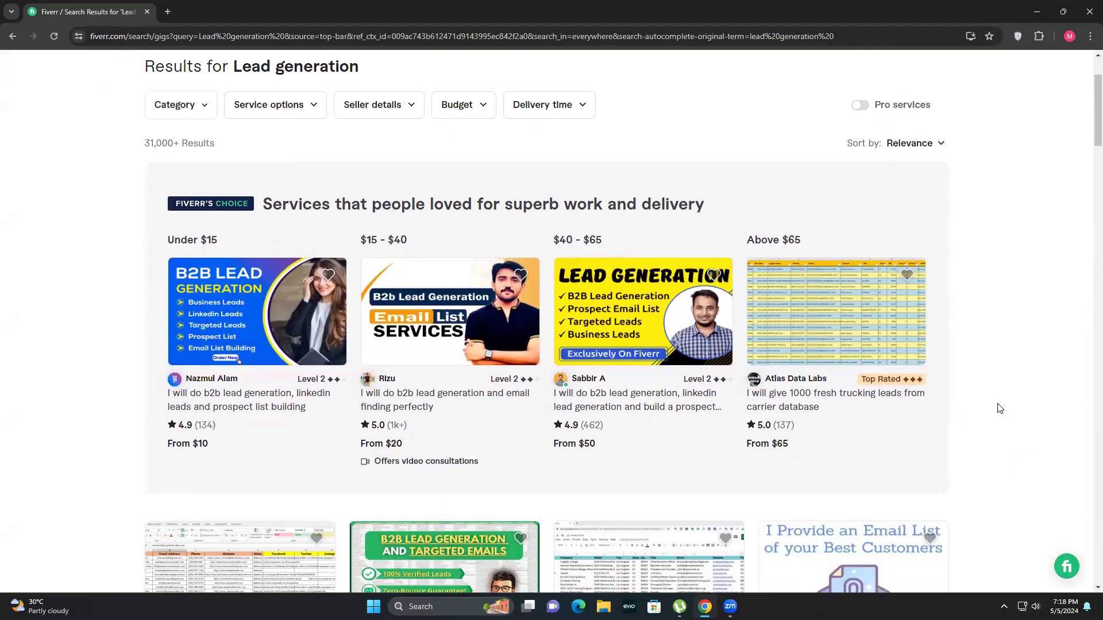
right_click(409, 398)
click(441, 405)
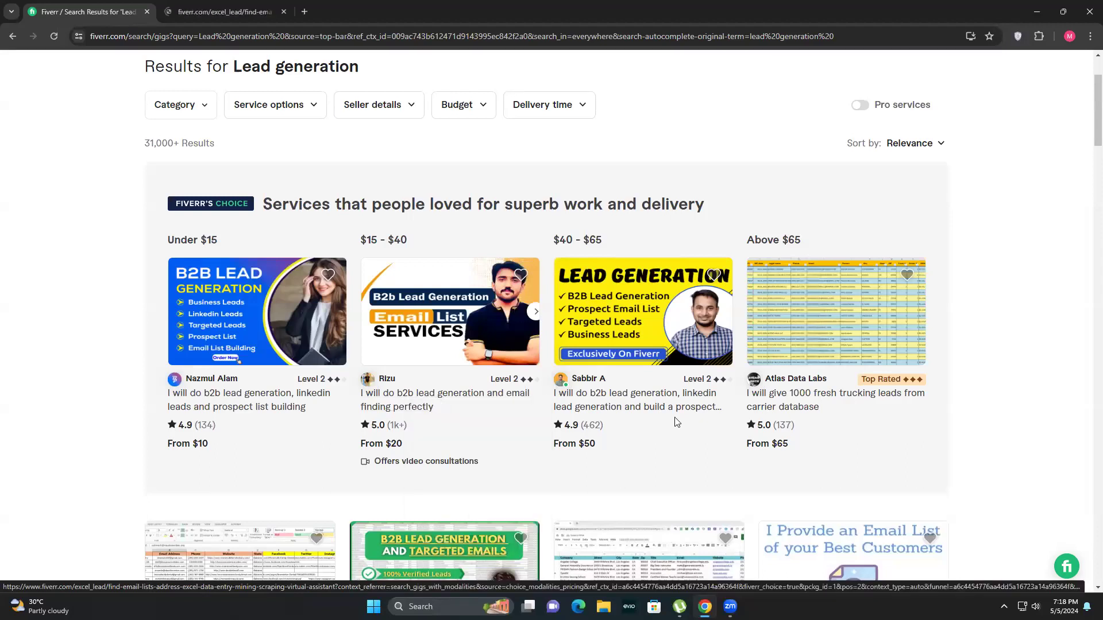
scroll(637, 402, down, 2)
right_click(632, 284)
click(677, 297)
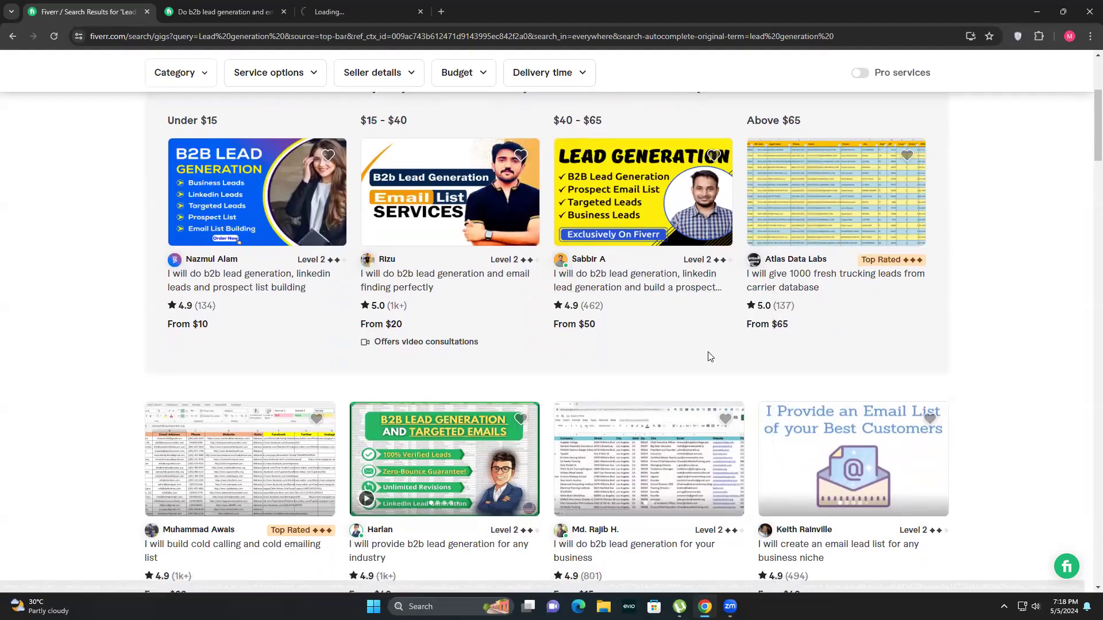
Open all four gigs in the first row below the Fiverr's Choice section in separate new tabs.
scroll(710, 356, down, 1)
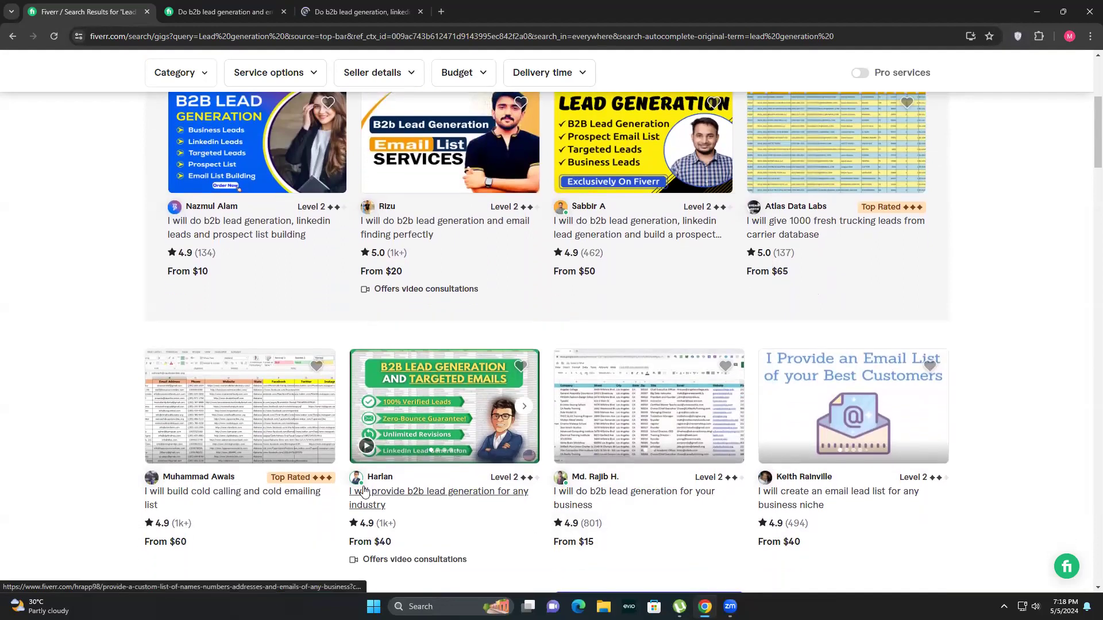
right_click(164, 495)
click(242, 360)
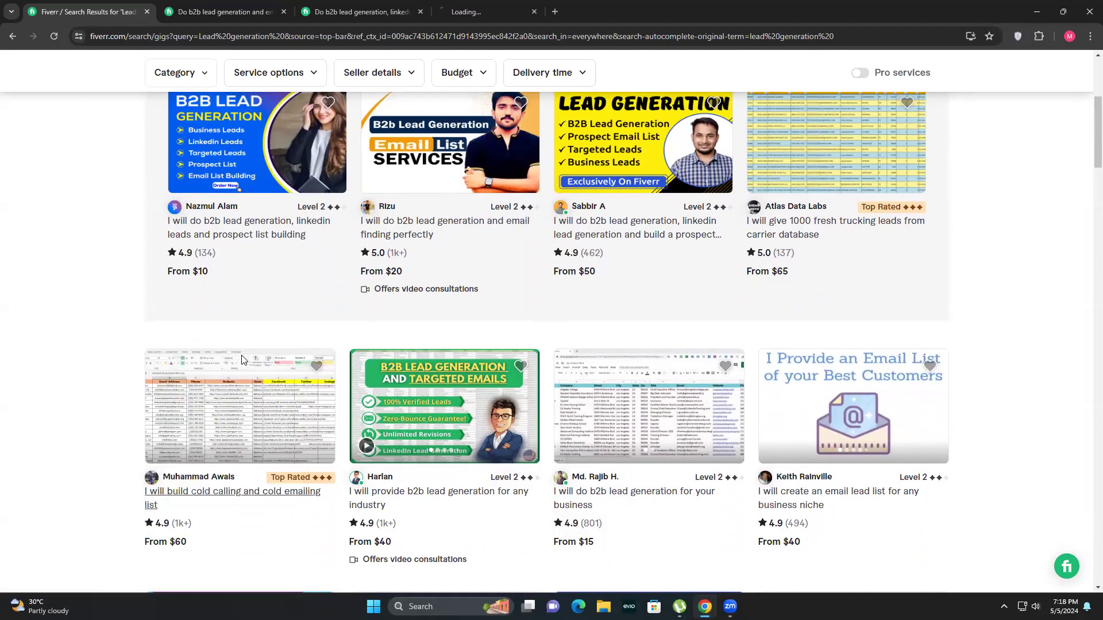
right_click(362, 497)
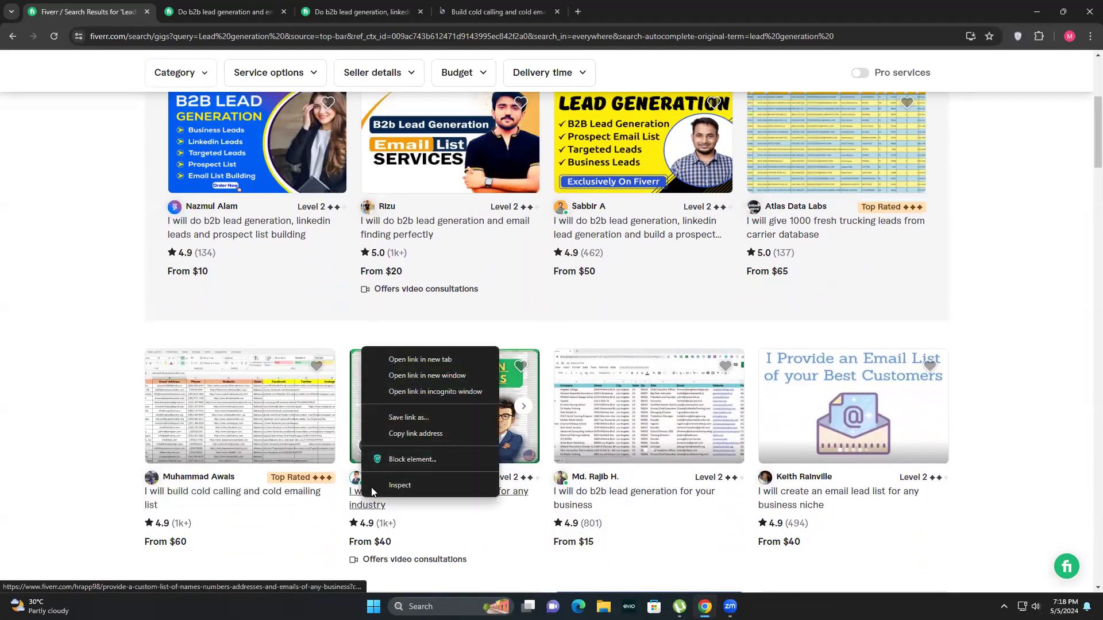
click(409, 359)
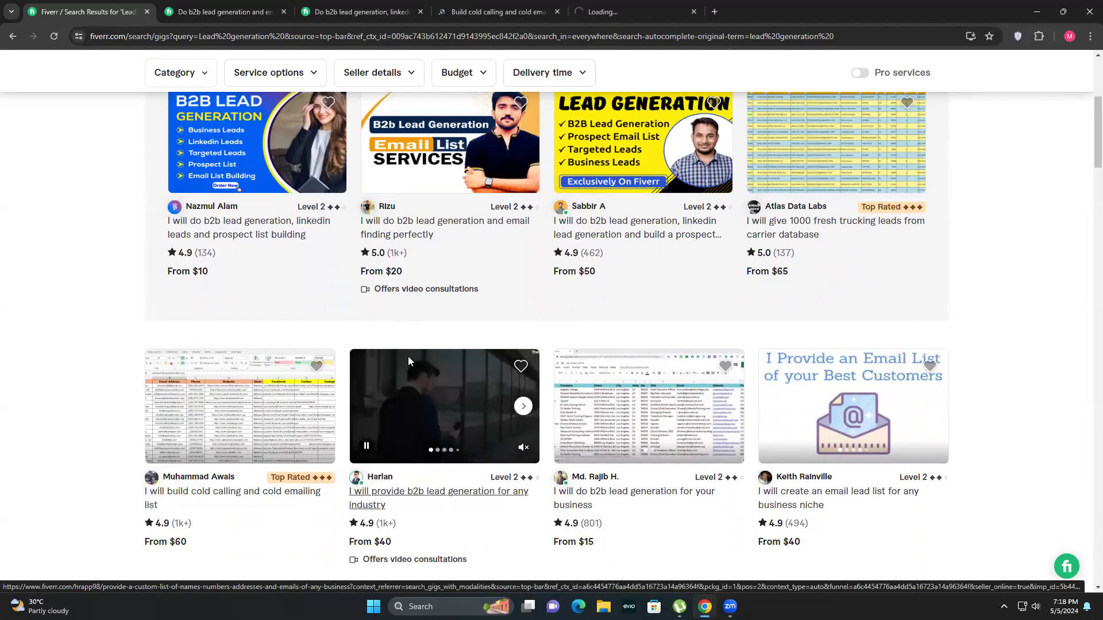
right_click(624, 495)
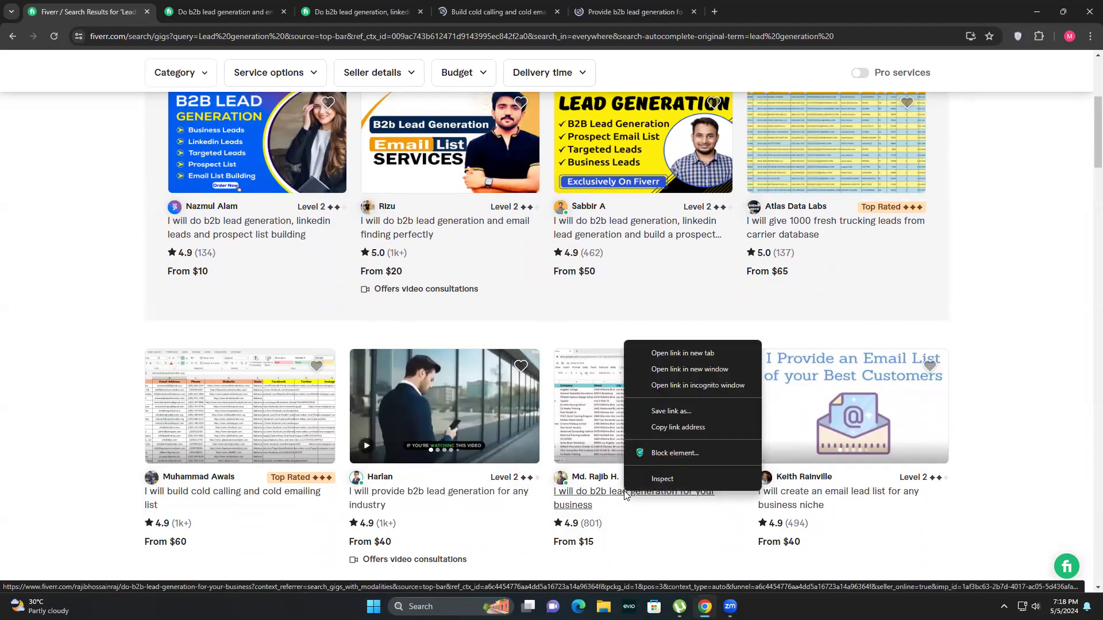
click(682, 353)
right_click(790, 503)
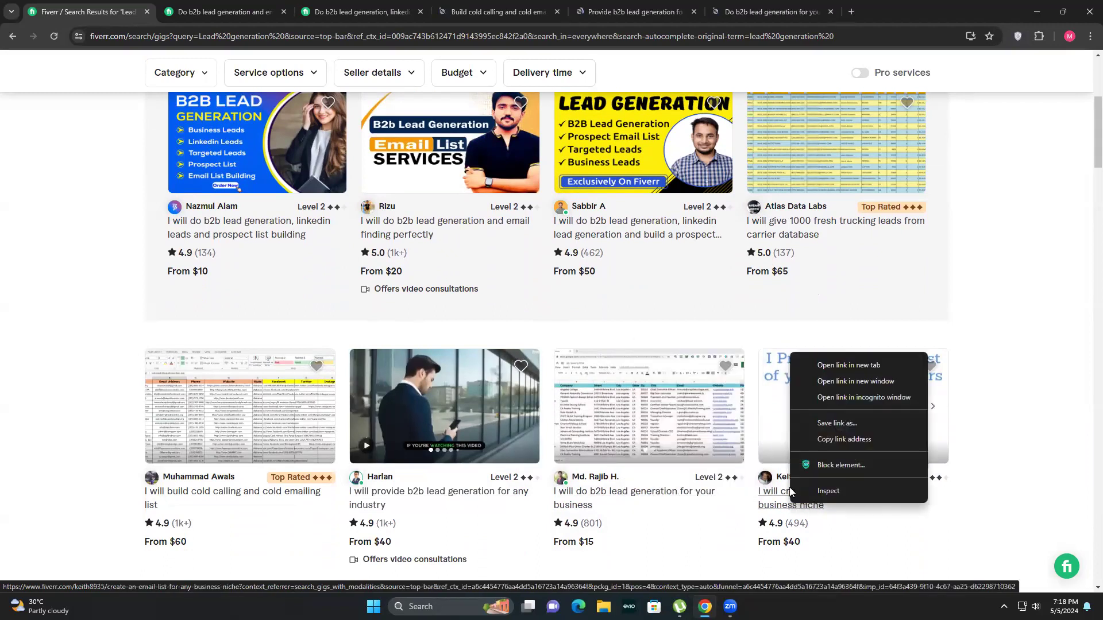
click(813, 366)
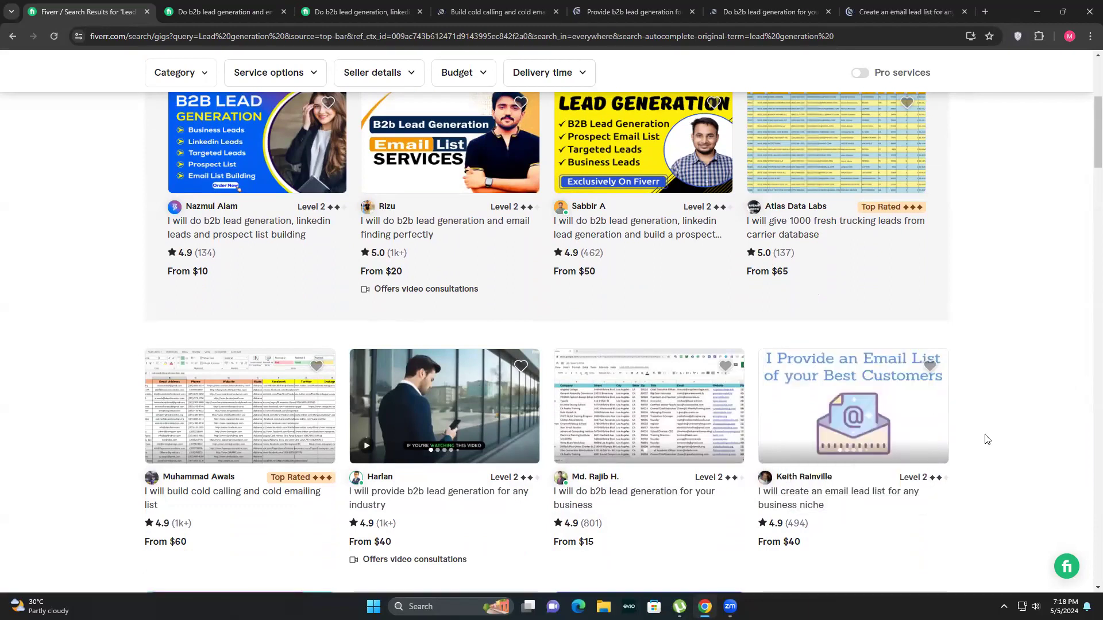
Open the LinkedIn lead generation and email finding gig and the Lead Genie B2B gig in new tabs.
scroll(985, 431, down, 1)
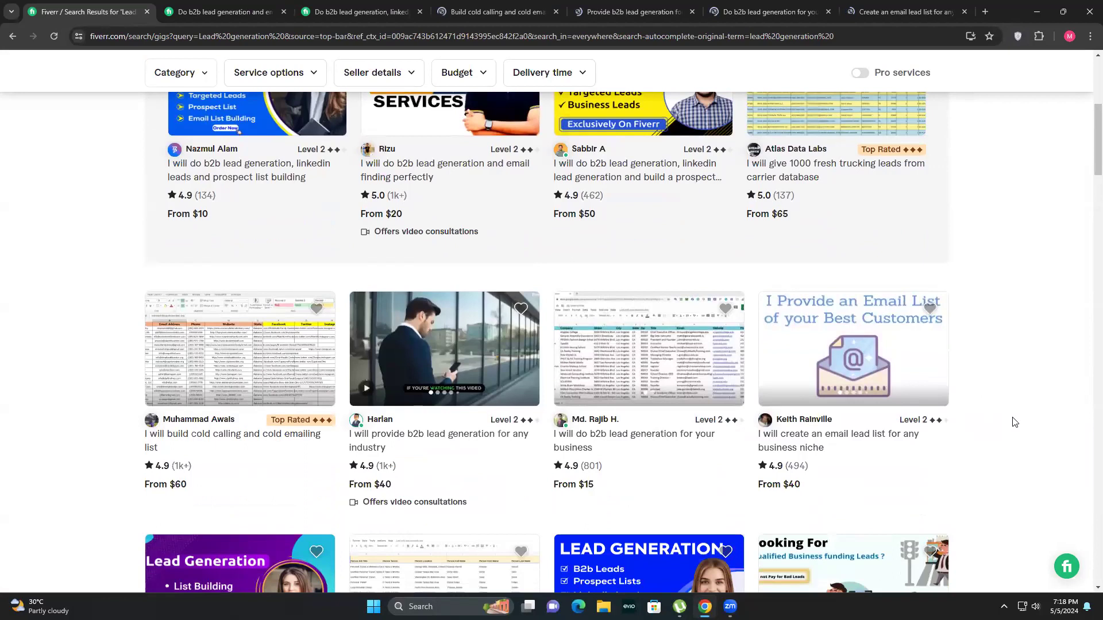
scroll(1011, 423, down, 1)
scroll(1014, 422, down, 3)
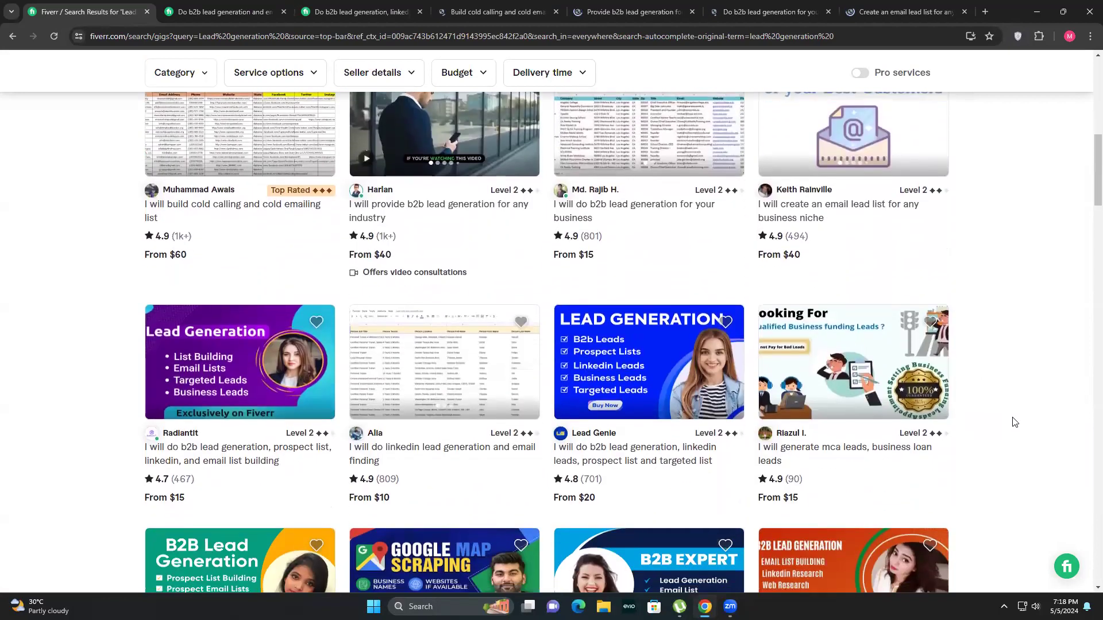
right_click(383, 449)
click(454, 307)
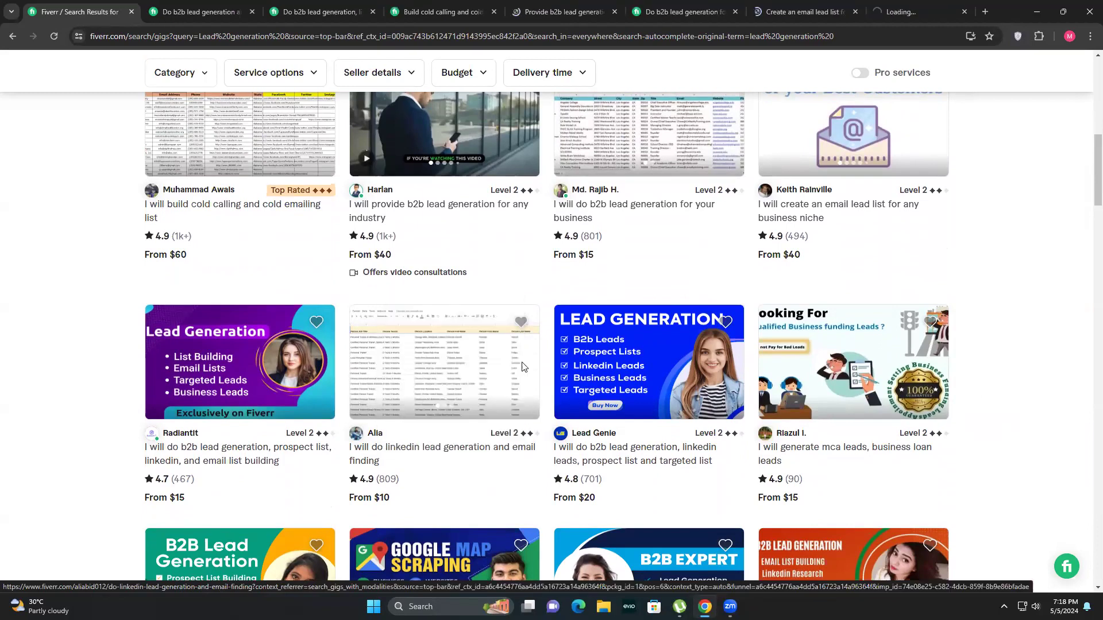
right_click(578, 457)
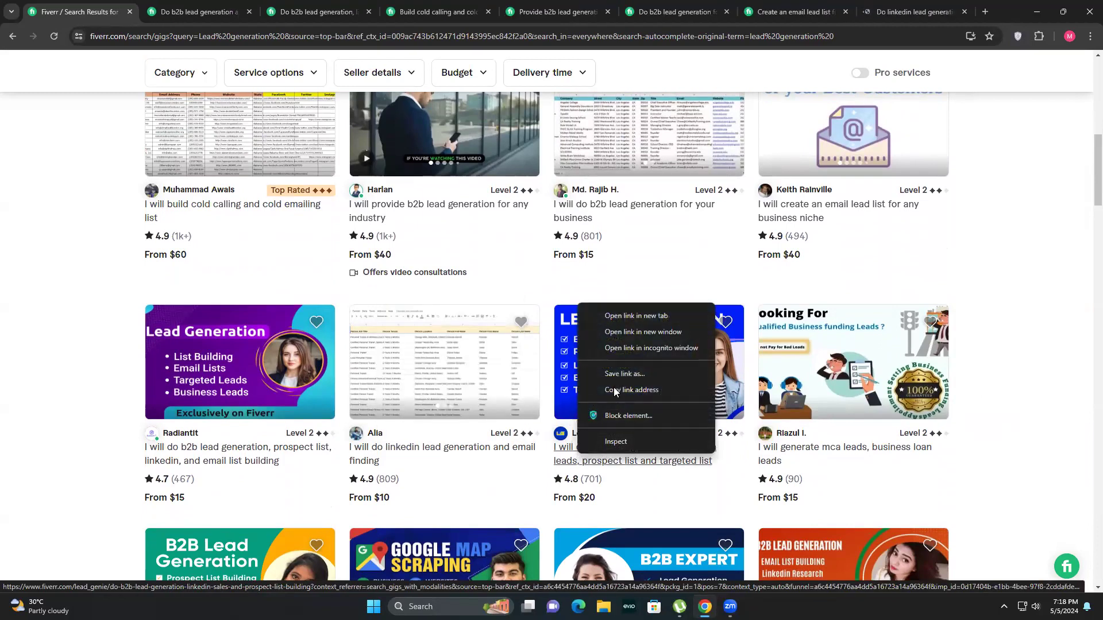
click(635, 316)
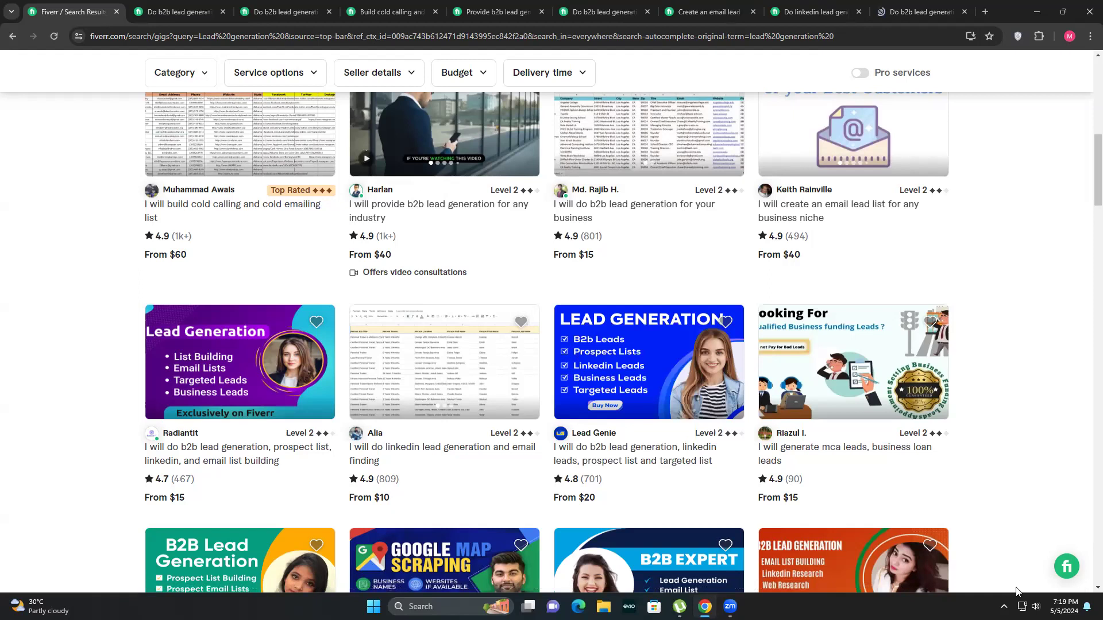
View the opened B2B lead generation and email finding gig, dismiss its "Request to order" tip, and switch to the opened Lead Genie gig.
click(174, 12)
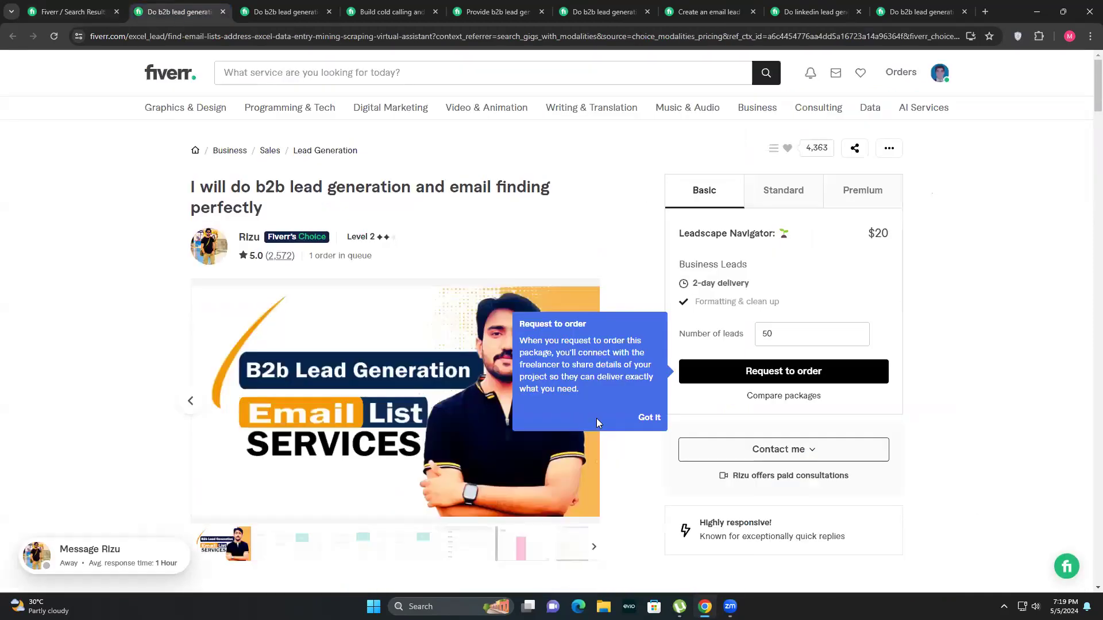
click(644, 424)
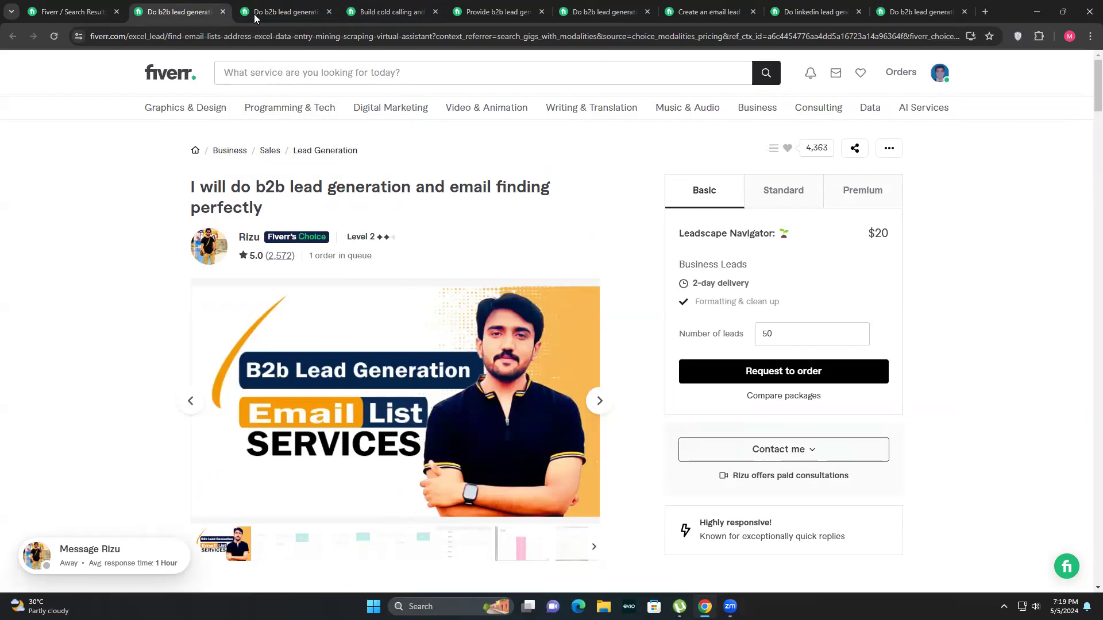
click(903, 14)
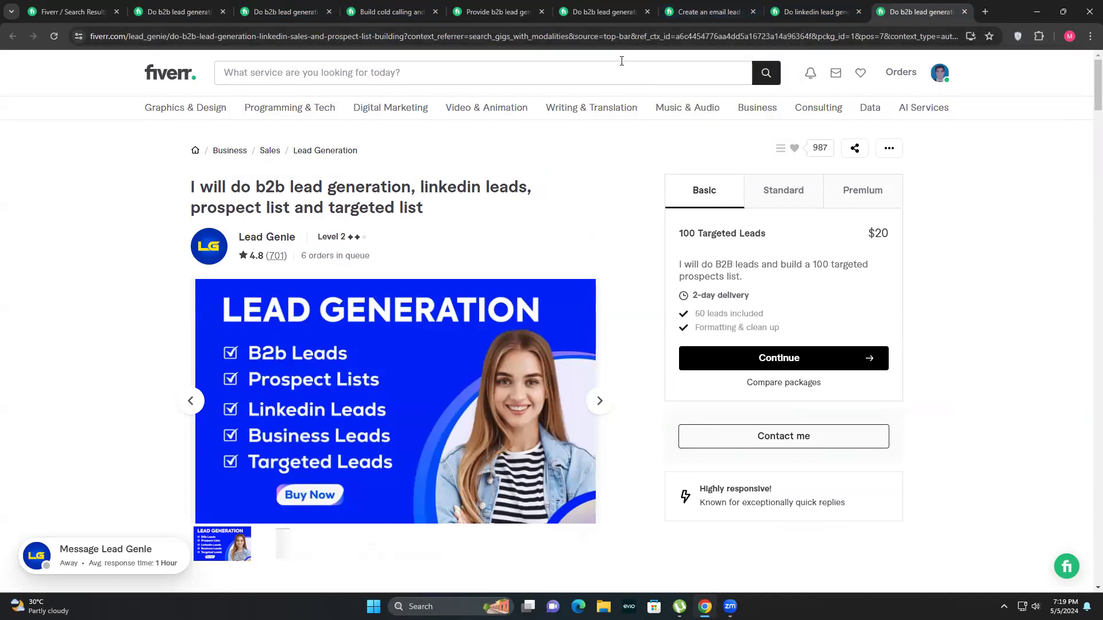
click(614, 45)
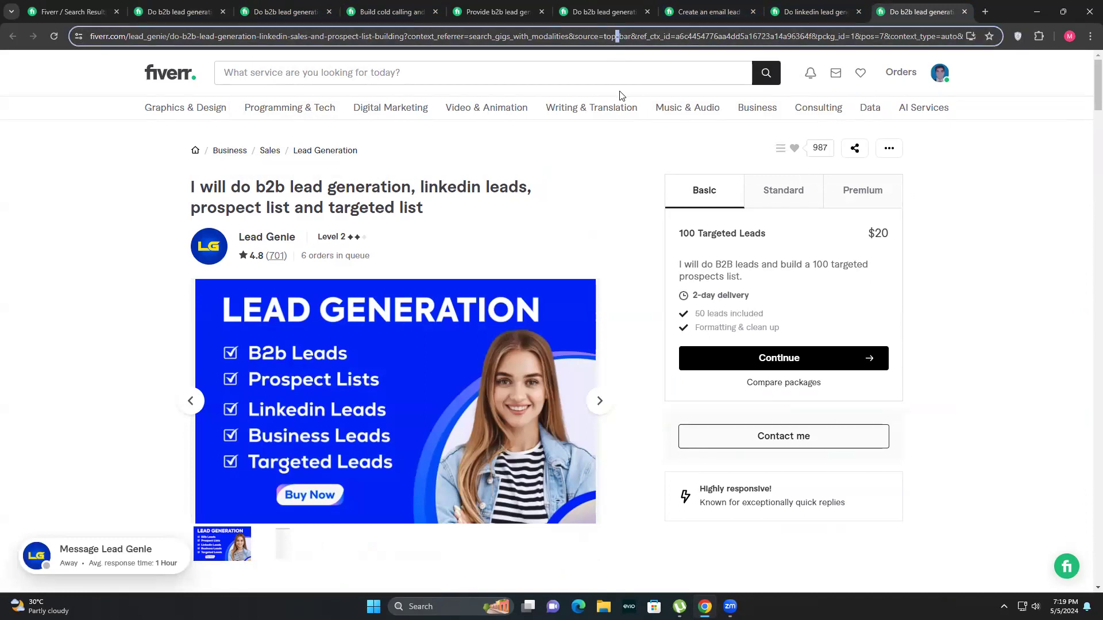
drag(633, 43, 638, 196)
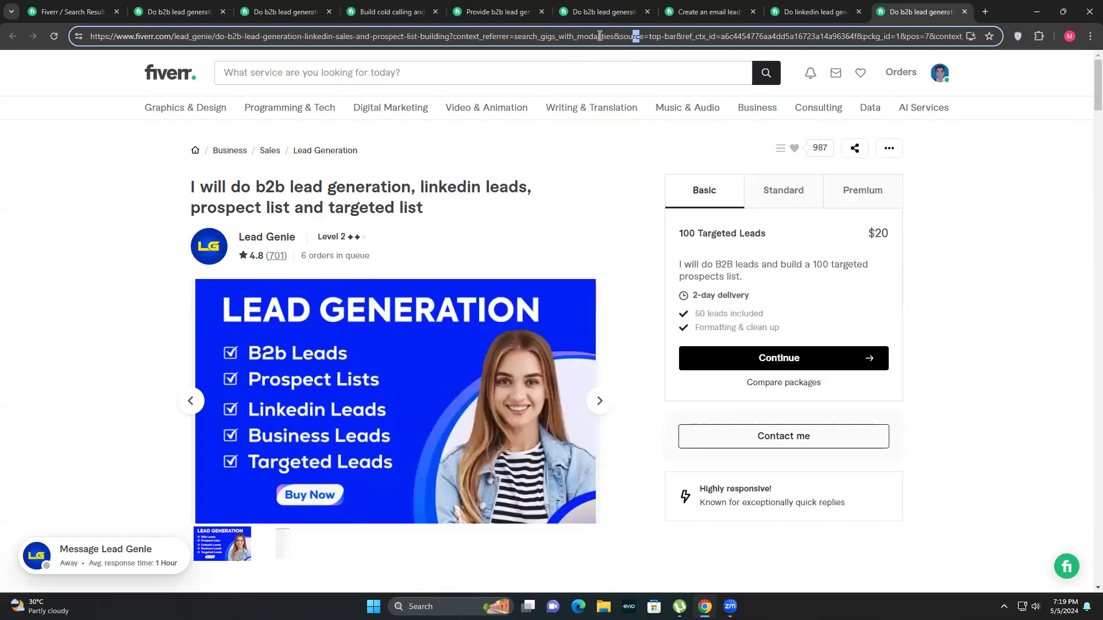
Switch to the B2B lead generation and email finding gig and close the Lead Genie gig.
drag(583, 65, 435, 344)
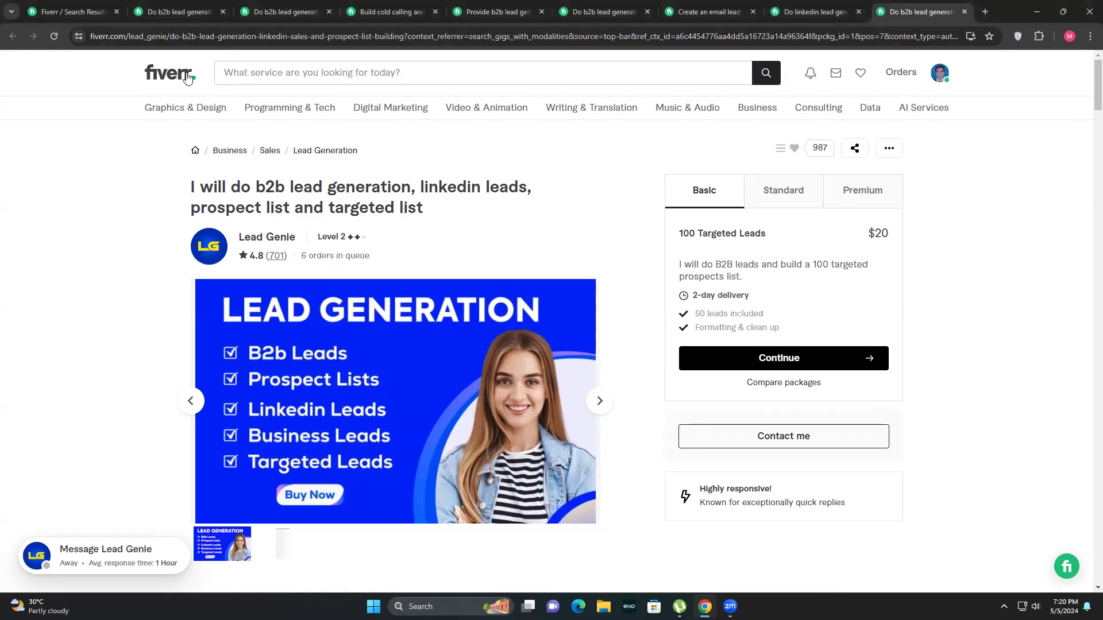
click(195, 13)
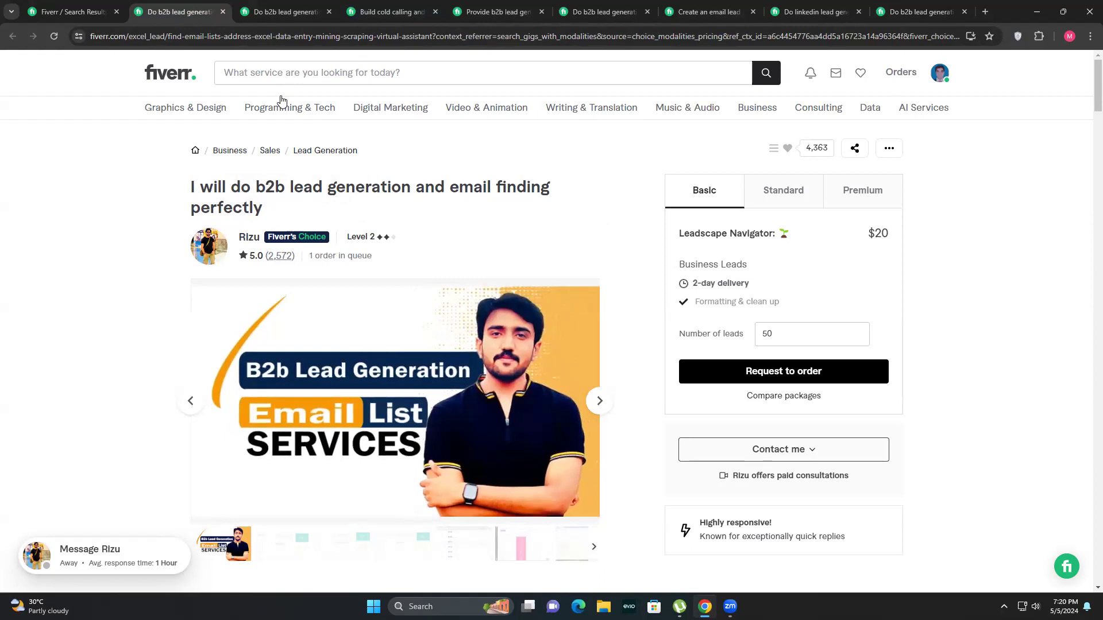
click(893, 17)
drag(893, 19, 677, 44)
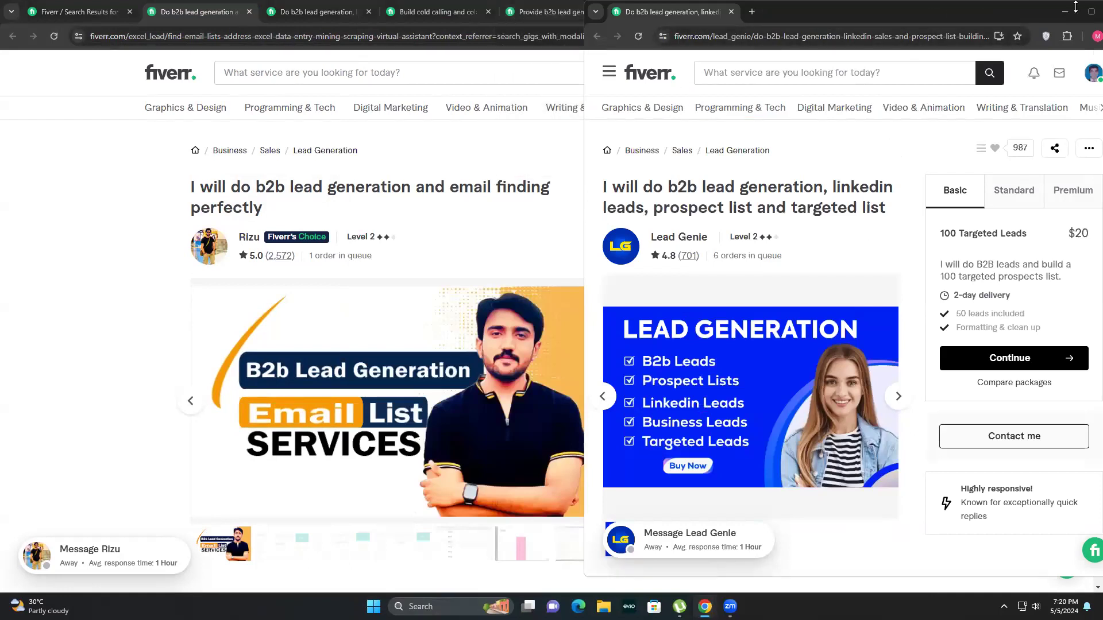
drag(1004, 5, 822, 31)
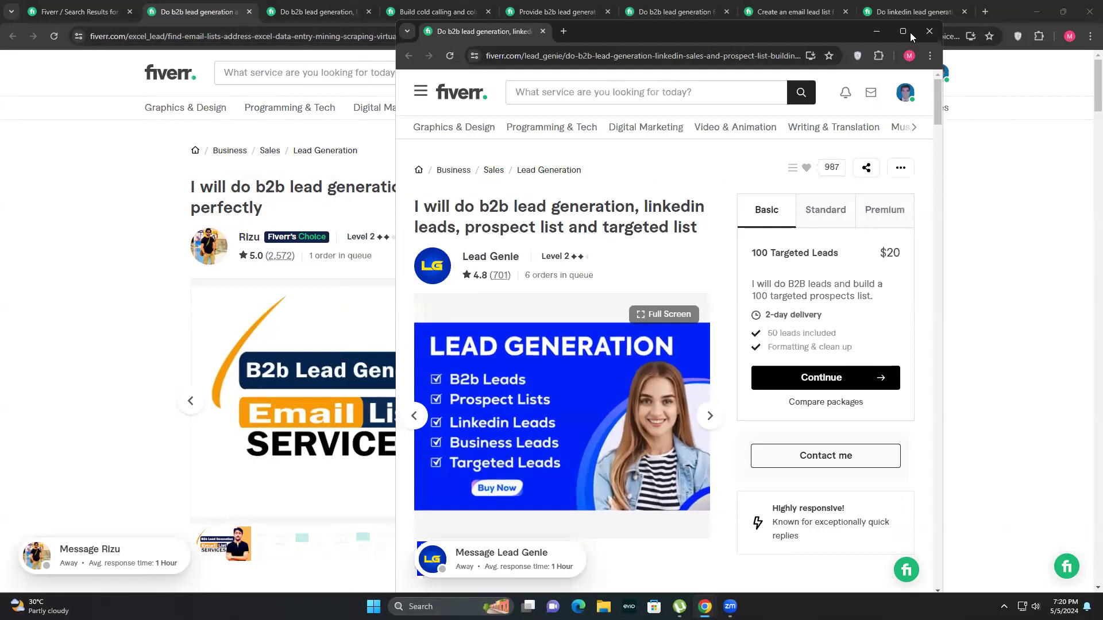
click(929, 31)
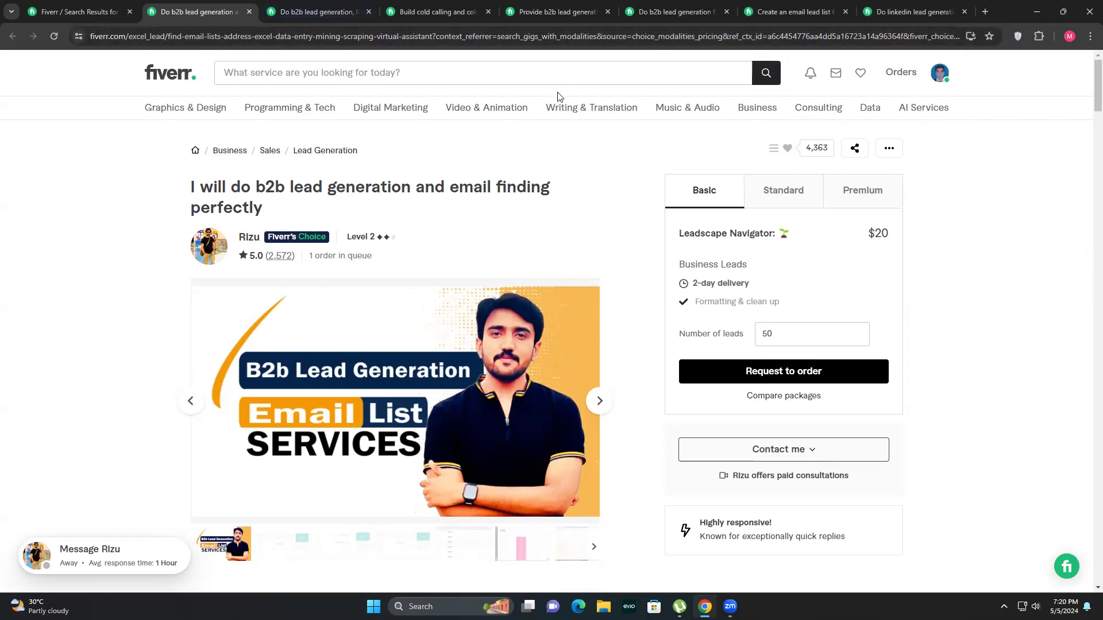
Unmute the computer's system sound and close the quick settings.
click(262, 16)
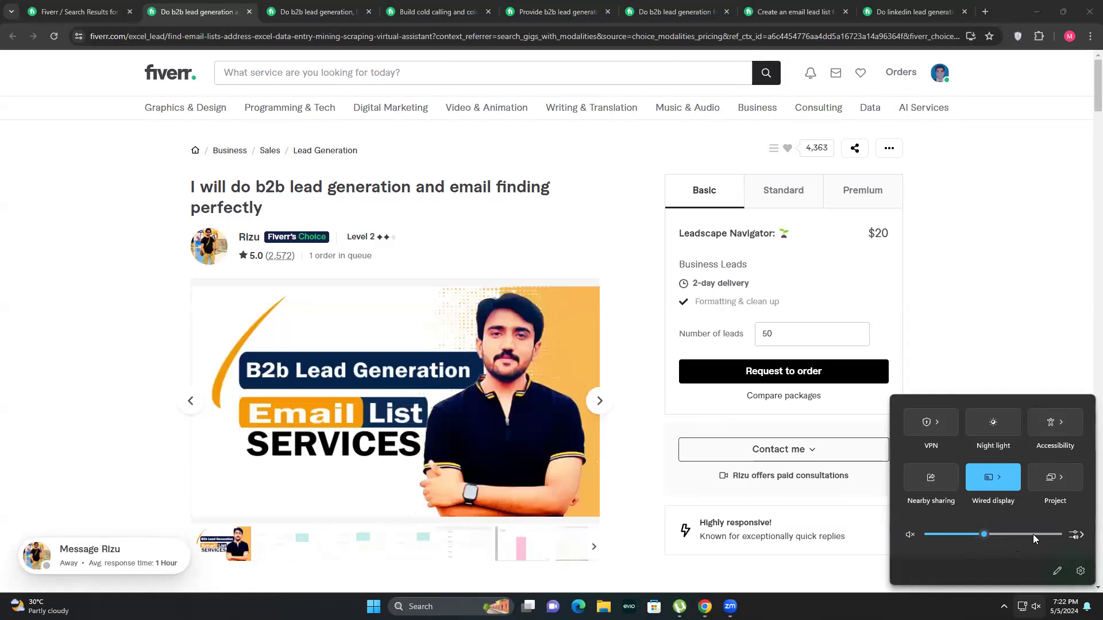
click(984, 310)
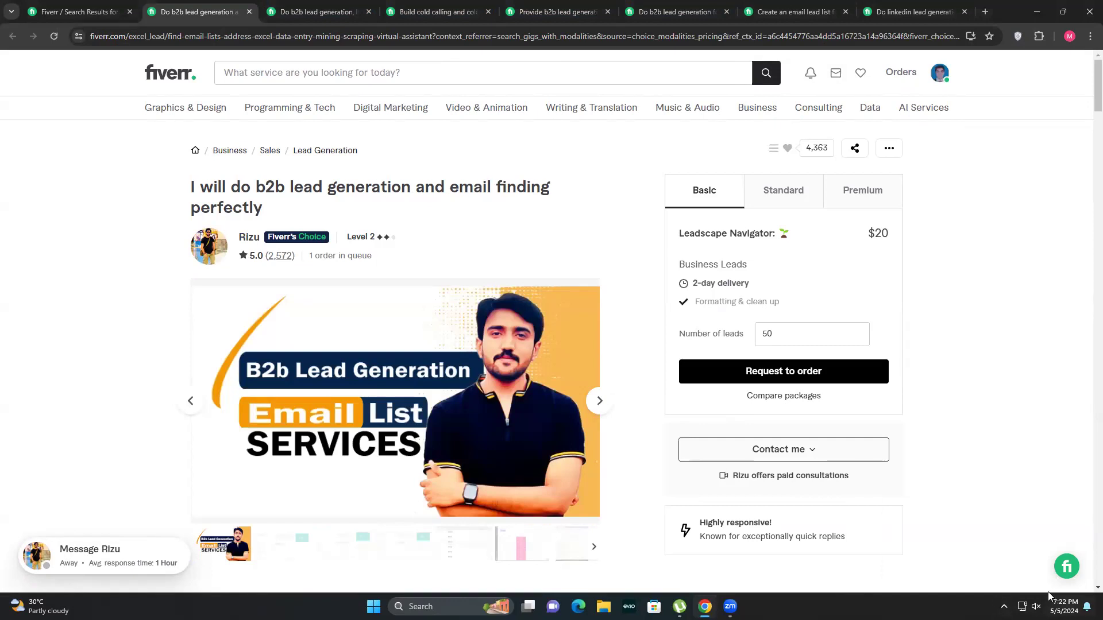
click(1028, 606)
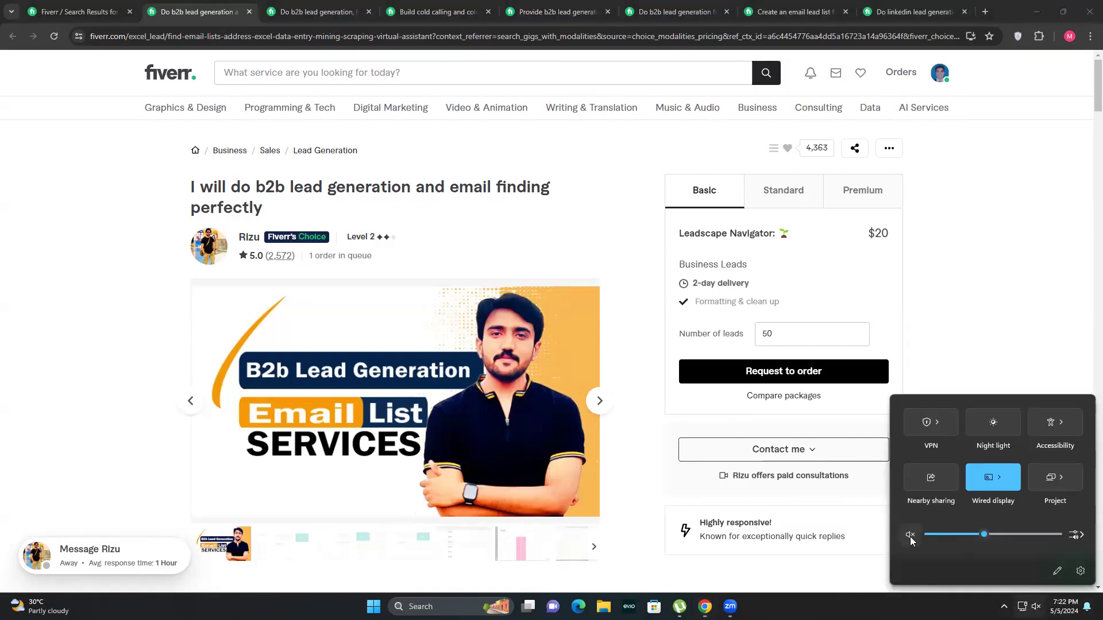
click(910, 535)
key(Escape)
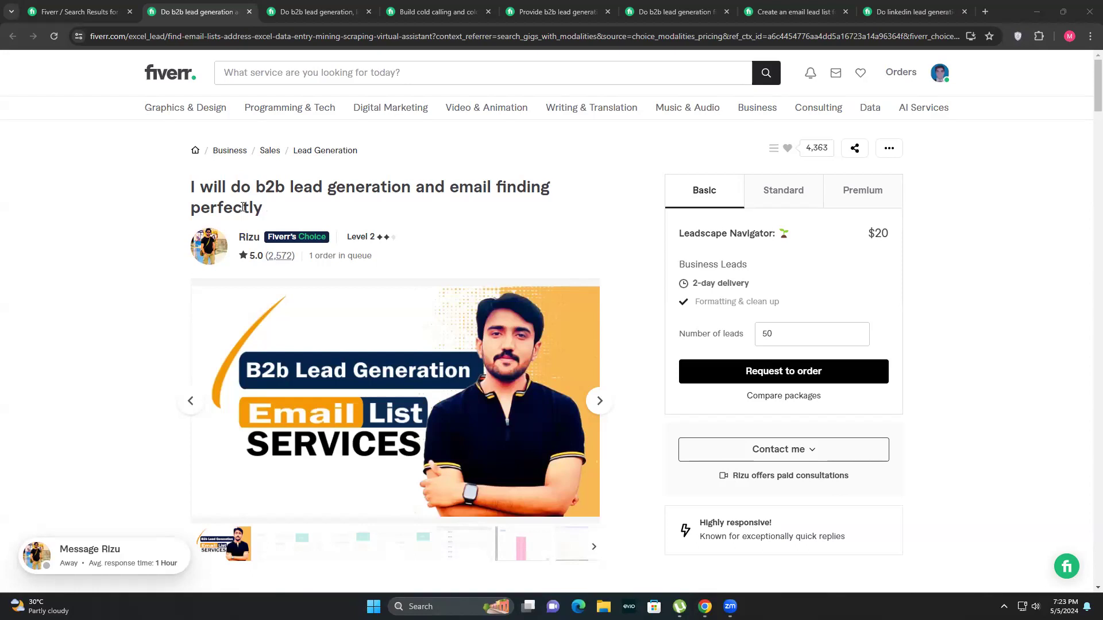
Examine the title wording of the email finding gig and of the $50 LinkedIn lead generation and prospect email list gig.
drag(191, 189, 251, 196)
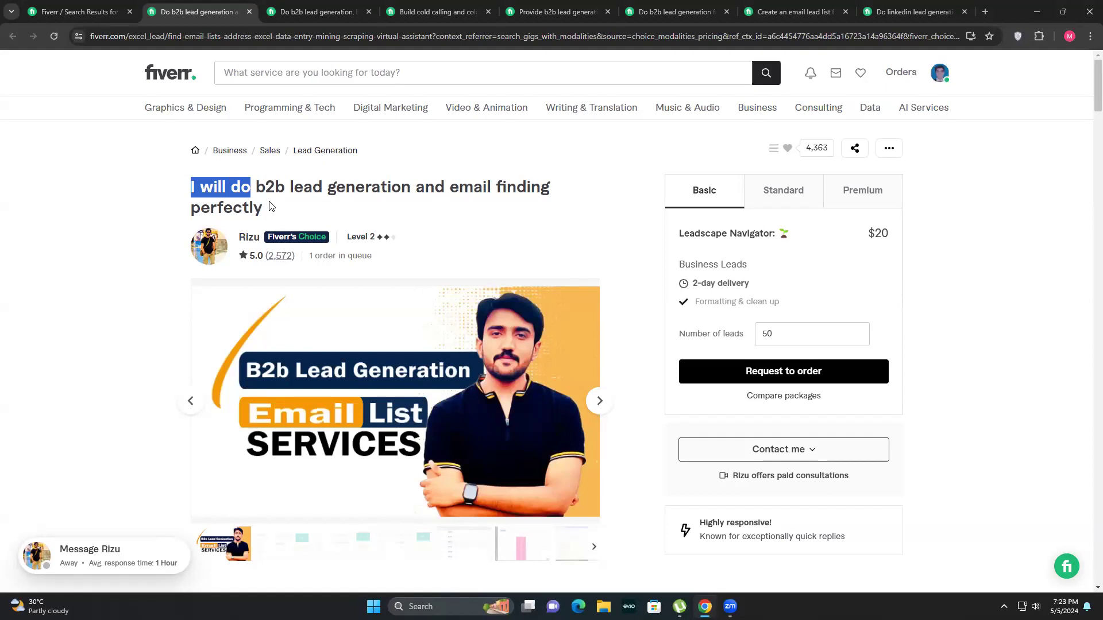
click(253, 205)
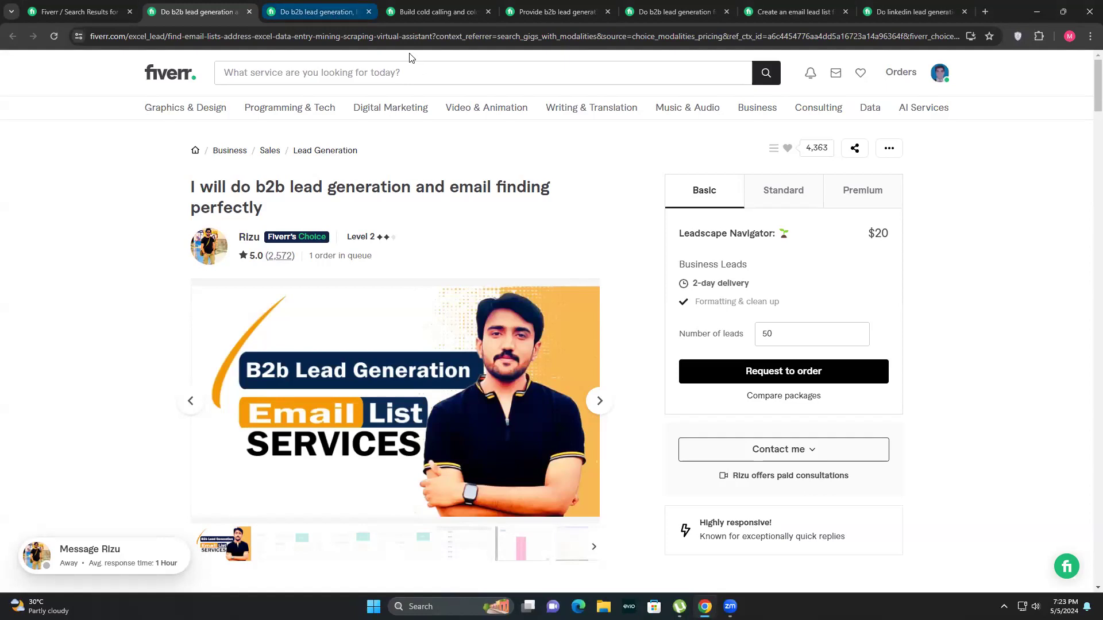
click(328, 12)
drag(256, 187, 266, 187)
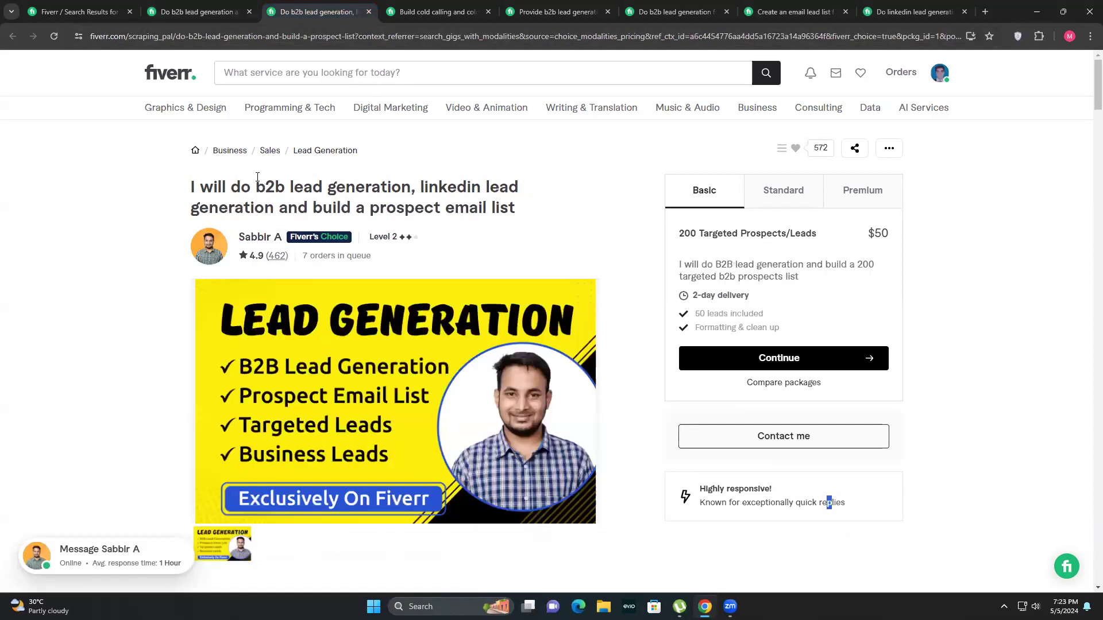
click(515, 209)
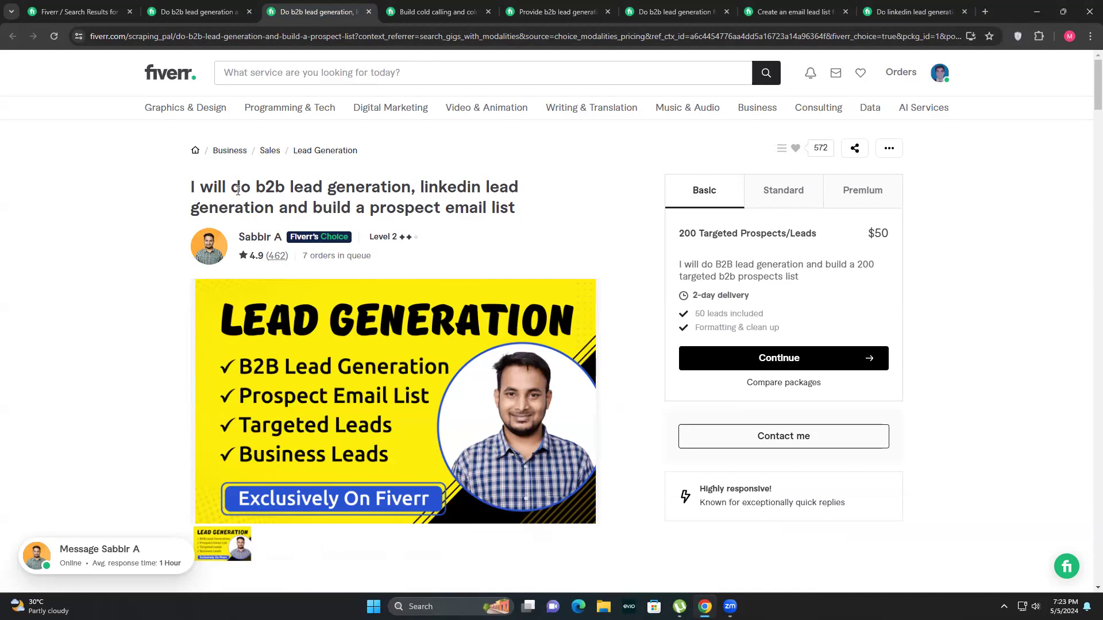
drag(253, 187, 519, 205)
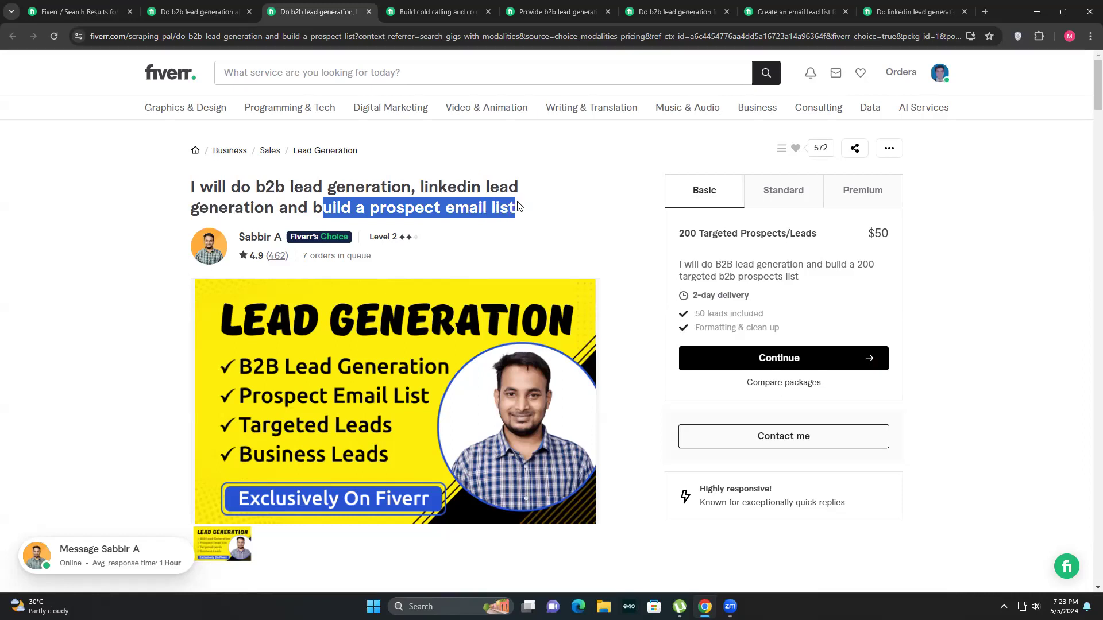
click(384, 201)
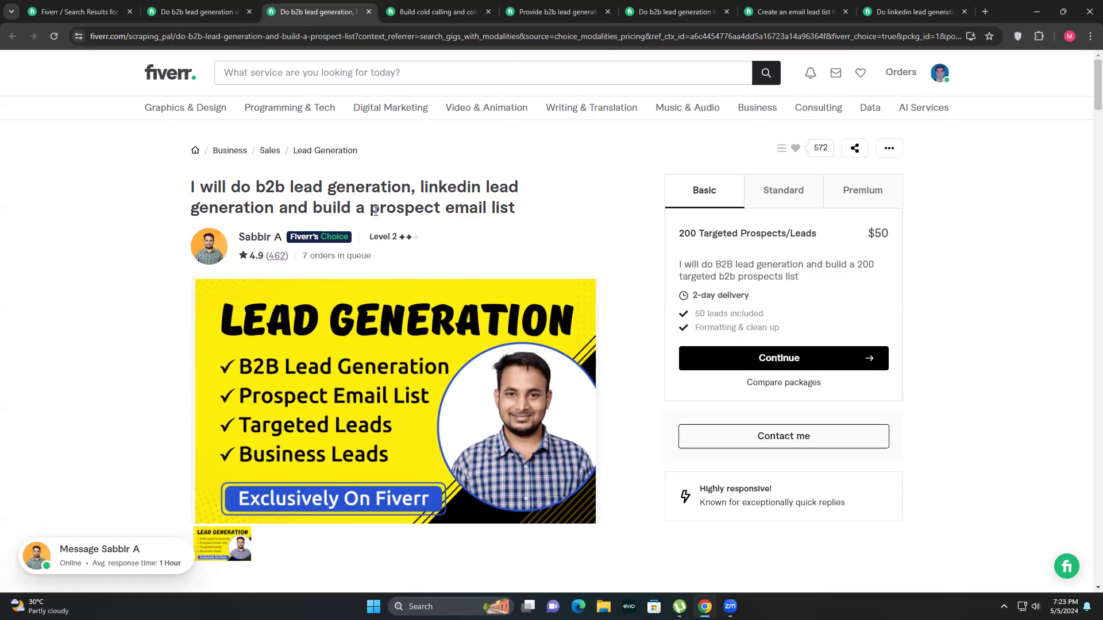
drag(515, 211, 229, 188)
click(399, 214)
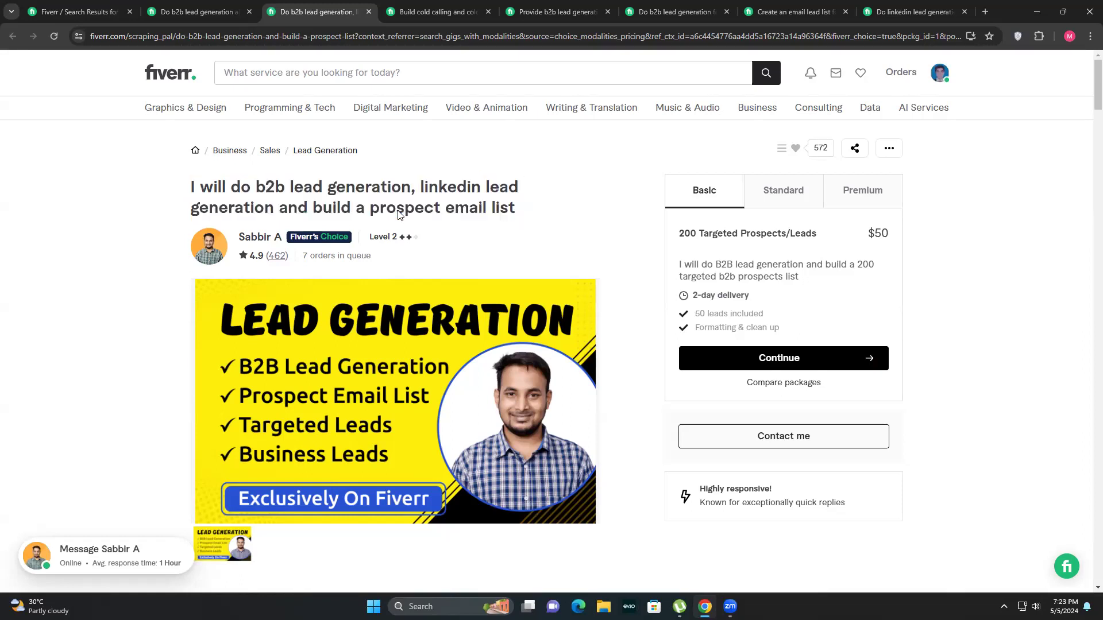
Close the cold calling and cold emailing list gig, and dismiss the Pro freelancer notice on the "any industry" lead generation gig.
click(441, 16)
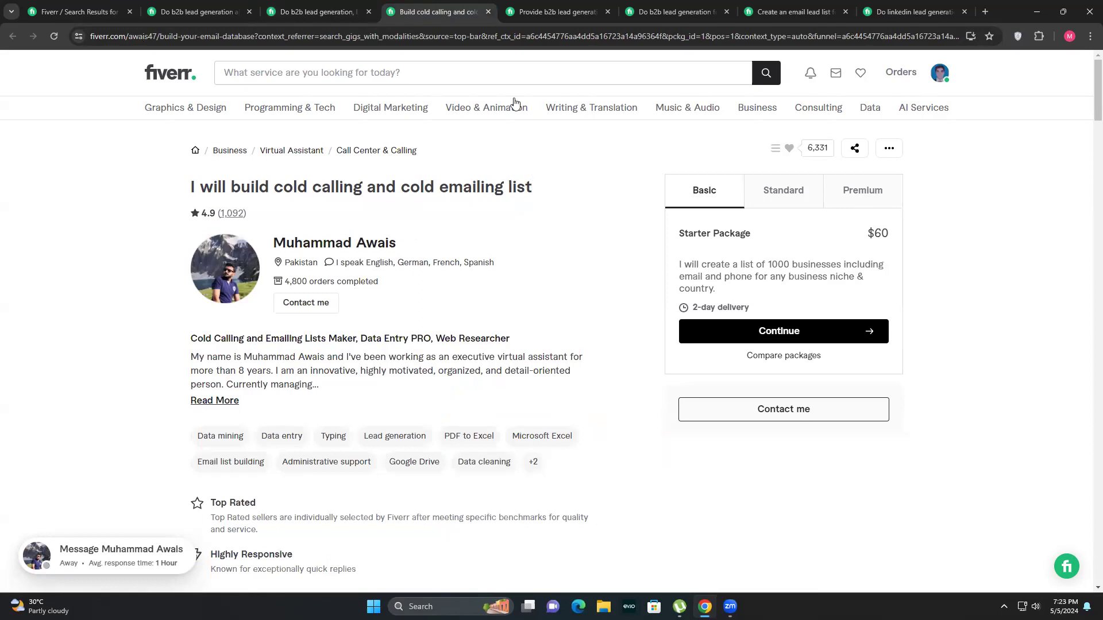
click(487, 12)
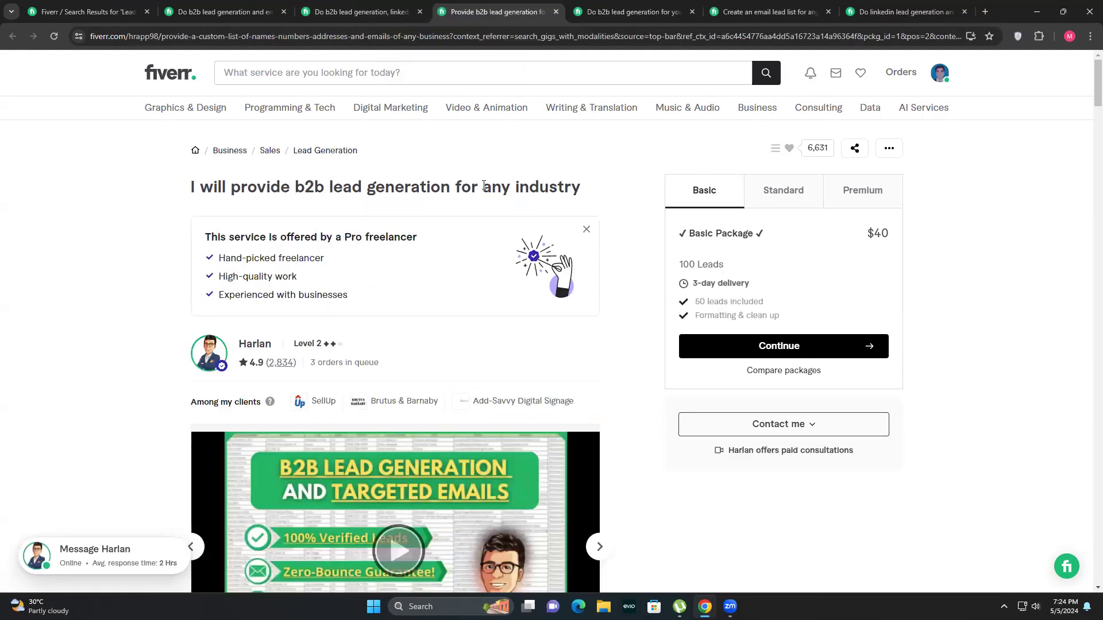
drag(579, 189, 270, 188)
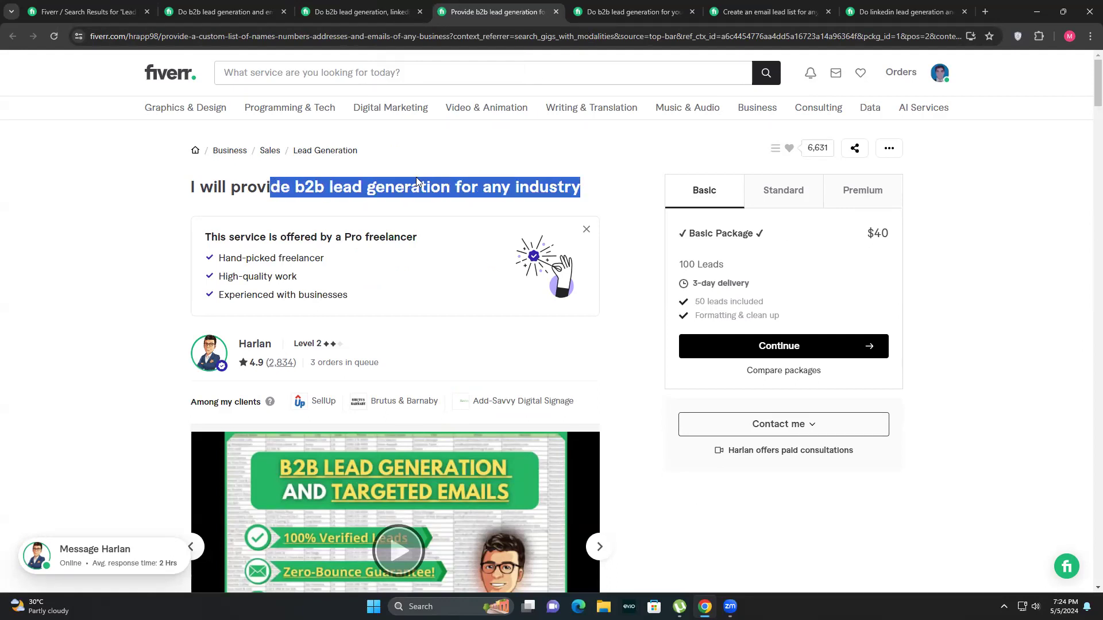
click(295, 181)
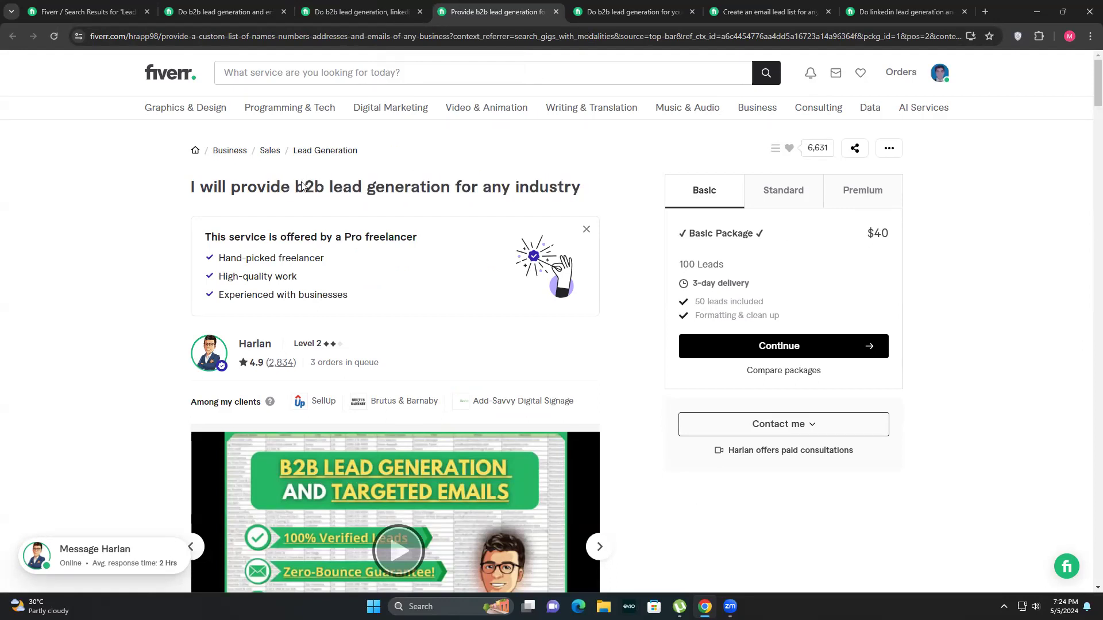
click(586, 231)
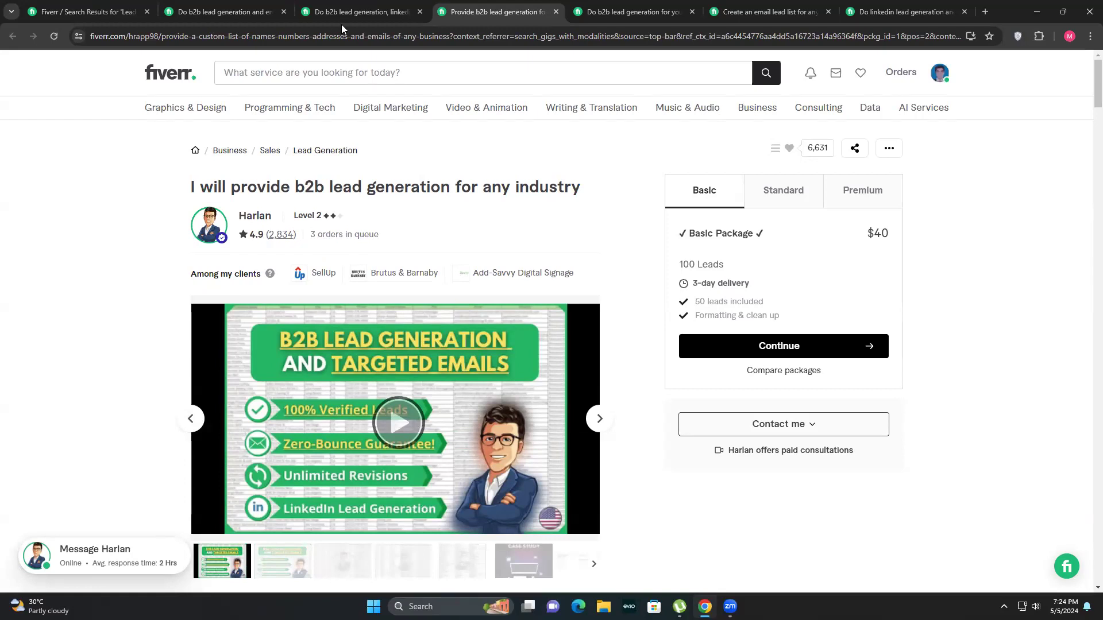
Return to the Lead generation search results and open the account's own profile page from there.
click(83, 11)
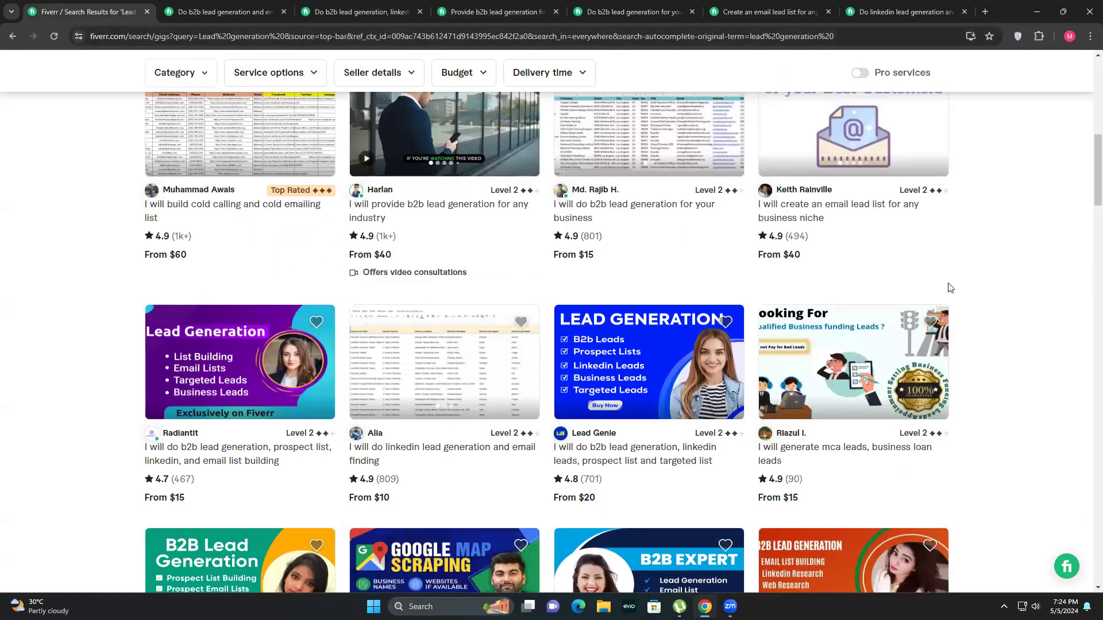
scroll(948, 284, up, 10)
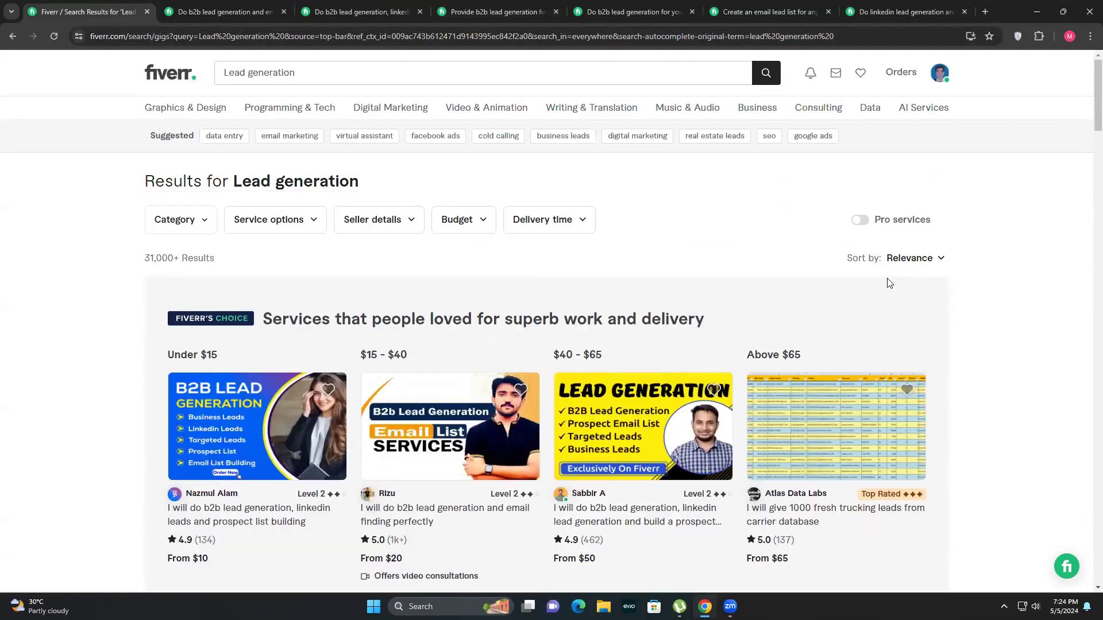
click(944, 78)
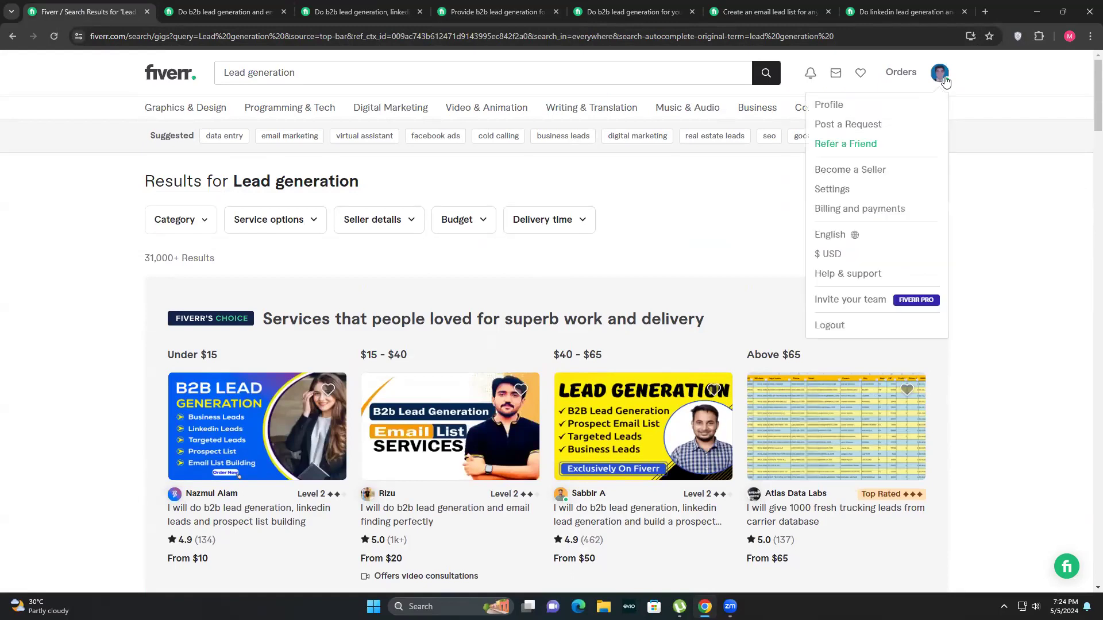
click(826, 105)
mouse_move(827, 106)
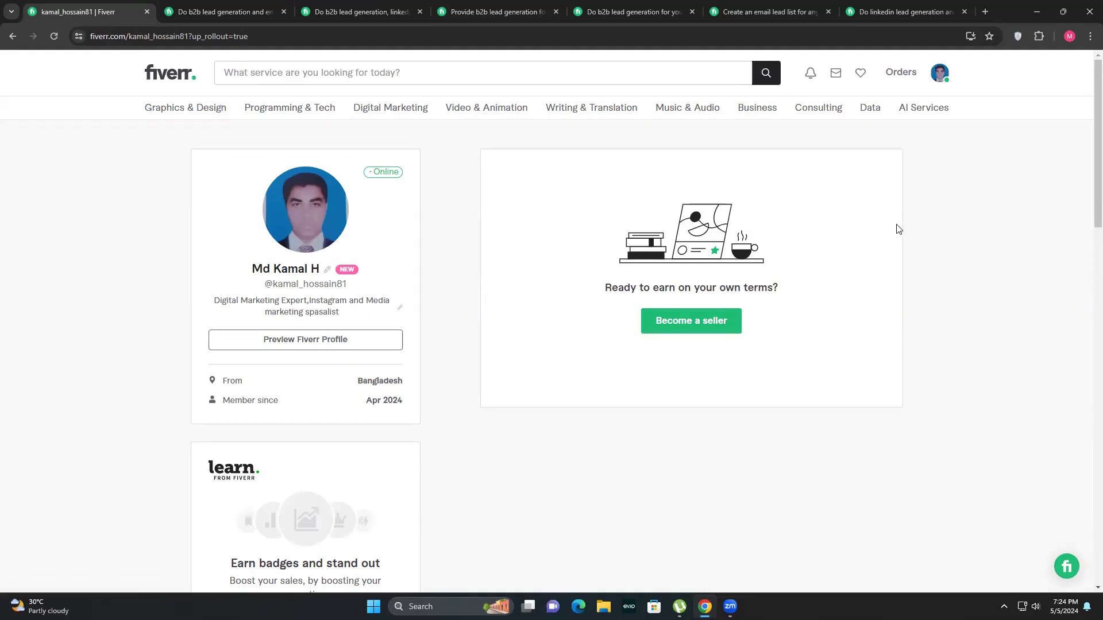
Start becoming a seller and continue through the onboarding overview pages to the personal info form.
click(676, 317)
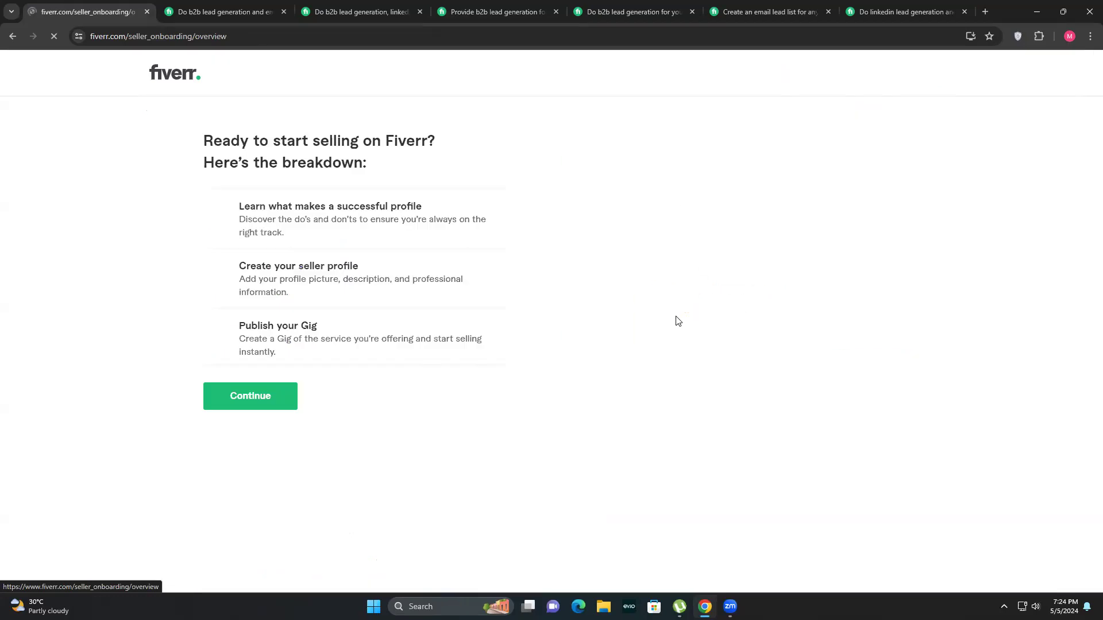
click(256, 402)
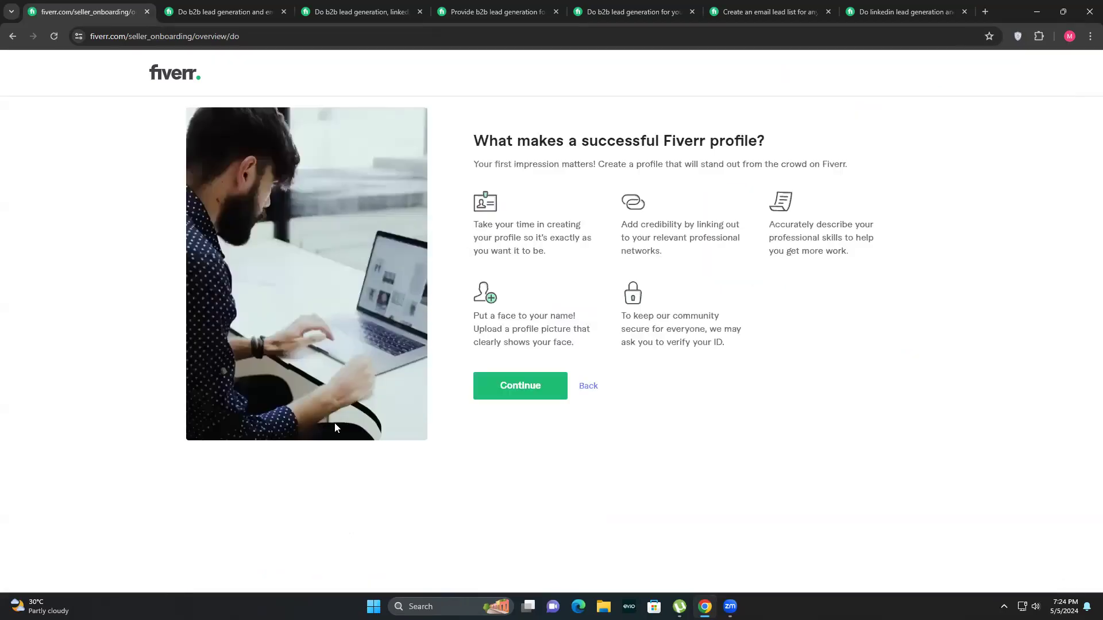
click(513, 393)
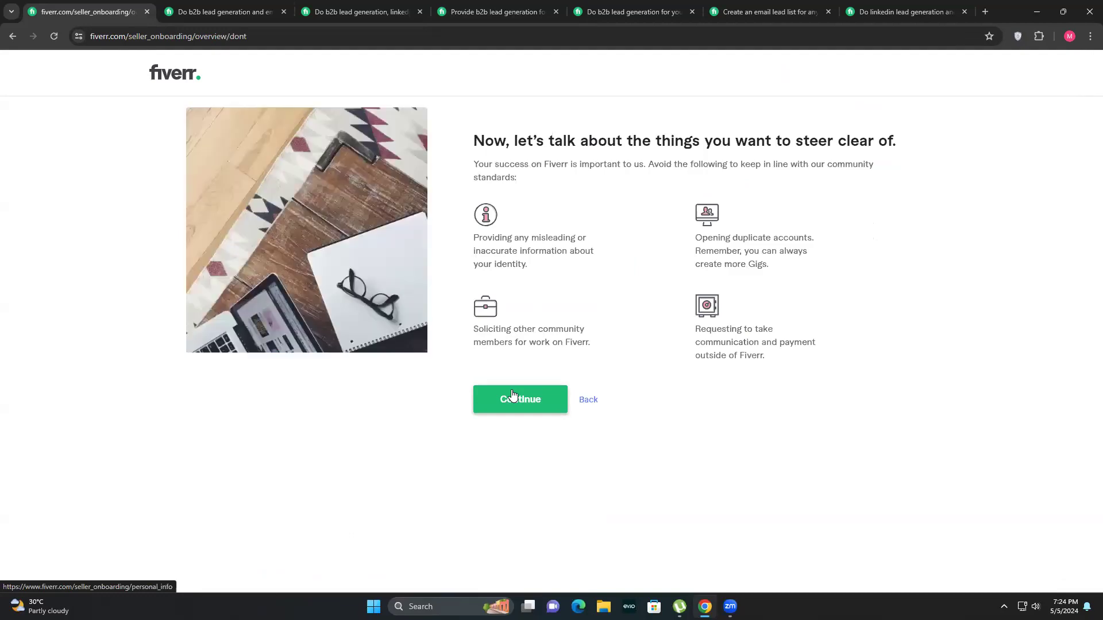
click(512, 395)
Delete the listed Bengali row while that language is being edited, and update its proficiency level to Native/Bilingual.
scroll(932, 405, down, 3)
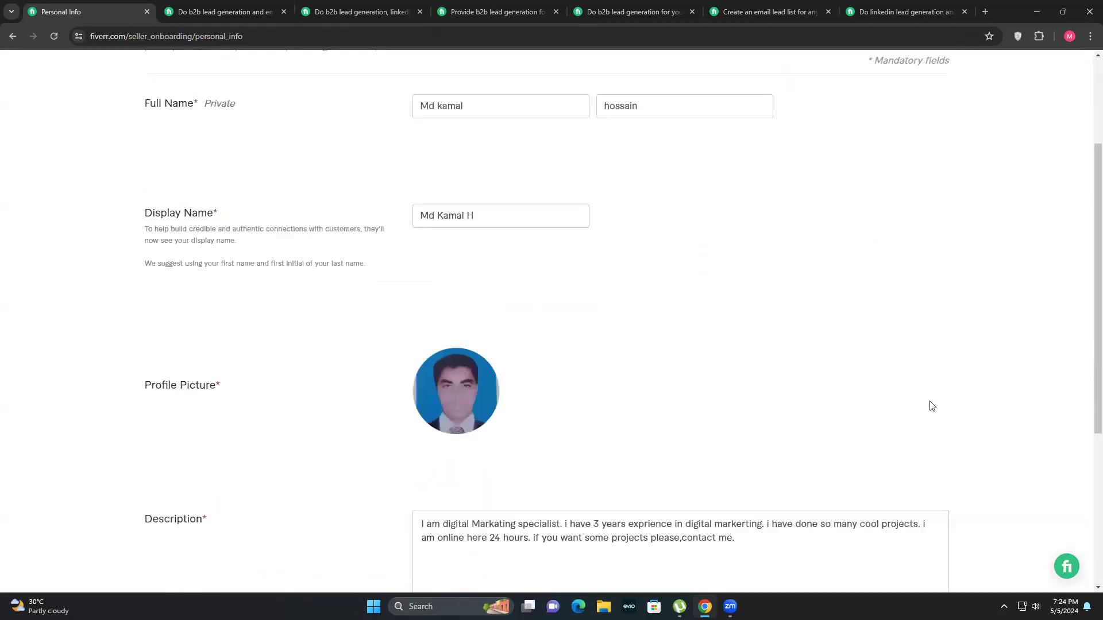
scroll(932, 405, down, 1)
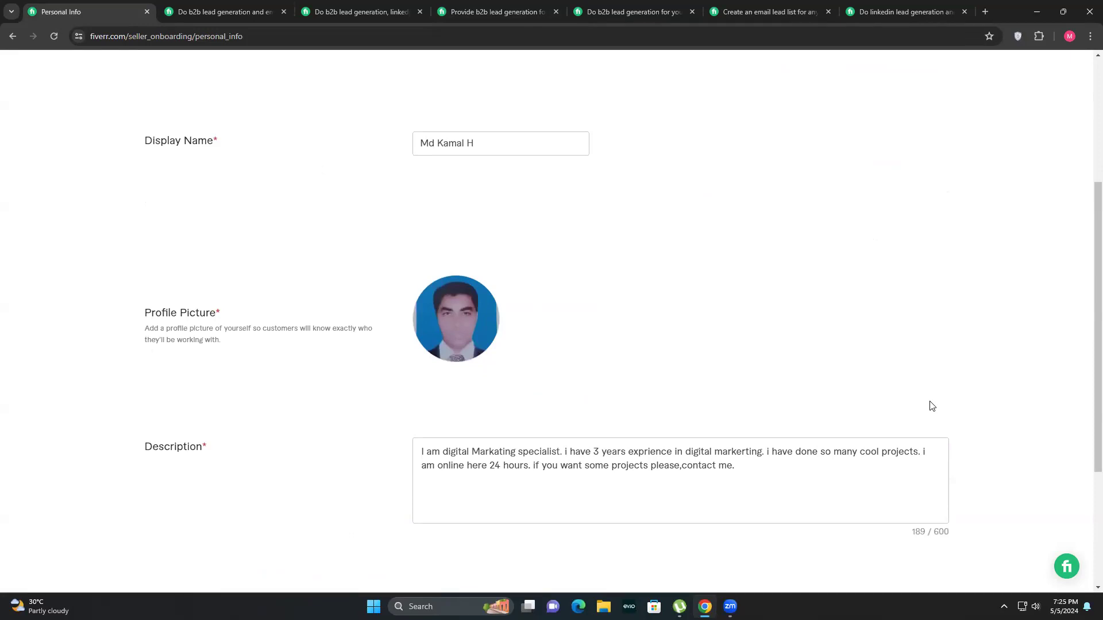
scroll(838, 389, down, 1)
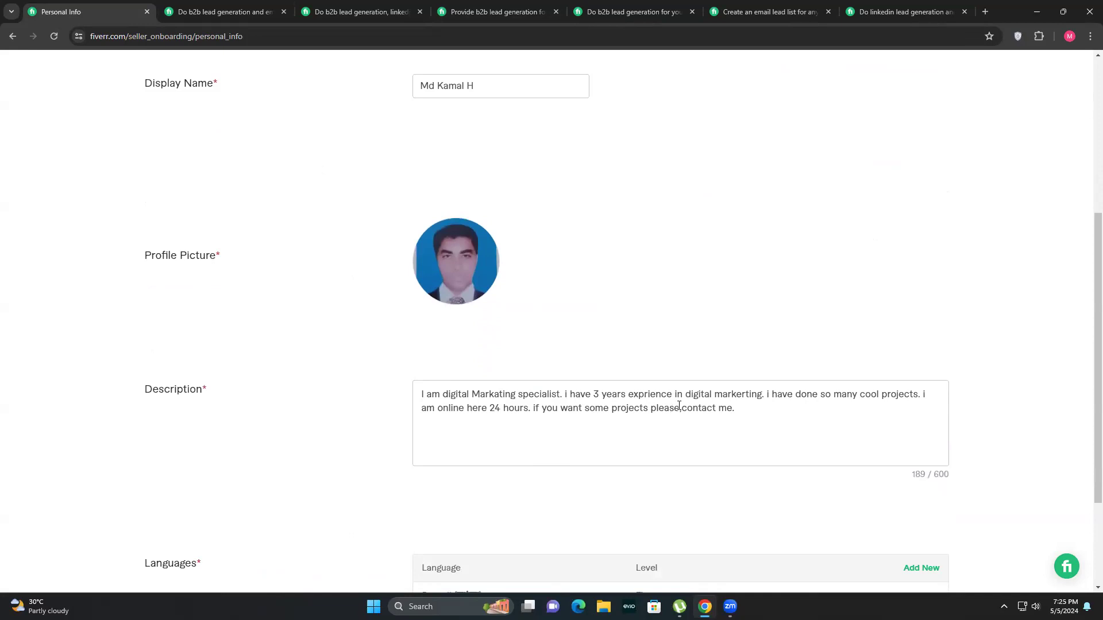
scroll(463, 411, down, 2)
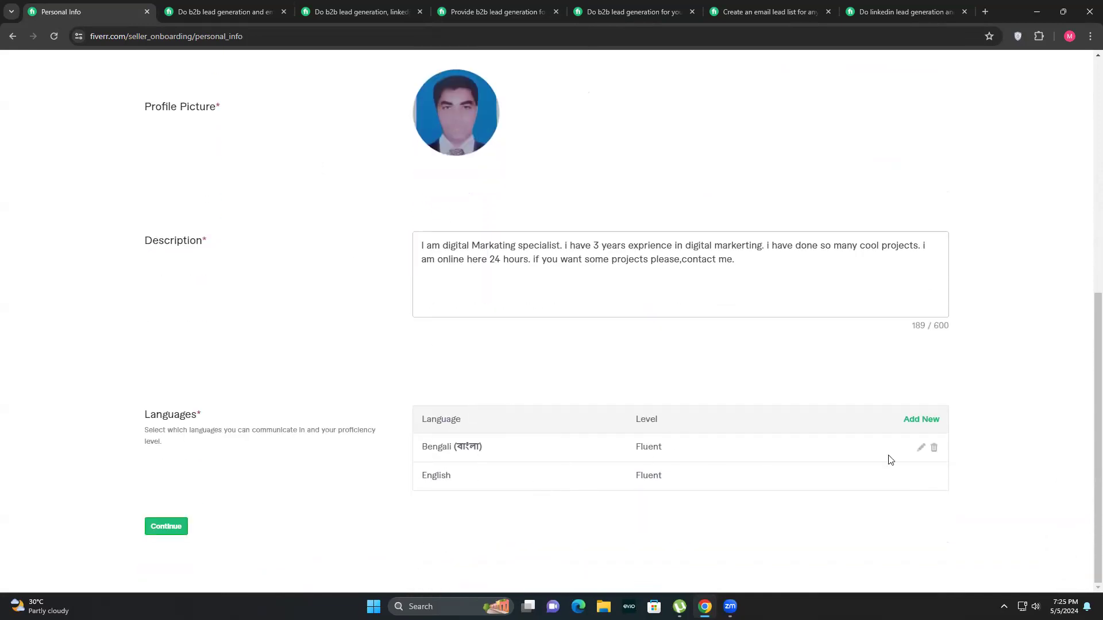
click(922, 449)
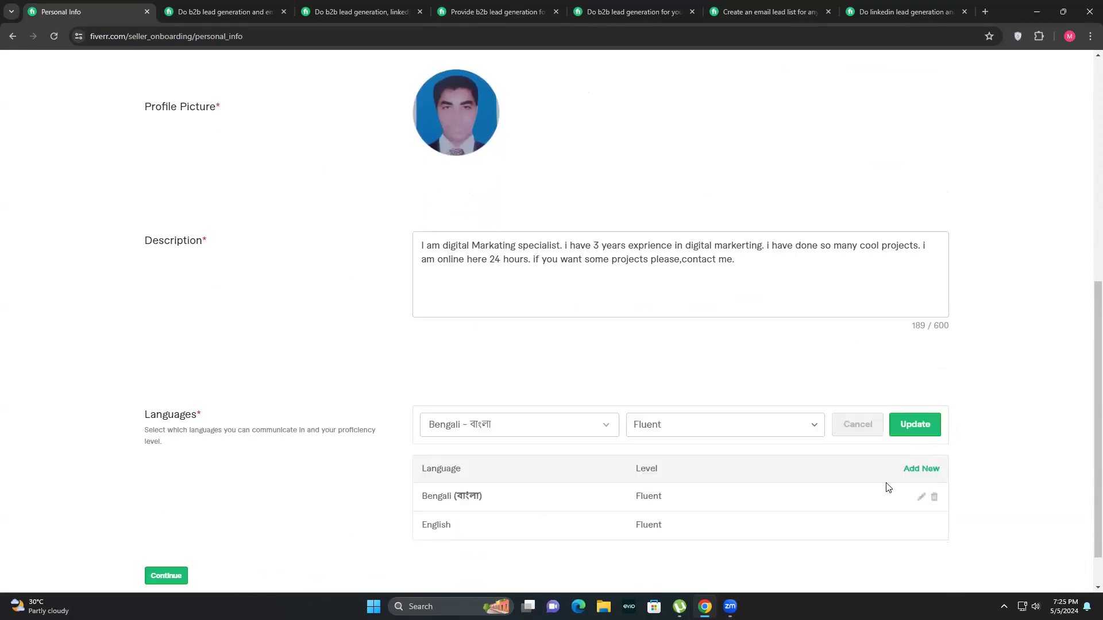
click(933, 498)
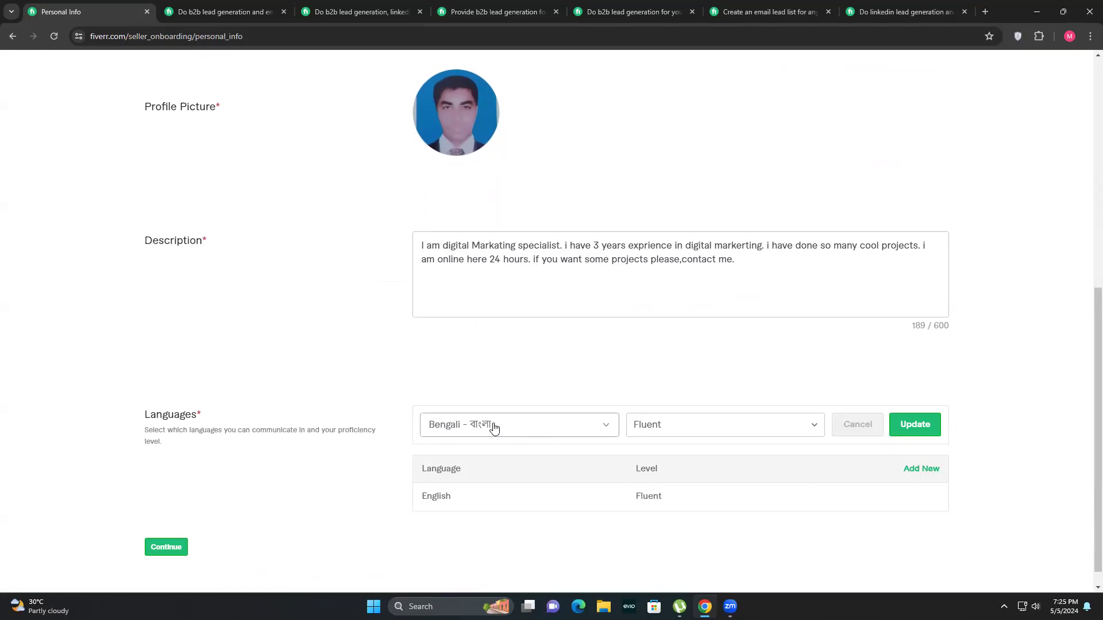
click(803, 435)
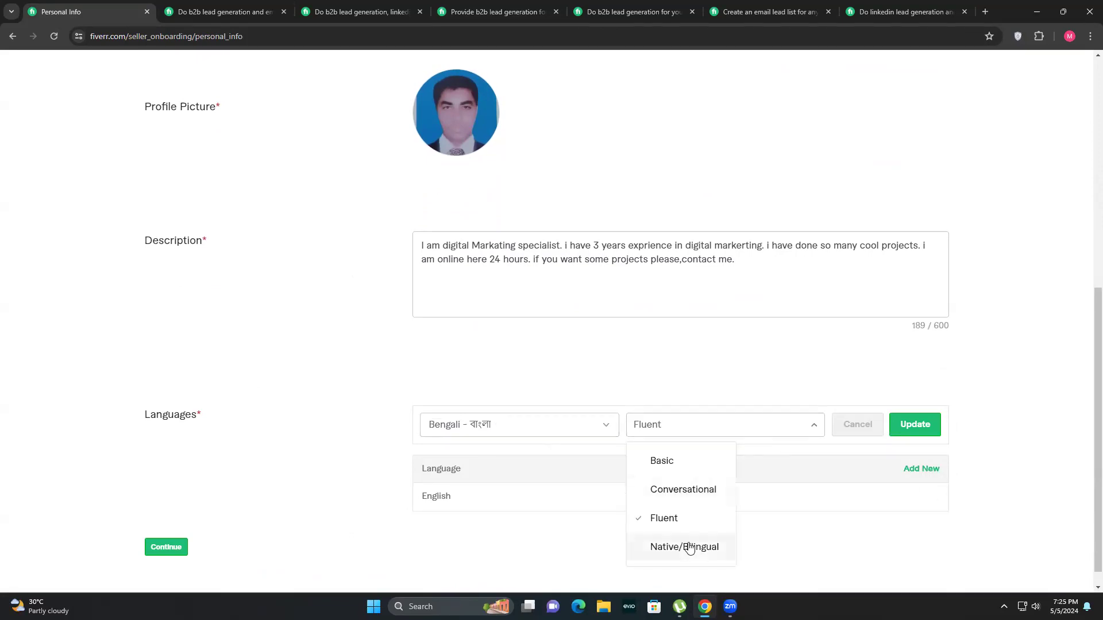
click(666, 546)
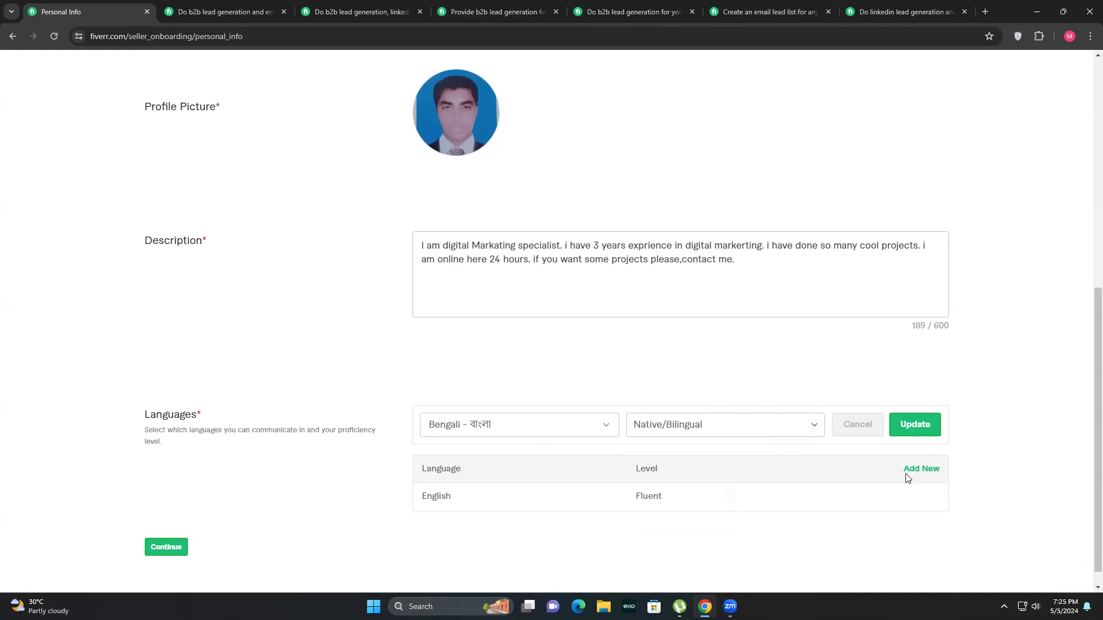
click(917, 424)
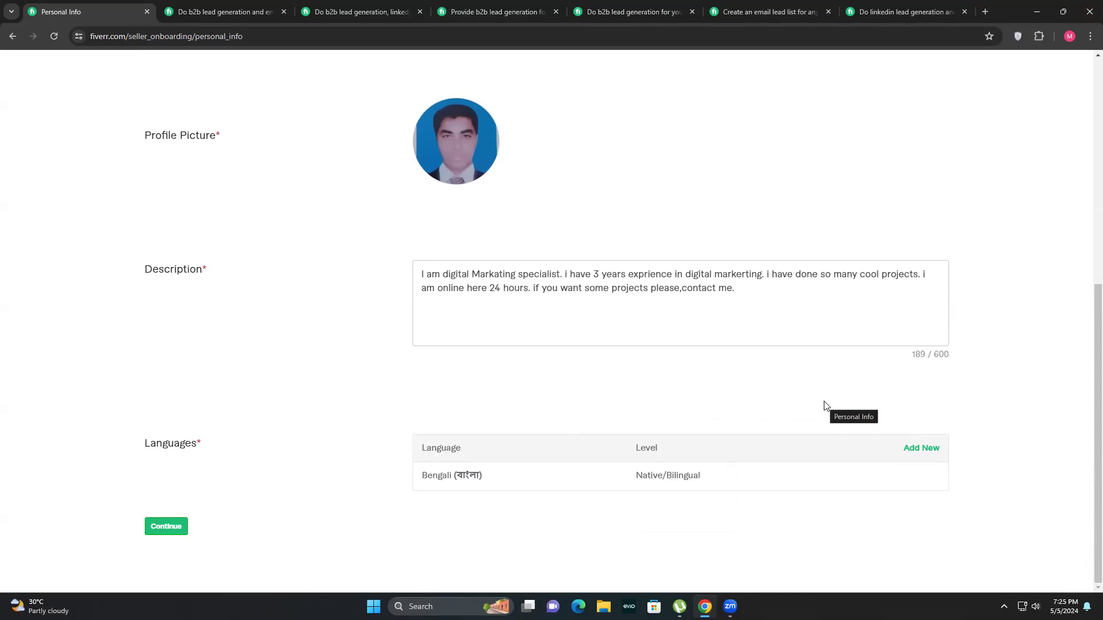
Add English at Fluent level to the languages and continue to the professional info form.
click(920, 449)
click(451, 454)
text(en)
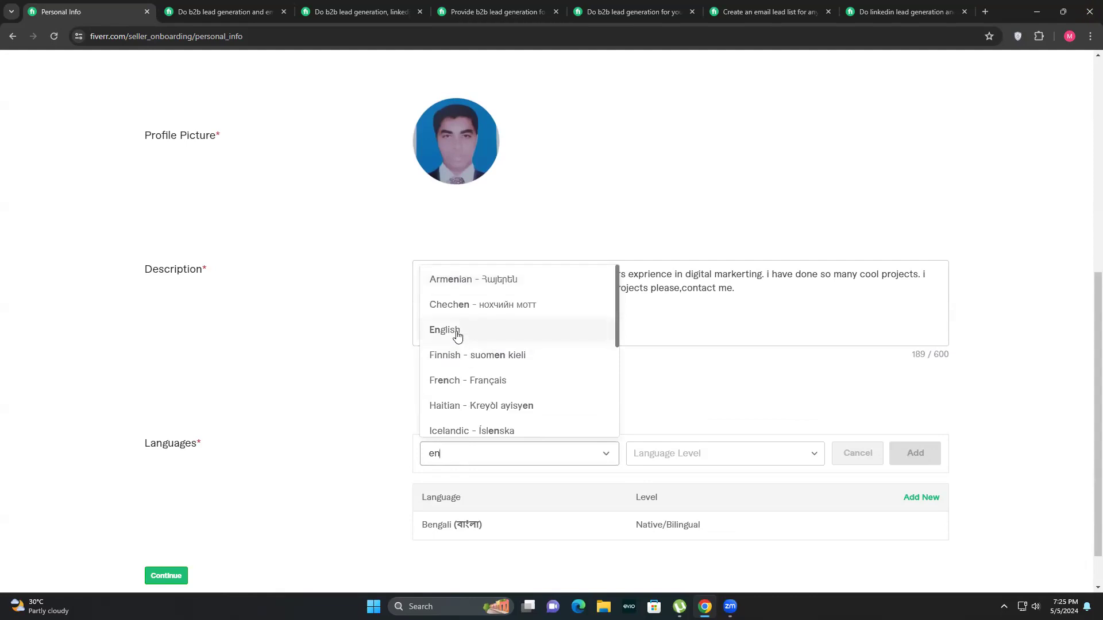
click(457, 332)
click(717, 458)
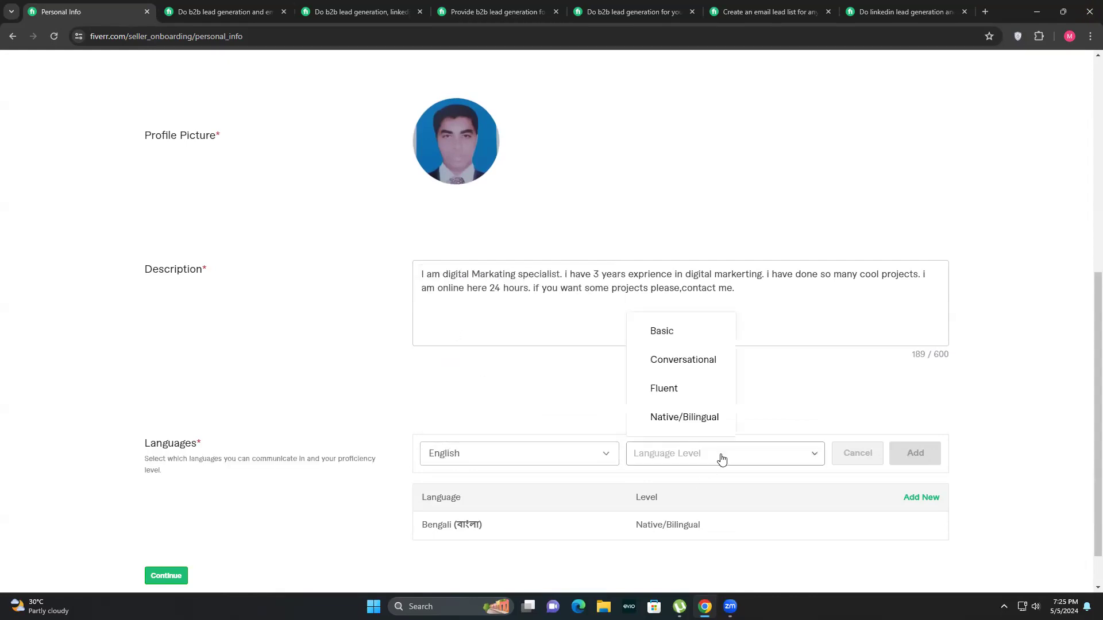
click(678, 387)
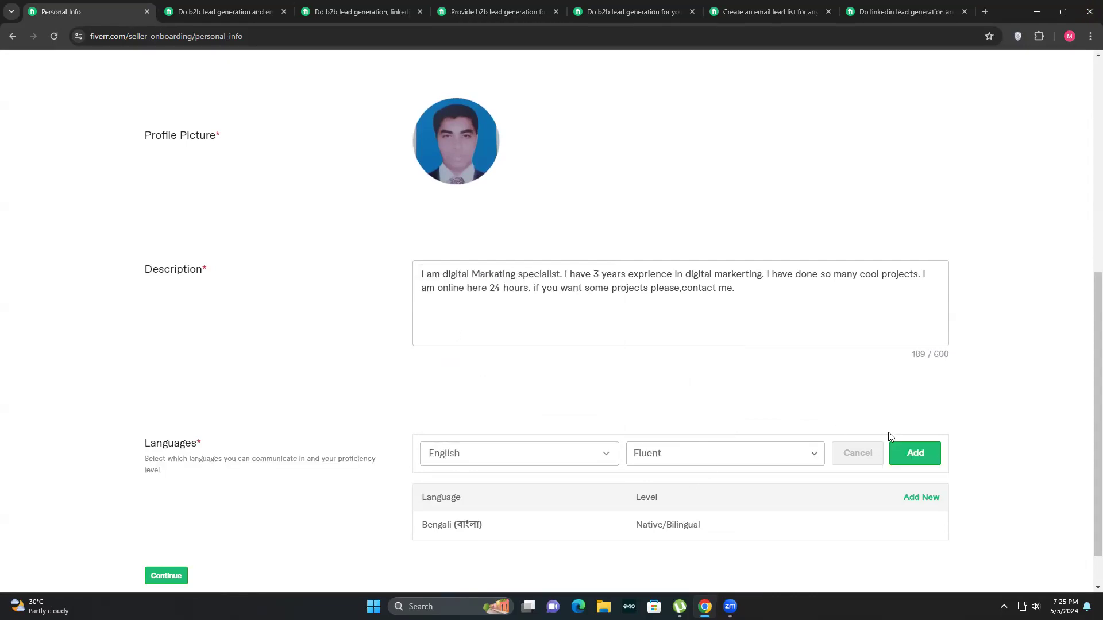
click(916, 453)
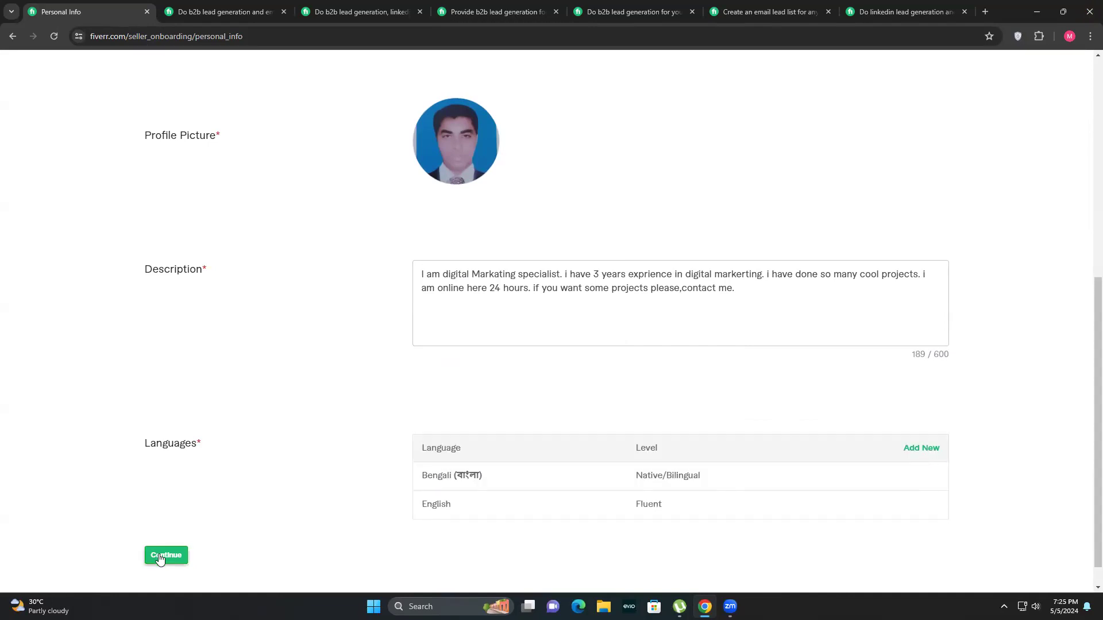
click(163, 555)
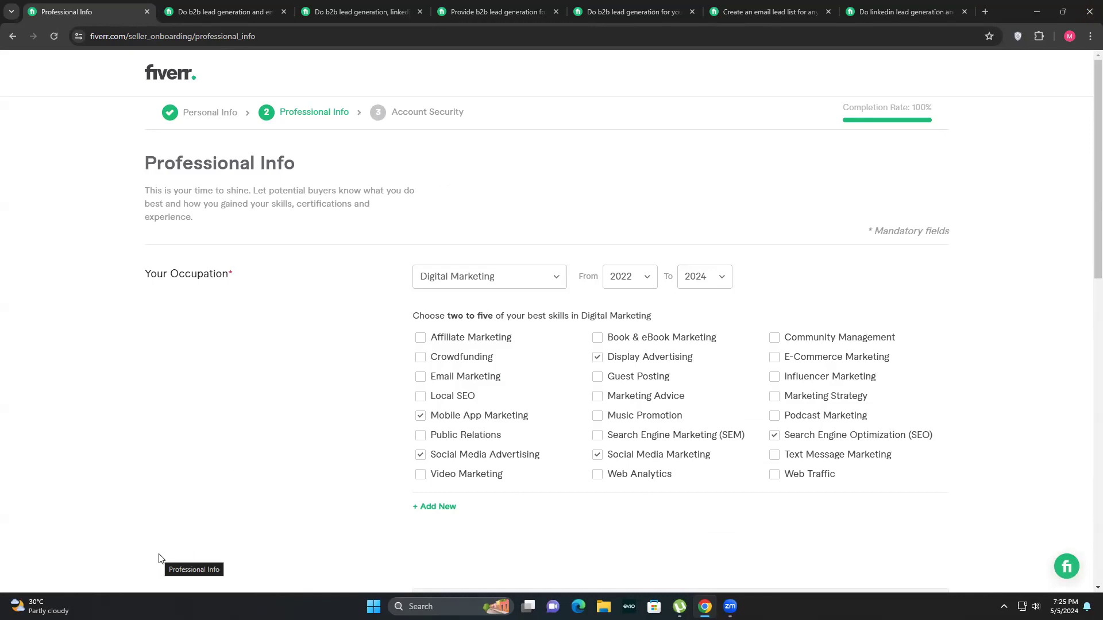
Review the prefilled professional info, continue to account security, and finish the seller onboarding.
scroll(331, 494, down, 3)
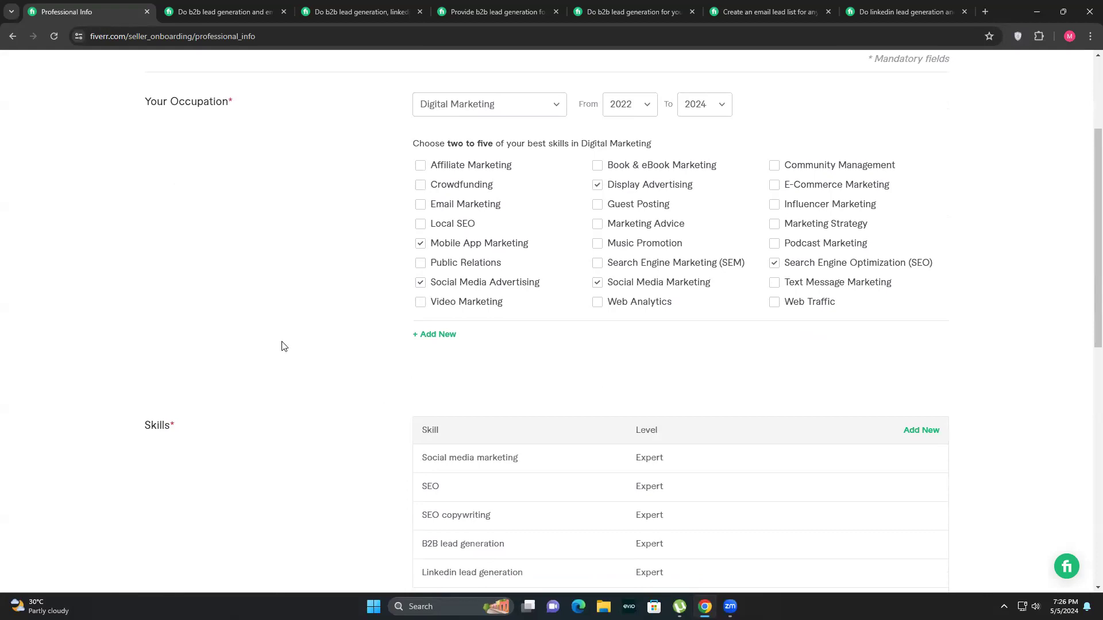
scroll(281, 347, up, 3)
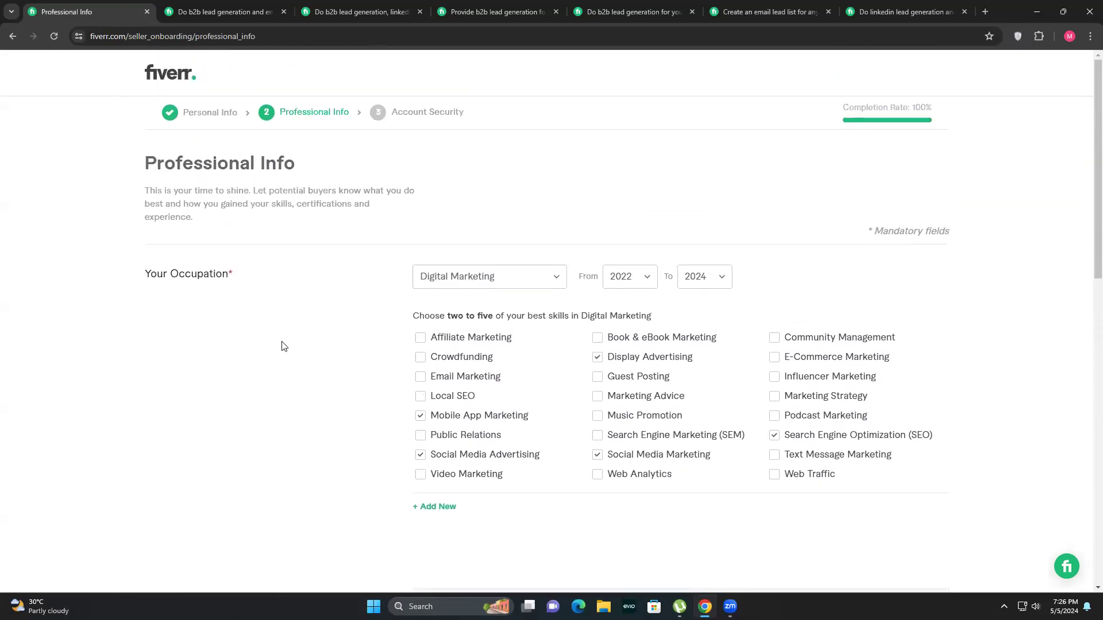
scroll(281, 346, down, 7)
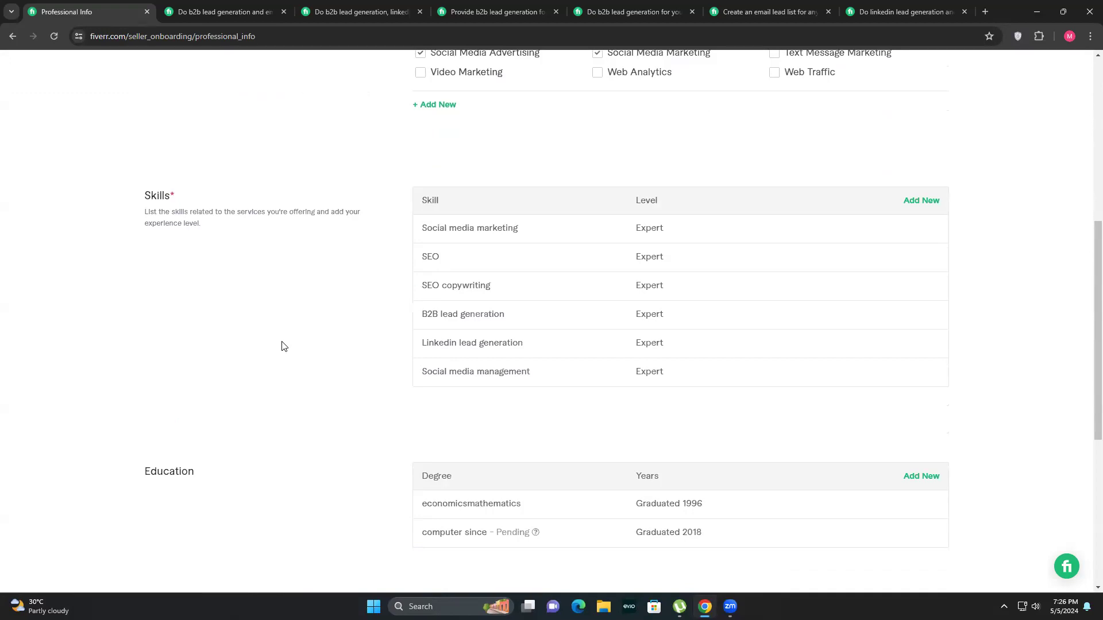
scroll(282, 346, down, 6)
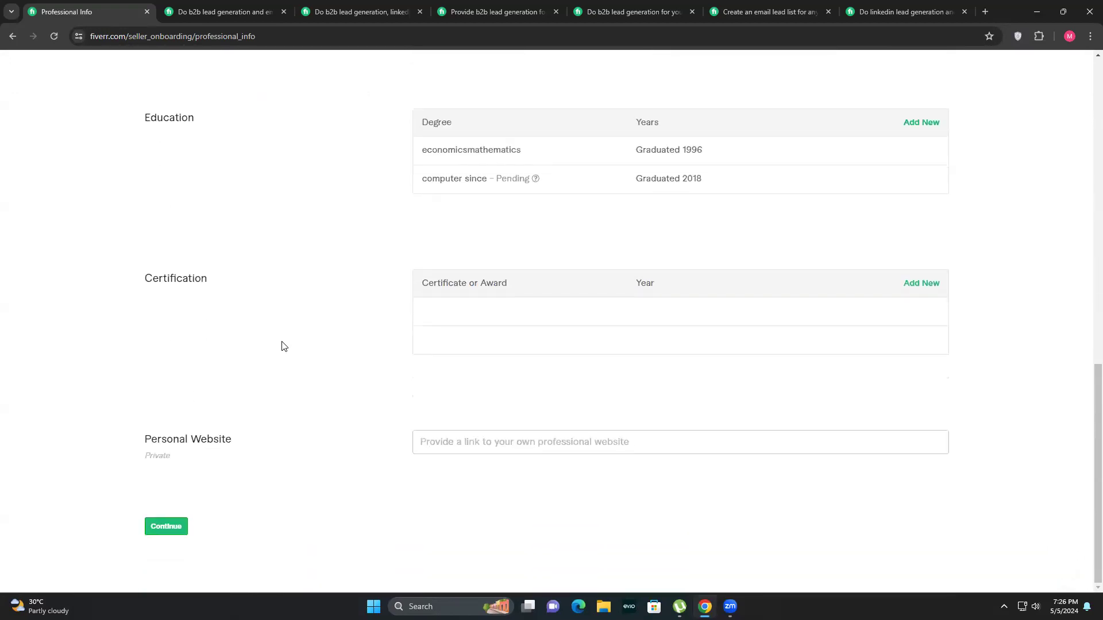
click(173, 528)
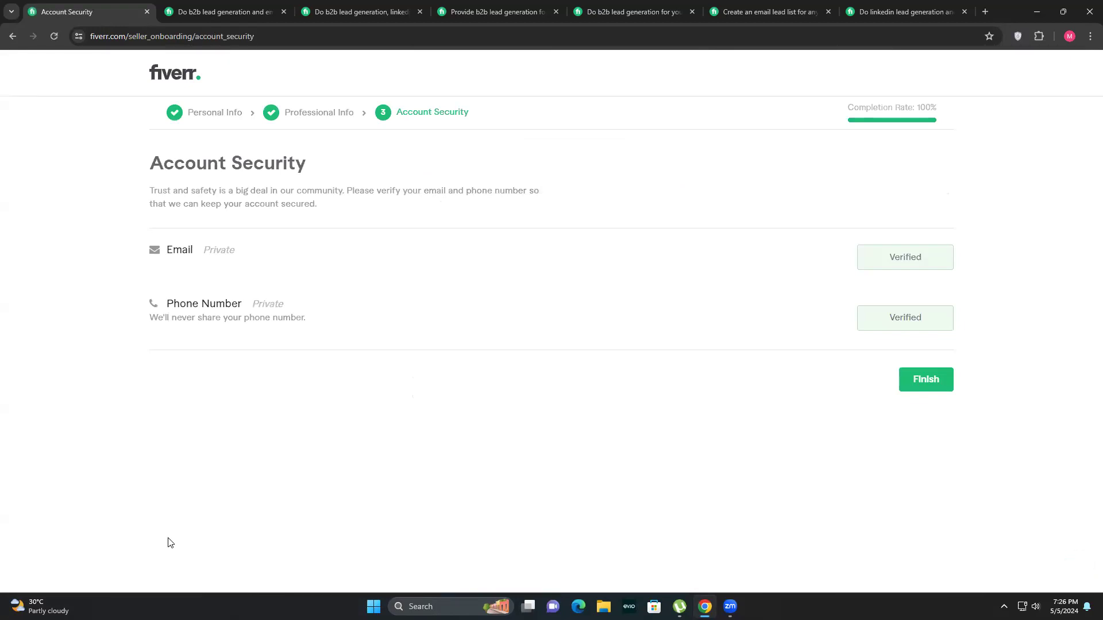
click(931, 386)
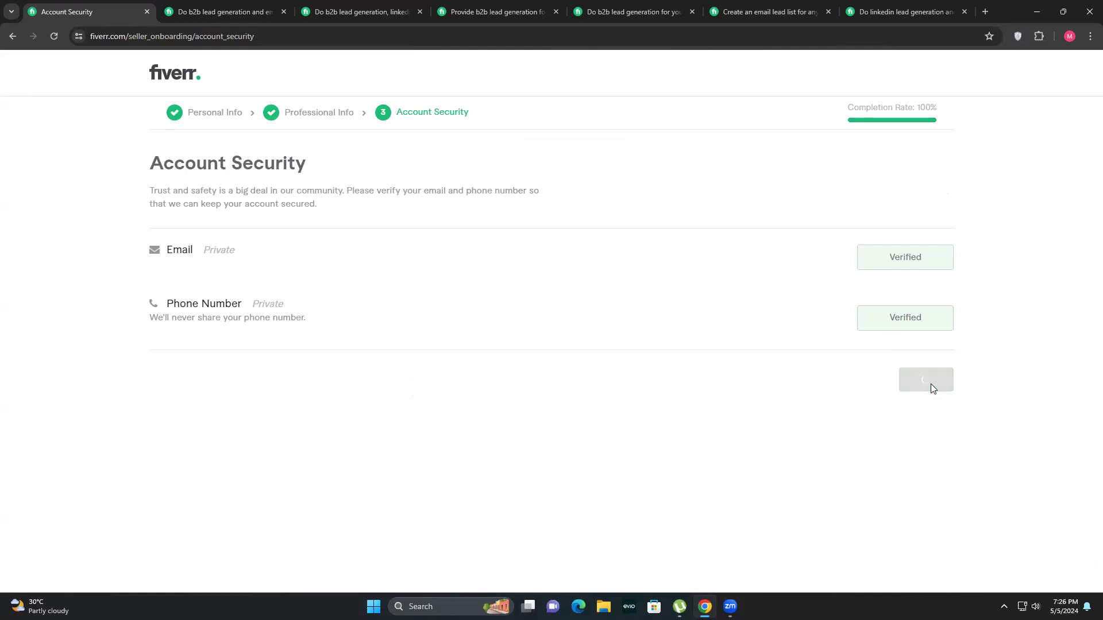
Enter the gig title "I will provide b2b lead generation and email list building for any industry".
click(538, 233)
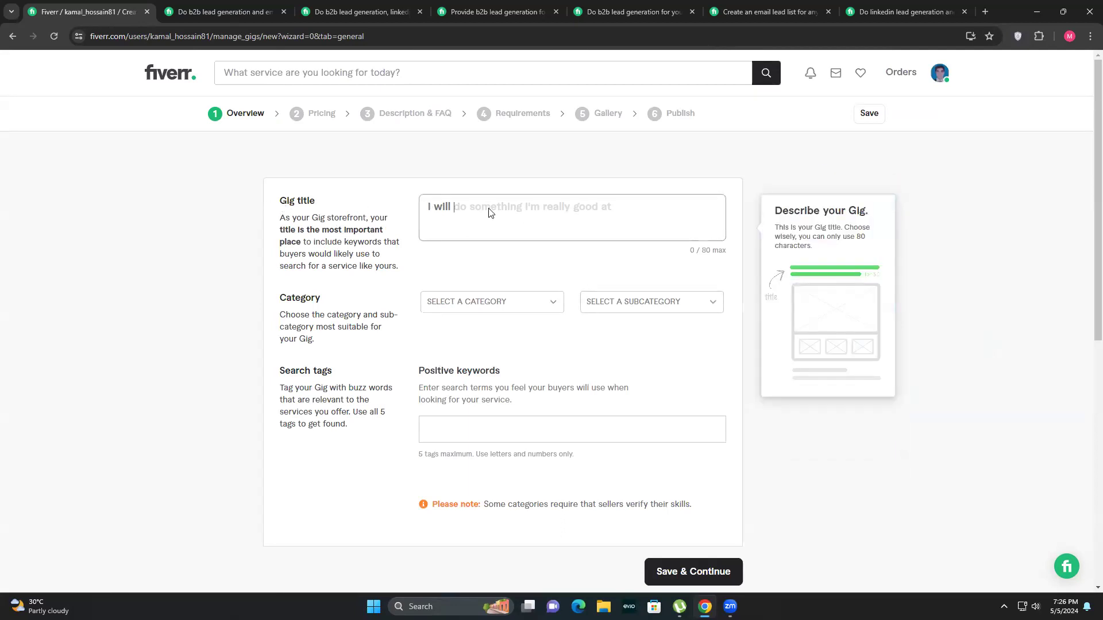
mouse_move(642, 4)
drag(703, 251, 728, 256)
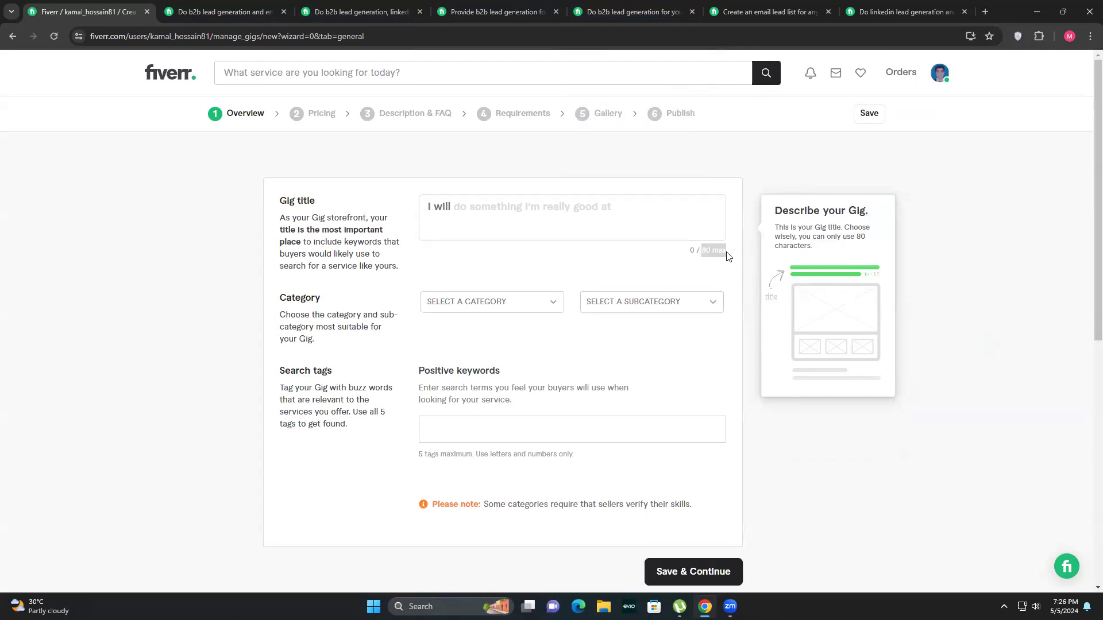
click(528, 204)
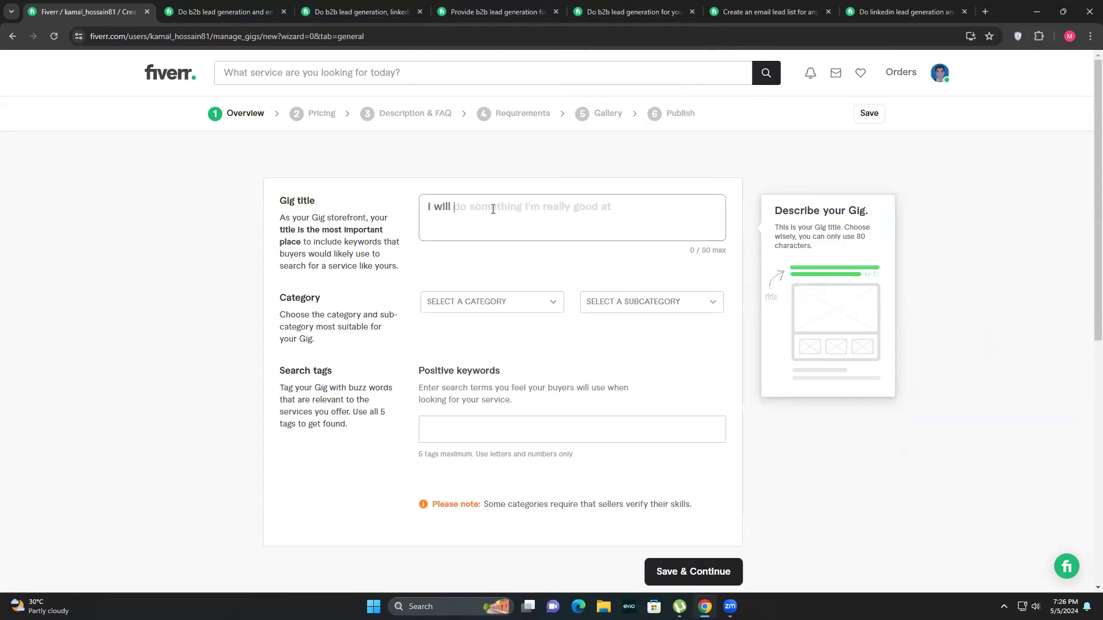
text(provide )
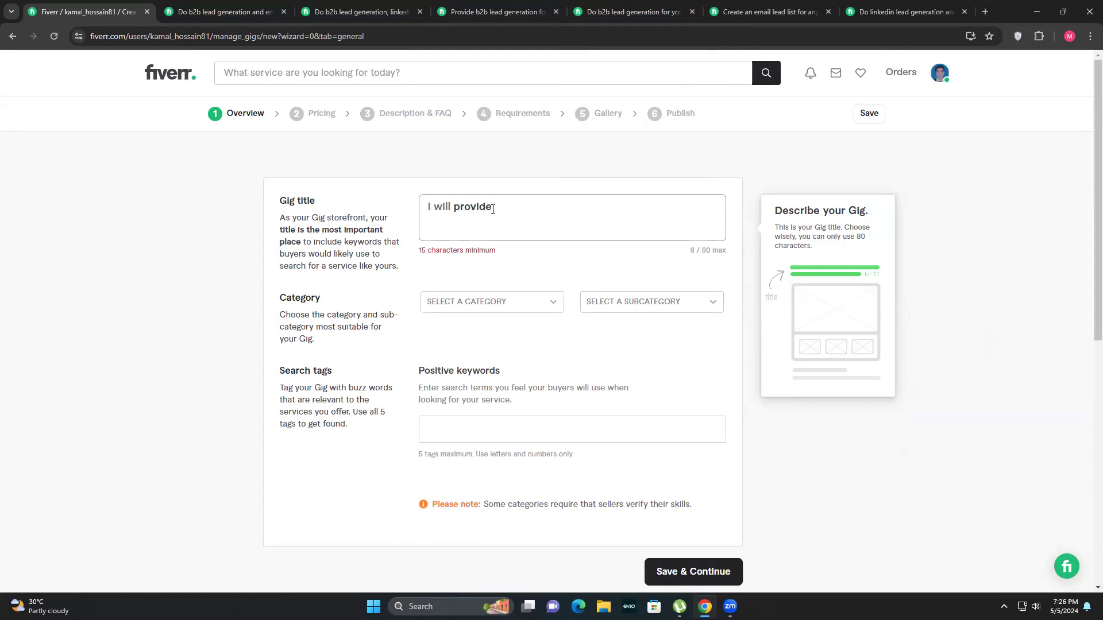
text(b2b lead gene)
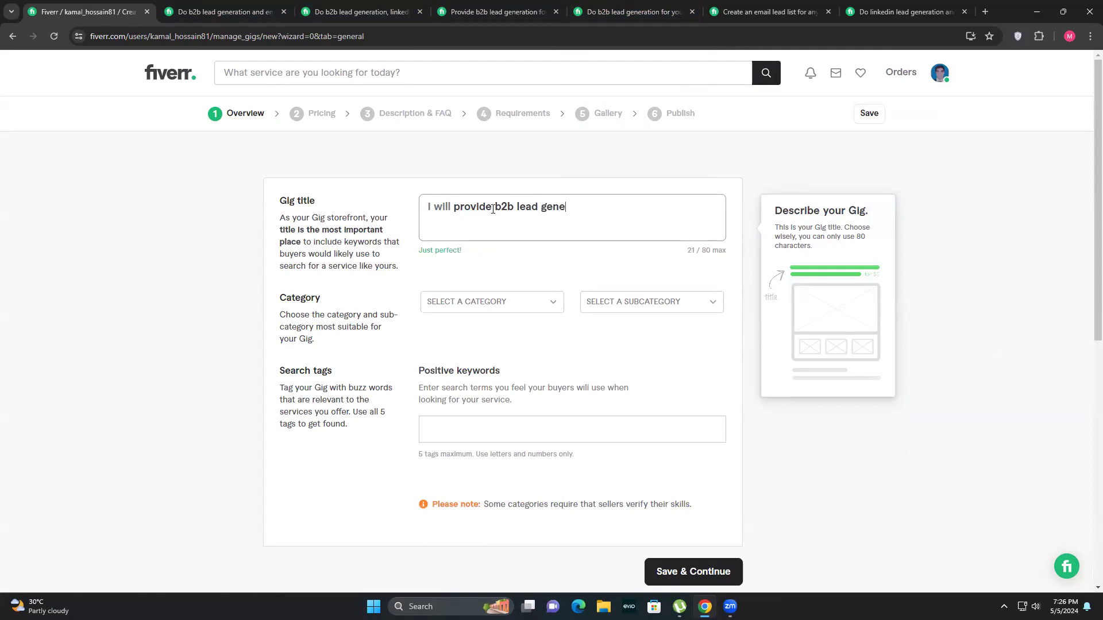
text(rationd an)
key(BackSpace)
key(BackSpace)
key(BackSpace)
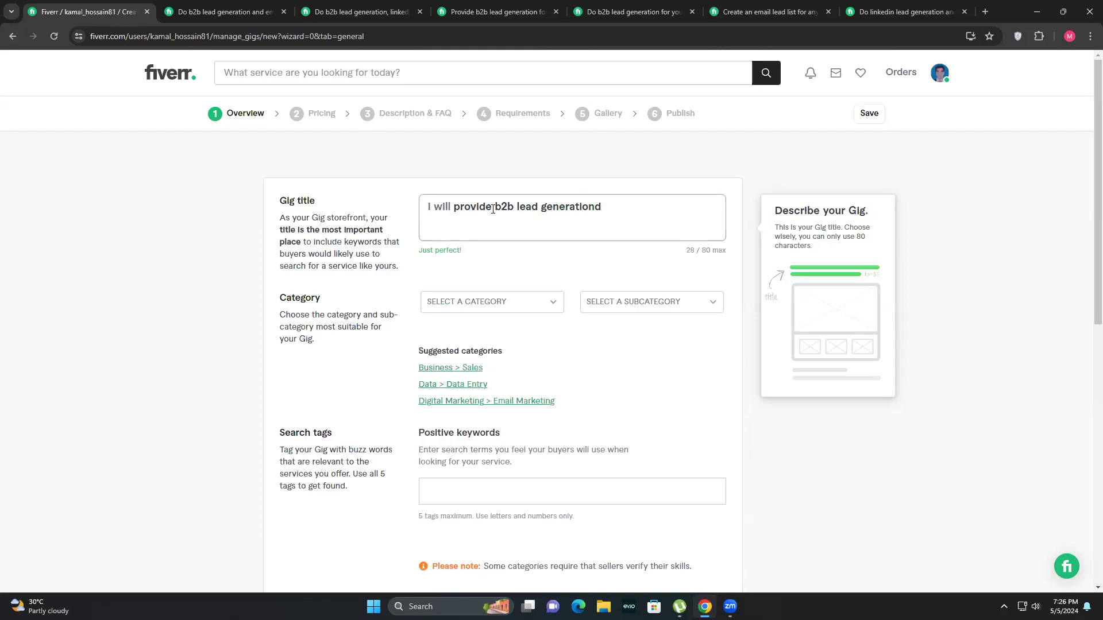
text(and e)
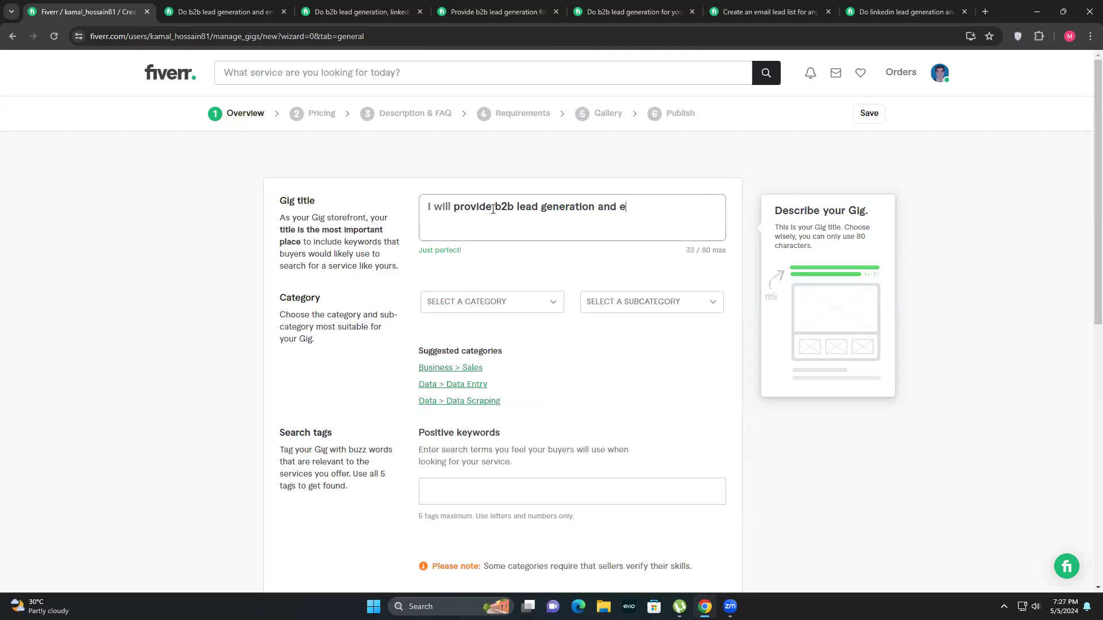
text(mail list build)
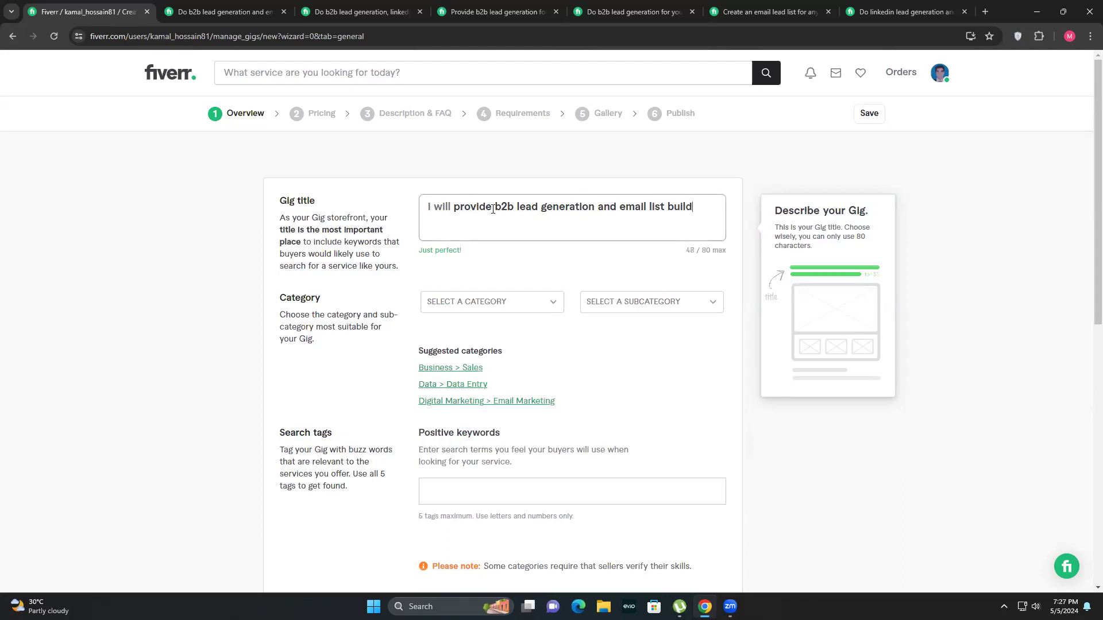
text(ing for any industry)
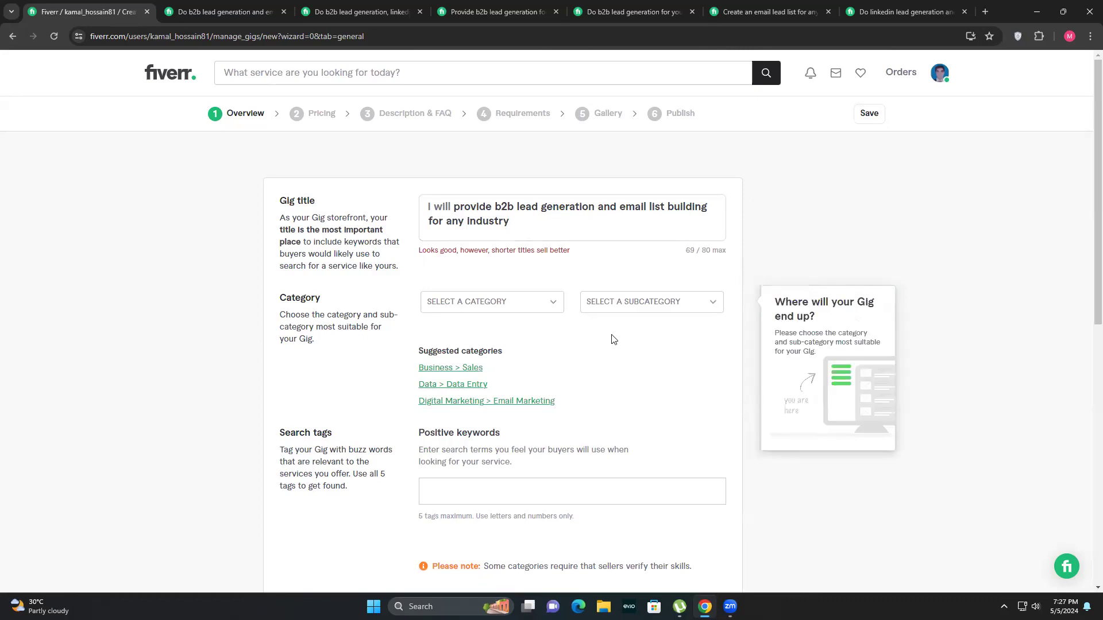
Categorize the gig under Business with the Sales subcategory, and set its service type to Lead Generation.
click(480, 308)
scroll(461, 369, down, 2)
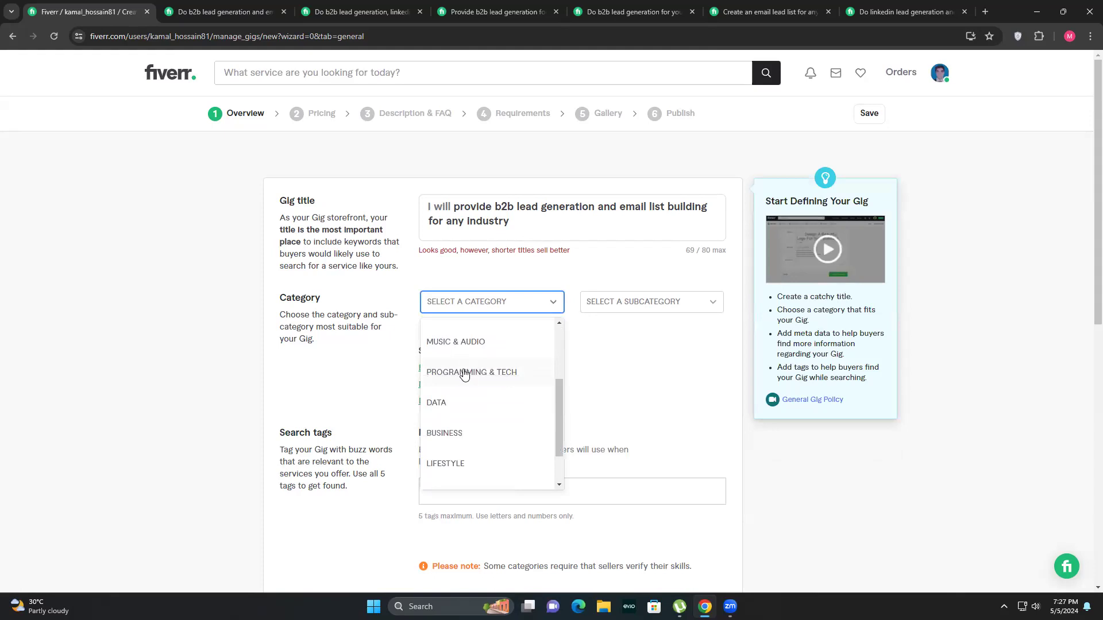
click(446, 433)
click(635, 303)
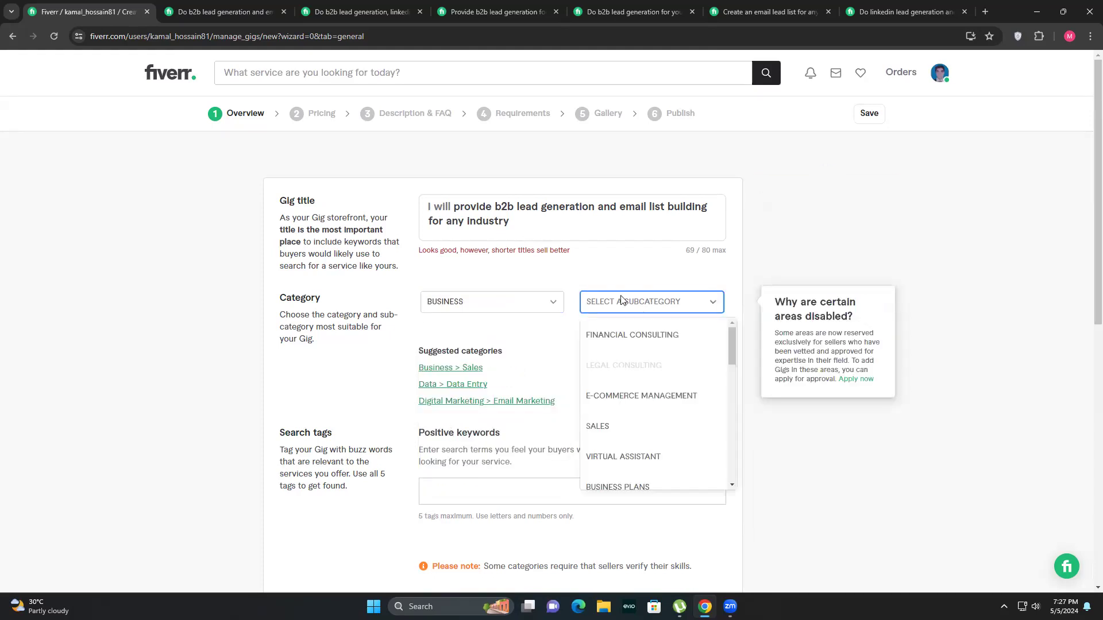
click(597, 426)
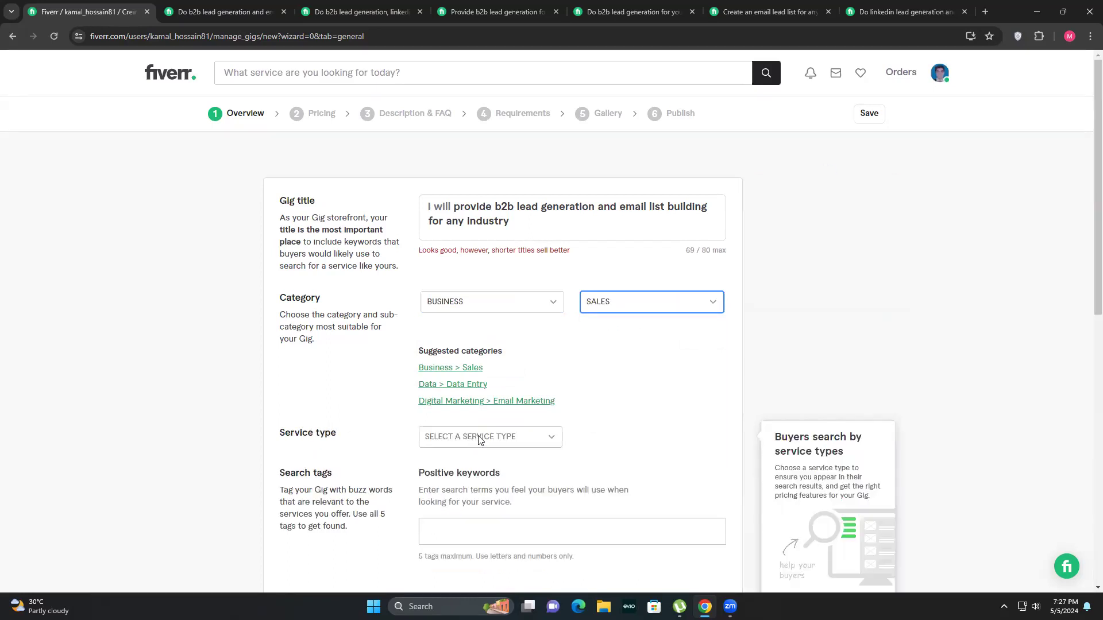
scroll(595, 415, down, 1)
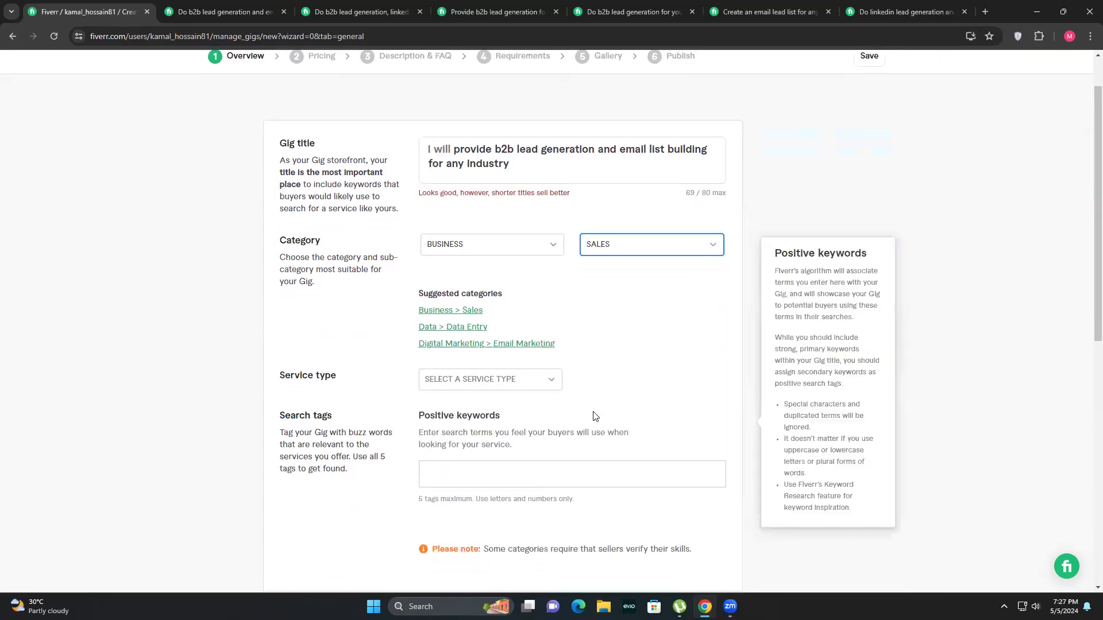
click(444, 381)
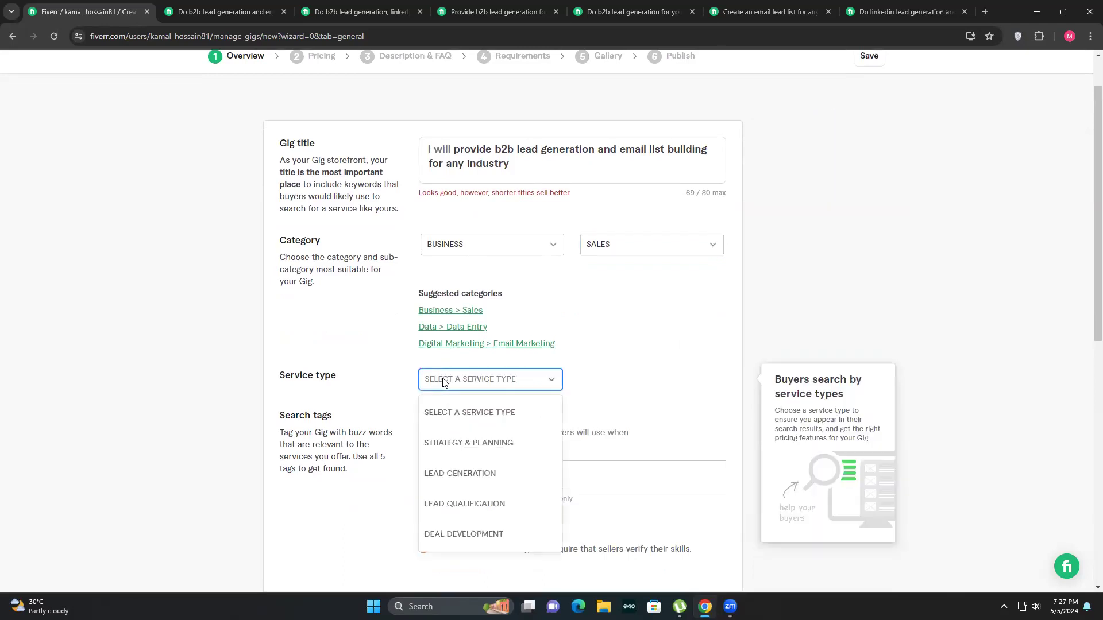
click(463, 476)
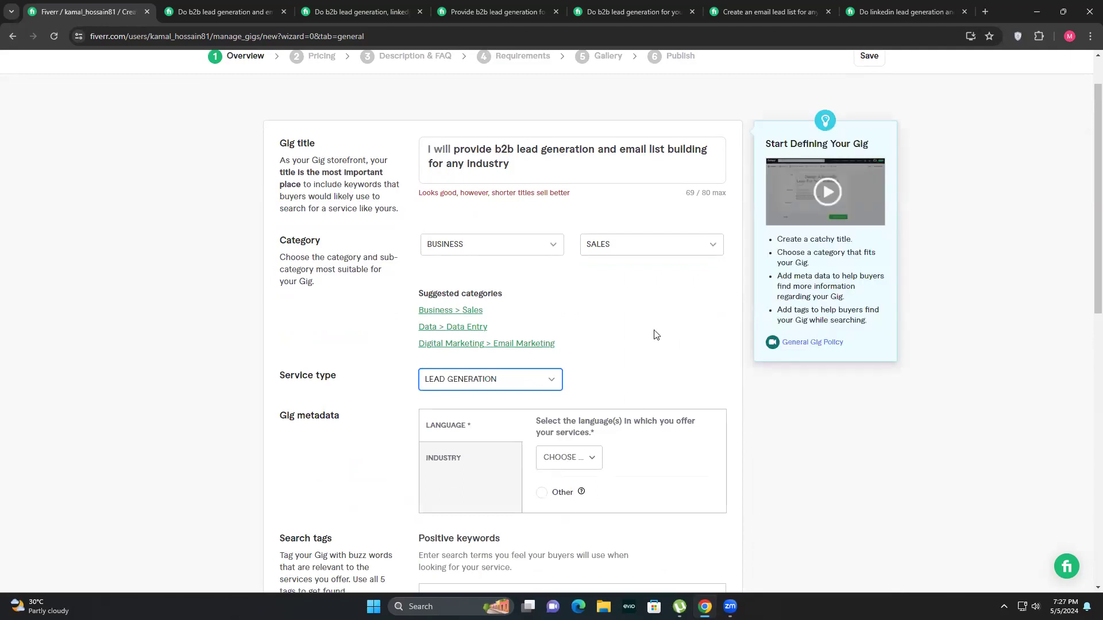
Set the gig metadata language to English and open the list of industries.
scroll(657, 335, down, 1)
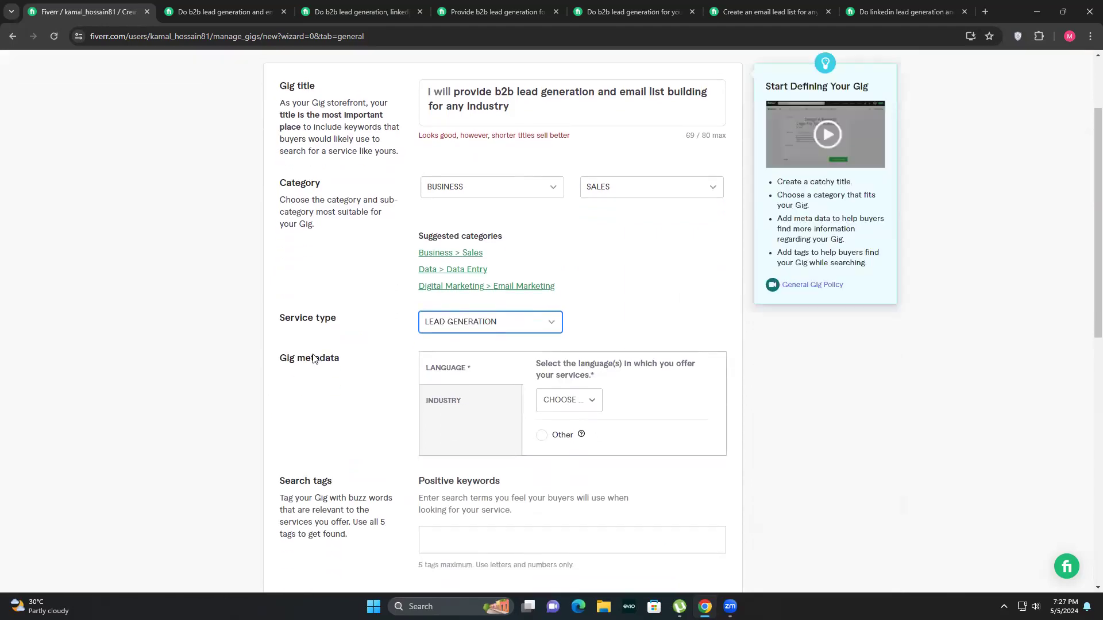
click(585, 400)
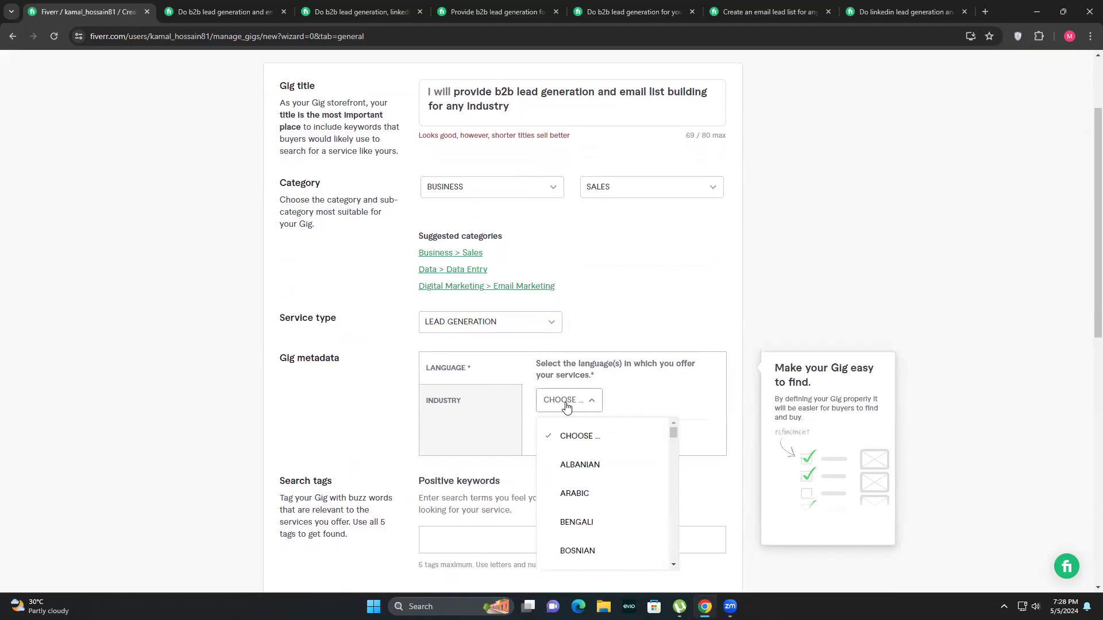
scroll(596, 463, down, 2)
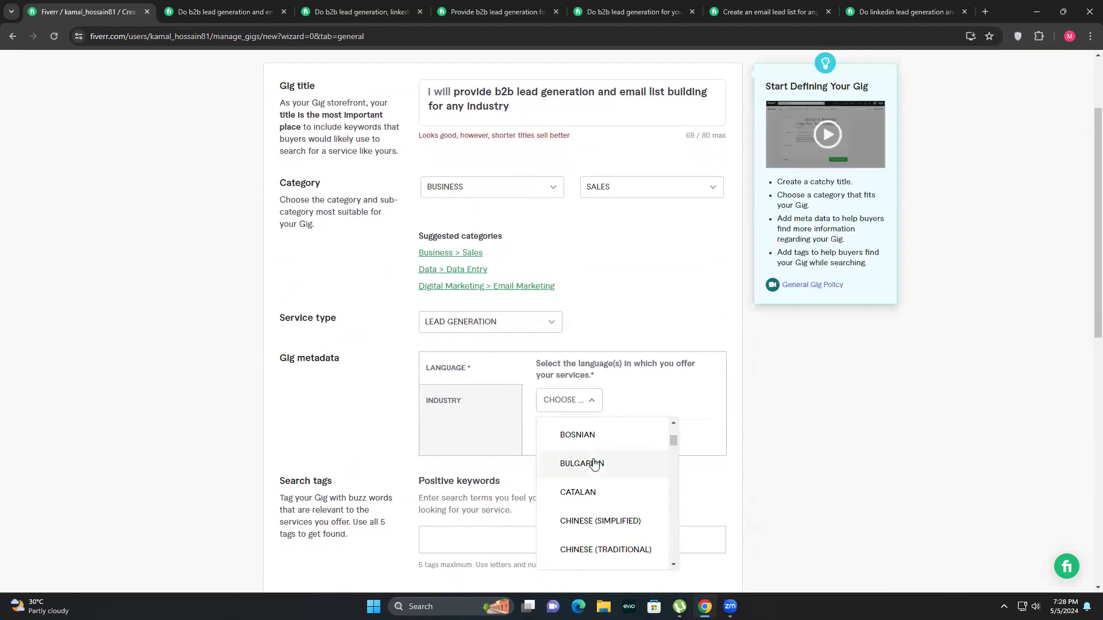
scroll(597, 465, down, 2)
scroll(597, 467, down, 2)
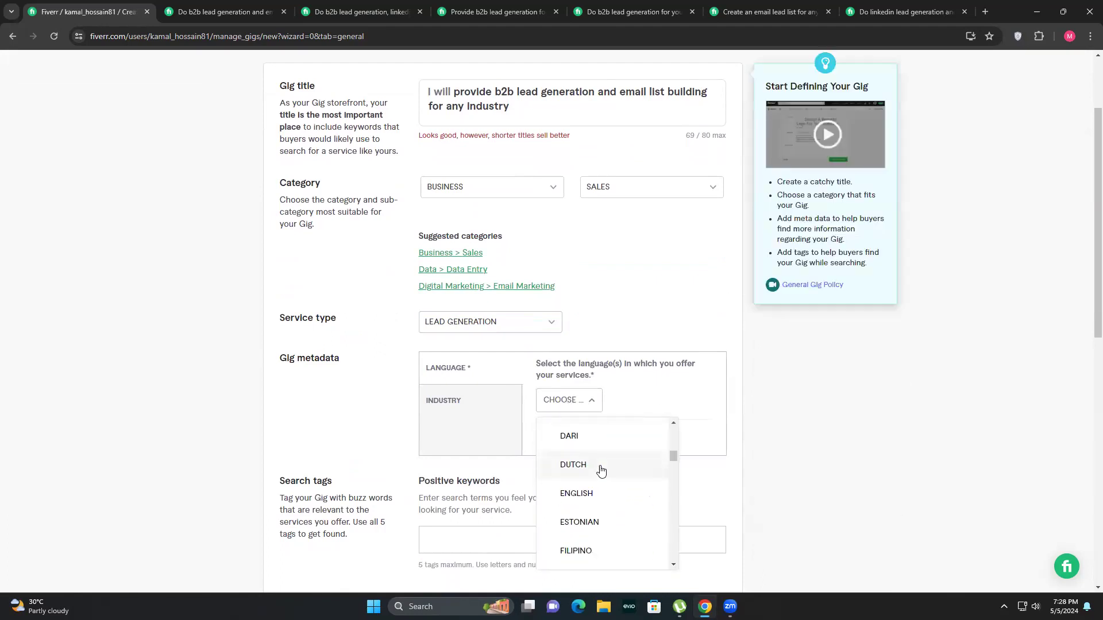
click(580, 492)
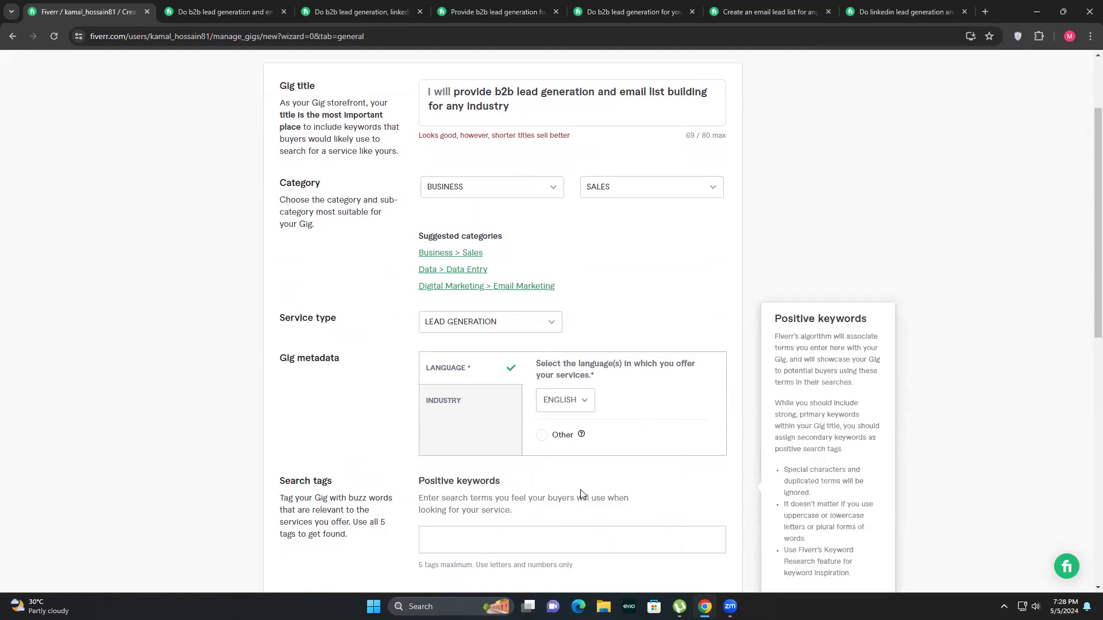
click(448, 409)
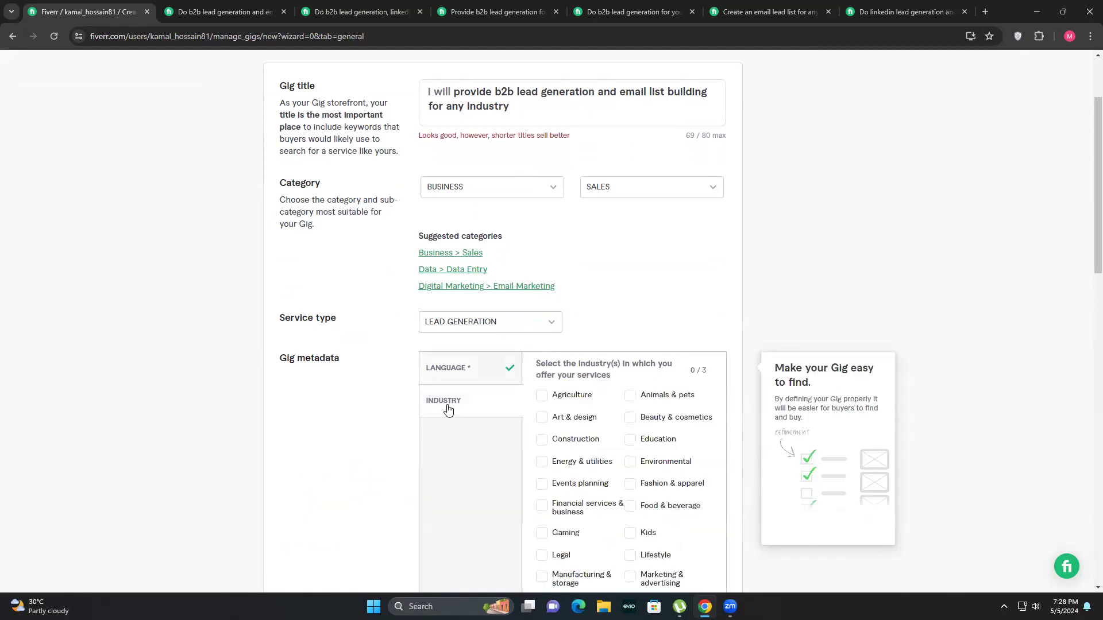
scroll(729, 394, down, 3)
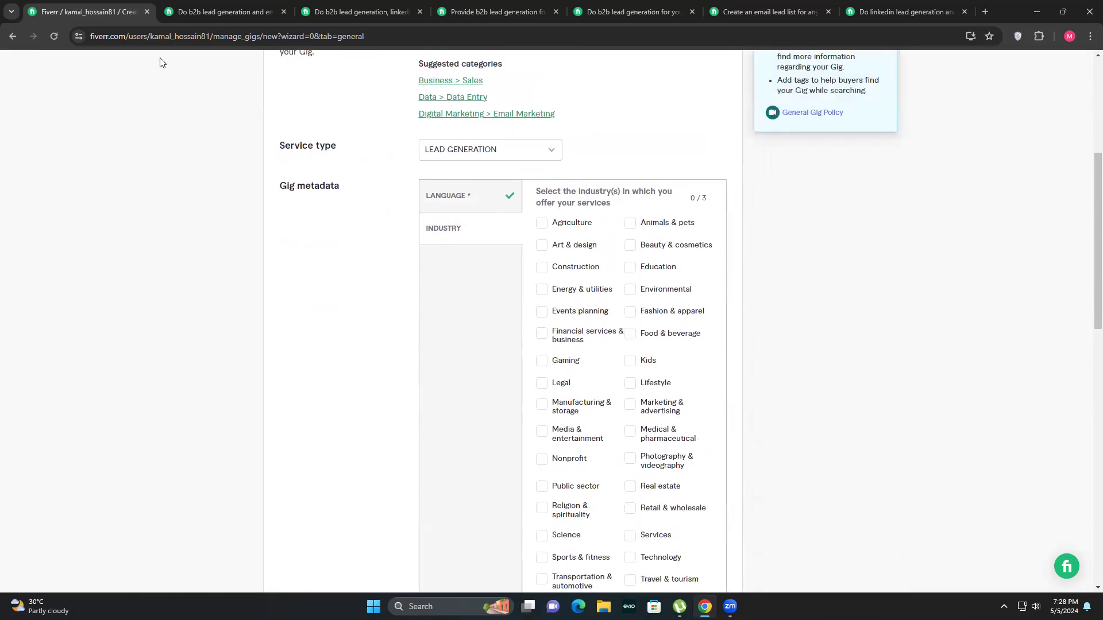
Examine the industries listed on the competing gig "I will do b2b lead generation and email finding perfectly".
mouse_move(201, 11)
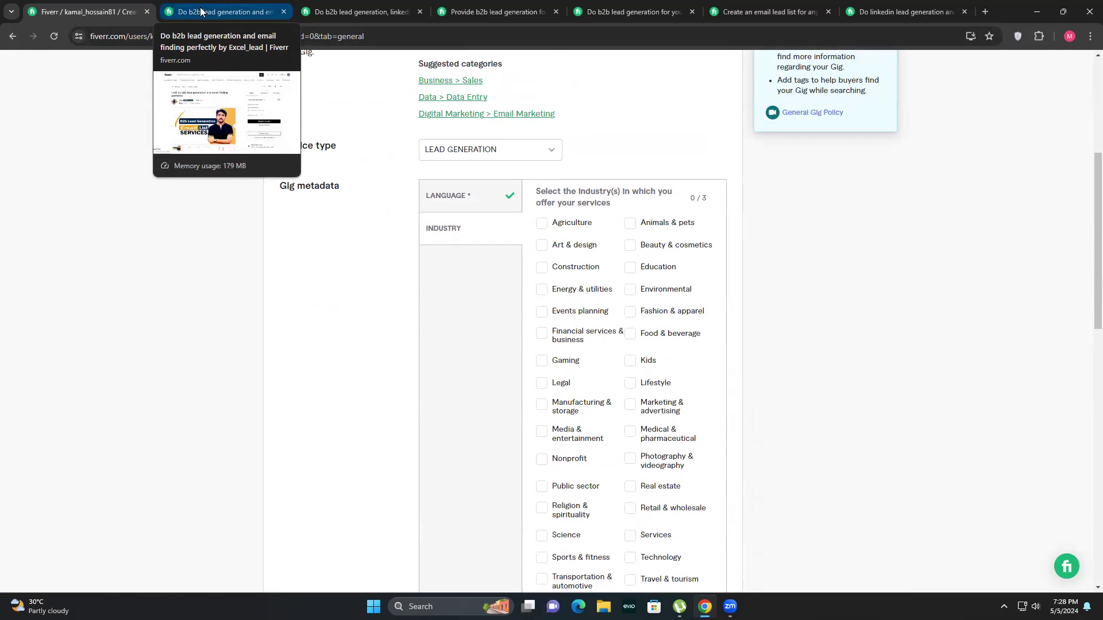
click(200, 10)
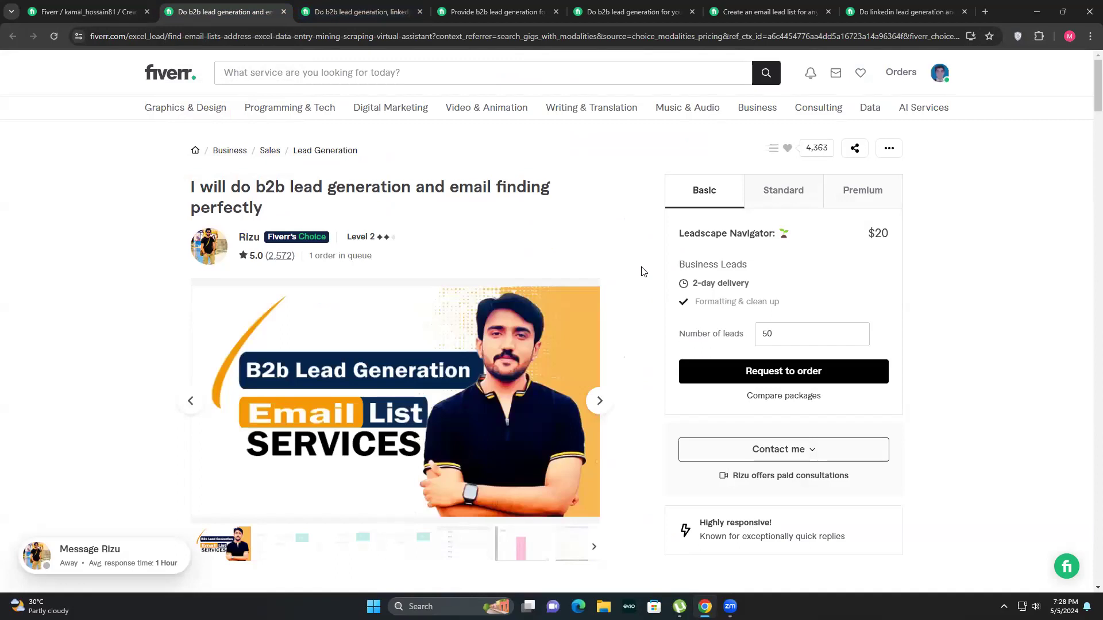
scroll(644, 272, down, 1)
scroll(644, 271, down, 4)
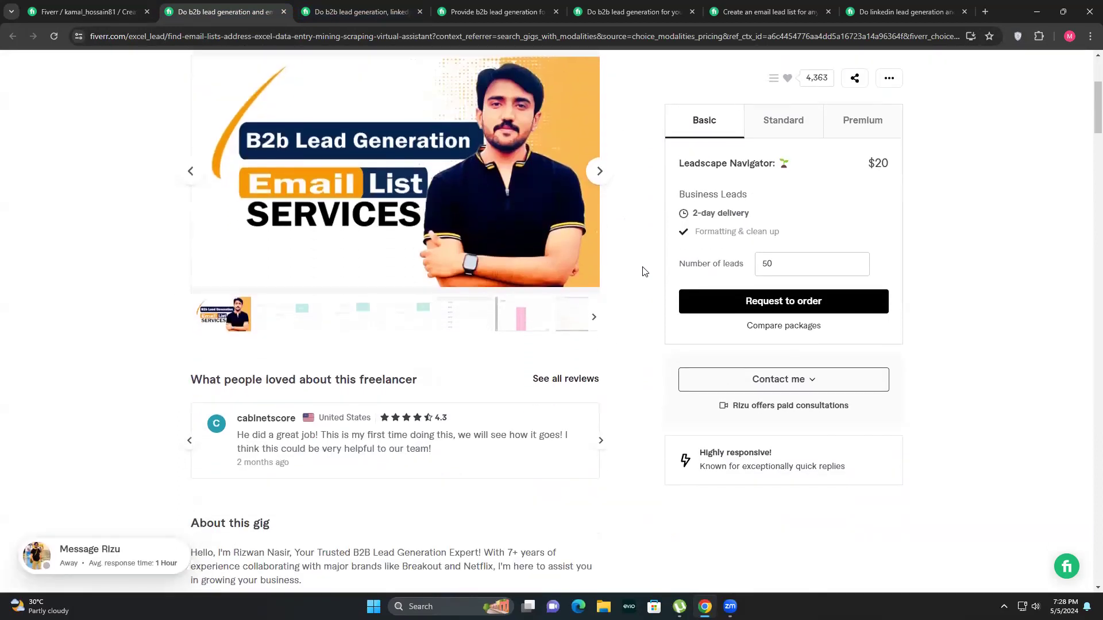
scroll(644, 272, down, 5)
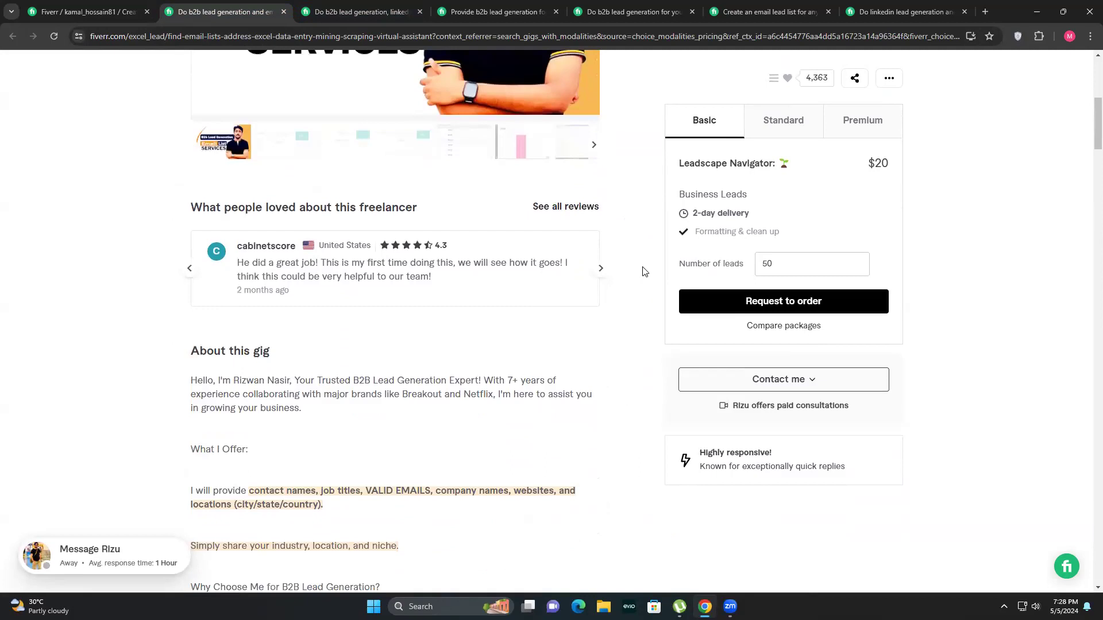
scroll(644, 272, down, 4)
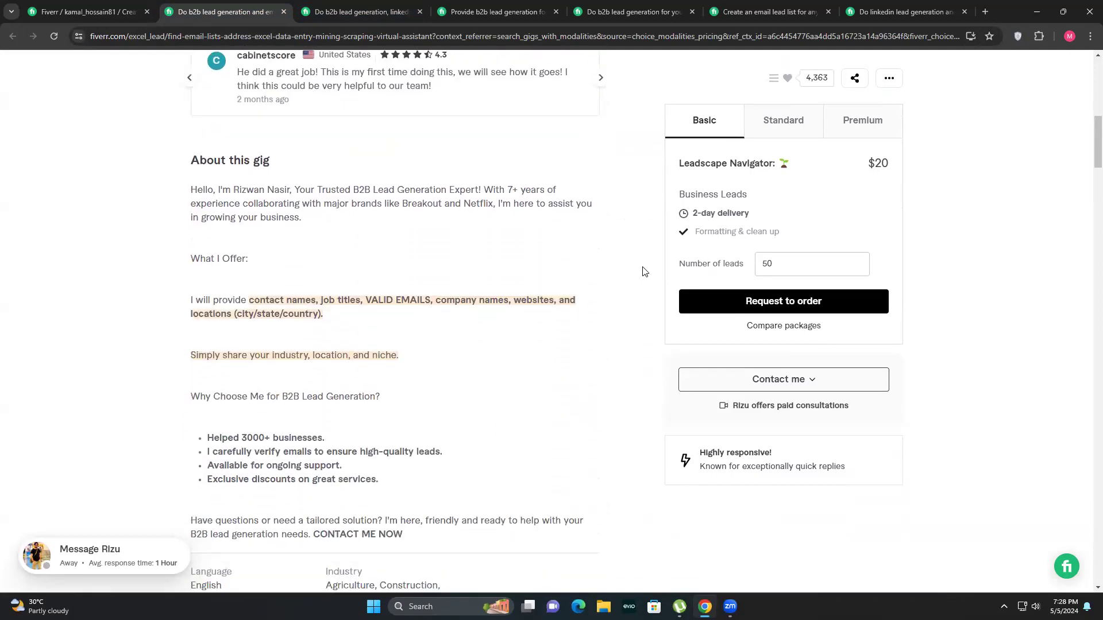
scroll(598, 284, down, 2)
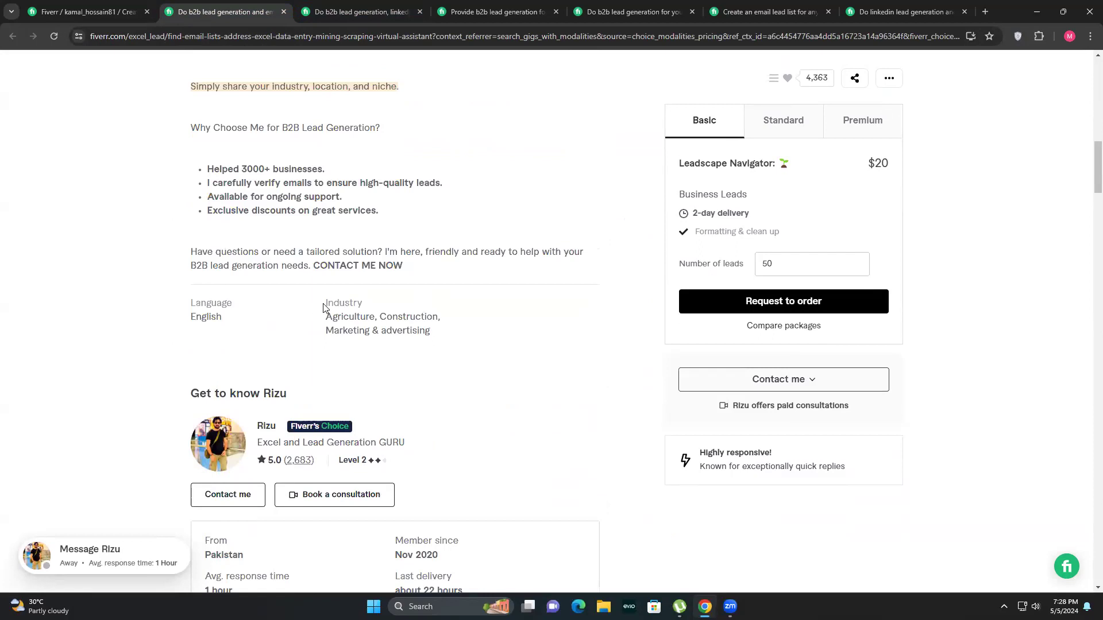
drag(325, 324, 402, 315)
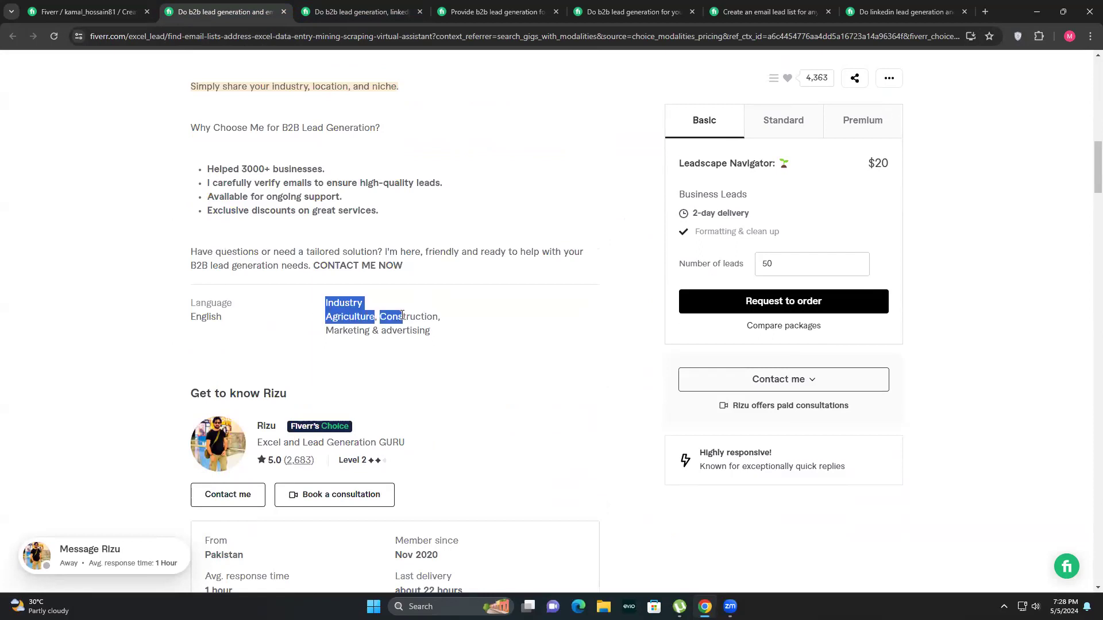
click(462, 332)
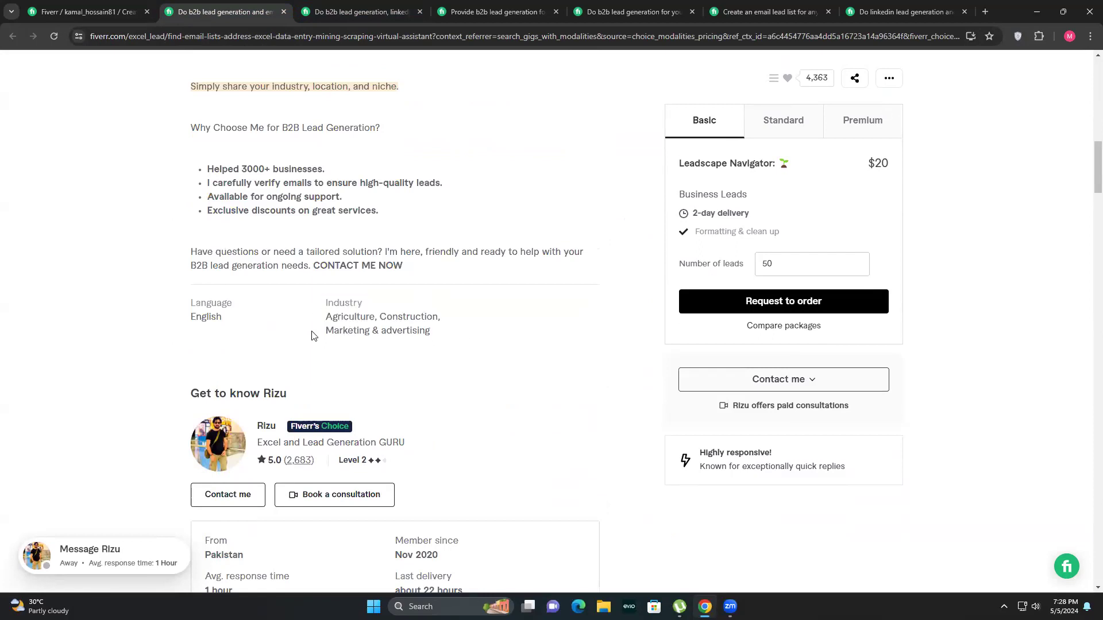
Check the industries on the competing gig offering b2b and linkedin lead generation with a prospect email list.
click(348, 16)
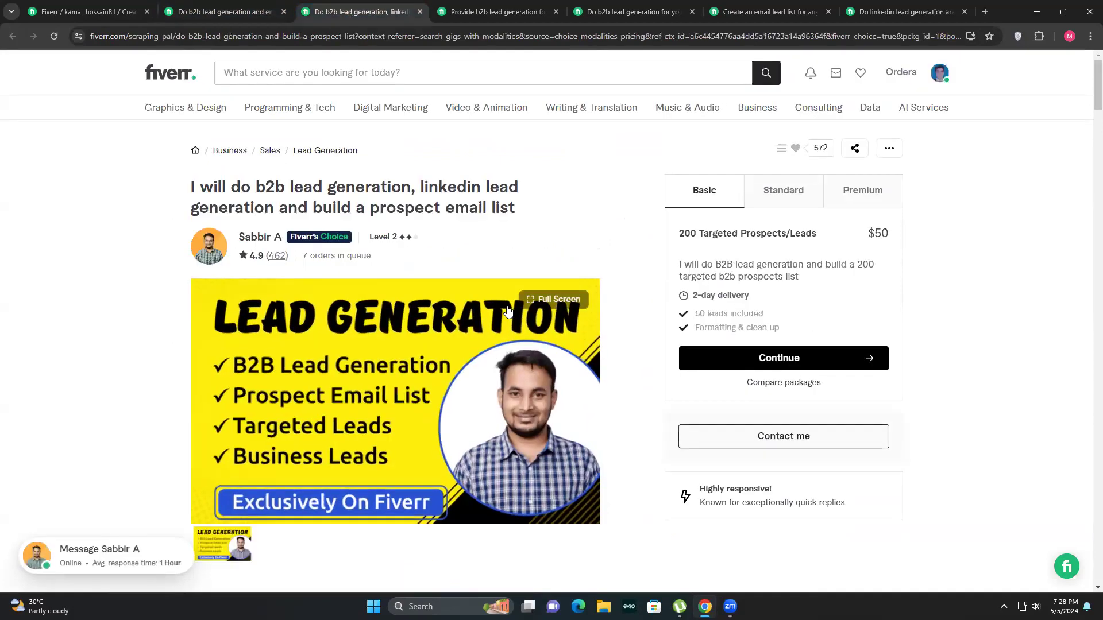
scroll(633, 316, down, 4)
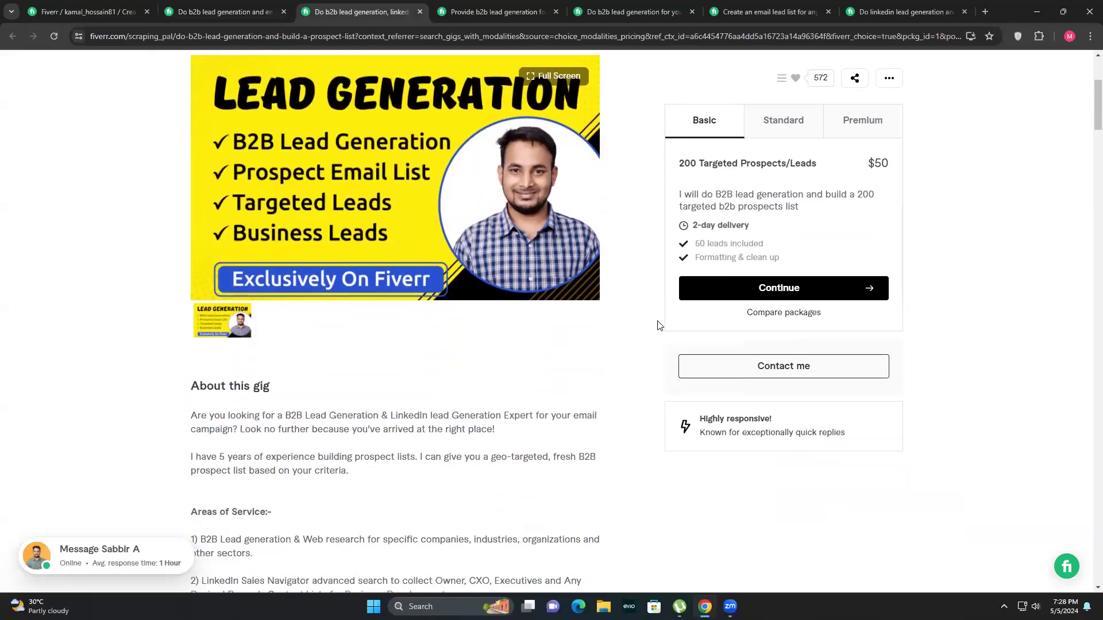
scroll(581, 336, down, 9)
scroll(582, 332, down, 3)
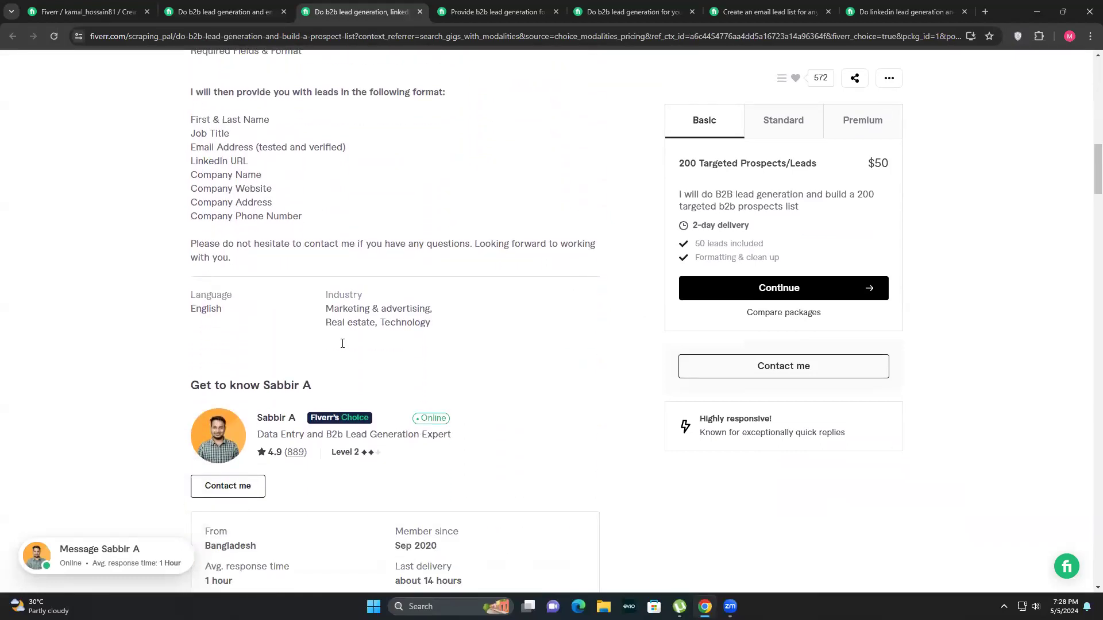
drag(375, 315, 456, 323)
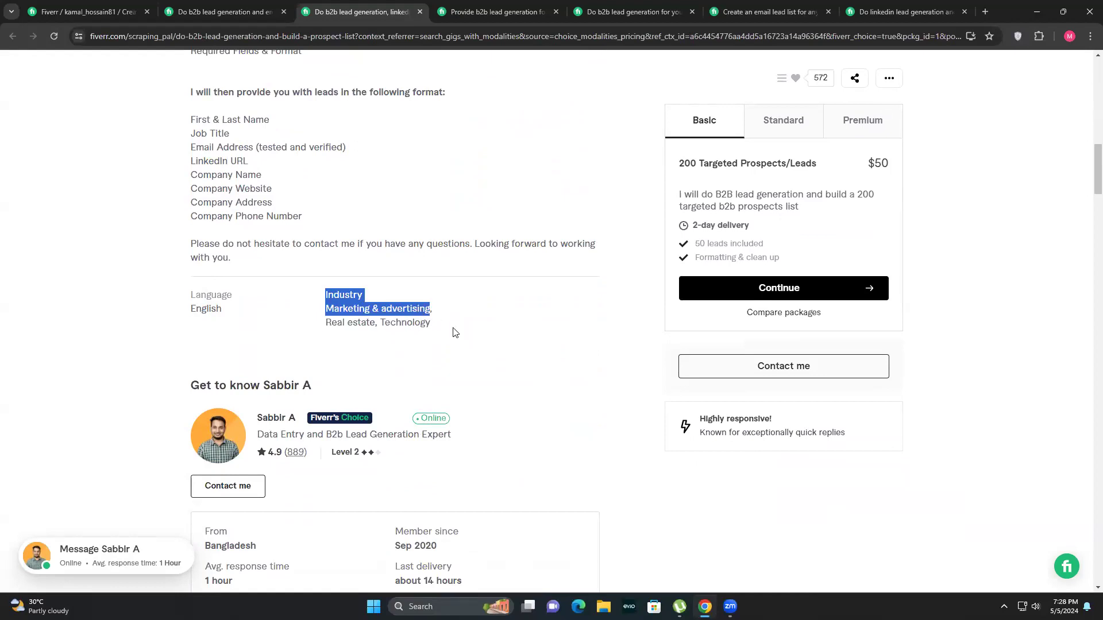
click(499, 278)
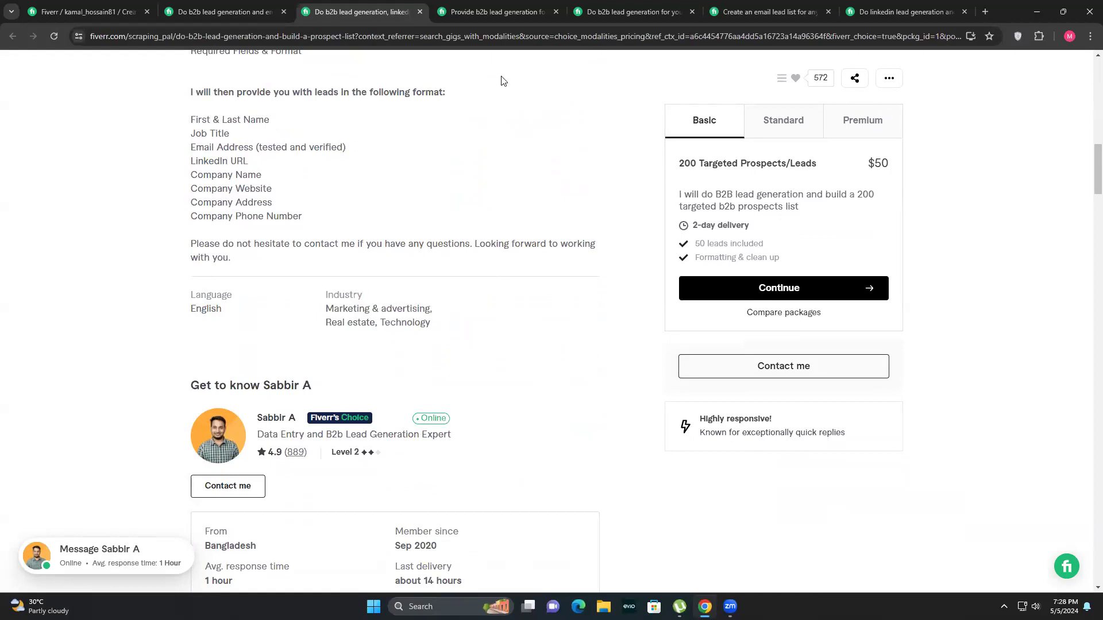
Look up the industries chosen in the competing gig "I will provide b2b lead generation for any industry".
click(498, 8)
mouse_move(598, 281)
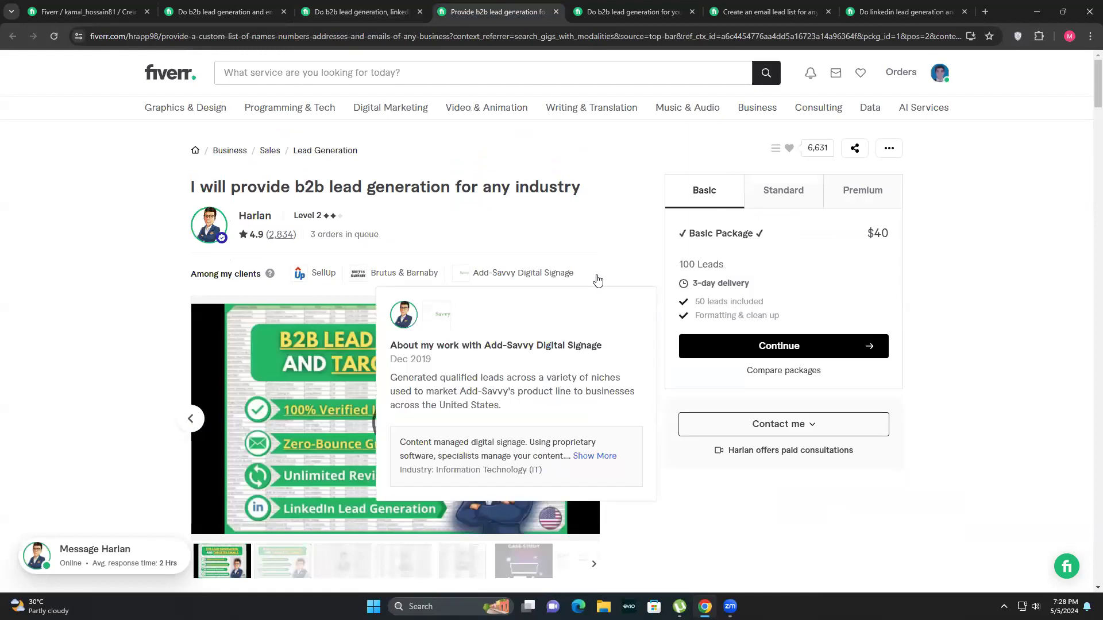
scroll(598, 280, down, 5)
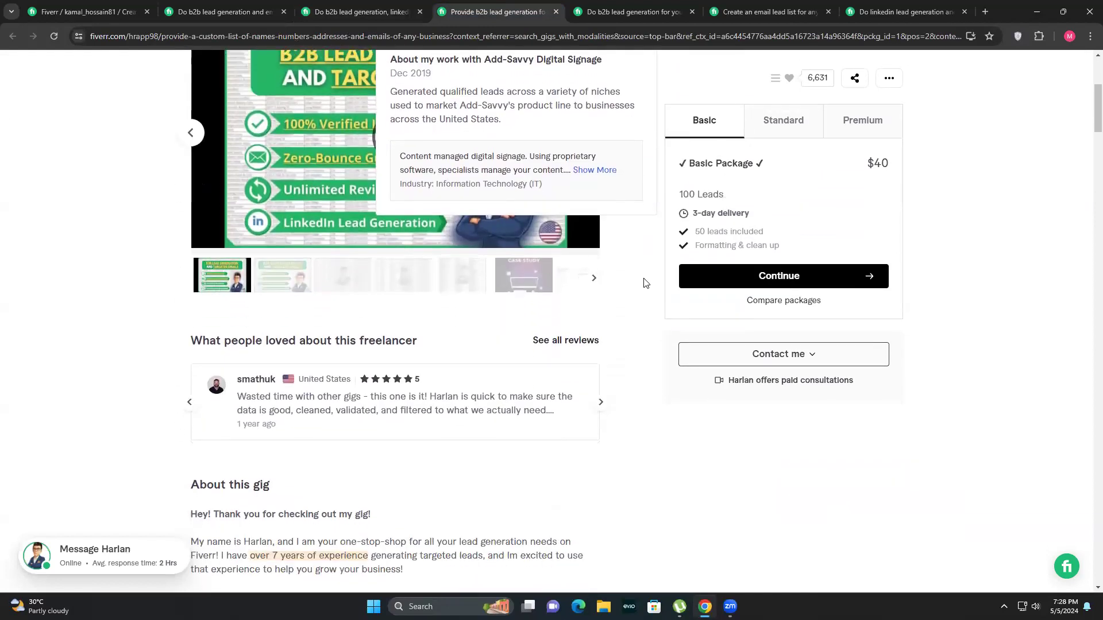
scroll(644, 282, down, 1)
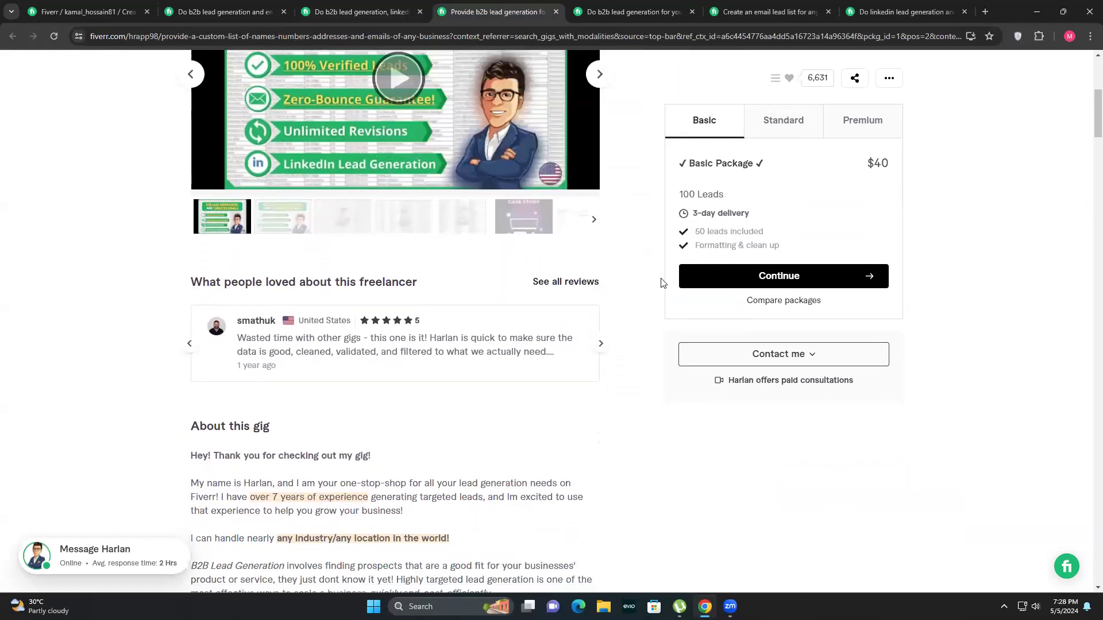
scroll(661, 282, down, 4)
scroll(637, 333, down, 15)
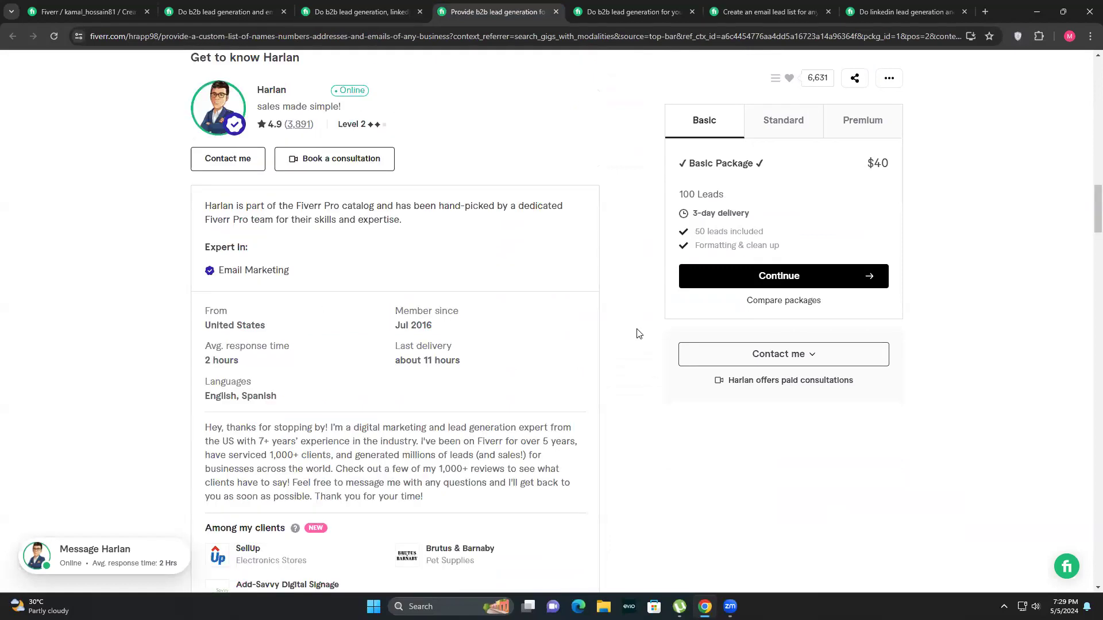
scroll(637, 332, up, 7)
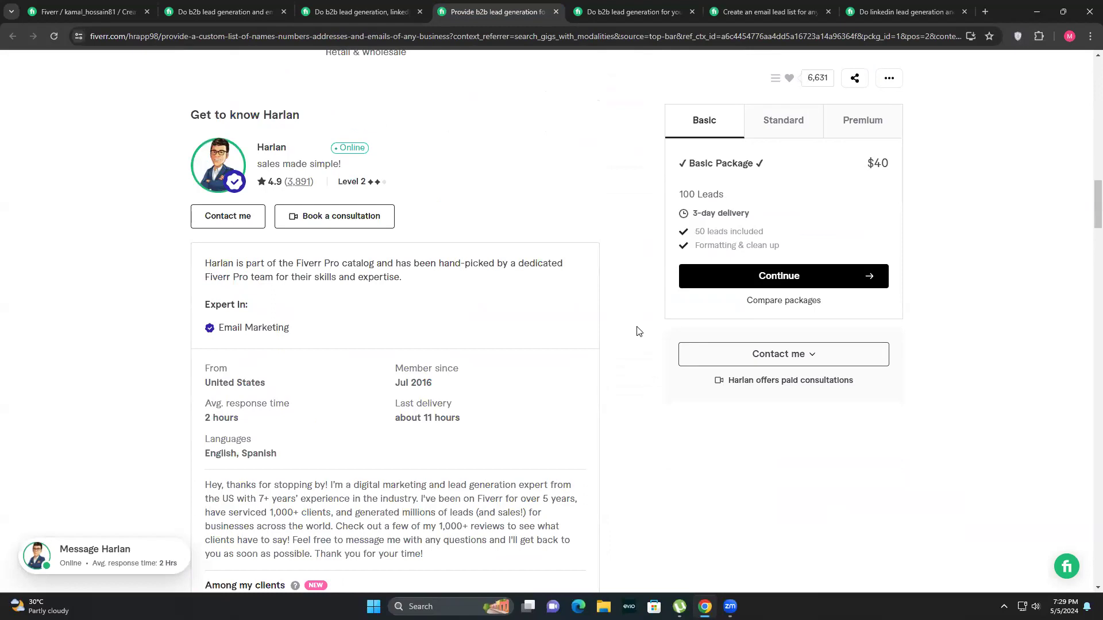
scroll(636, 331, up, 2)
scroll(635, 328, up, 1)
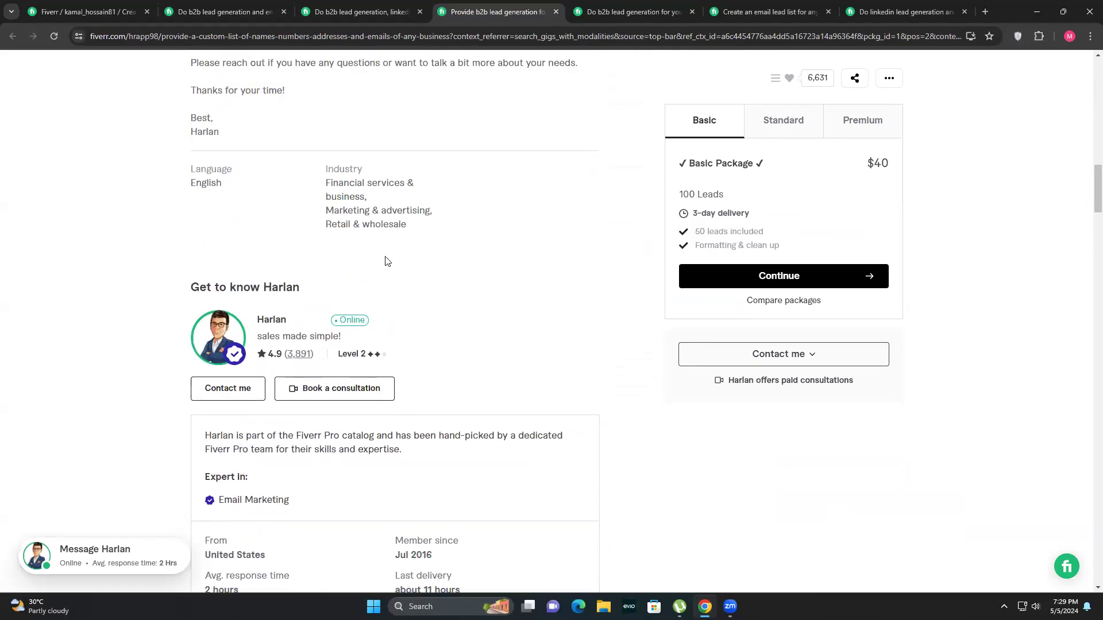
scroll(386, 262, up, 1)
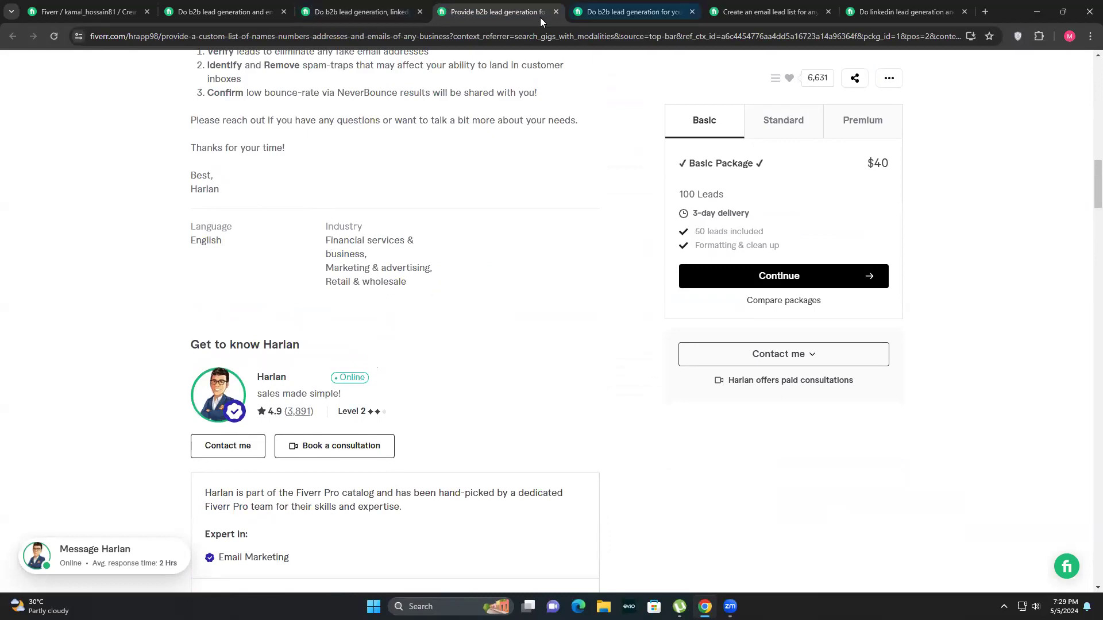
Review the description and industries of the competing gig "I will do b2b lead generation for your business".
click(636, 13)
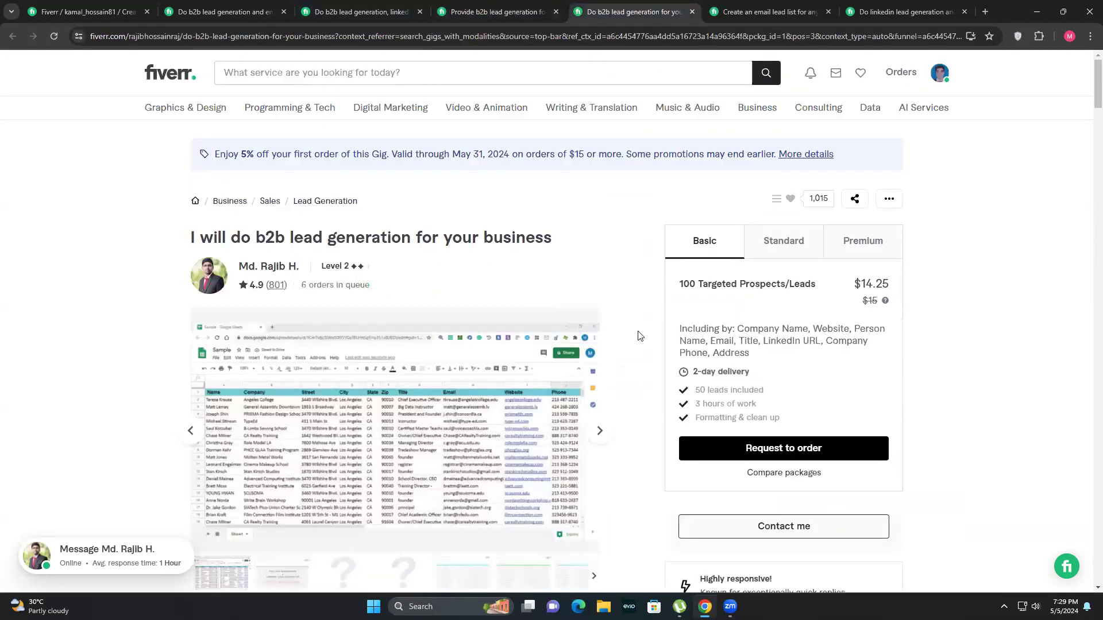
scroll(640, 333, down, 2)
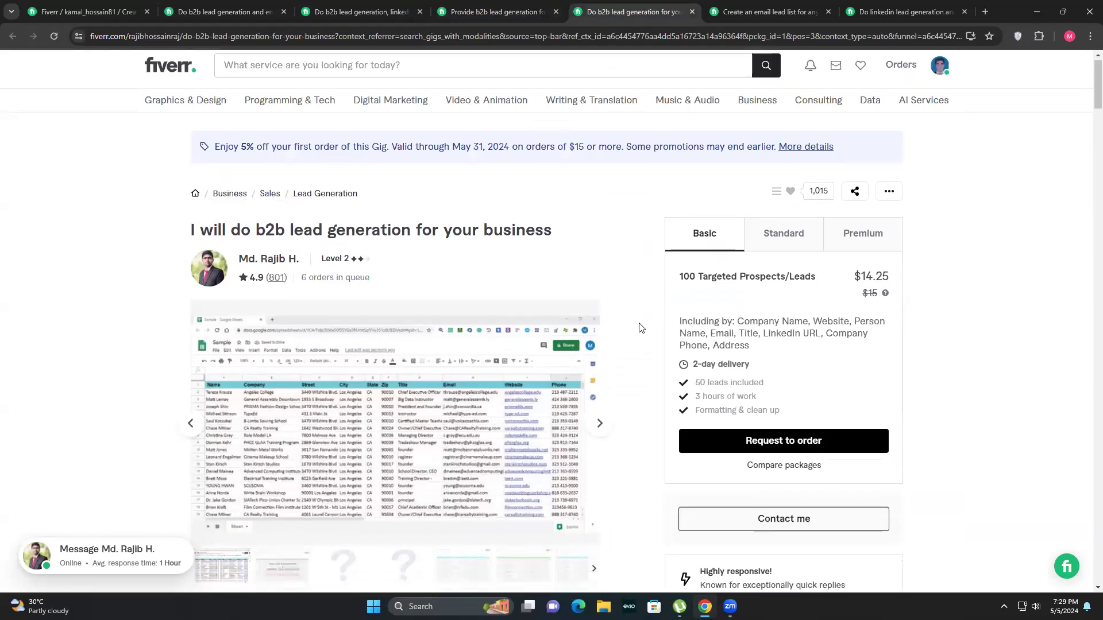
scroll(646, 332, down, 1)
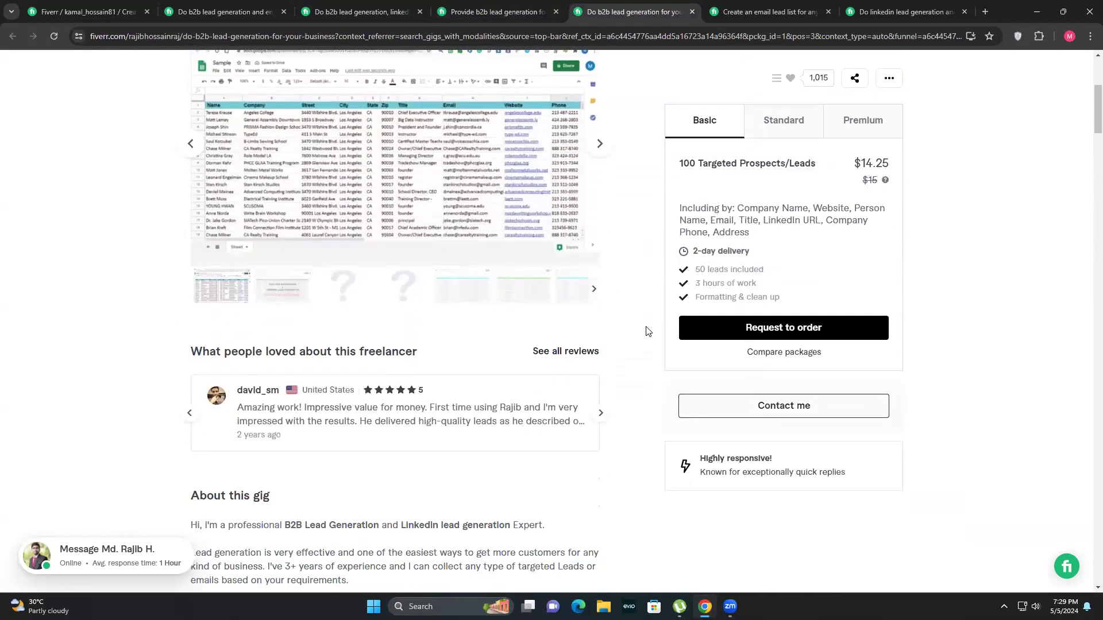
scroll(647, 331, down, 8)
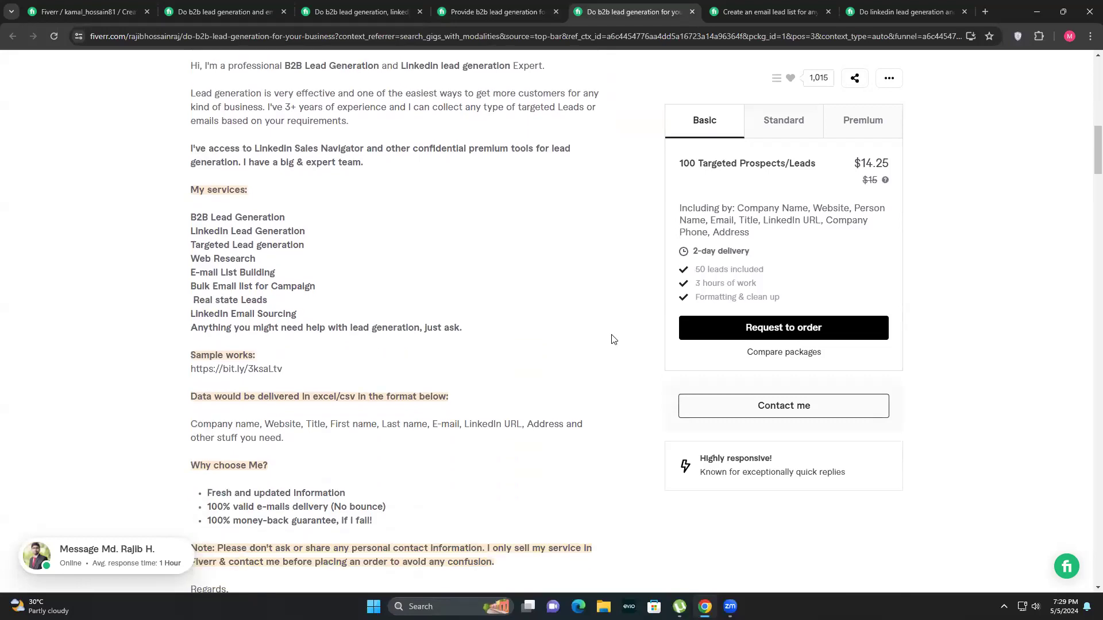
scroll(613, 339, down, 3)
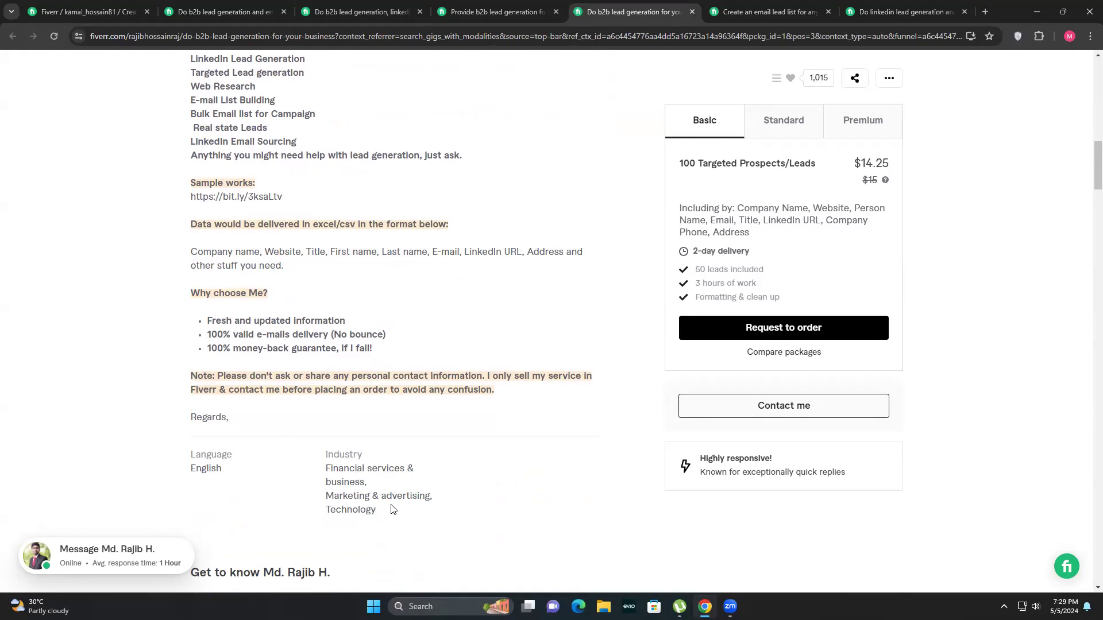
Return to the gig being created and select the industries Marketing & advertising, Real estate, and Retail & wholesale.
click(79, 13)
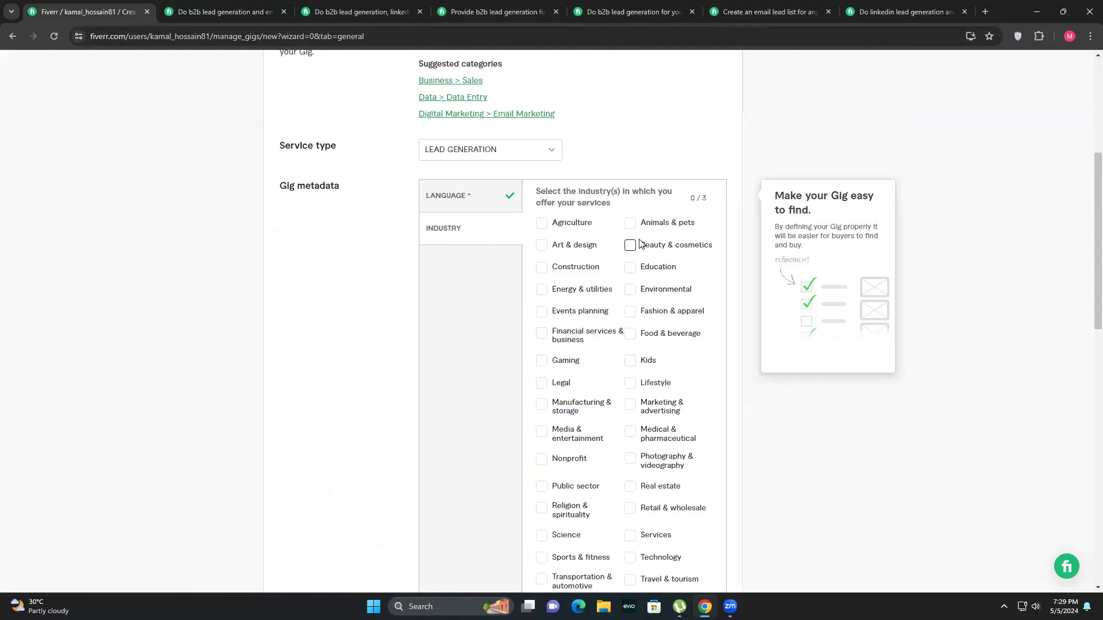
click(630, 406)
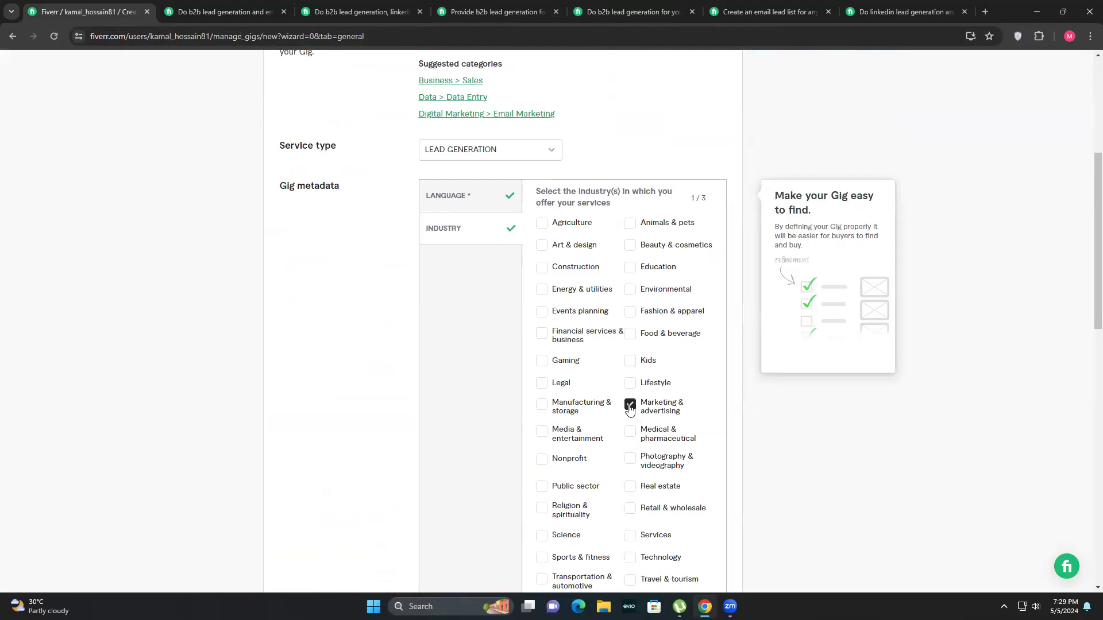
click(630, 487)
click(630, 508)
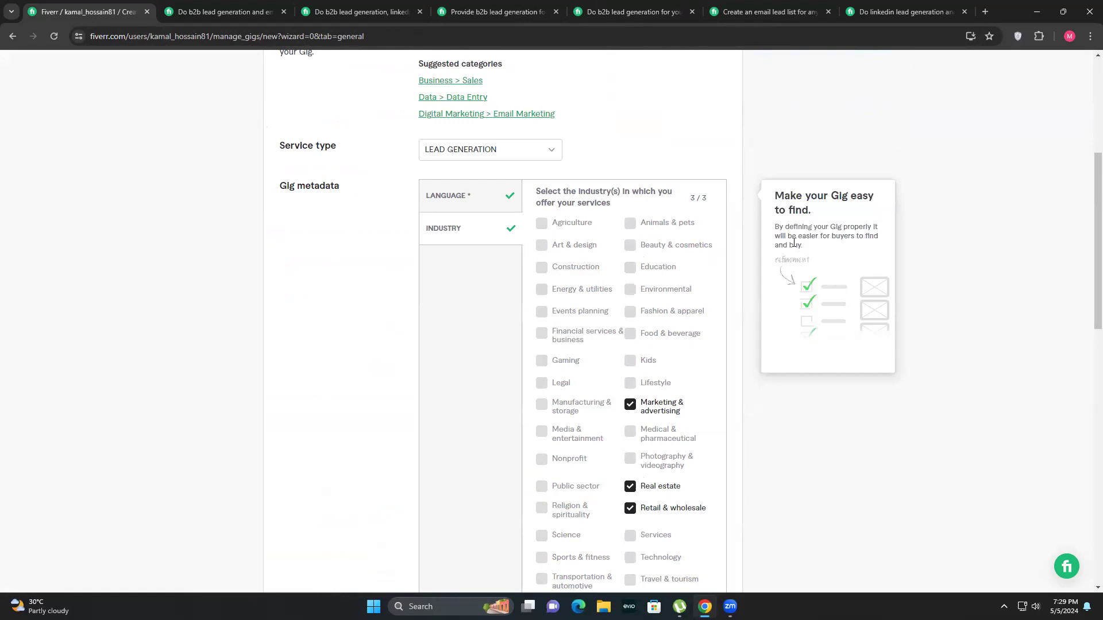
Review the search tags section of the gig form and activate its empty positive keywords field.
scroll(761, 271, down, 6)
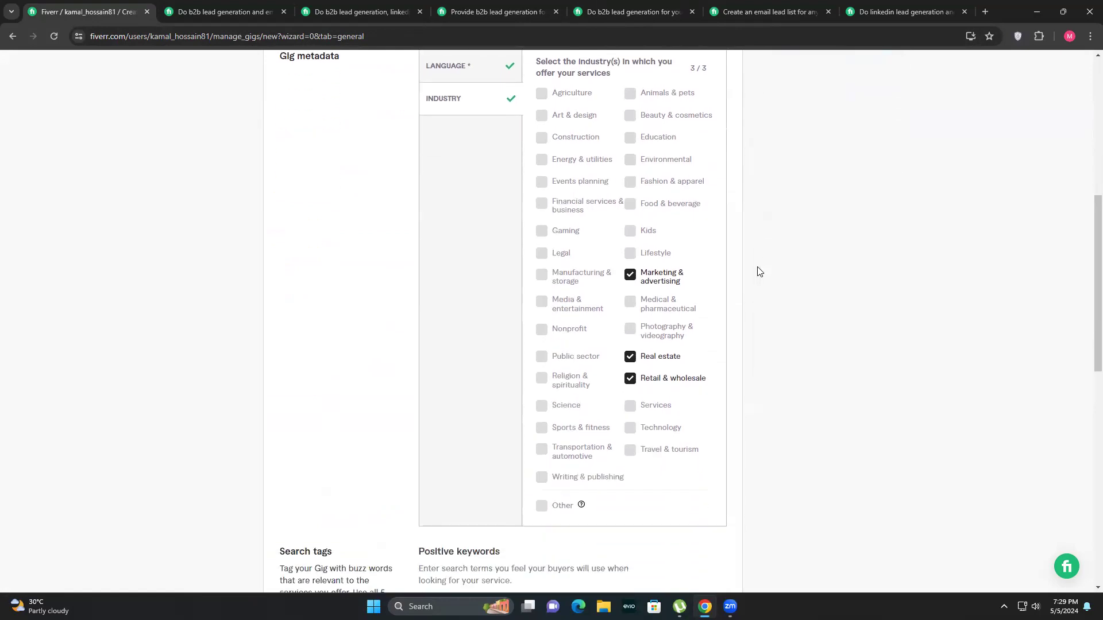
scroll(753, 273, down, 1)
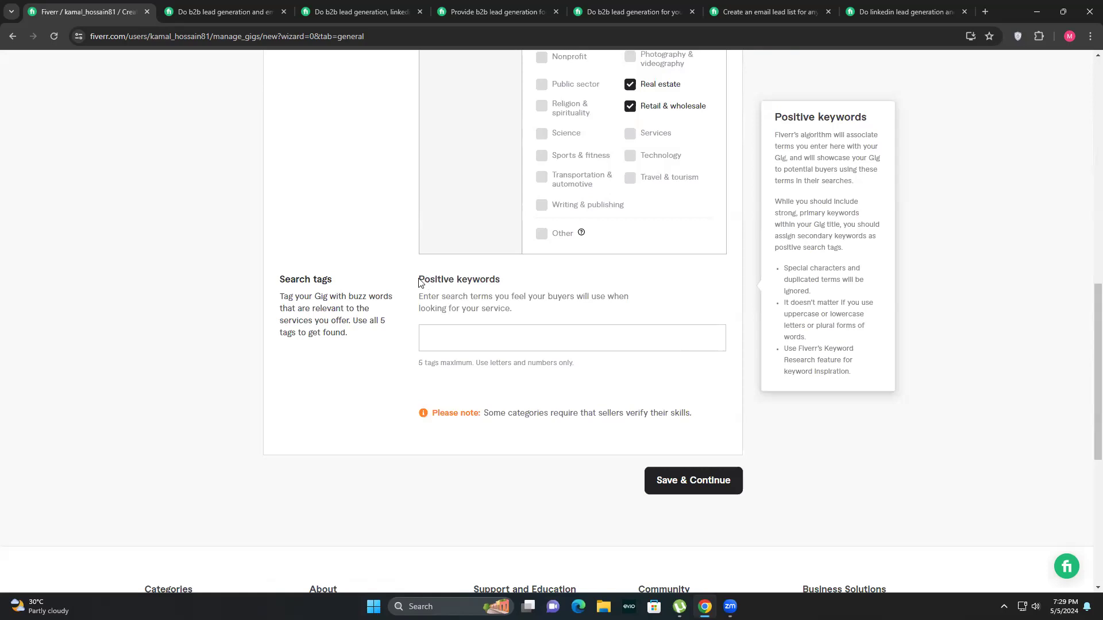
drag(420, 281, 356, 296)
click(477, 334)
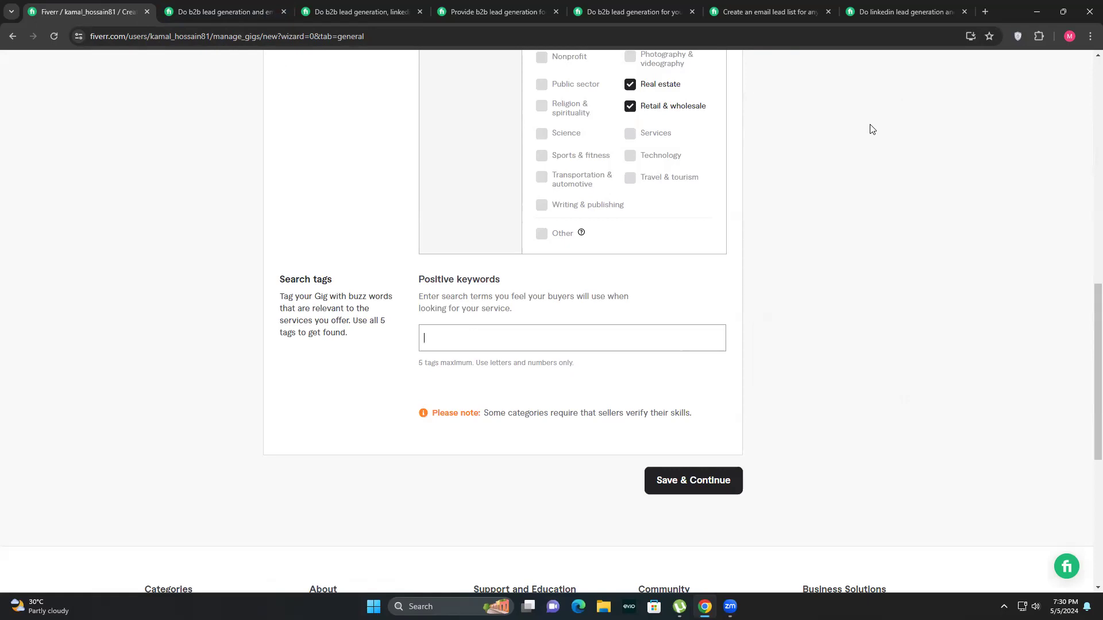
mouse_move(567, 328)
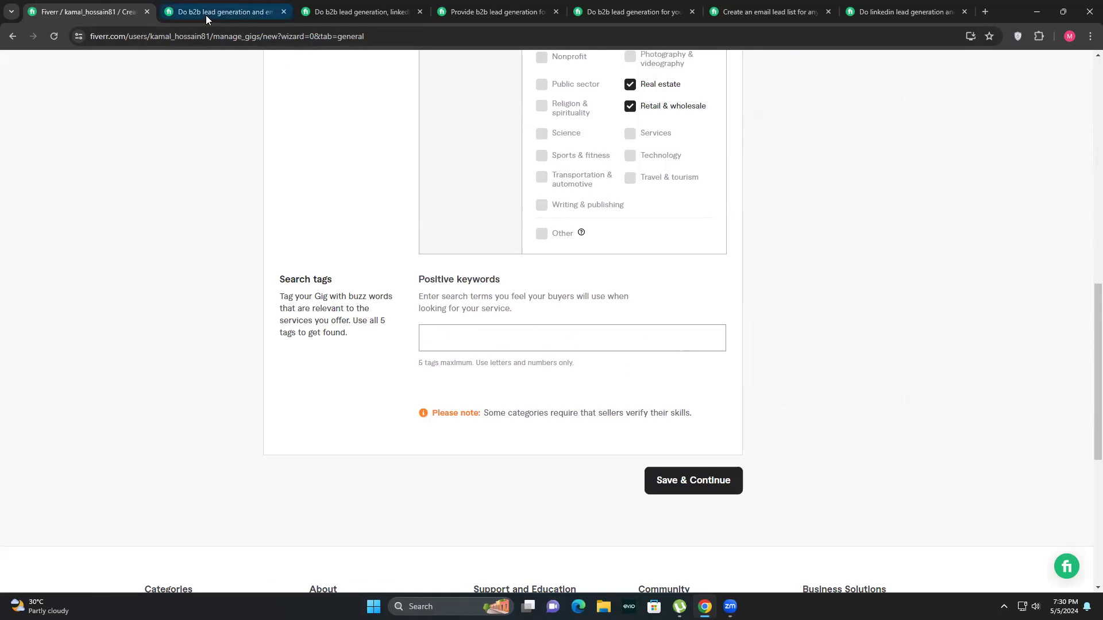
Check the related tags of the first competing gig offering b2b lead generation.
click(237, 12)
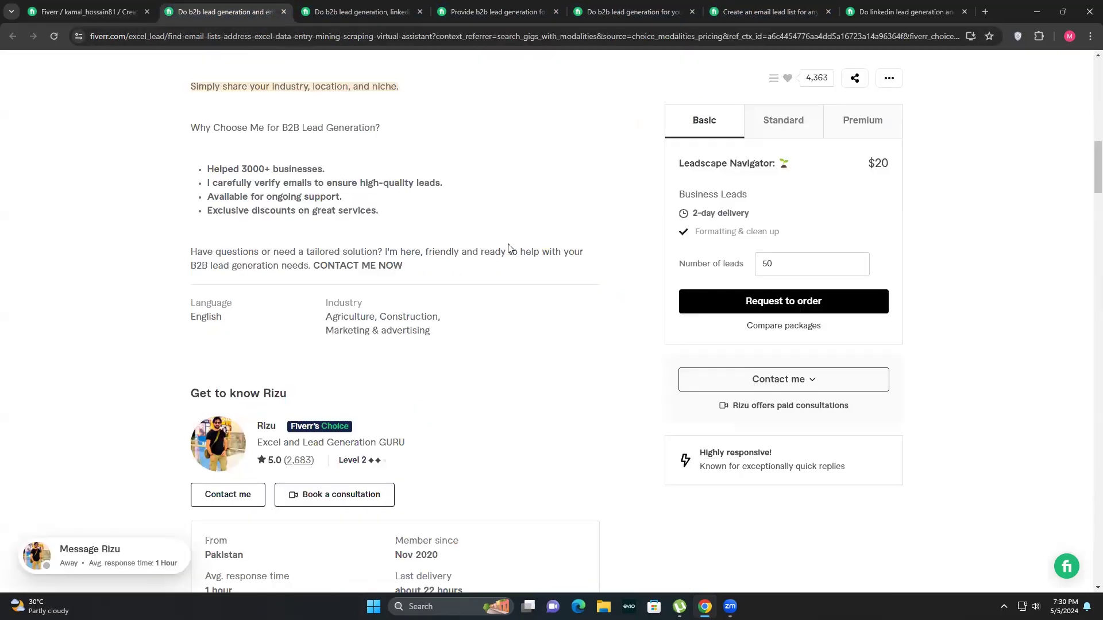
scroll(510, 248, down, 5)
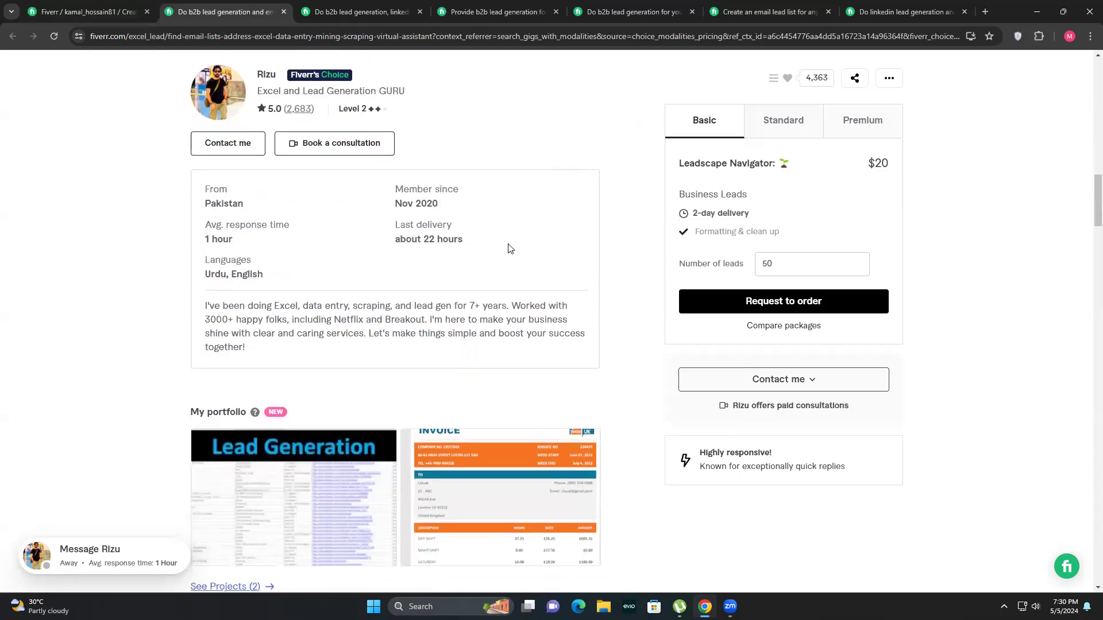
scroll(510, 249, down, 7)
scroll(503, 245, down, 6)
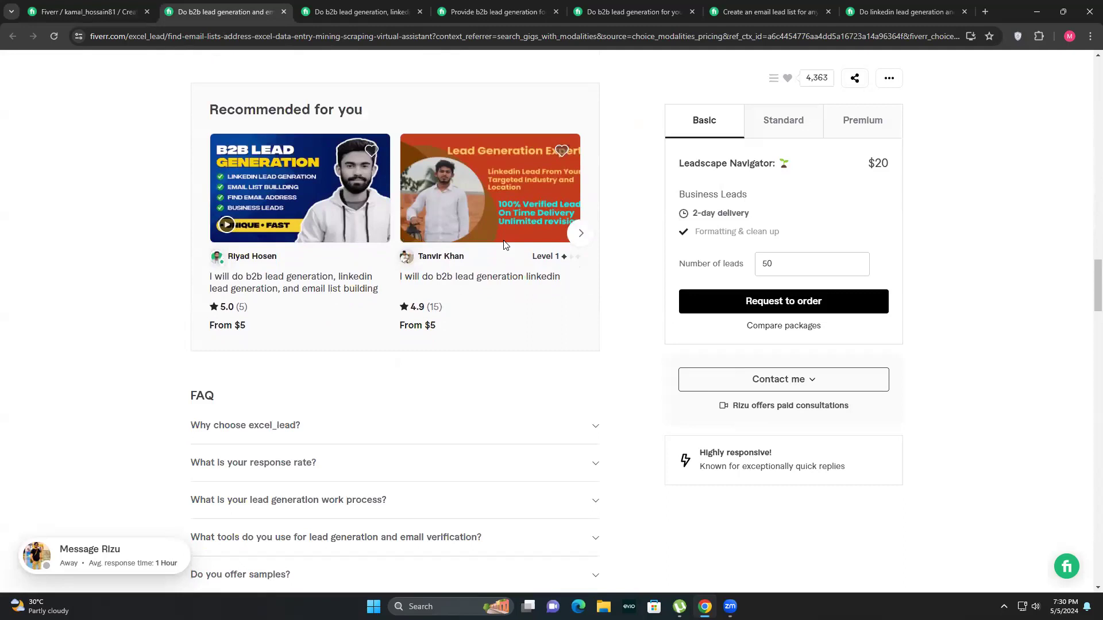
scroll(503, 244, down, 15)
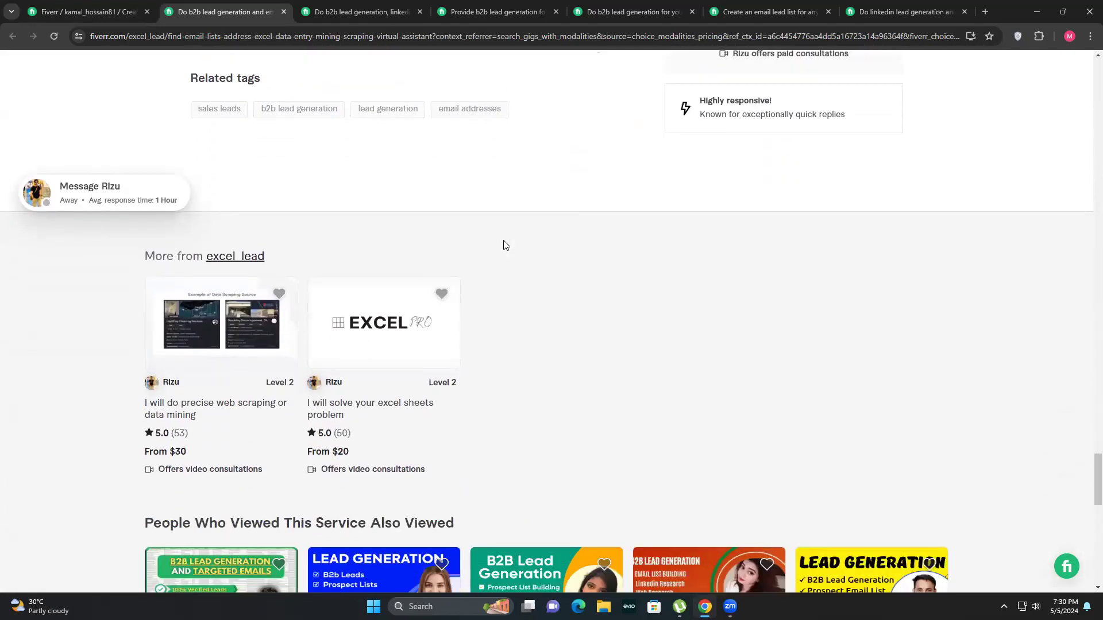
scroll(503, 245, down, 2)
scroll(503, 245, up, 2)
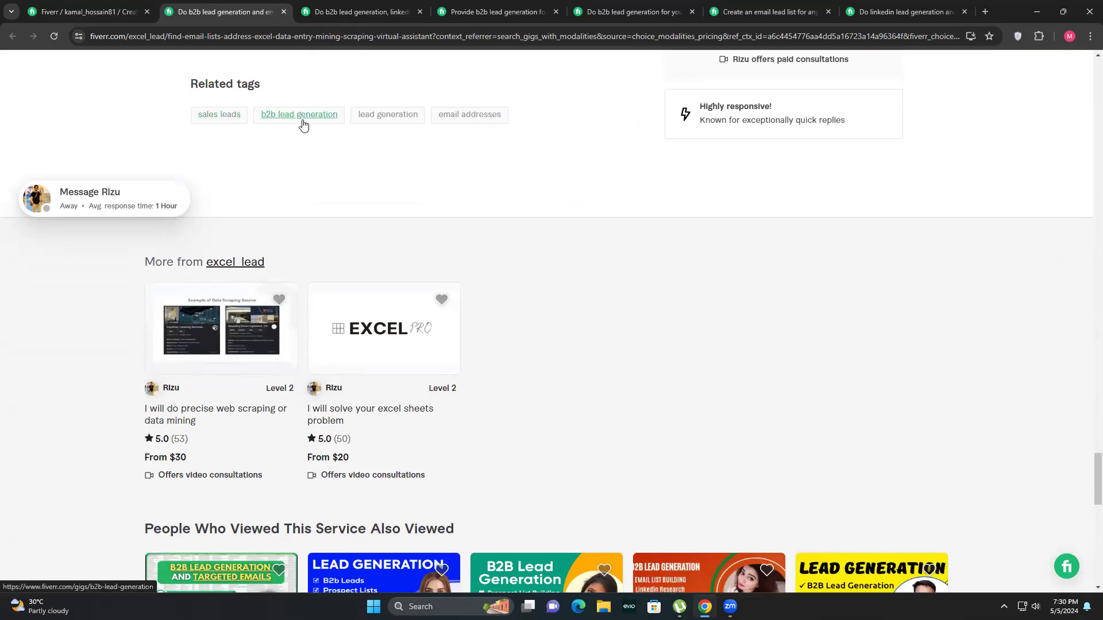
Look through the seller profile, packages and reviews of the competing b2b and linkedin lead generation gig.
click(359, 12)
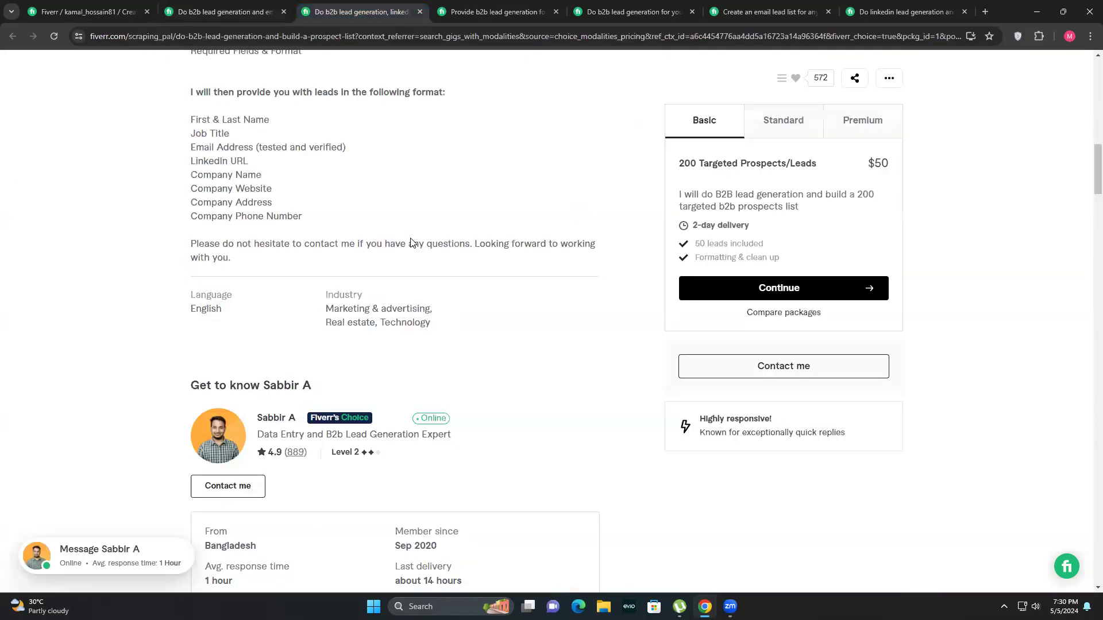
scroll(414, 240, down, 8)
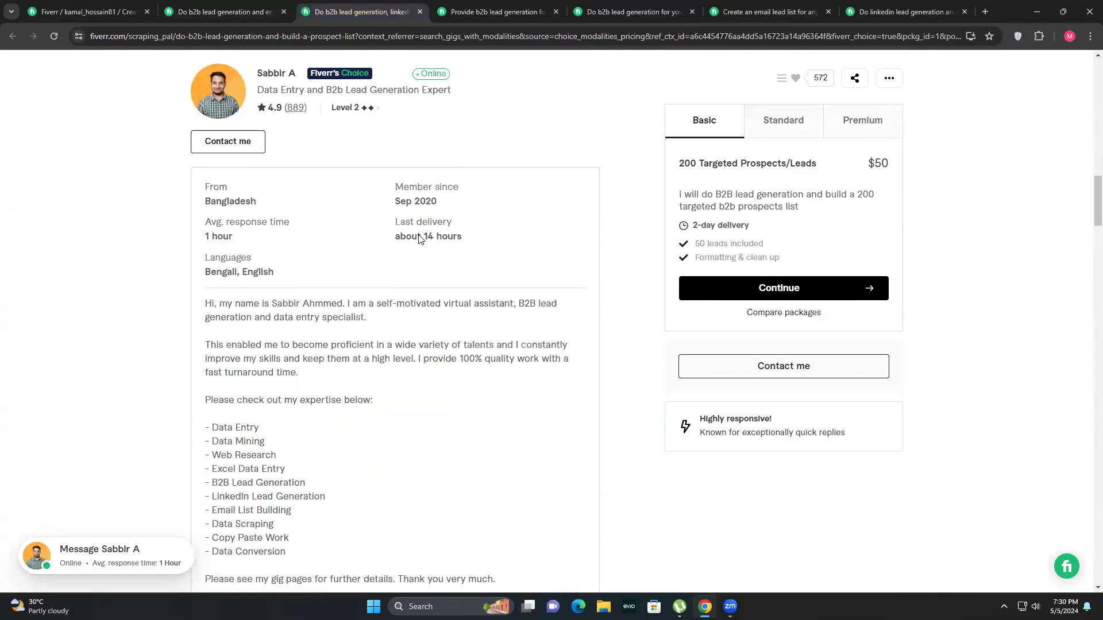
scroll(420, 239, down, 4)
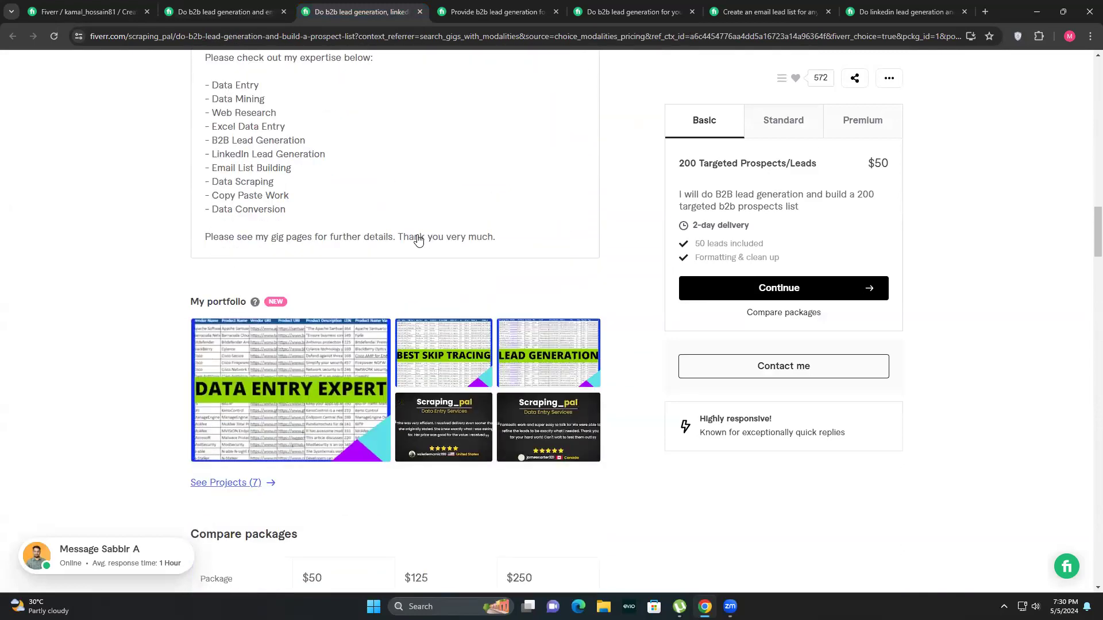
scroll(418, 240, down, 6)
scroll(419, 240, down, 12)
scroll(418, 239, down, 4)
scroll(419, 239, down, 8)
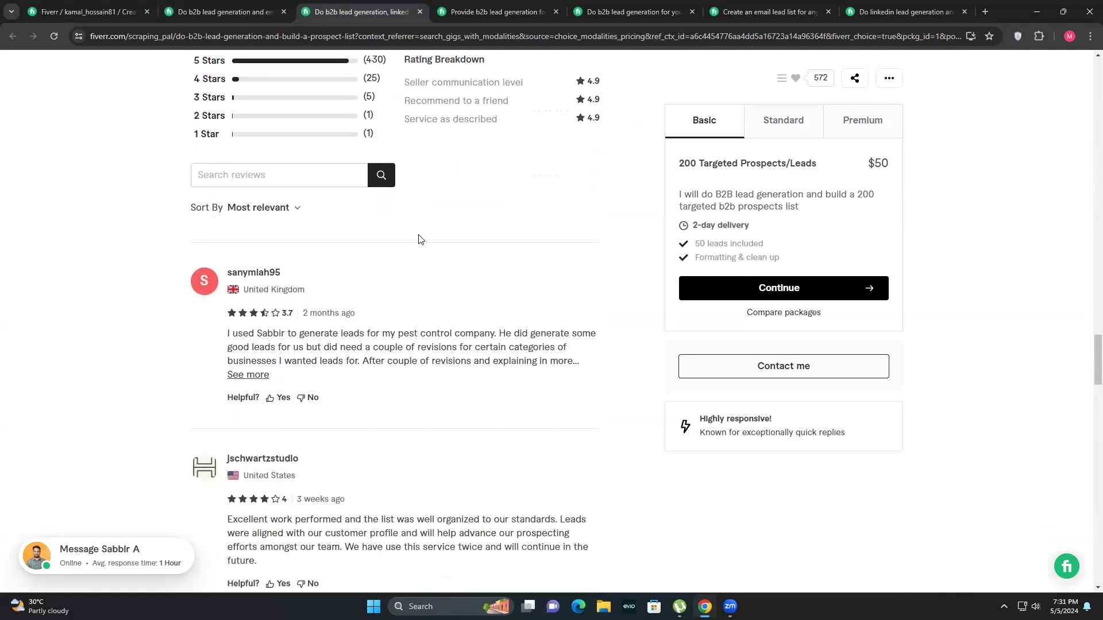
scroll(418, 240, down, 5)
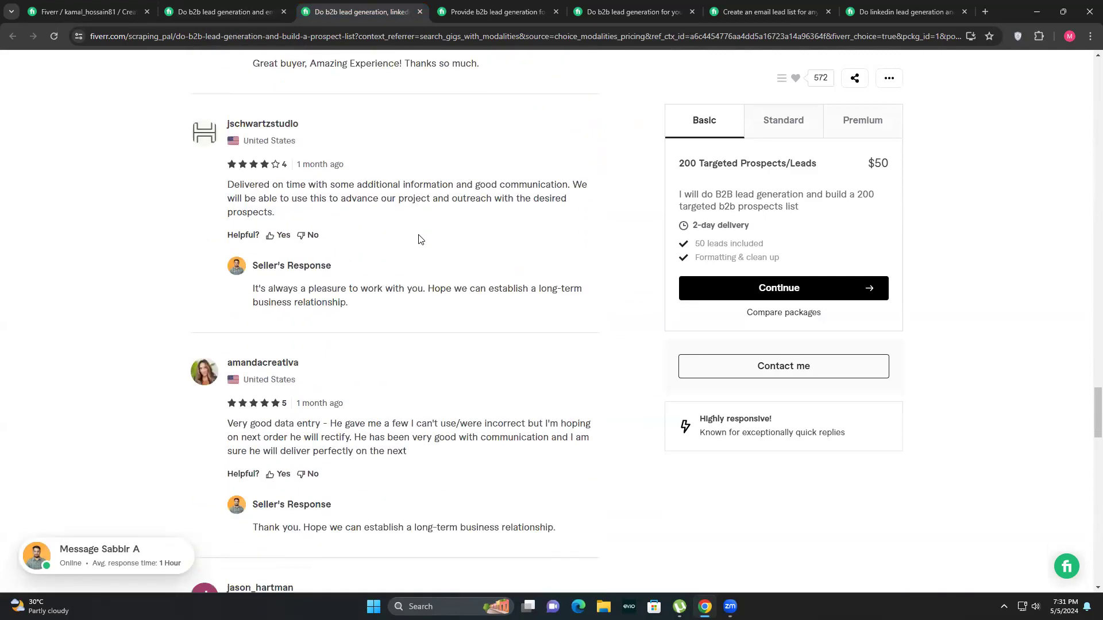
scroll(422, 238, up, 4)
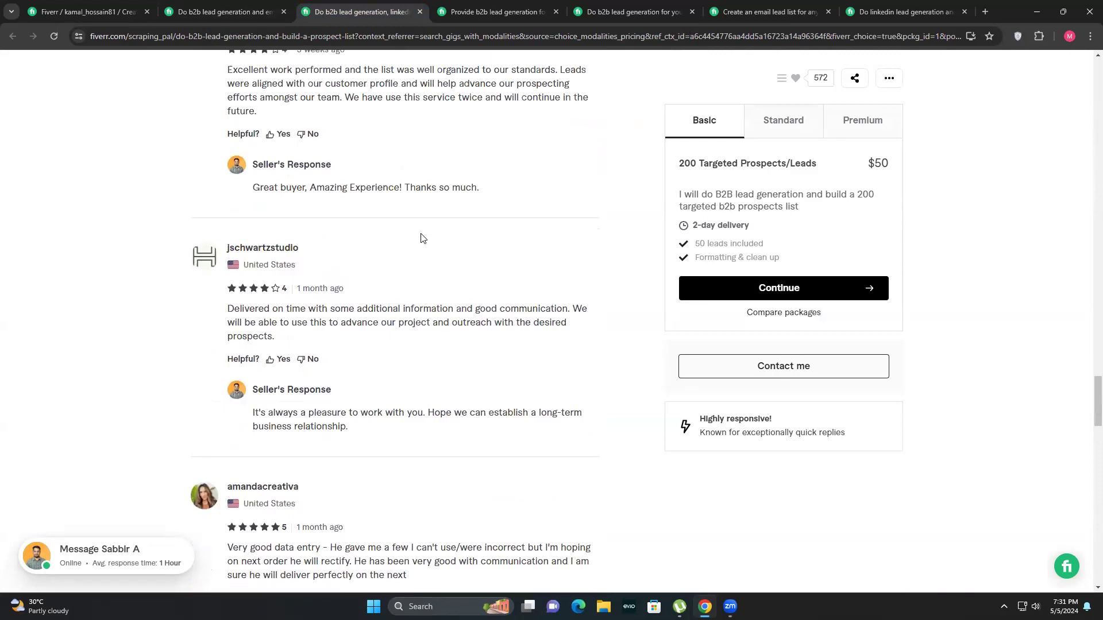
scroll(422, 238, up, 12)
scroll(422, 238, up, 15)
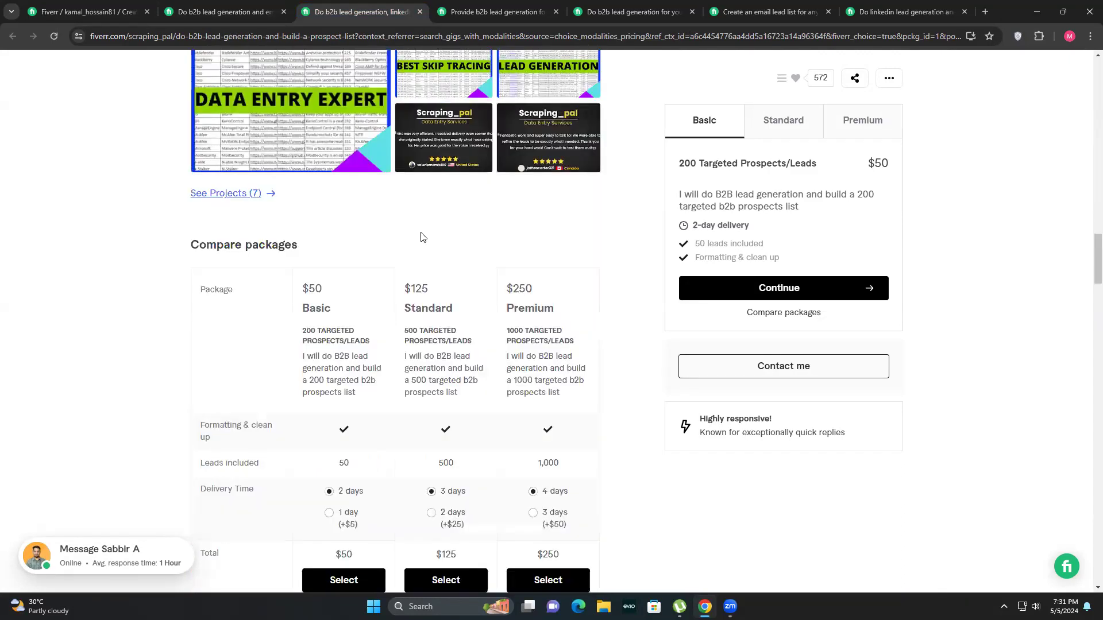
scroll(422, 238, up, 6)
scroll(422, 238, up, 4)
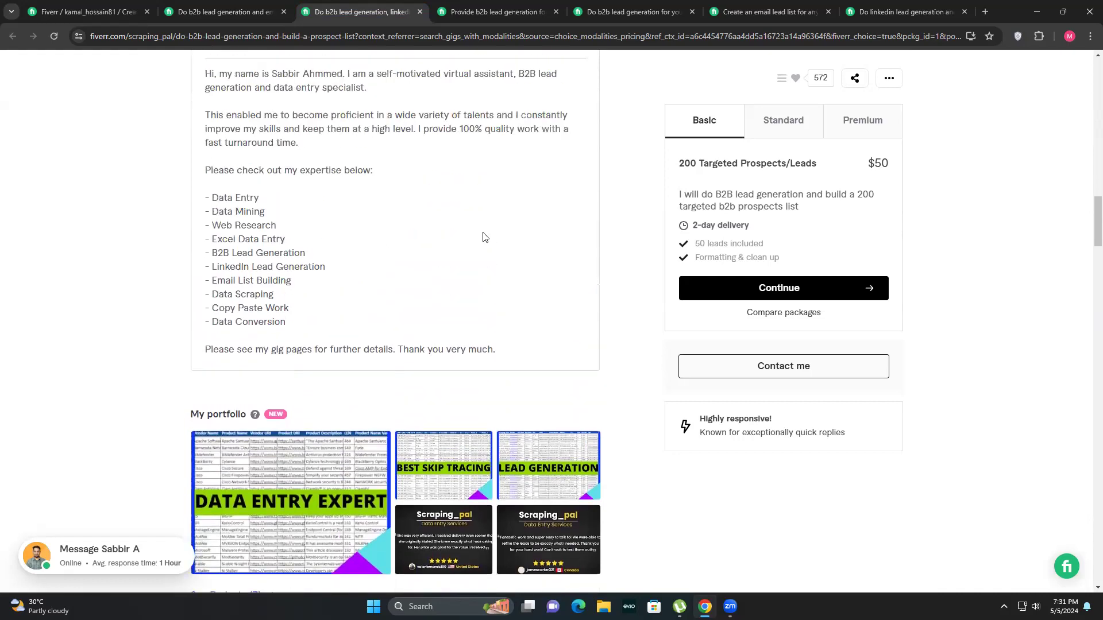
drag(1088, 222, 1088, 206)
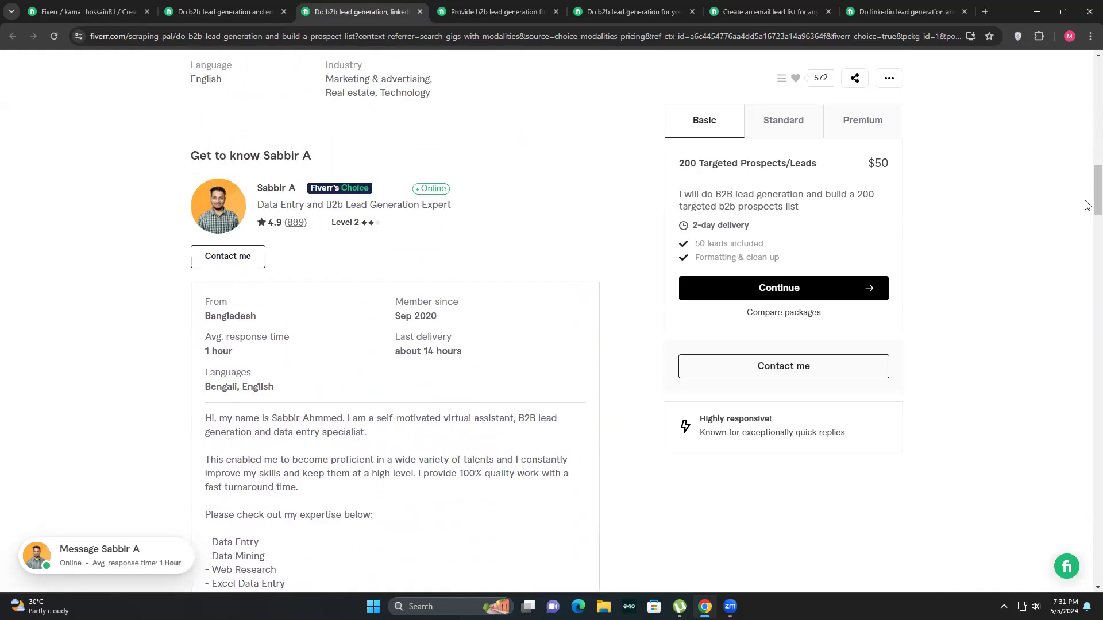
Examine the related tags below the reviews of the competing b2b and linkedin lead generation gig.
scroll(1087, 214, down, 8)
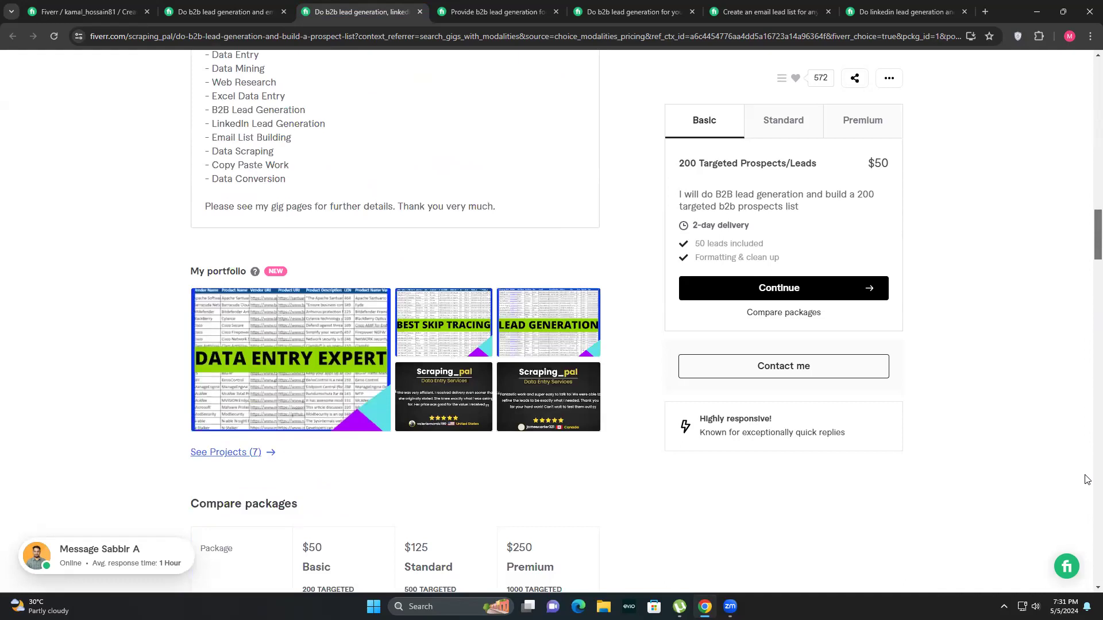
scroll(1085, 479, down, 6)
scroll(1082, 520, down, 15)
scroll(1077, 530, down, 15)
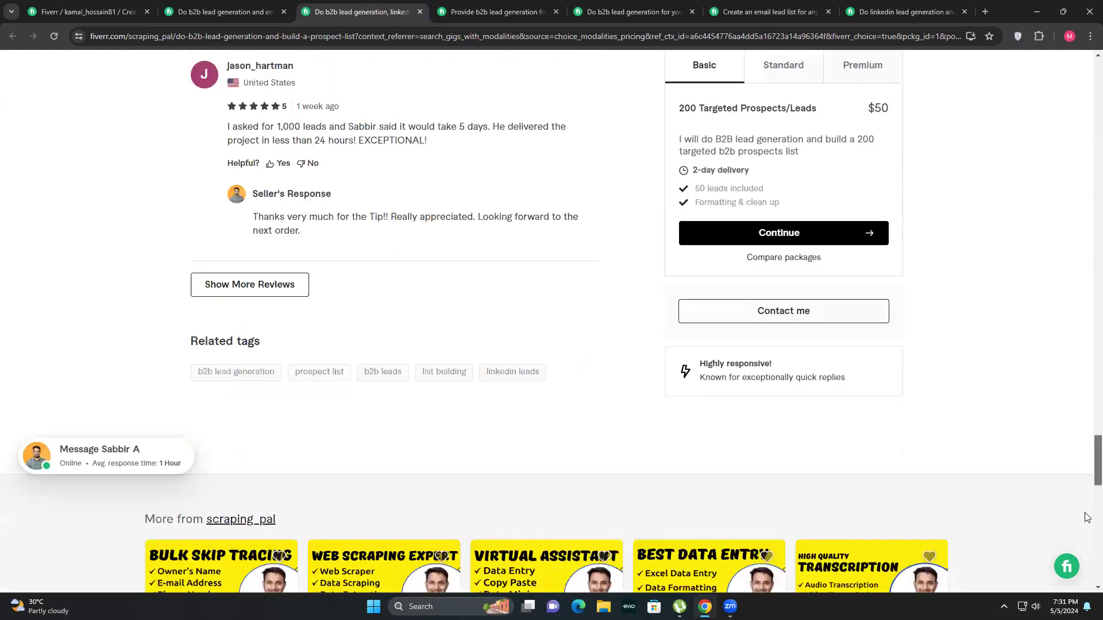
scroll(197, 347, down, 8)
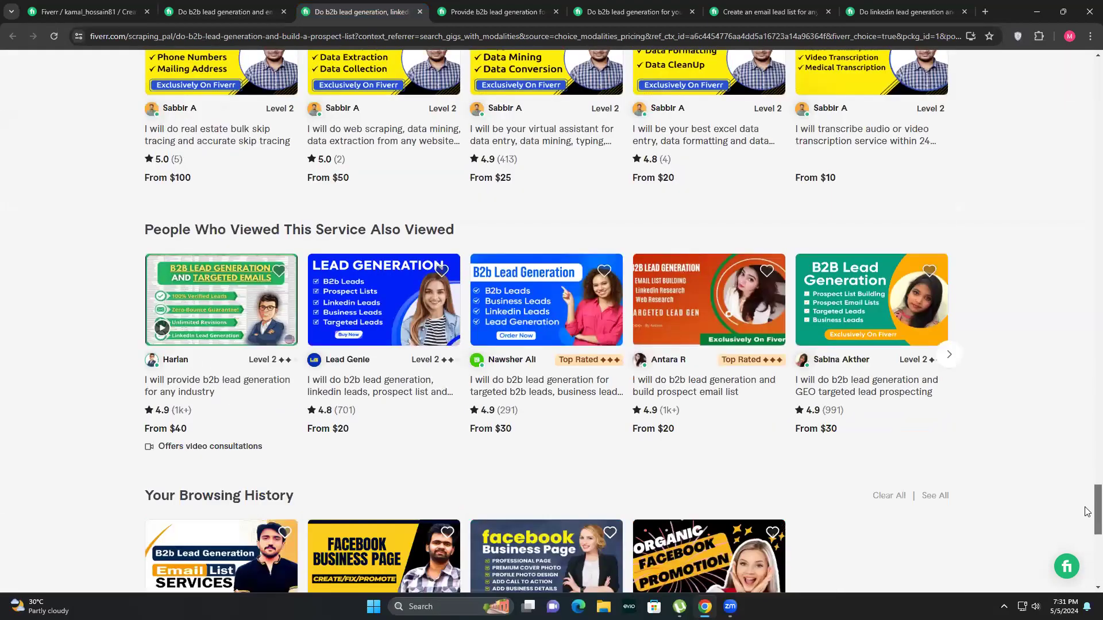
scroll(1086, 511, down, 1)
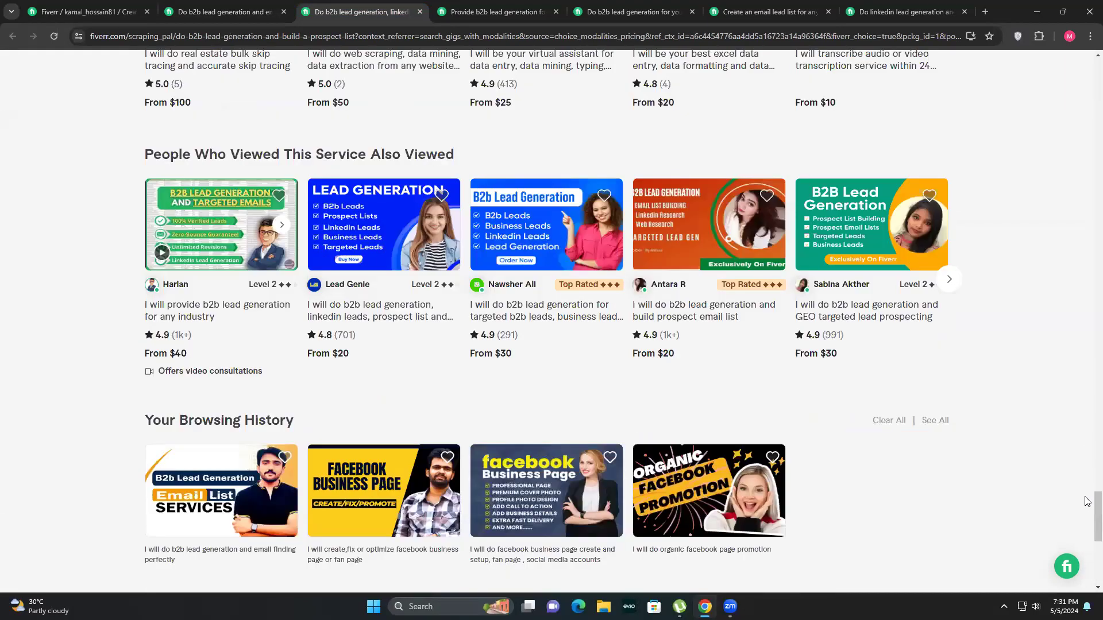
scroll(1087, 494, up, 1)
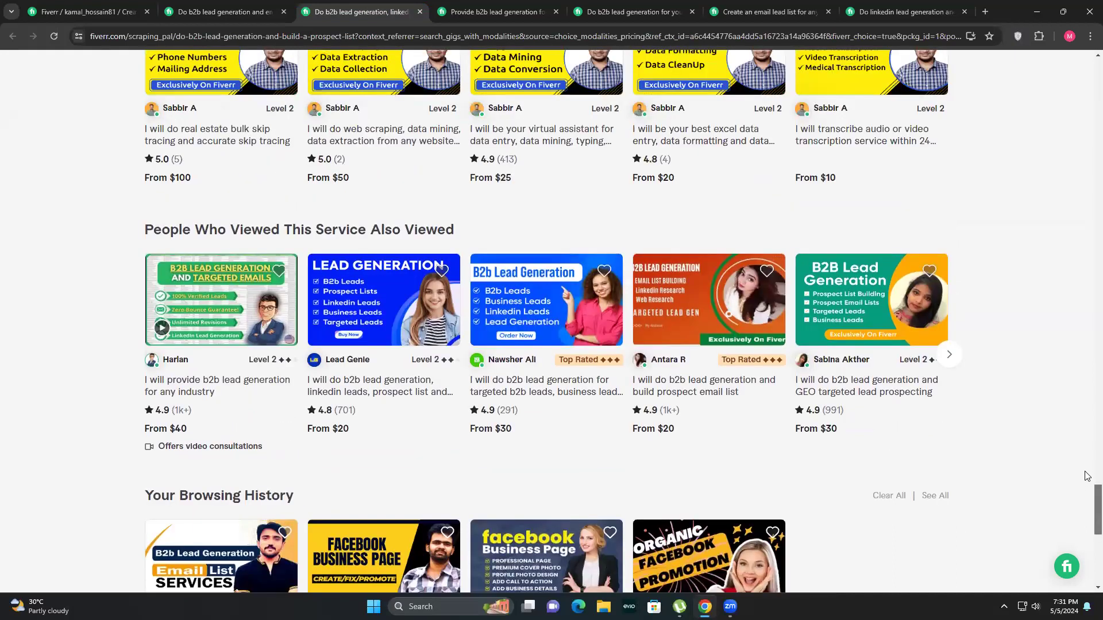
scroll(1087, 476, up, 2)
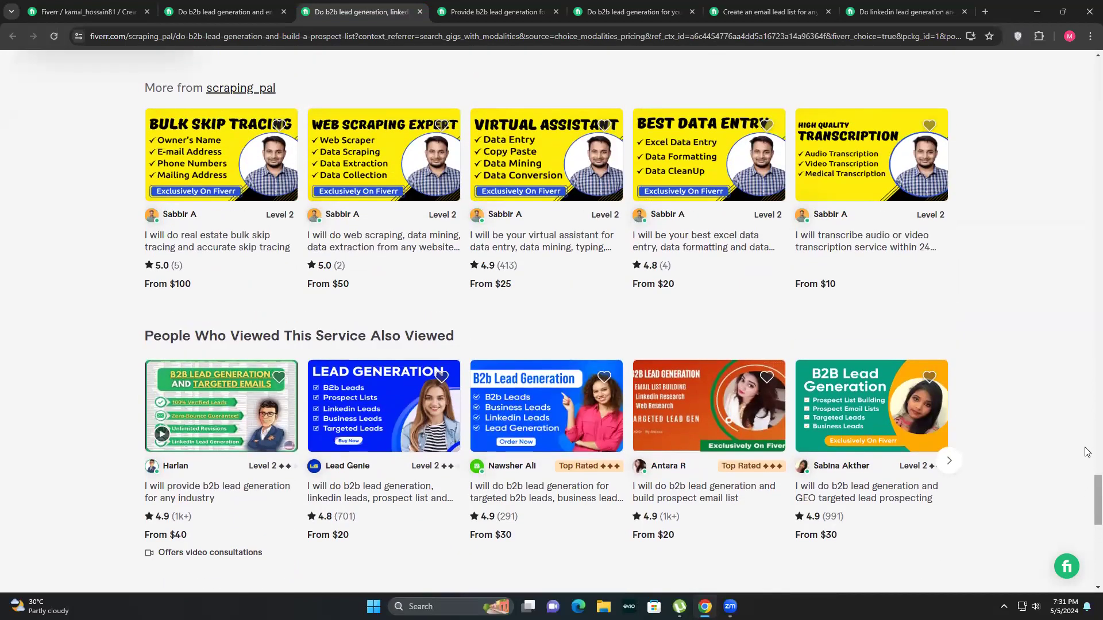
scroll(1088, 452, up, 12)
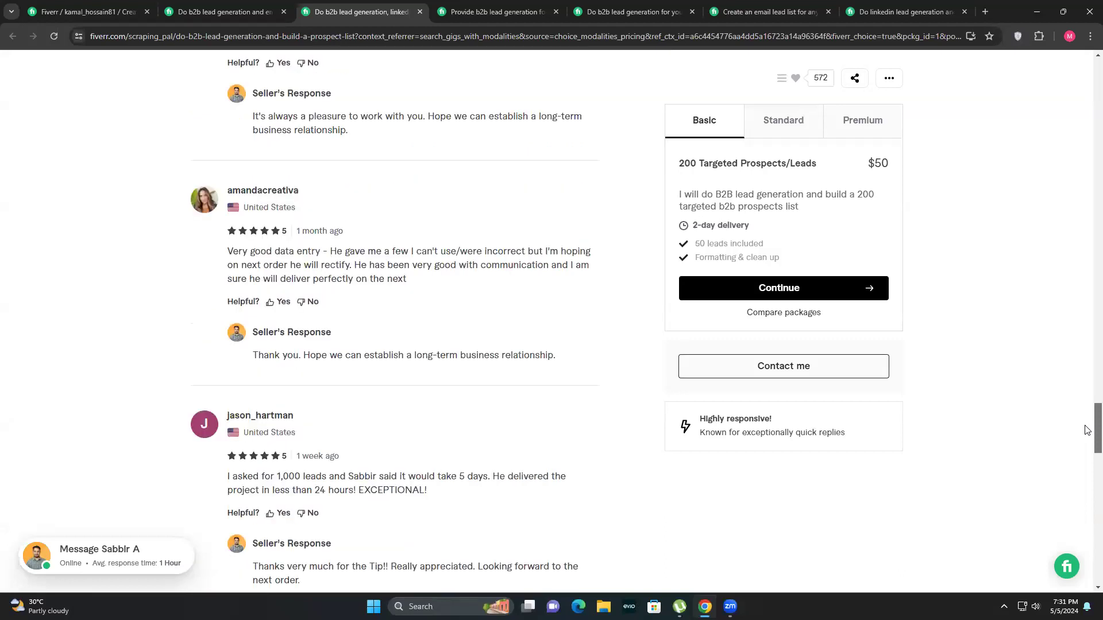
scroll(689, 428, down, 3)
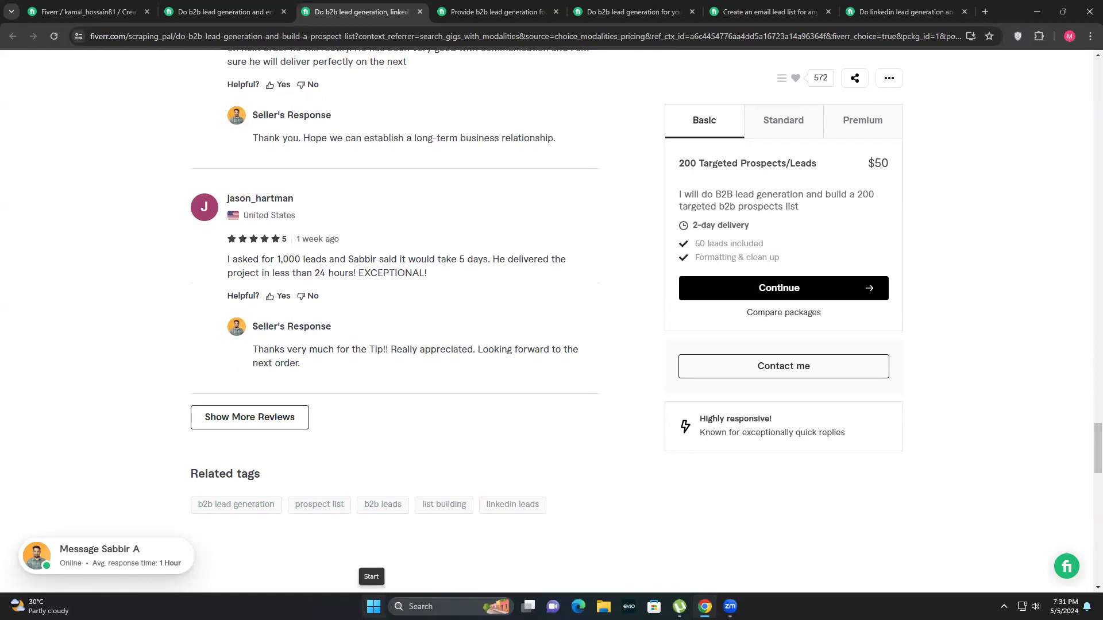
Return to the gig being created and add "lead generation" as the first positive keyword.
key(ctrl+Tab)
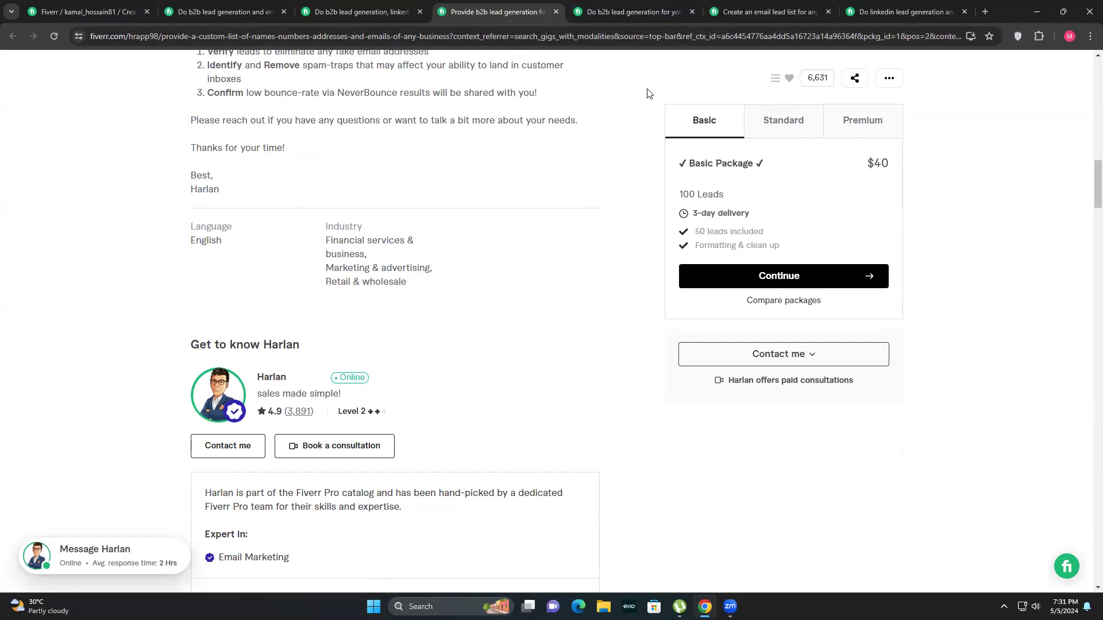
click(93, 13)
click(450, 340)
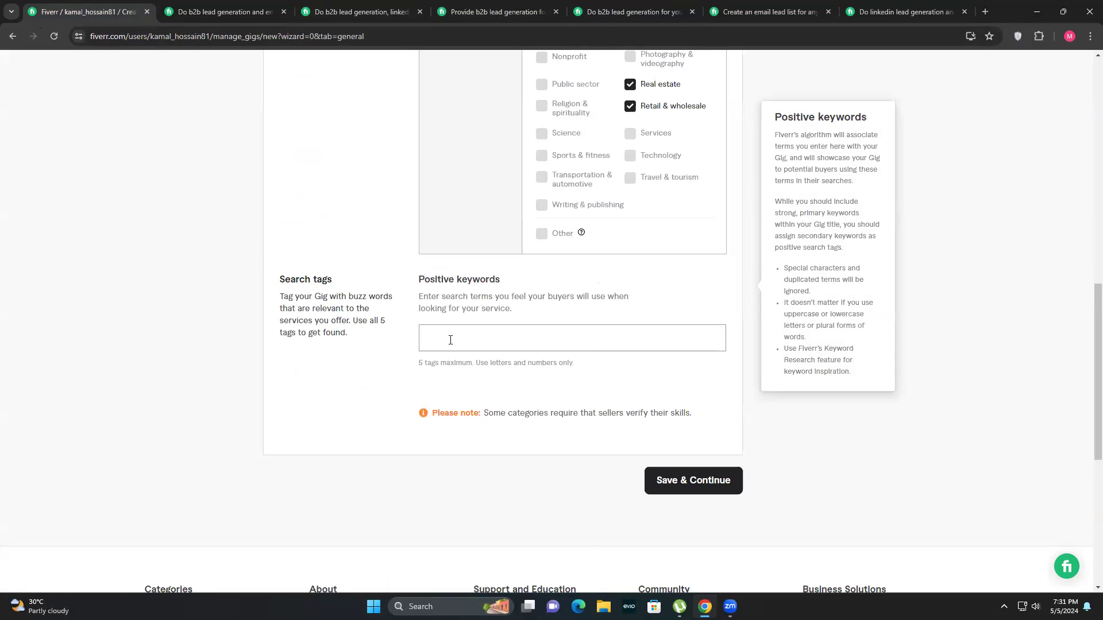
text(le)
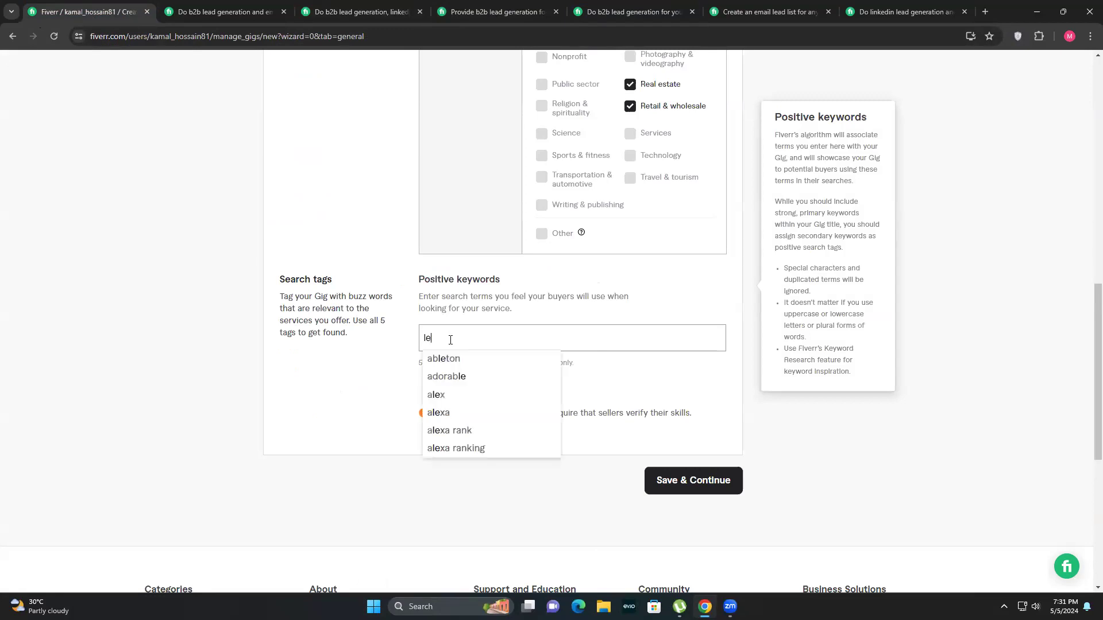
text(ad generation)
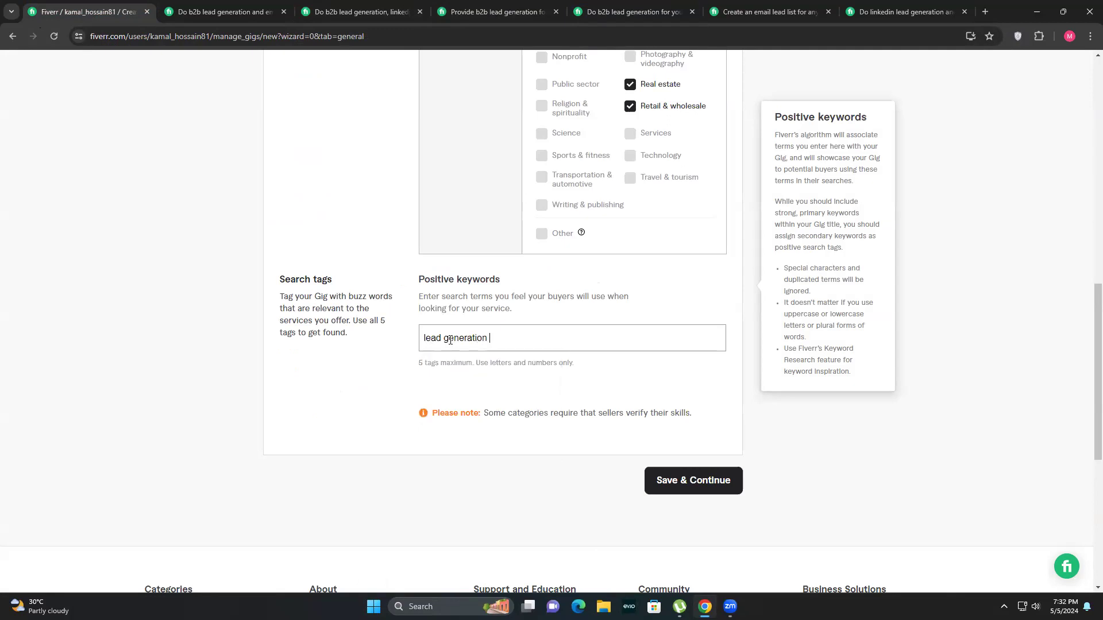
key(Return)
Add "b2b lead generation" as the second positive keyword of the gig.
text(b2b)
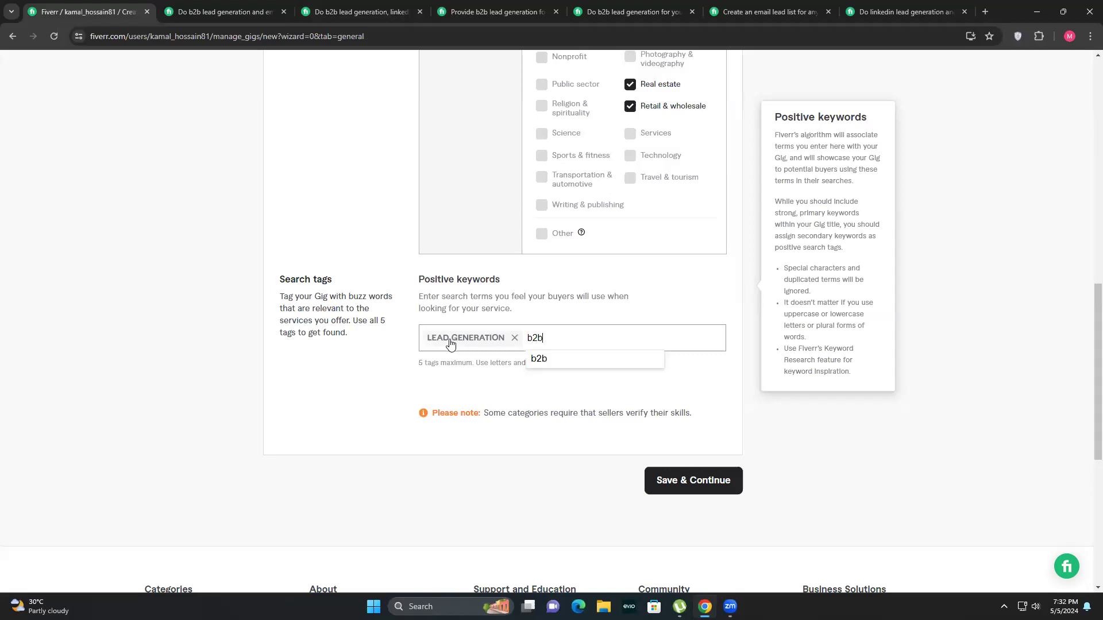
text( le)
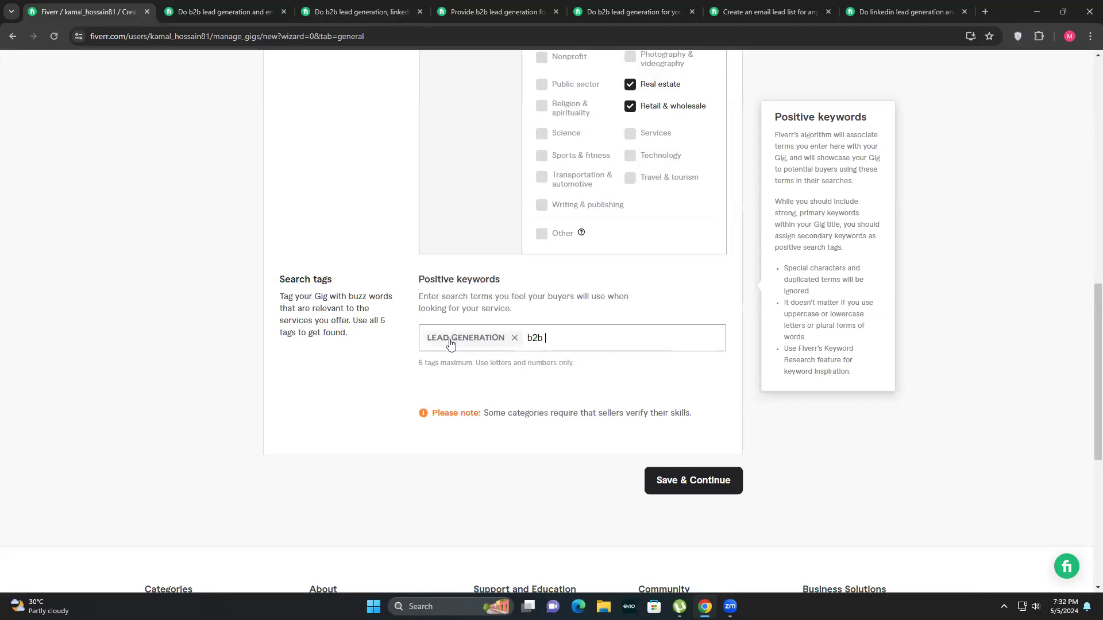
text(ad generta)
key(BackSpace)
key(BackSpace)
key(BackSpace)
text(eration)
key(Return)
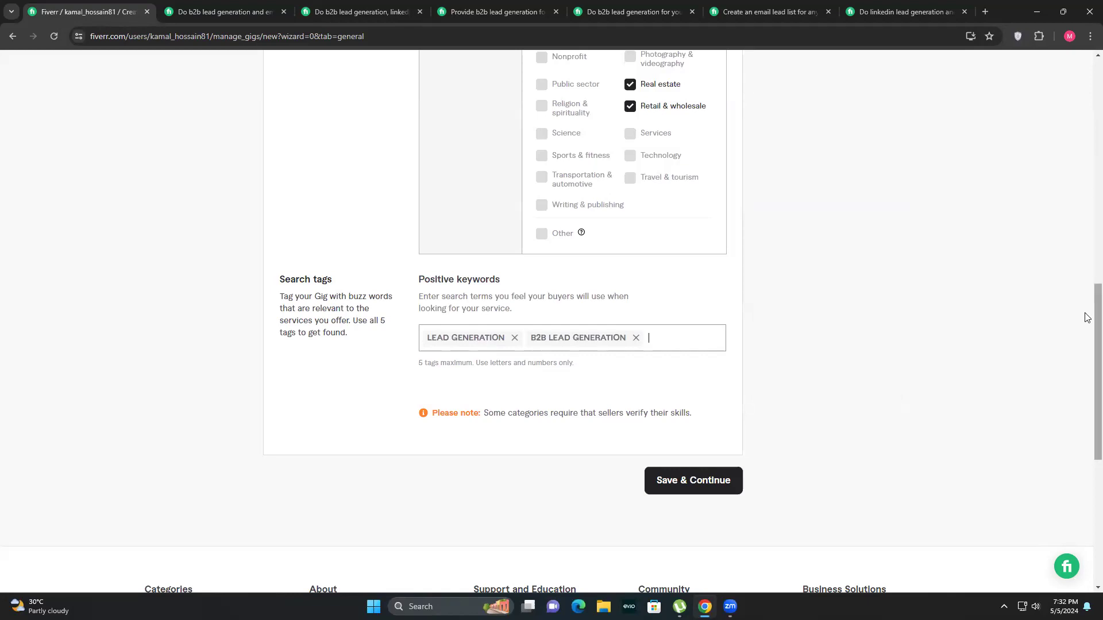
Add "linkedin lead generation" as the third positive keyword of the gig.
text(linked)
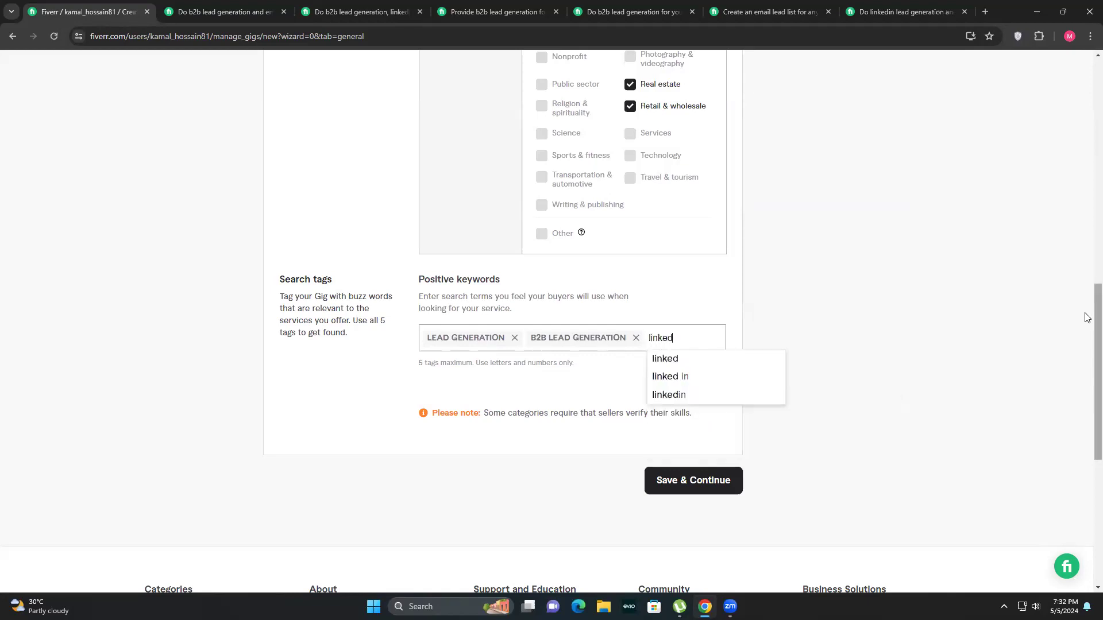
text(in l)
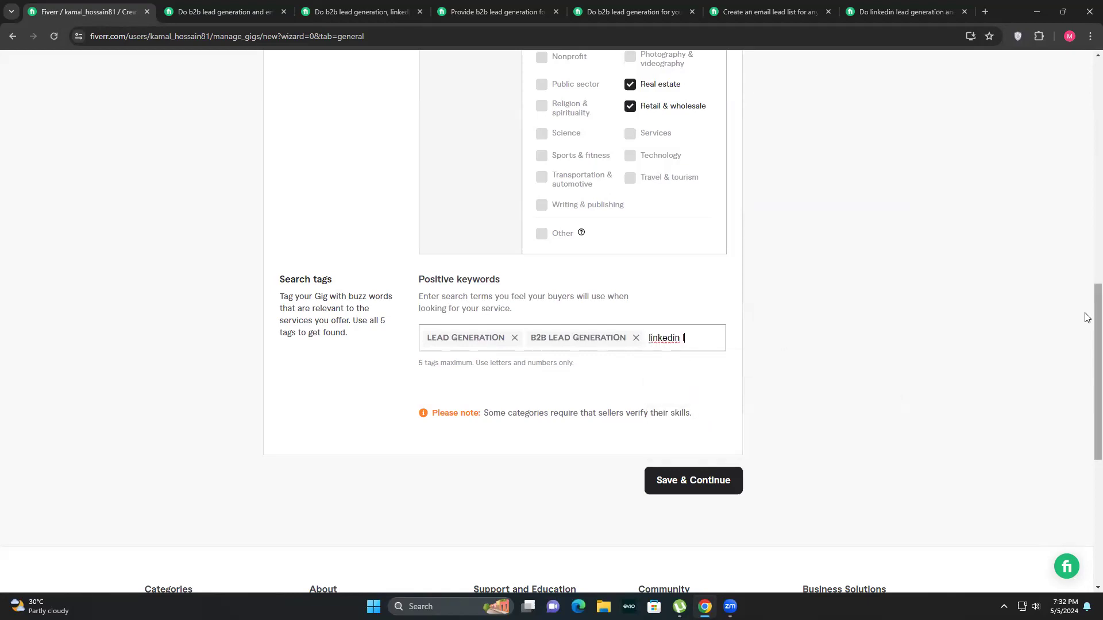
text(ead generation)
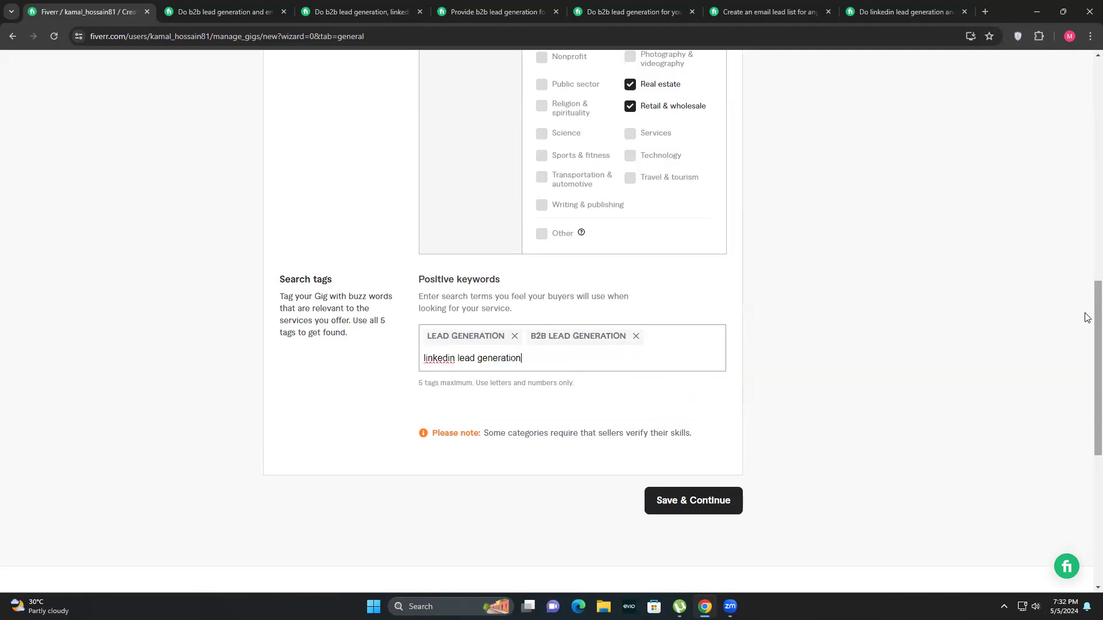
key(Return)
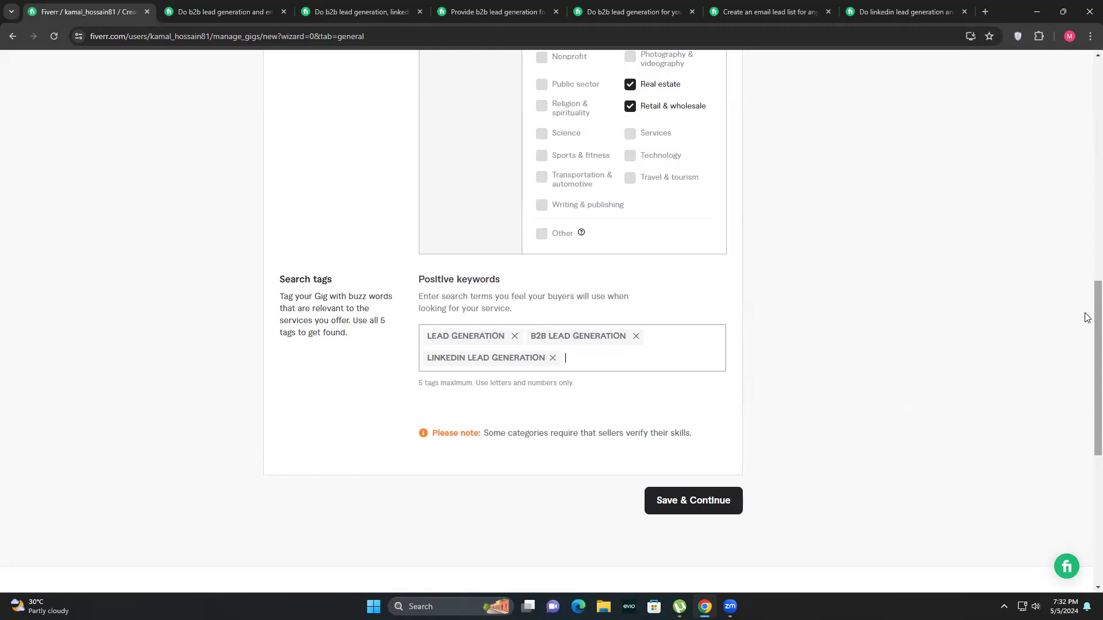
Add "business leads" as another positive keyword of the gig.
text(business)
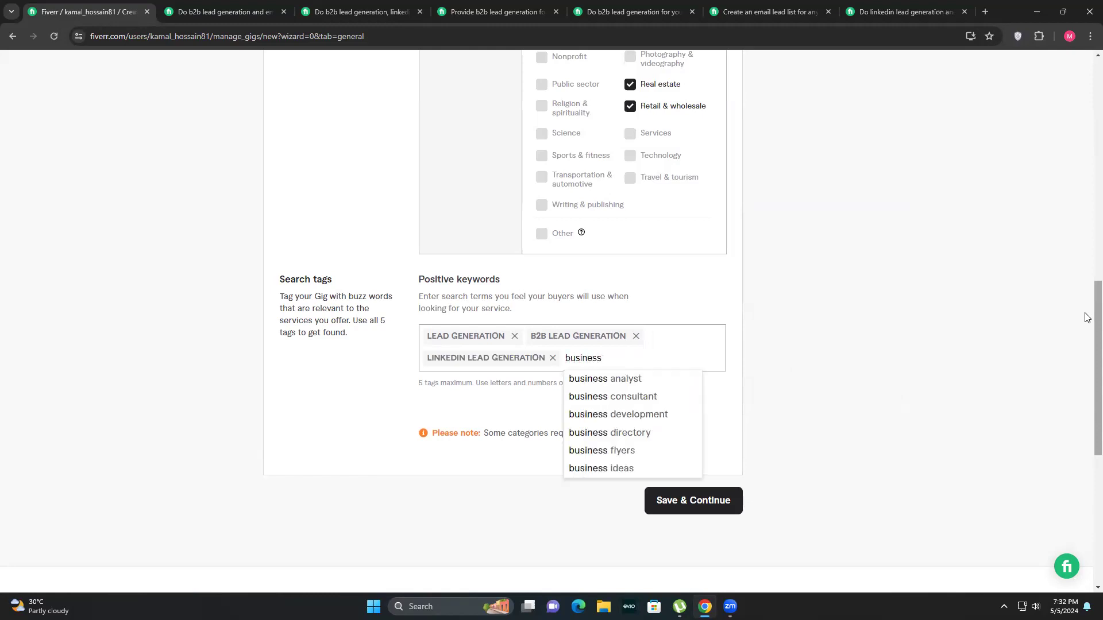
text( lea)
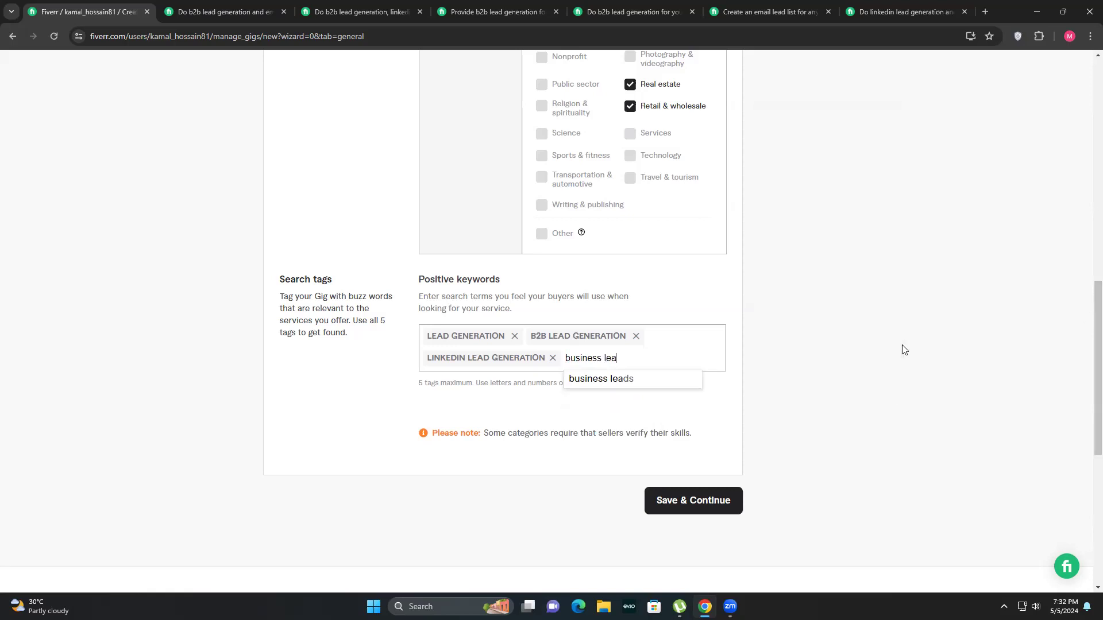
text(ds)
key(Return)
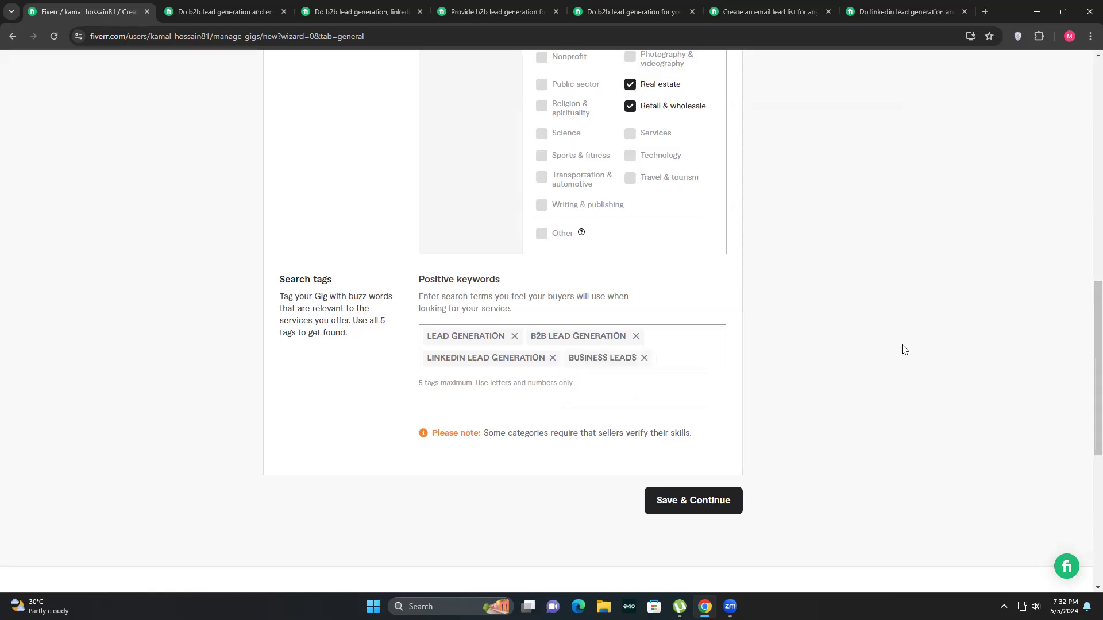
Add "targeted leads" as the fifth positive keyword of the gig.
text(ema)
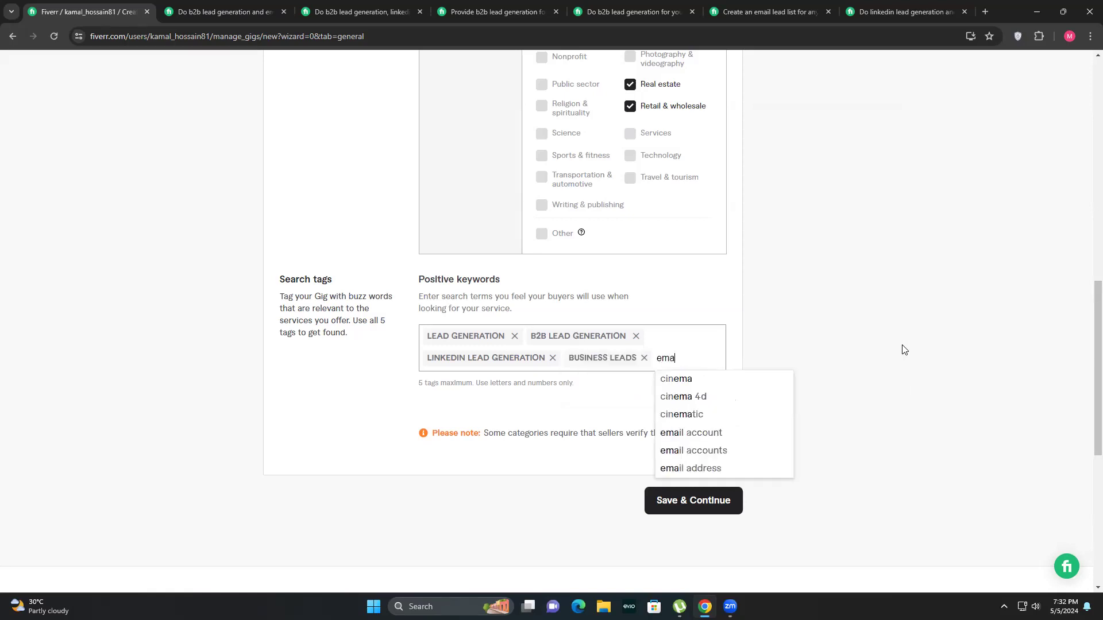
key(BackSpace)
key(BackSpace)
key(BackSpace)
text(targe)
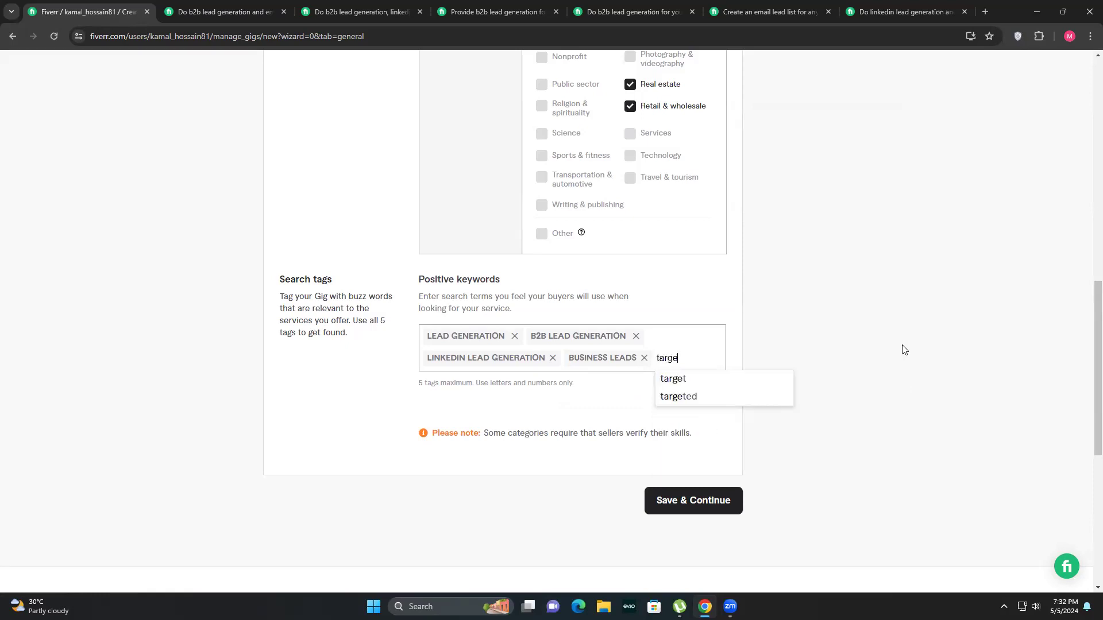
text(ted leads)
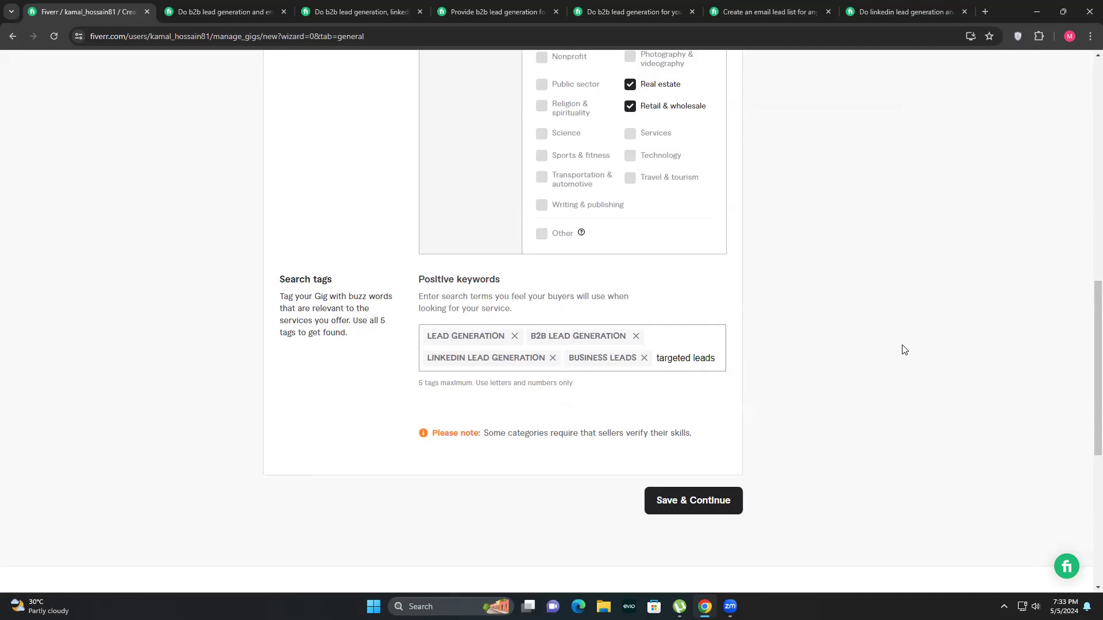
key(Return)
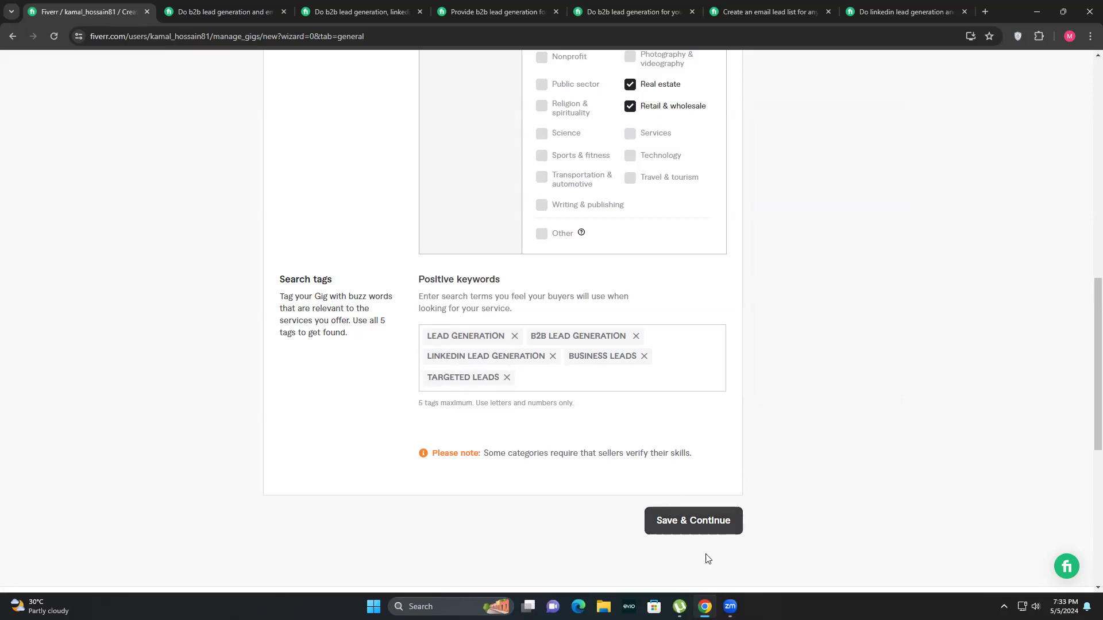
Try to save the gig overview and read the message below the positive keywords.
click(687, 527)
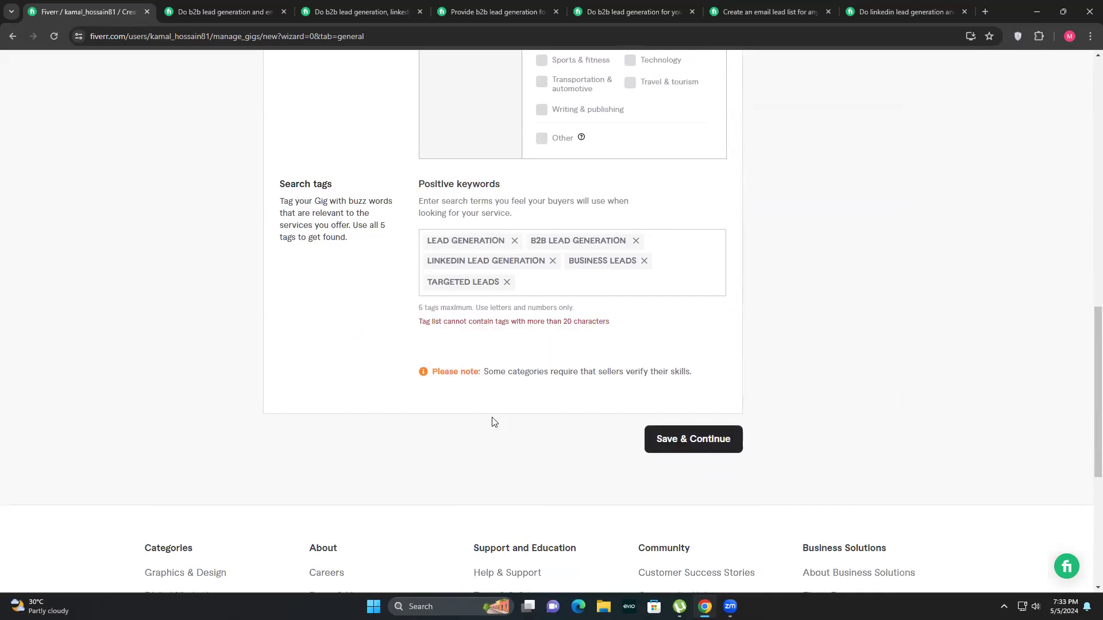
click(702, 445)
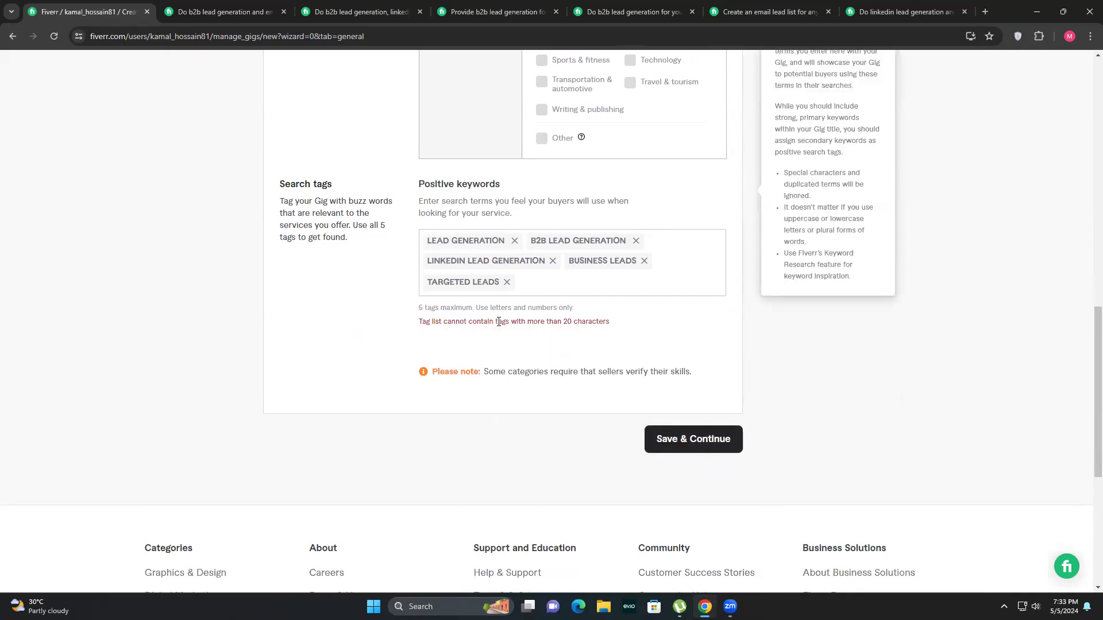
drag(493, 322, 607, 322)
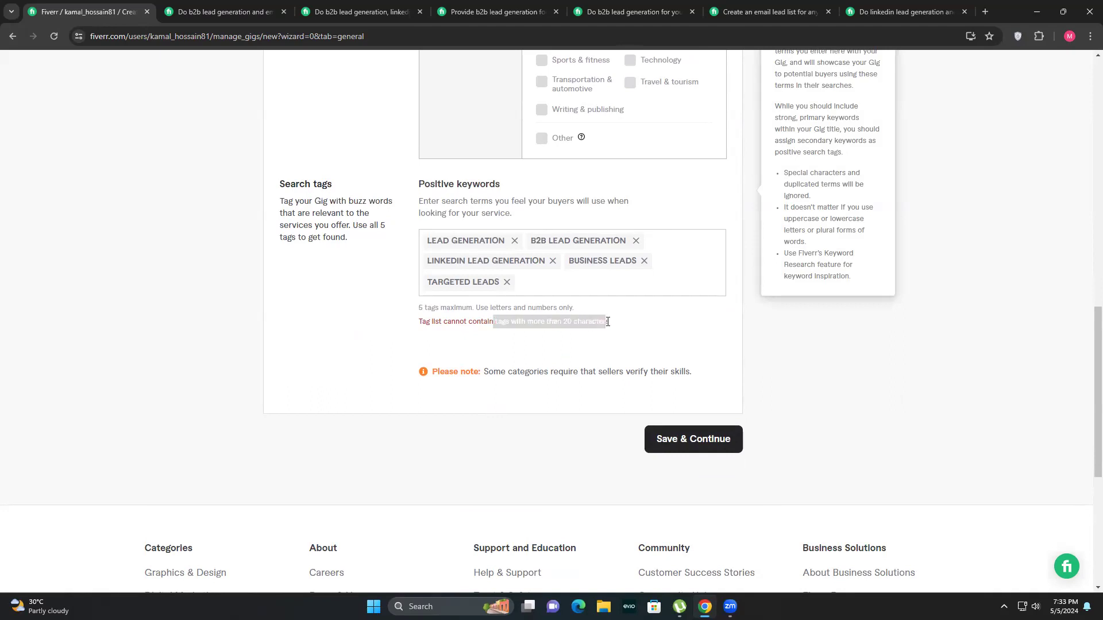
click(596, 322)
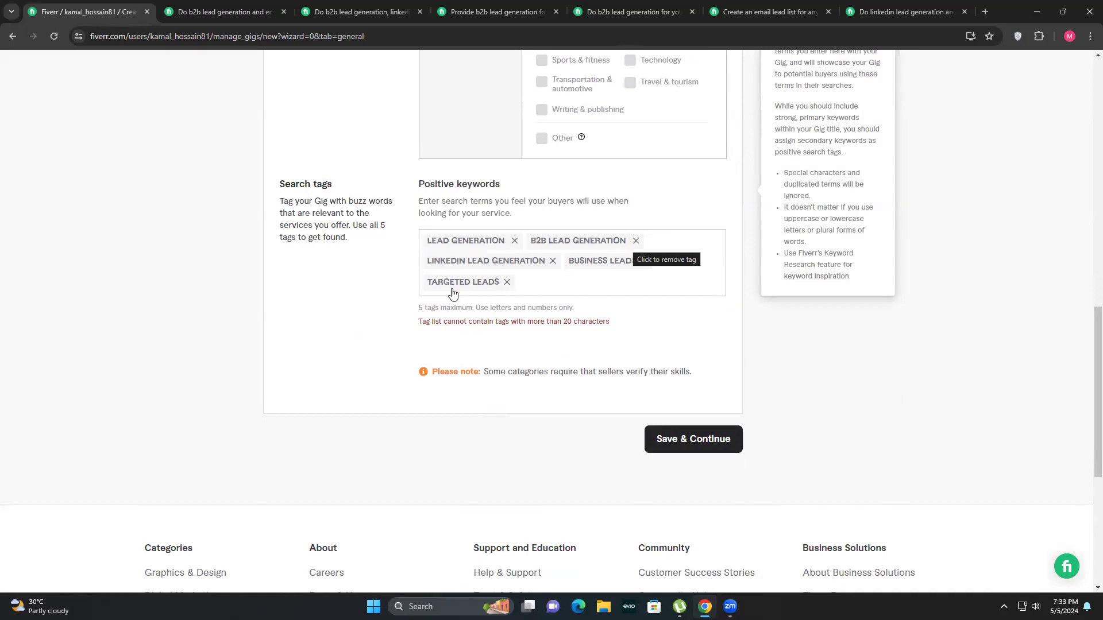
Replace the "linkedin lead generation" keyword with "linkedin leads" and save the overview to continue to pricing.
click(553, 261)
click(631, 260)
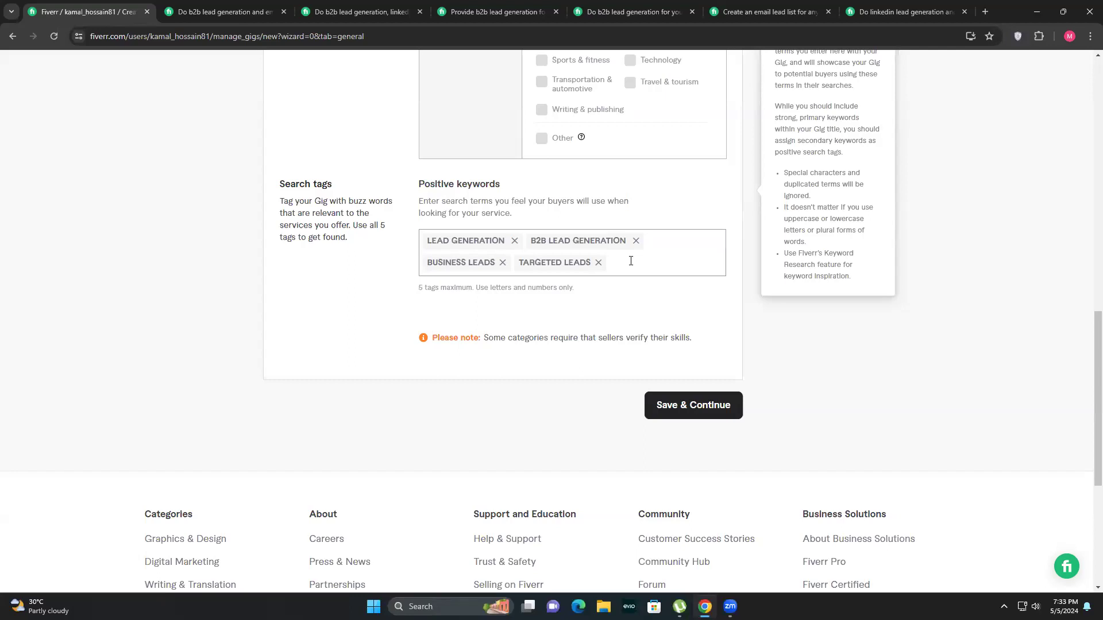
text(link)
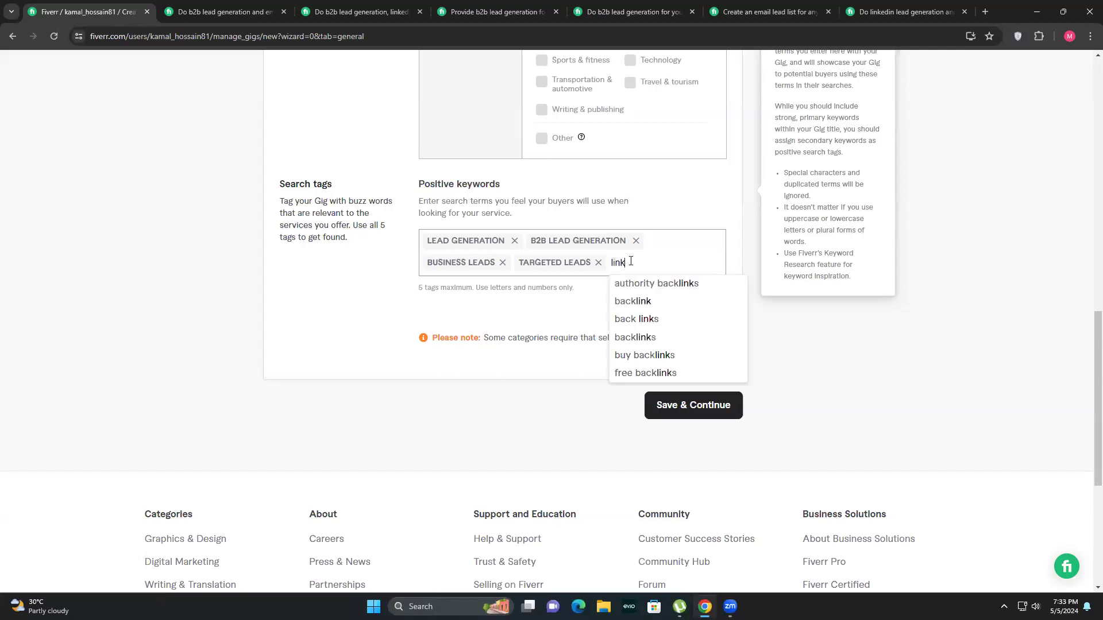
text(edin lea)
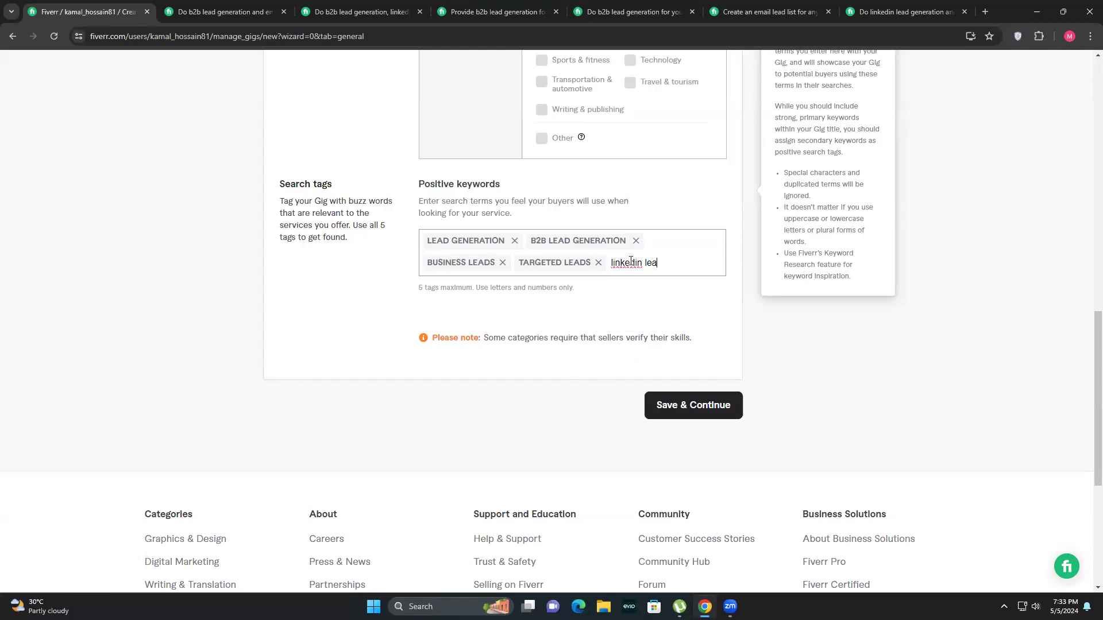
text(ds)
key(Return)
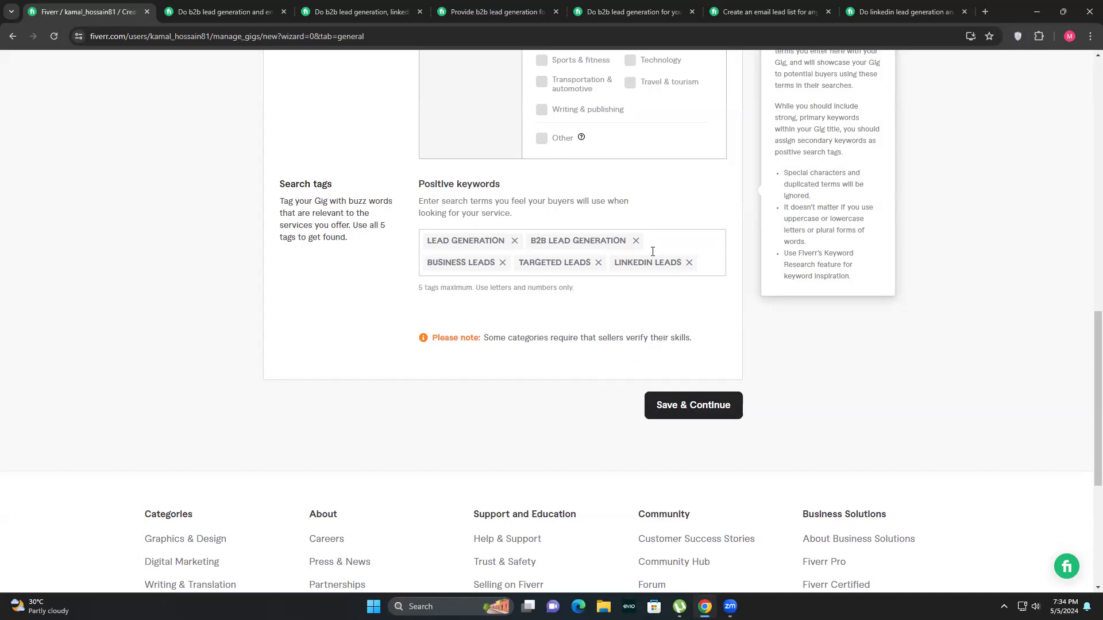
click(685, 412)
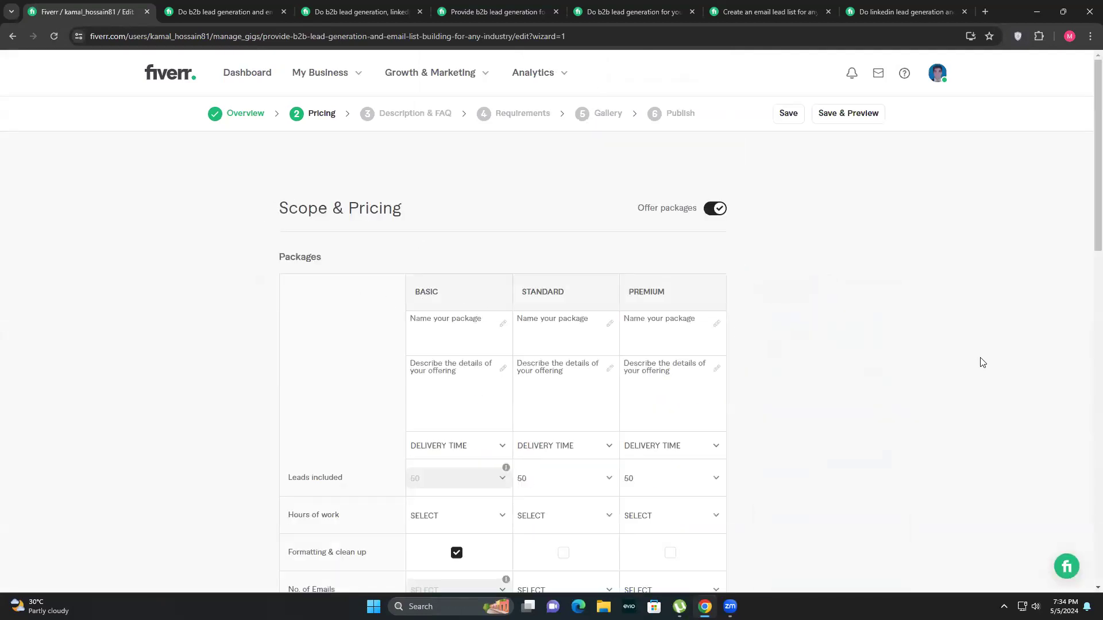
Turn the offering of multiple packages off and back on.
scroll(893, 402, down, 1)
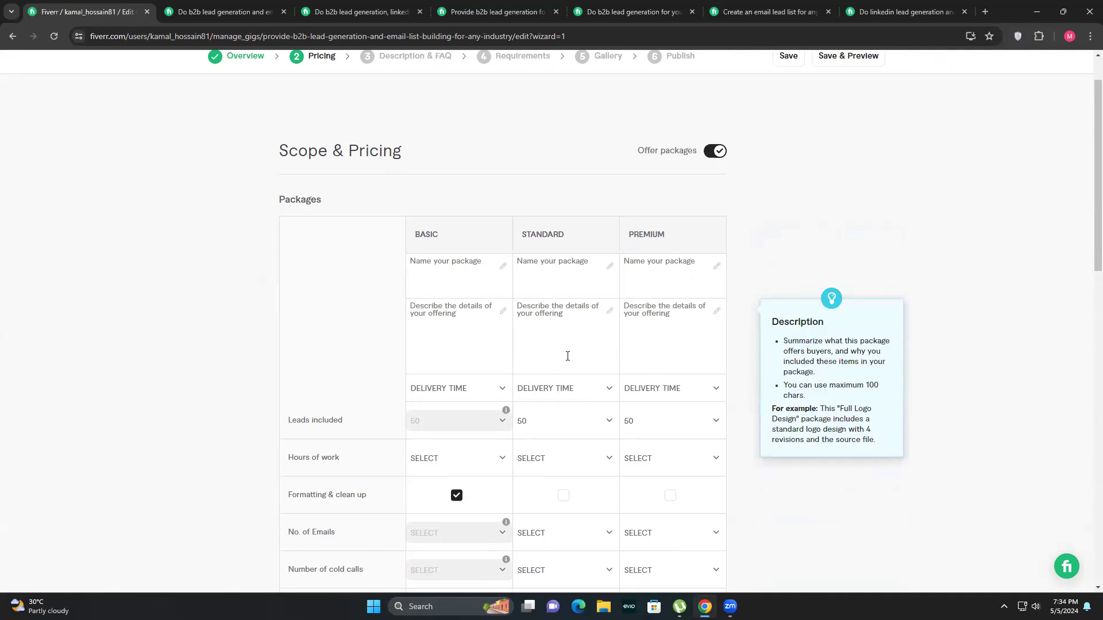
click(715, 150)
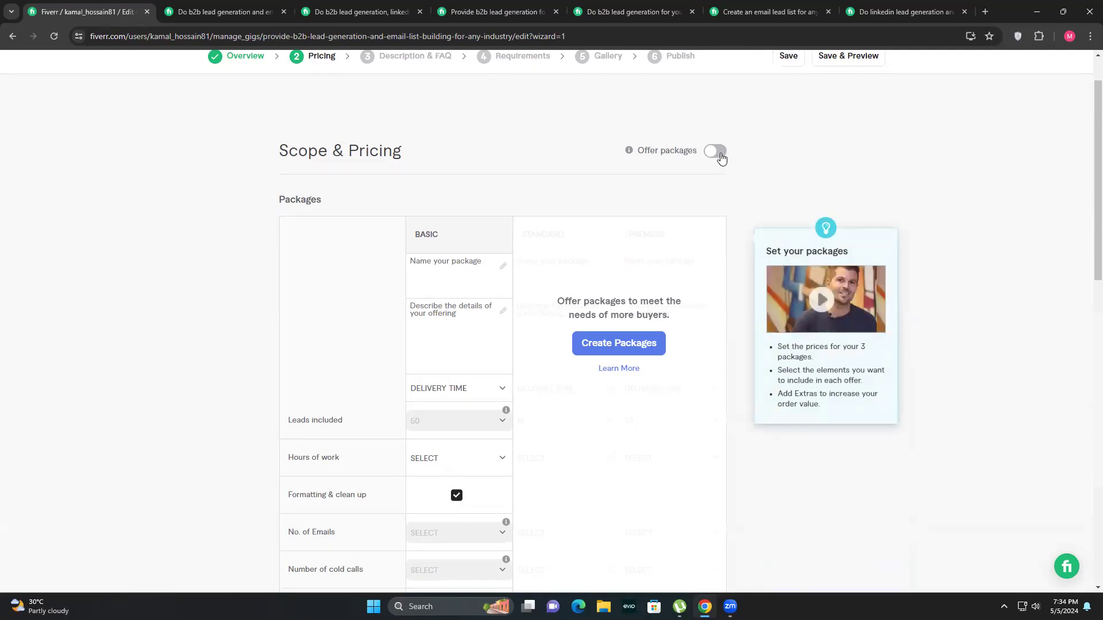
click(692, 153)
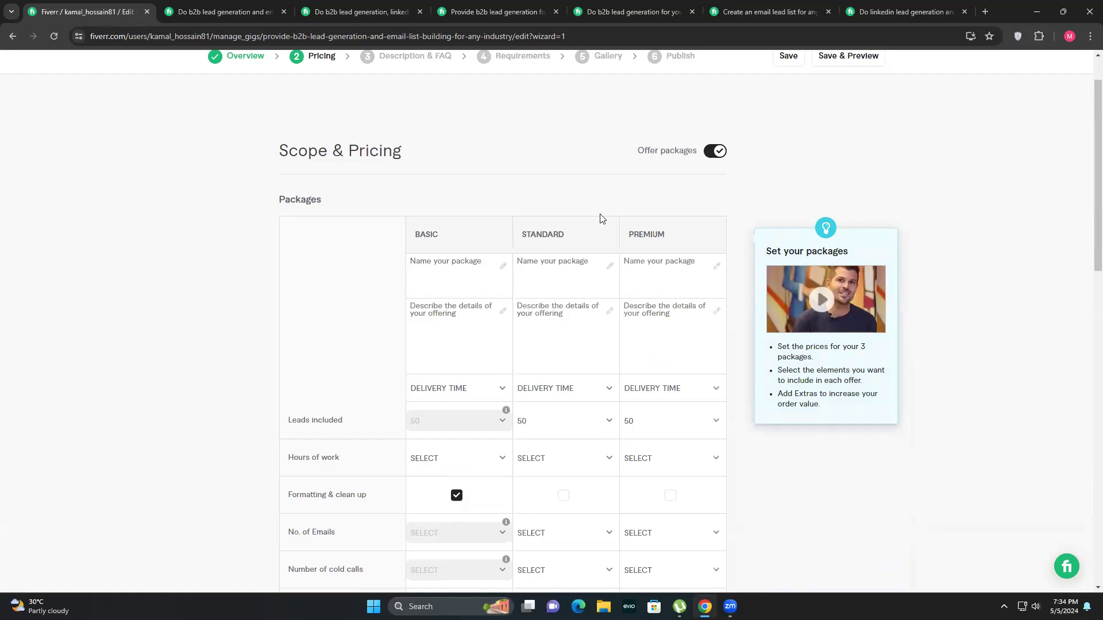
click(714, 157)
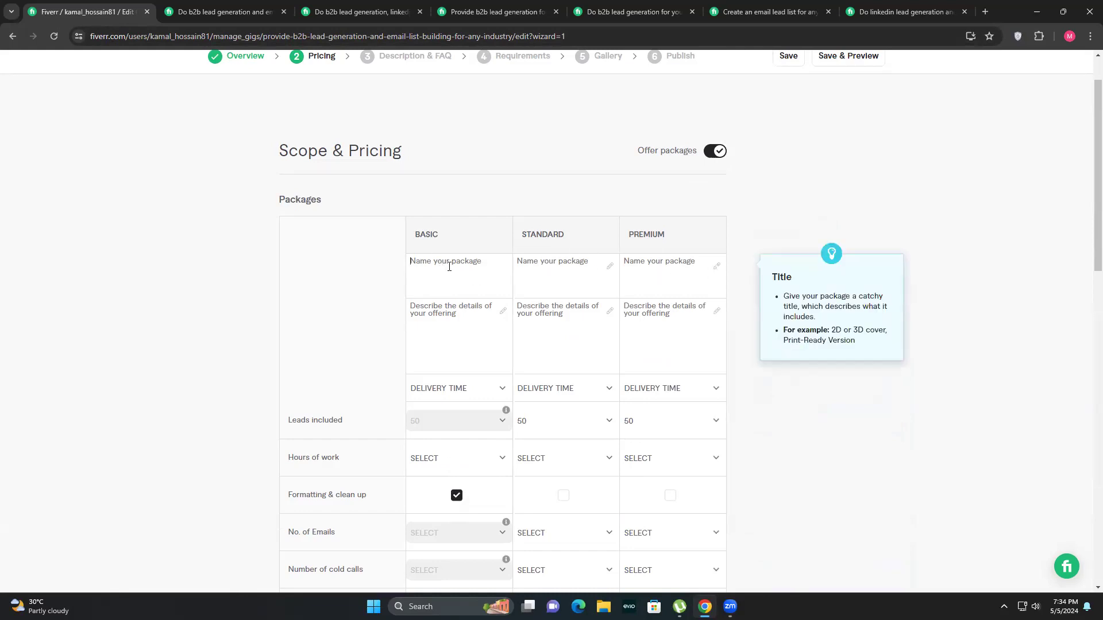
Name the basic package "Silver", the standard package "Gold" and the premium package "Pletinum".
text(Silver)
key(Tab)
text(G)
key(Tab)
text(Pl)
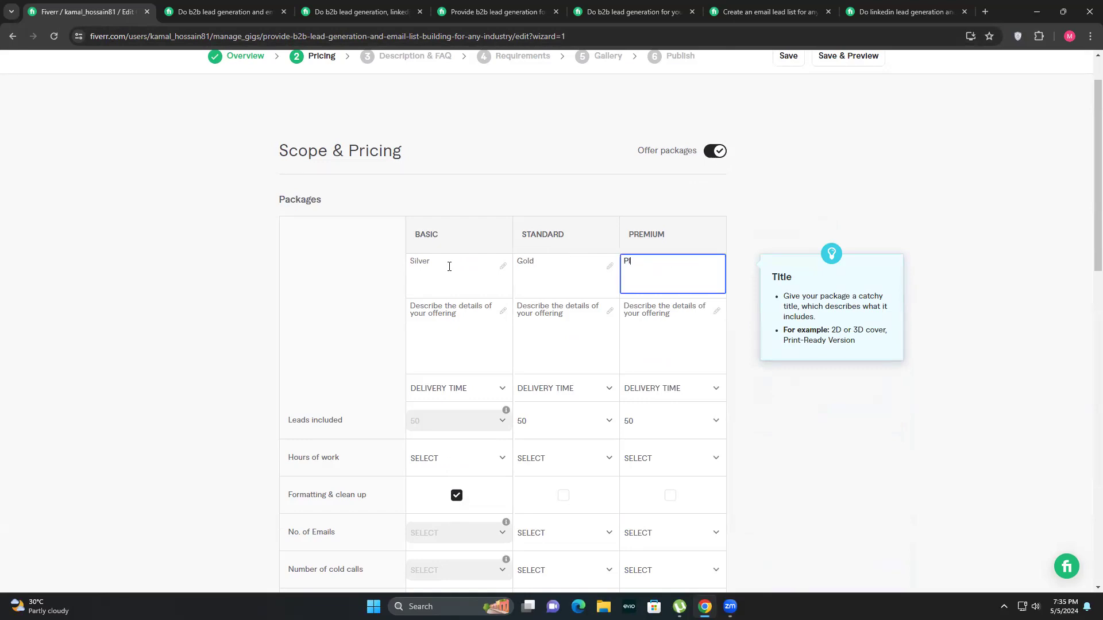
text(etinum)
click(446, 309)
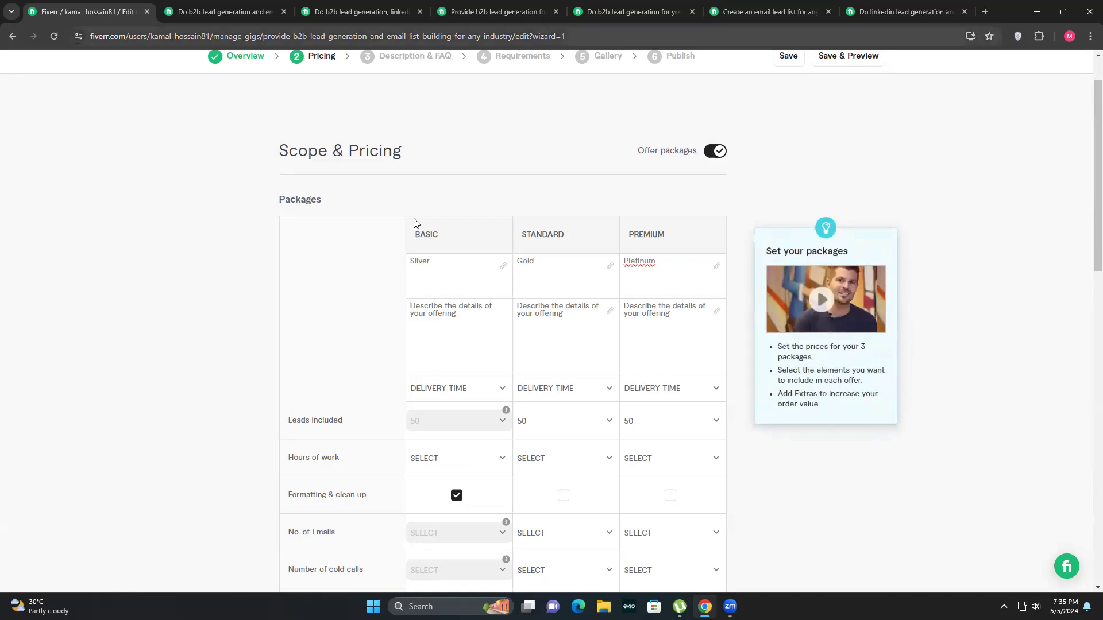
scroll(431, 198, down, 1)
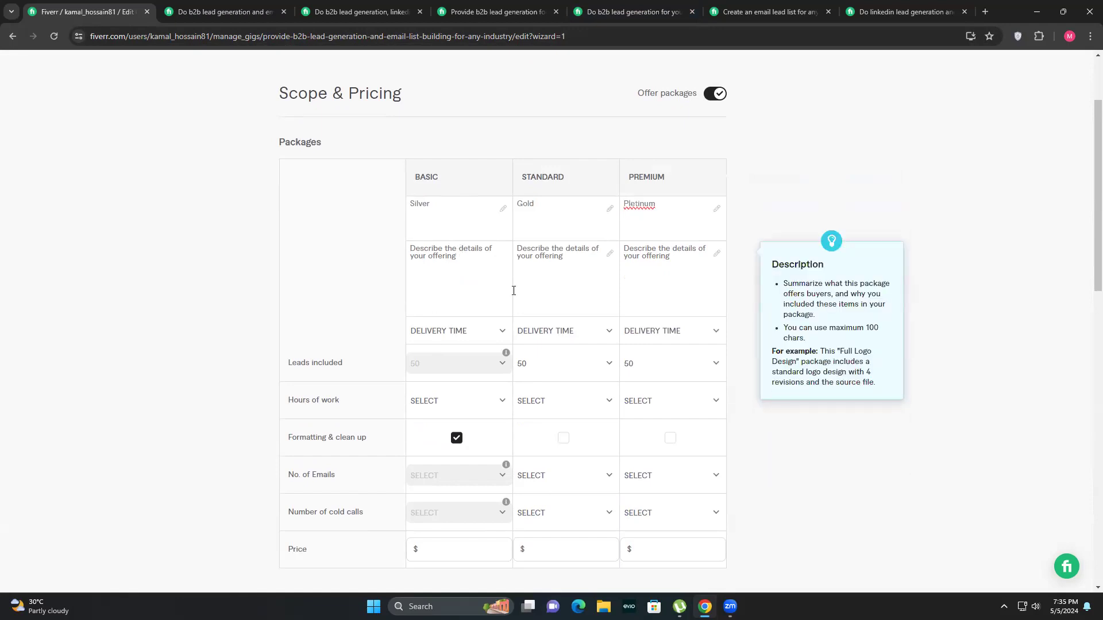
click(453, 308)
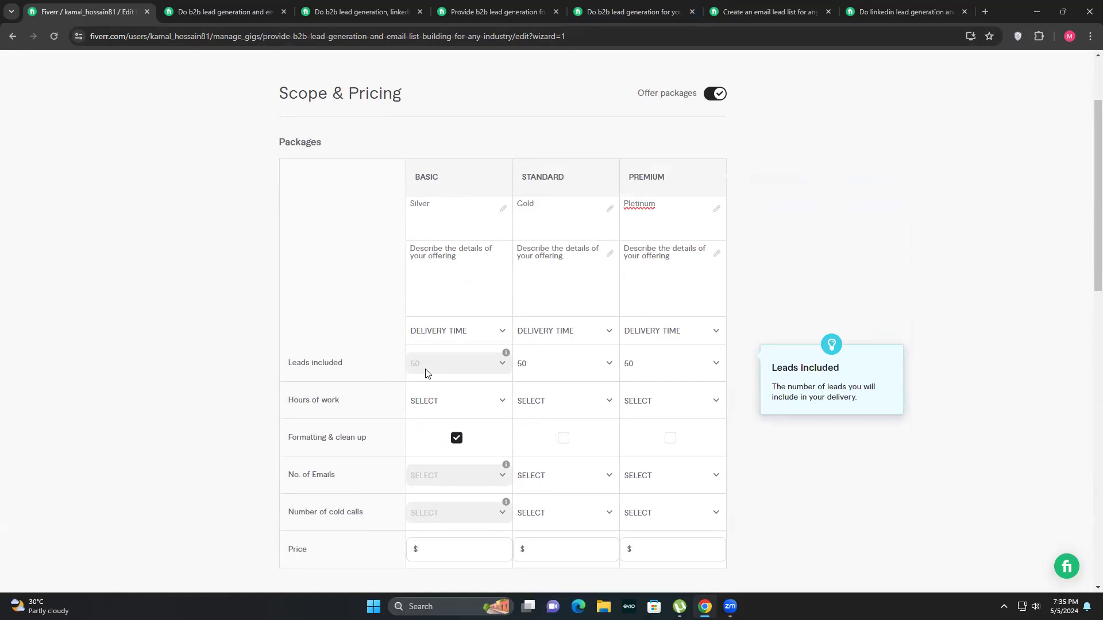
mouse_move(498, 351)
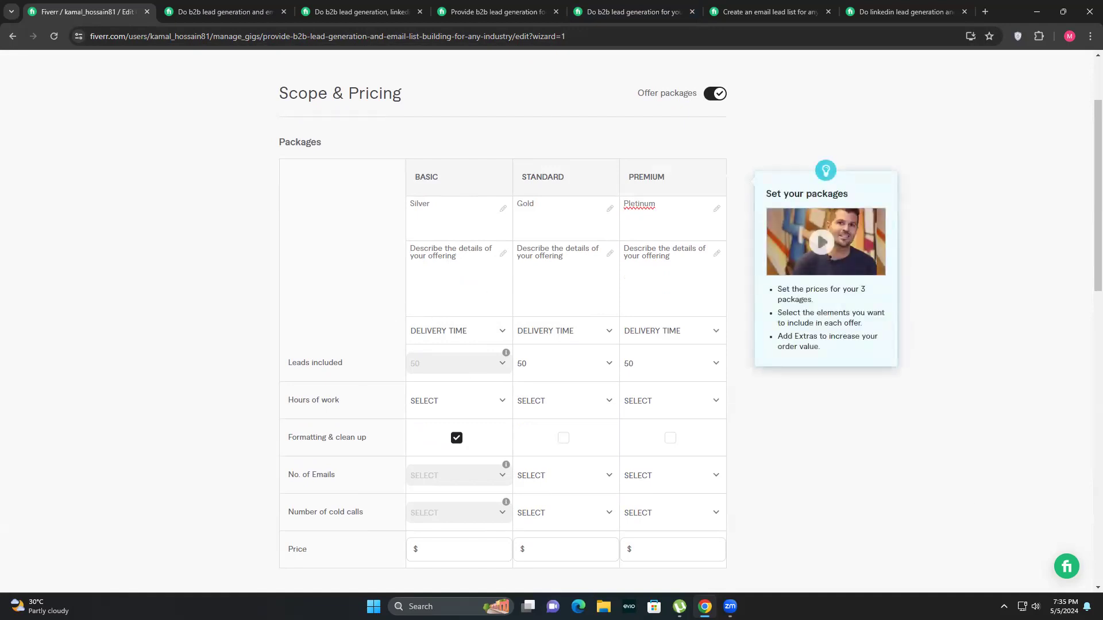
click(1029, 607)
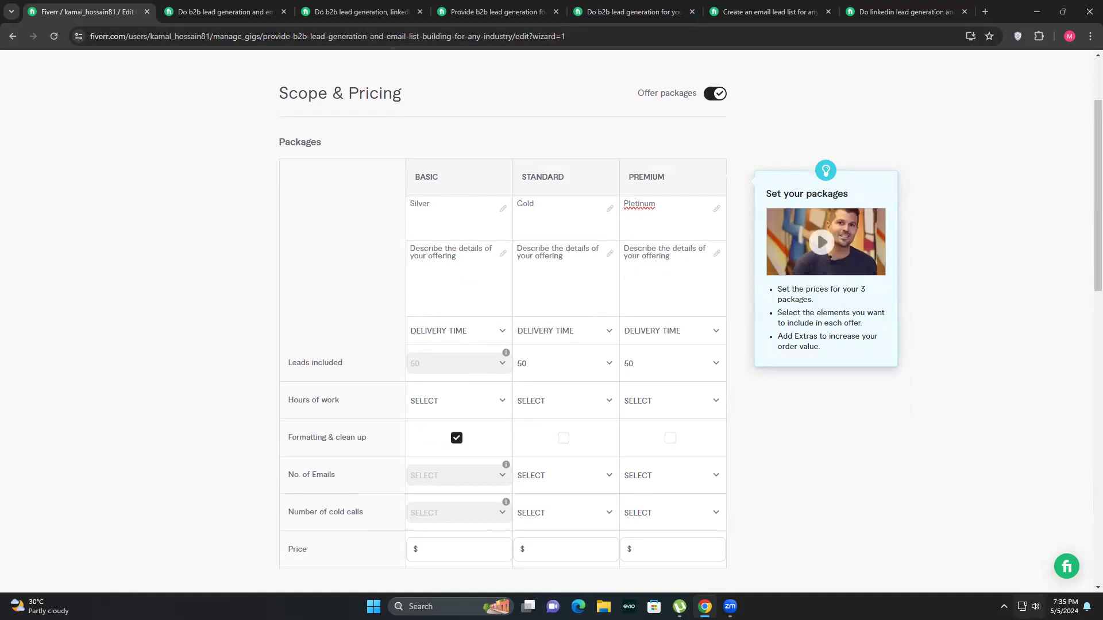
click(969, 544)
click(1035, 606)
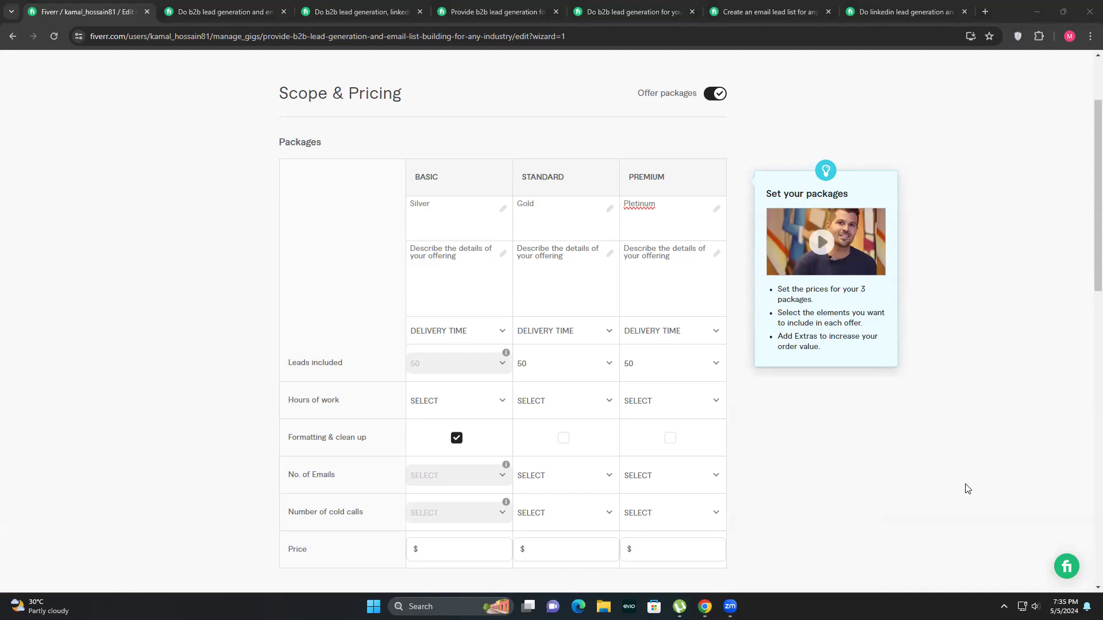
Correct the spelling of the premium package's name to "Platinum".
click(637, 202)
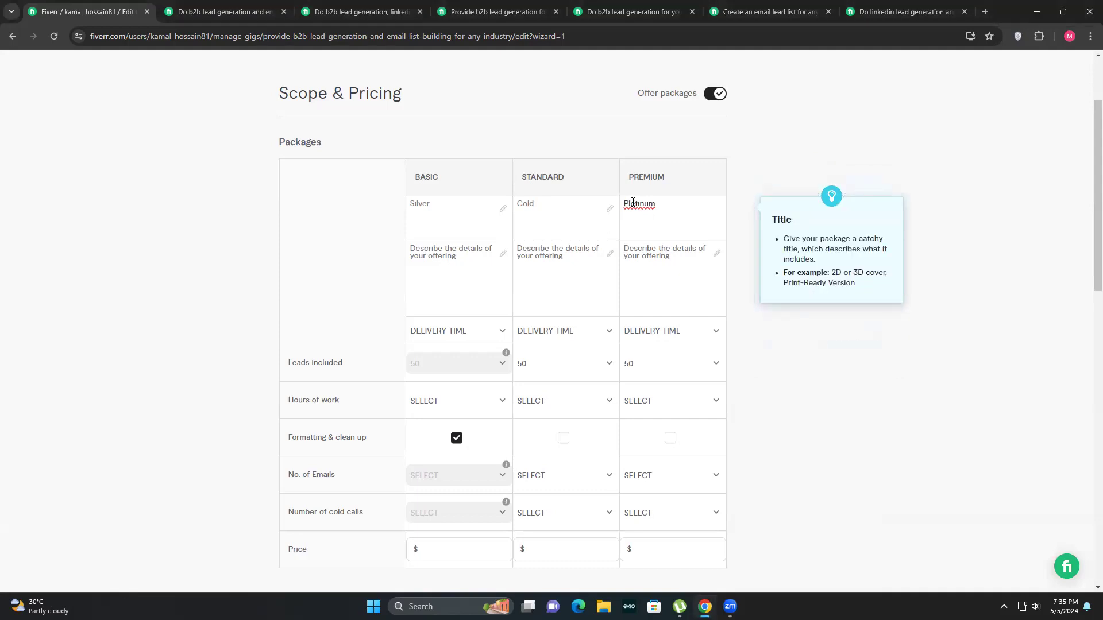
click(640, 202)
key(BackSpace)
text(a)
click(394, 375)
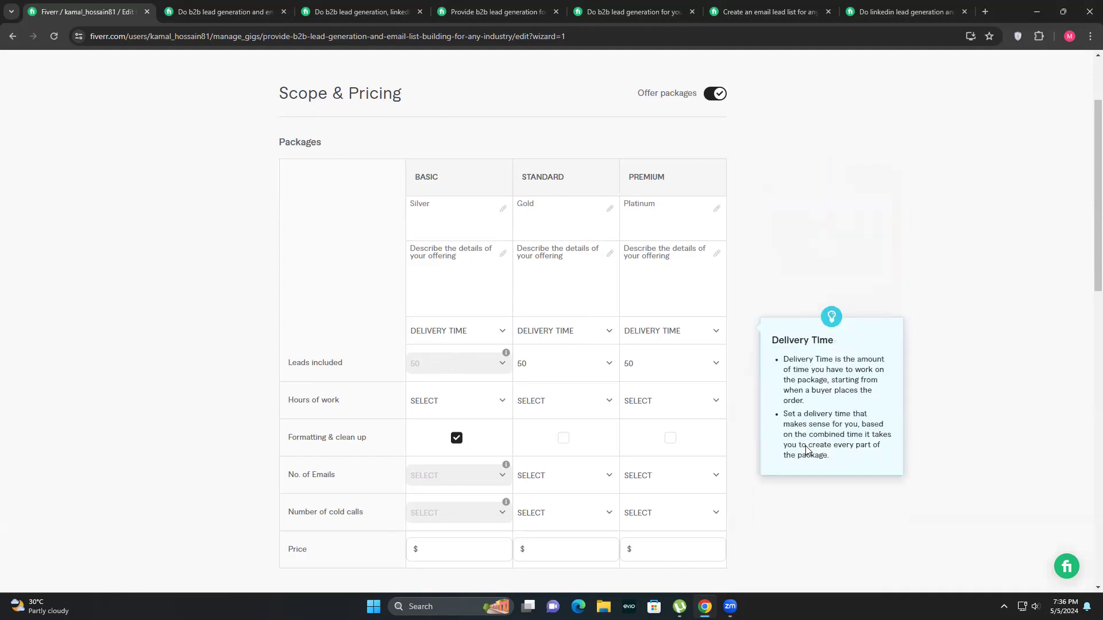
Examine the basic, standard and premium packages of the competing "b2b lead generation and email finding" gig, including names, delivery times and lead counts.
scroll(786, 468, down, 2)
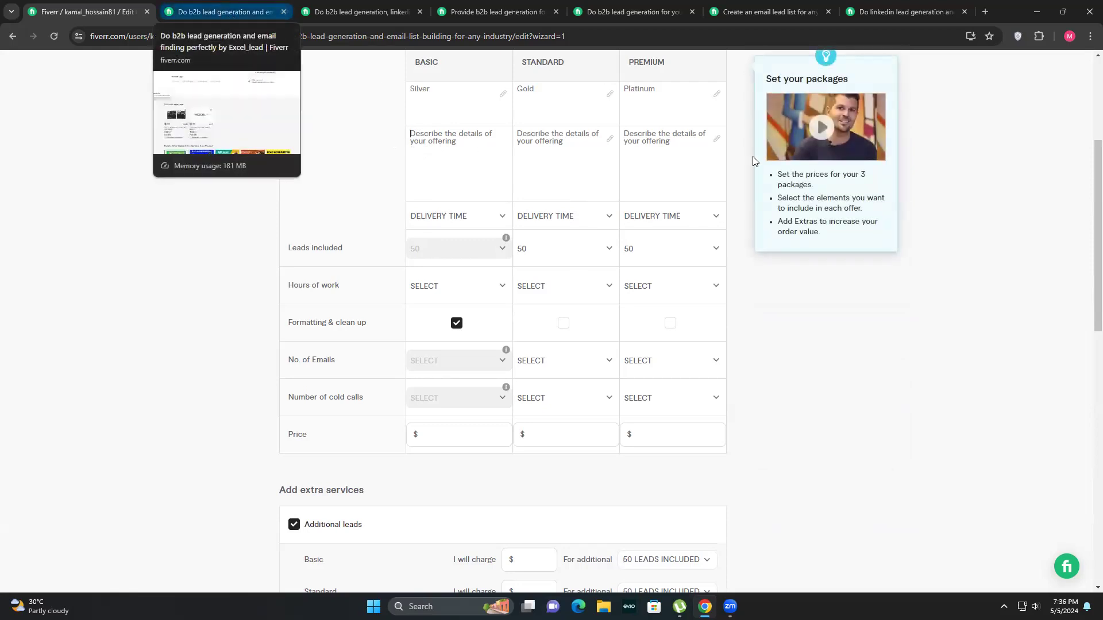
click(213, 11)
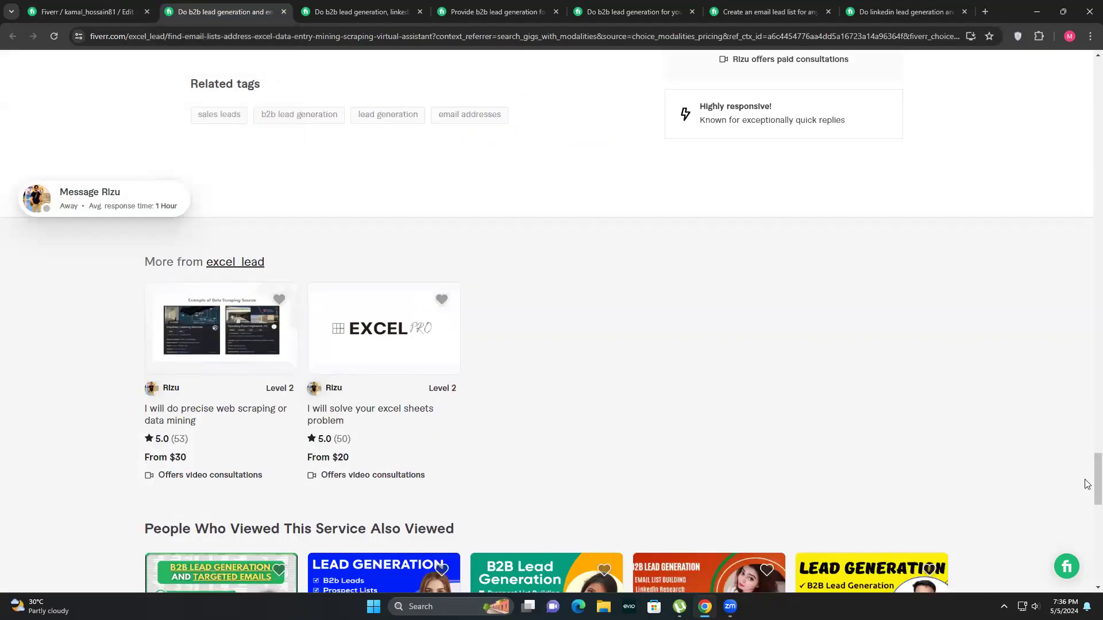
scroll(965, 230, up, 7)
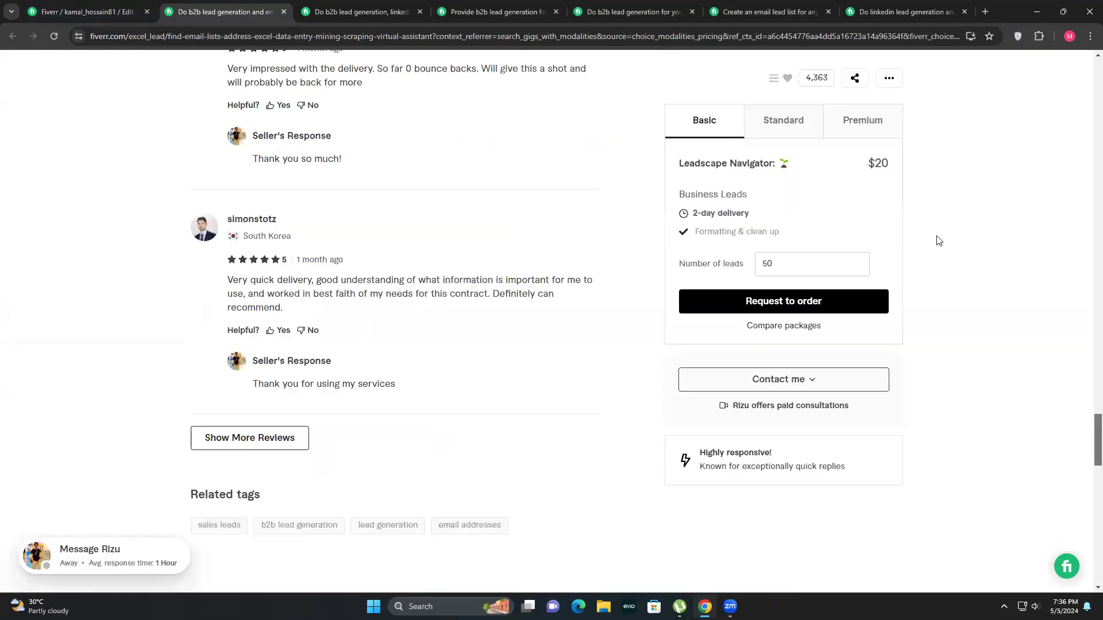
scroll(938, 241, up, 8)
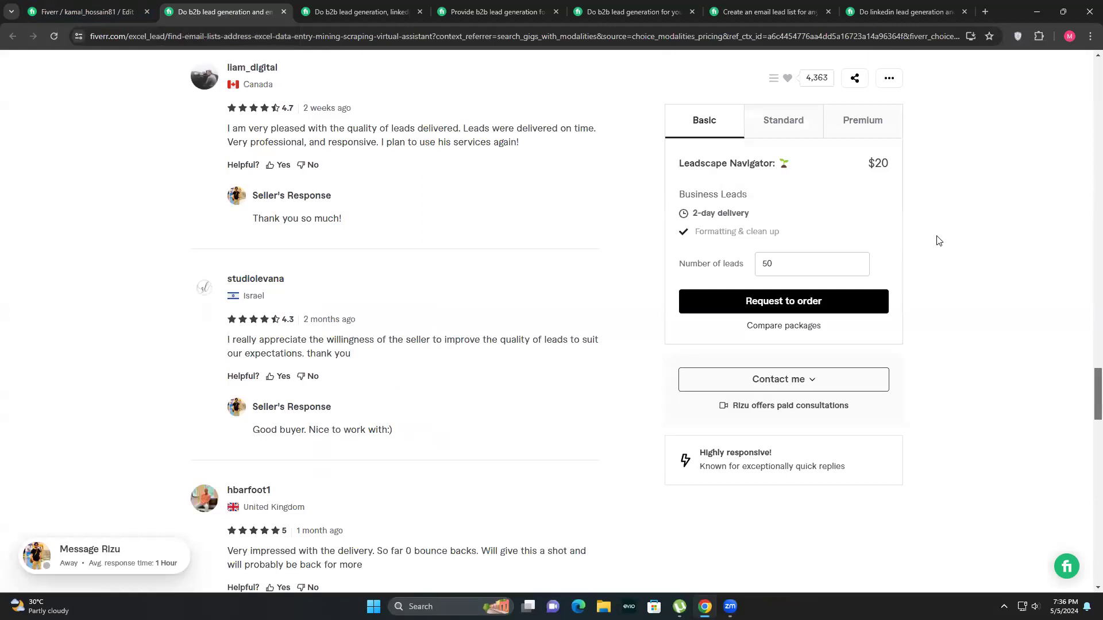
scroll(936, 241, up, 20)
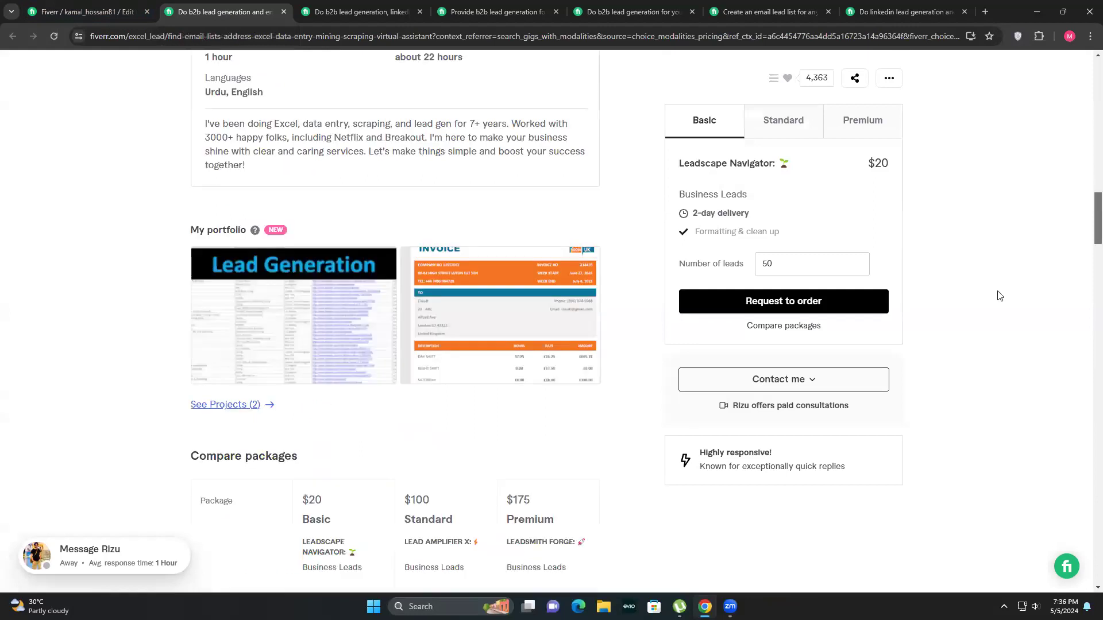
scroll(999, 294, up, 15)
scroll(994, 291, up, 4)
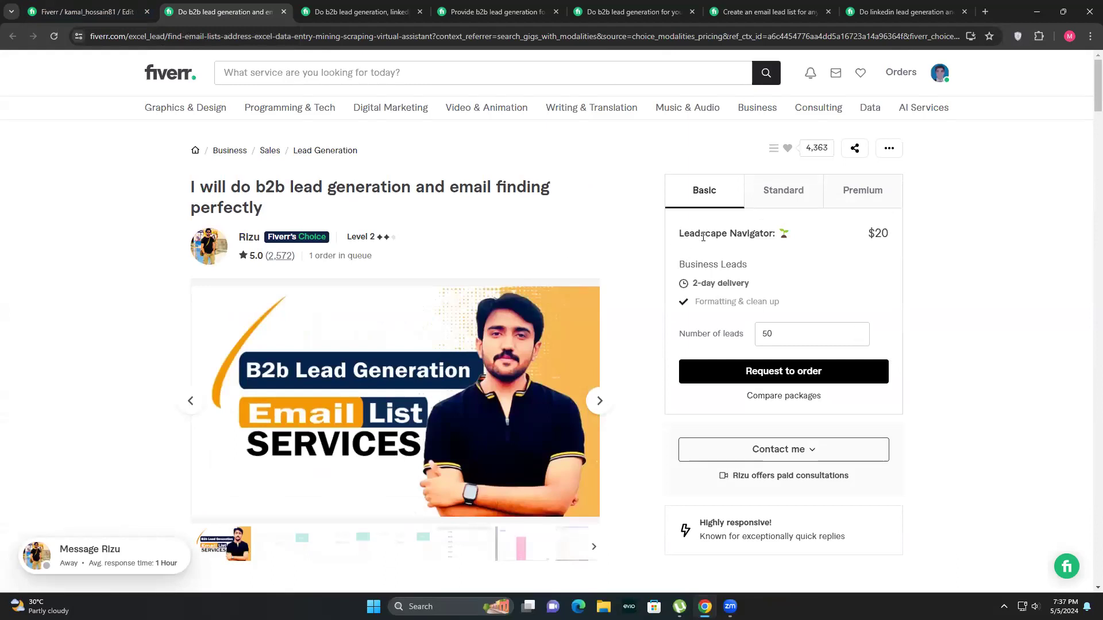
drag(700, 236, 744, 239)
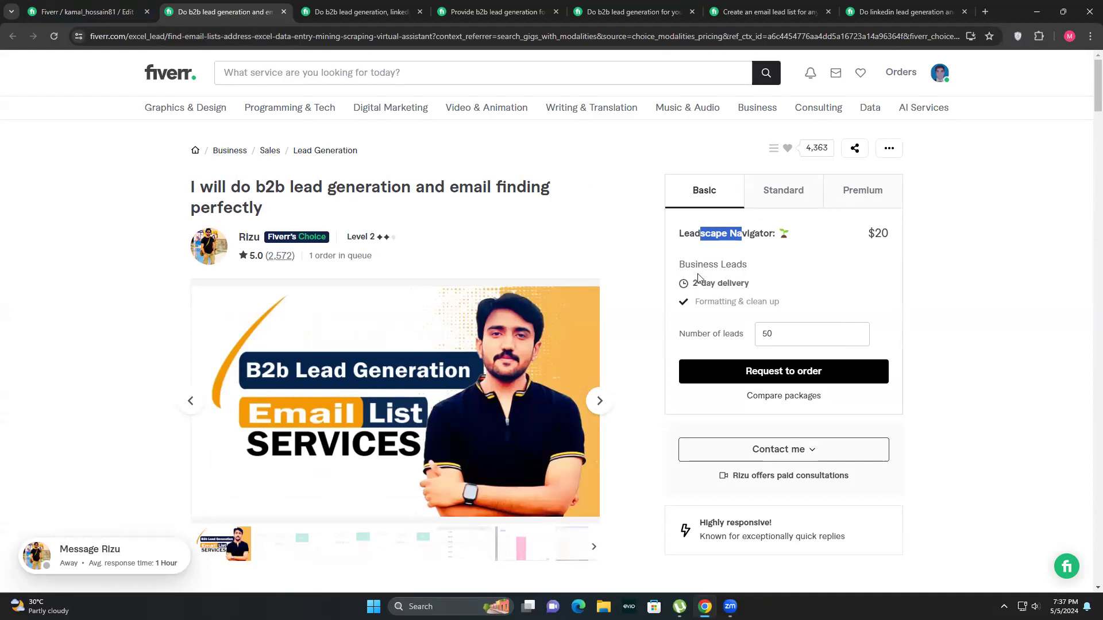
click(783, 195)
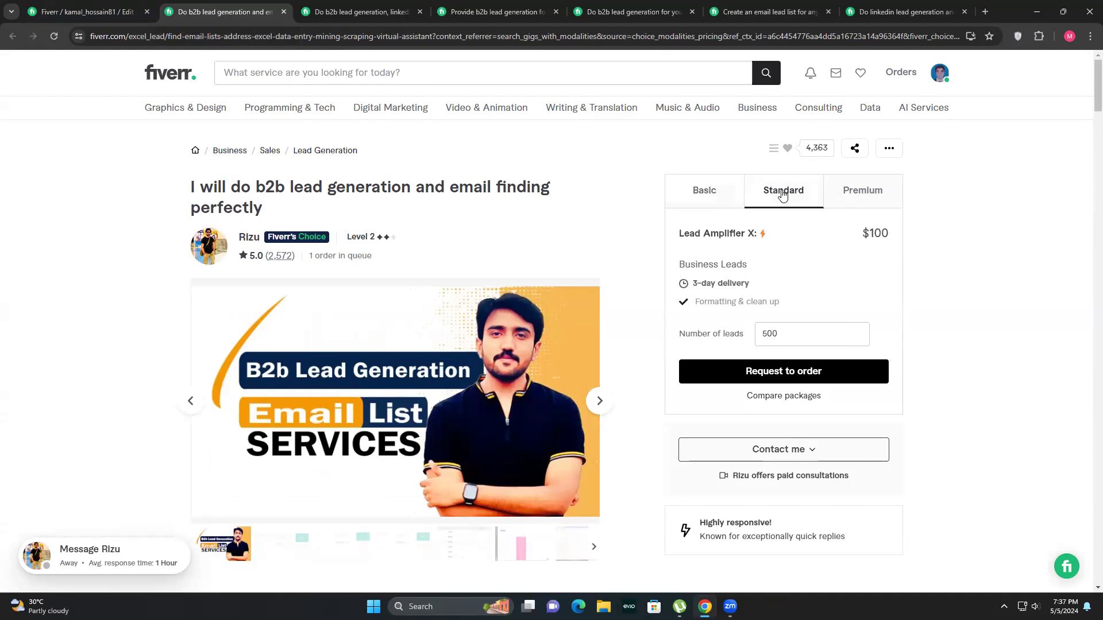
click(856, 196)
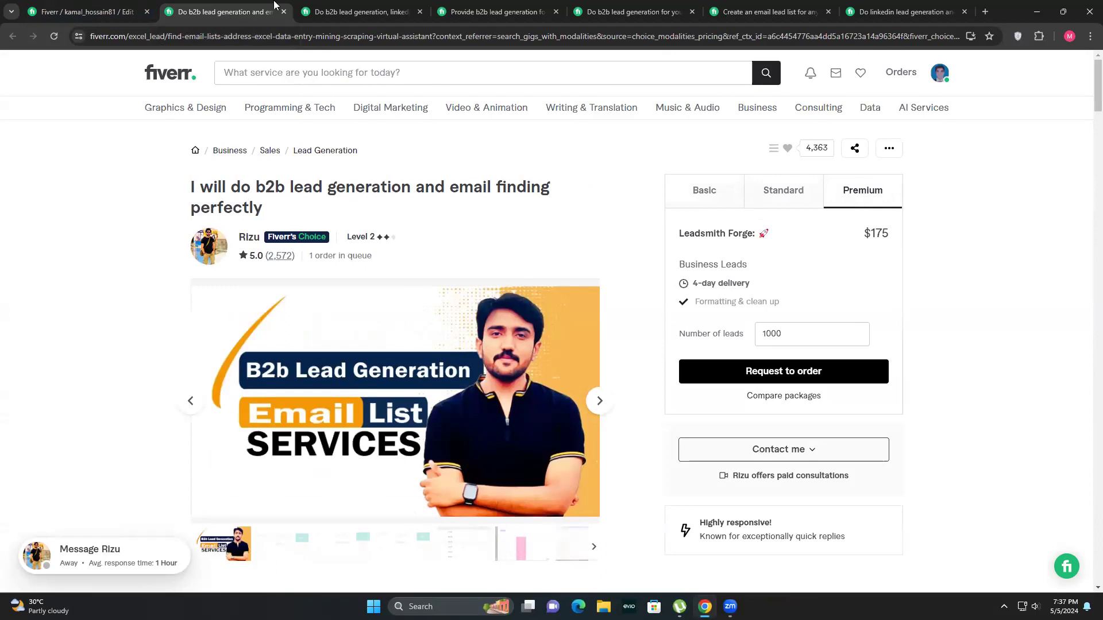
Examine the basic package of the competing b2b prospect list gig, comparing its title, description and included items with the draft's package fields.
click(357, 11)
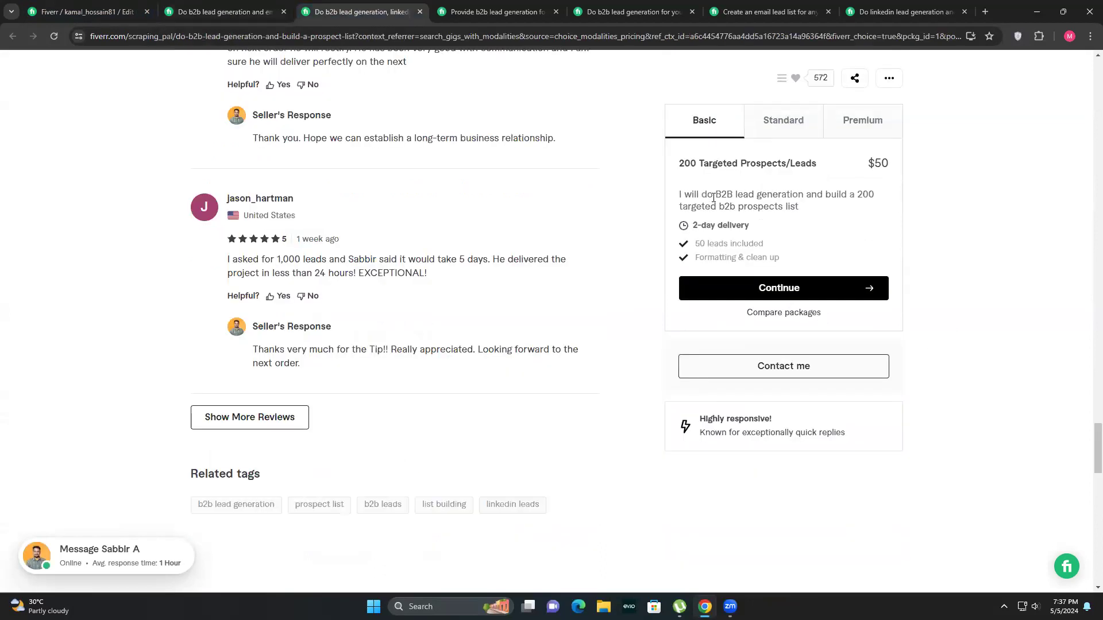
scroll(826, 167, up, 1)
scroll(689, 166, up, 3)
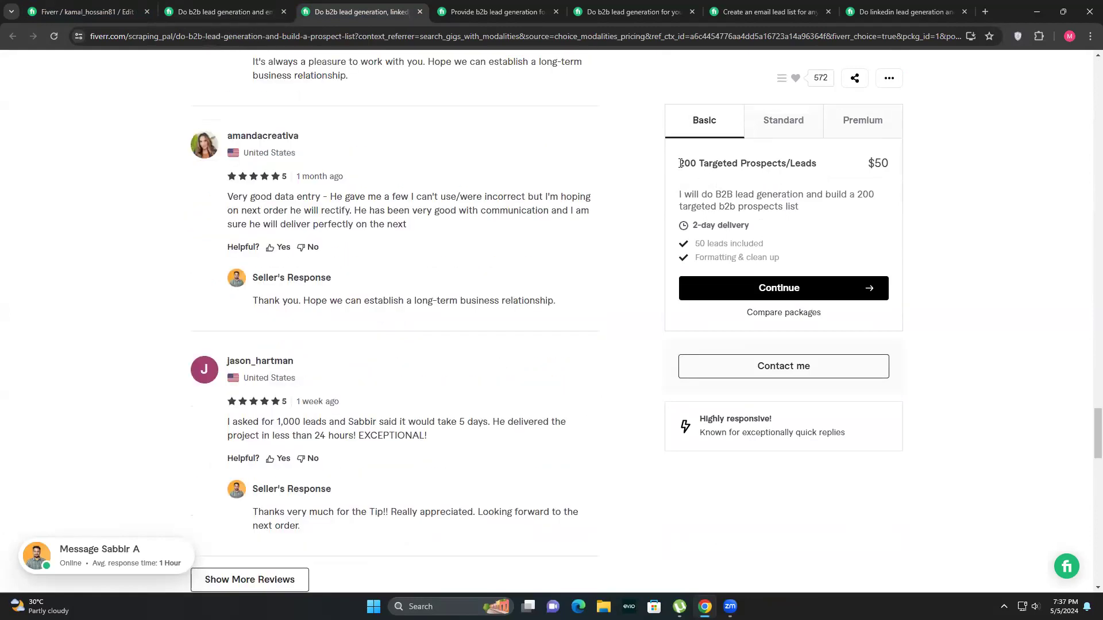
scroll(703, 160, up, 2)
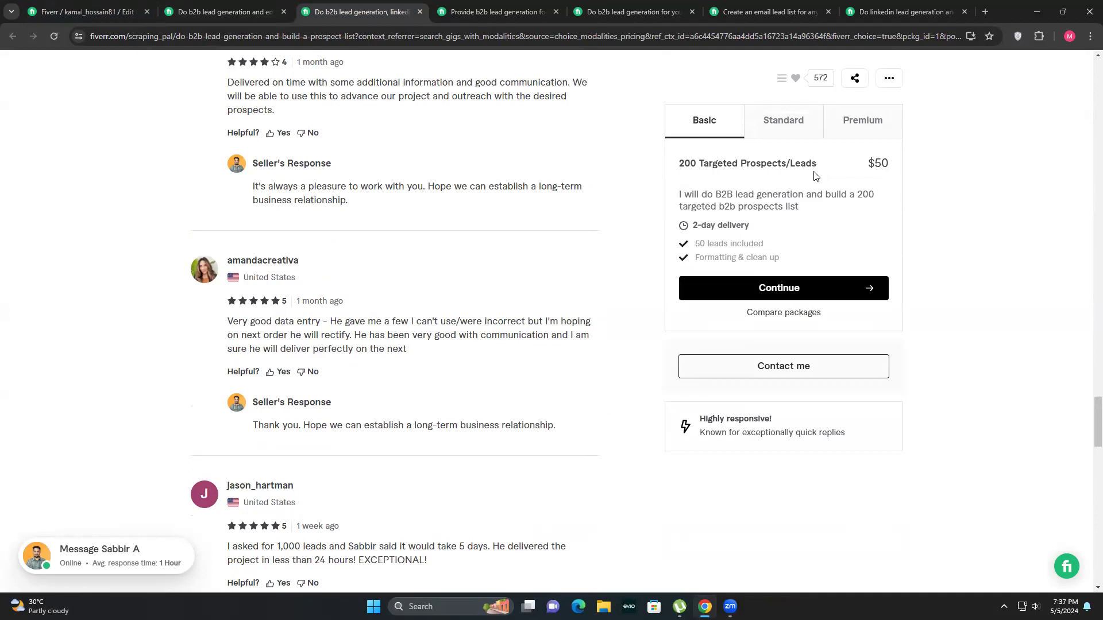
drag(709, 243, 762, 244)
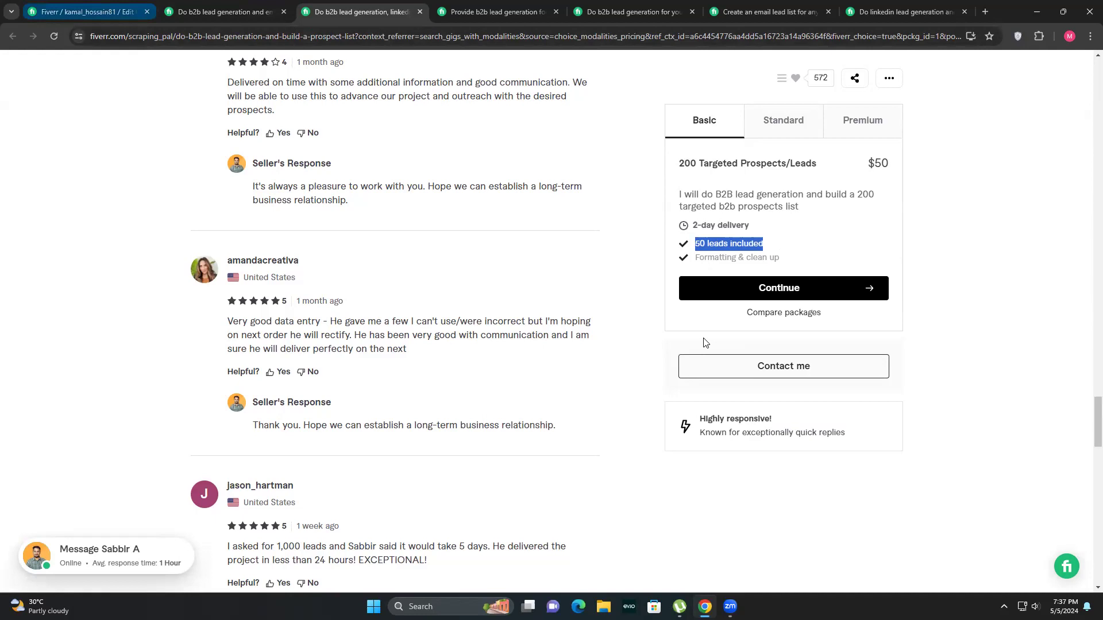
key(ctrl+1)
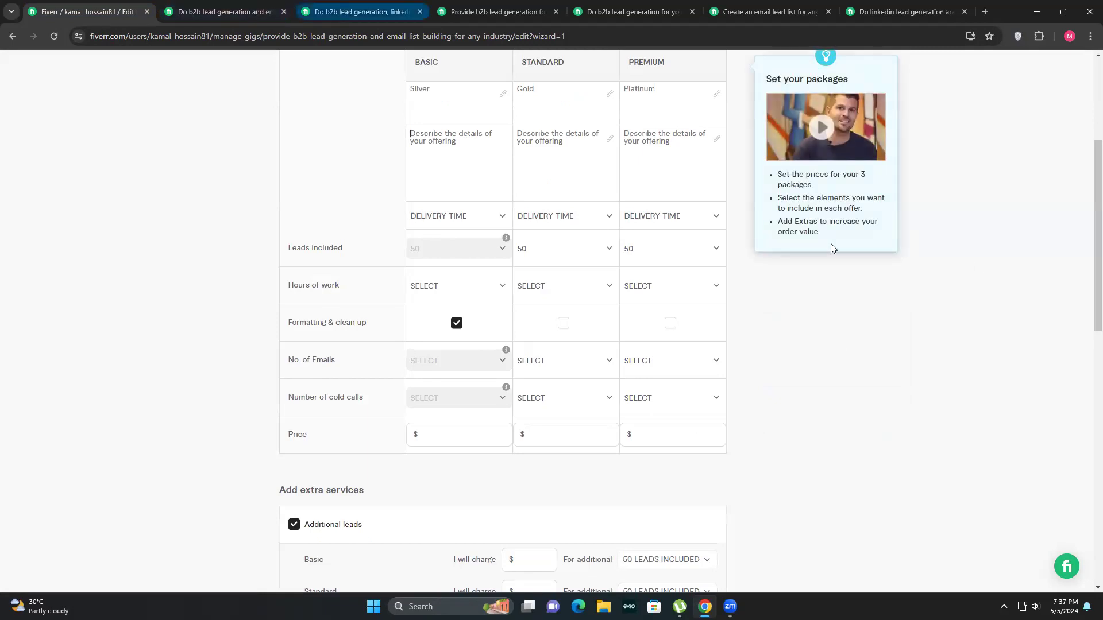
key(ctrl+3)
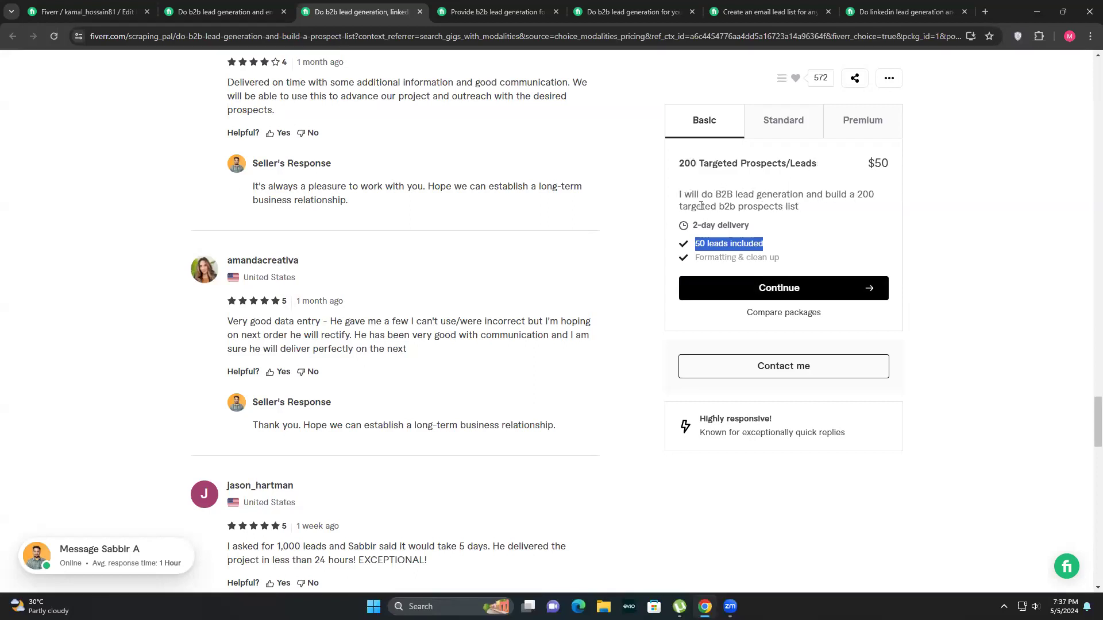
click(799, 211)
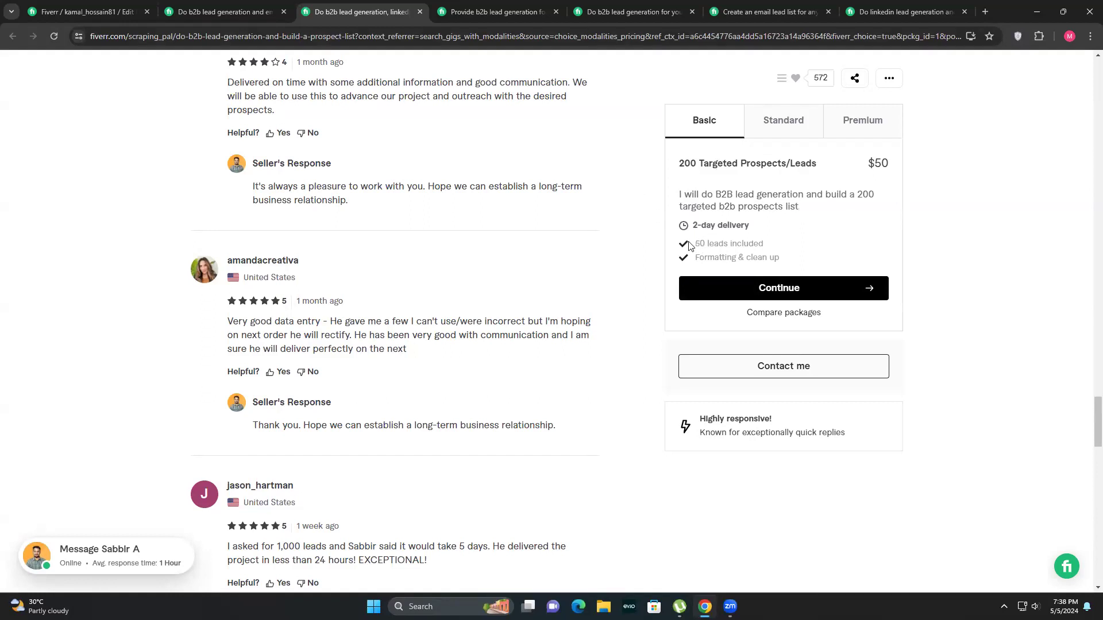
mouse_move(779, 247)
mouse_down()
mouse_move(693, 245)
mouse_move(790, 262)
mouse_up()
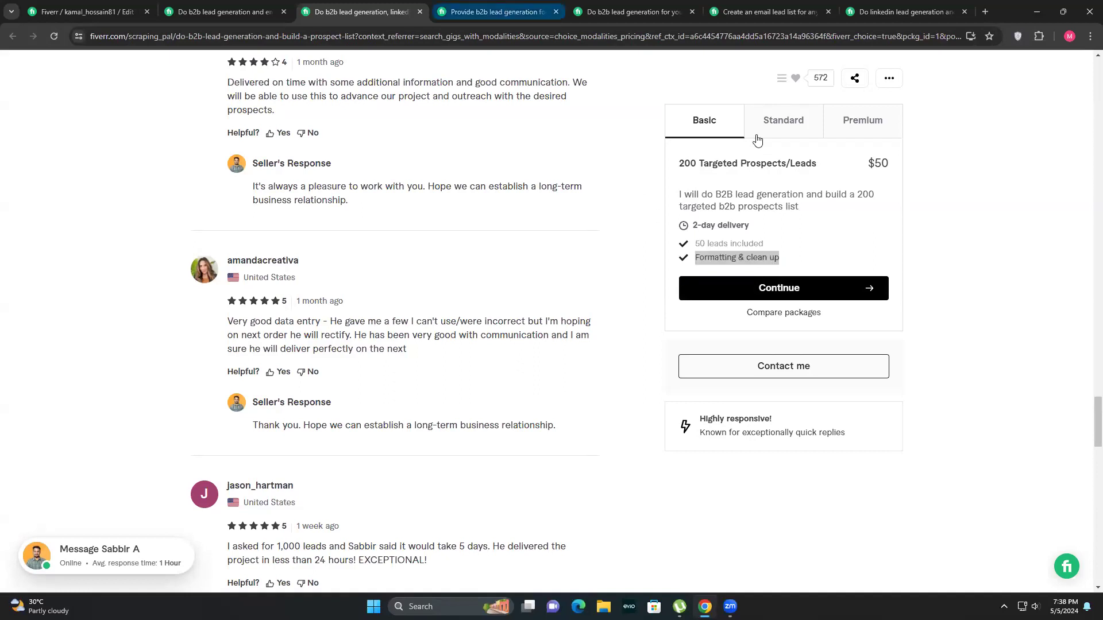
Examine the basic packages of the next two competing b2b lead generation gigs, including leads, hours of work and formatting.
key(ctrl+Tab)
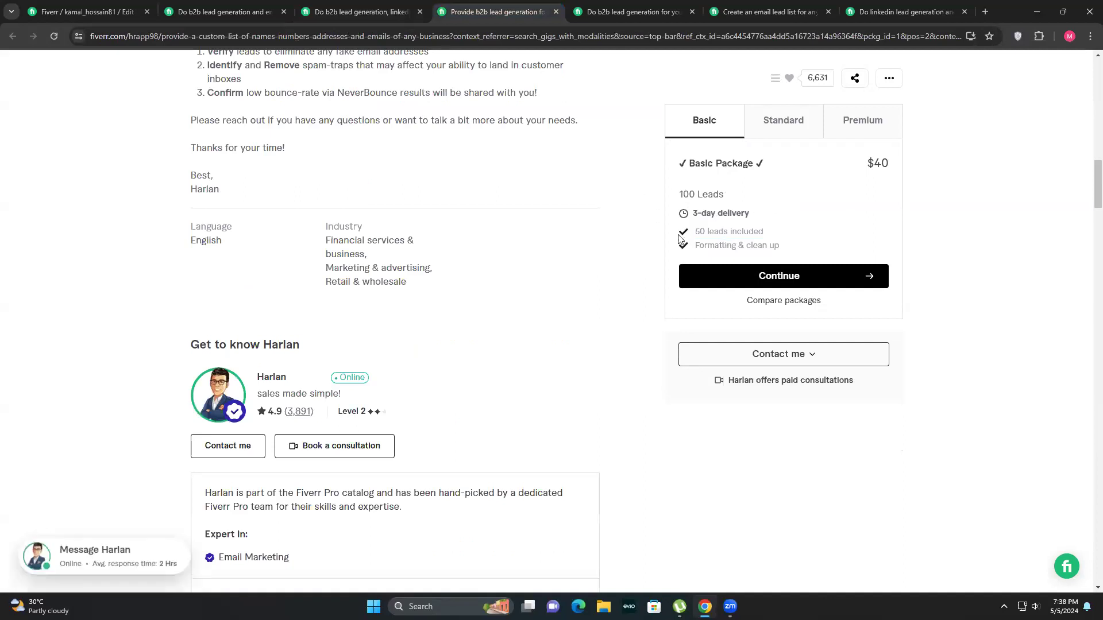
click(632, 12)
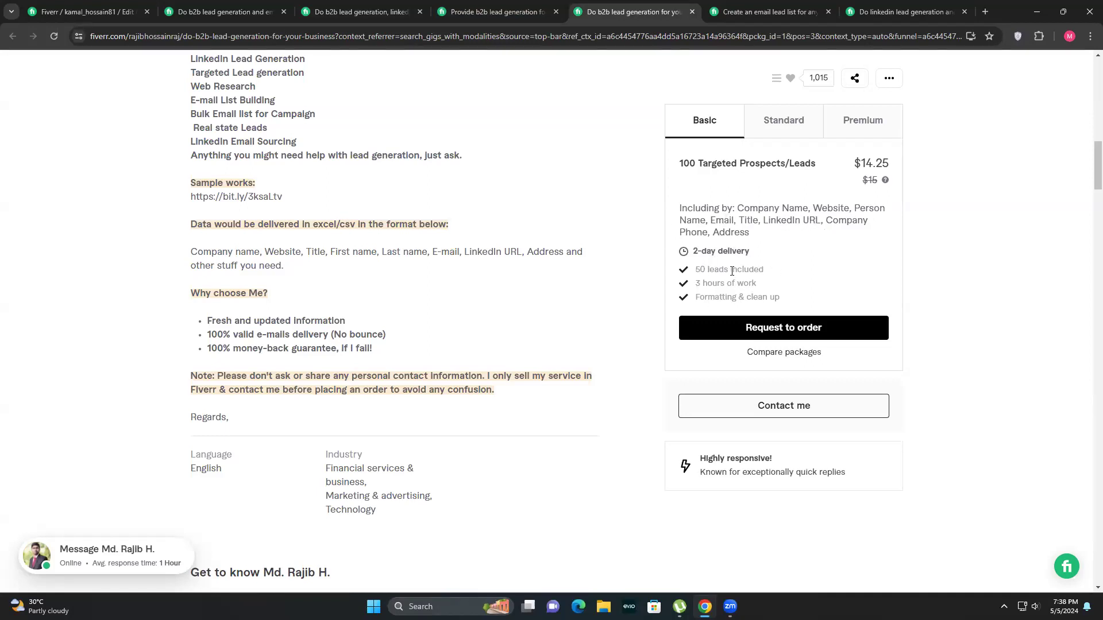
drag(696, 271, 779, 287)
drag(695, 300, 786, 299)
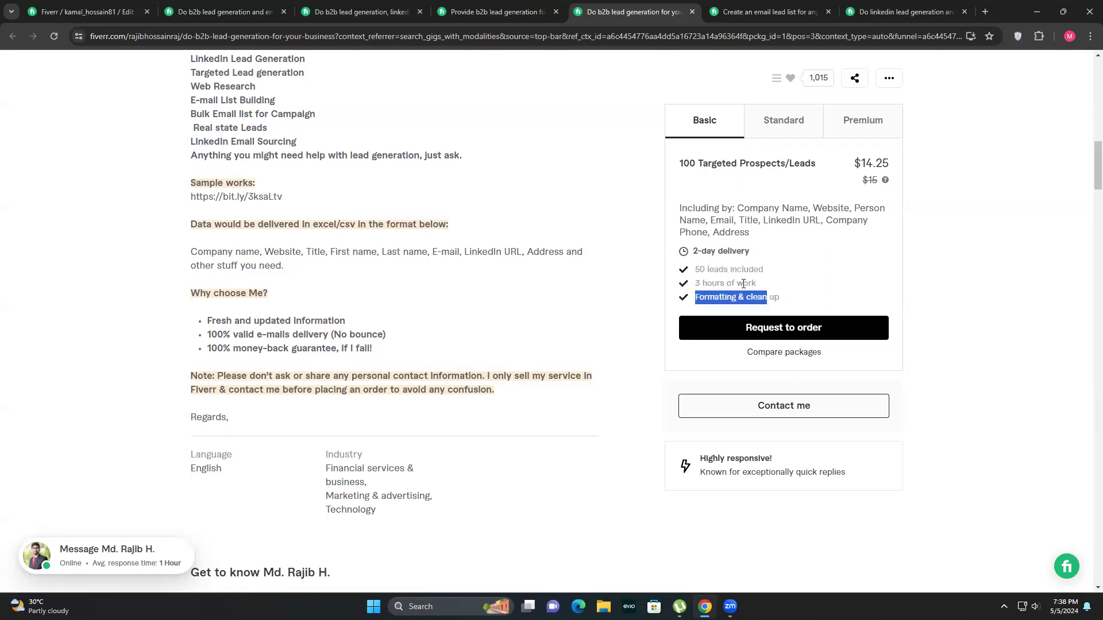
click(718, 206)
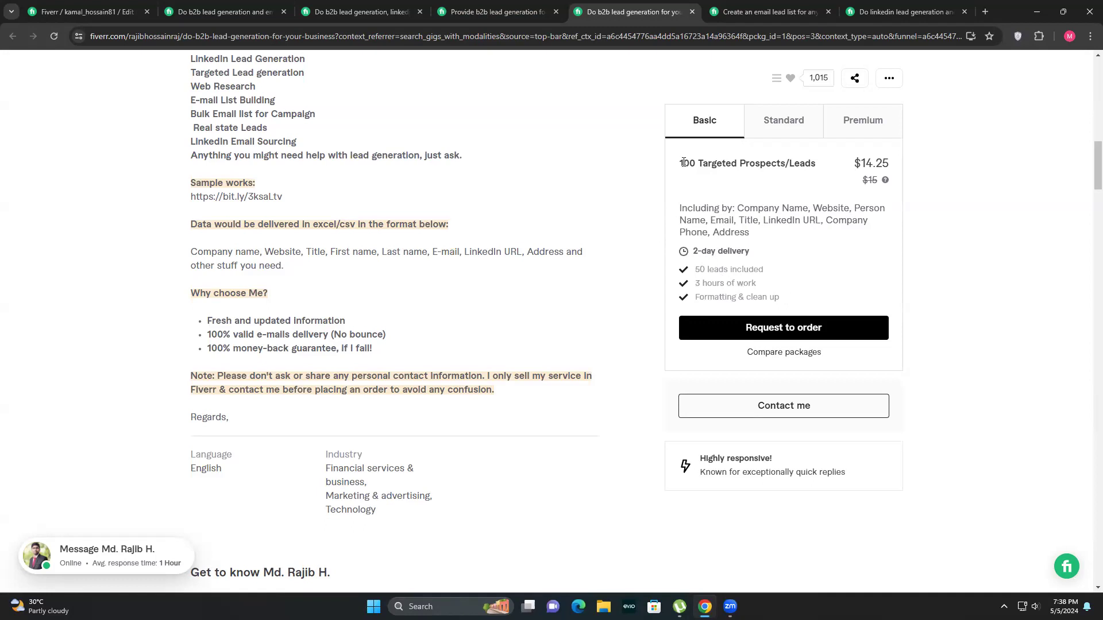
drag(679, 163, 755, 173)
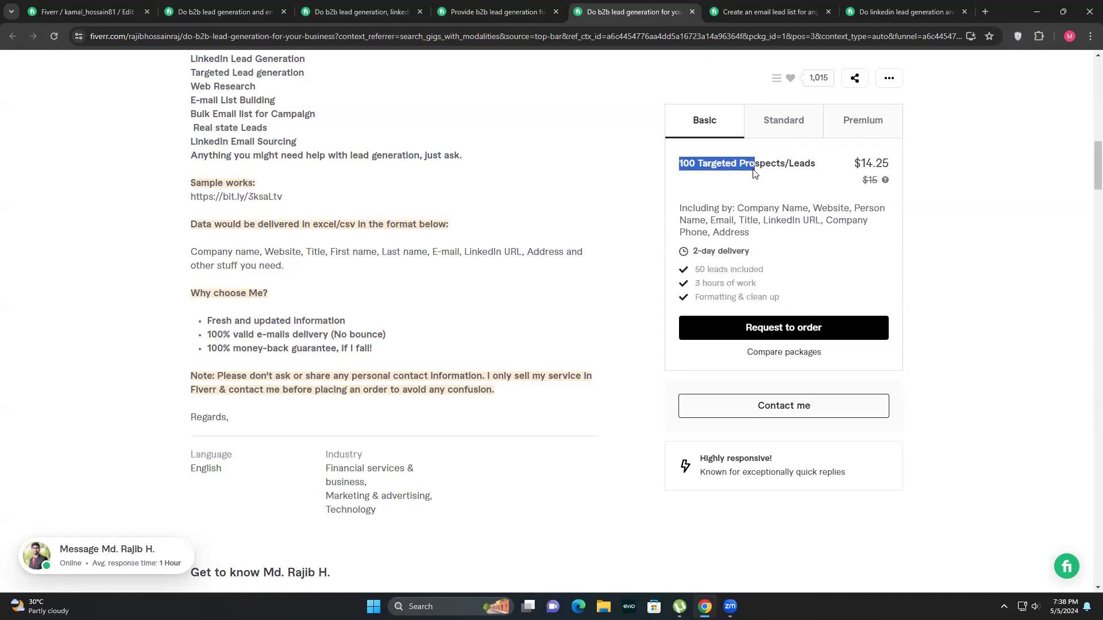
click(780, 172)
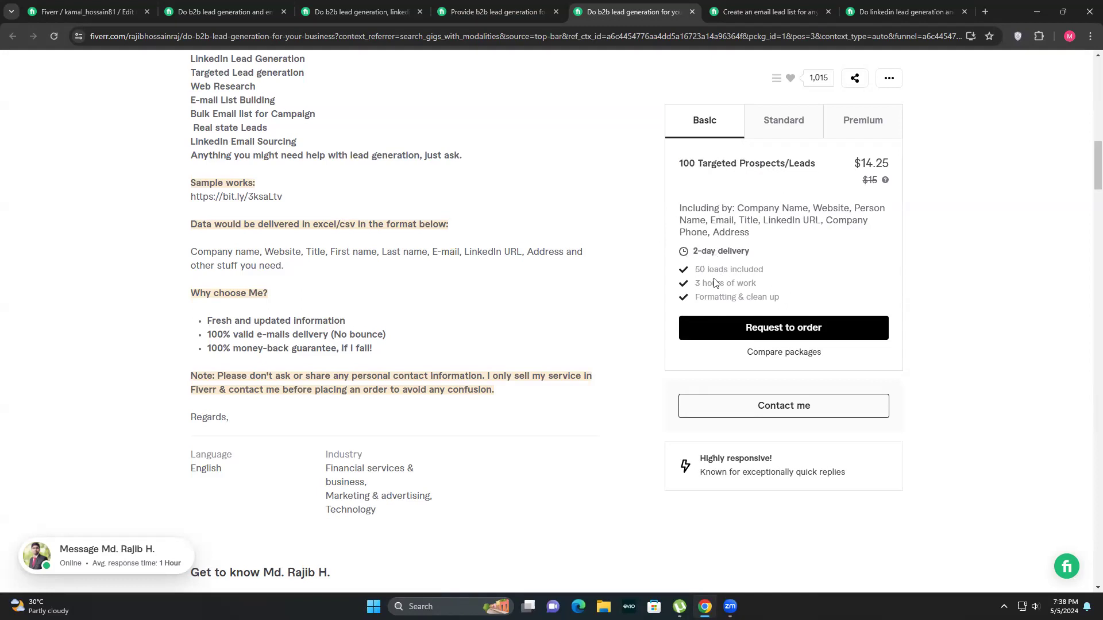
drag(695, 283, 756, 284)
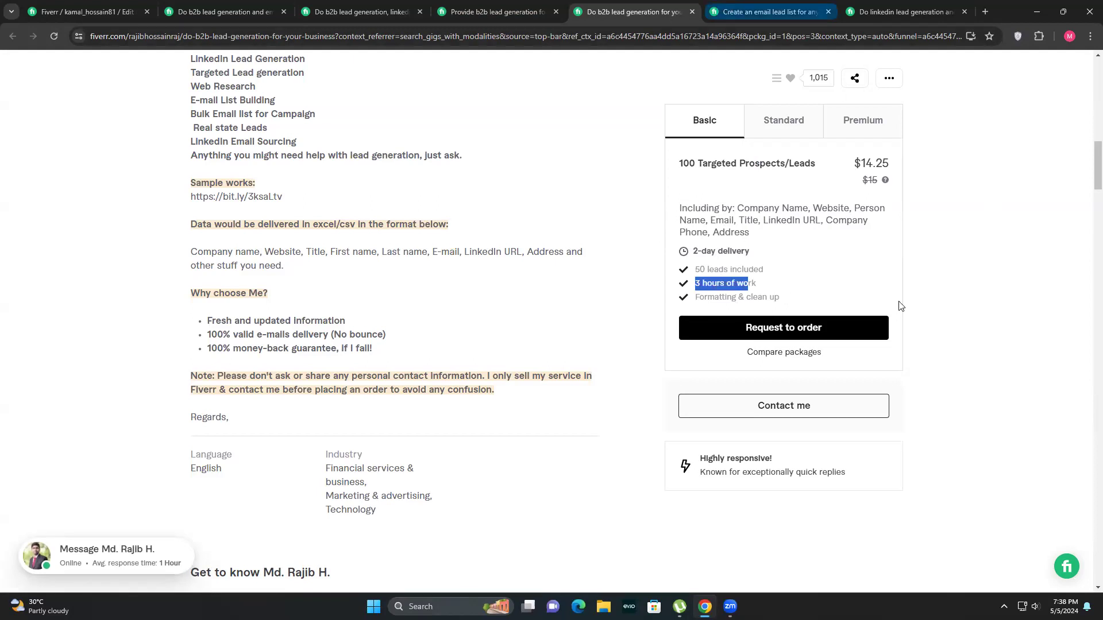
Read the basic package description of the competing email lead list gig for any business niche.
click(764, 12)
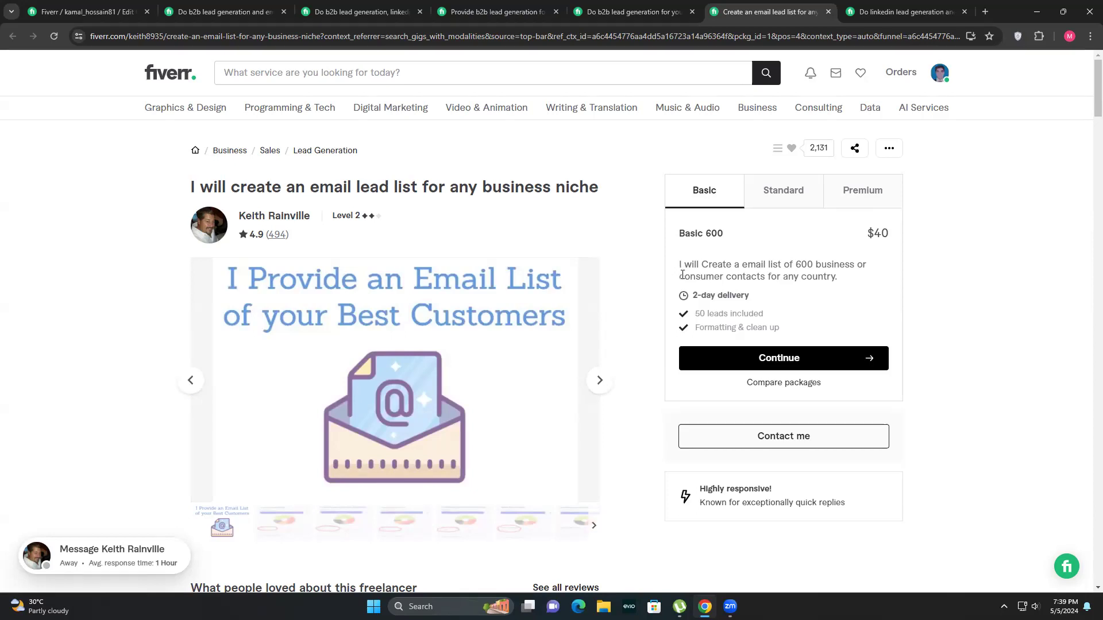
drag(789, 266, 846, 278)
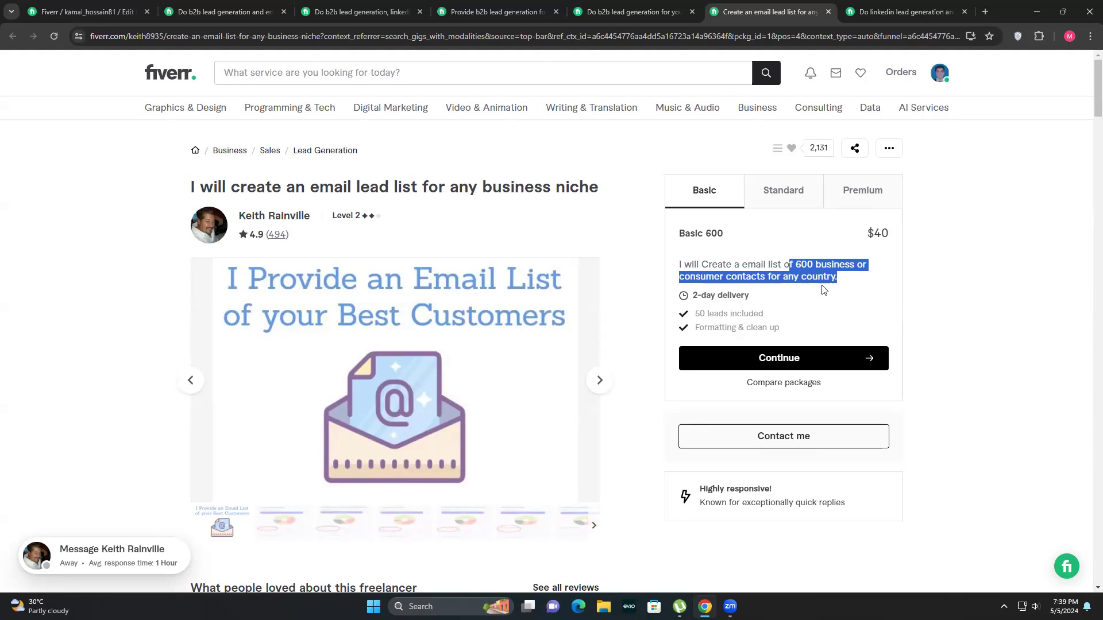
click(746, 339)
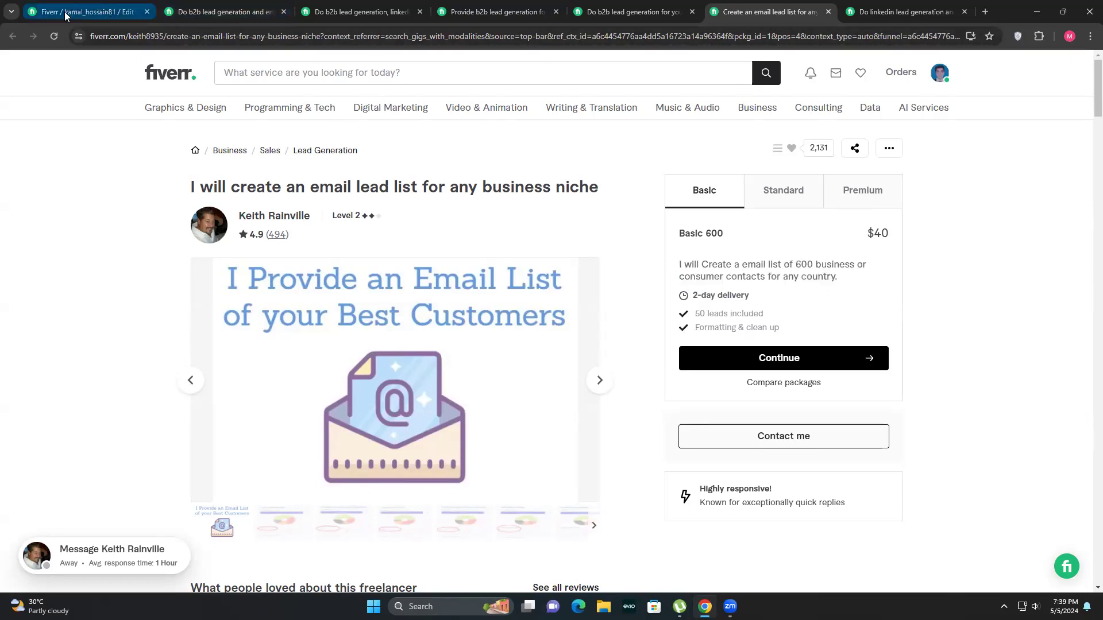
In the draft gig, describe the basic package as "I will provide 50 targeted email list with Name>Email>Phone Number>Location>Source etc".
key(ctrl+1)
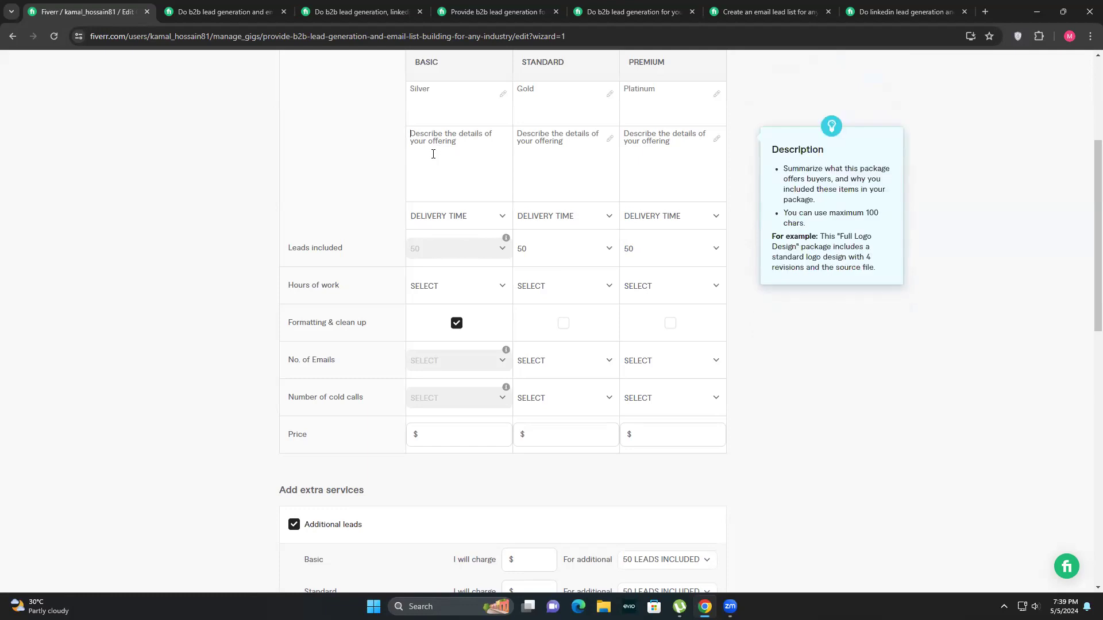
text(I will provide 50 targeted)
text(email list with a)
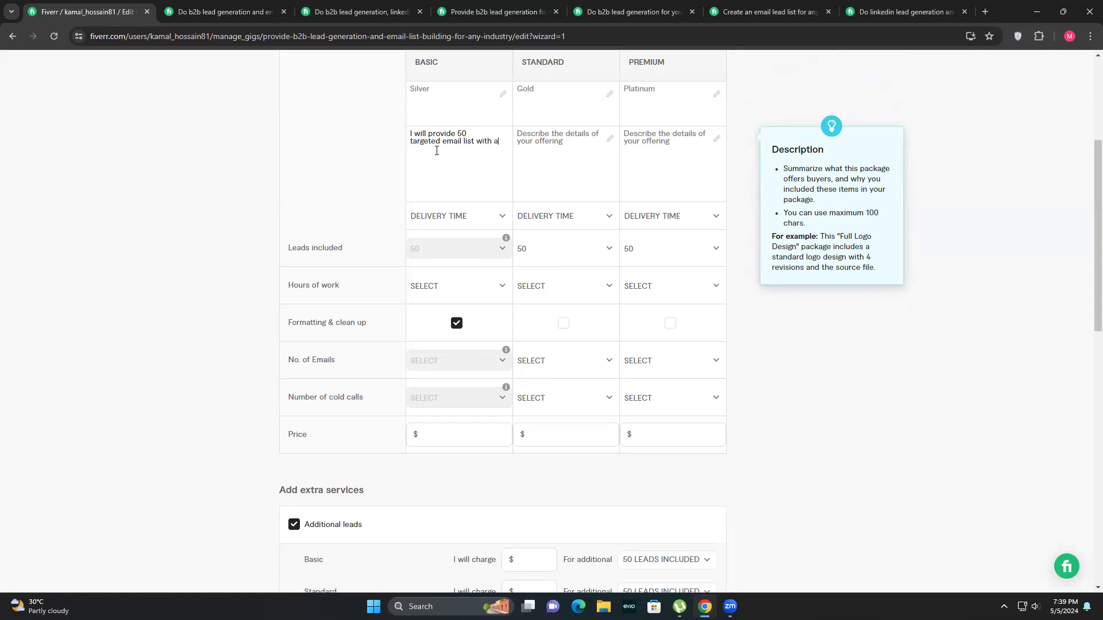
key(BackSpace)
text(Name Email>ph)
key(BackSpace)
key(BackSpace)
text(Phone Number>location>Sourc)
click(445, 154)
text(L)
key(Delete)
text(etc)
Copy the basic package's description into the standard and premium packages' descriptions.
drag(433, 166, 401, 140)
key(ctrl+c)
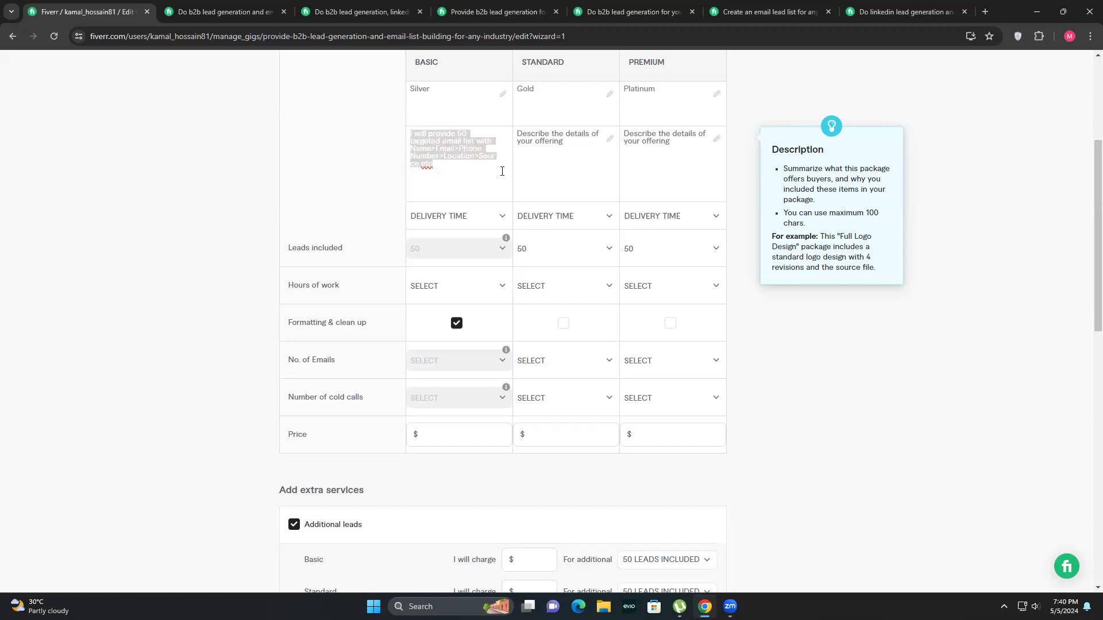
click(556, 138)
key(ctrl+v)
click(646, 141)
key(ctrl+v)
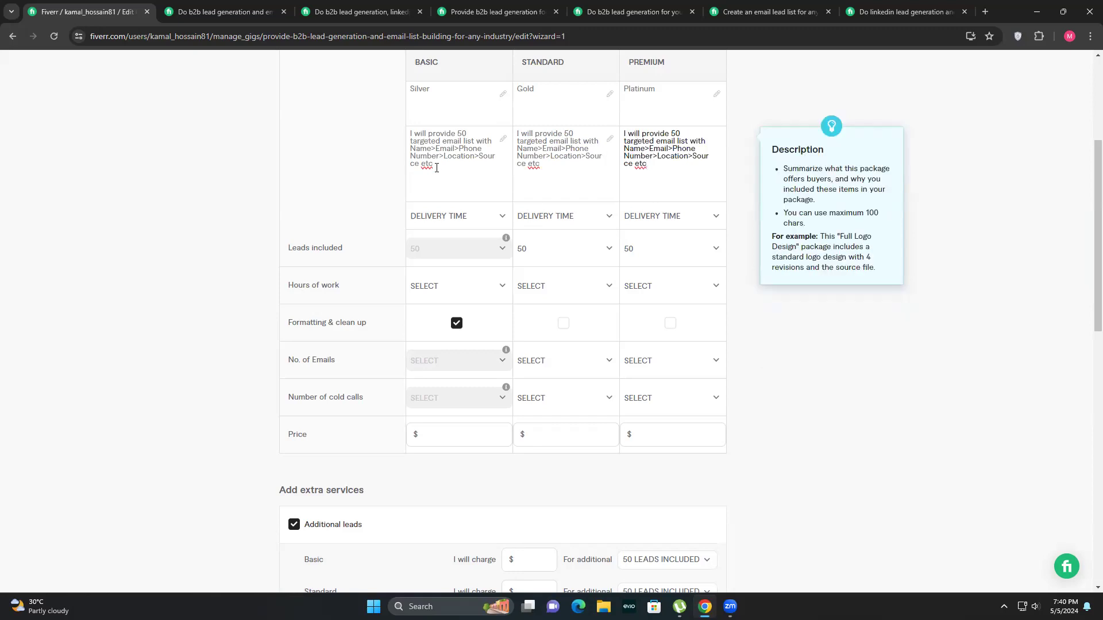
Change the number of targeted emails in the descriptions to 250 for the standard package and 500 for the premium package.
click(565, 134)
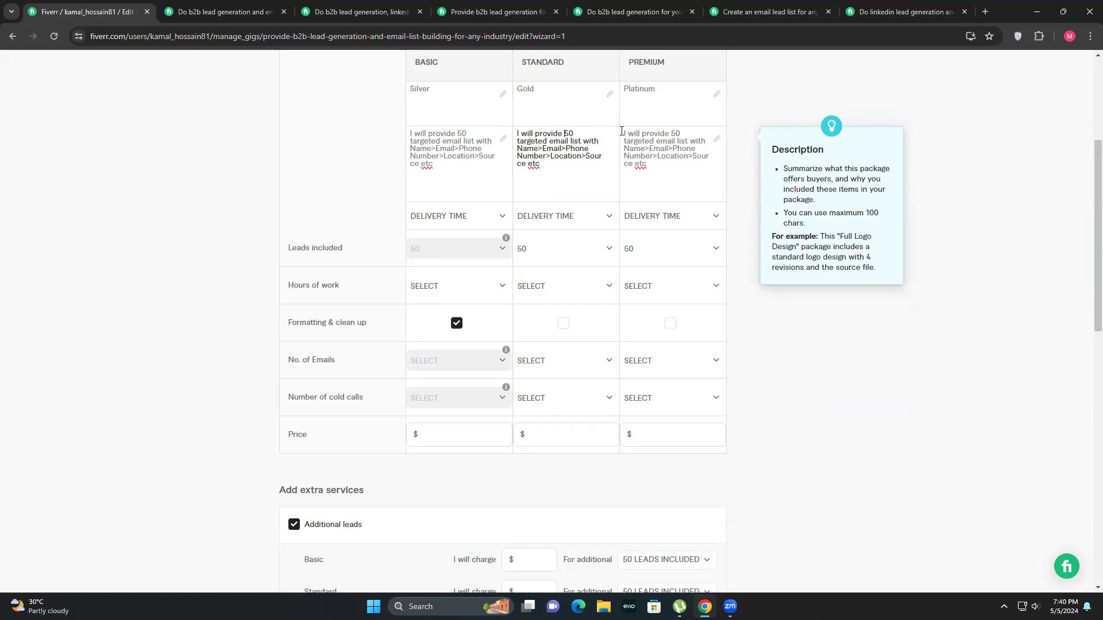
text(2)
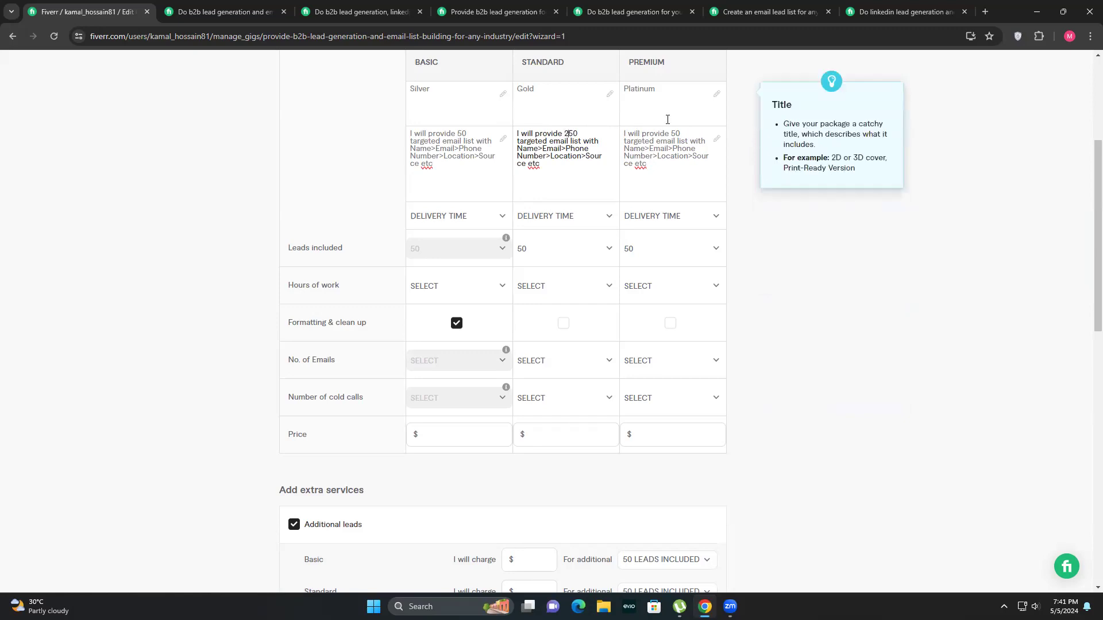
click(702, 136)
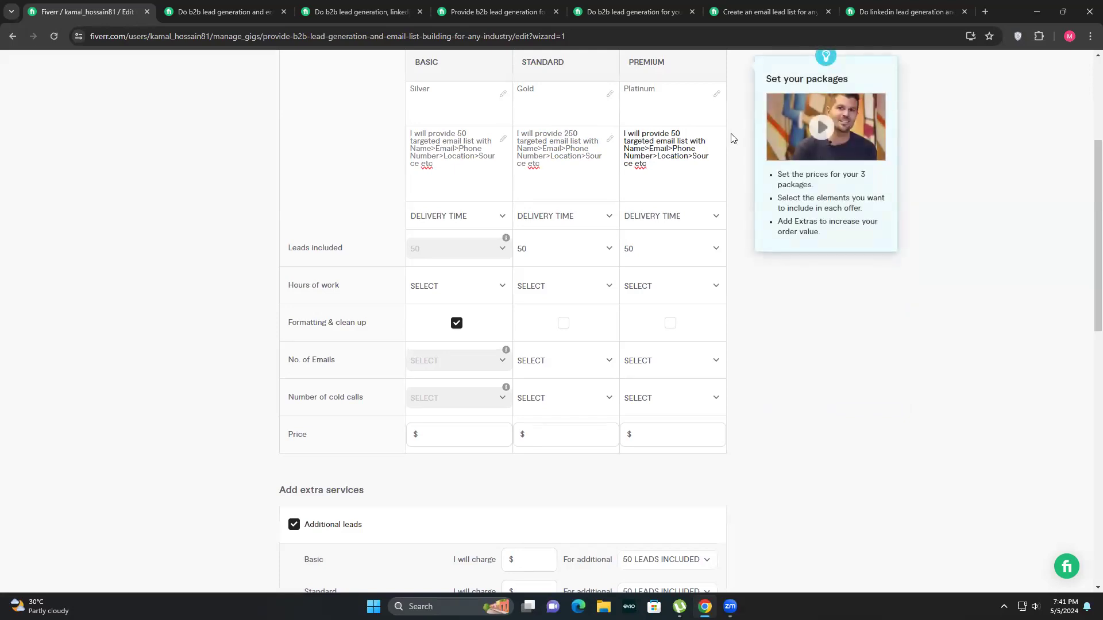
text(0)
click(673, 134)
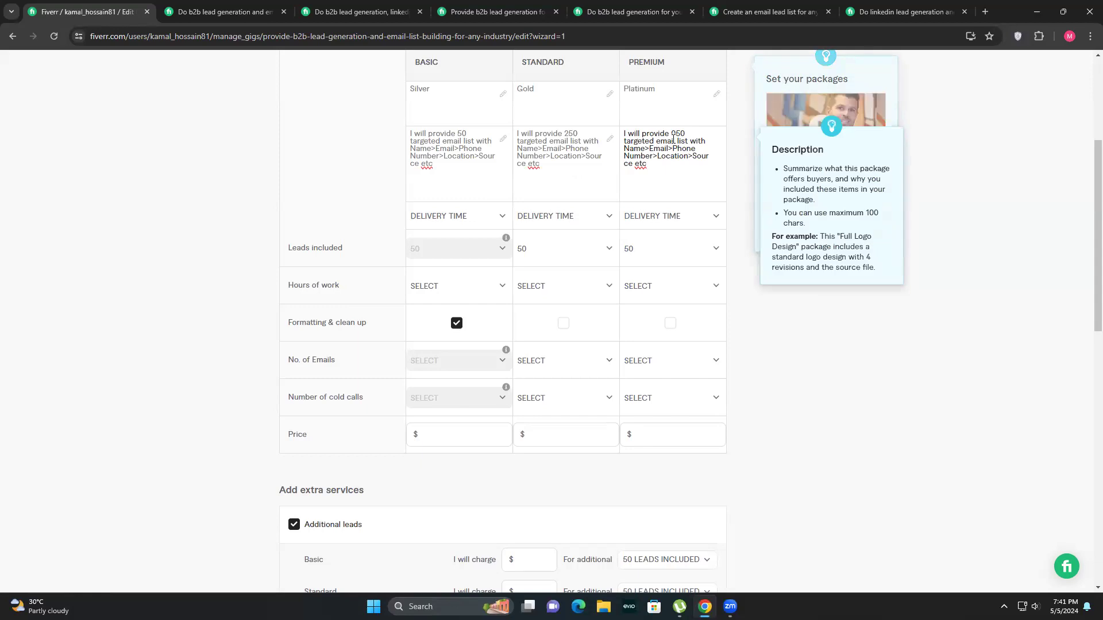
key(BackSpace)
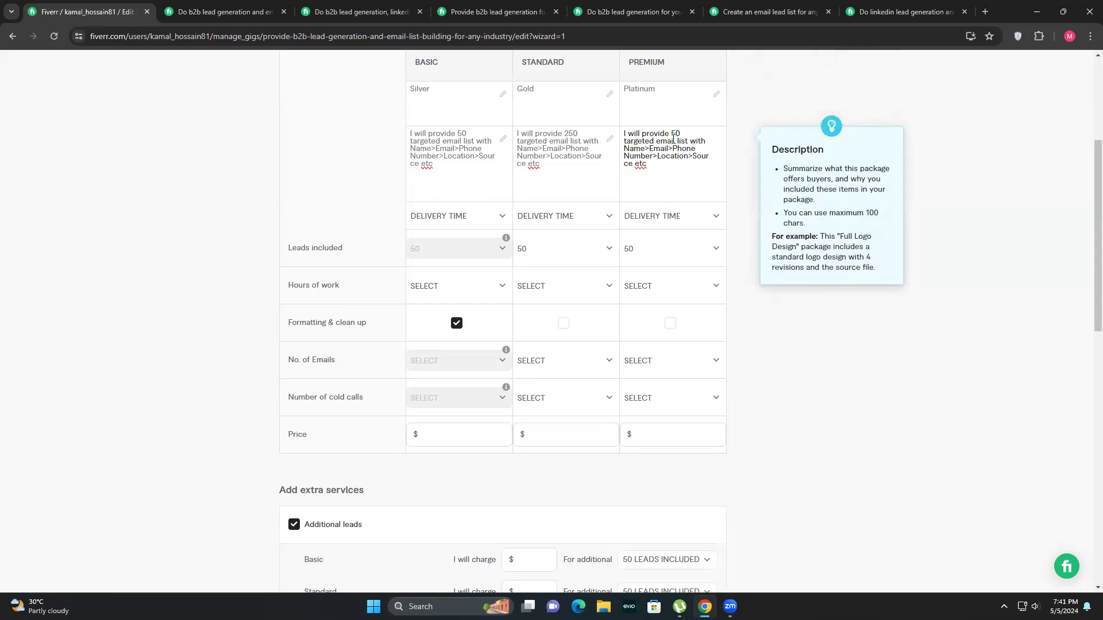
click(673, 138)
text(0)
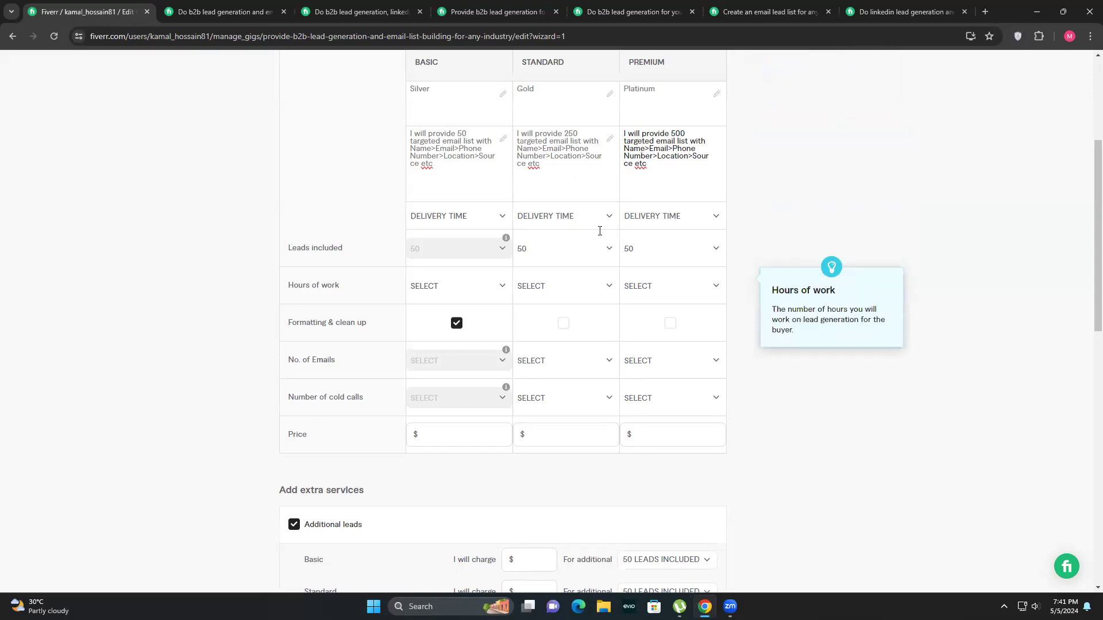
click(671, 149)
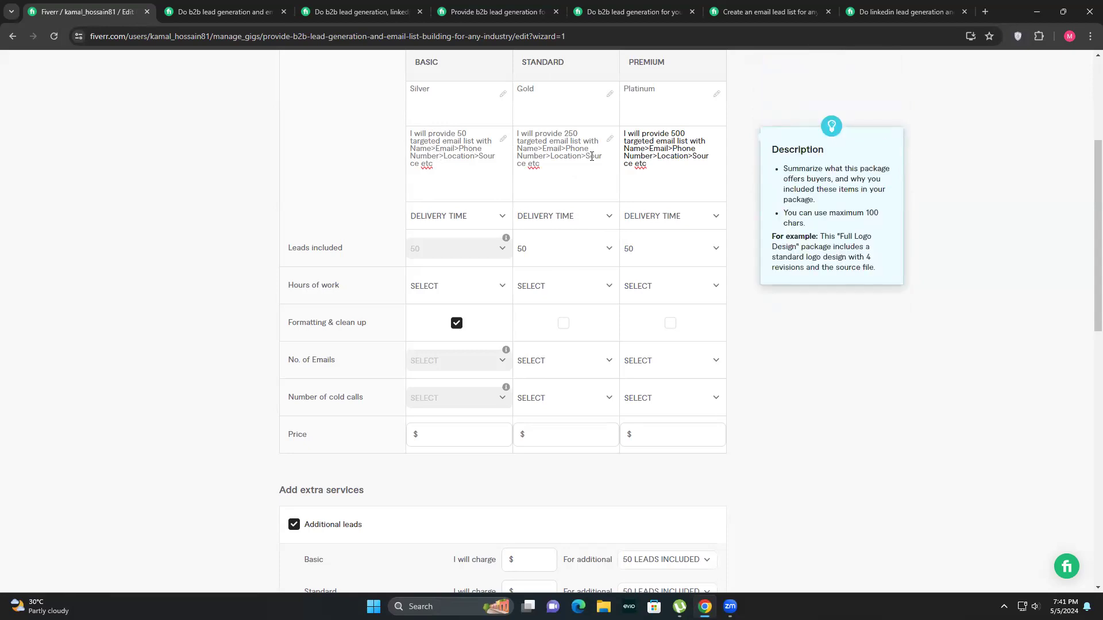
Set the delivery time to 1 day for basic, 2 days for standard and 3 days for premium.
click(456, 221)
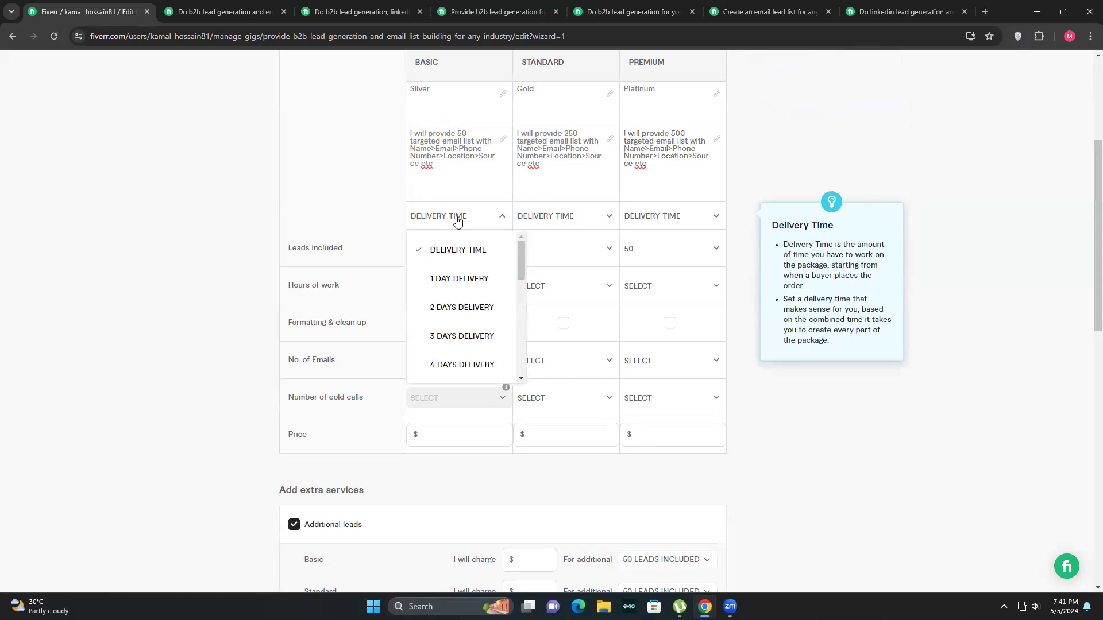
click(442, 280)
click(559, 221)
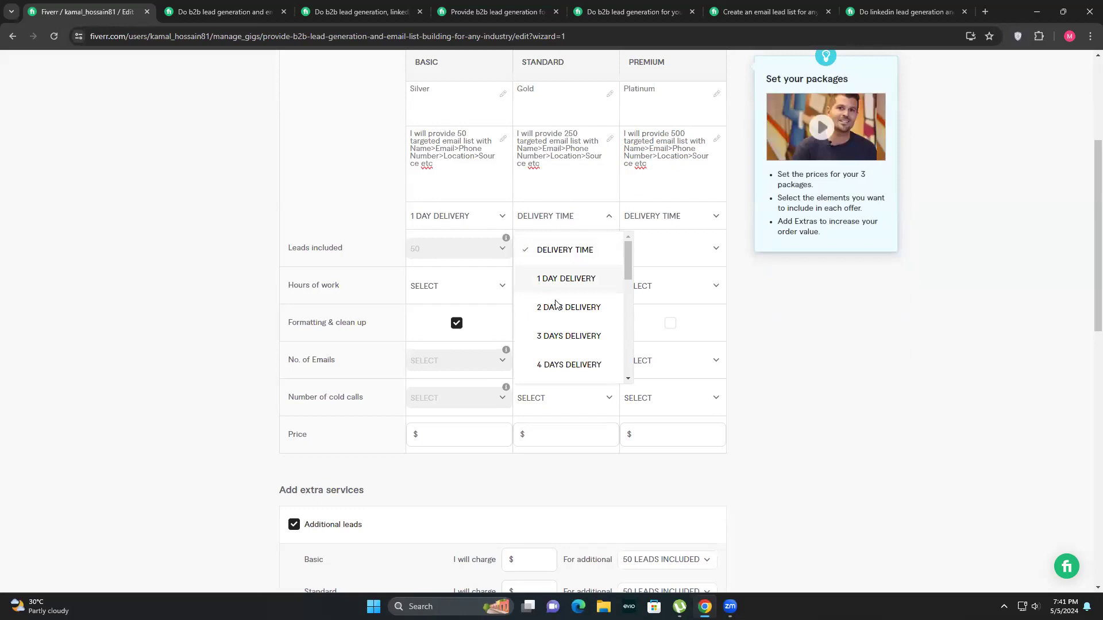
click(661, 217)
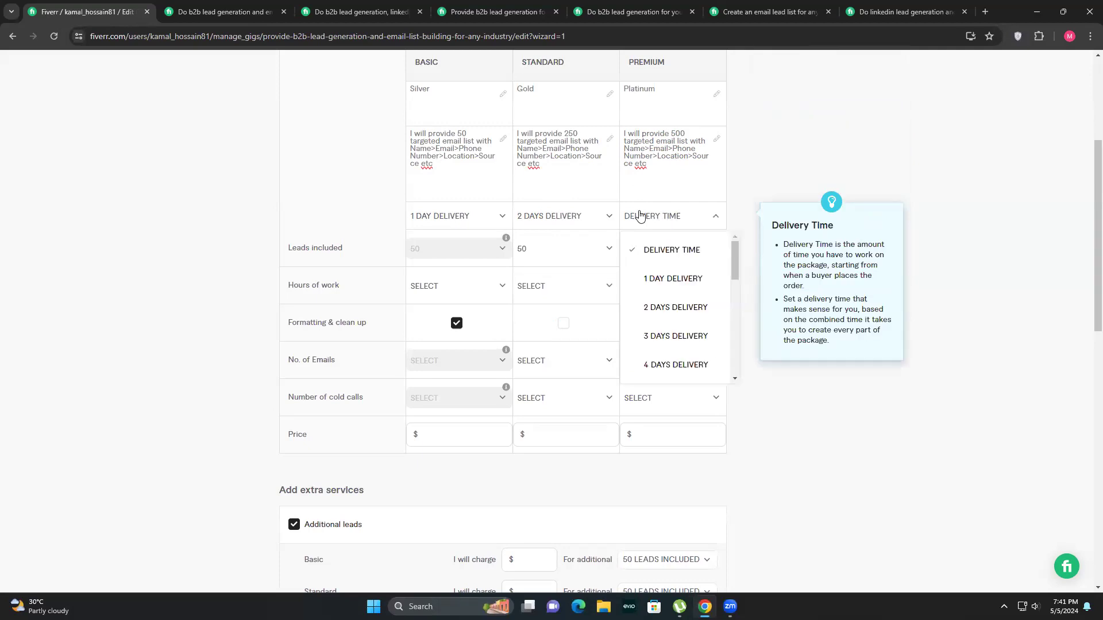
click(662, 337)
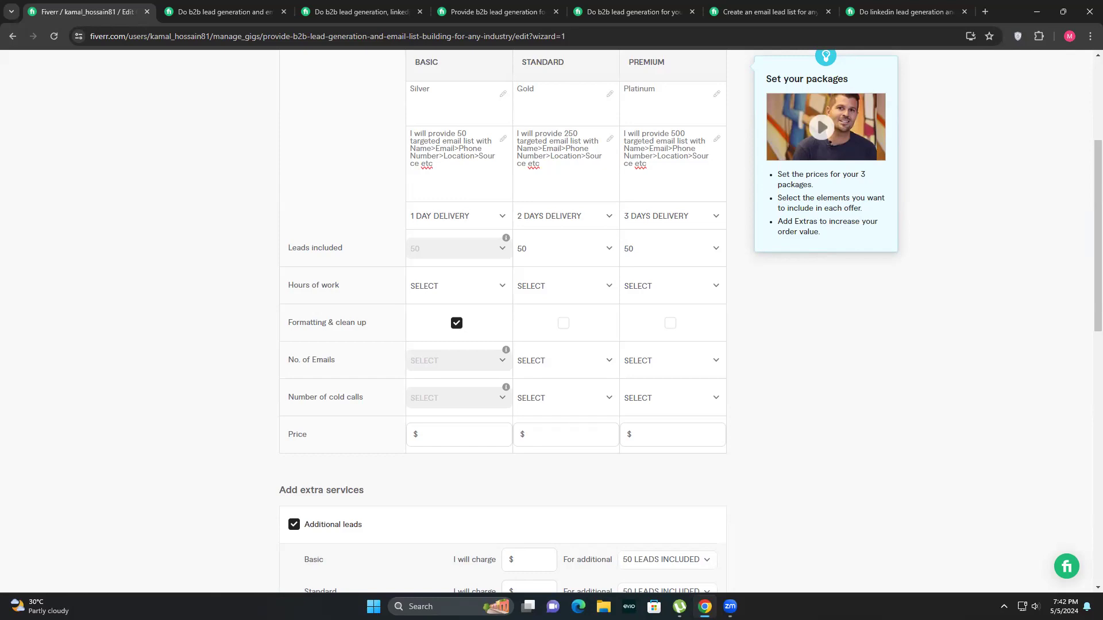
Set the leads included to 250 for the standard package and 500 for the premium package.
click(541, 251)
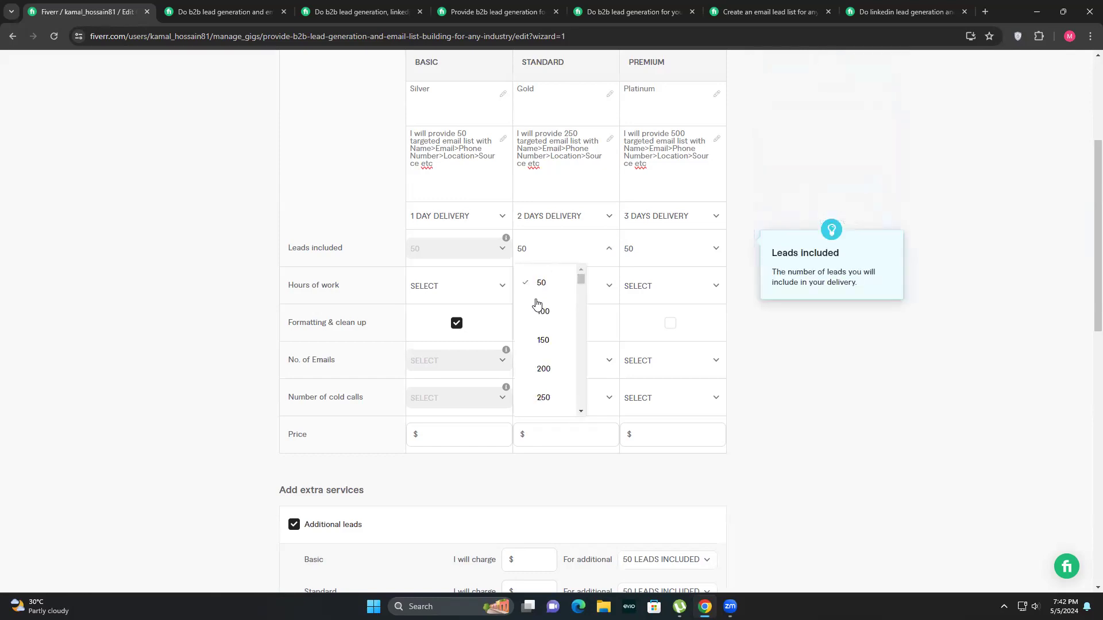
key(Down)
key(Return)
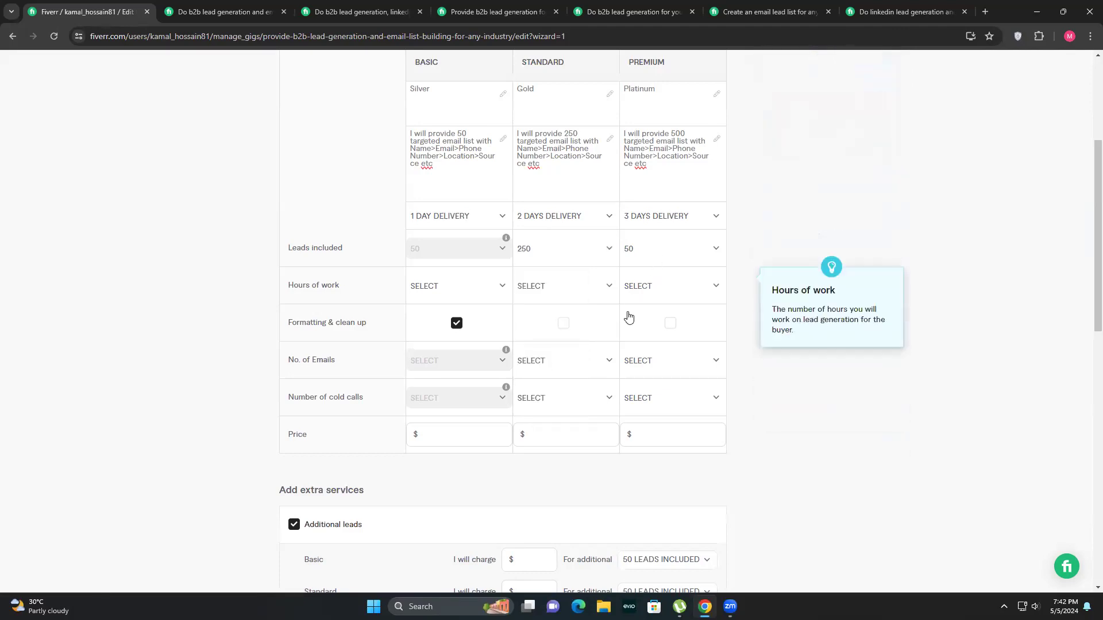
click(660, 251)
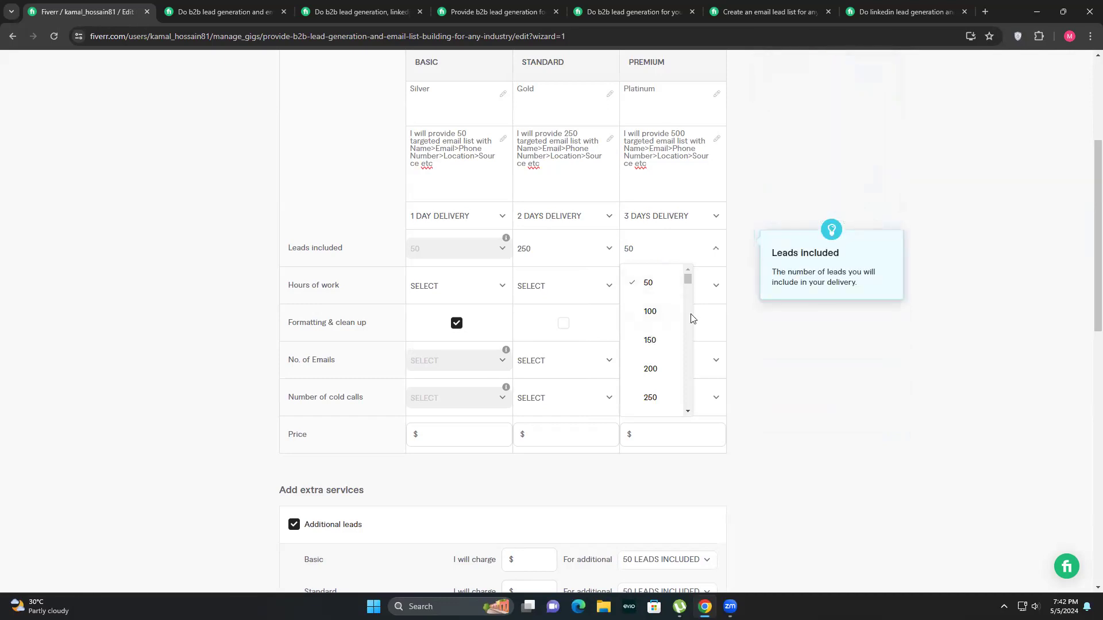
scroll(660, 311, down, 3)
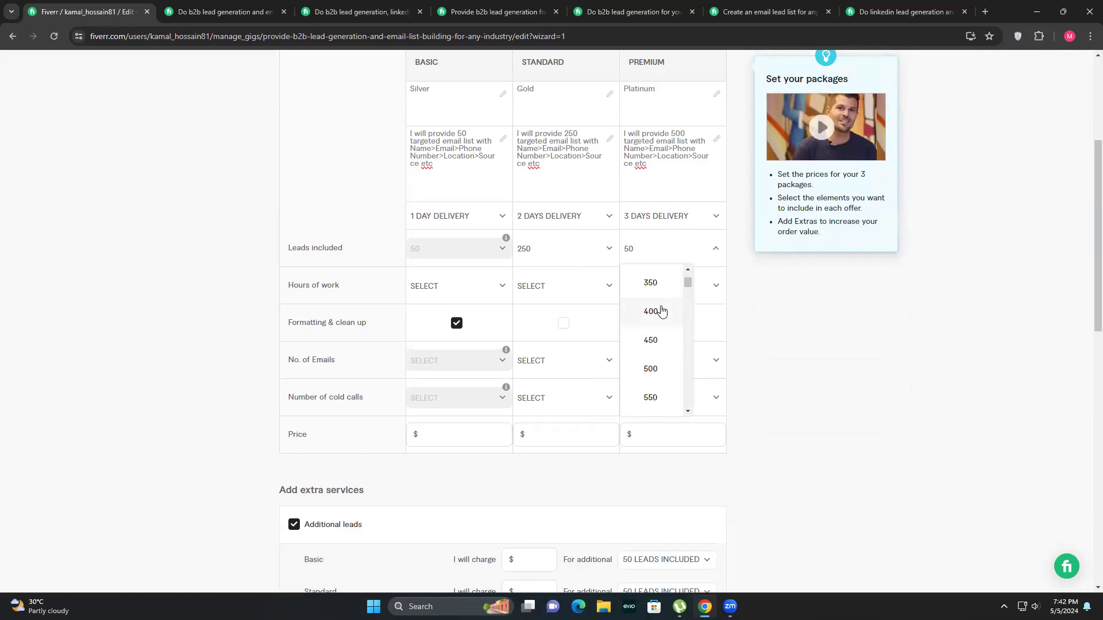
click(653, 371)
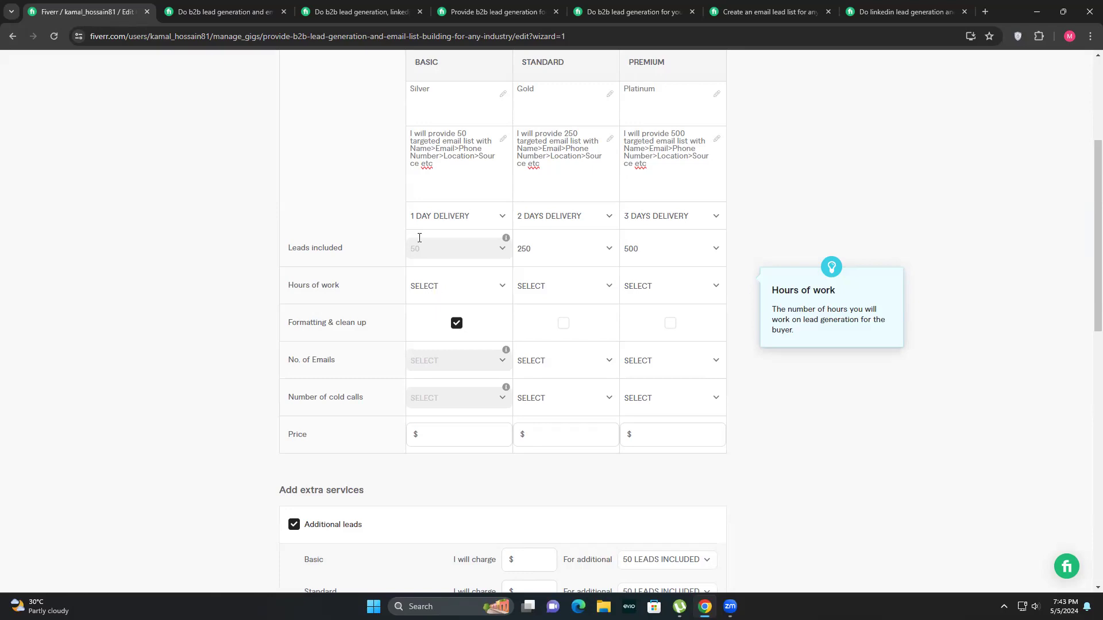
Set the hours of work to 2 for basic, 5 for standard and 8 for premium.
click(440, 293)
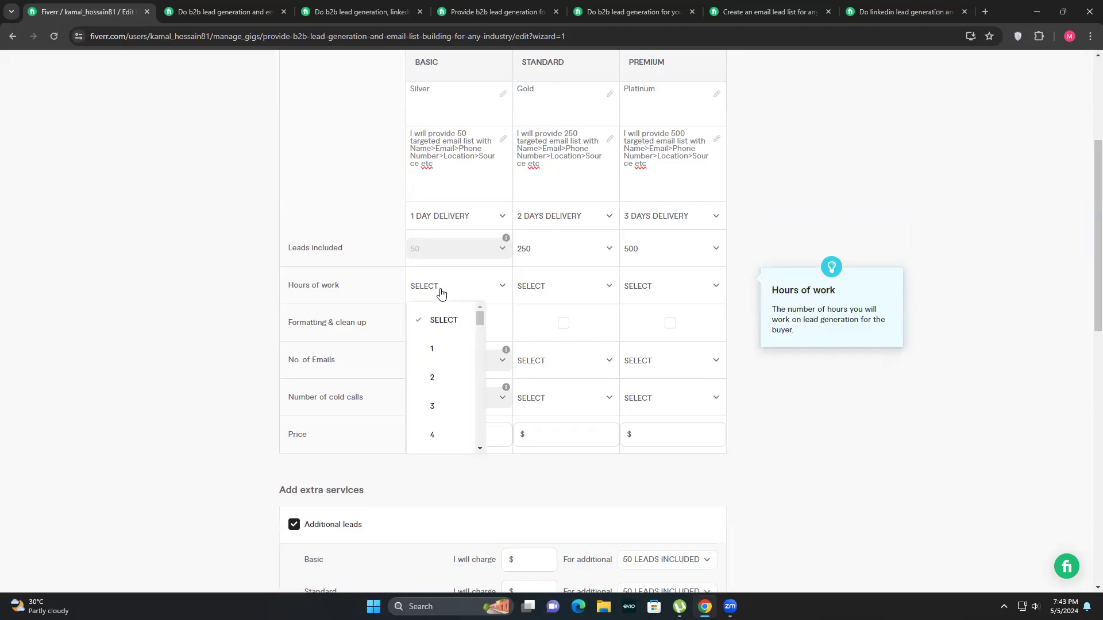
click(432, 377)
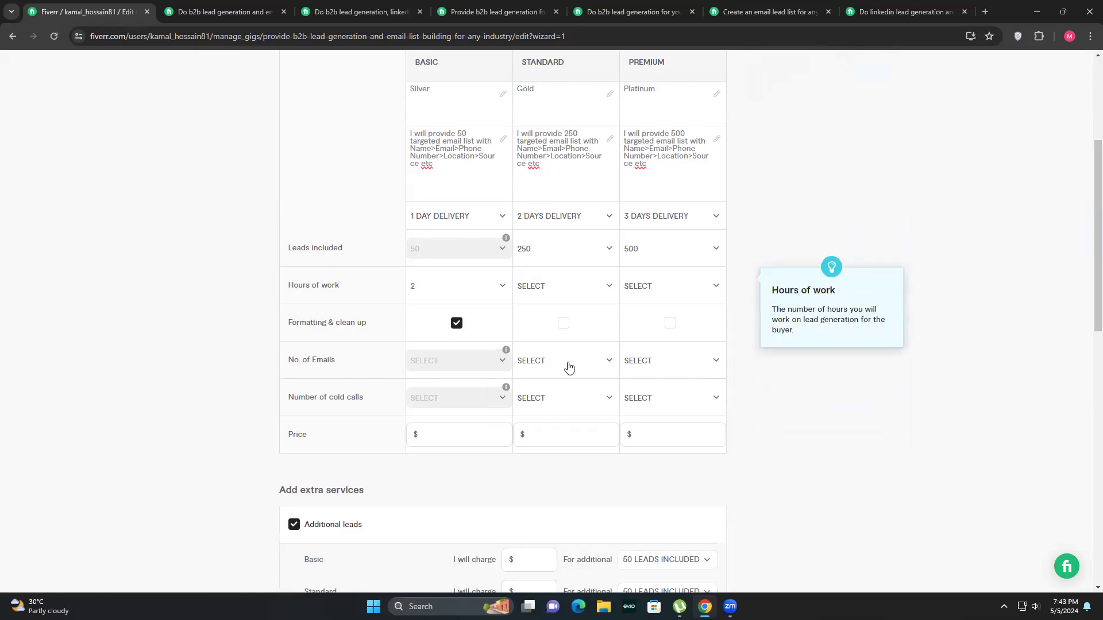
click(565, 286)
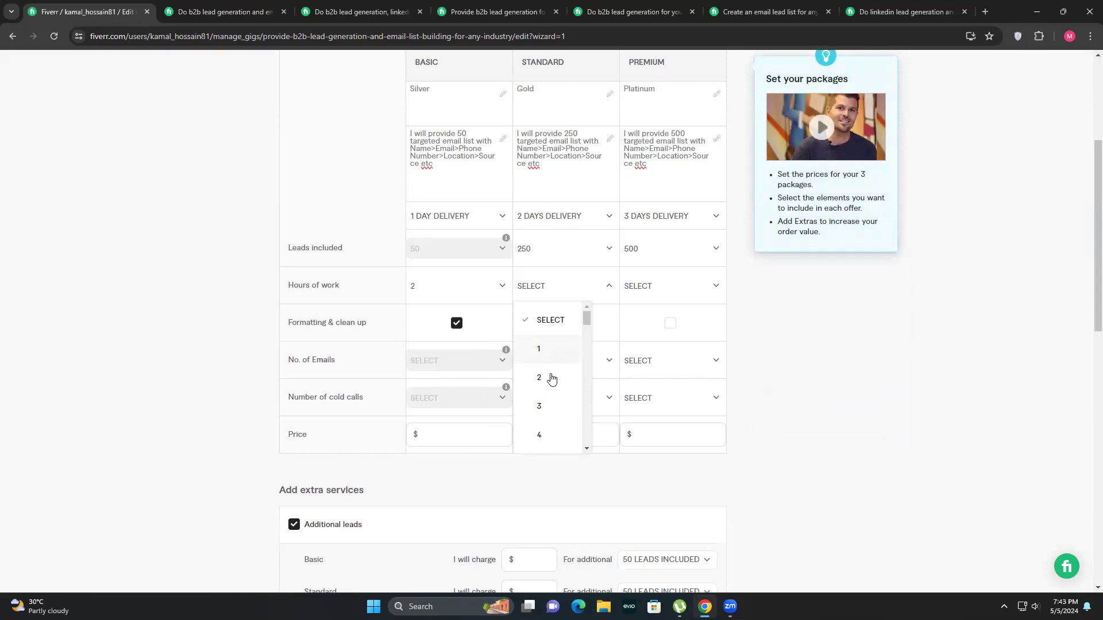
scroll(541, 434, down, 2)
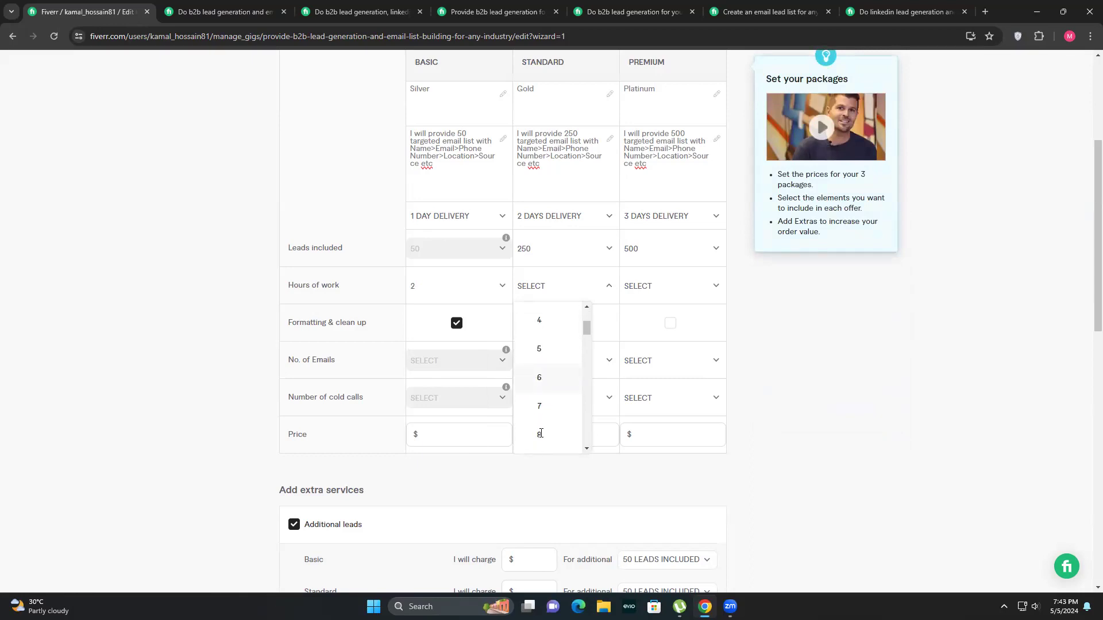
click(541, 434)
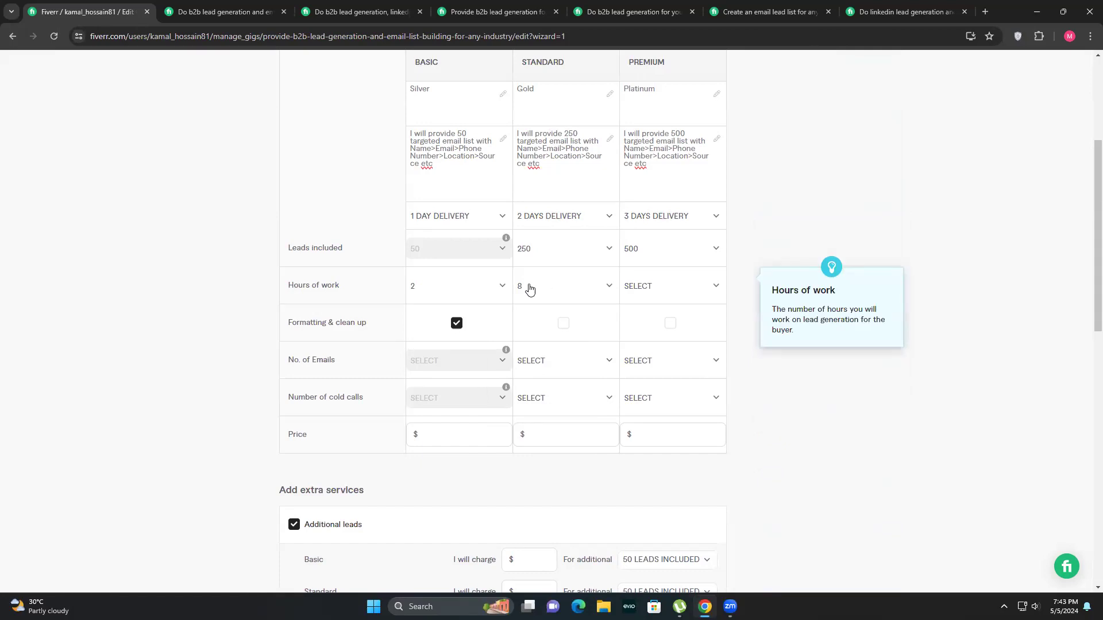
click(564, 287)
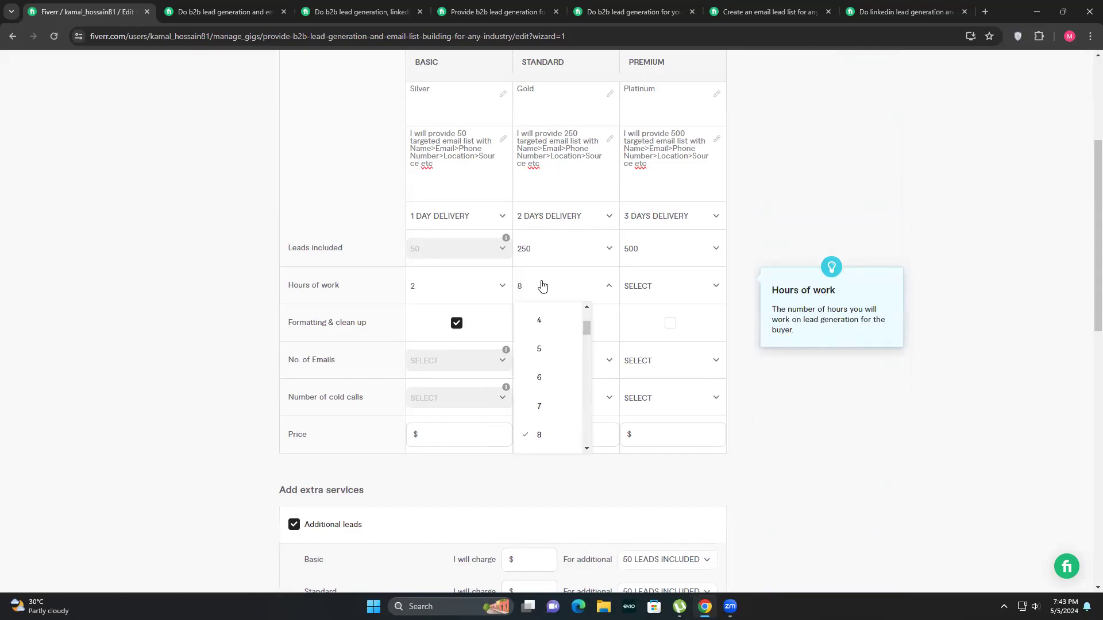
click(545, 342)
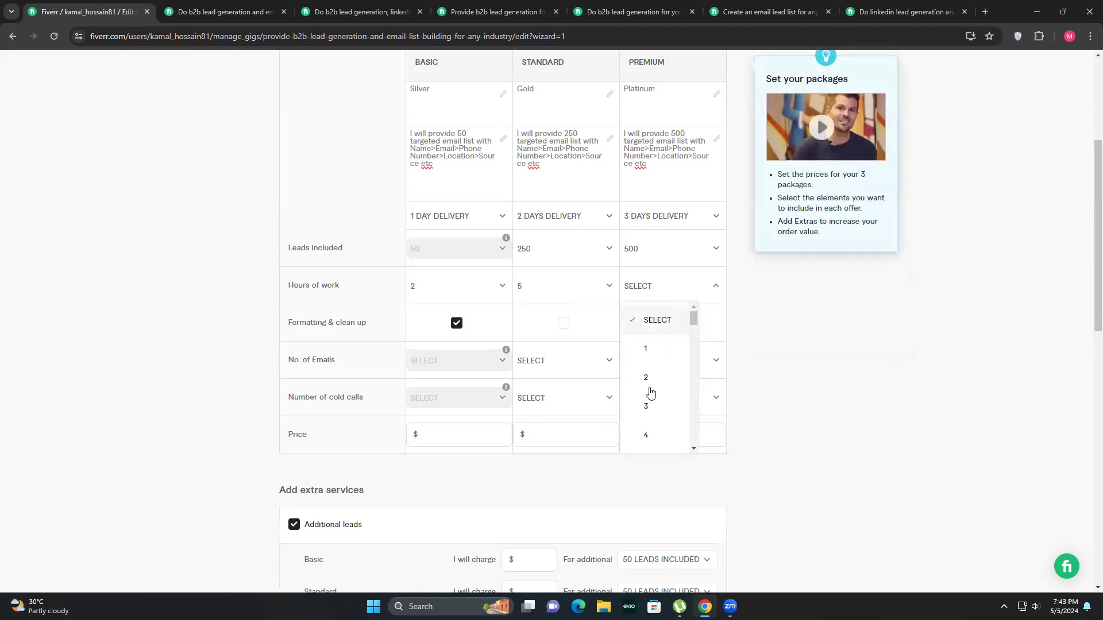
scroll(652, 391, down, 2)
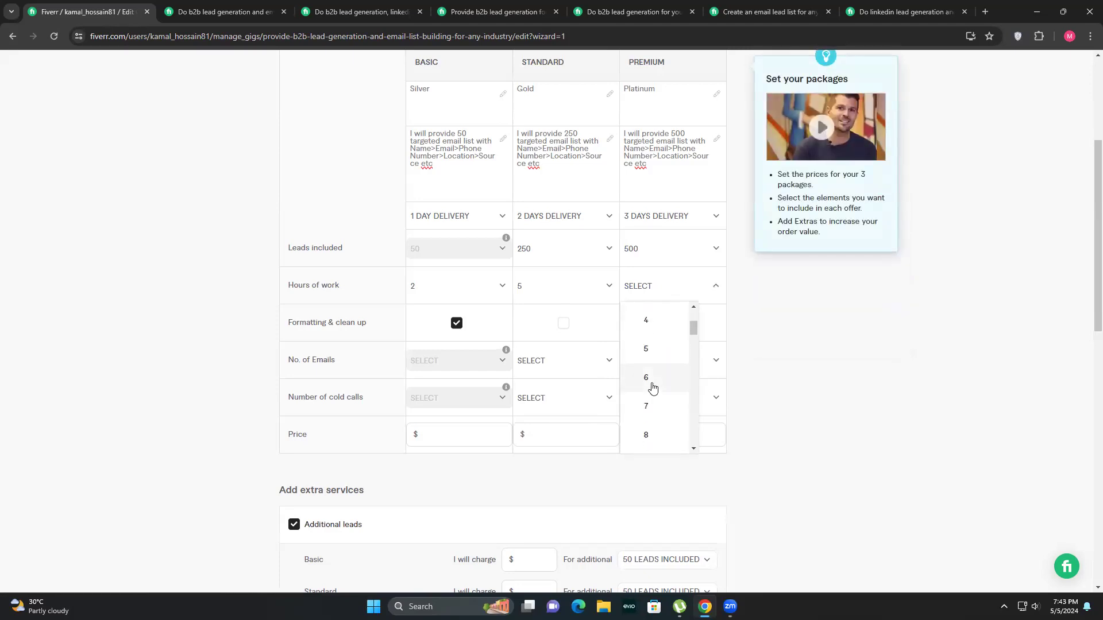
click(644, 434)
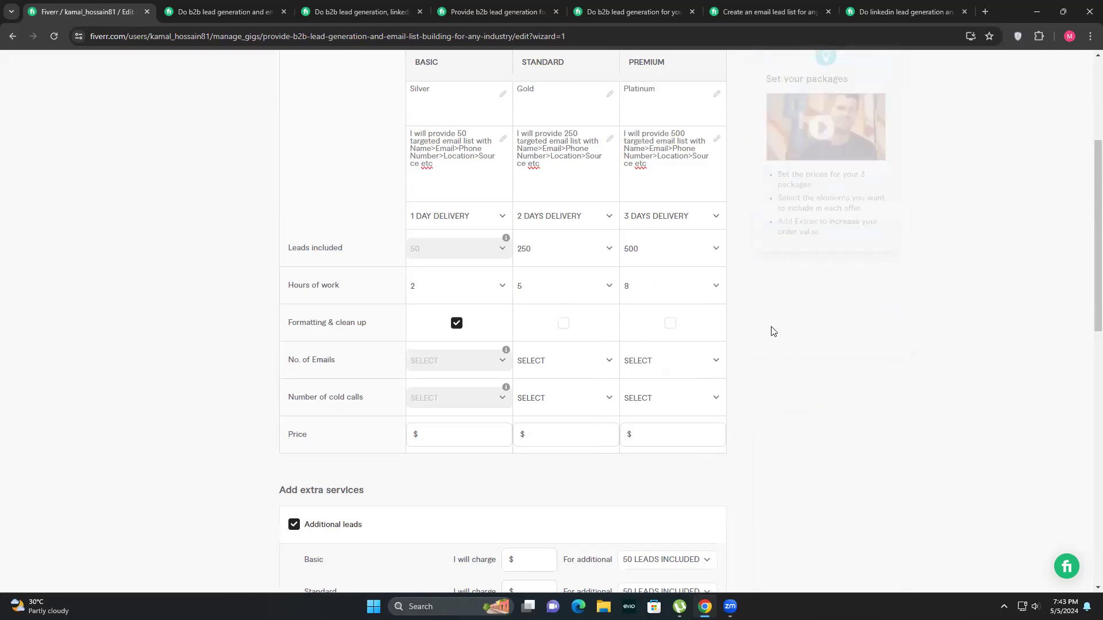
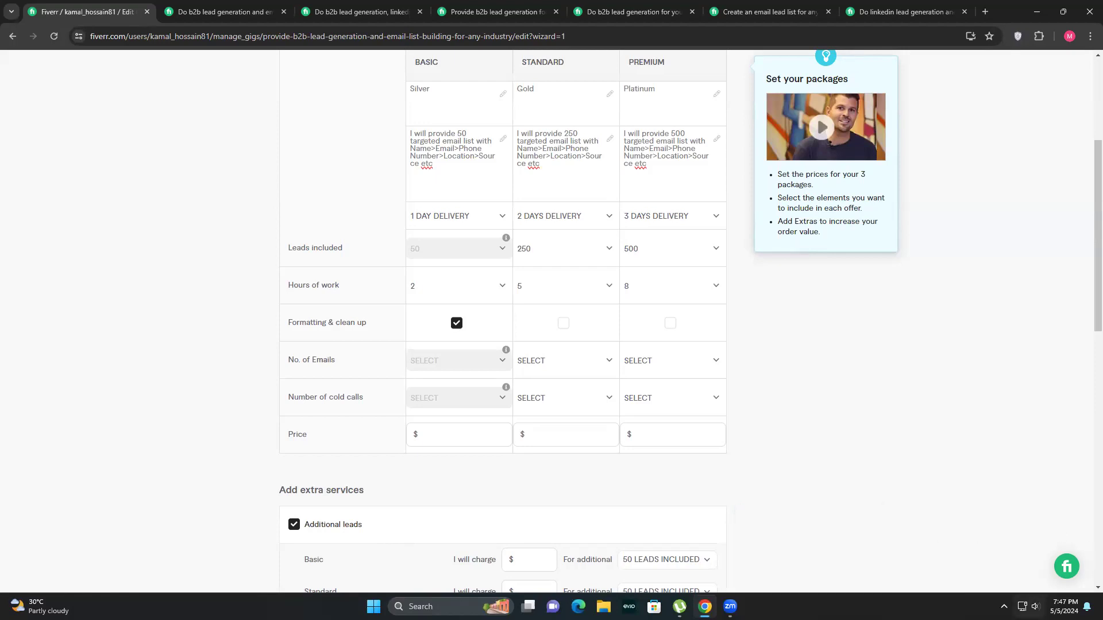
Raise the computer's sound volume slightly.
click(1035, 607)
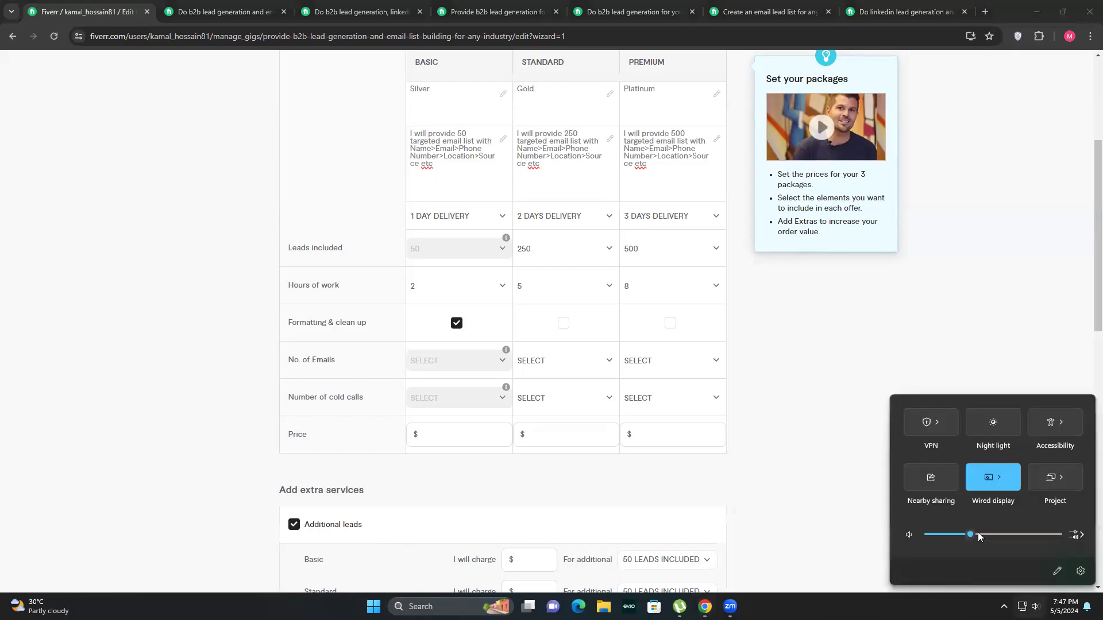
click(977, 535)
click(1035, 607)
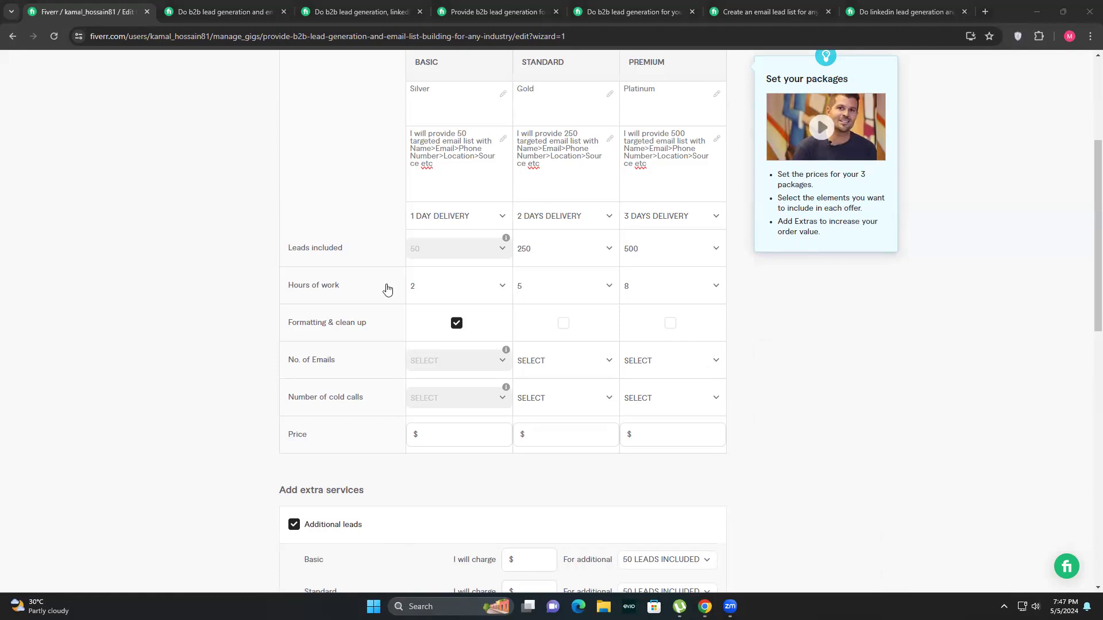
Include formatting and clean up in the standard and premium packages.
mouse_move(419, 287)
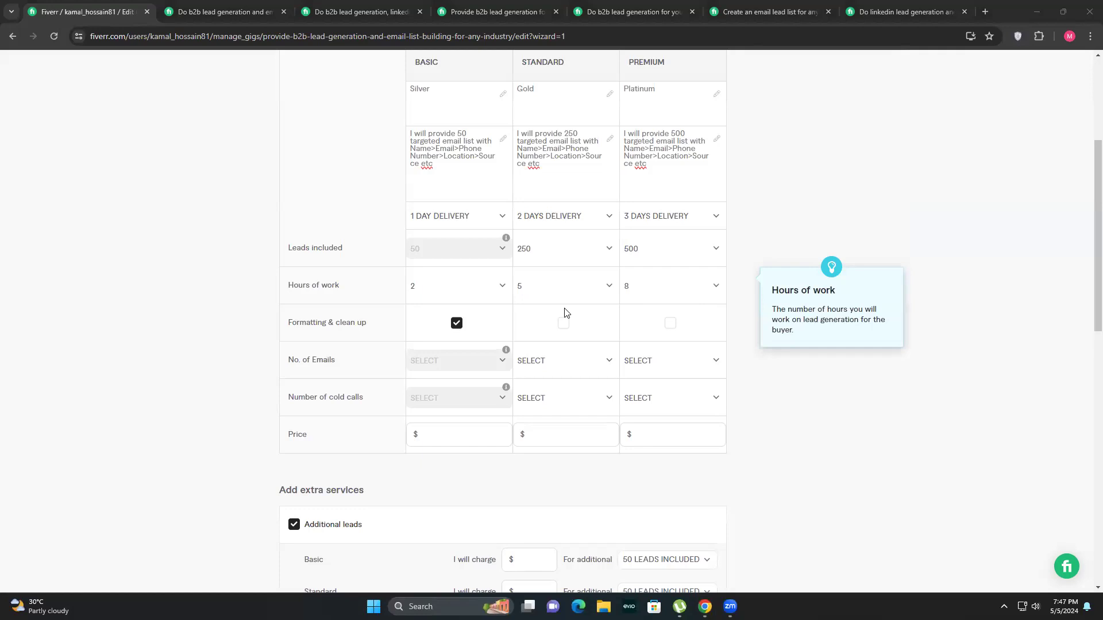
mouse_move(663, 330)
click(655, 324)
click(560, 329)
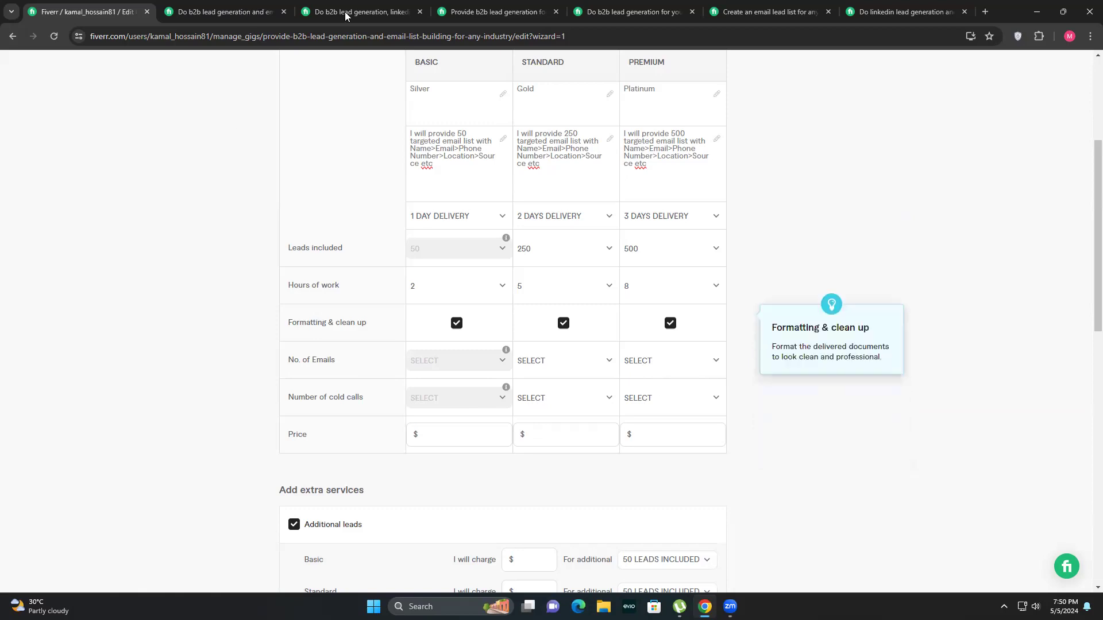
Compare the package prices and contents of the competing lead generation gigs.
key(ctrl+Tab)
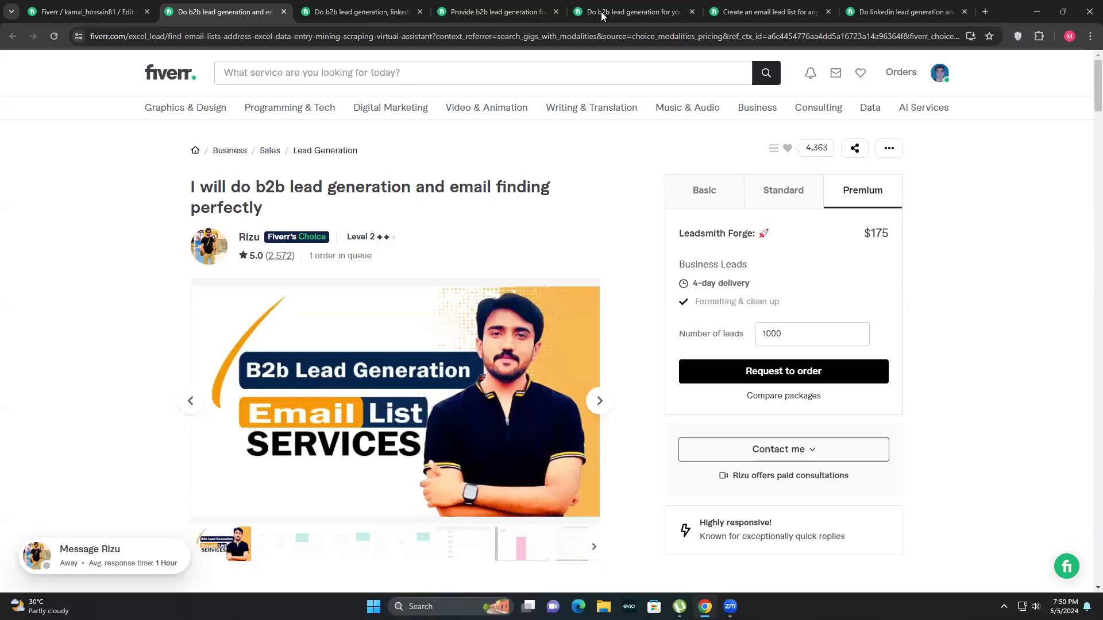
key(ctrl+Tab)
key(ctrl+Tab)
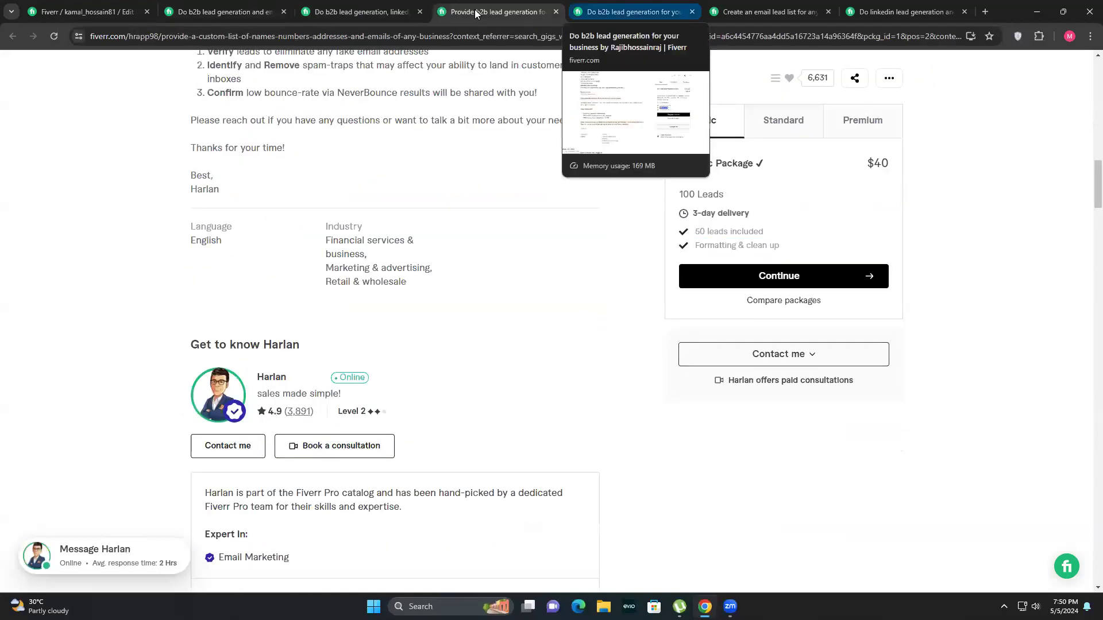
click(636, 12)
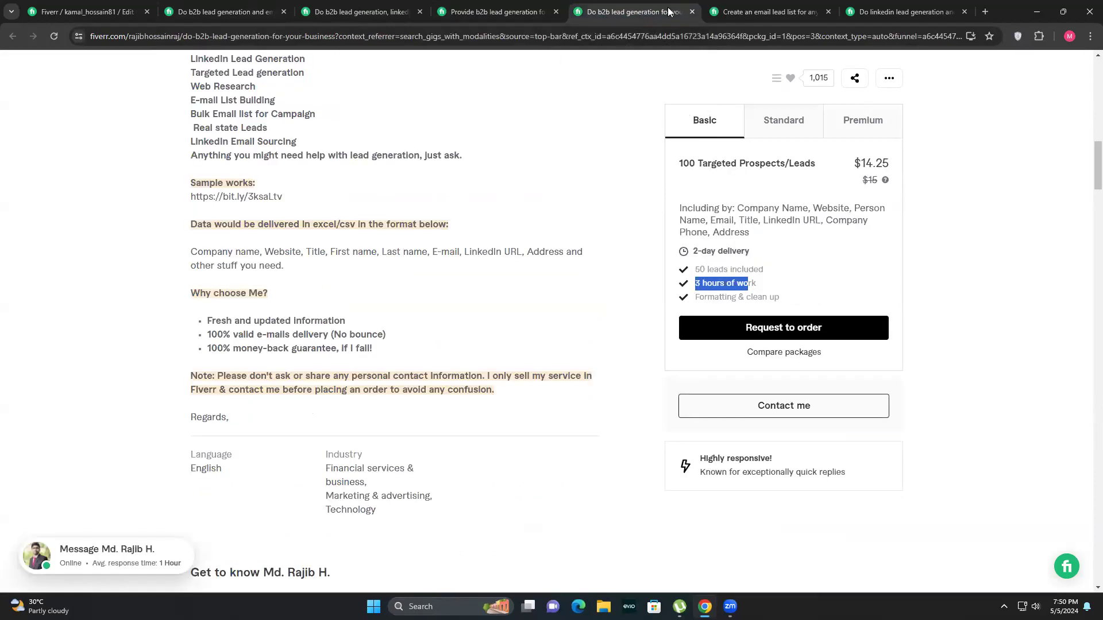
click(740, 13)
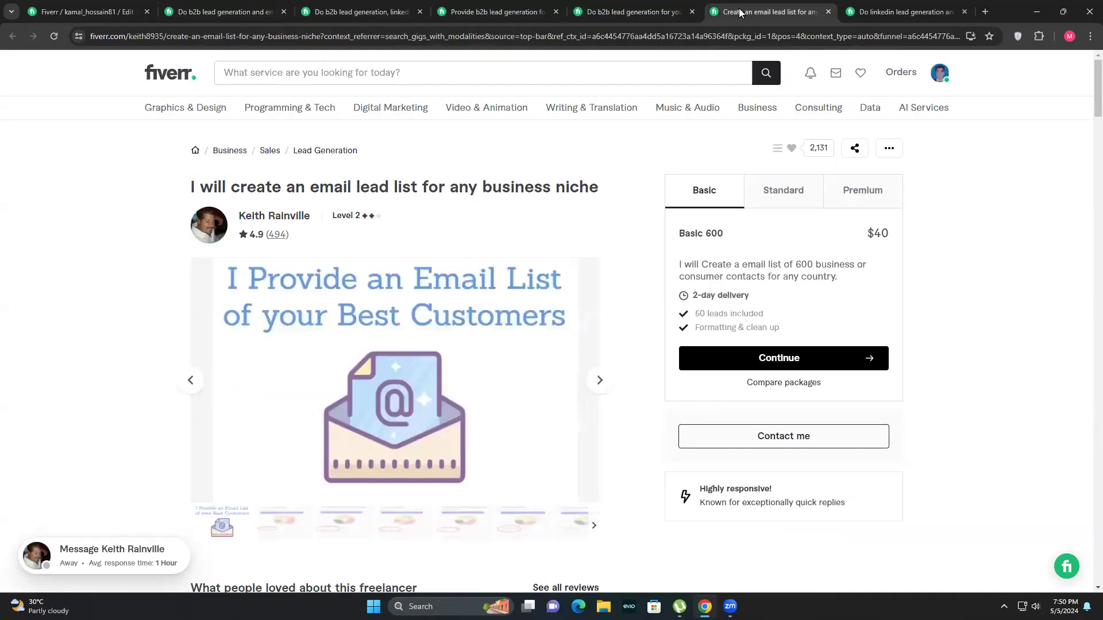
click(902, 14)
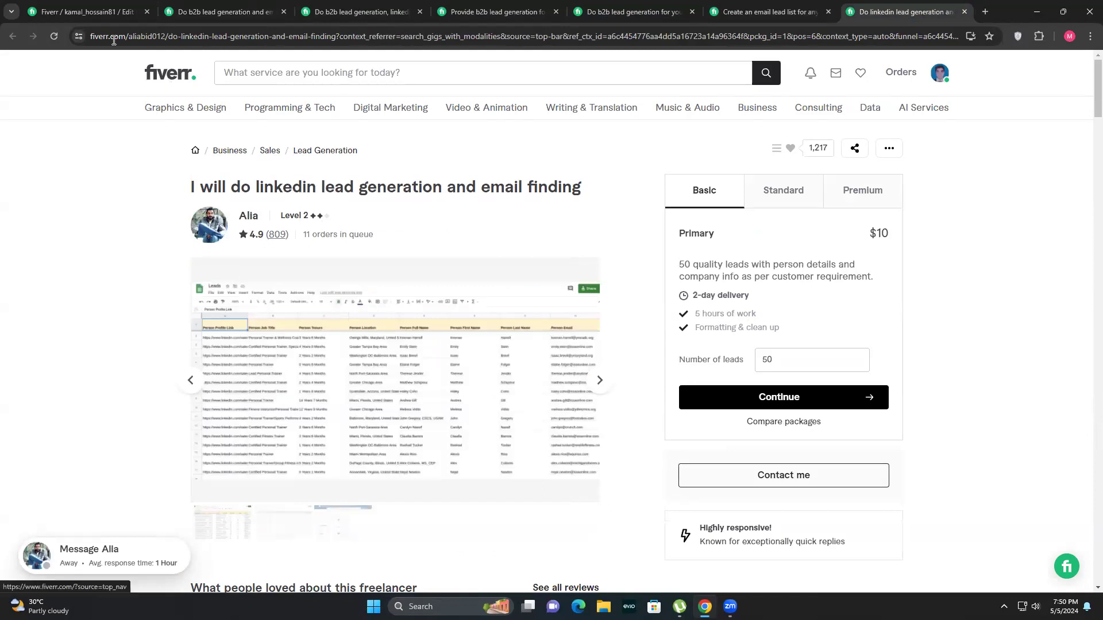
Price the packages in the gig form at $10 for basic, $20 for standard and $50 for premium.
click(61, 9)
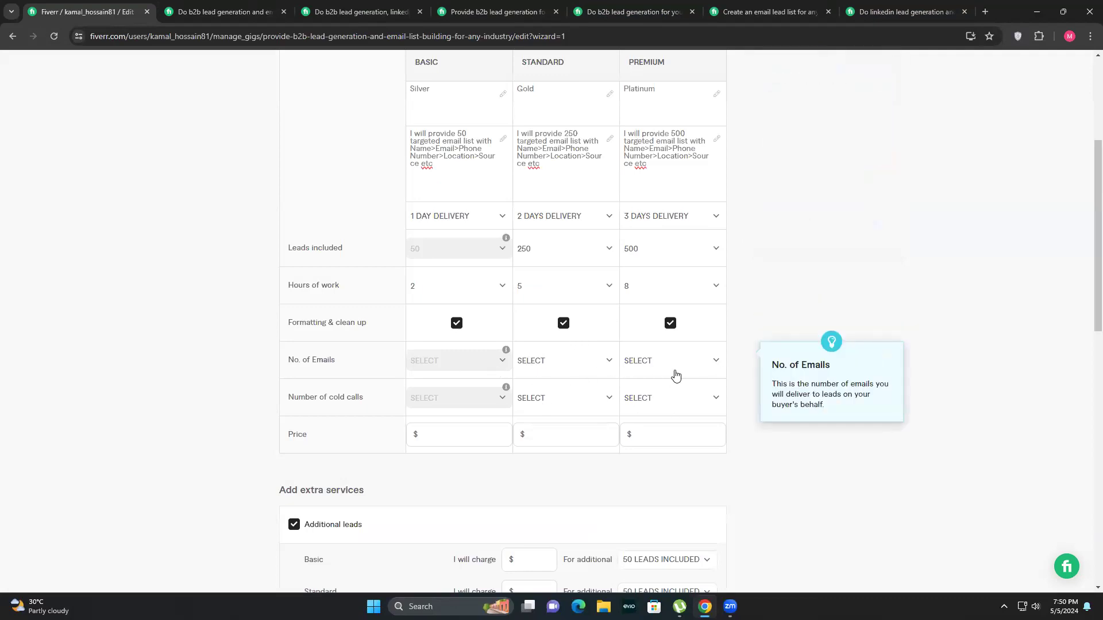
click(445, 436)
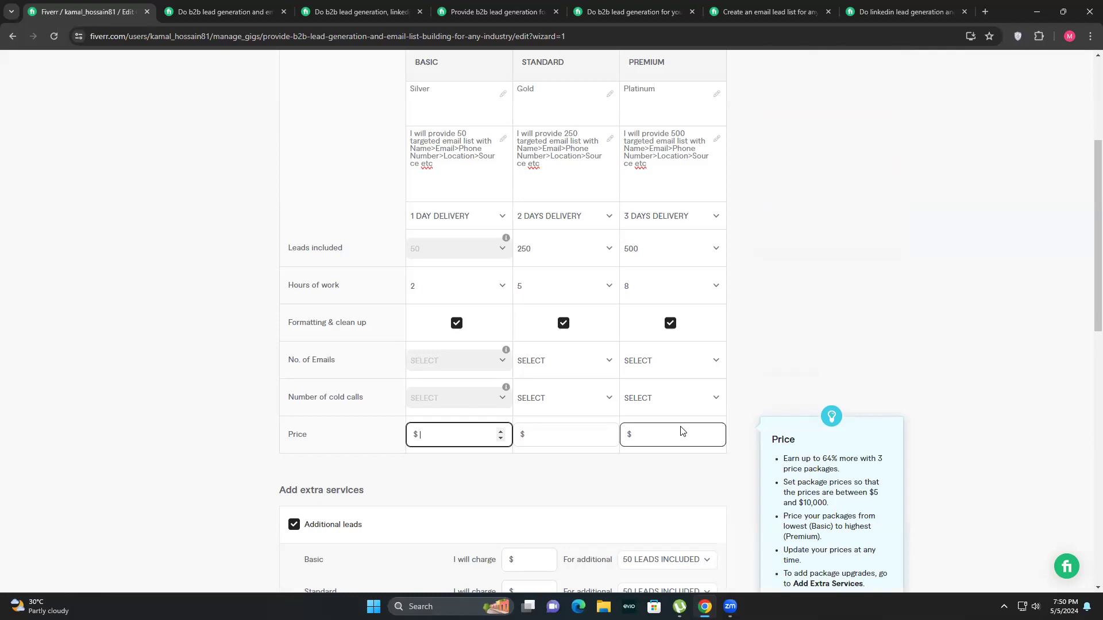
text(10)
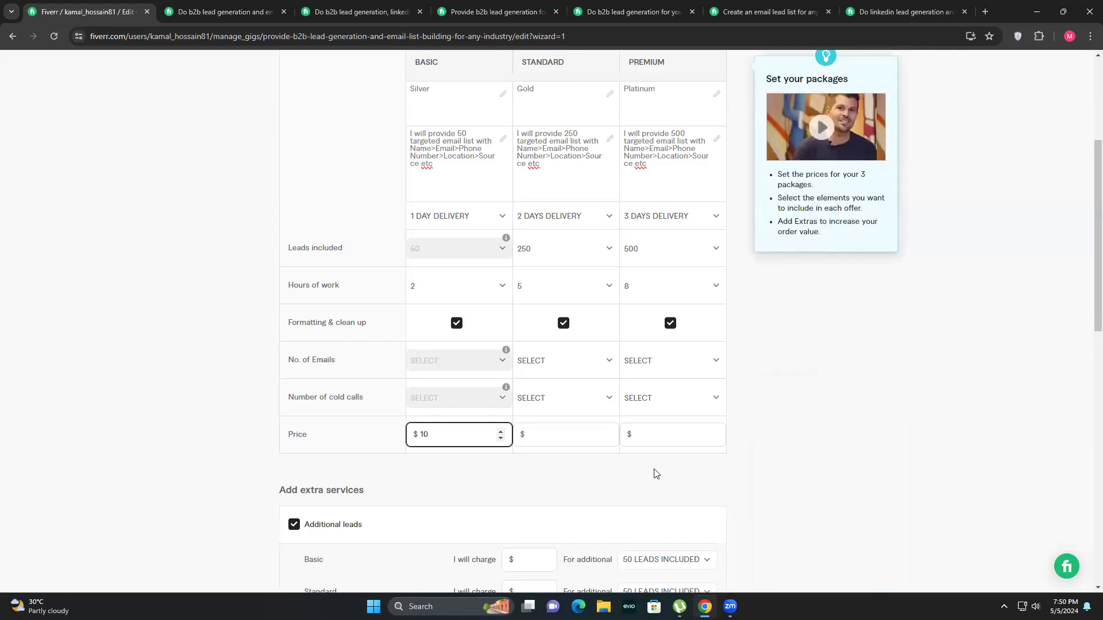
click(534, 435)
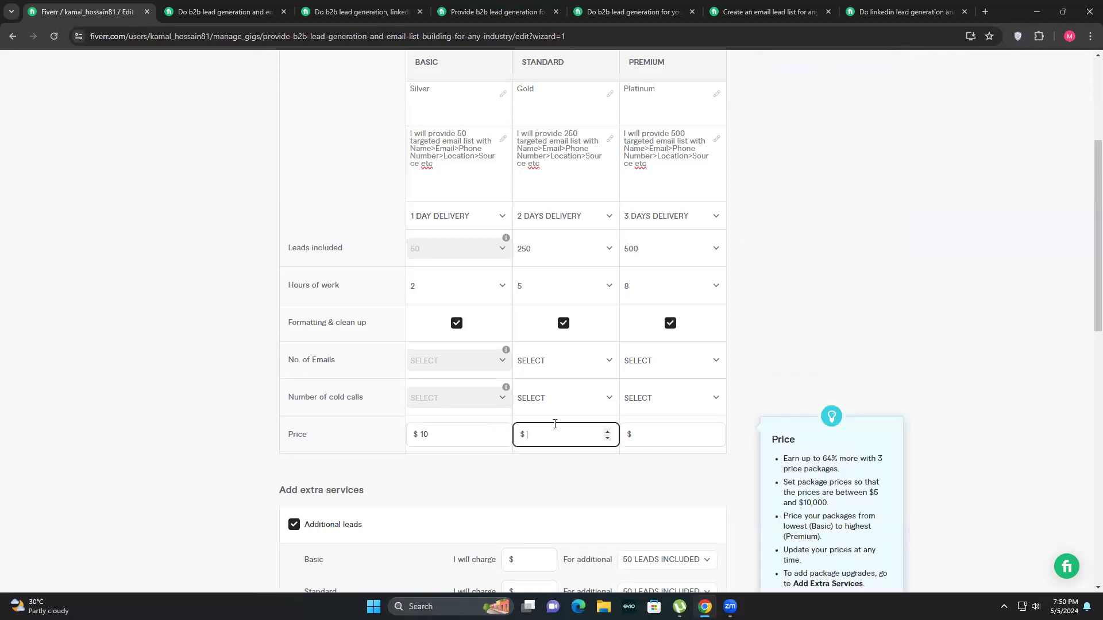
text(25)
click(673, 432)
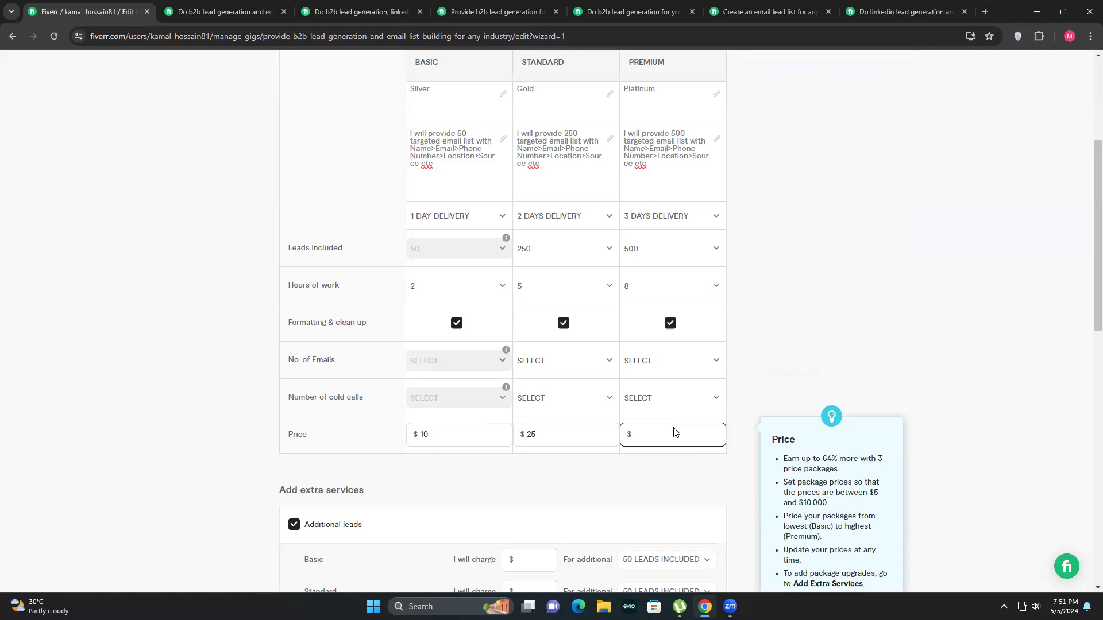
click(948, 433)
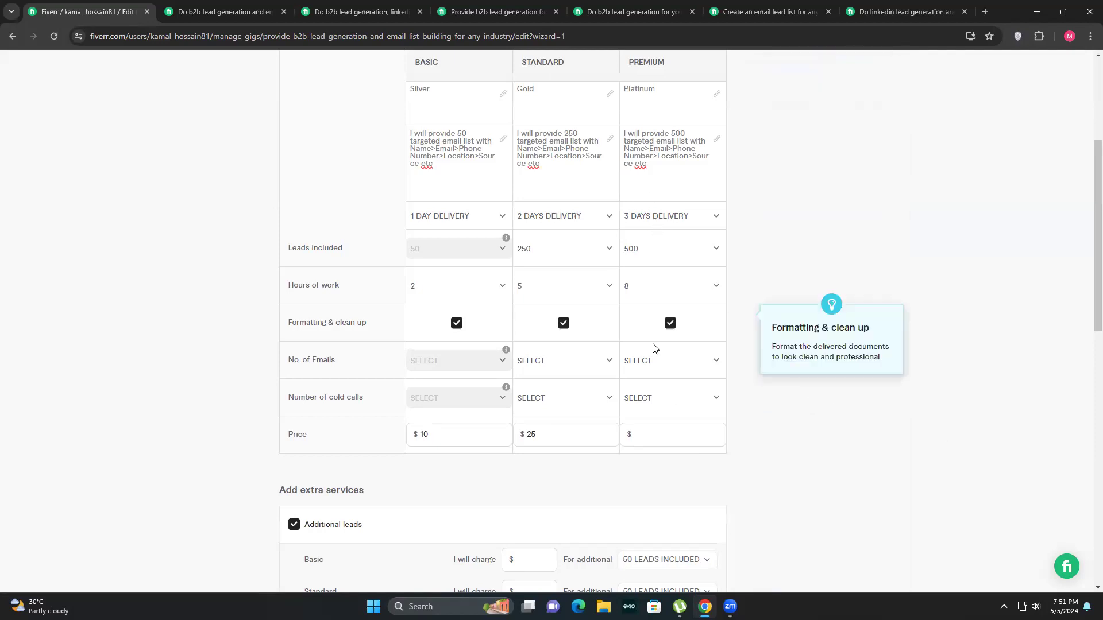
click(655, 428)
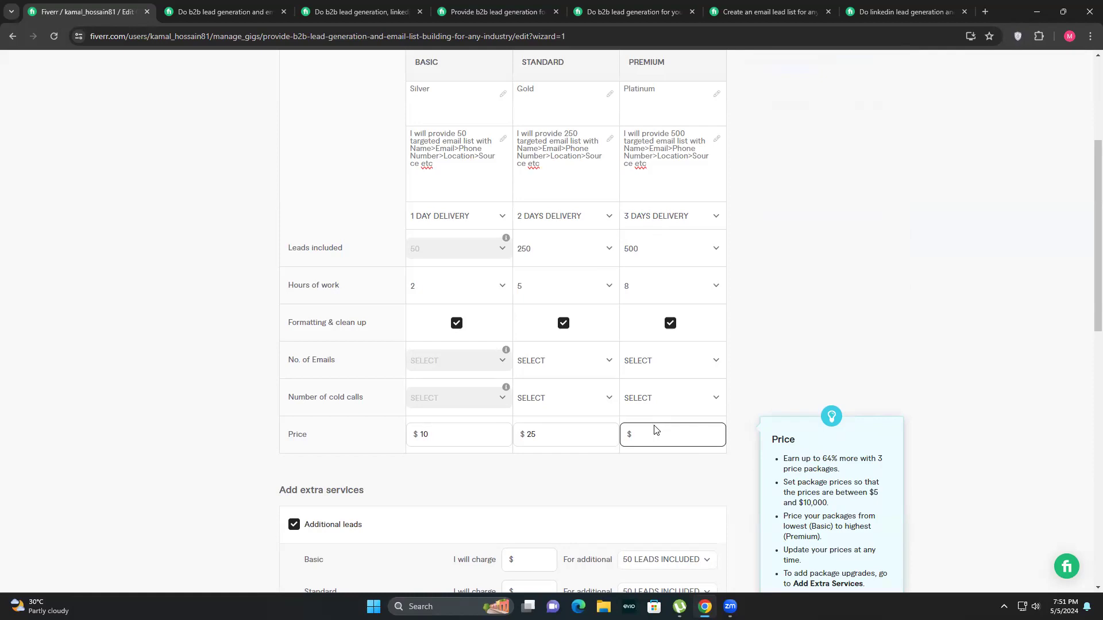
click(655, 435)
text(50)
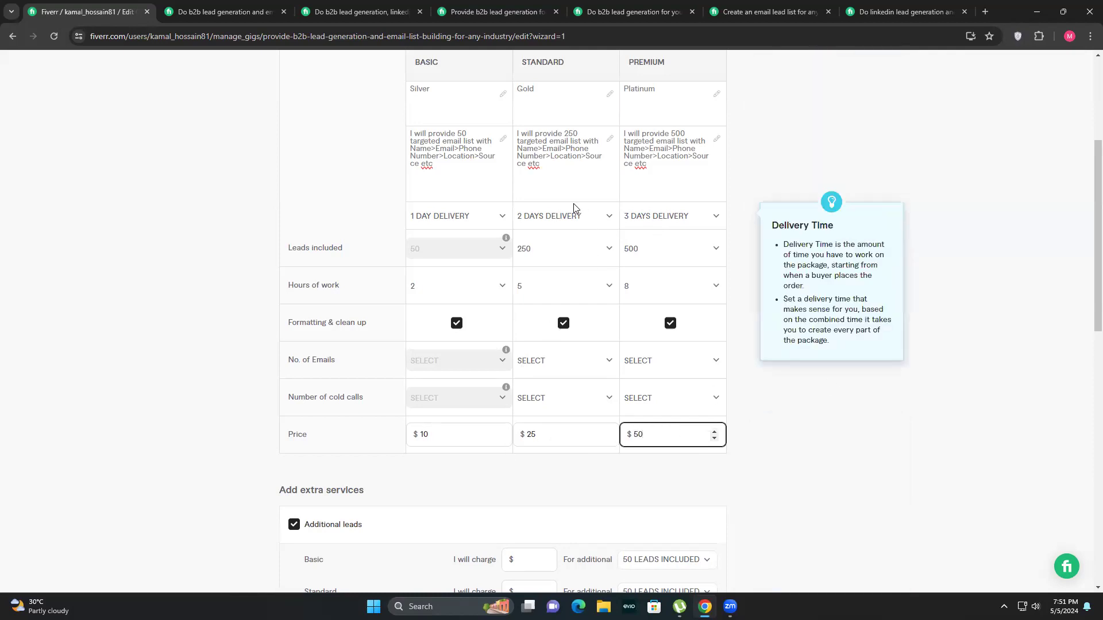
click(607, 441)
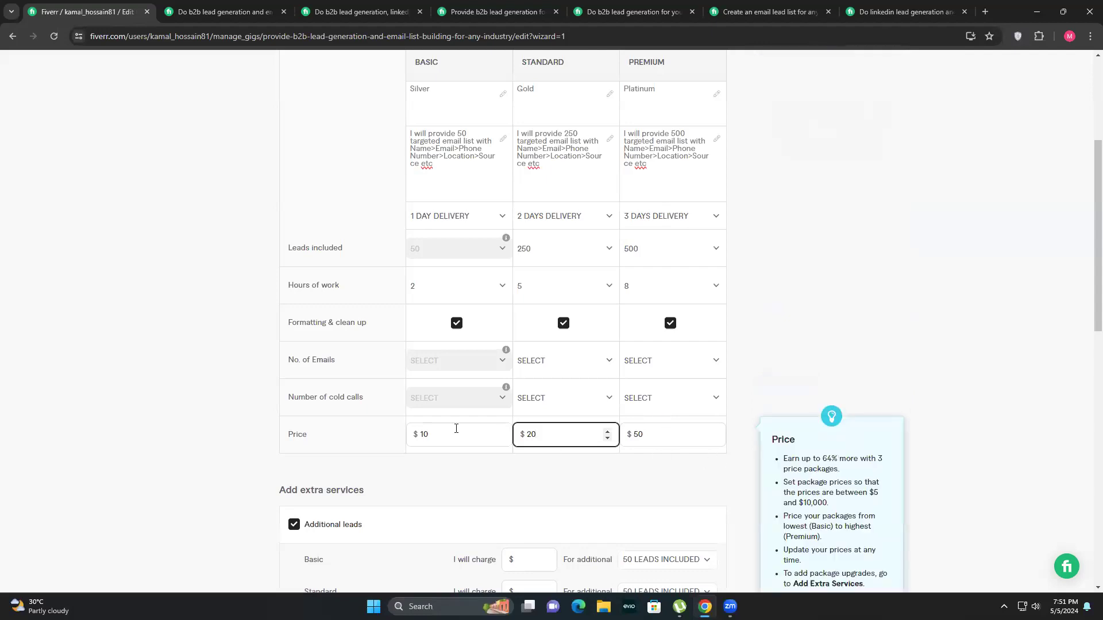
click(756, 497)
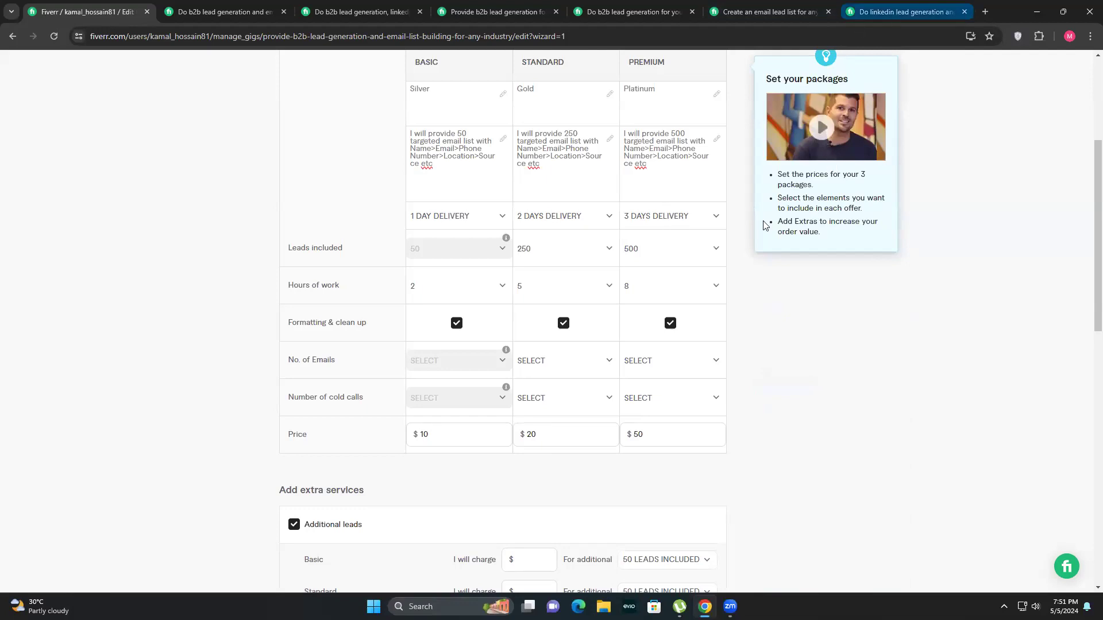
Compare the package prices and lead counts of the competing LinkedIn lead generation gig and the email lead list gig.
key(ctrl+9)
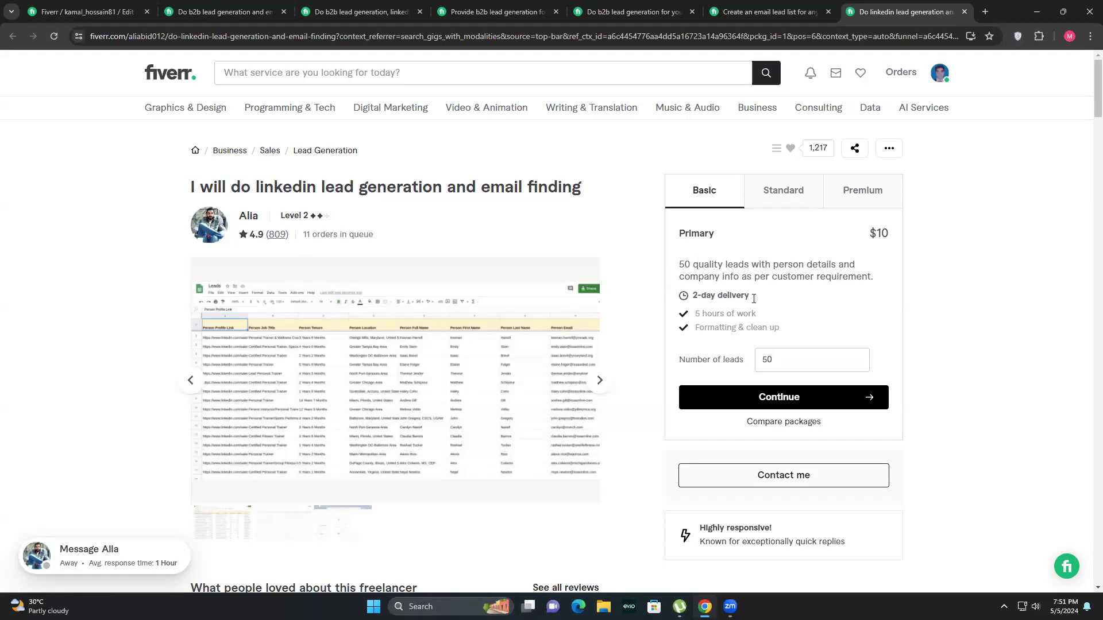
drag(897, 227, 873, 227)
click(772, 193)
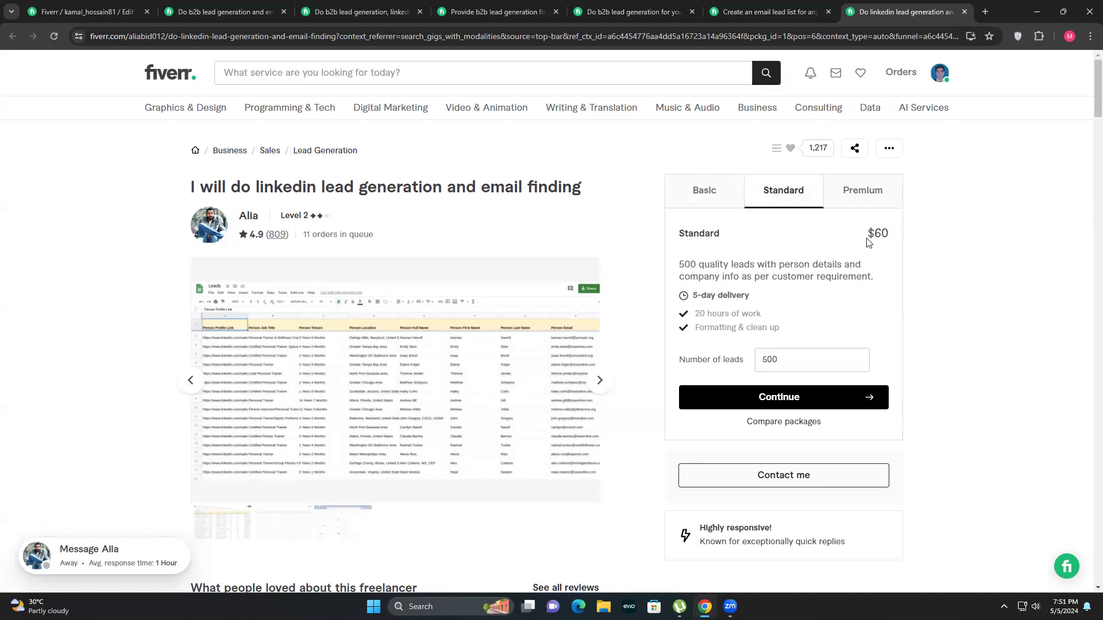
drag(895, 238, 867, 233)
click(860, 192)
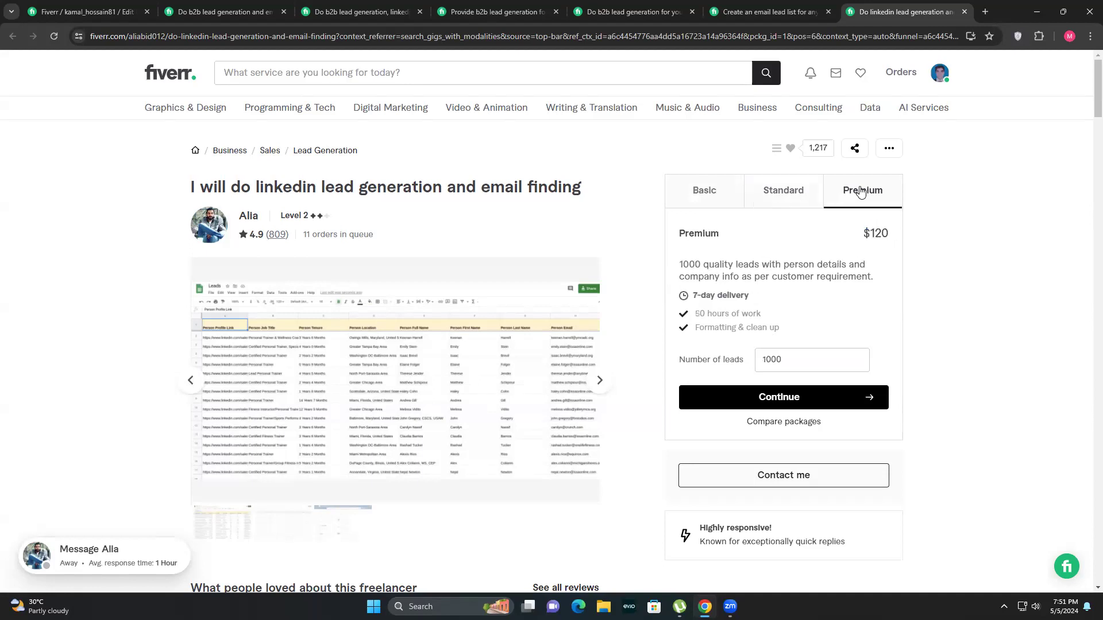
click(793, 194)
click(703, 206)
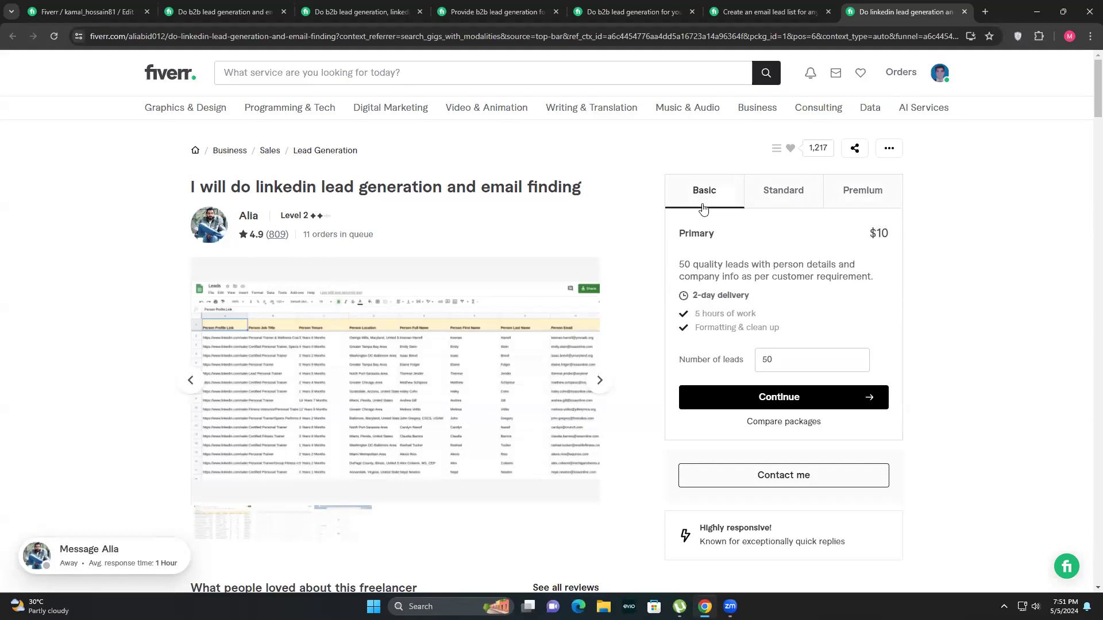
click(782, 198)
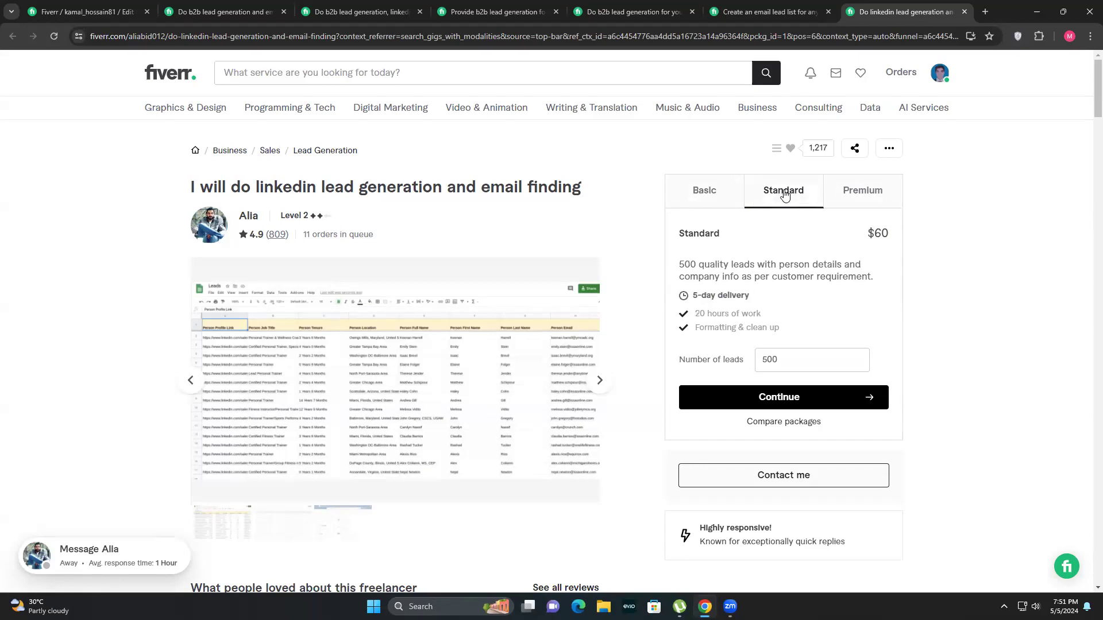
click(863, 193)
click(705, 199)
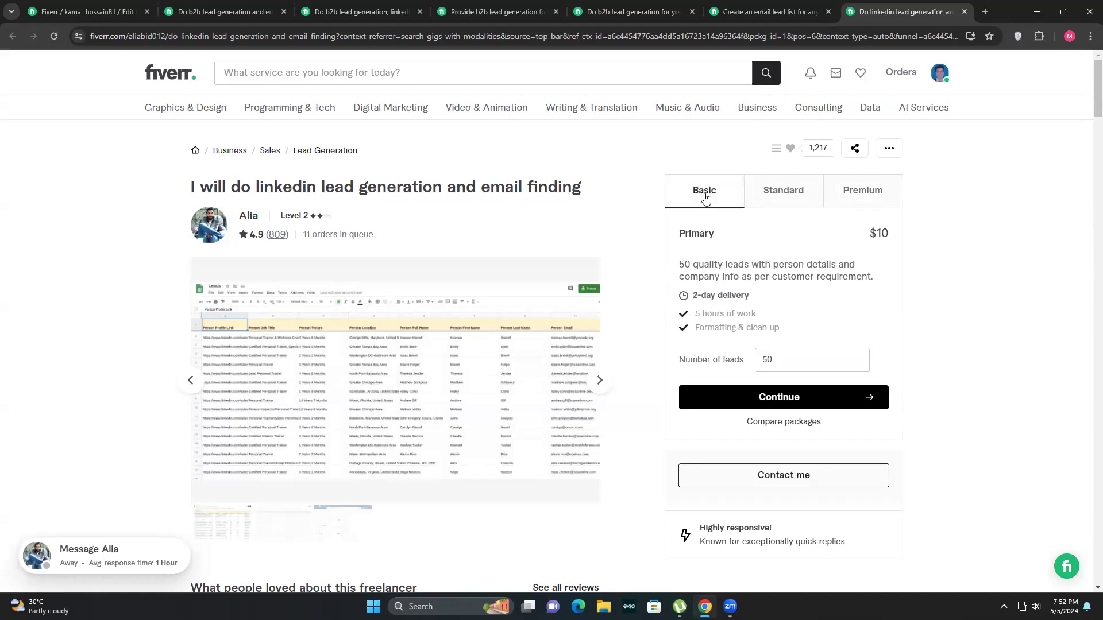
click(781, 195)
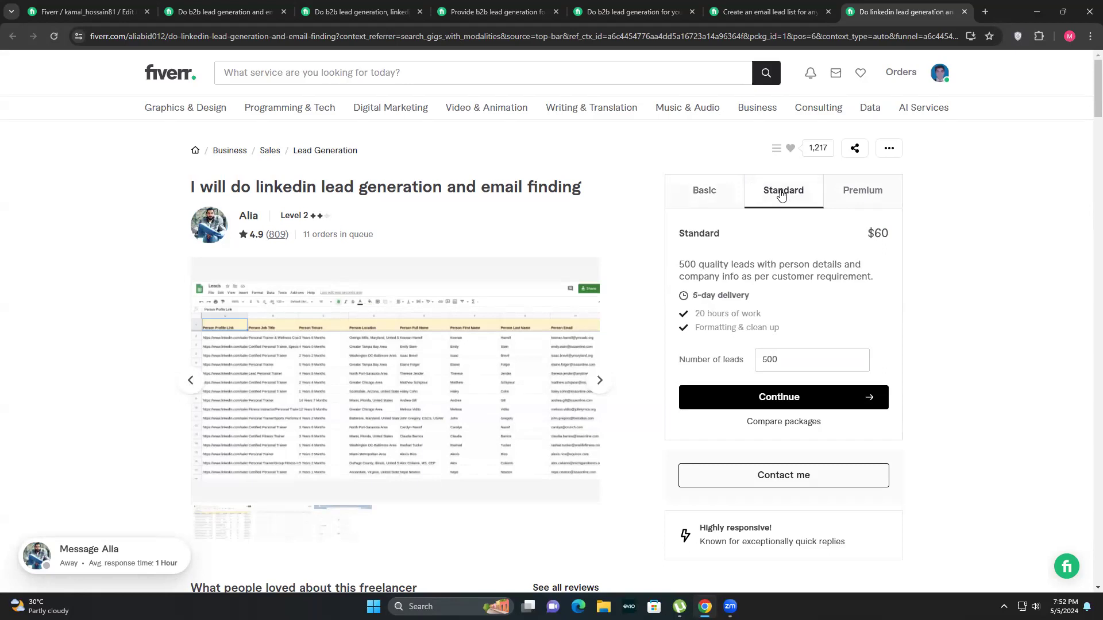
drag(680, 263, 764, 260)
click(865, 191)
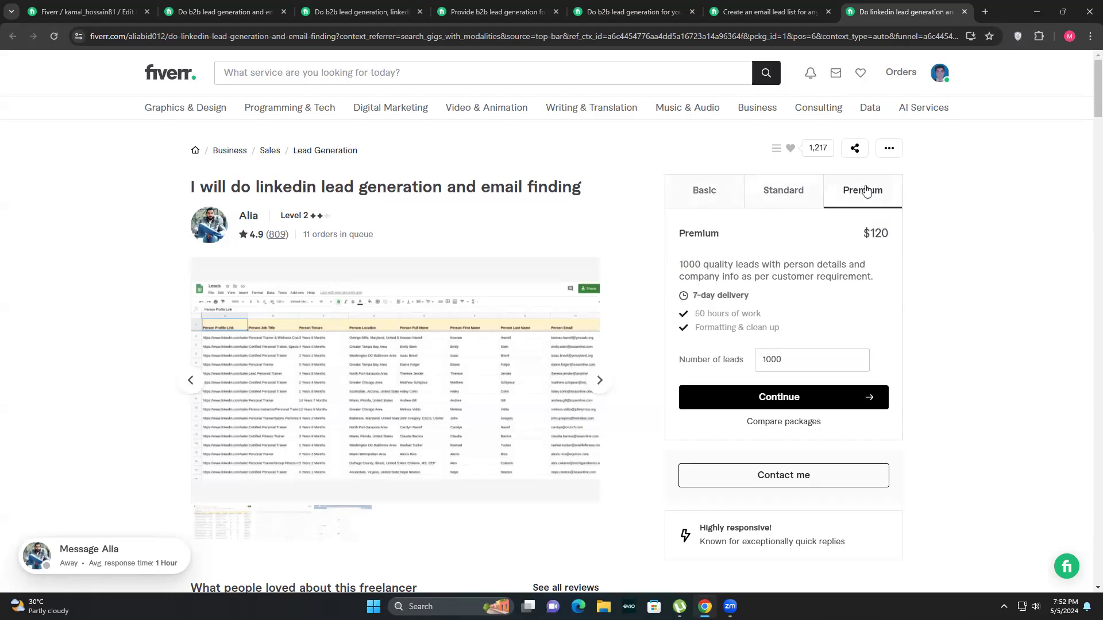
key(ctrl+shift+Tab)
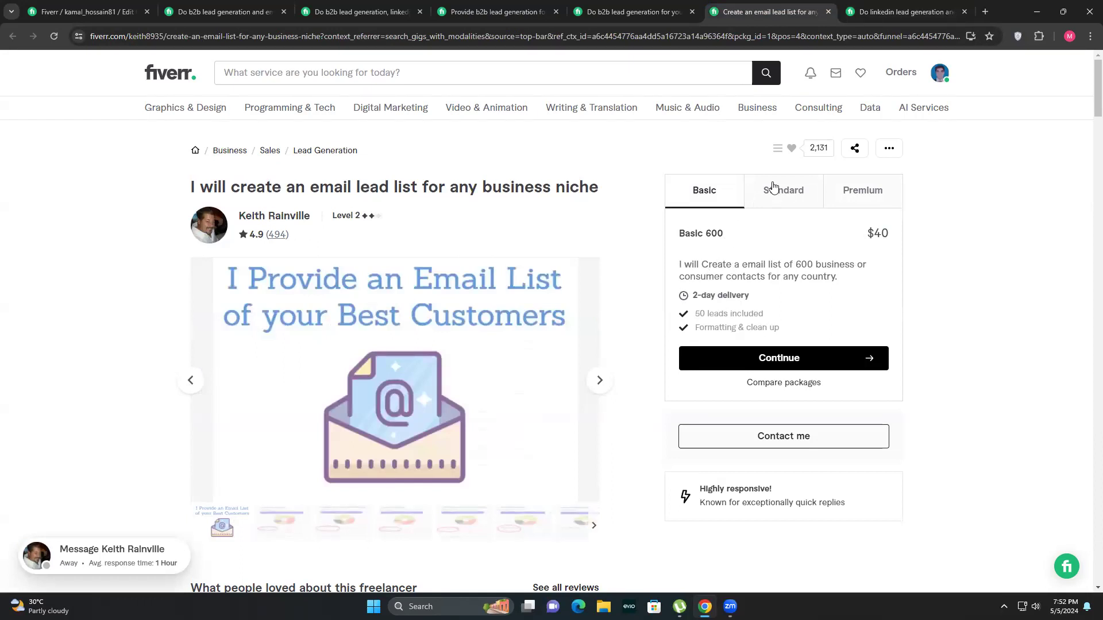
click(786, 204)
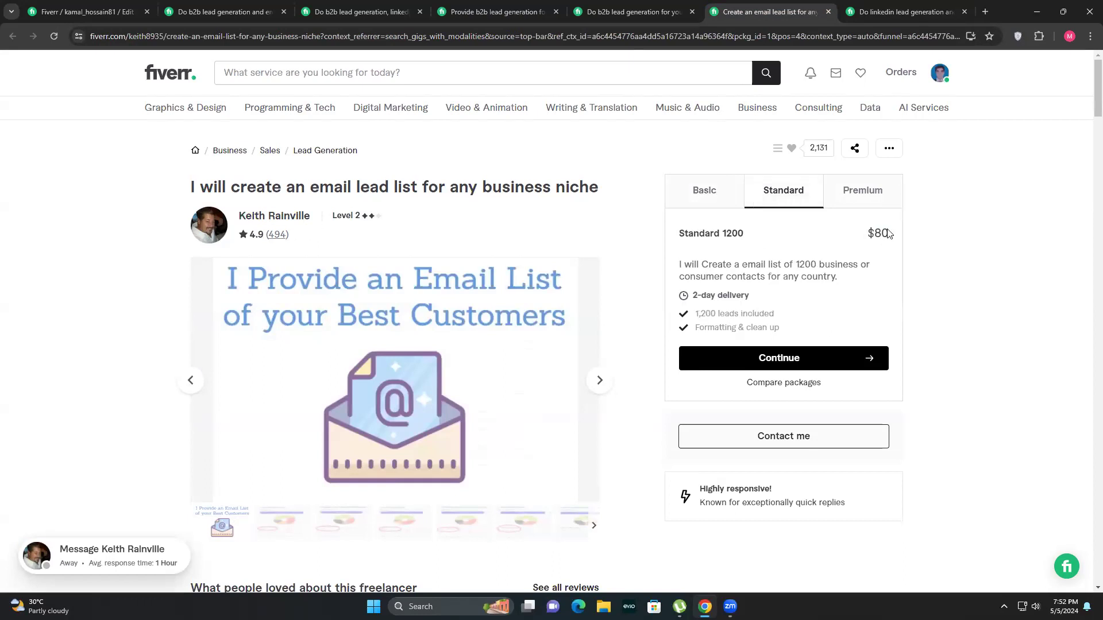
click(865, 192)
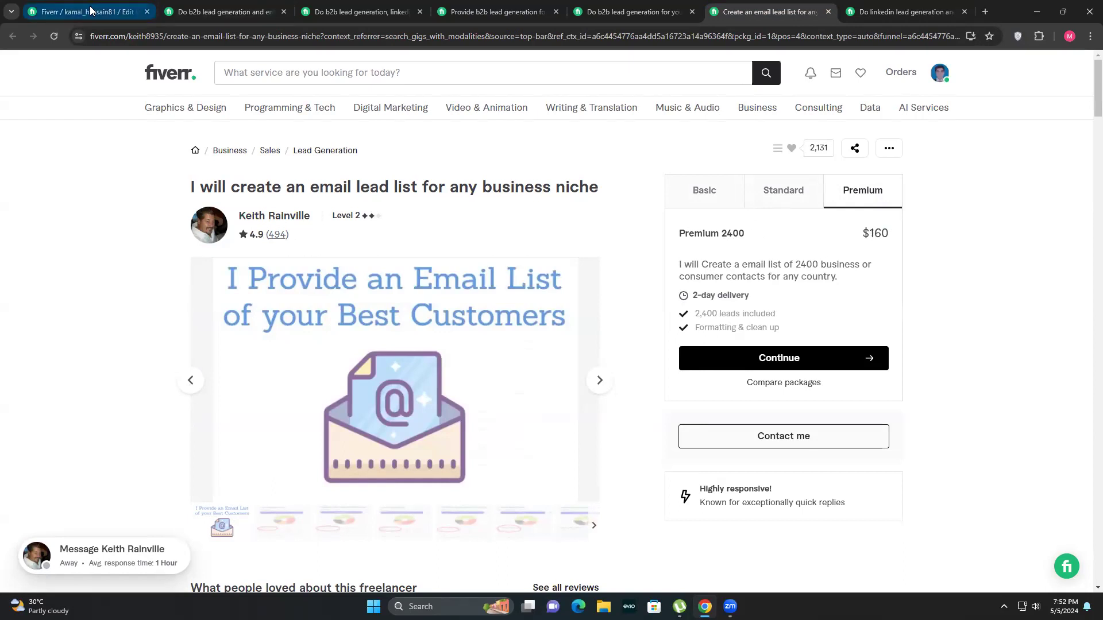
In the gig form's extra services, charge $15 for 100 additional leads on the standard package.
key(ctrl+1)
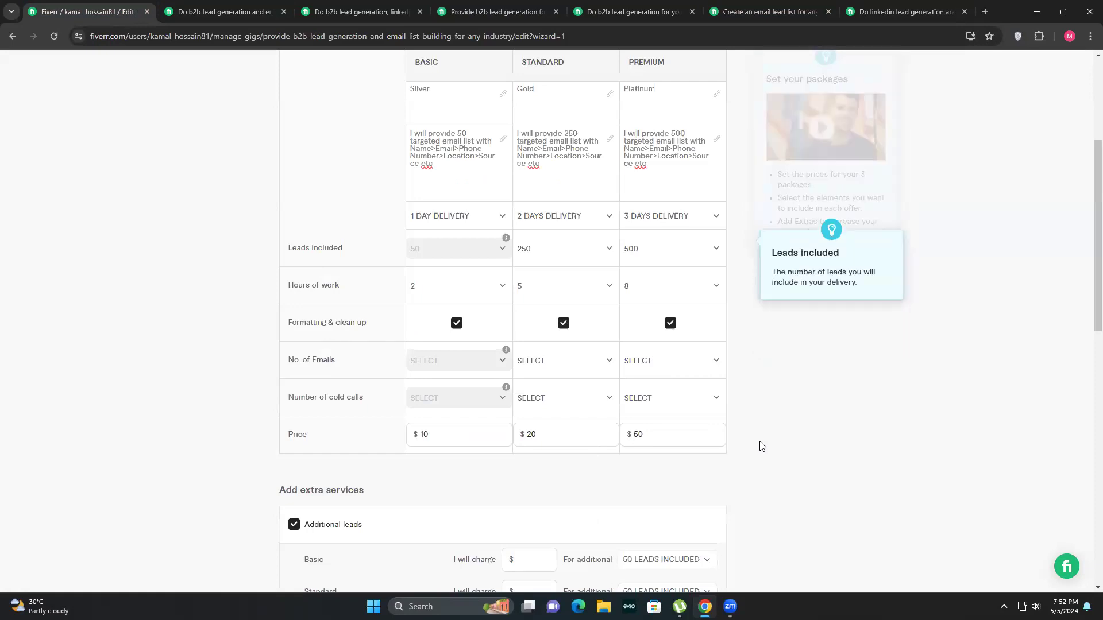
scroll(760, 445, down, 4)
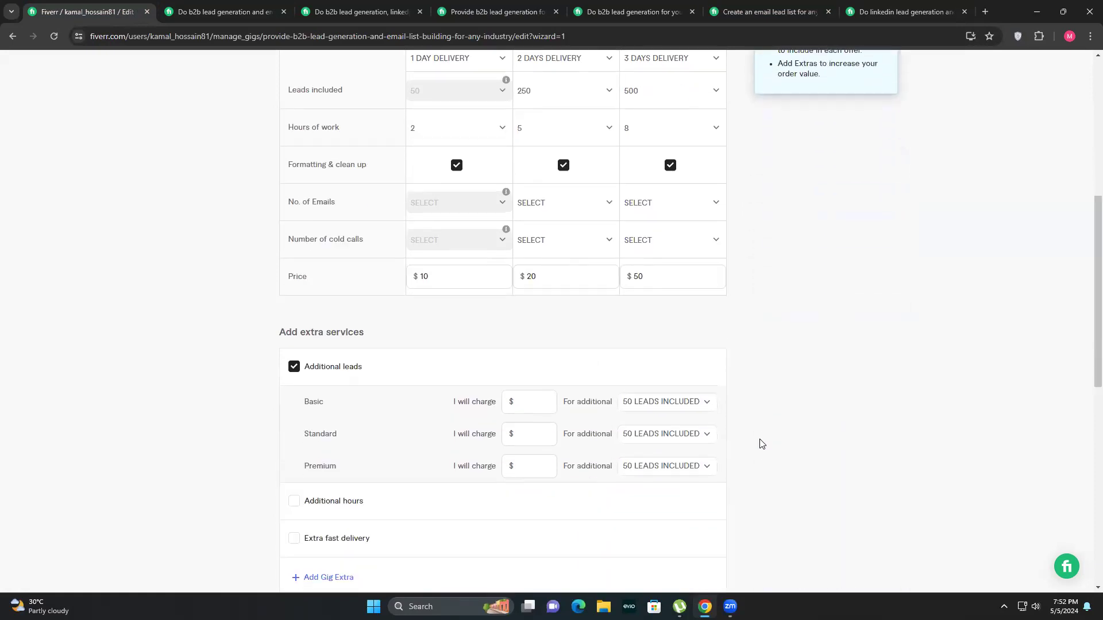
scroll(739, 432, down, 1)
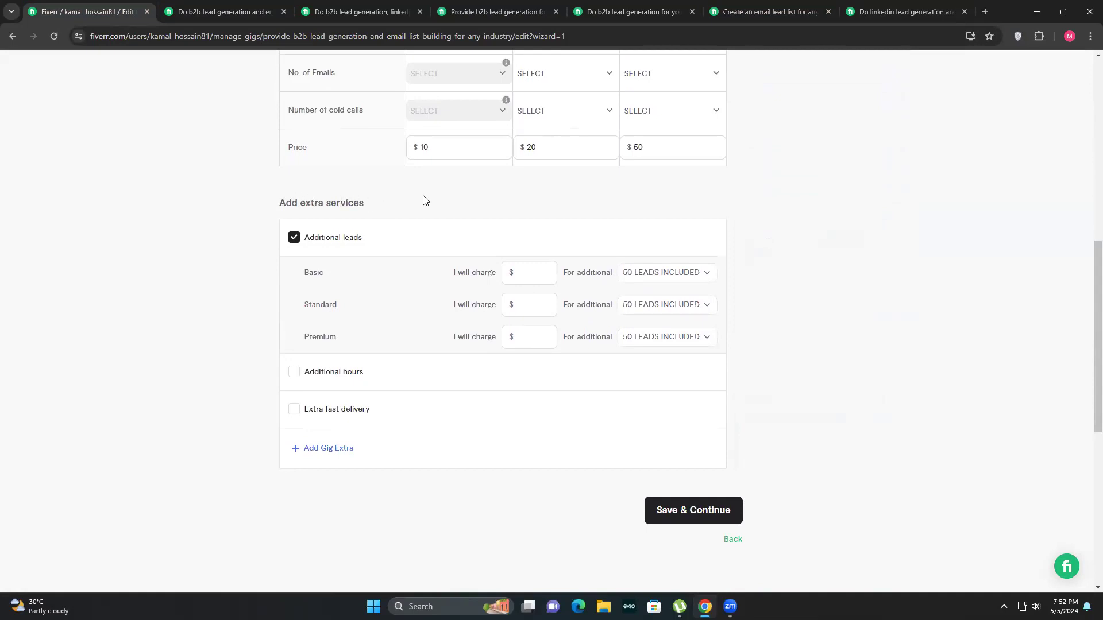
mouse_move(829, 285)
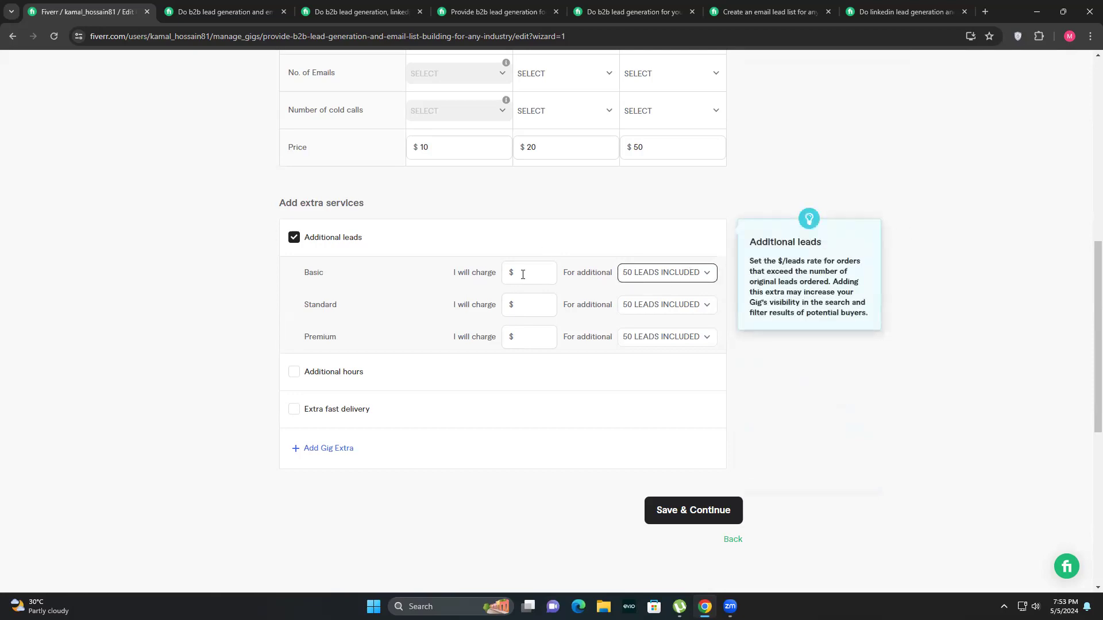
click(656, 279)
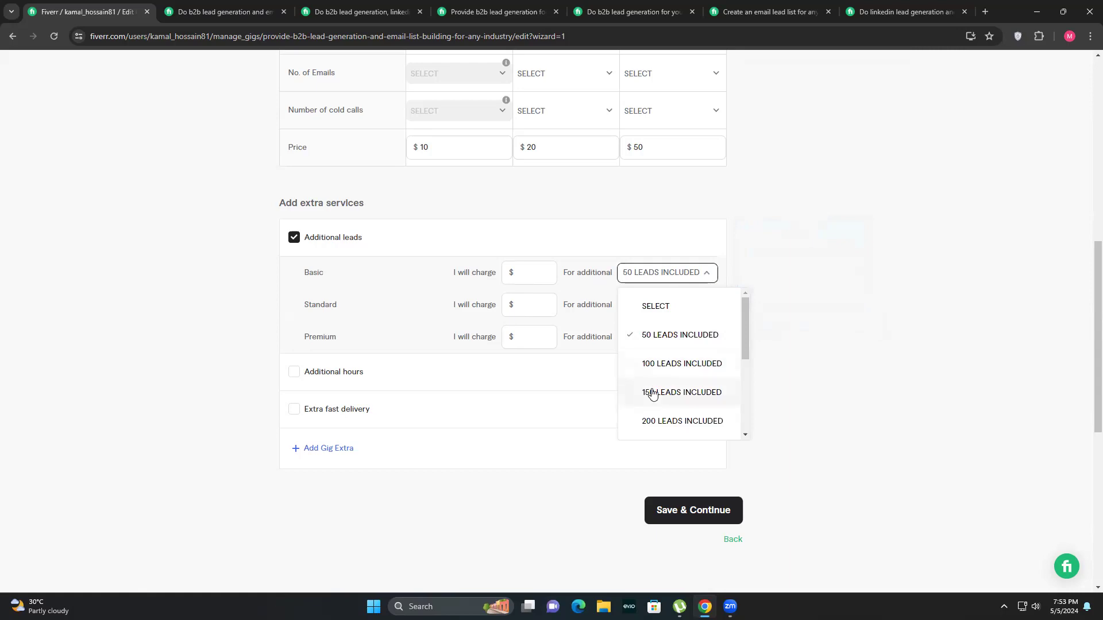
click(527, 274)
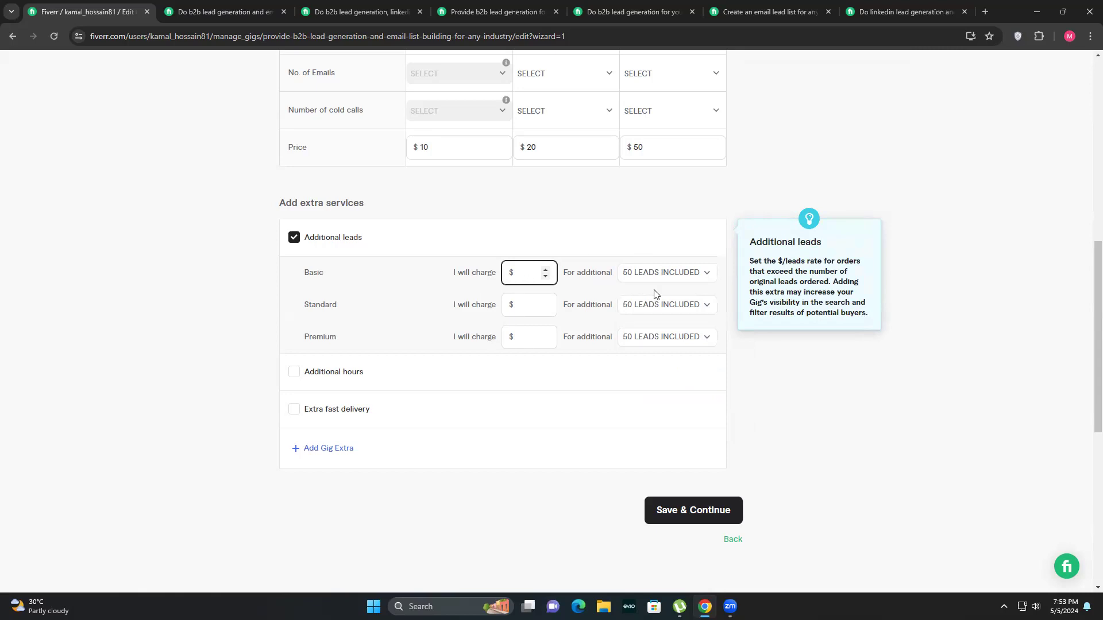
click(517, 305)
click(660, 308)
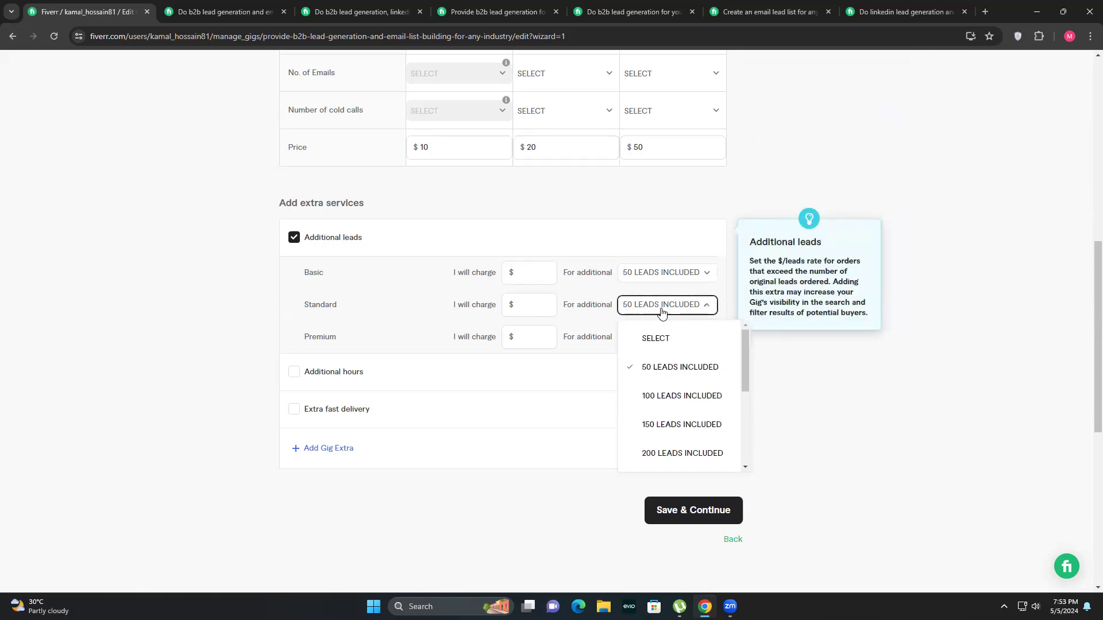
click(665, 397)
click(529, 307)
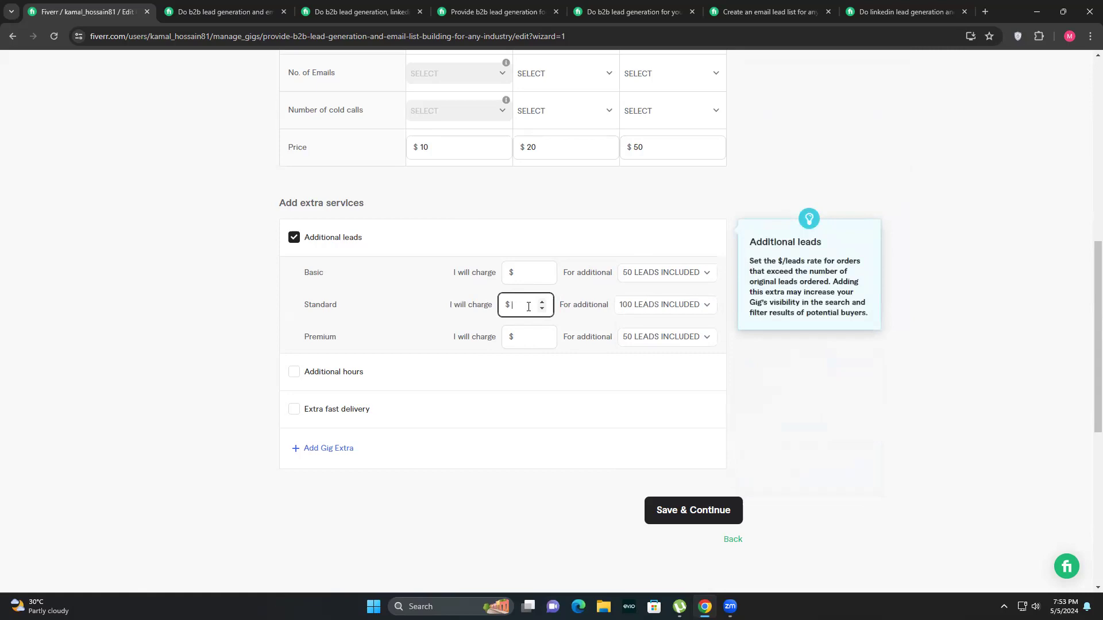
text(25)
key(BackSpace)
key(BackSpace)
text(15)
click(871, 449)
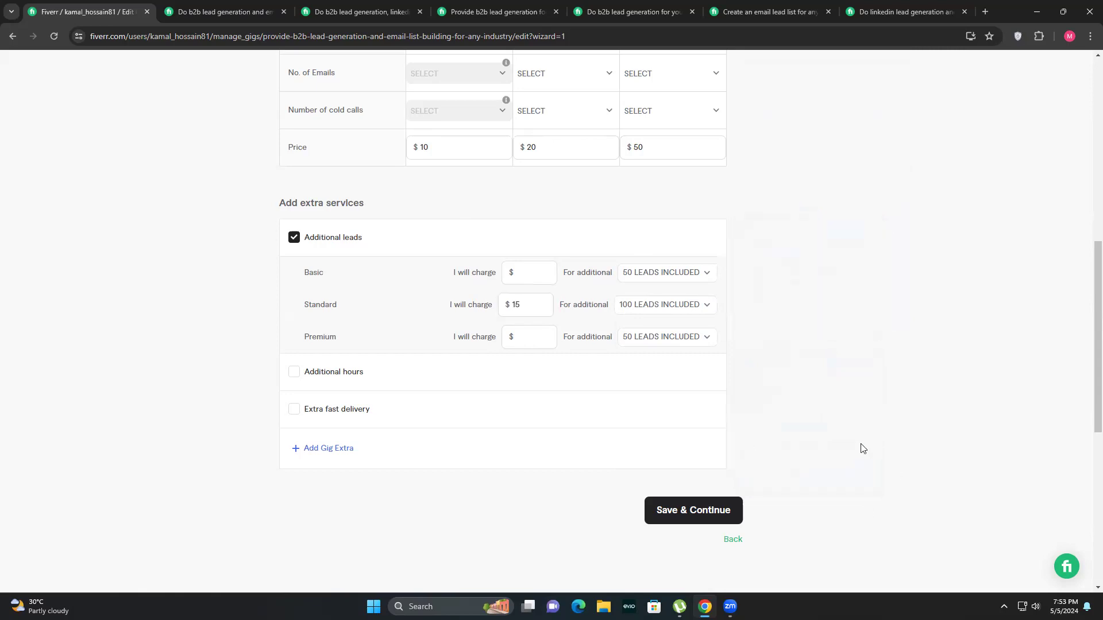
Charge $10 for 200 additional leads on the premium package.
click(647, 341)
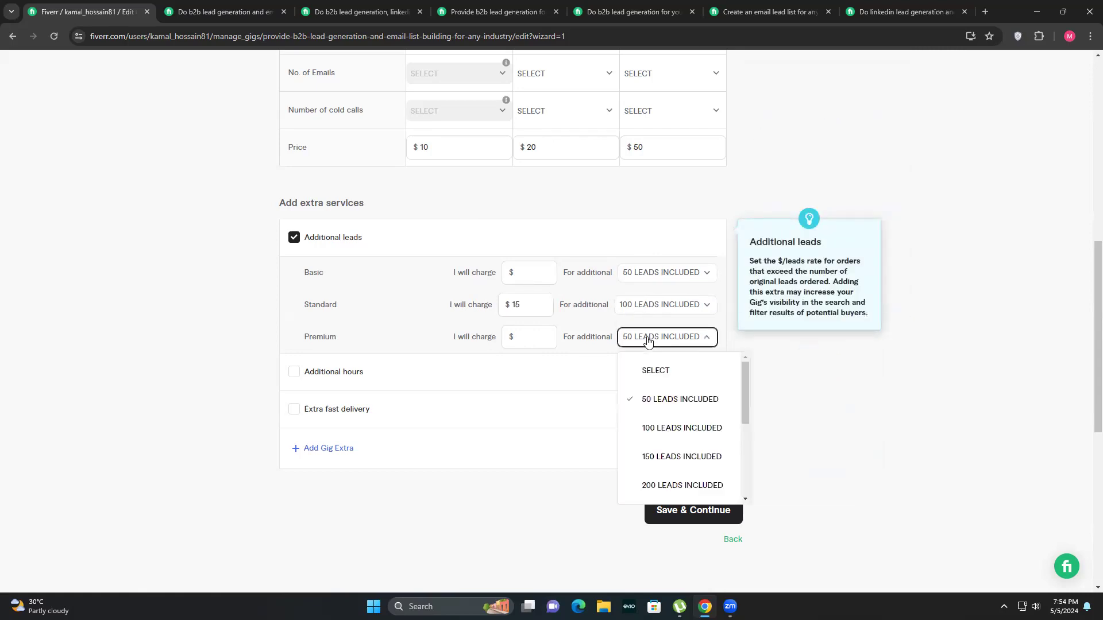
click(654, 484)
click(513, 339)
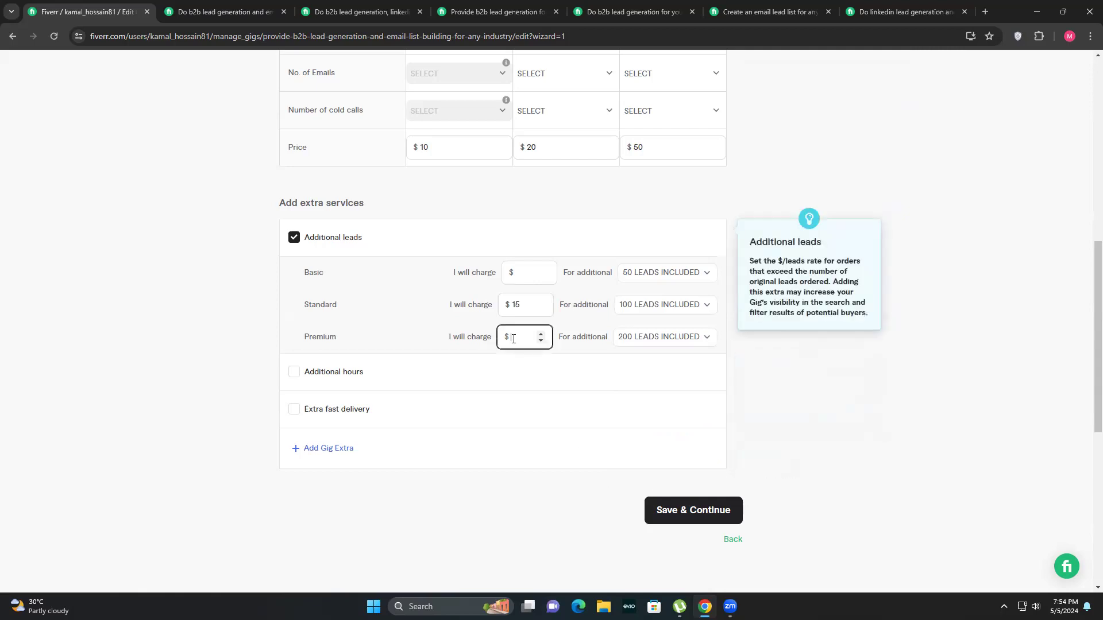
text(10)
click(785, 413)
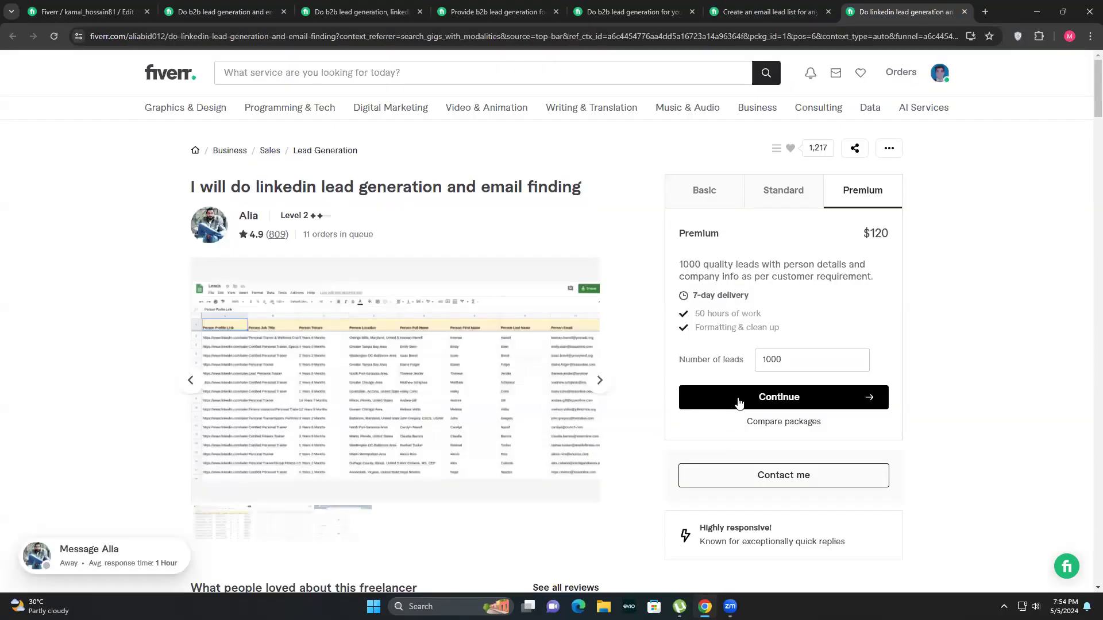
Examine the faster delivery surcharges in the LinkedIn lead generation gig's package comparison for all three packages, and return to the gig form.
scroll(608, 418, down, 1)
scroll(612, 421, down, 13)
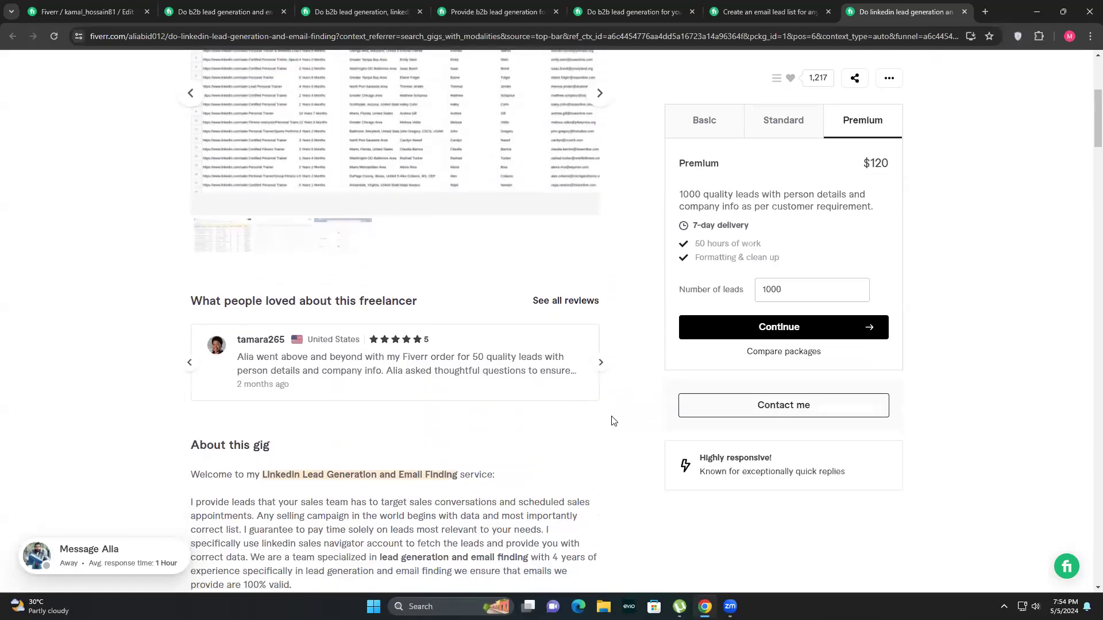
scroll(614, 418, down, 11)
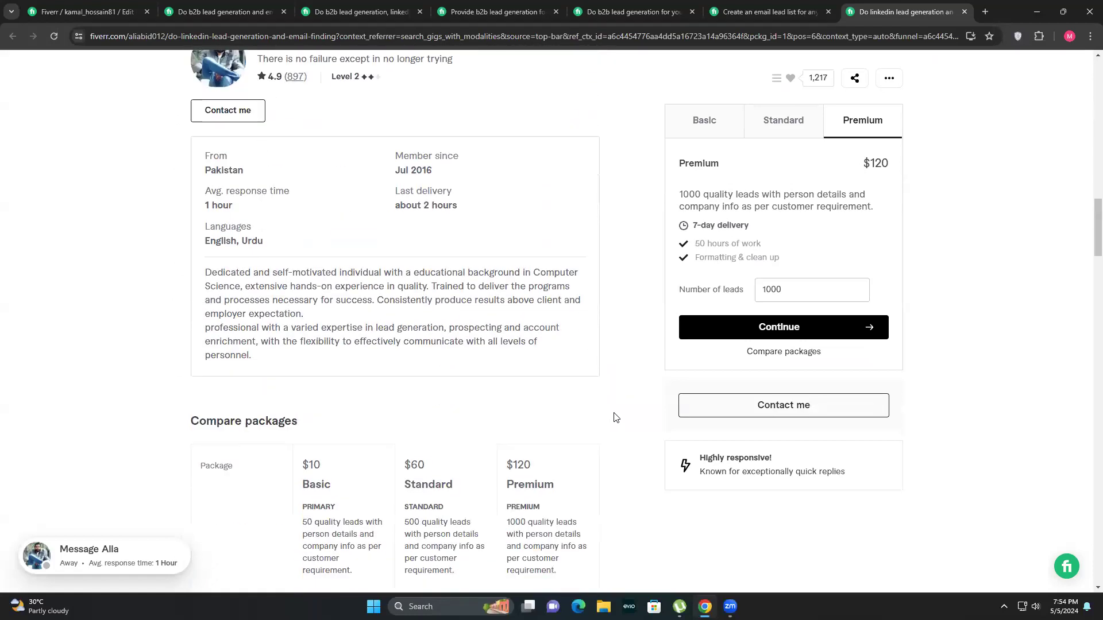
scroll(614, 415, up, 1)
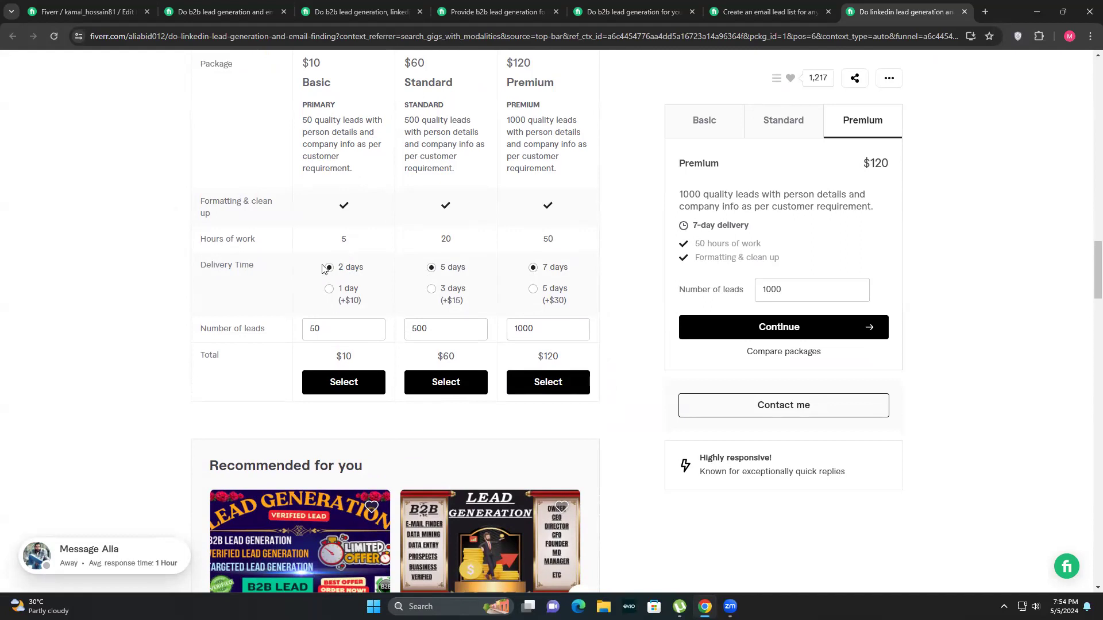
click(329, 295)
click(432, 290)
click(534, 291)
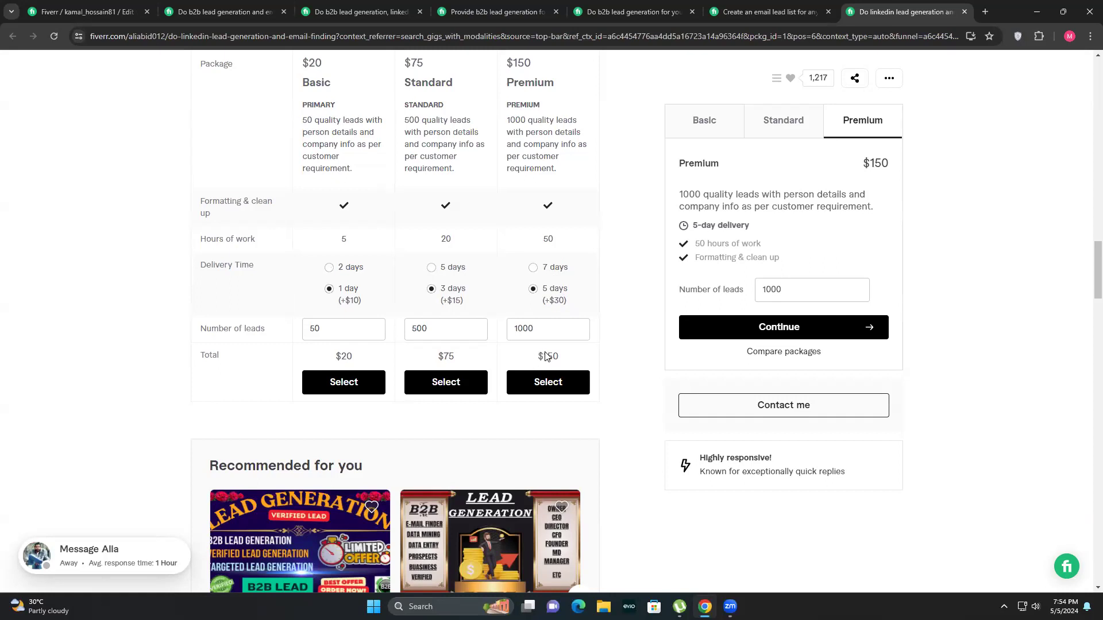
click(70, 9)
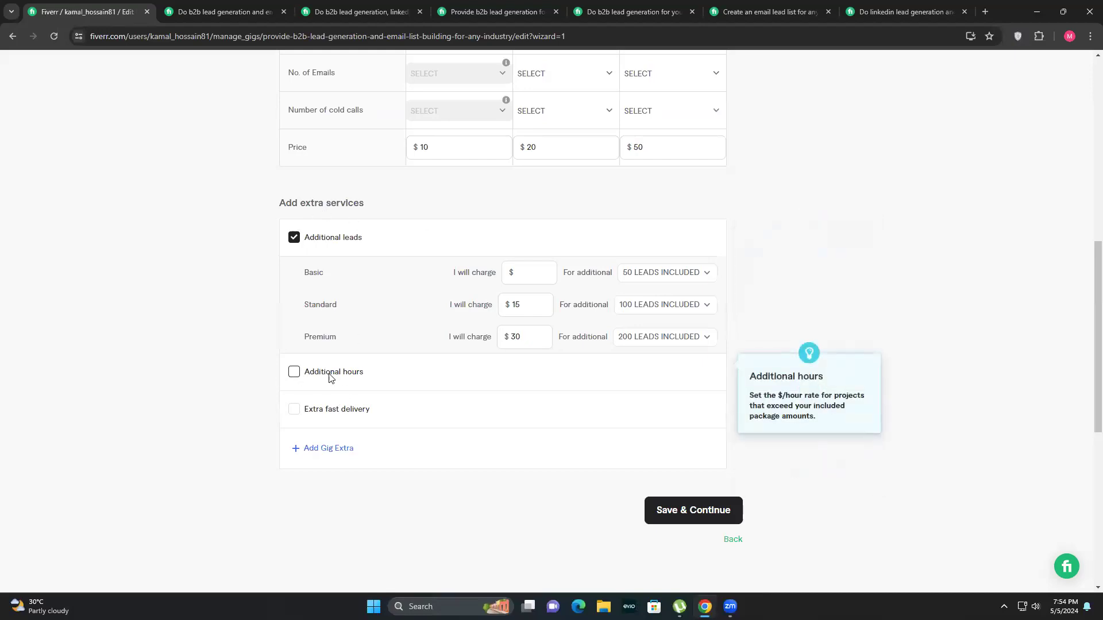
click(299, 375)
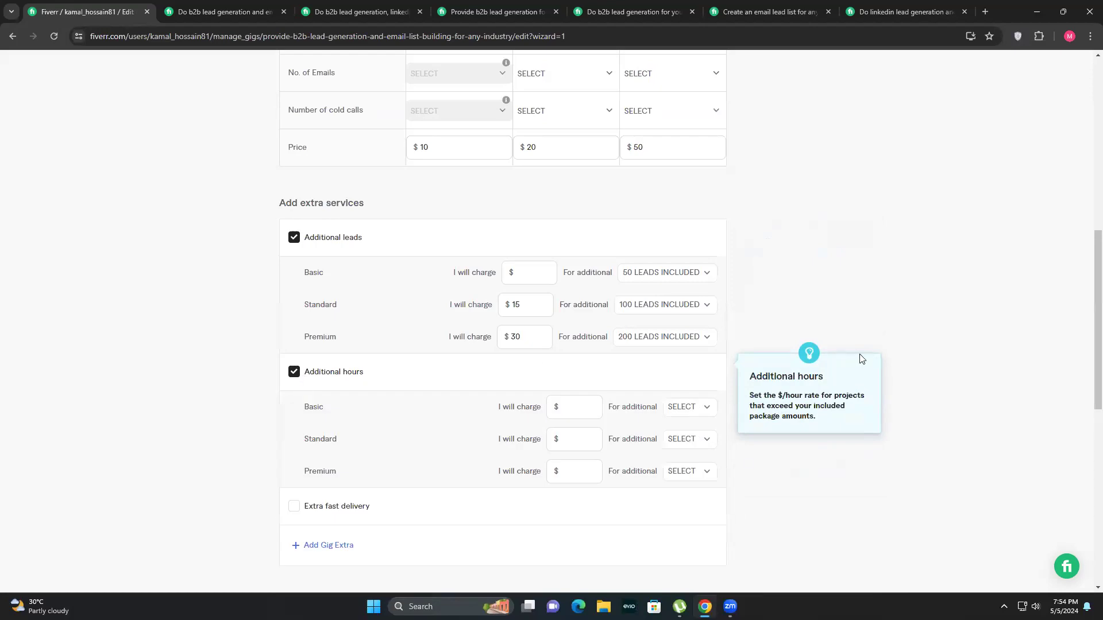
scroll(854, 356, down, 1)
scroll(853, 357, down, 1)
click(690, 294)
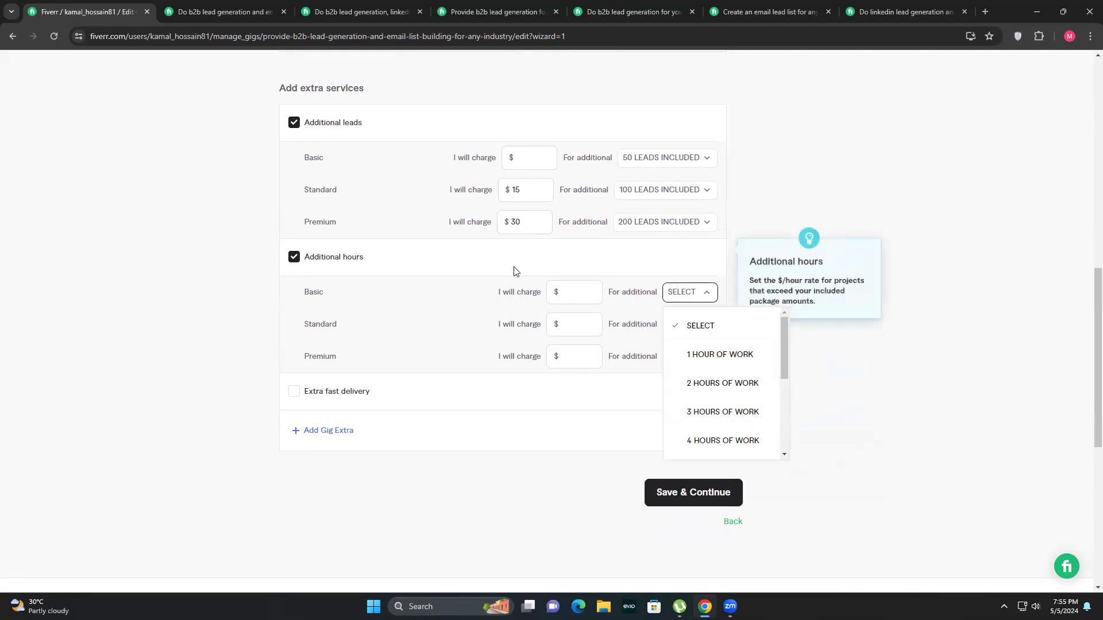
click(294, 261)
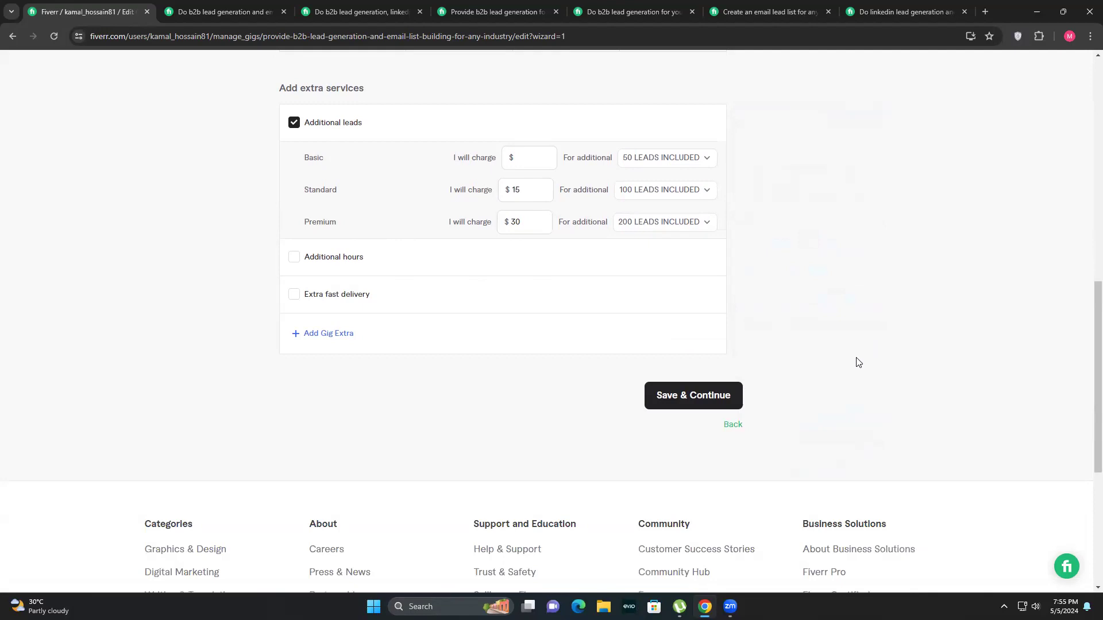
Enable extra fast delivery and offer 1-day delivery on the standard package for an extra $10.
click(294, 295)
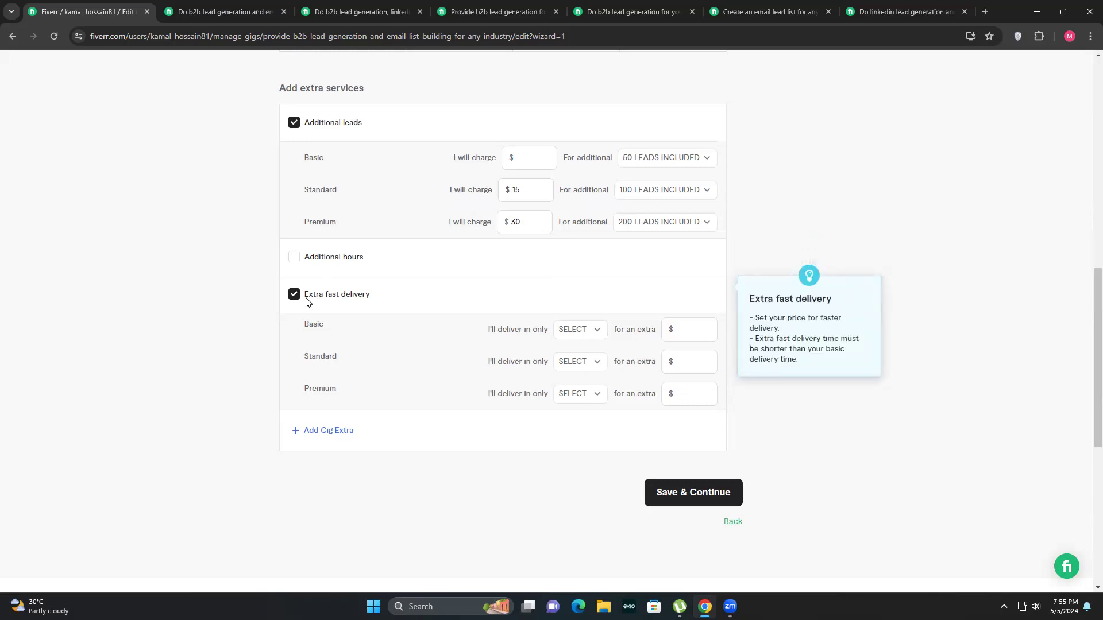
click(669, 338)
click(594, 365)
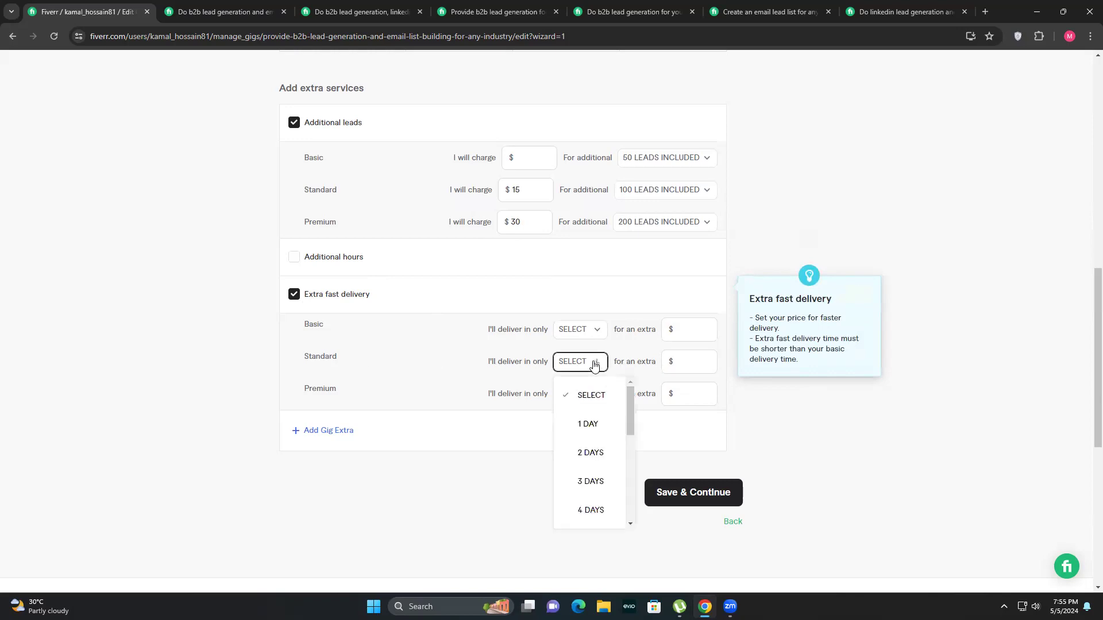
click(597, 430)
click(679, 364)
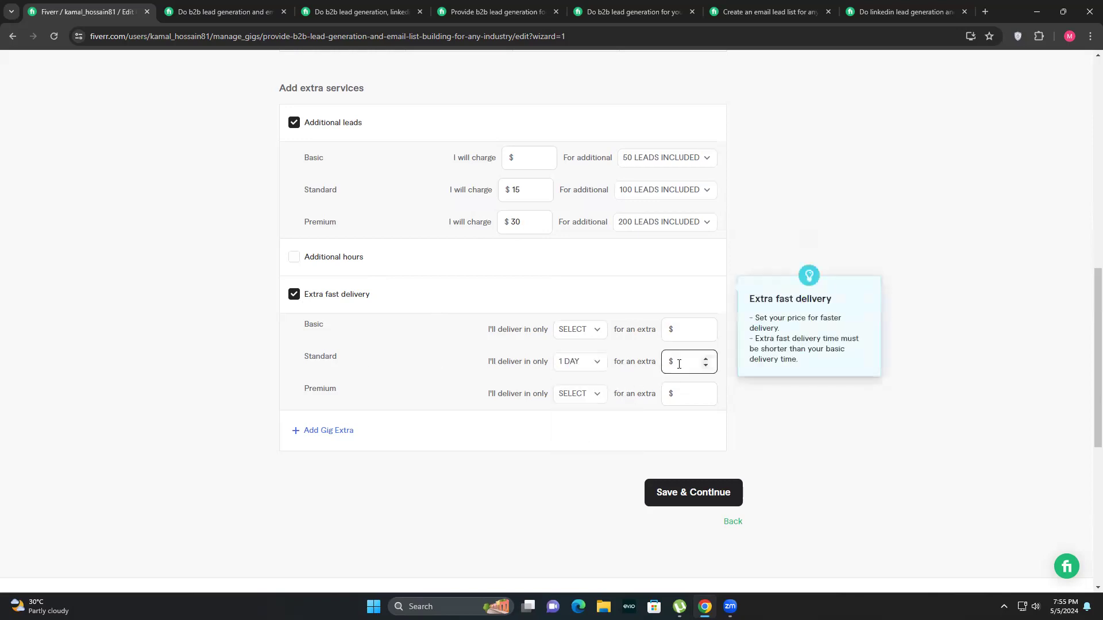
click(689, 362)
click(758, 424)
Offer 2-day extra fast delivery on the premium package for an extra $25.
click(577, 395)
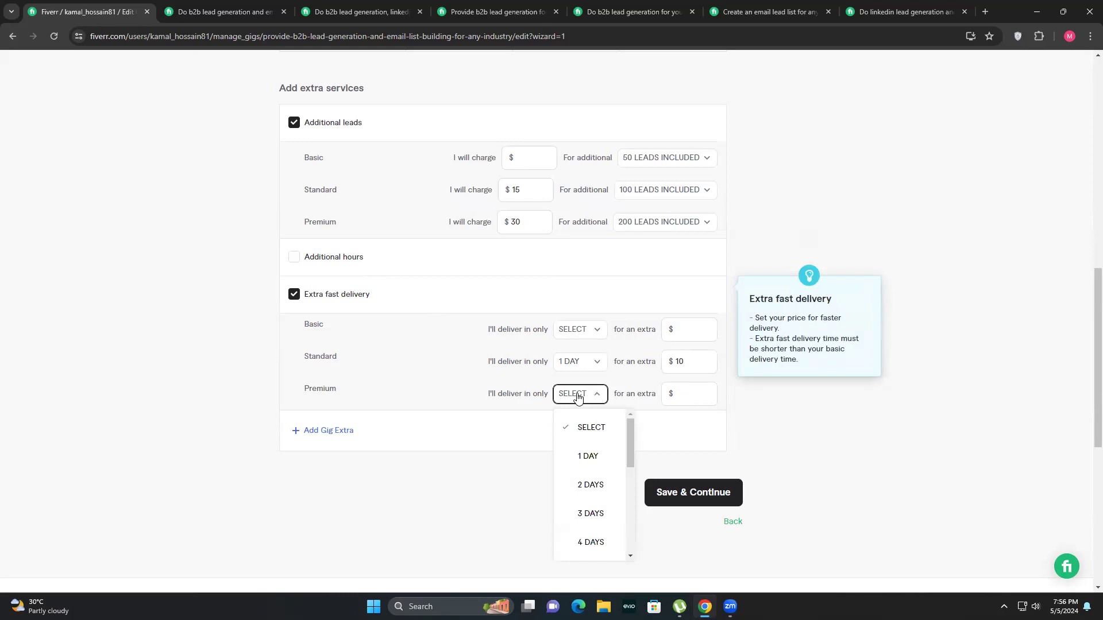
click(580, 486)
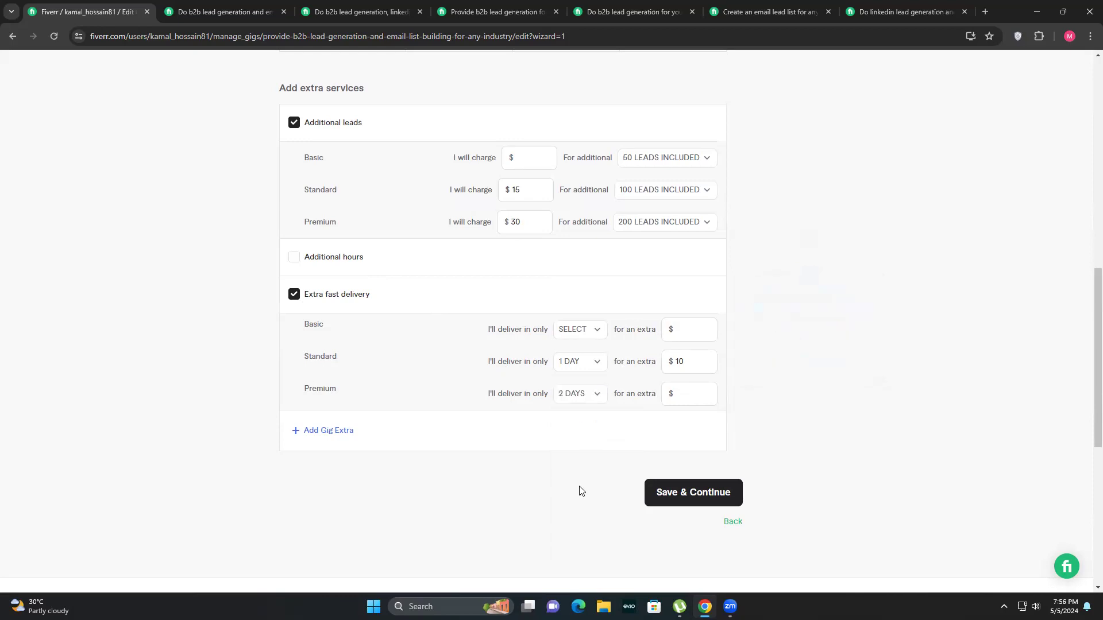
click(683, 395)
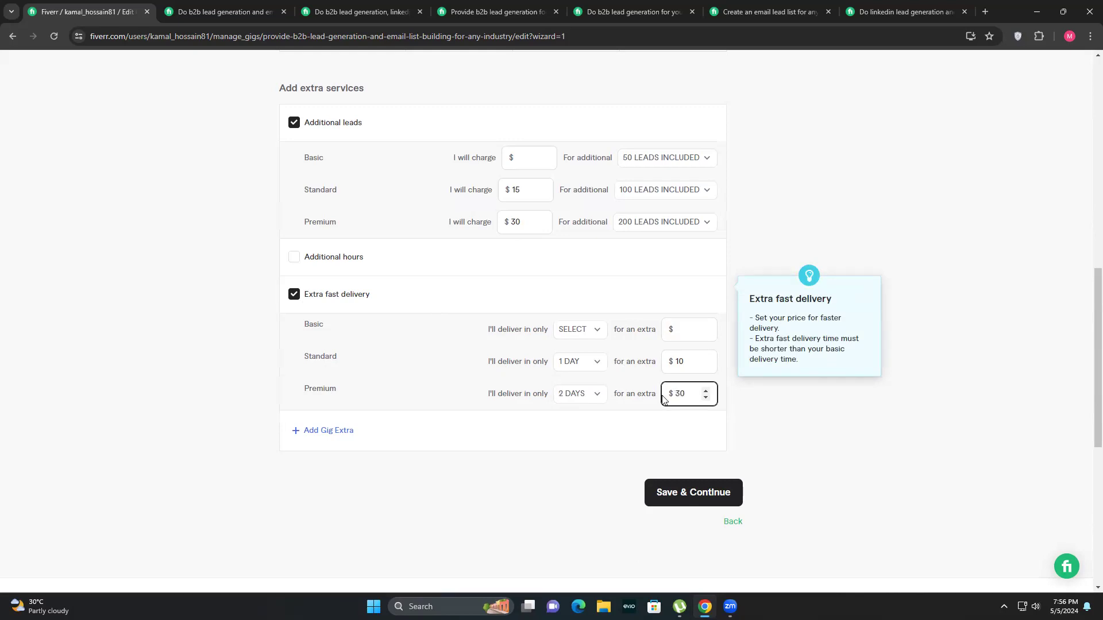
click(814, 438)
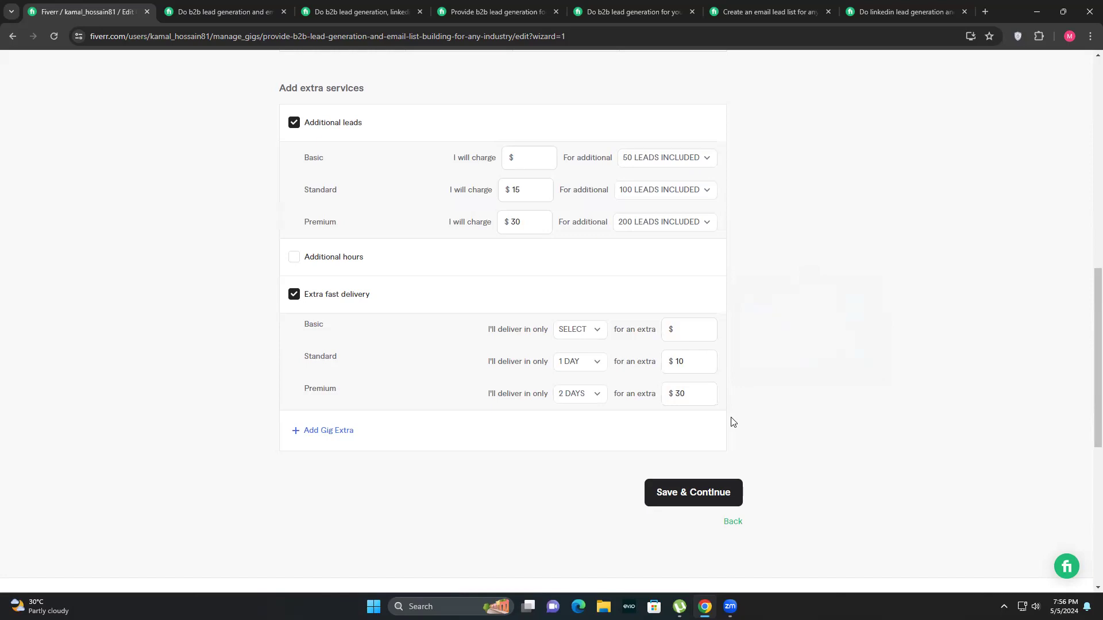
click(696, 394)
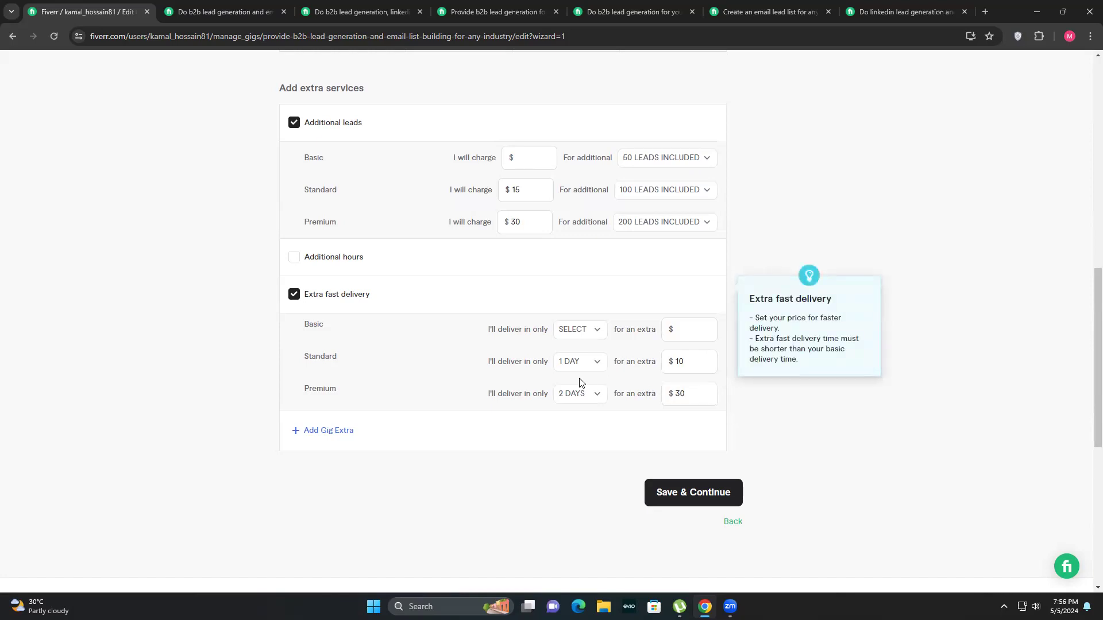
click(706, 398)
click(789, 412)
mouse_move(503, 384)
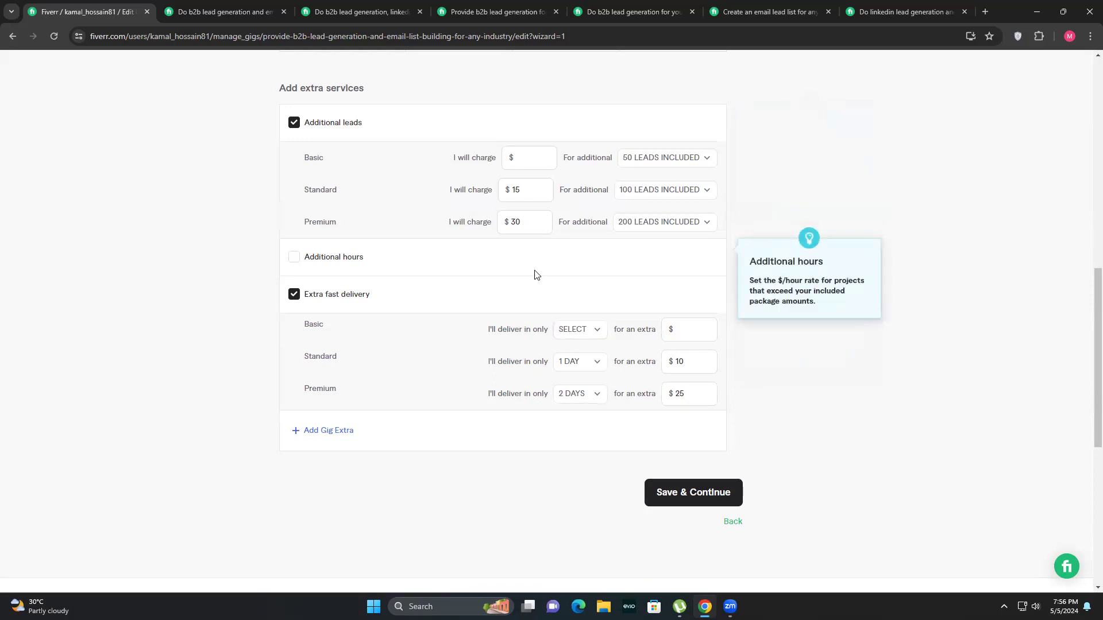
Review the package table and extra services, and try to save the pricing page.
scroll(525, 328, up, 2)
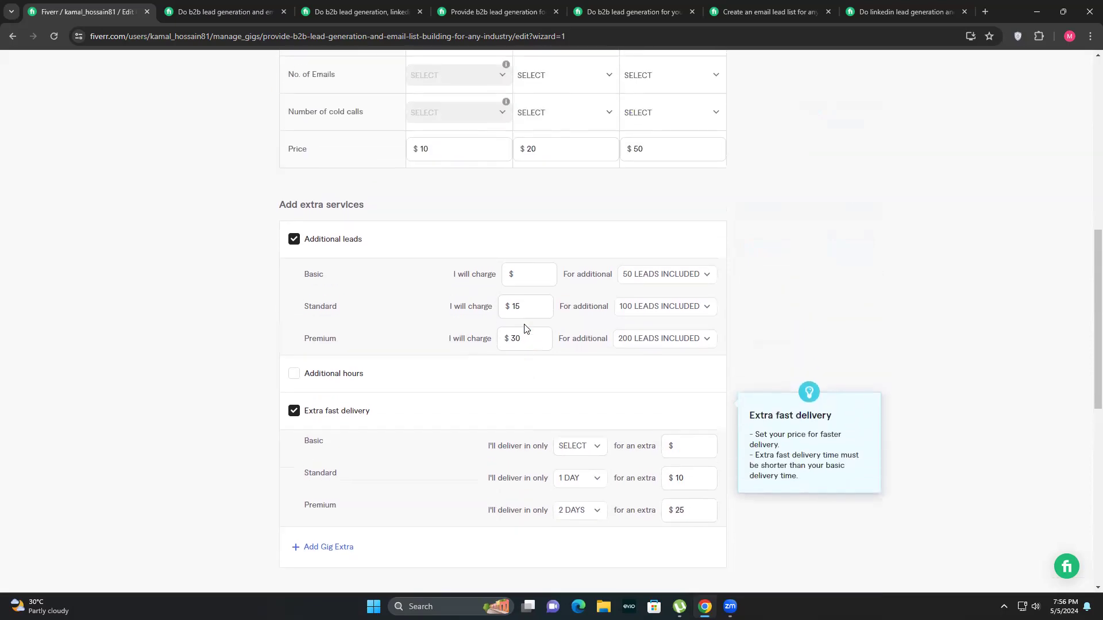
scroll(525, 328, up, 5)
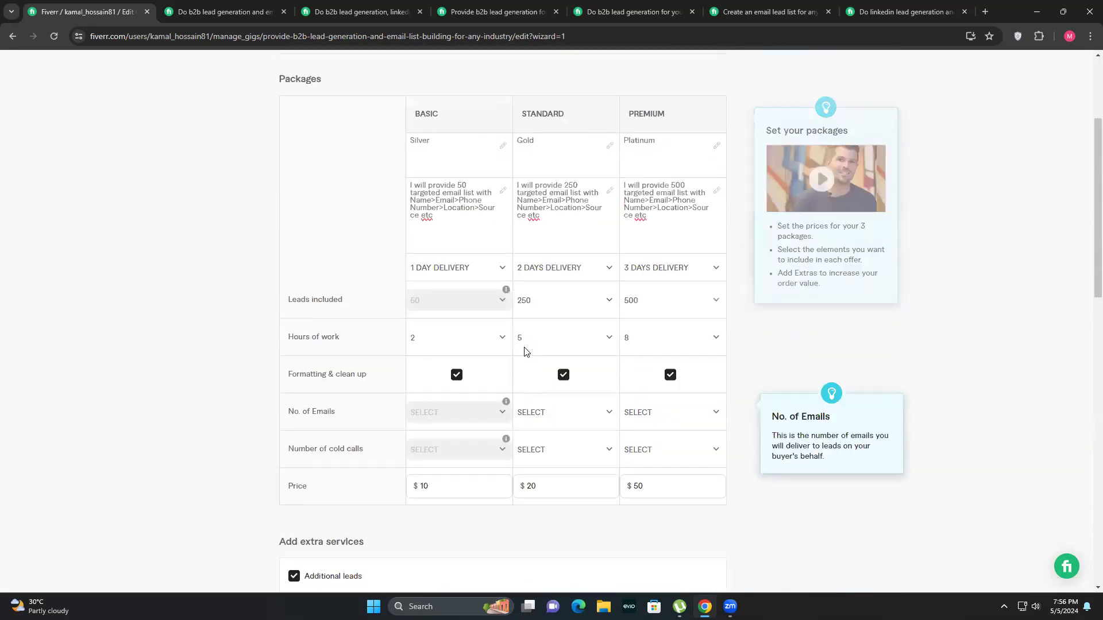
scroll(525, 351, down, 2)
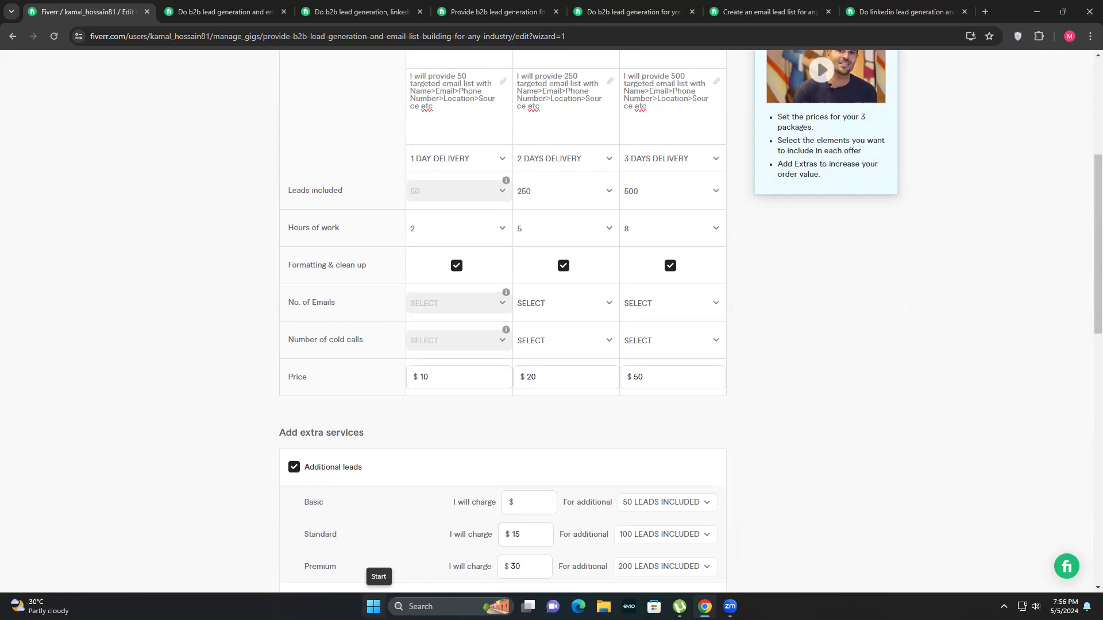
scroll(780, 378, down, 4)
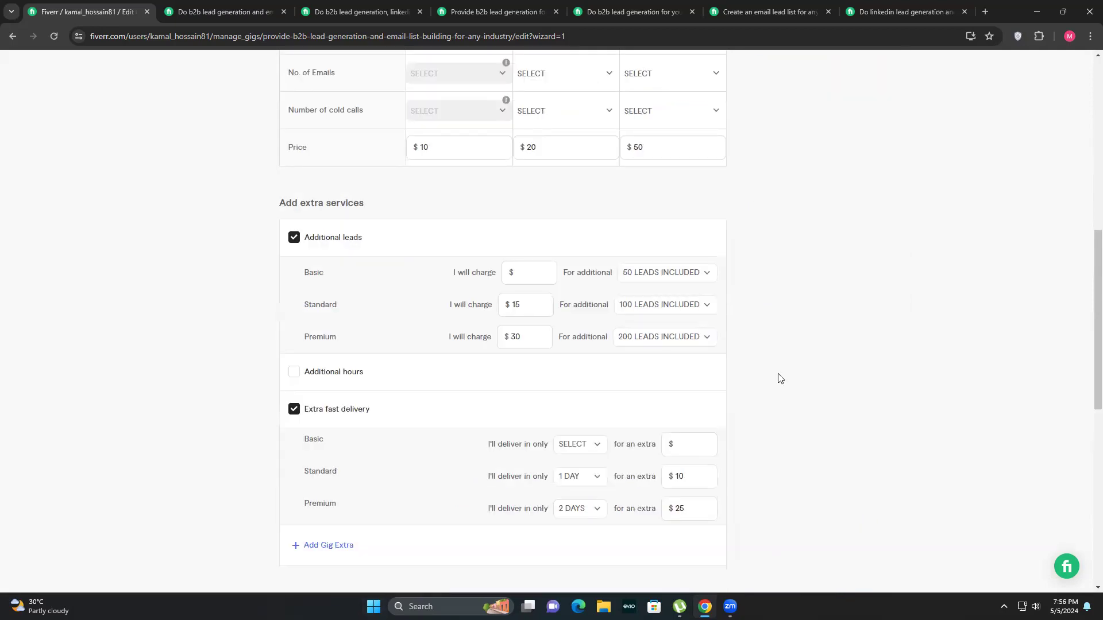
scroll(779, 378, down, 3)
scroll(669, 425, down, 1)
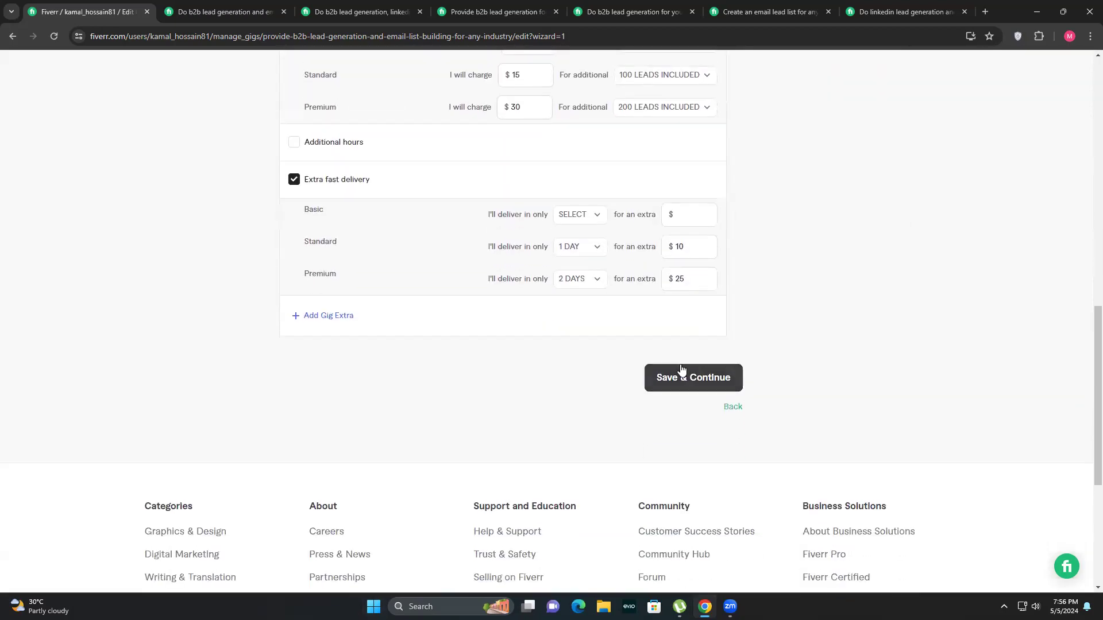
click(661, 379)
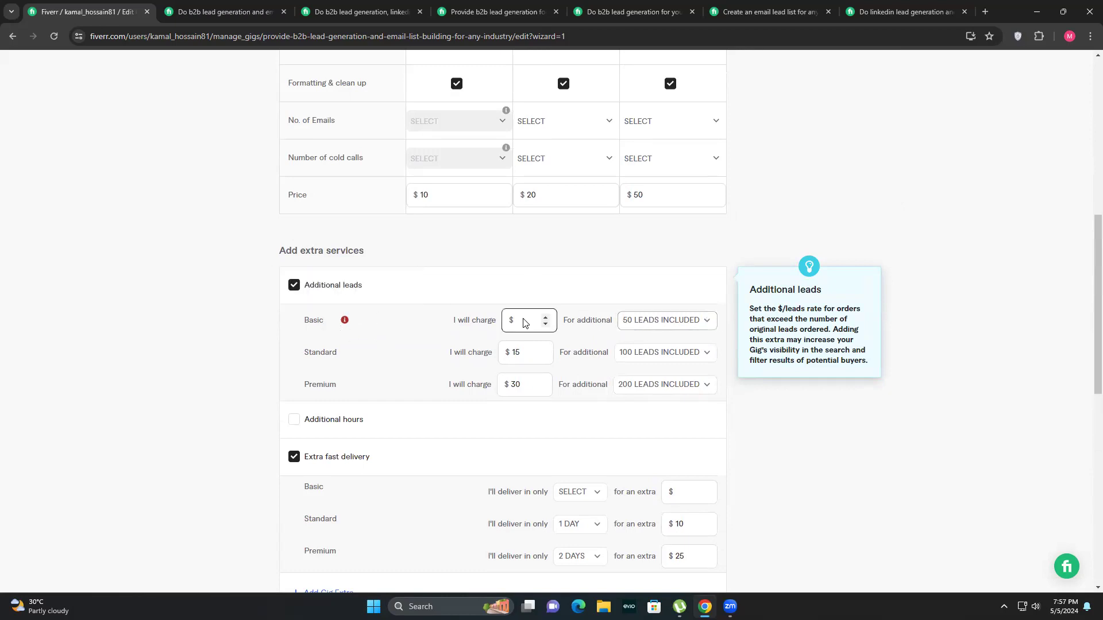
Charge $10 for 50 additional leads on the basic package.
click(628, 320)
click(652, 353)
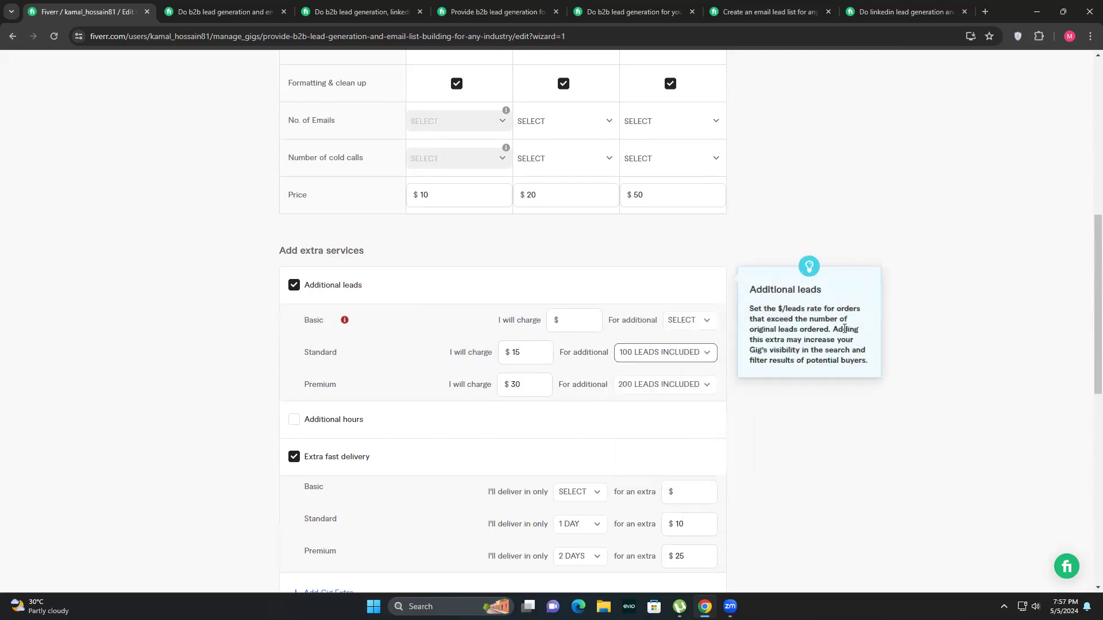
scroll(895, 197, down, 2)
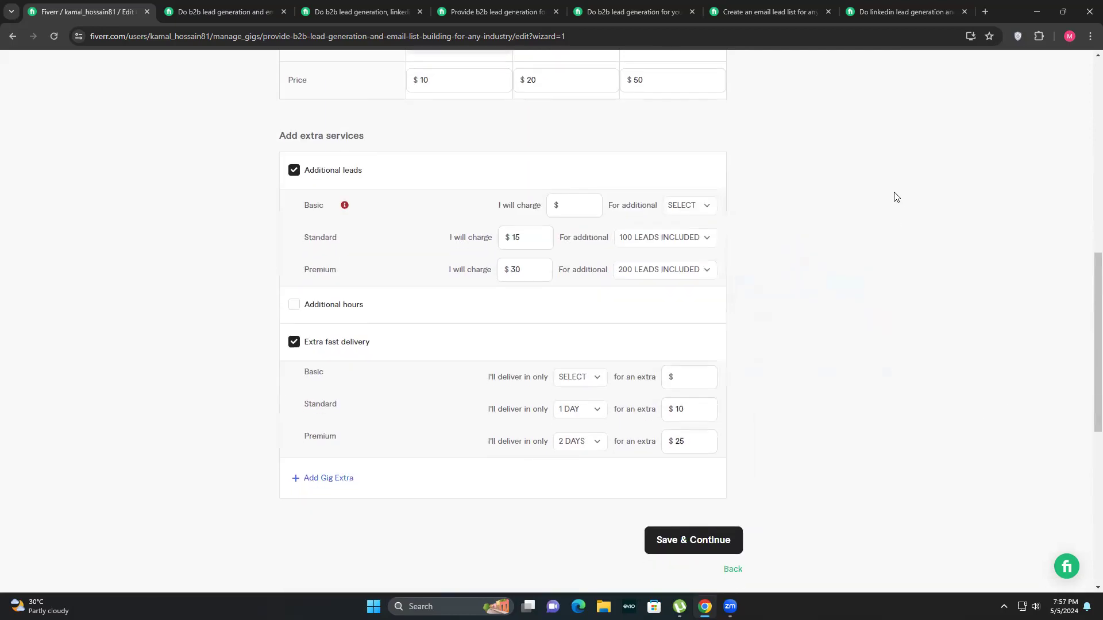
scroll(895, 197, down, 1)
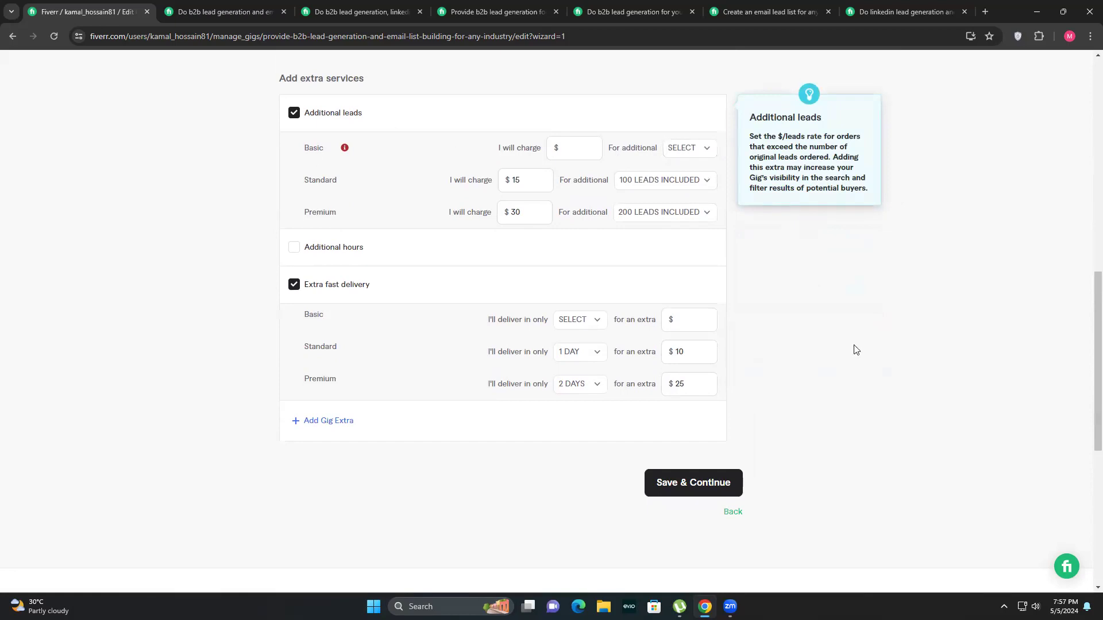
scroll(823, 464, up, 3)
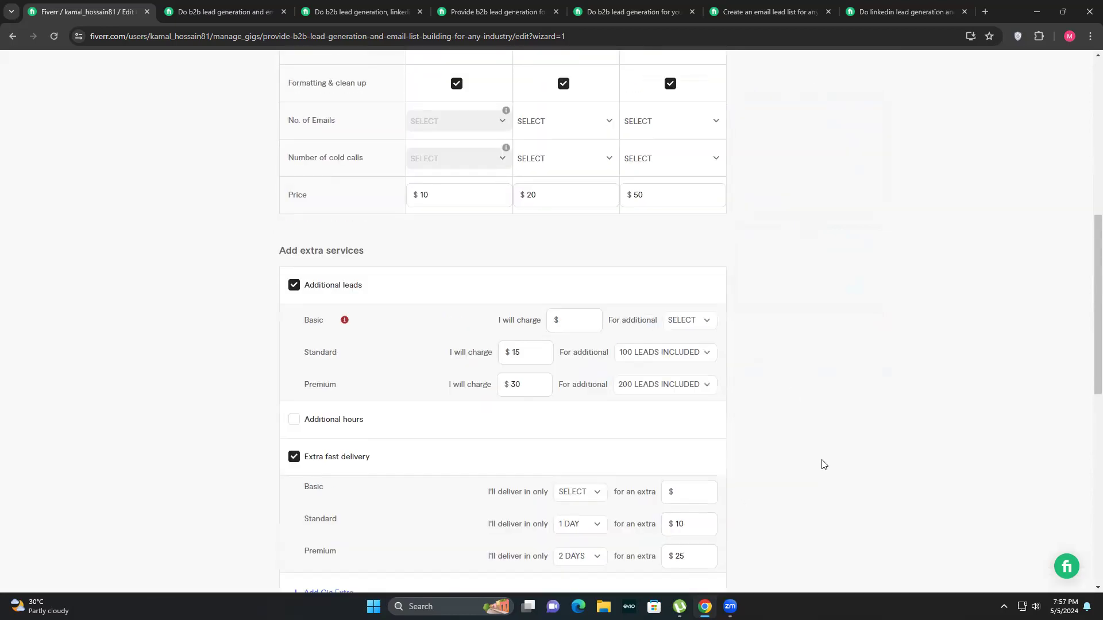
click(677, 322)
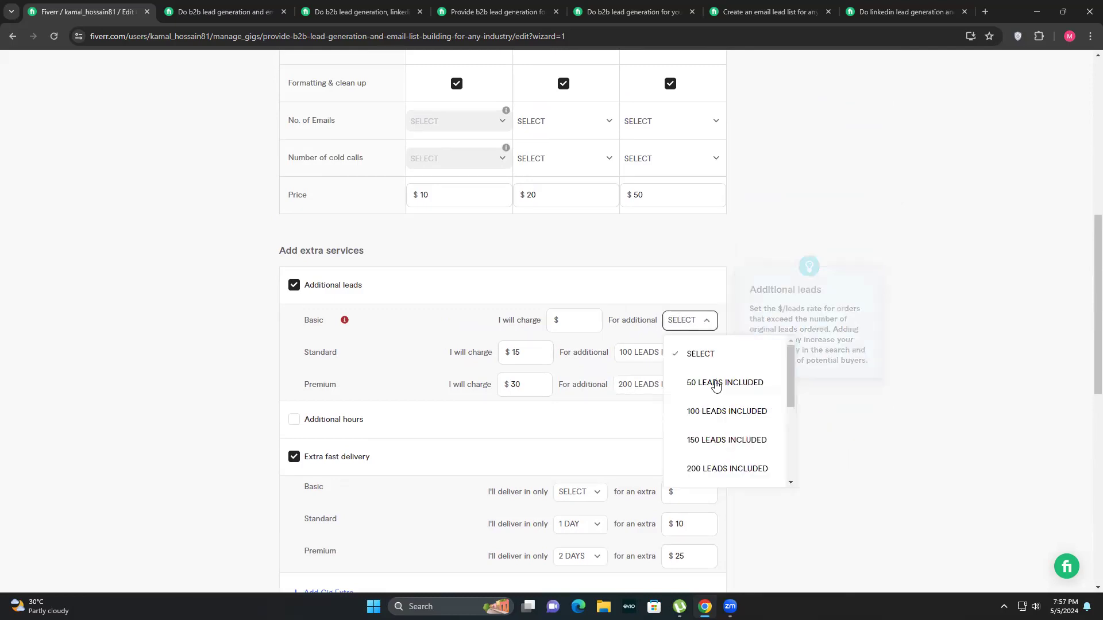
click(695, 382)
click(525, 318)
text(10)
click(796, 469)
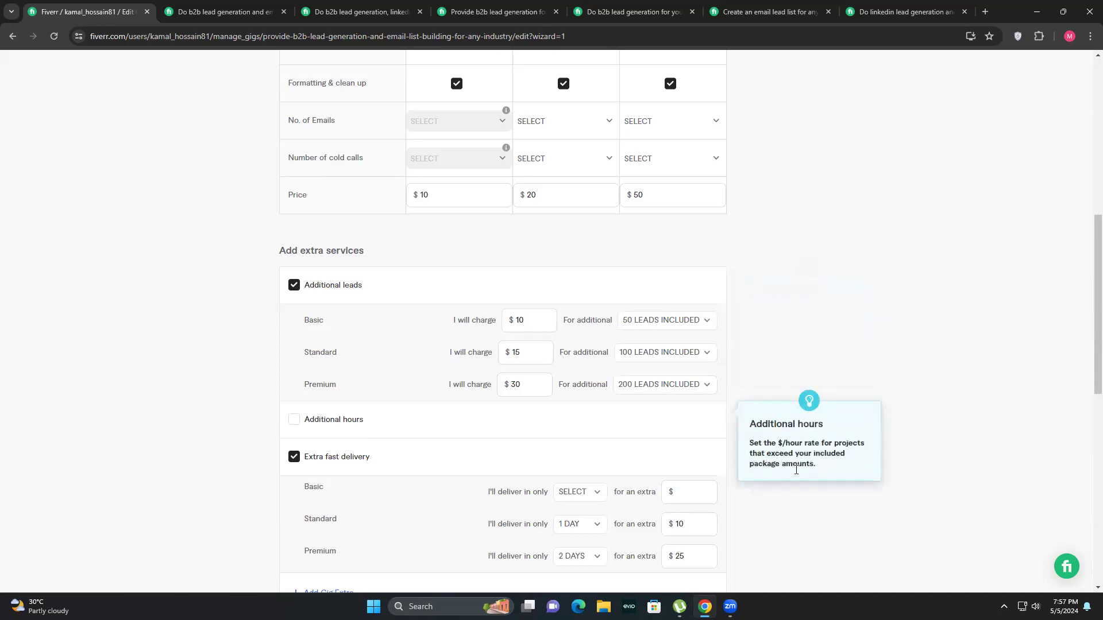
Save the pricing page, continue to the description page and place the cursor in the gig description box.
scroll(769, 463, down, 1)
scroll(769, 463, down, 3)
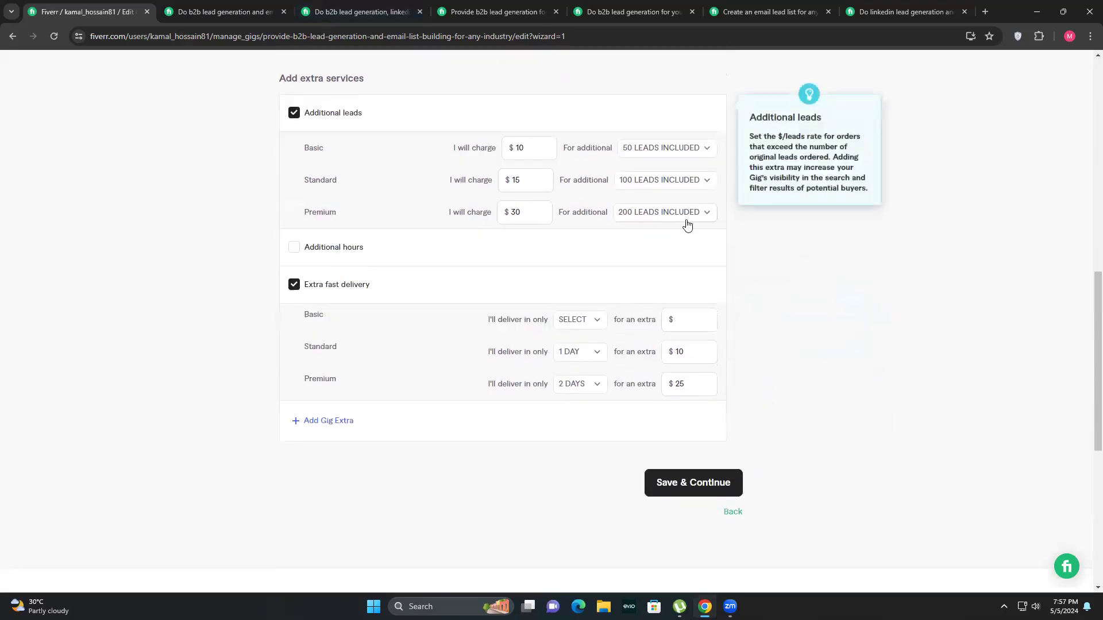
click(669, 483)
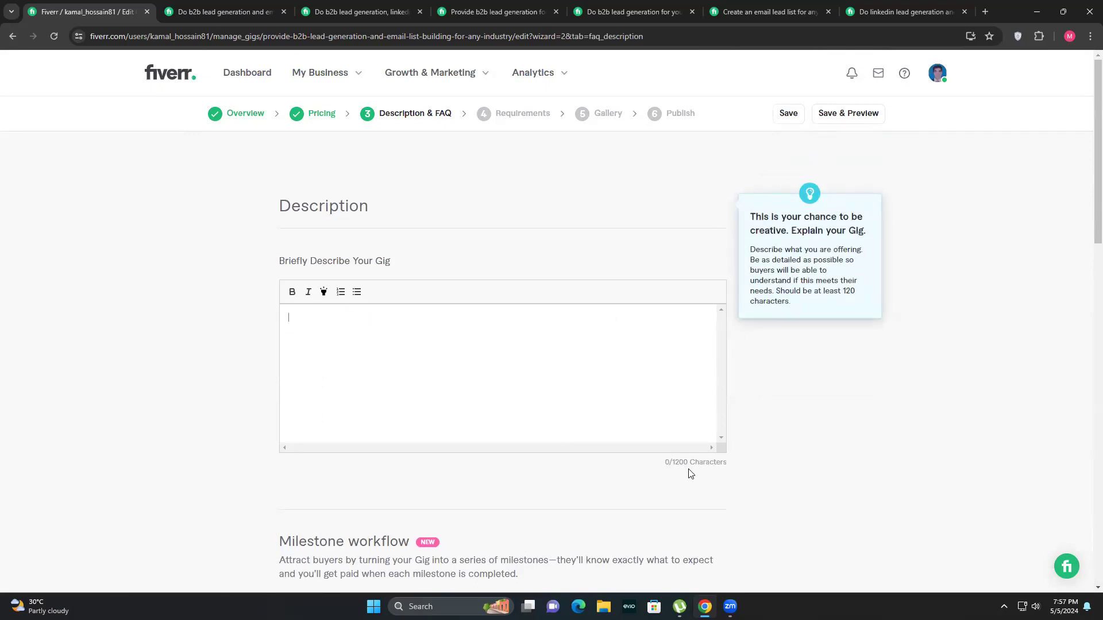
drag(668, 462, 723, 461)
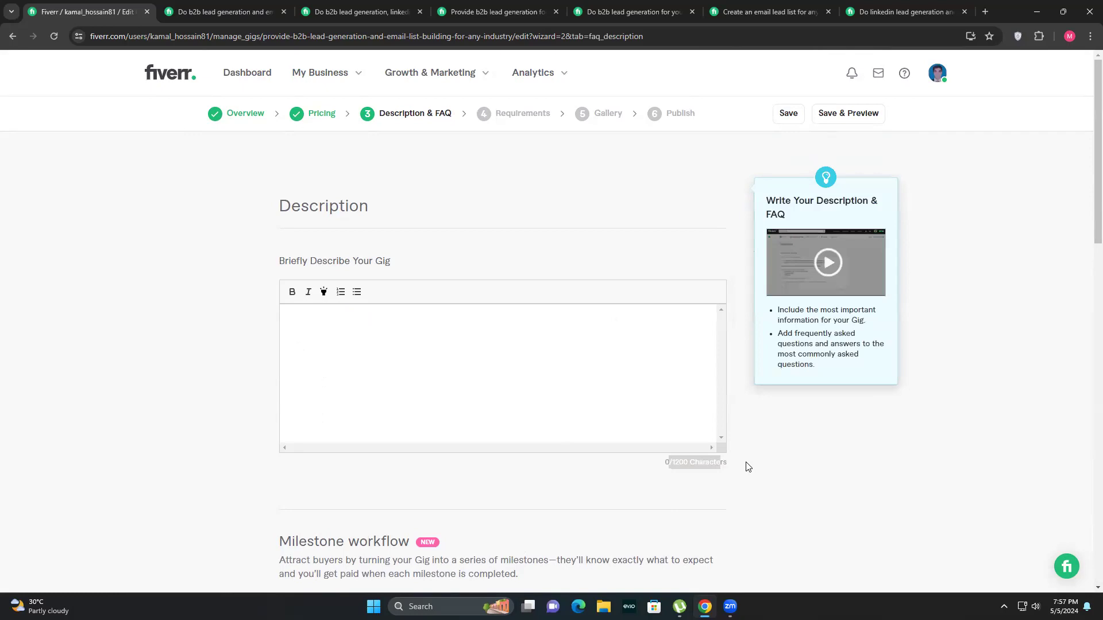
click(484, 360)
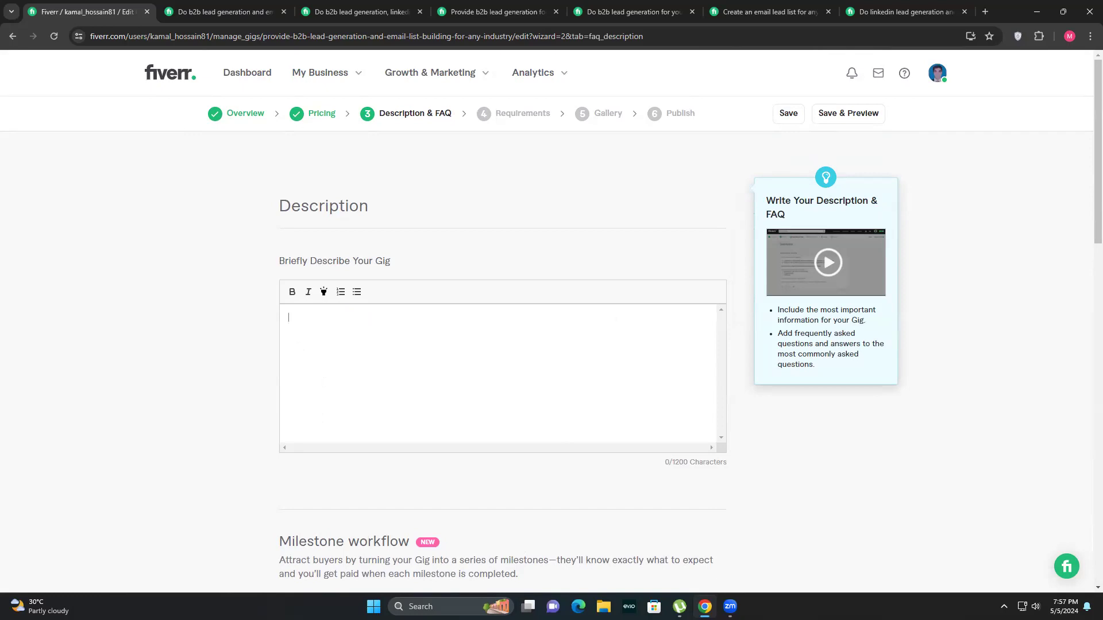
Read the About this gig text of the competing "b2b lead generation and email finding" gig, including its introduction and offer.
click(213, 9)
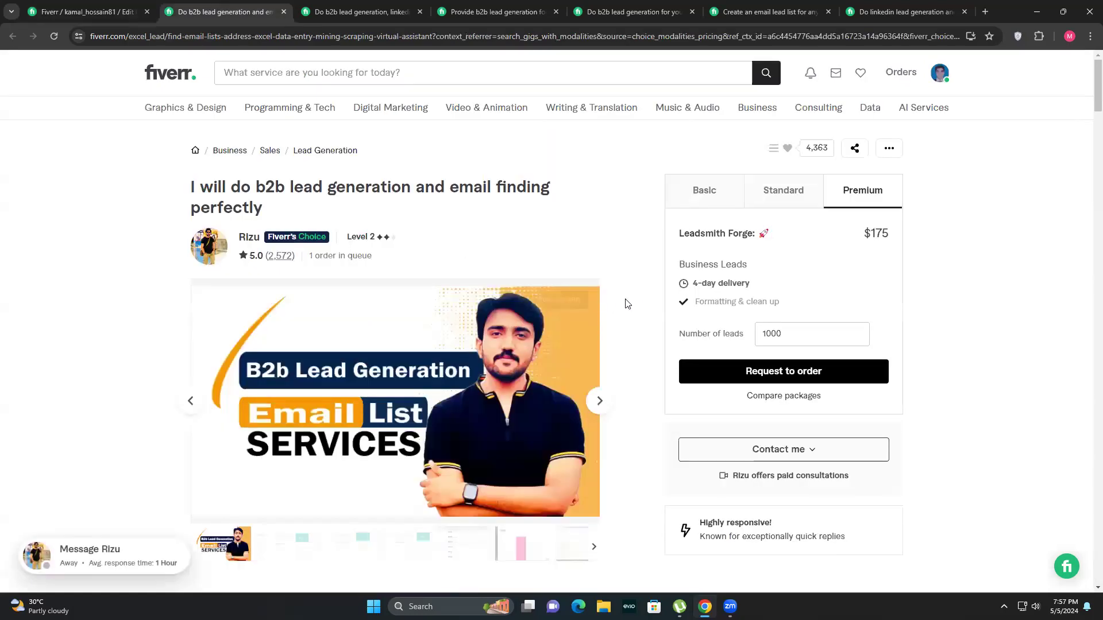
scroll(641, 300, down, 5)
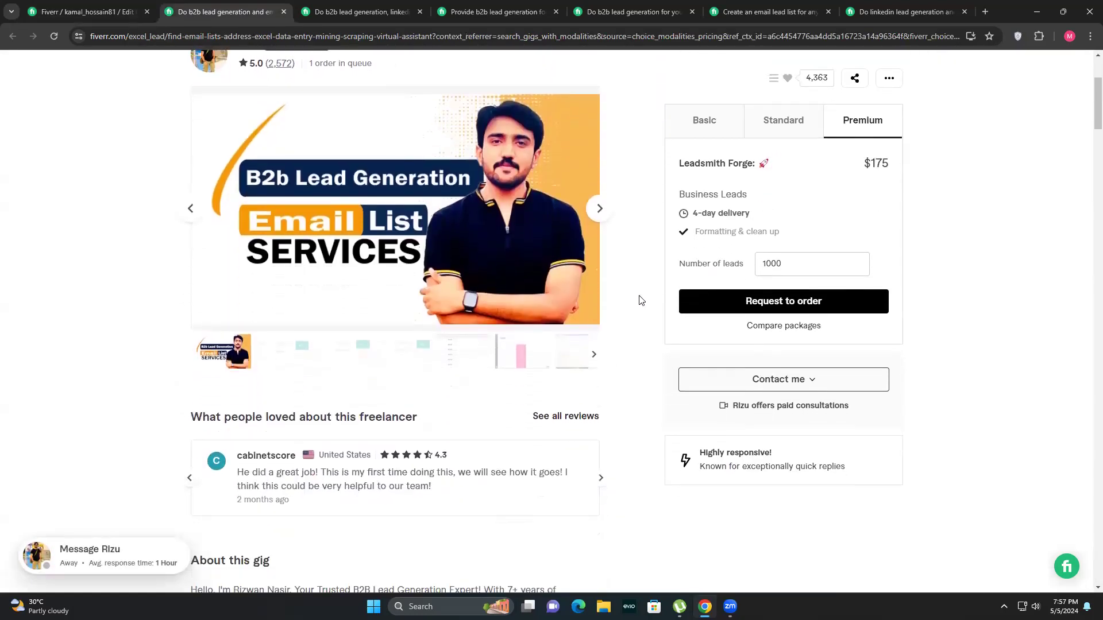
scroll(641, 300, down, 2)
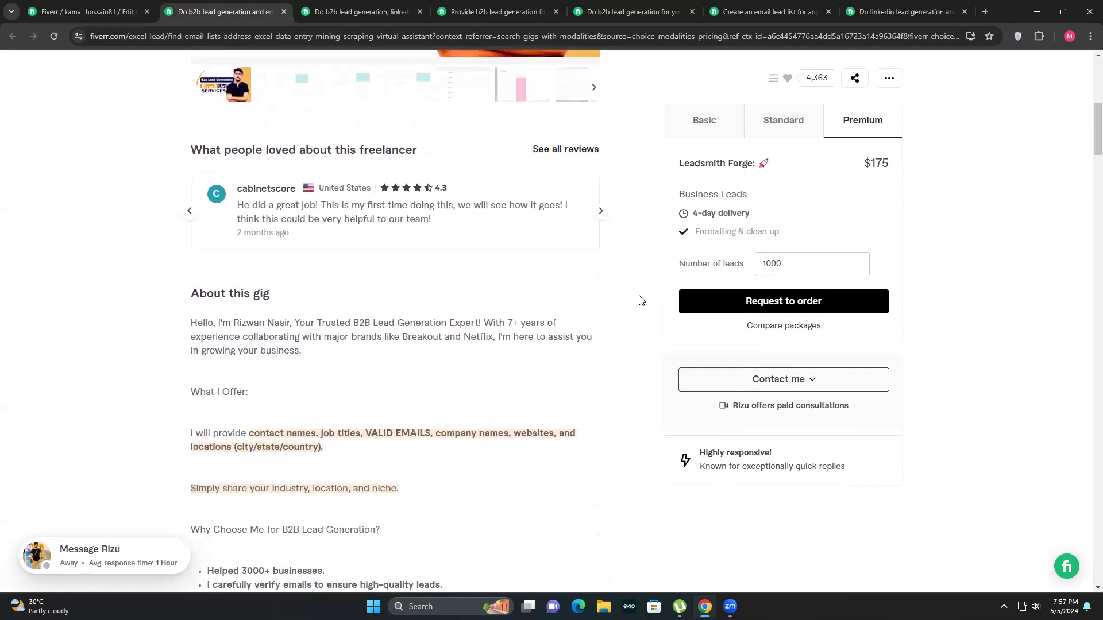
scroll(641, 299, down, 2)
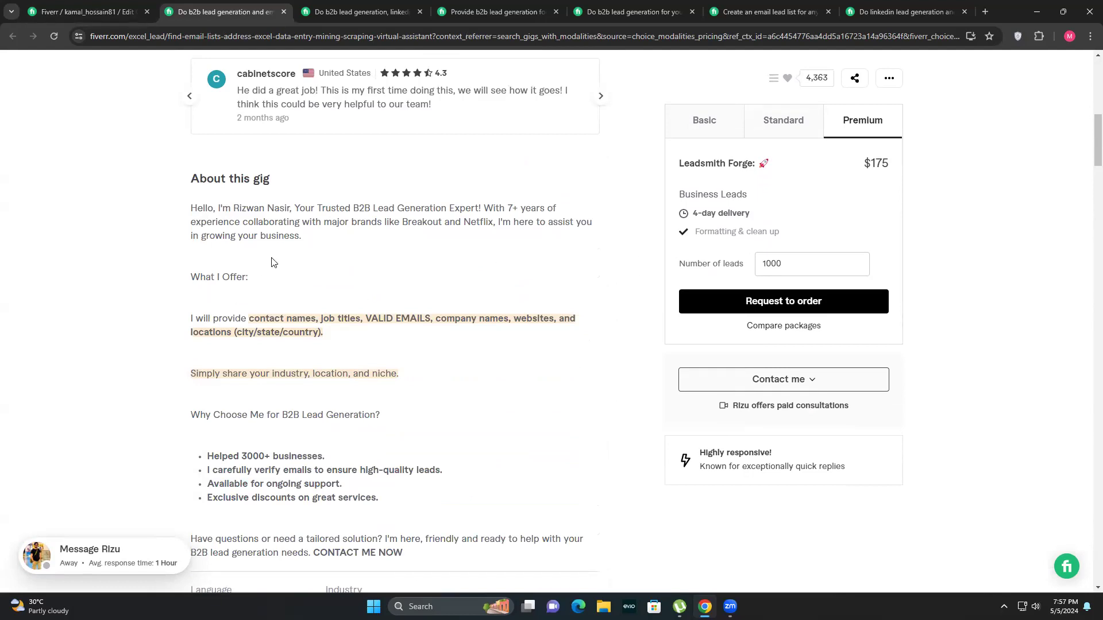
drag(192, 209, 303, 240)
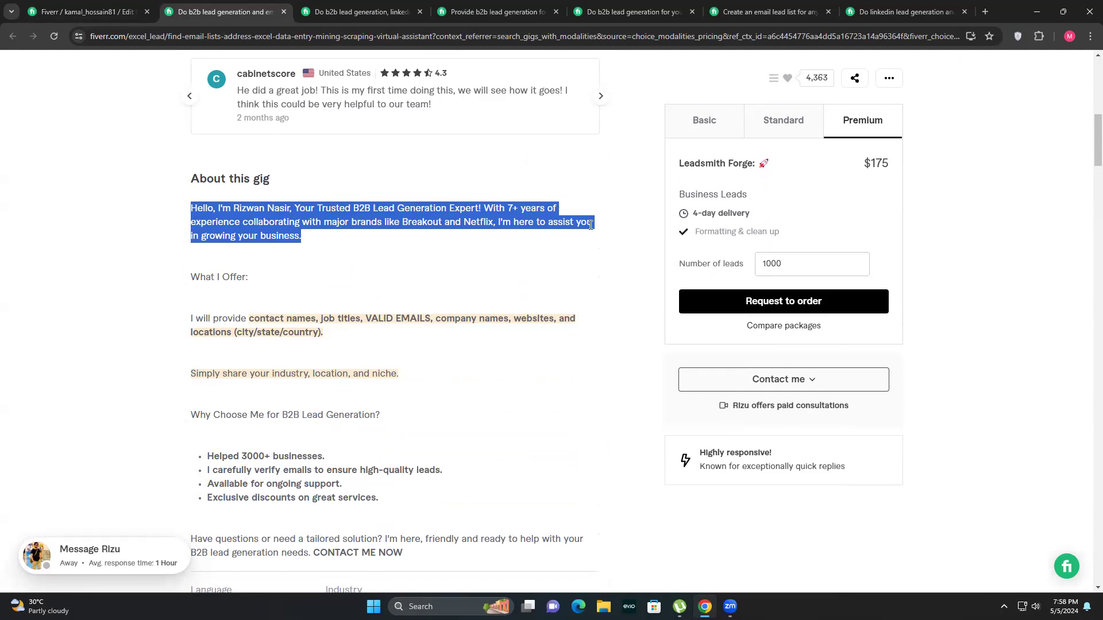
drag(299, 236, 385, 219)
click(268, 239)
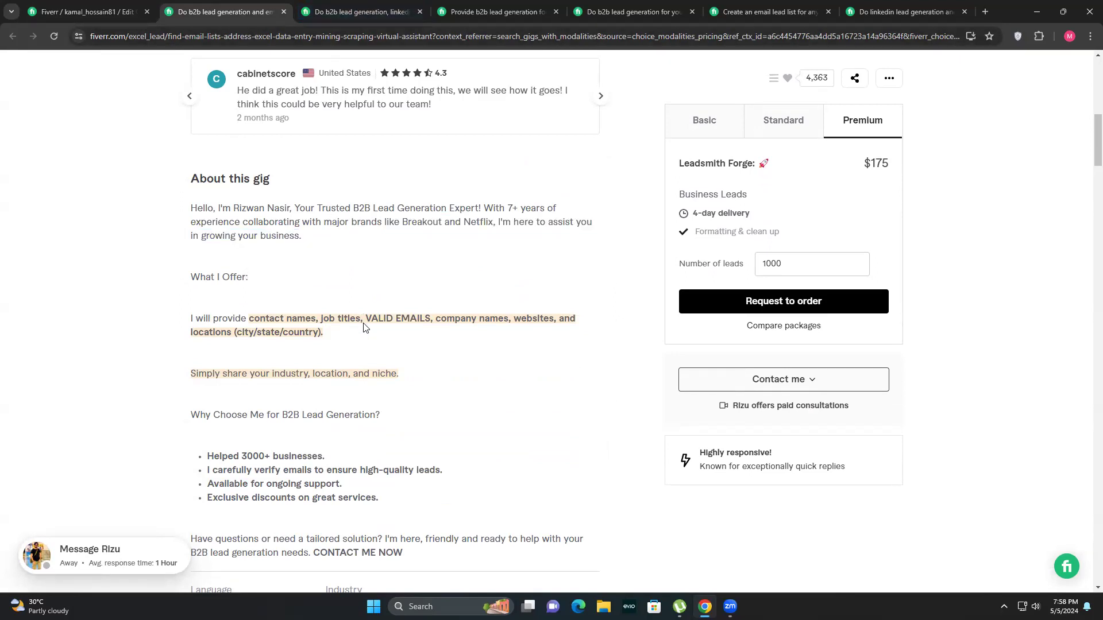
scroll(364, 327, down, 1)
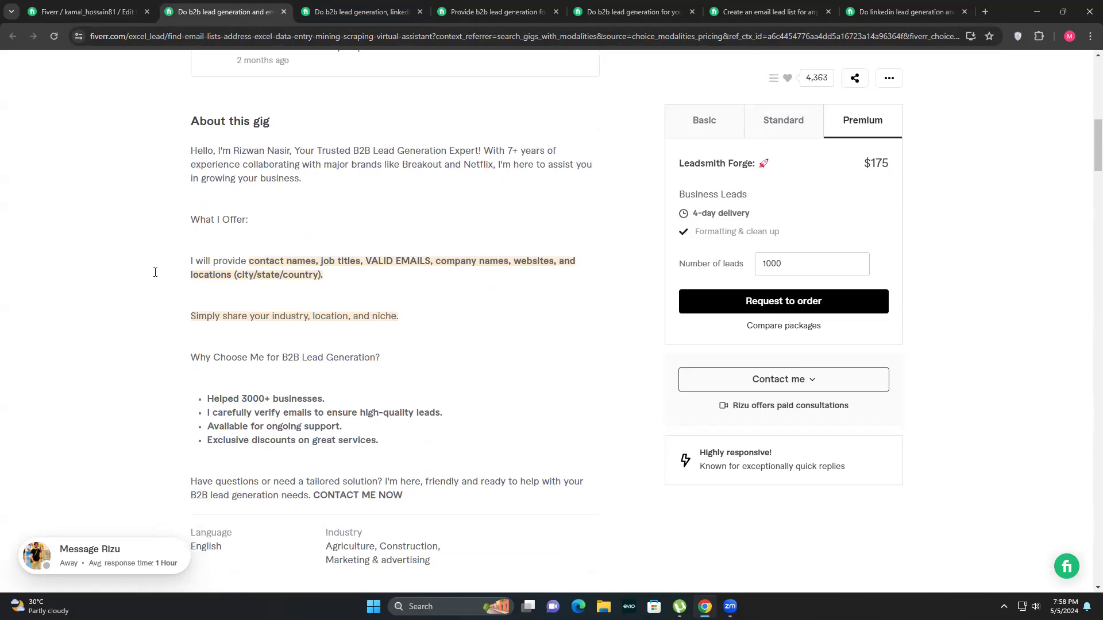
Open the competing prospect-list gig and examine the seller profile's average response time and last delivery.
key(ctrl+Tab)
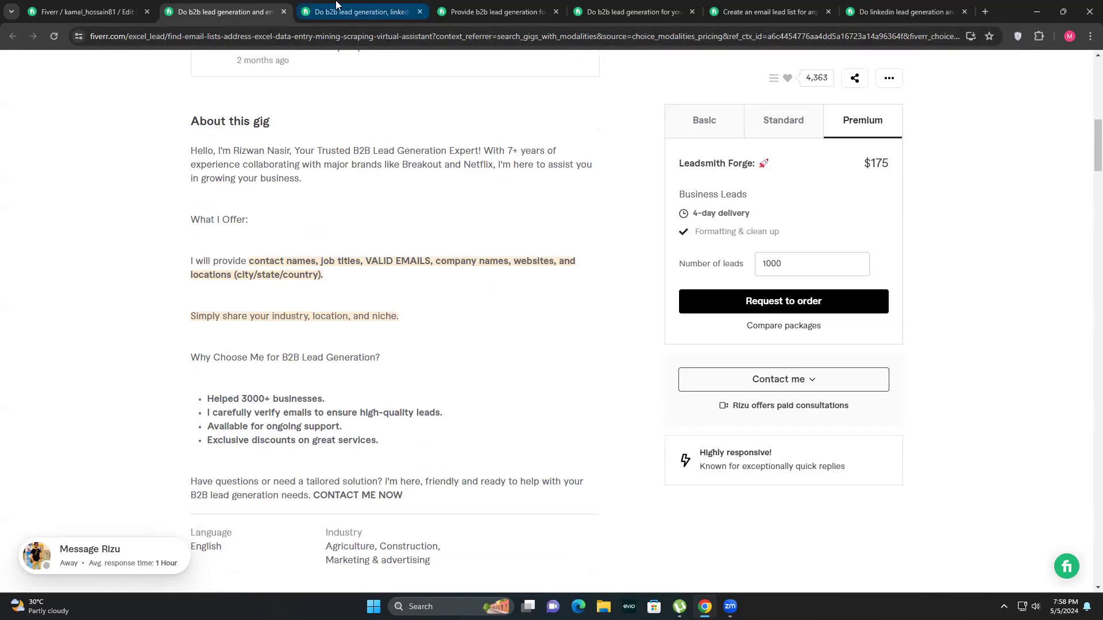
scroll(305, 274, up, 15)
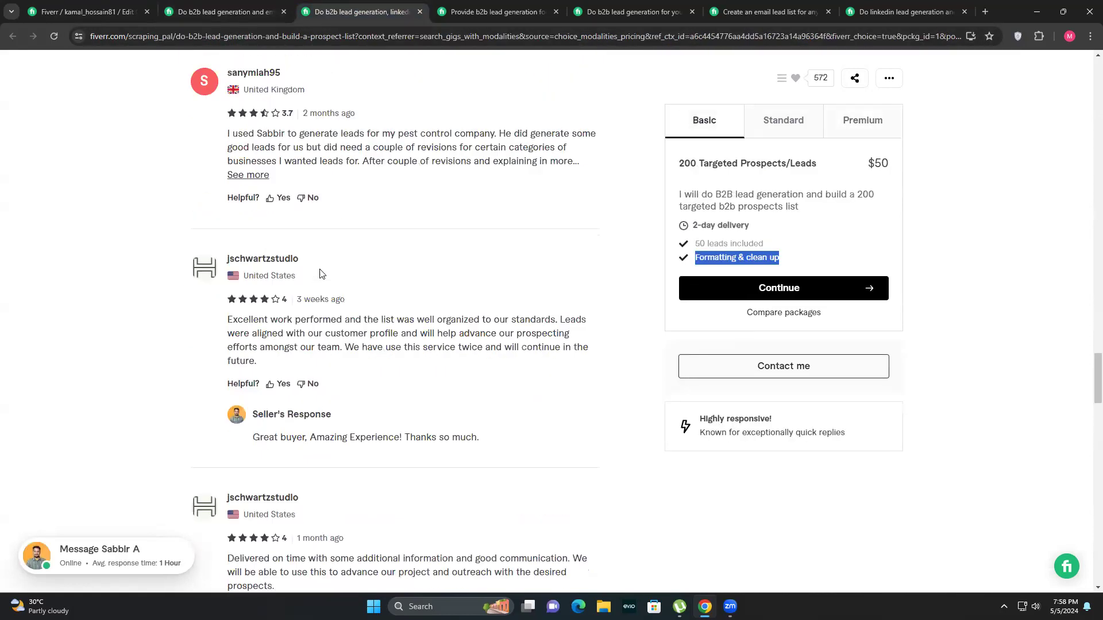
scroll(320, 273, up, 12)
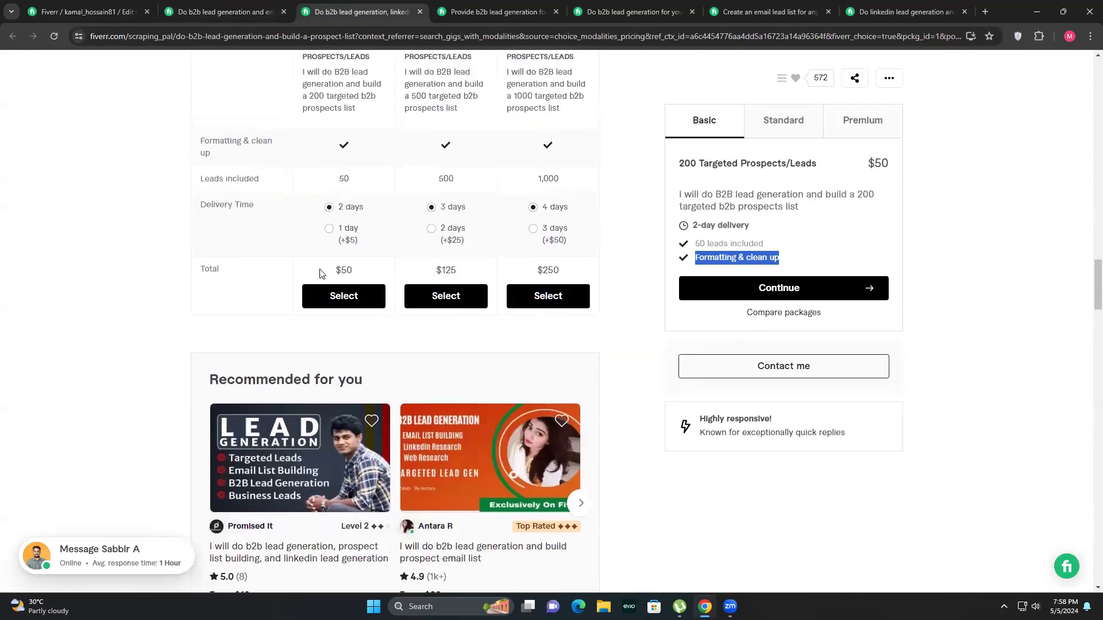
scroll(320, 274, up, 10)
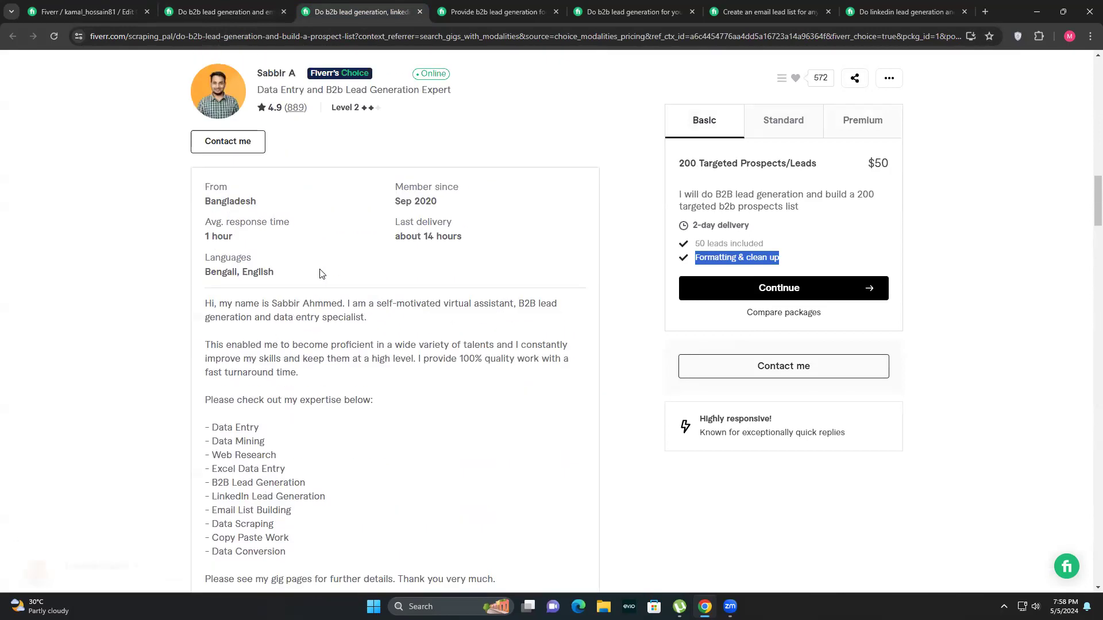
scroll(320, 274, up, 4)
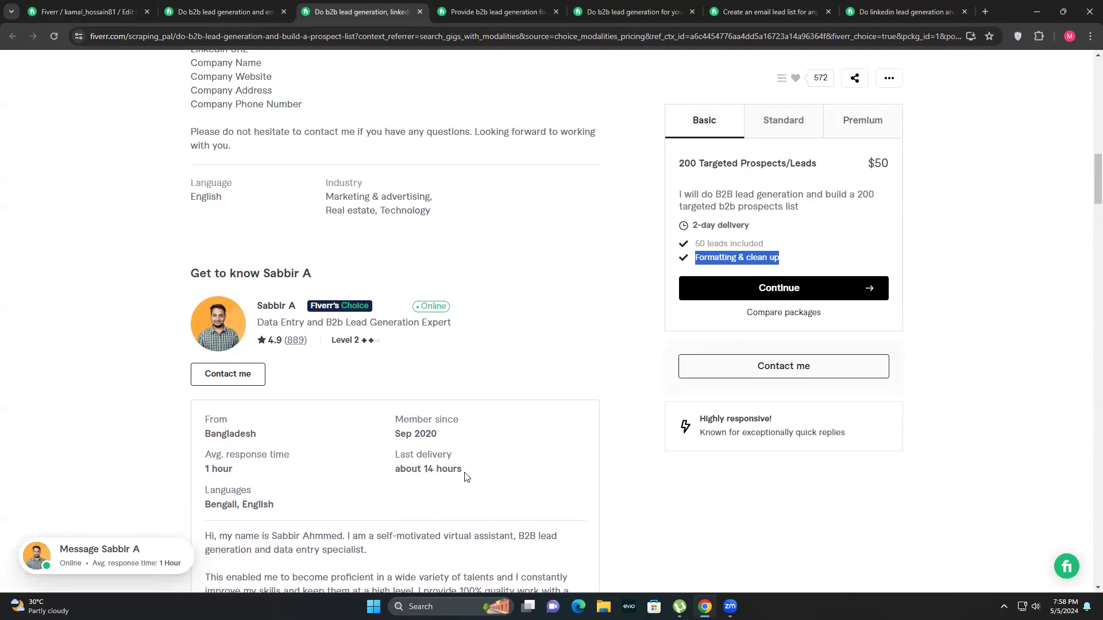
scroll(465, 477, down, 1)
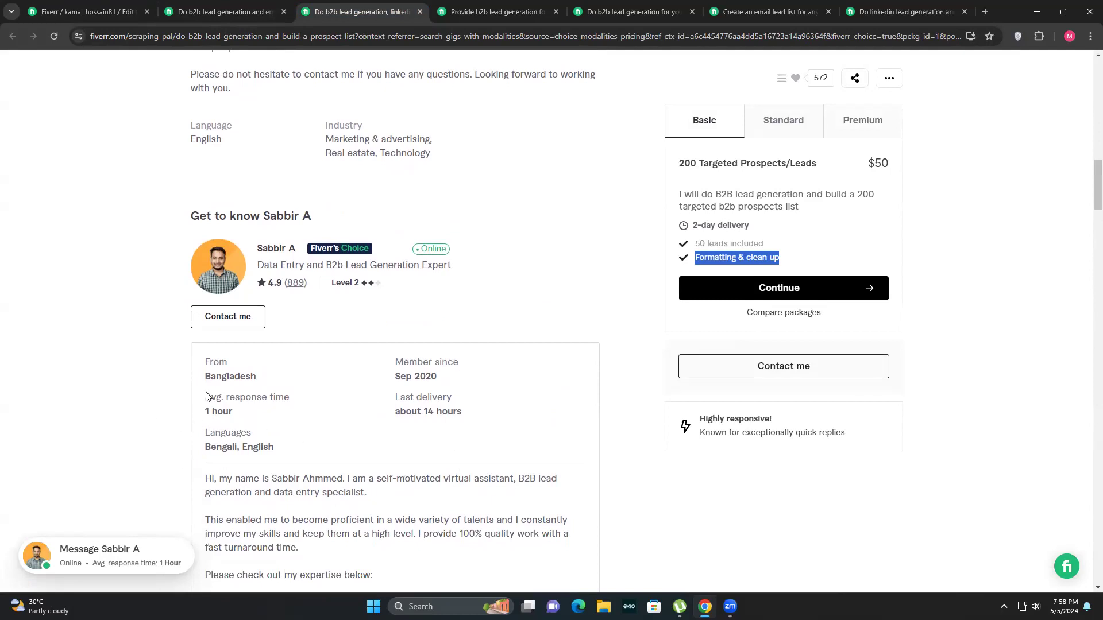
drag(204, 413, 266, 413)
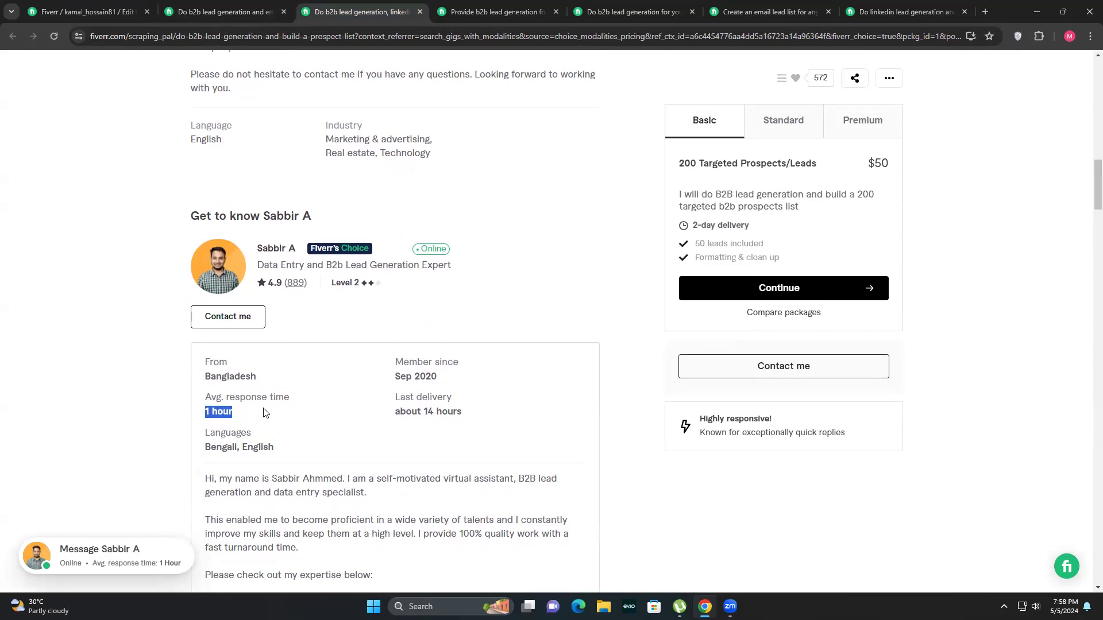
drag(396, 414, 481, 414)
click(468, 412)
Read the opening paragraphs of the prospect-list gig's description about the target buyer and the seller's experience.
scroll(583, 372, up, 6)
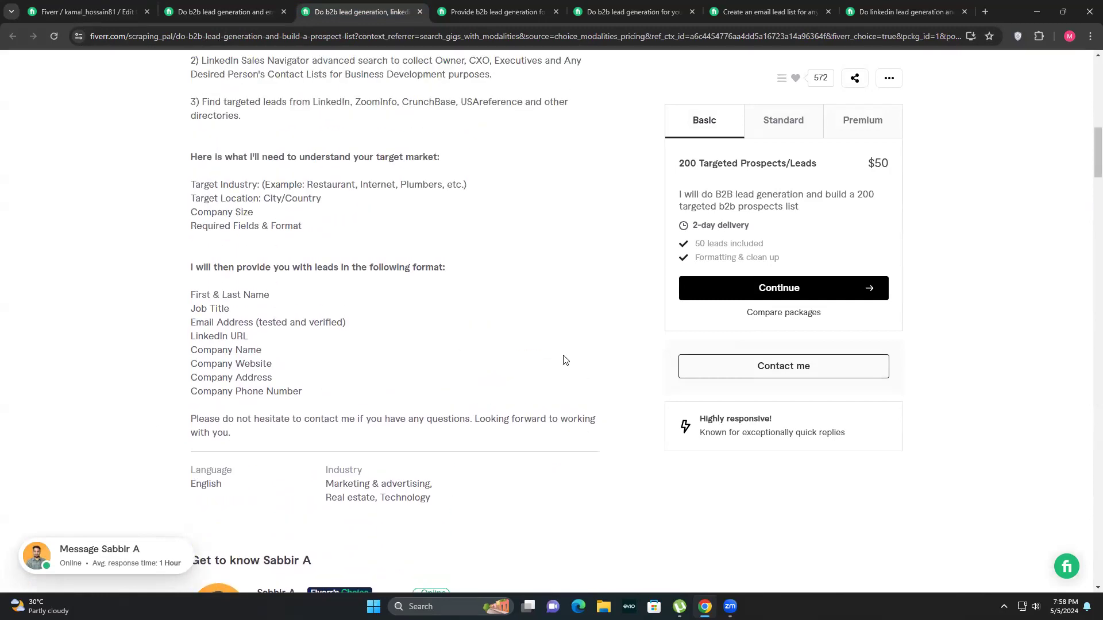
scroll(562, 357, up, 4)
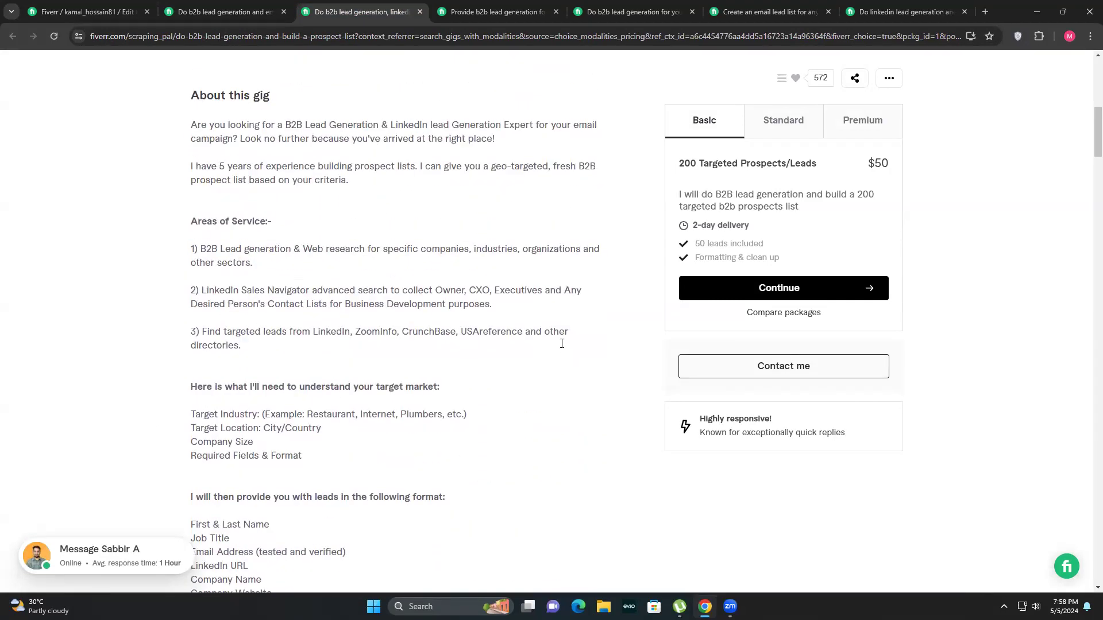
drag(191, 125, 348, 180)
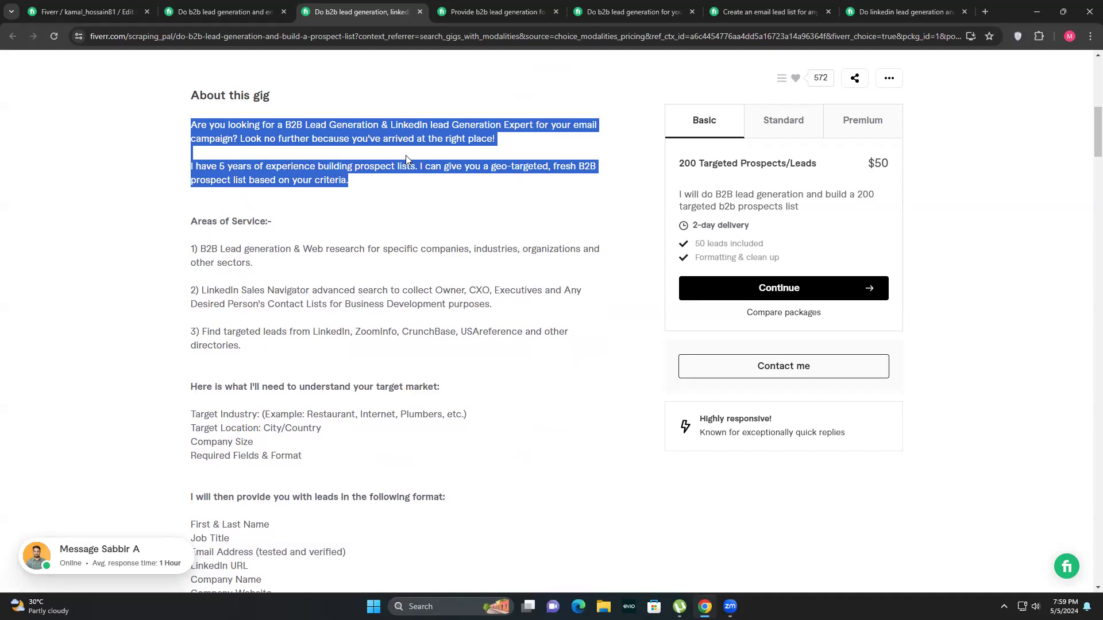
click(371, 197)
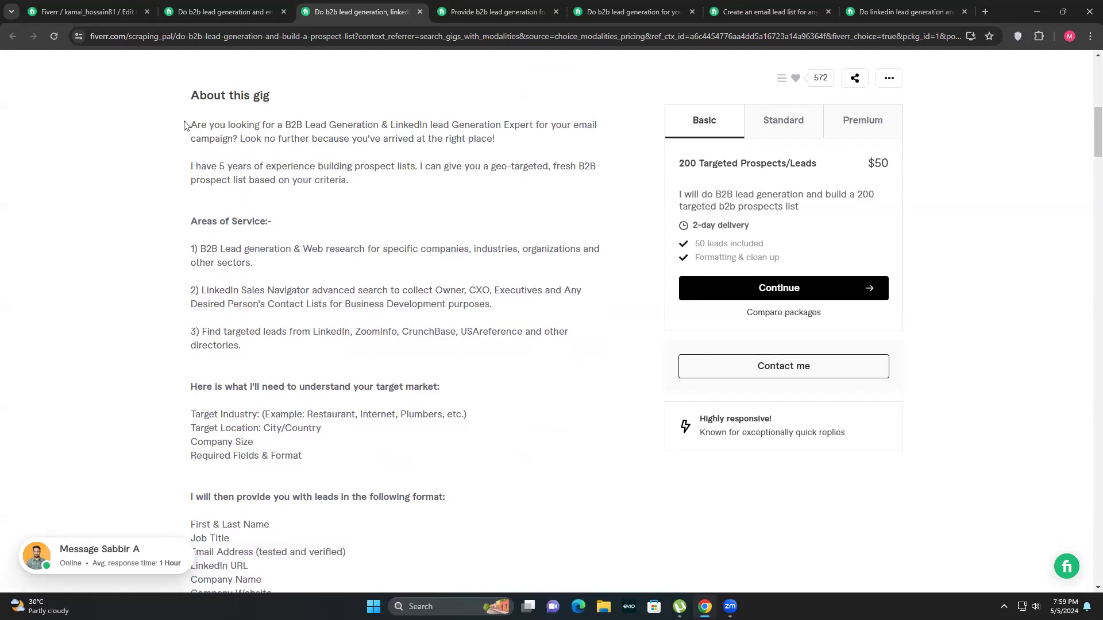
drag(192, 124, 357, 182)
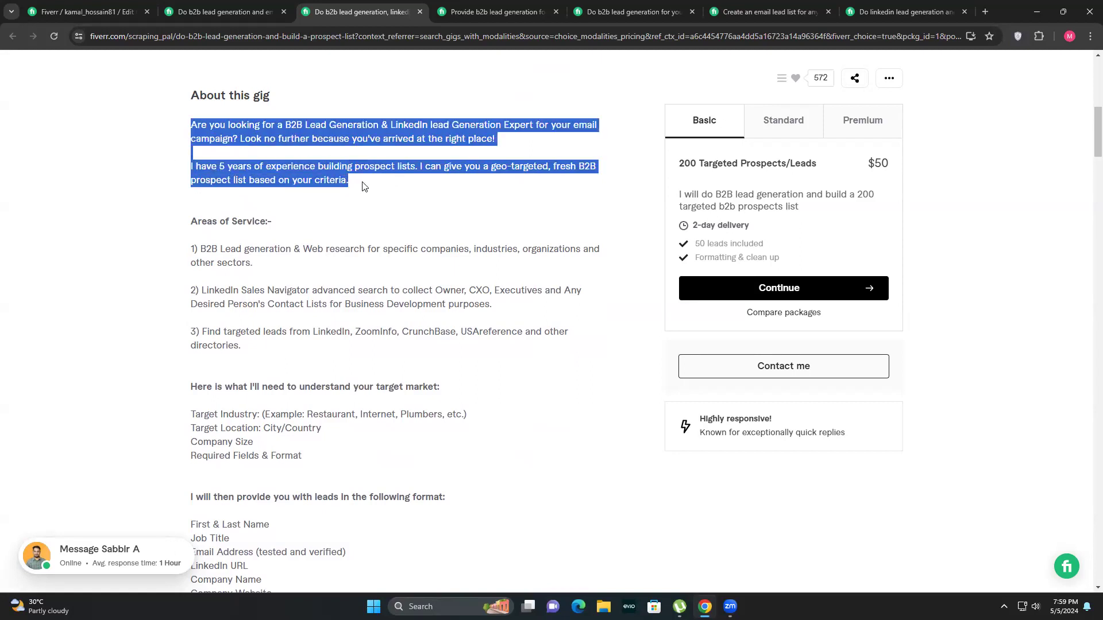
click(360, 184)
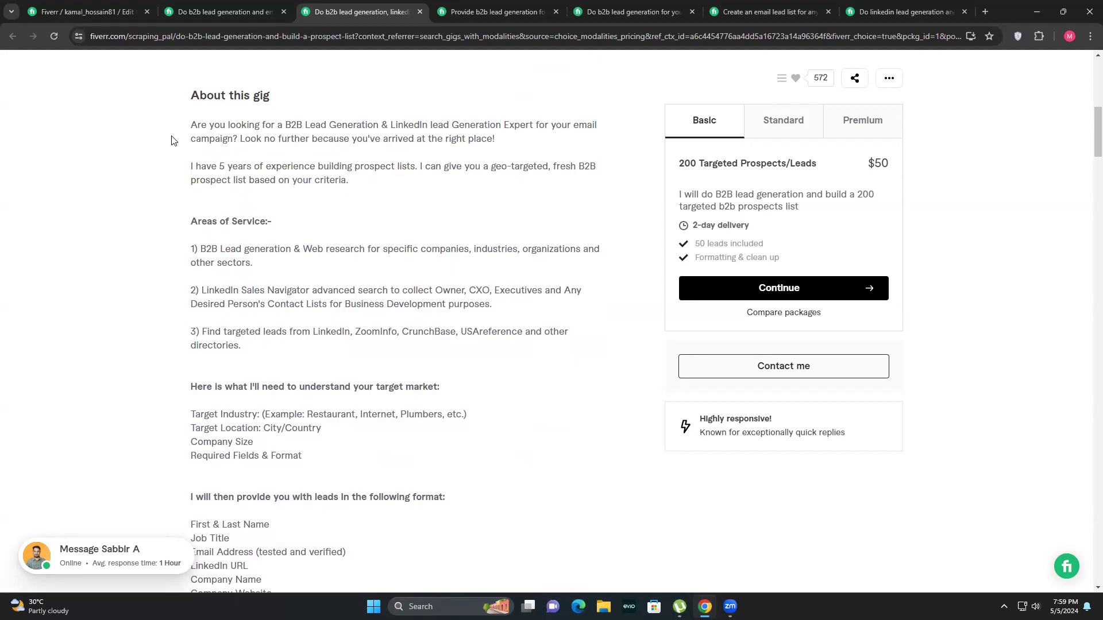
Examine the three numbered items under Areas of Service in the prospect-list gig's description.
scroll(410, 248, down, 2)
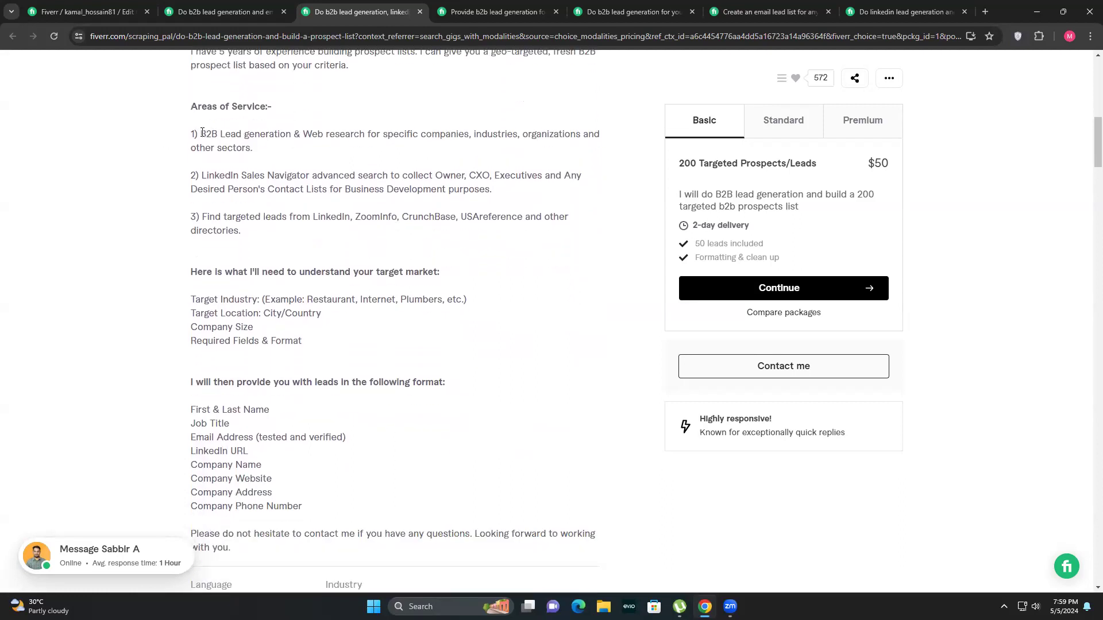
drag(199, 134, 259, 149)
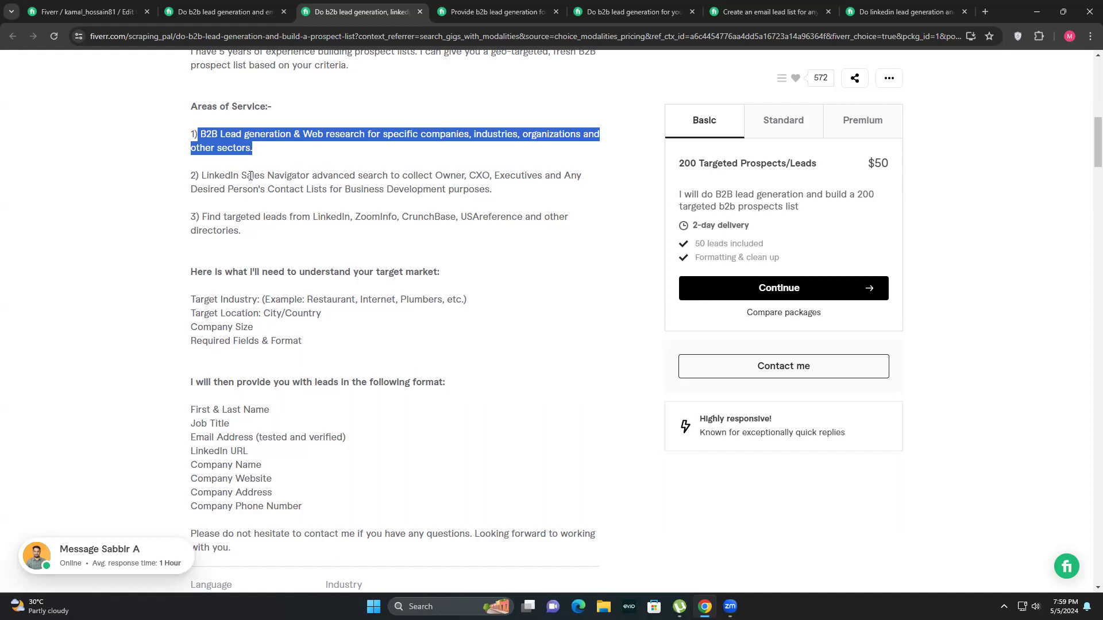
drag(201, 176, 319, 179)
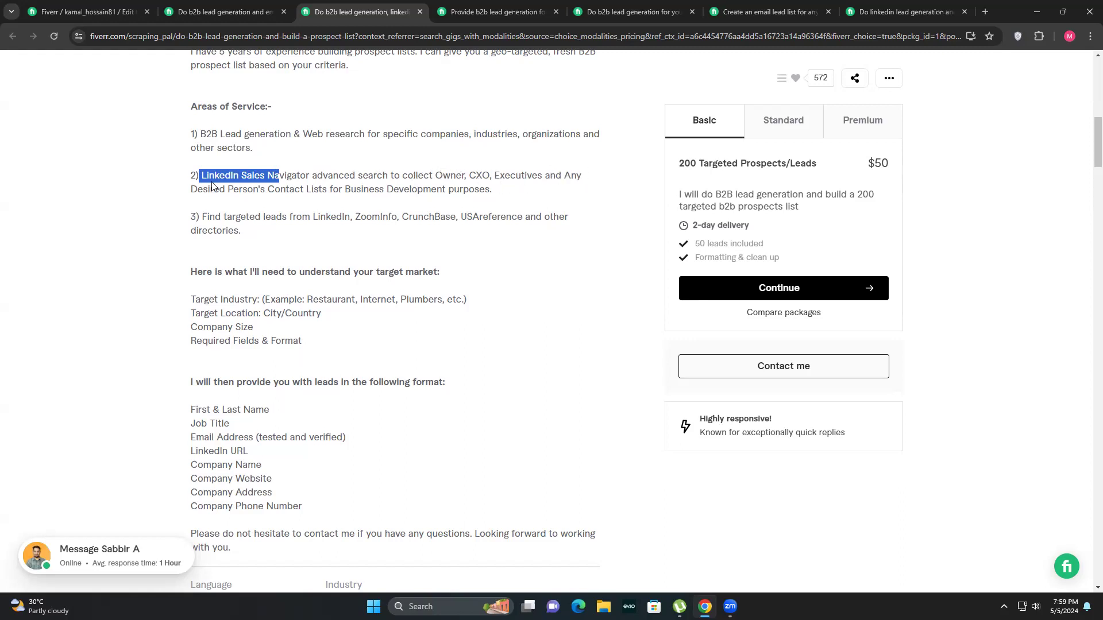
click(476, 188)
drag(201, 175, 312, 177)
drag(202, 217, 276, 218)
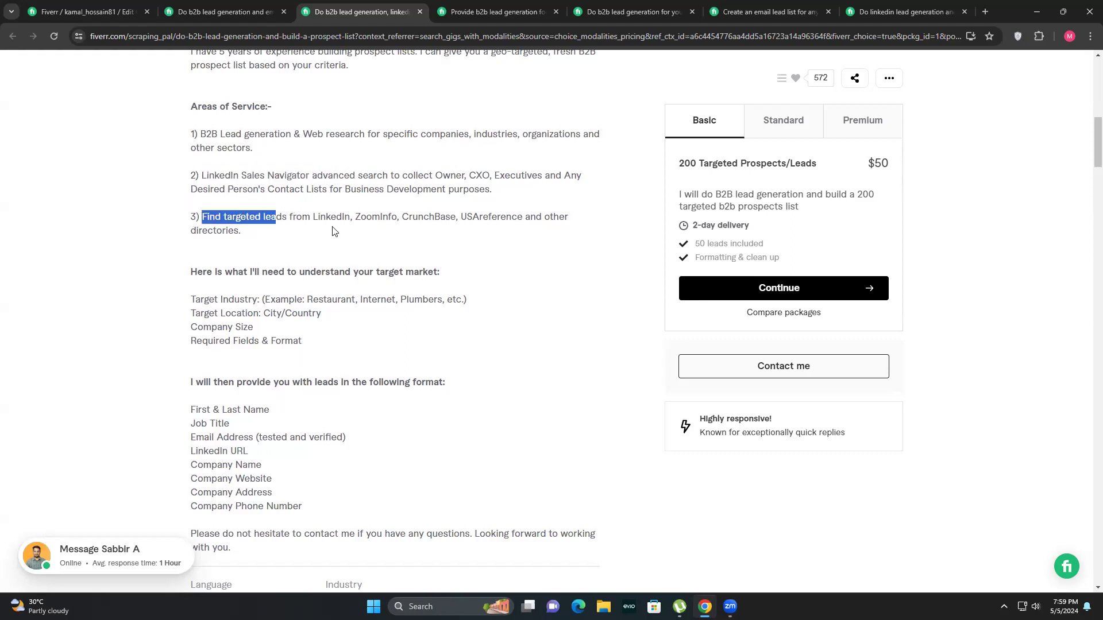
click(360, 220)
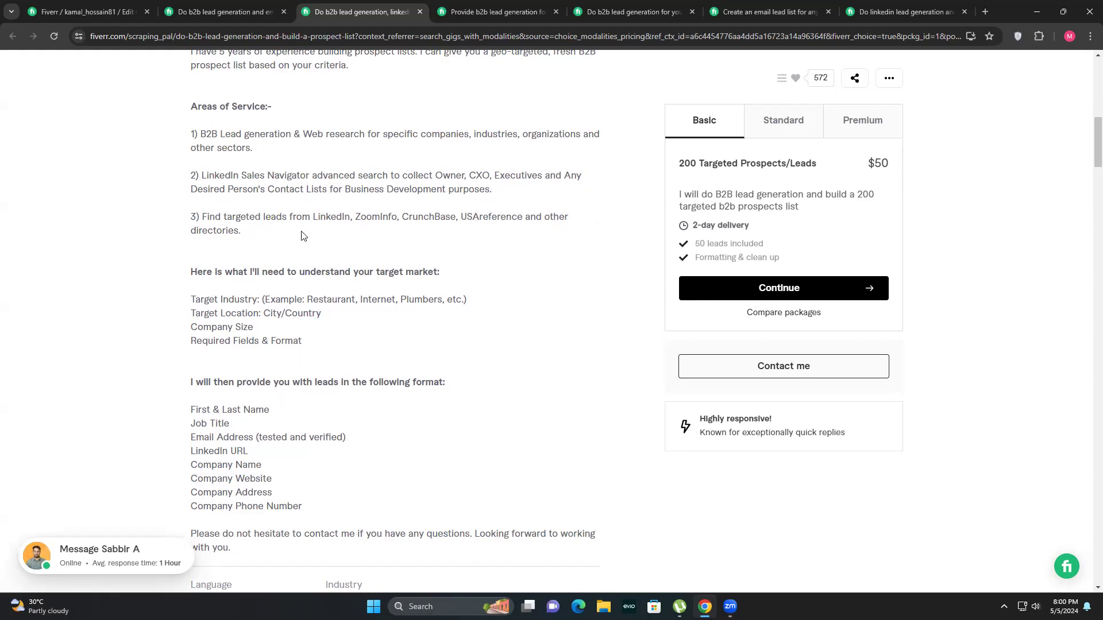
mouse_move(214, 232)
mouse_down()
mouse_move(242, 231)
mouse_move(197, 232)
mouse_up()
Examine the prospect-list gig's delivered lead fields and the details it requests to understand the buyer's target market.
scroll(367, 383, down, 1)
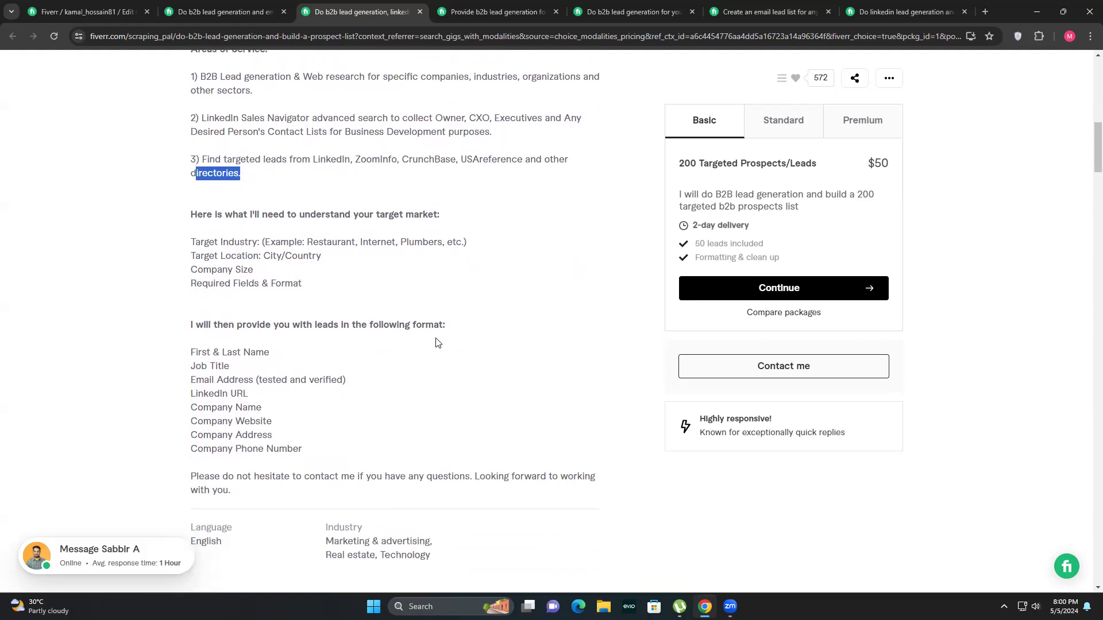
drag(192, 352, 263, 458)
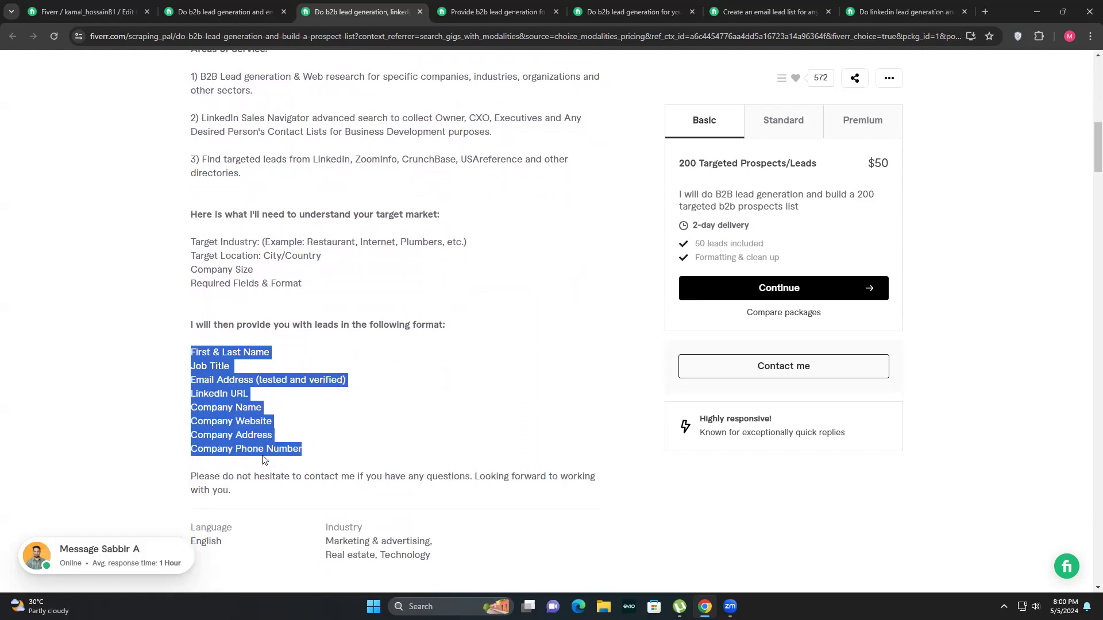
click(212, 486)
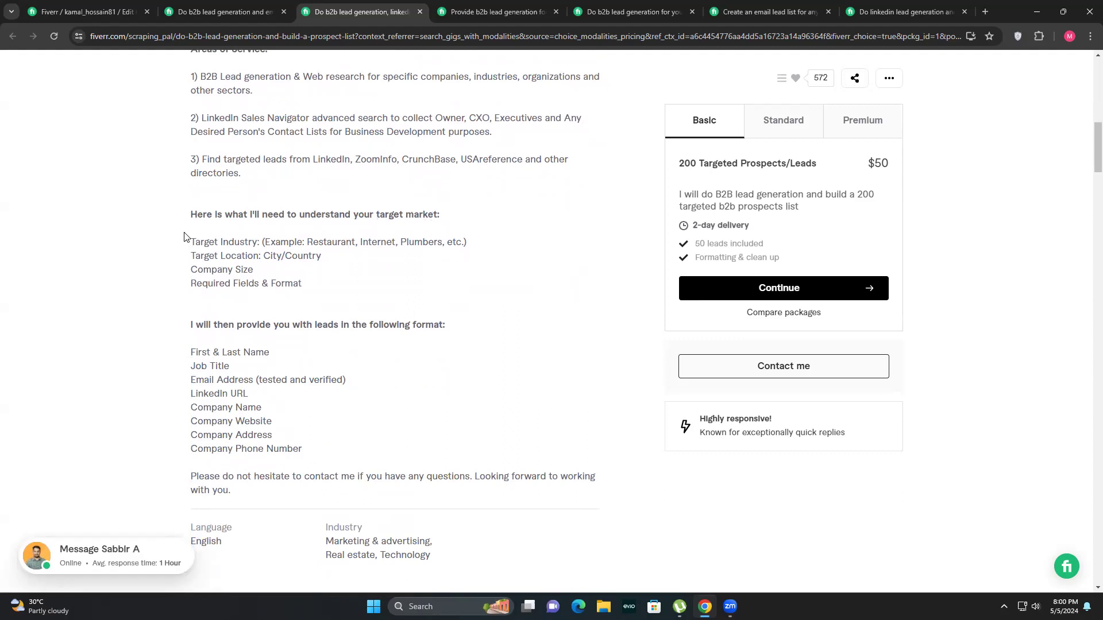
drag(194, 239, 307, 283)
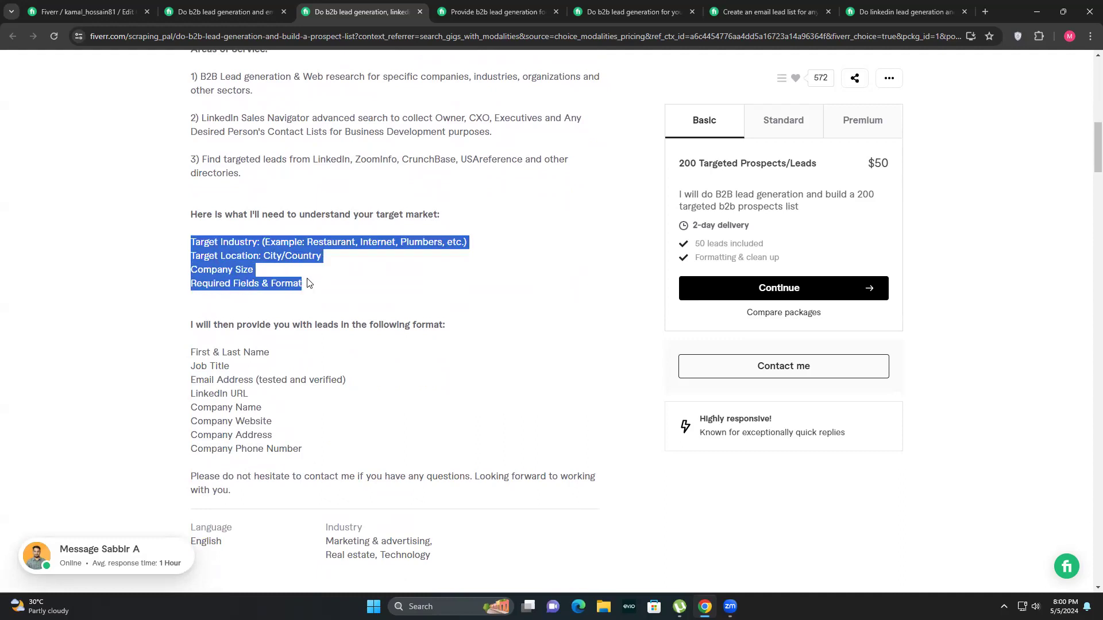
click(229, 241)
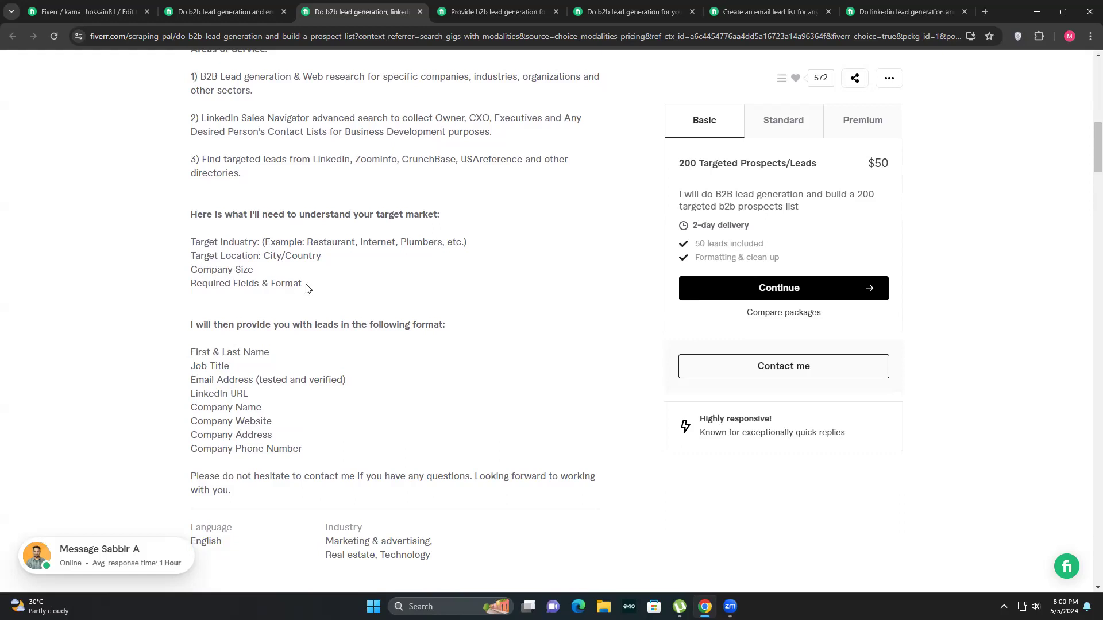
drag(305, 278, 335, 288)
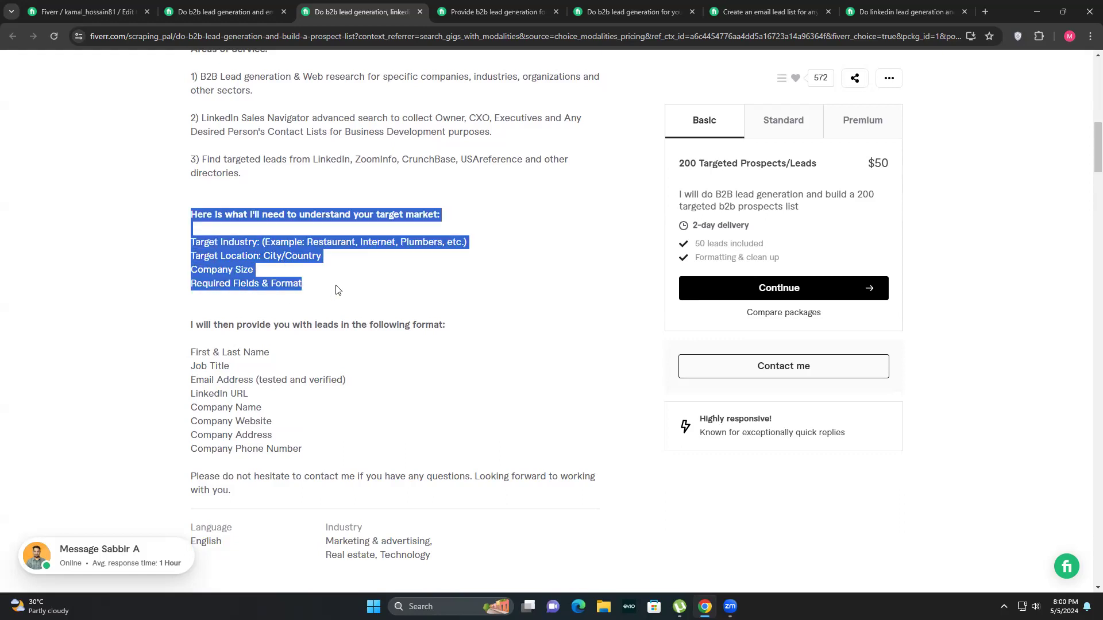
click(335, 289)
Open the competing "Provide b2b lead generation" gig and examine what it needs from the buyer and which lead fields it delivers.
click(513, 9)
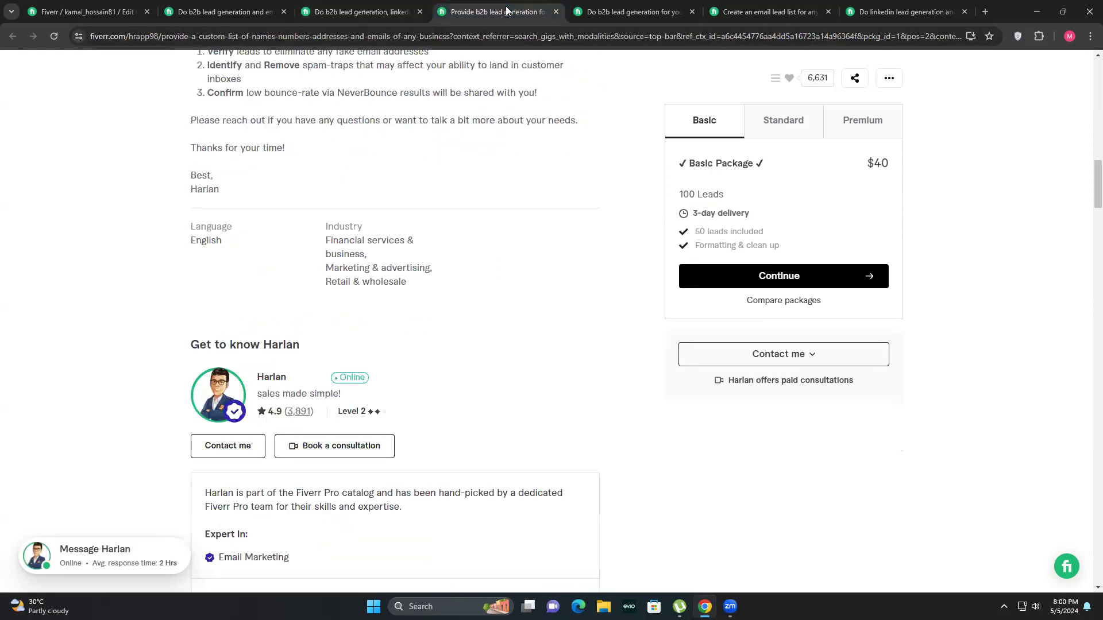
scroll(495, 266, up, 2)
scroll(495, 266, up, 2)
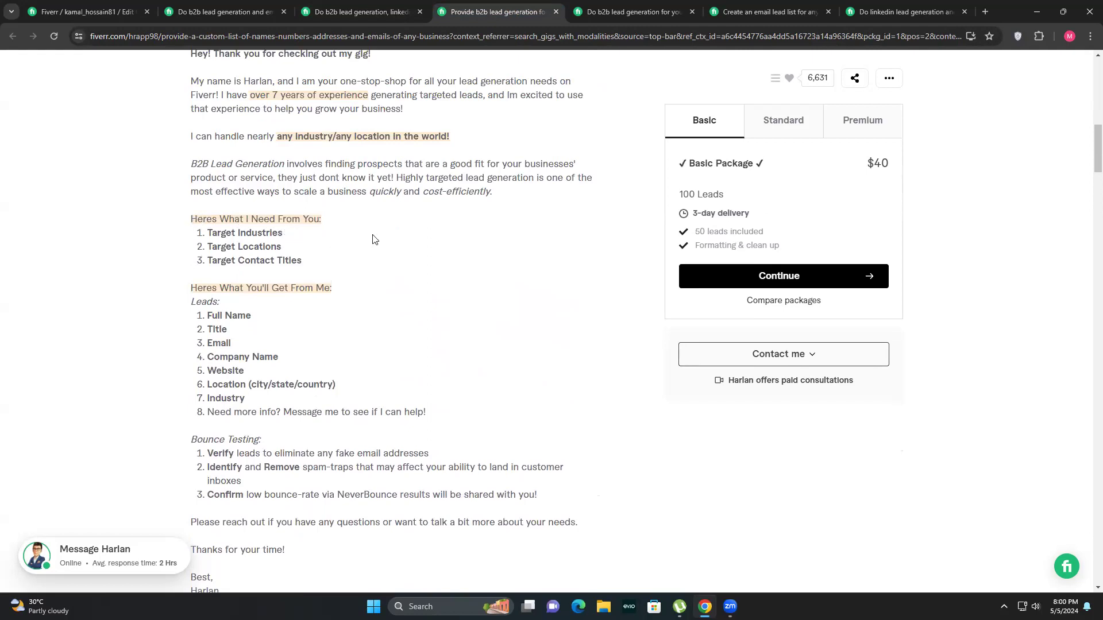
drag(208, 233, 292, 277)
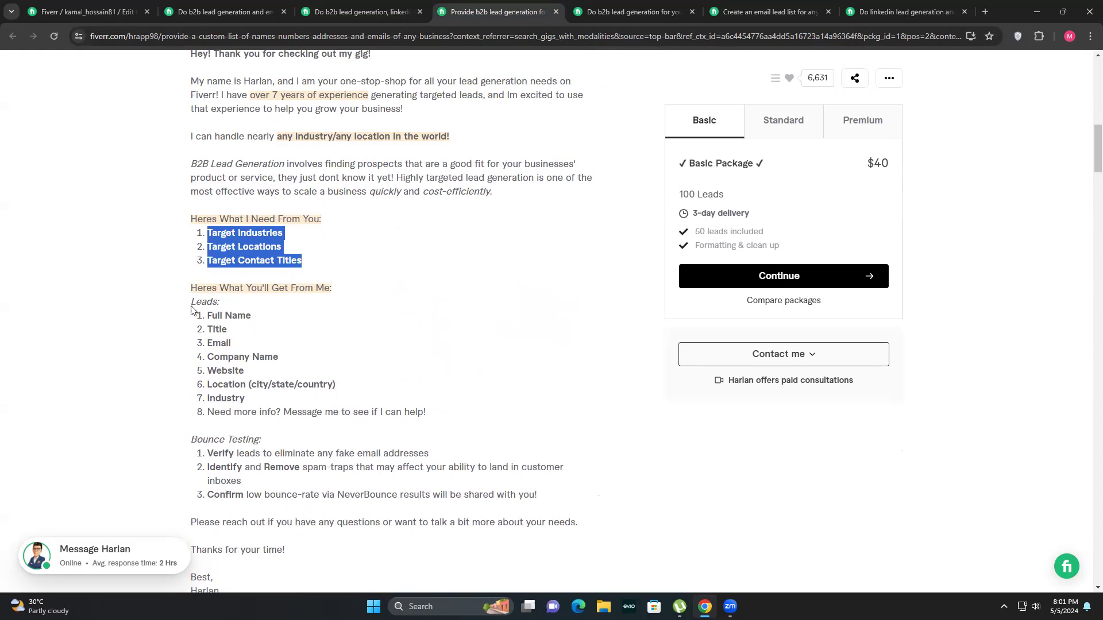
drag(191, 288, 317, 288)
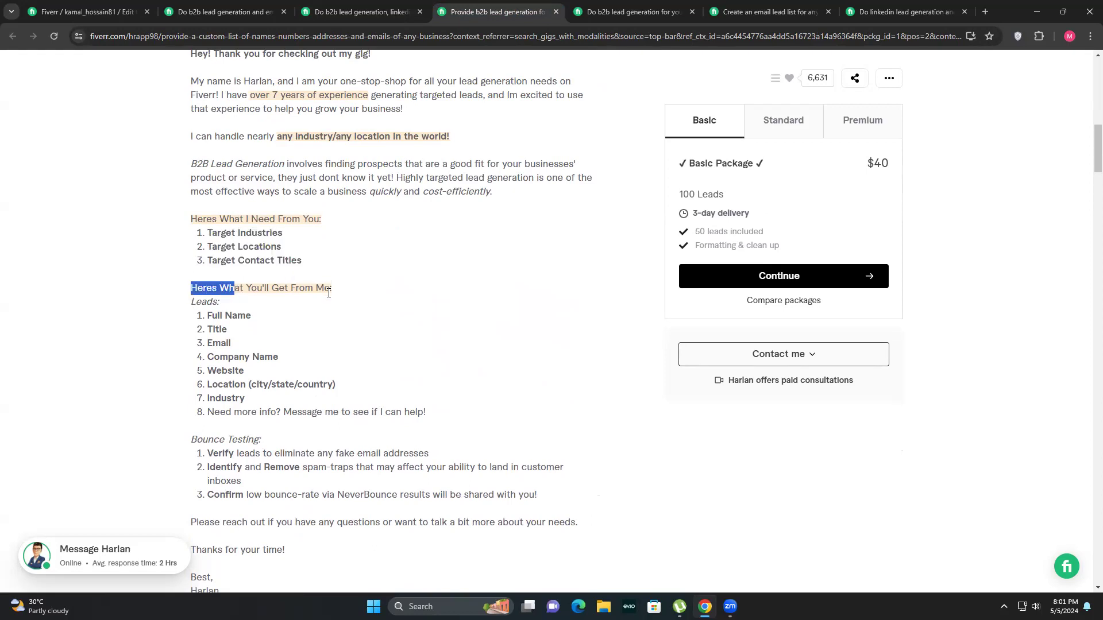
drag(211, 314, 269, 406)
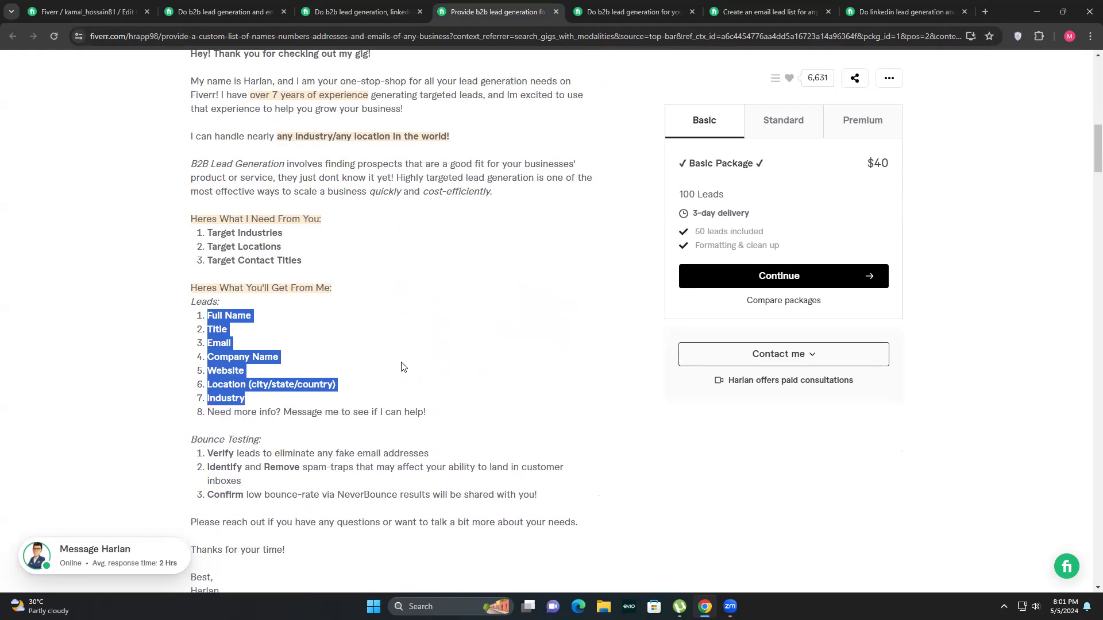
click(469, 333)
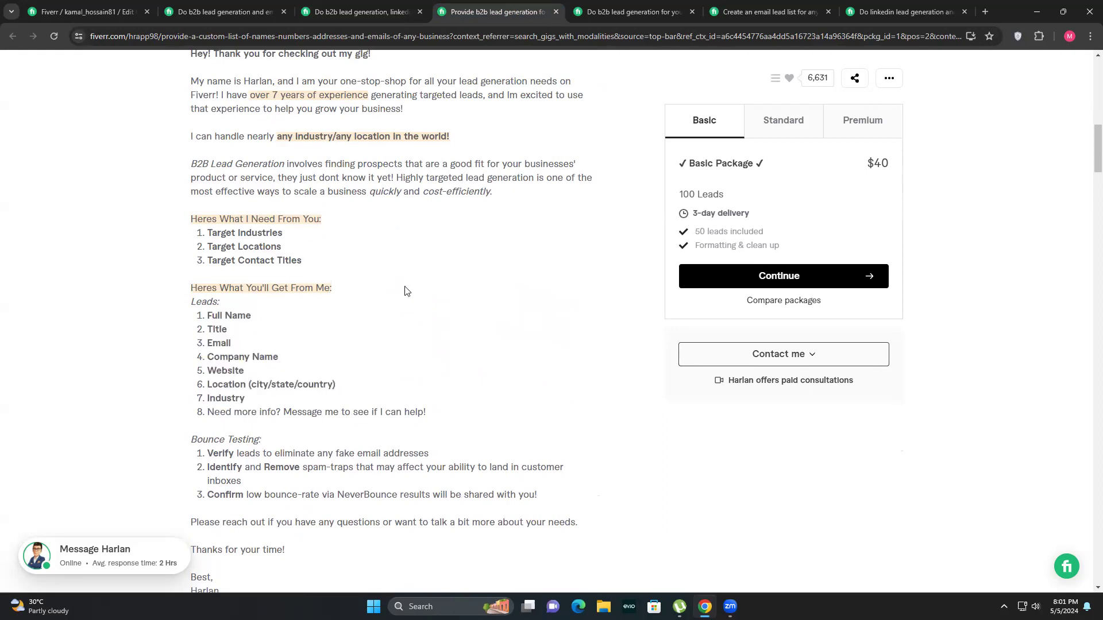
Read the gig description's introductory paragraphs about the seller's experience, the industries and locations covered, and B2B lead generation.
scroll(408, 291, up, 1)
drag(494, 250, 179, 140)
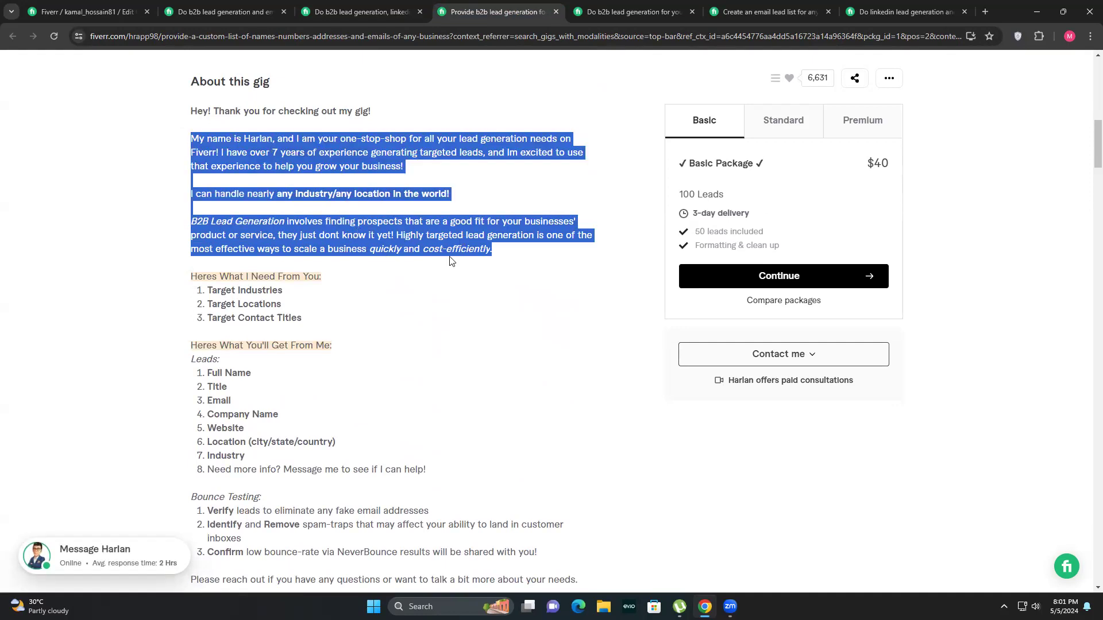
click(509, 249)
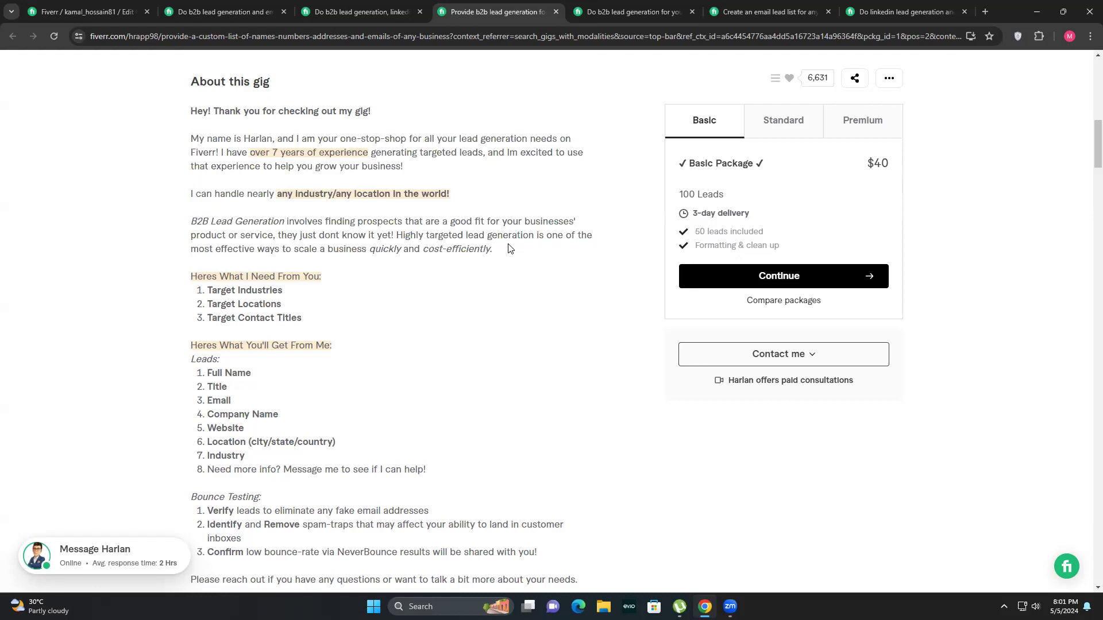
drag(498, 241, 208, 136)
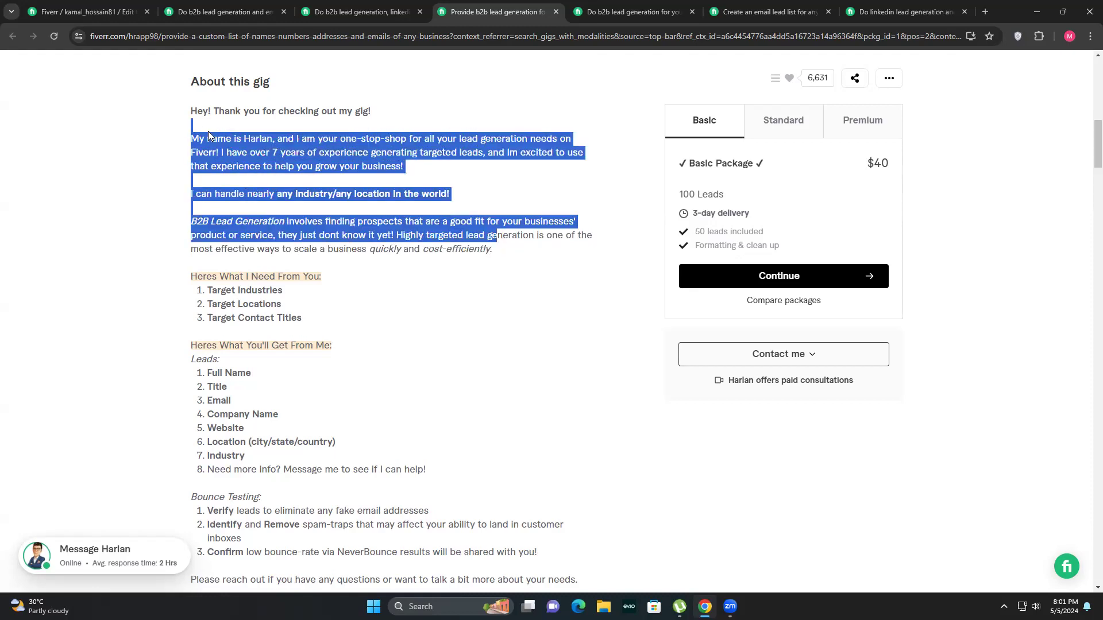
click(544, 227)
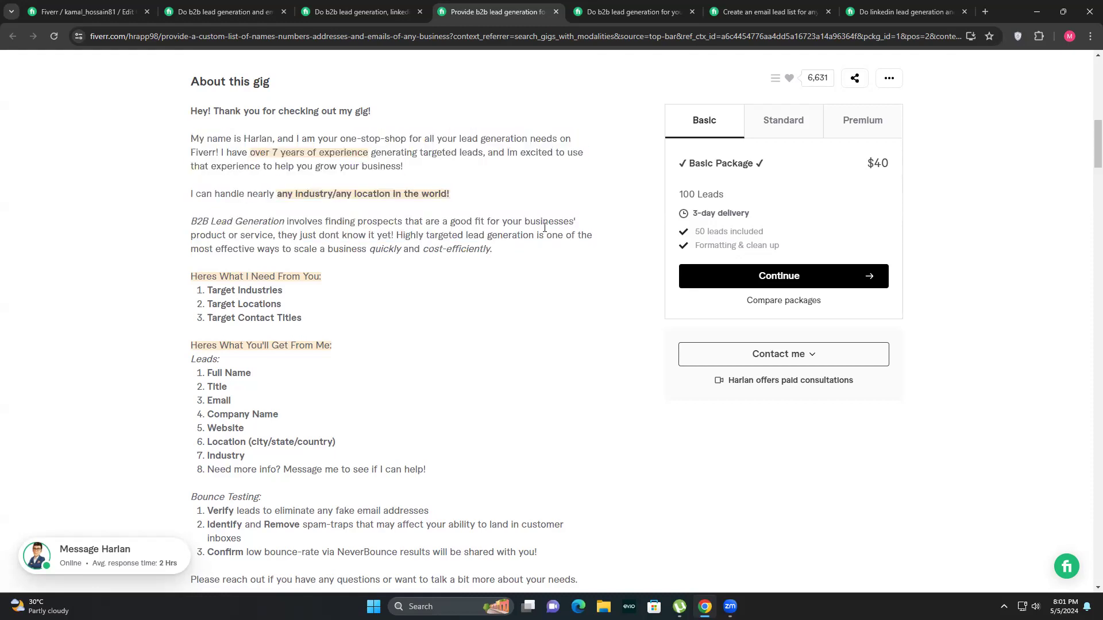
Switch to the next competing gig, "Do b2b lead generation for your business", and examine its introduction, services list and sample works link.
key(ctrl+Tab)
scroll(185, 182, up, 4)
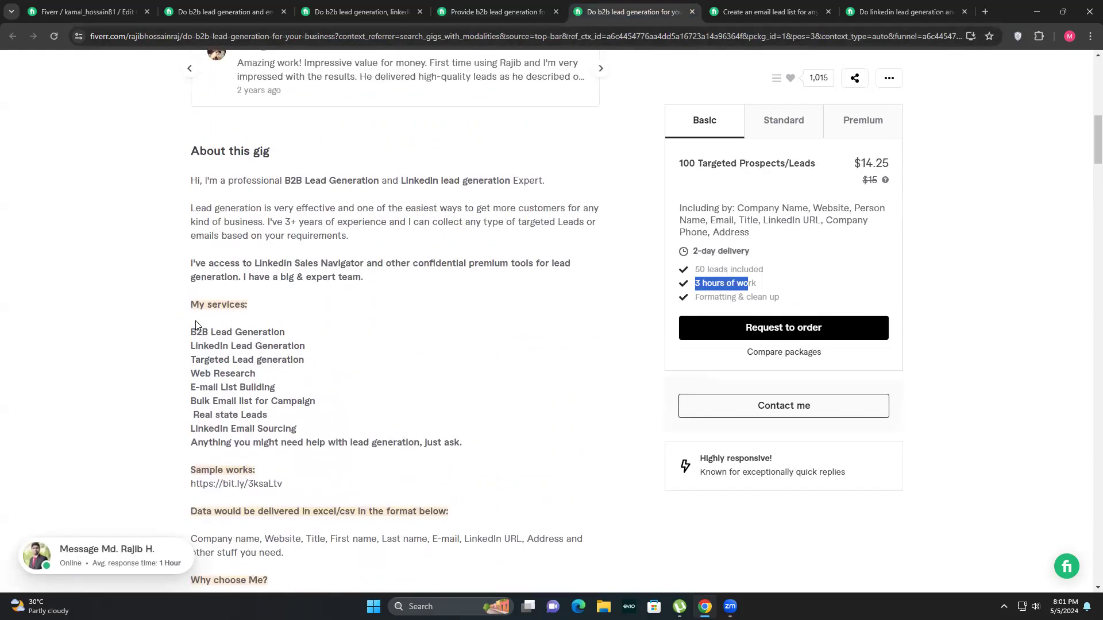
click(196, 326)
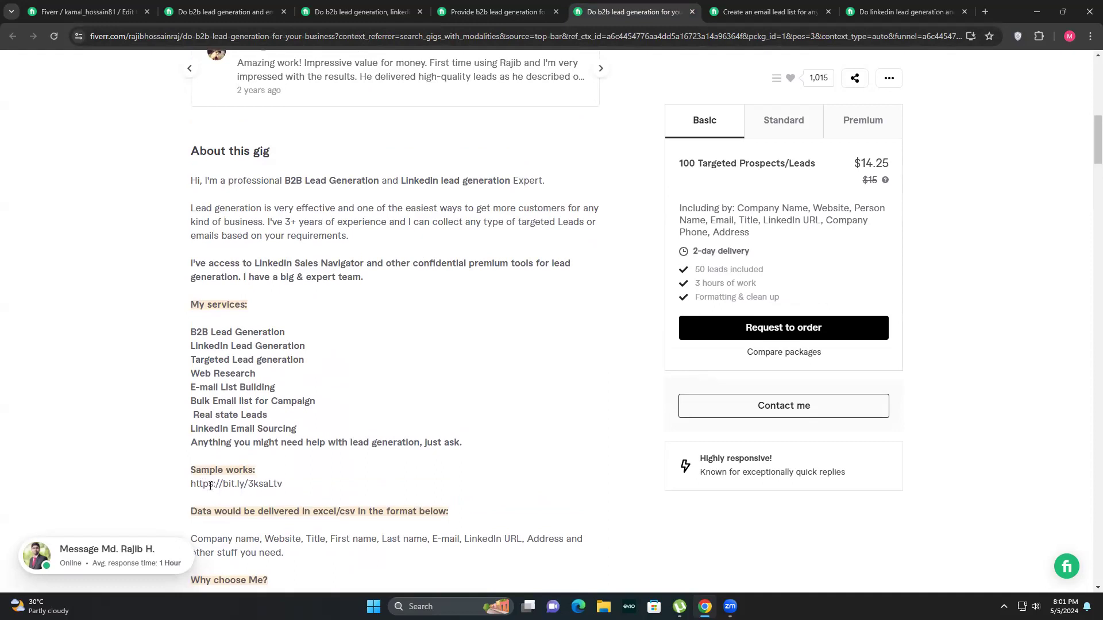
drag(193, 486, 310, 495)
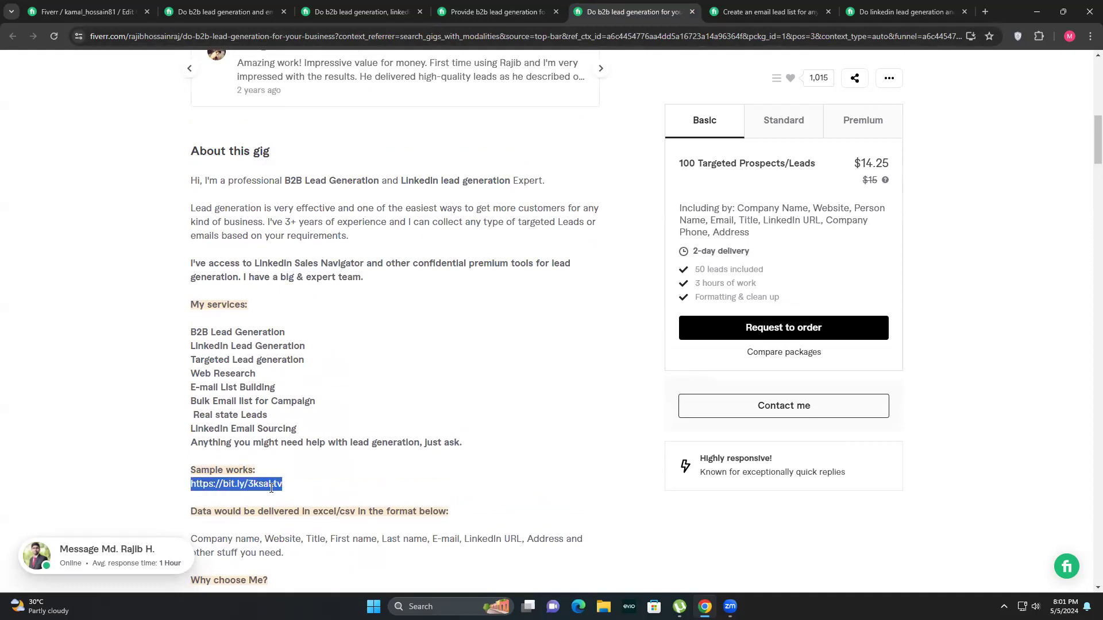
click(232, 487)
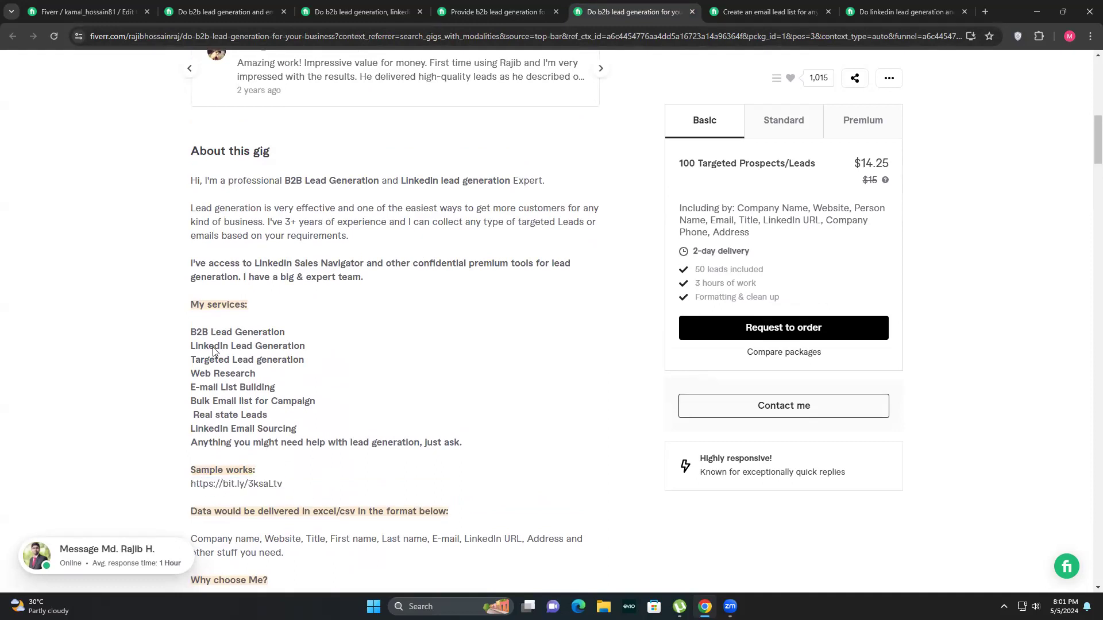
drag(190, 180, 433, 246)
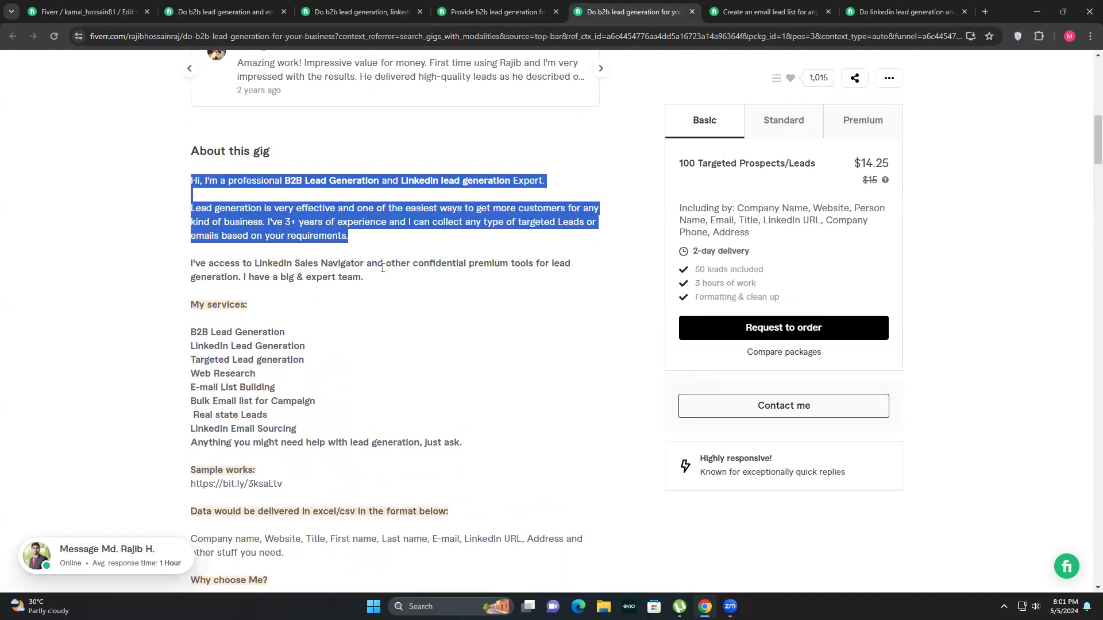
click(355, 327)
Examine the "Why choose Me?" points in the description, including the no-bounce e-mail delivery and the money-back guarantee.
scroll(244, 350, down, 2)
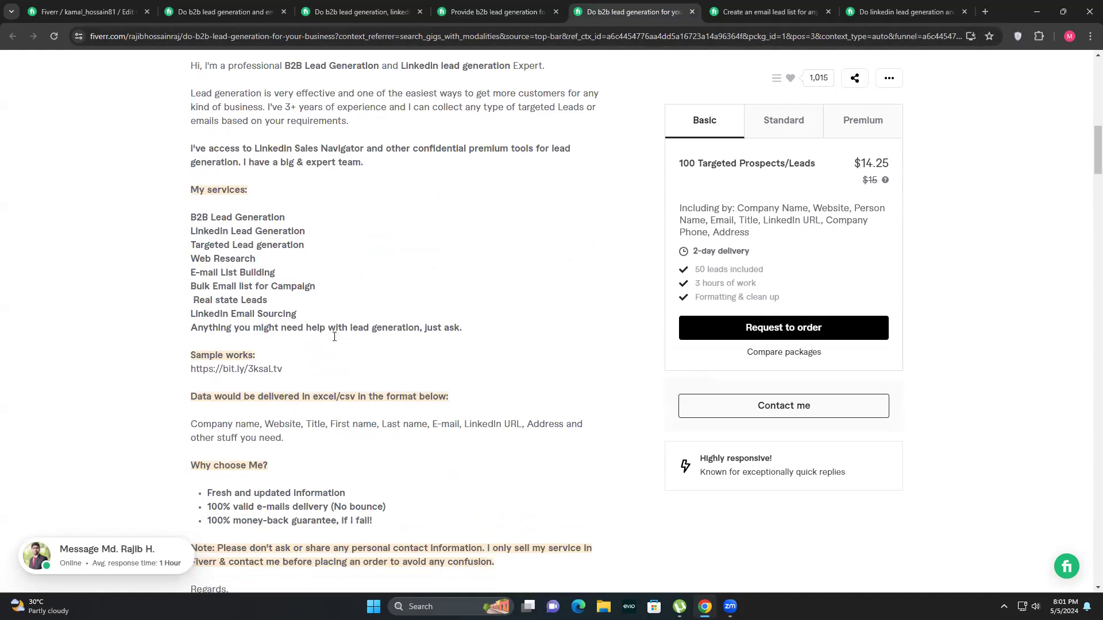
scroll(332, 439, down, 1)
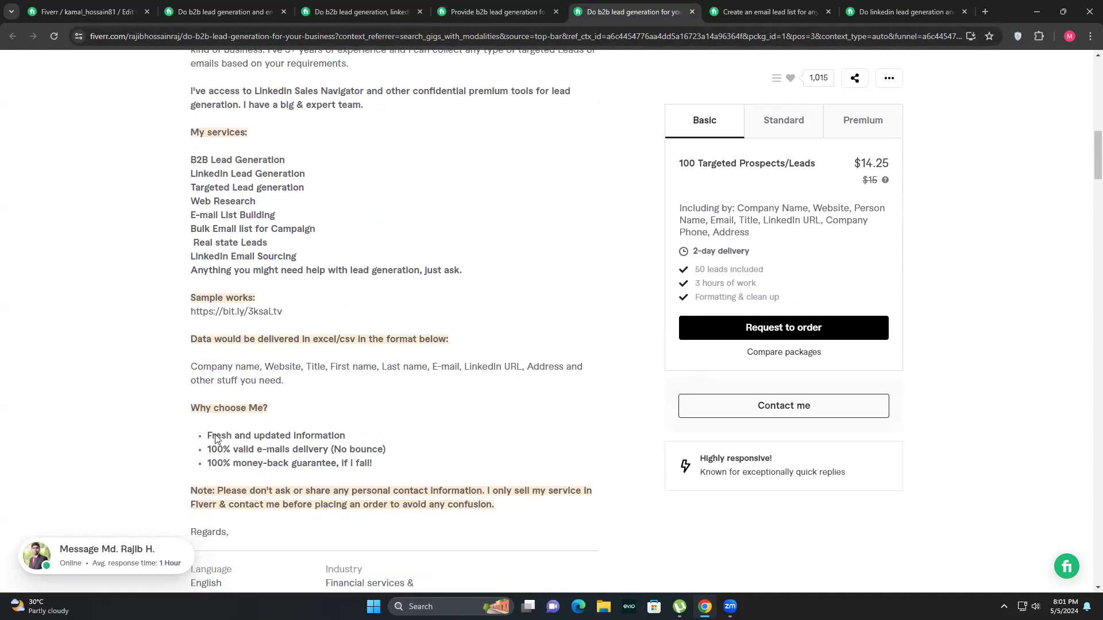
drag(193, 409, 395, 471)
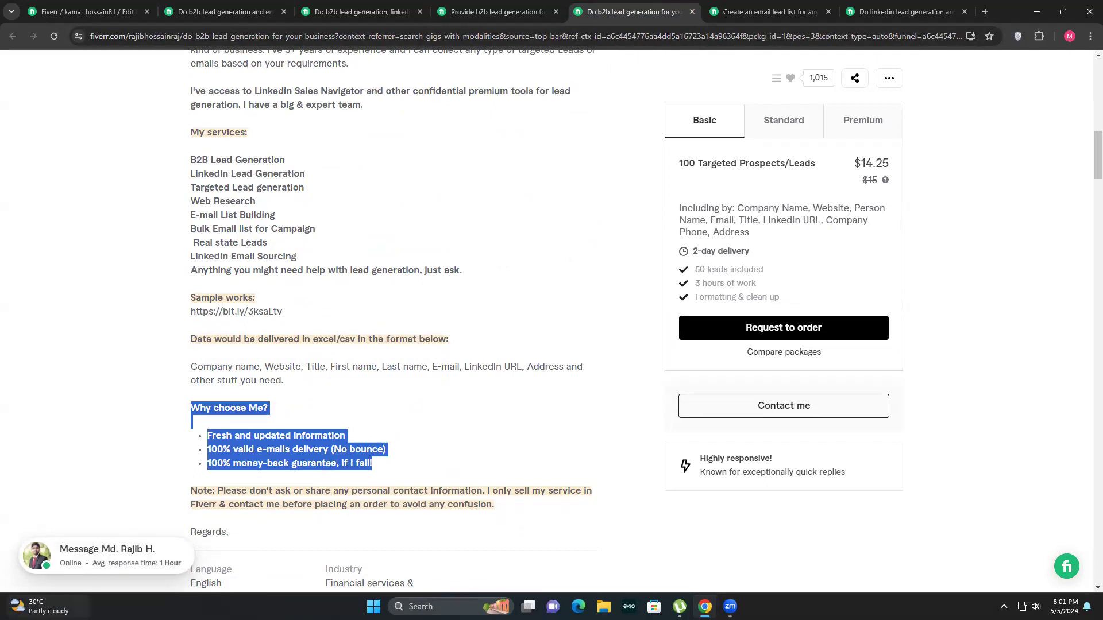
mouse_move(43, 607)
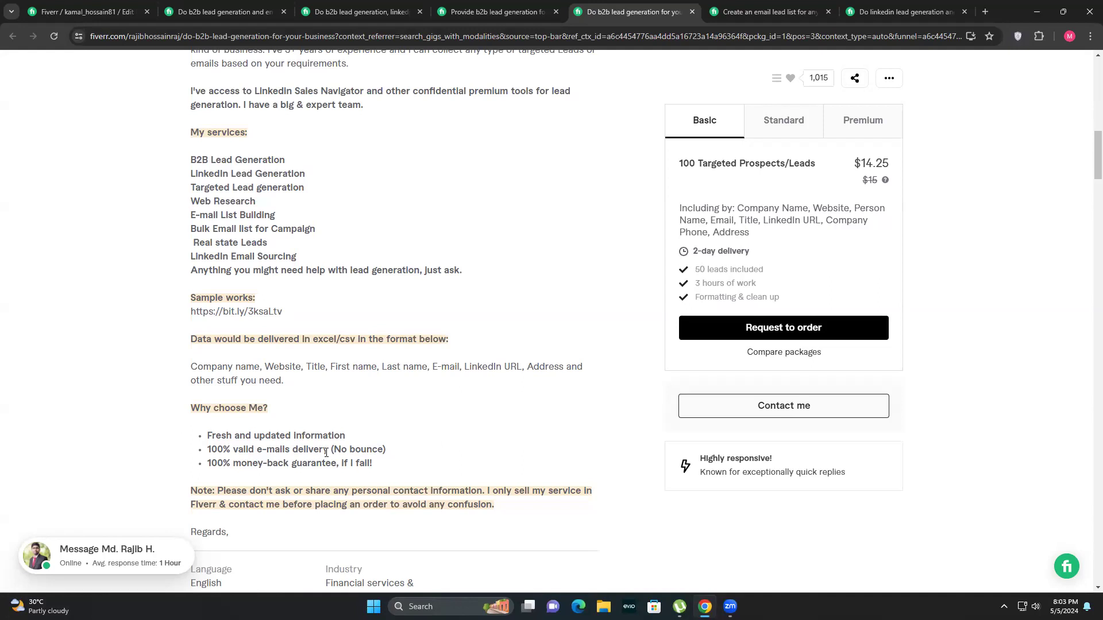
drag(329, 453, 410, 456)
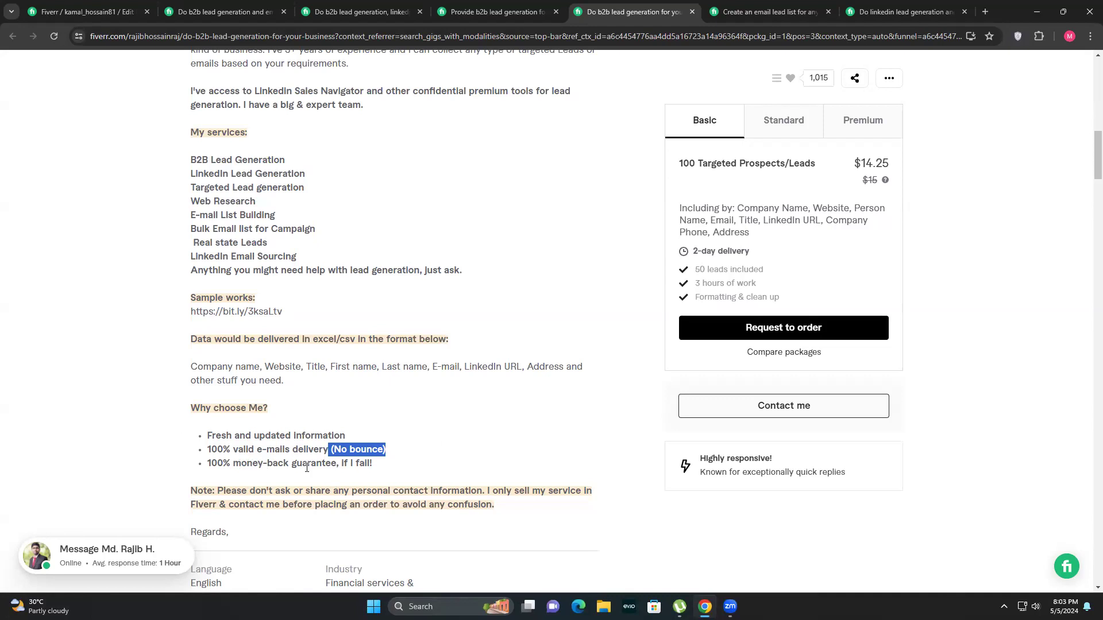
click(376, 468)
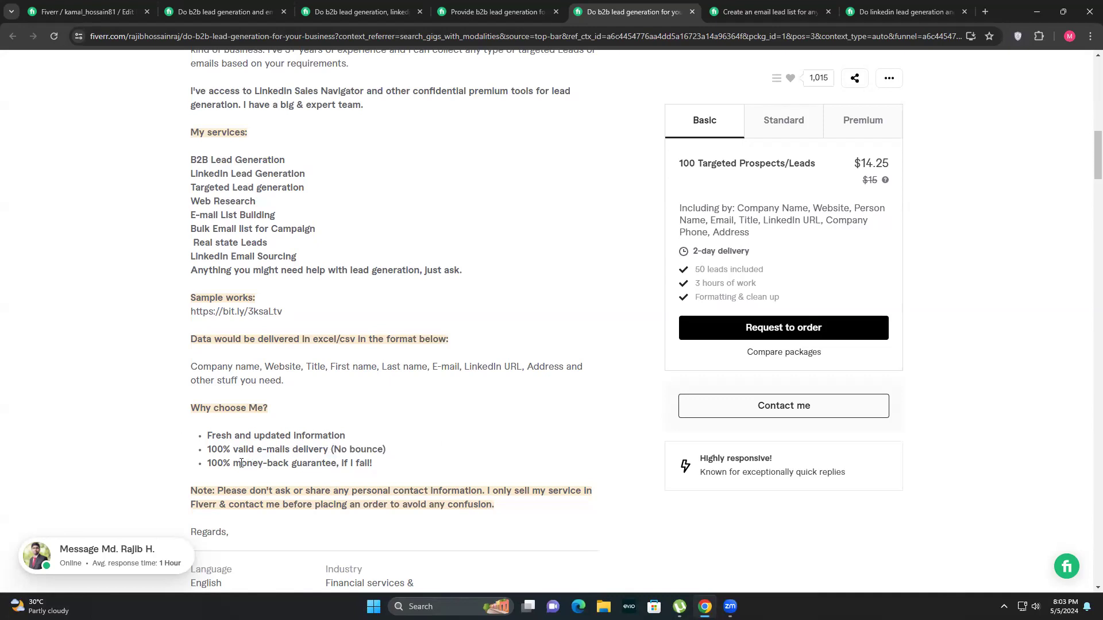
drag(207, 464, 377, 472)
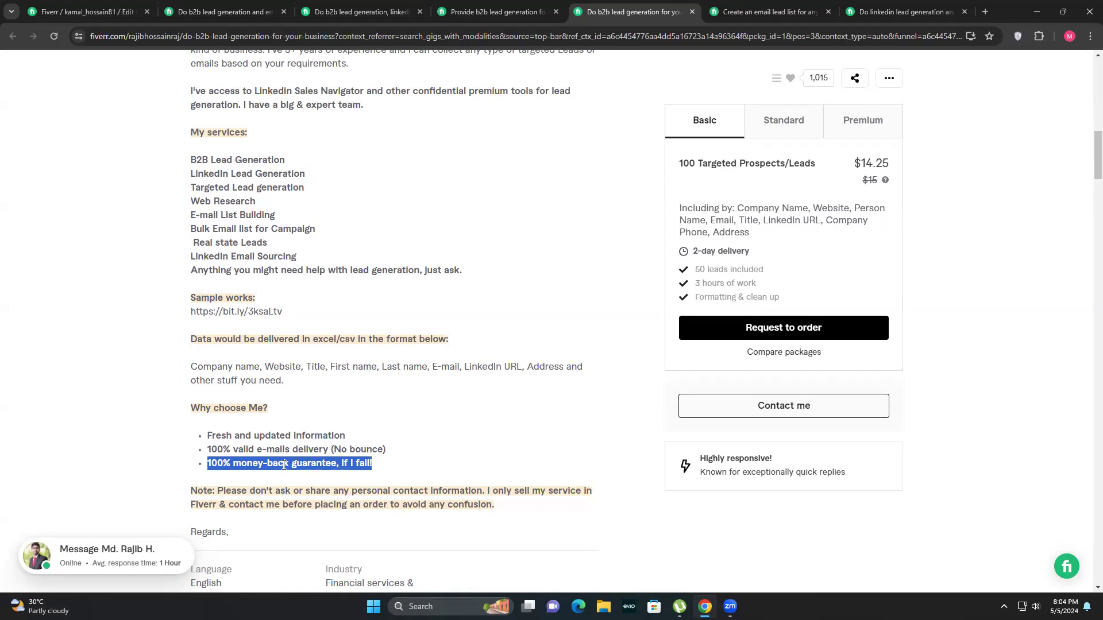
click(398, 469)
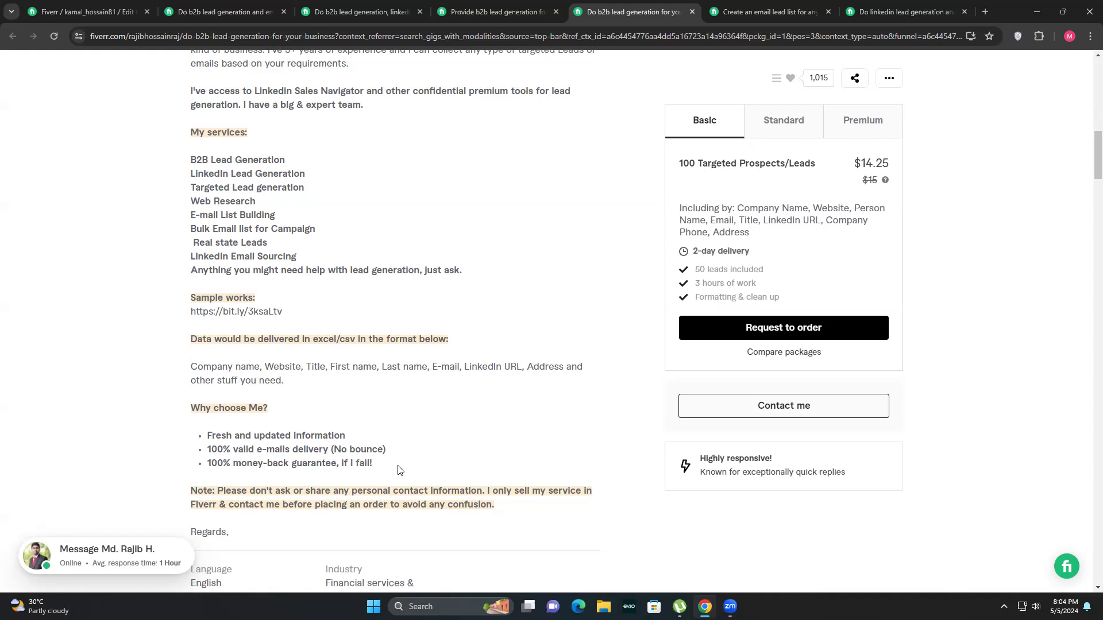
Read the closing note about not sharing personal contact information, selling only on Fiverr and contacting the seller before ordering.
drag(190, 491, 493, 507)
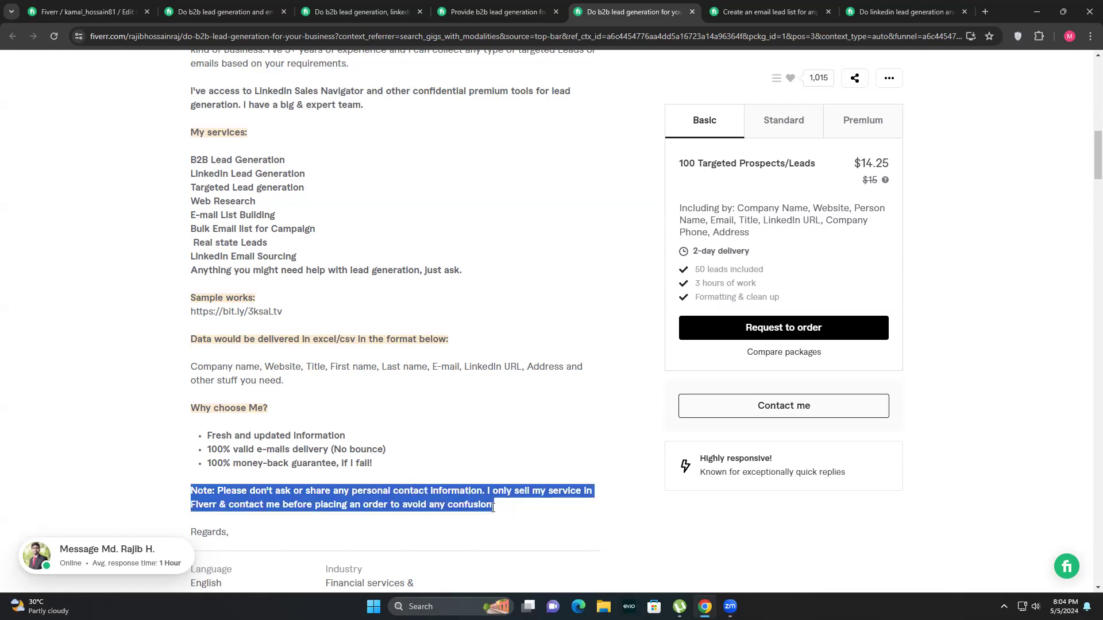
click(374, 490)
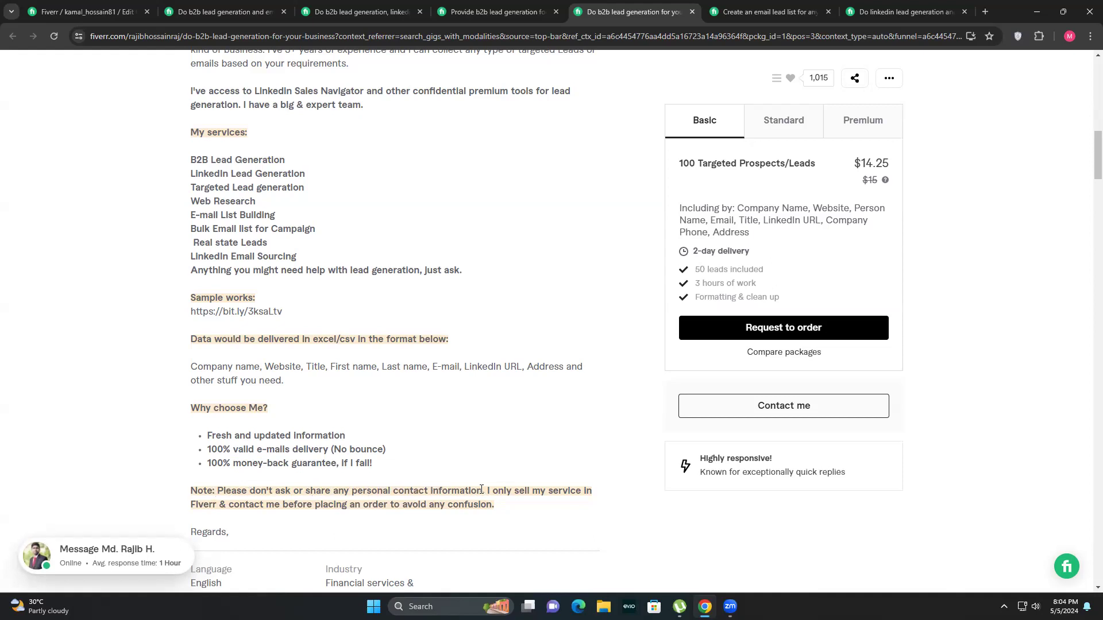
drag(486, 493, 508, 511)
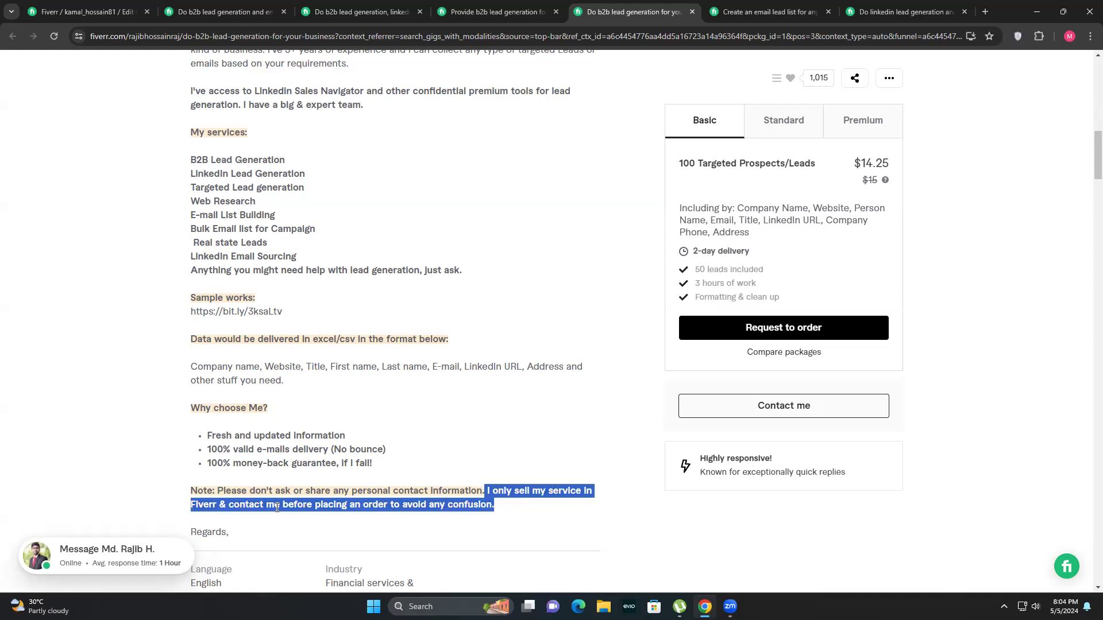
click(230, 507)
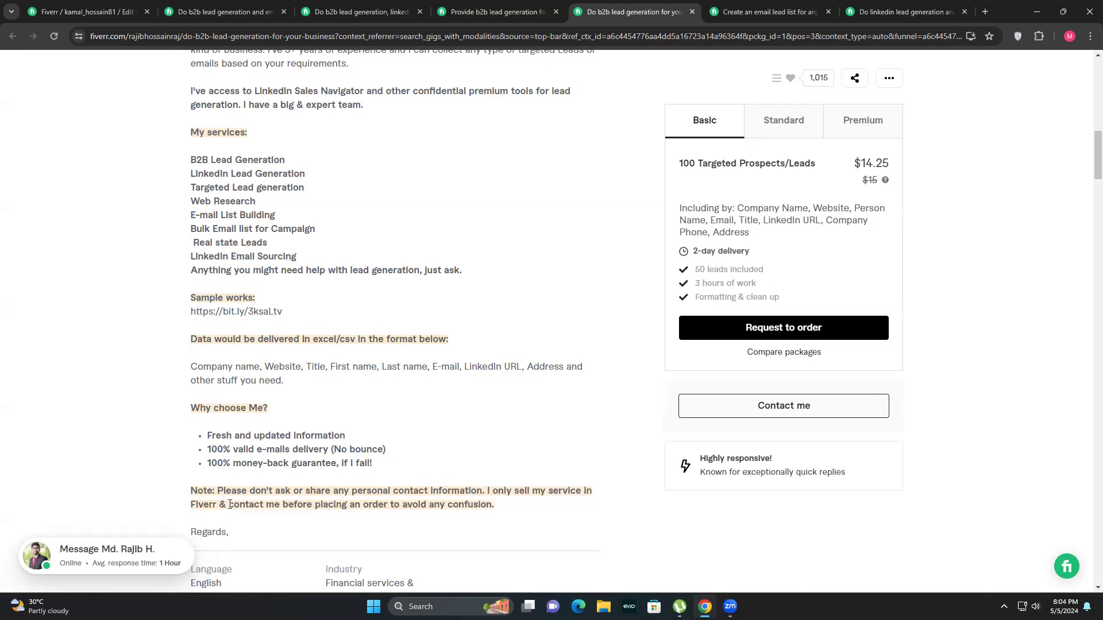
drag(229, 504, 500, 506)
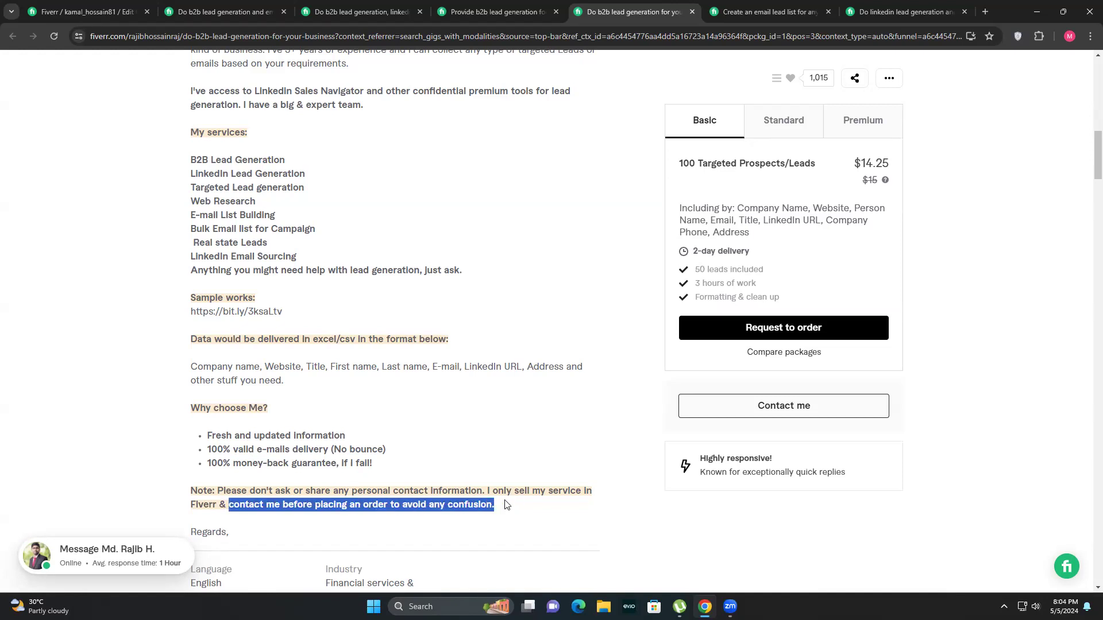
drag(193, 494, 502, 502)
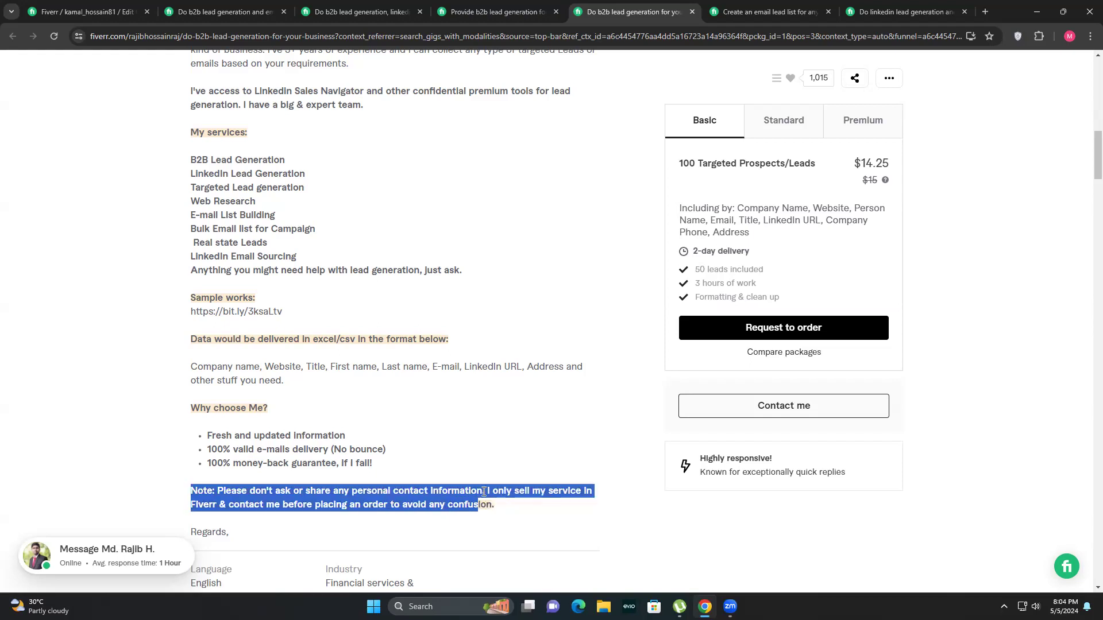
Examine the "Do b2b lead generation for your business" gig description, including its closing note and introduction, and glance at the email lead list gig.
click(510, 493)
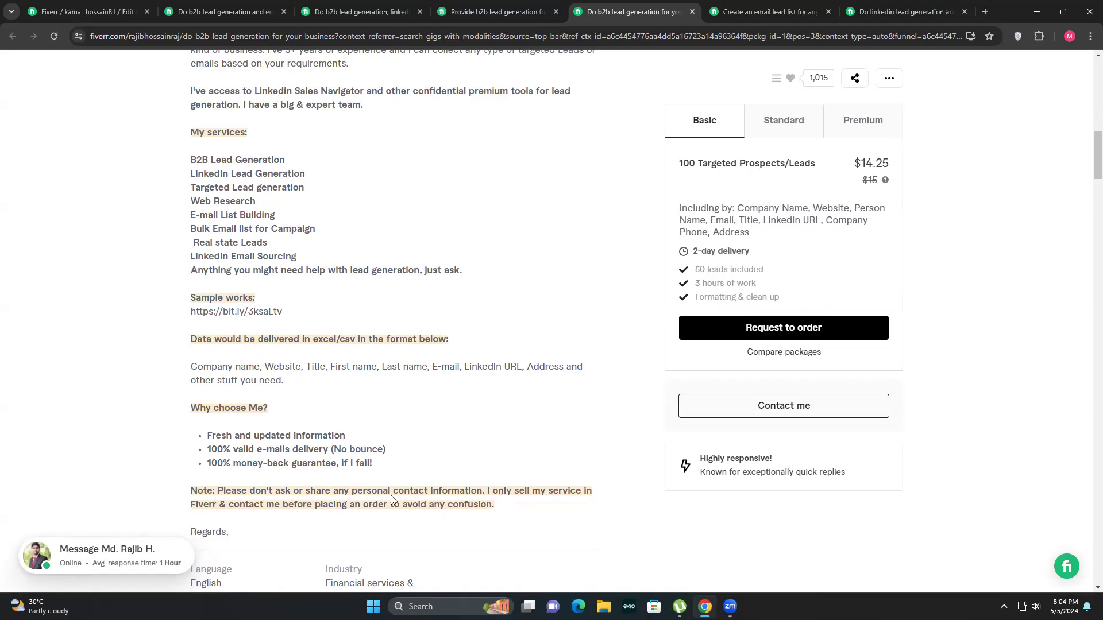
drag(192, 492, 506, 515)
click(505, 515)
scroll(338, 328, up, 2)
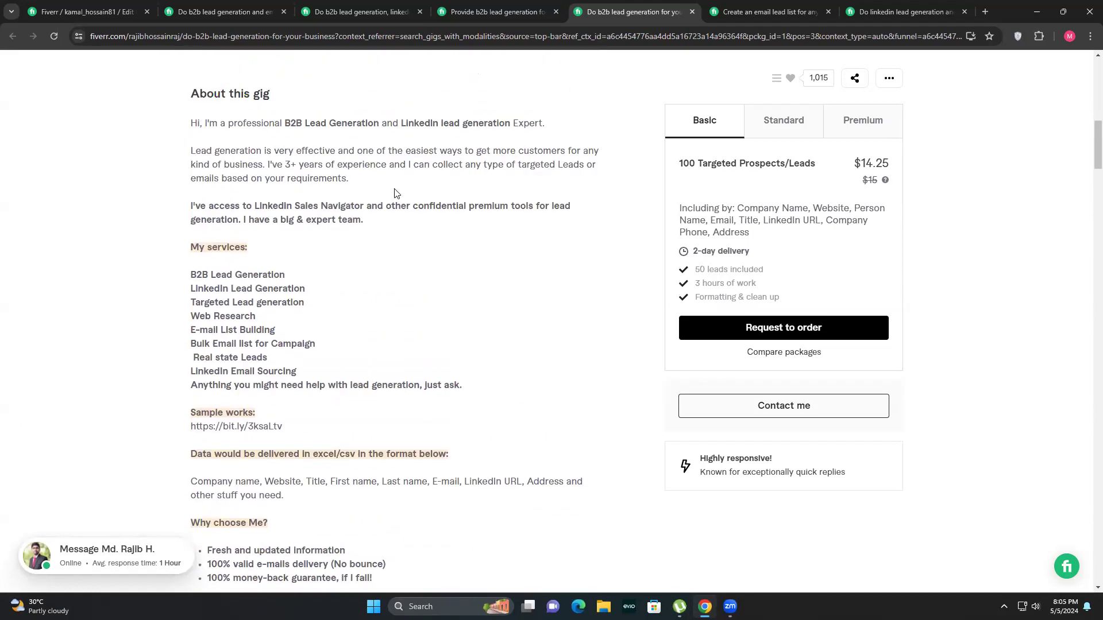
click(745, 11)
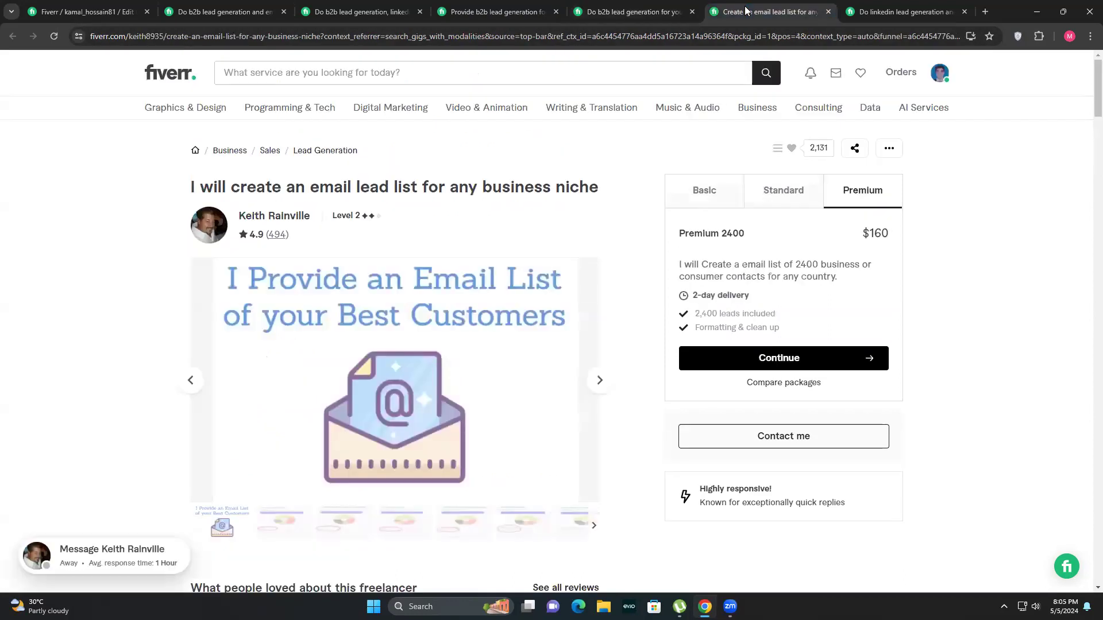
click(602, 10)
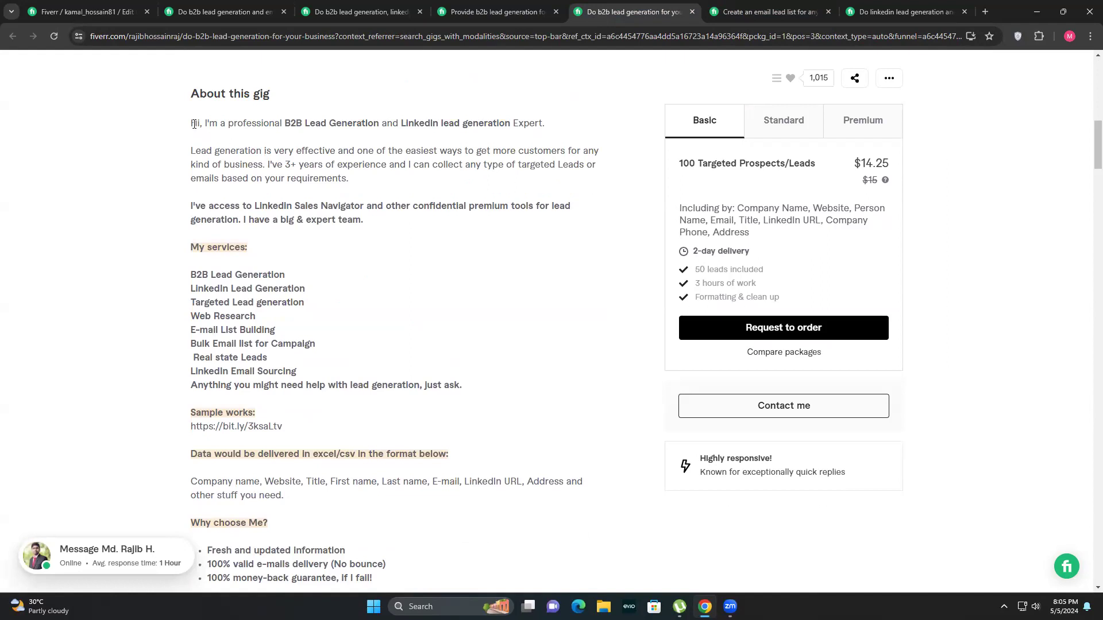
drag(193, 123, 352, 182)
Copy the "Provide b2b lead generation" gig's description from its introduction through the numbered Leads list into the new gig's description.
click(464, 10)
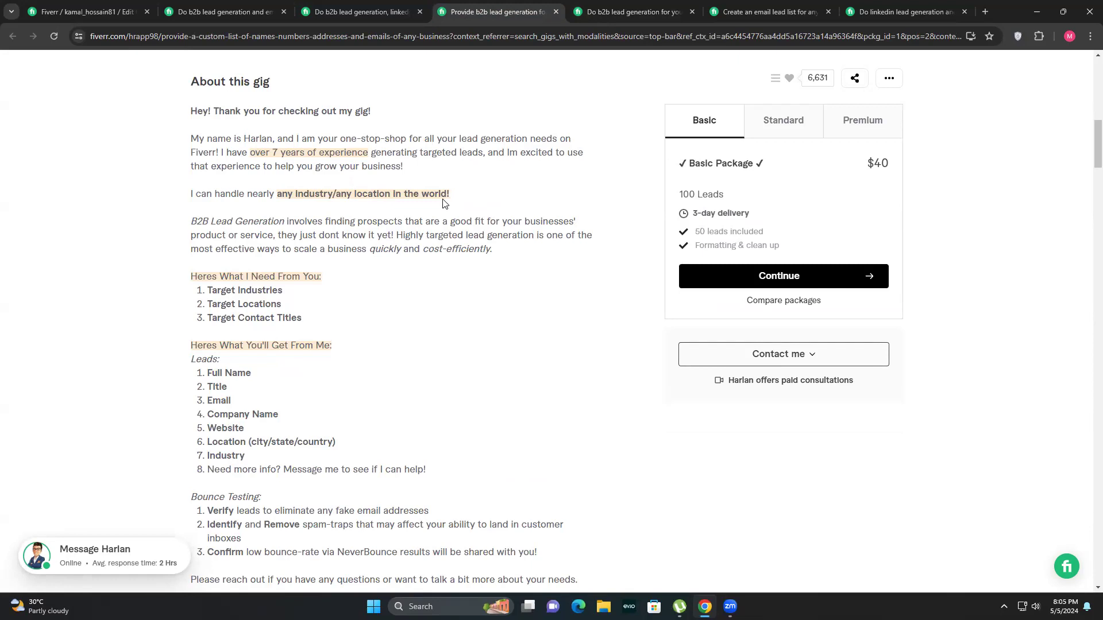
drag(191, 140, 465, 221)
drag(482, 231, 427, 472)
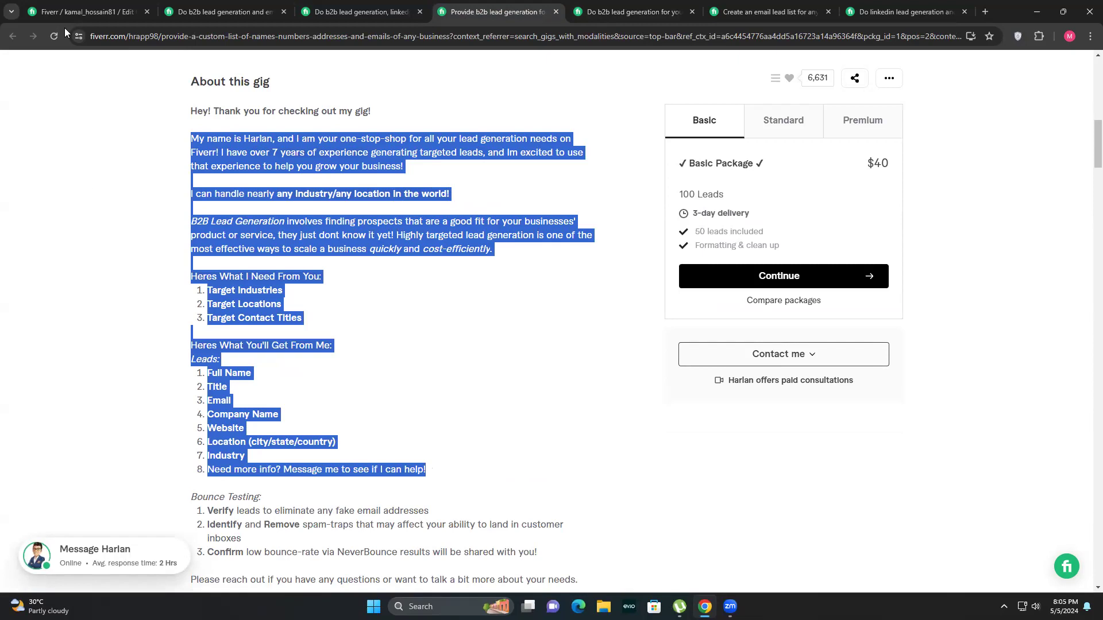
click(86, 11)
click(333, 348)
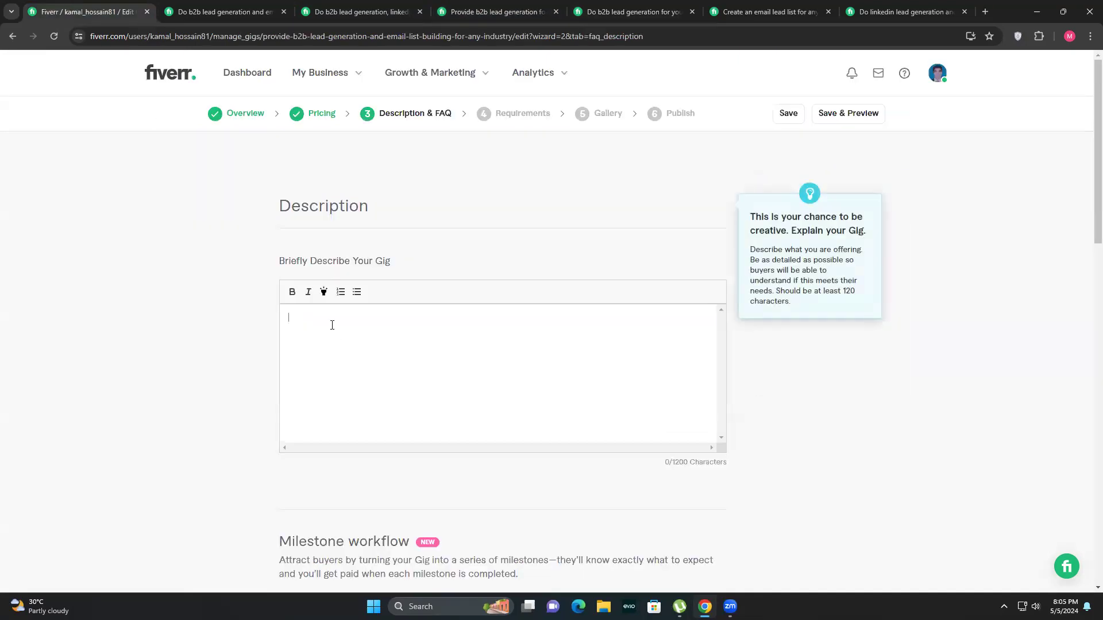
key(ctrl+v)
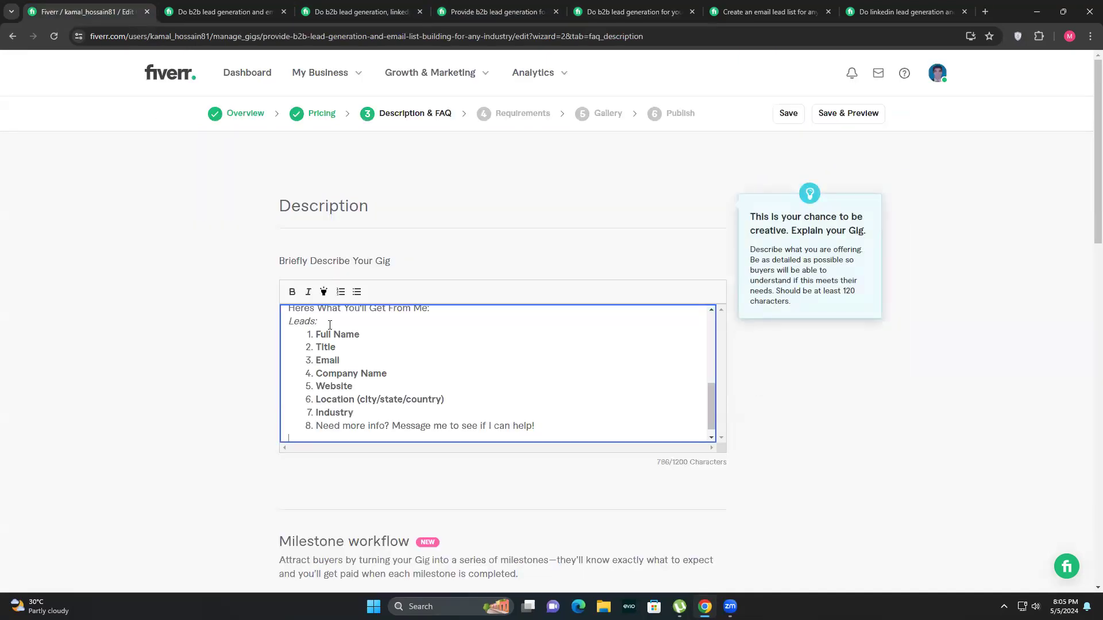
Replace the seller's name in the description's opening sentence with the gig owner's full name.
scroll(510, 381, up, 6)
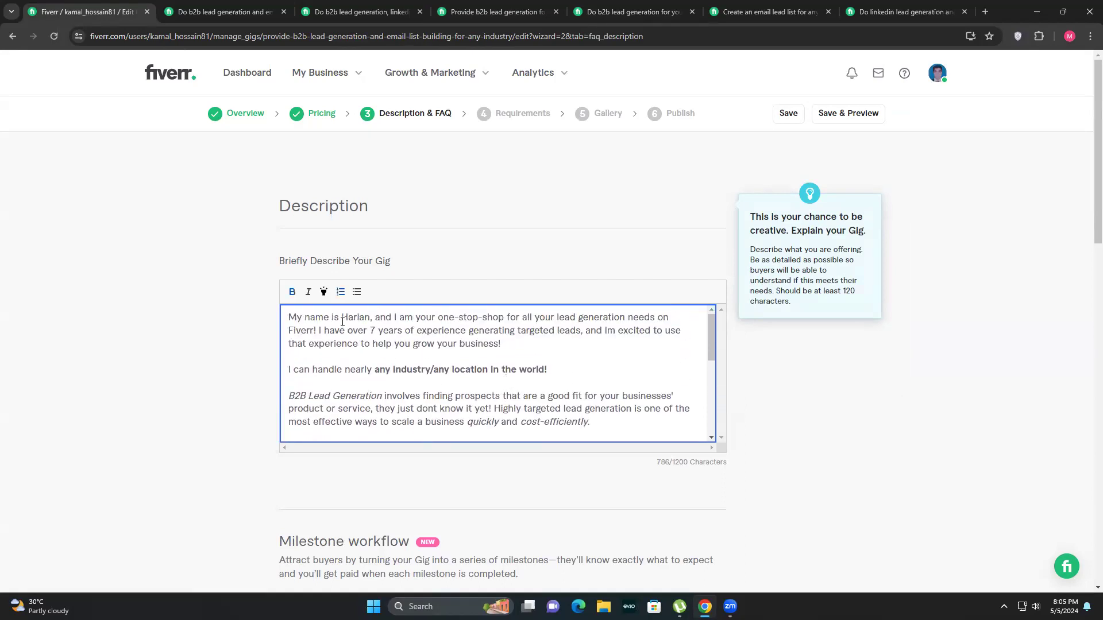
drag(341, 317, 372, 317)
key(BackSpace)
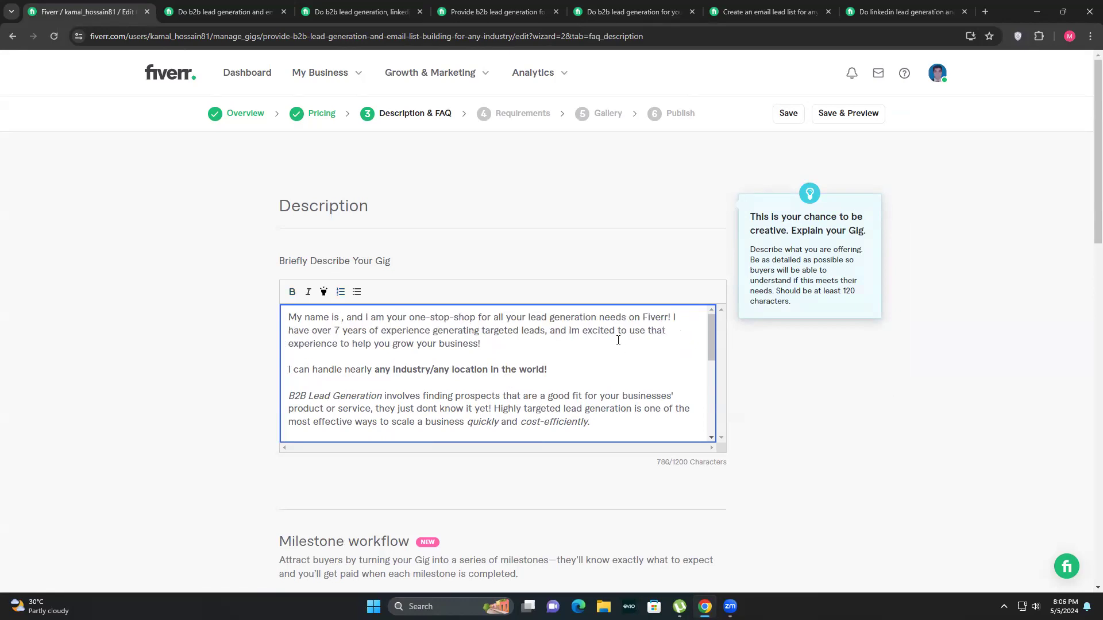
text(MD Kamal )
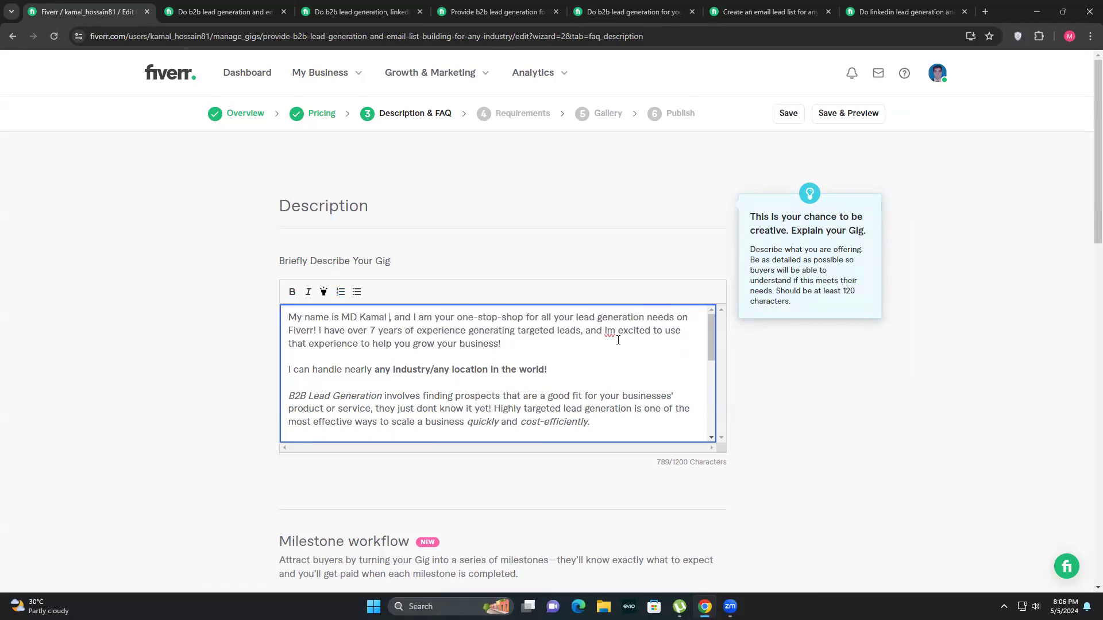
text(Hossain)
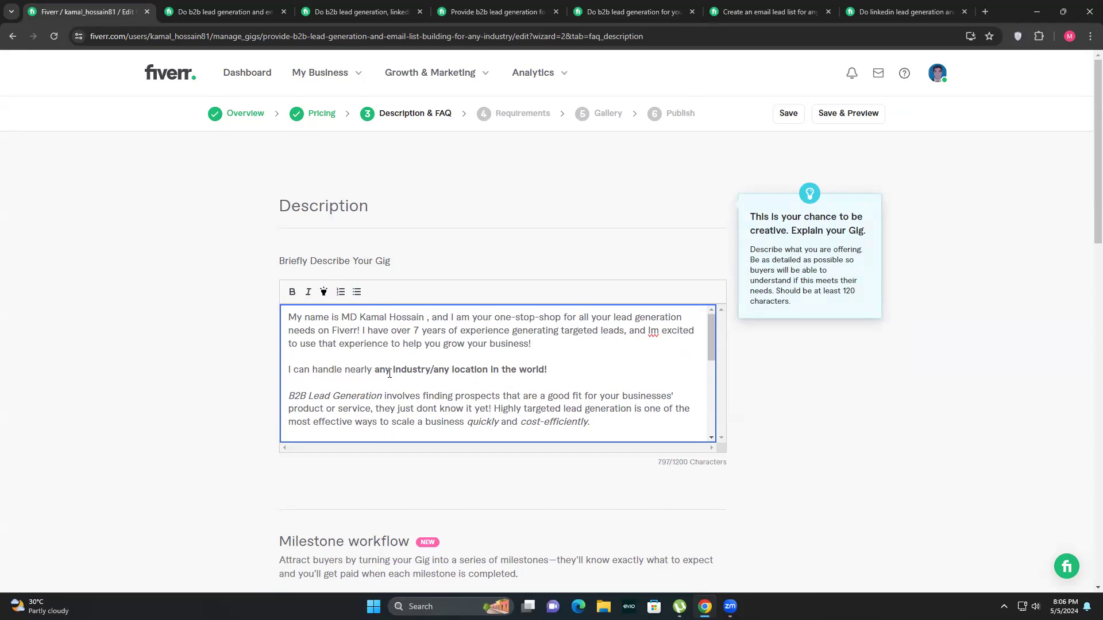
Make the whole sentence "I can handle nearly any industry/any location in the world!" bold.
click(543, 372)
drag(285, 368, 559, 370)
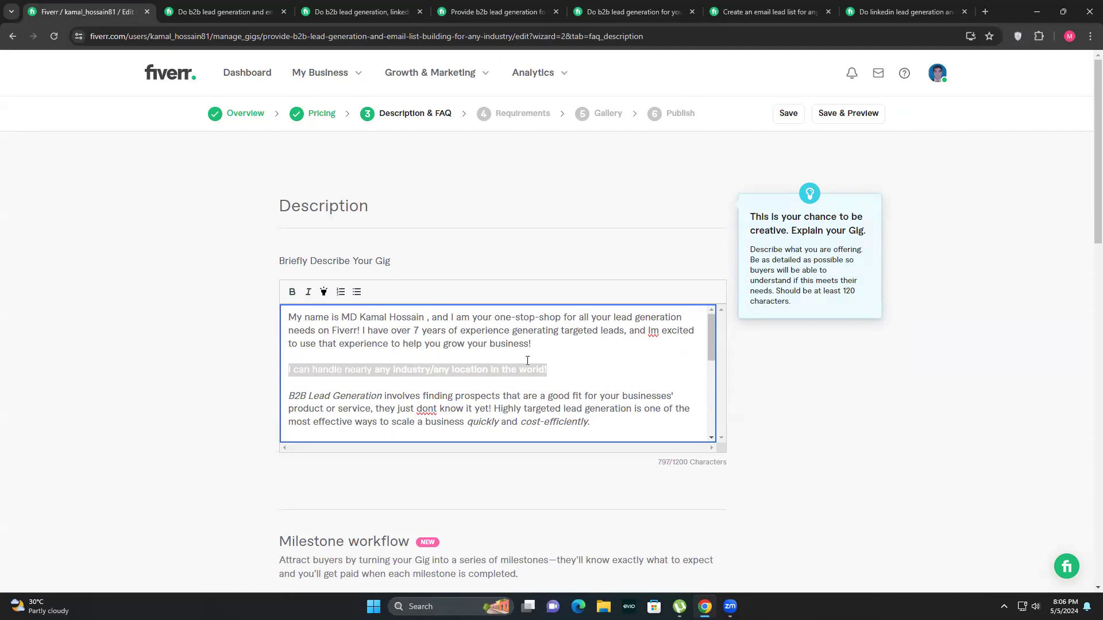
click(292, 292)
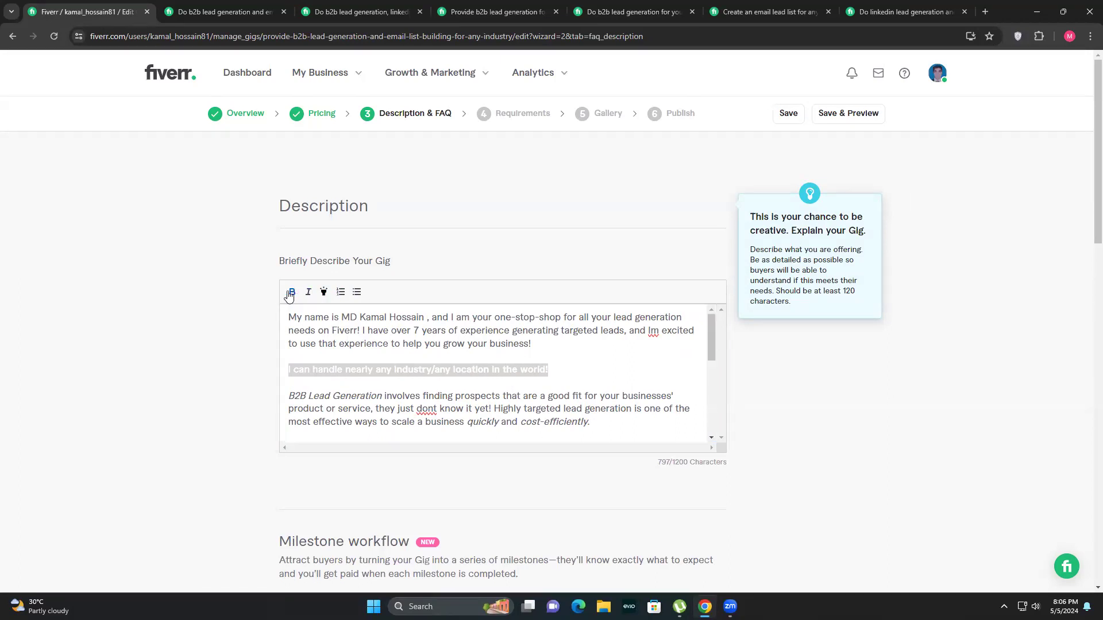
click(565, 365)
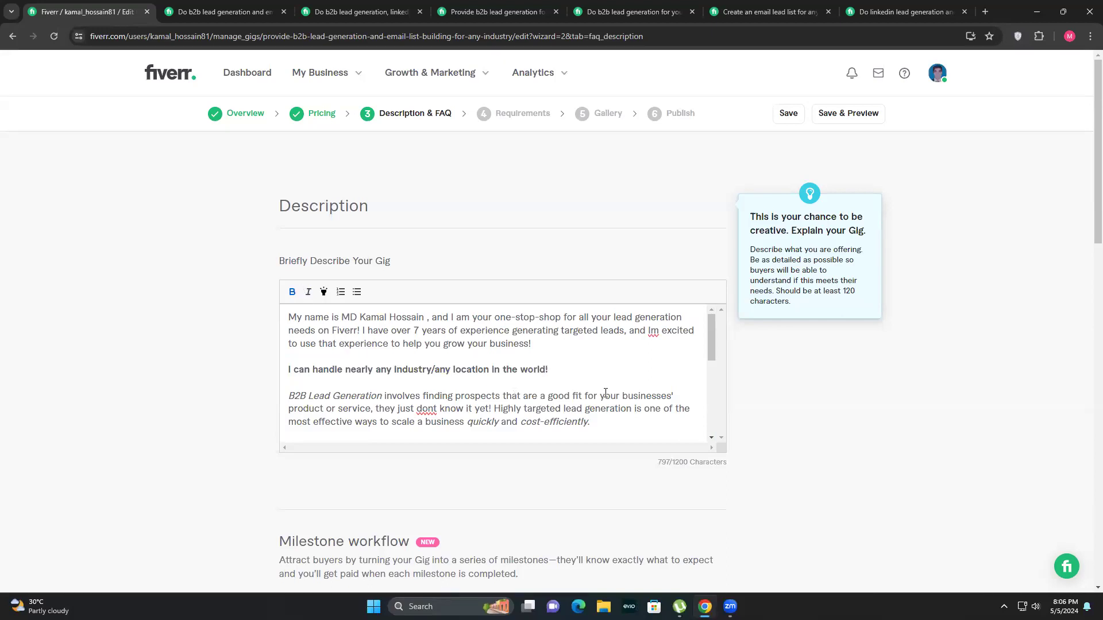
Make the phrase "B2B Lead Generation" bold and highlighted in the gig description.
scroll(440, 384, down, 1)
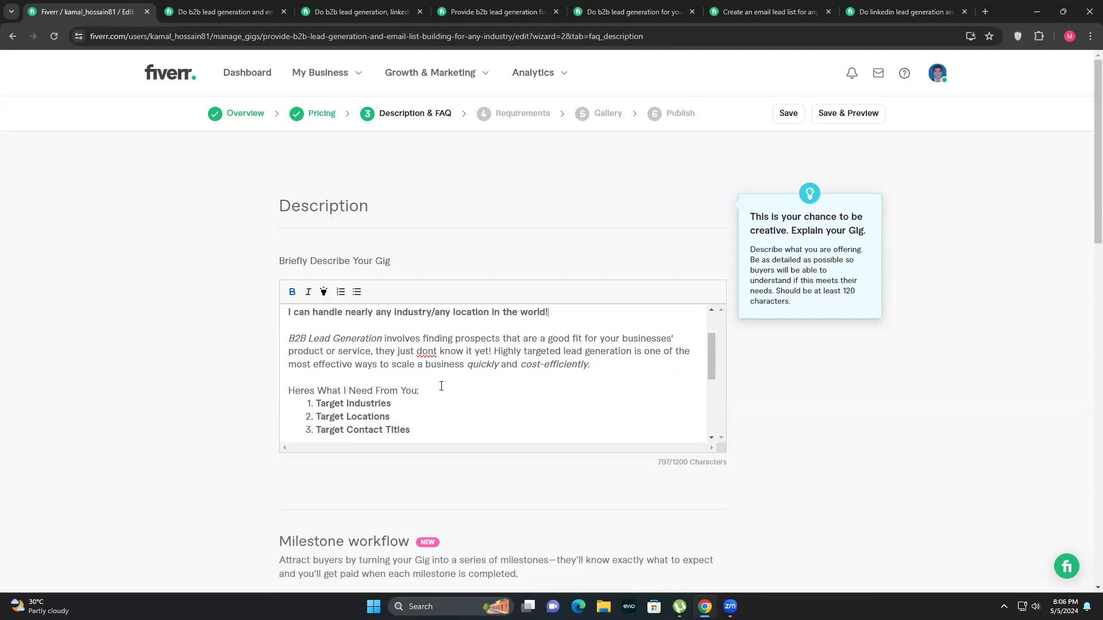
drag(289, 339, 382, 338)
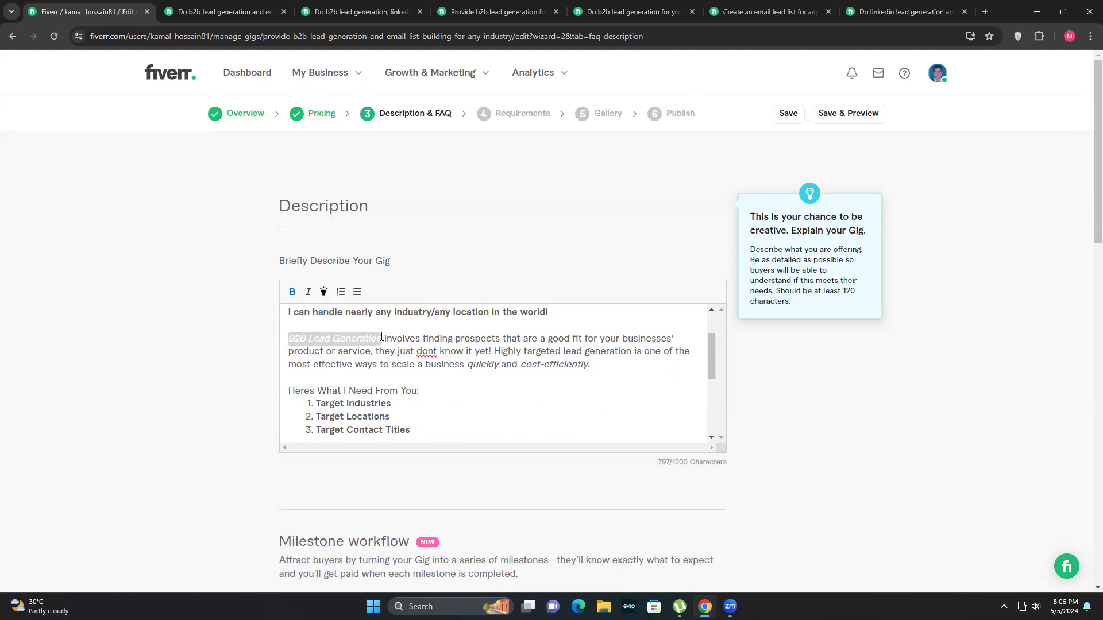
mouse_move(382, 337)
mouse_down()
mouse_move(684, 350)
mouse_move(386, 340)
mouse_up()
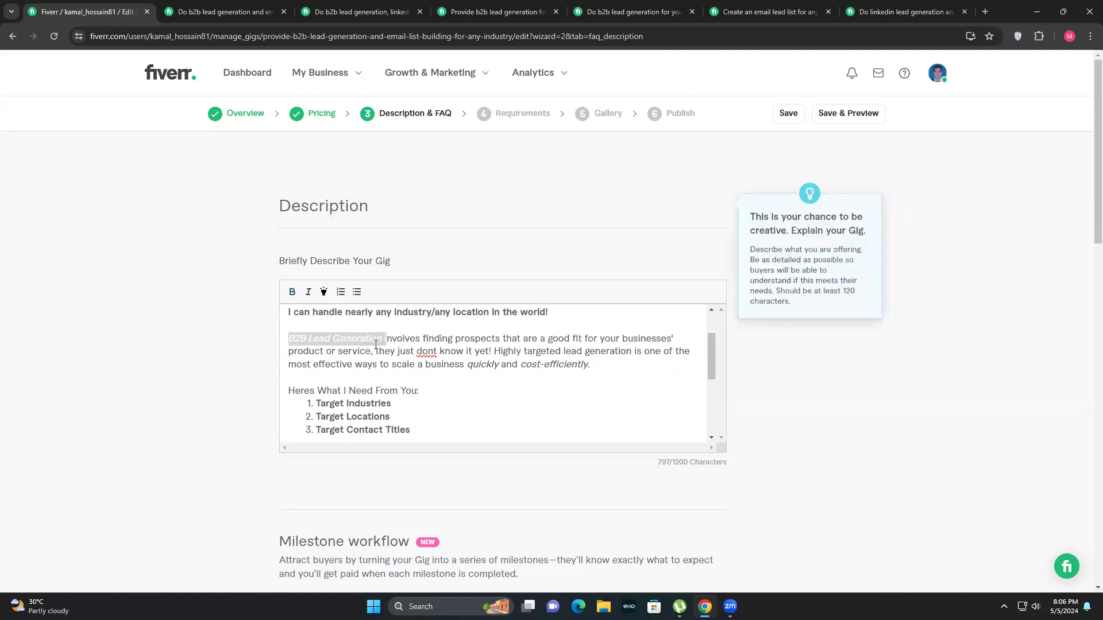
click(381, 341)
drag(382, 340, 287, 336)
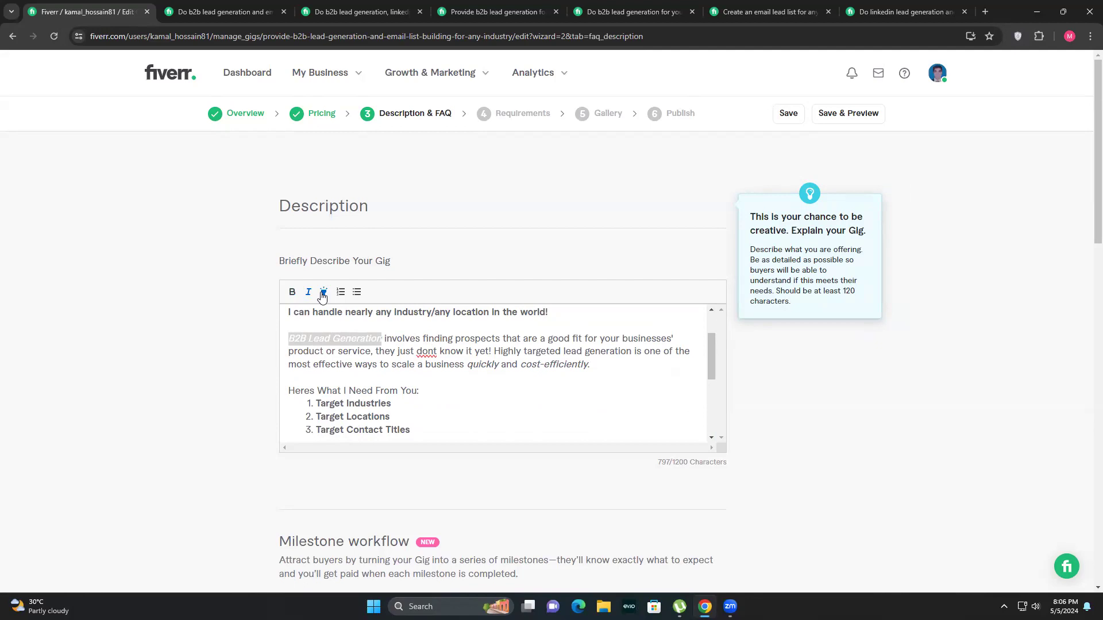
click(289, 293)
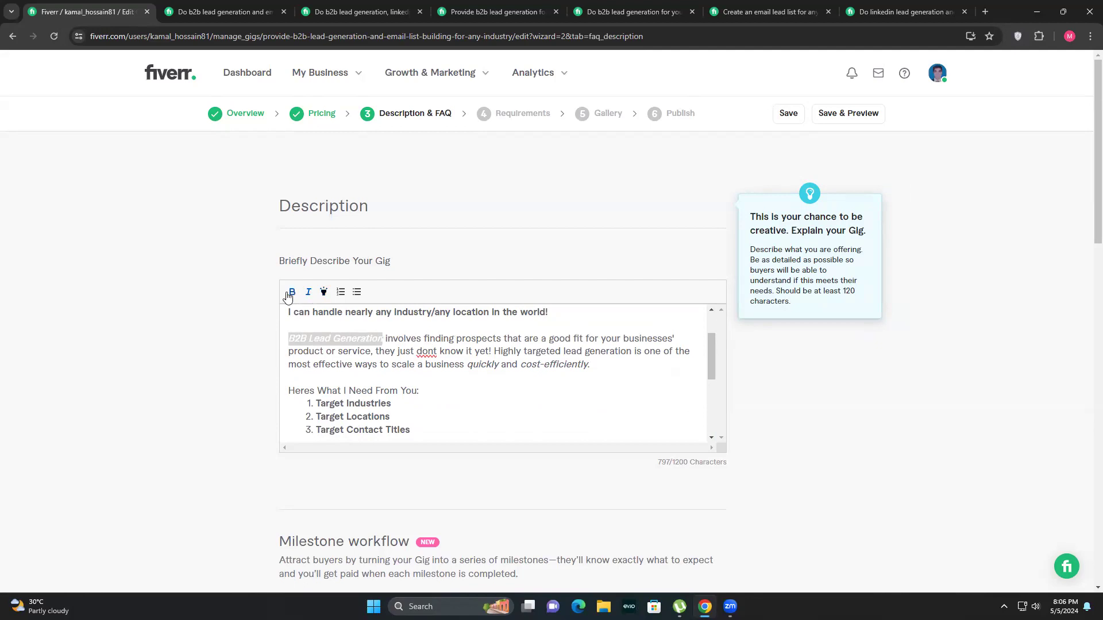
click(325, 293)
click(455, 376)
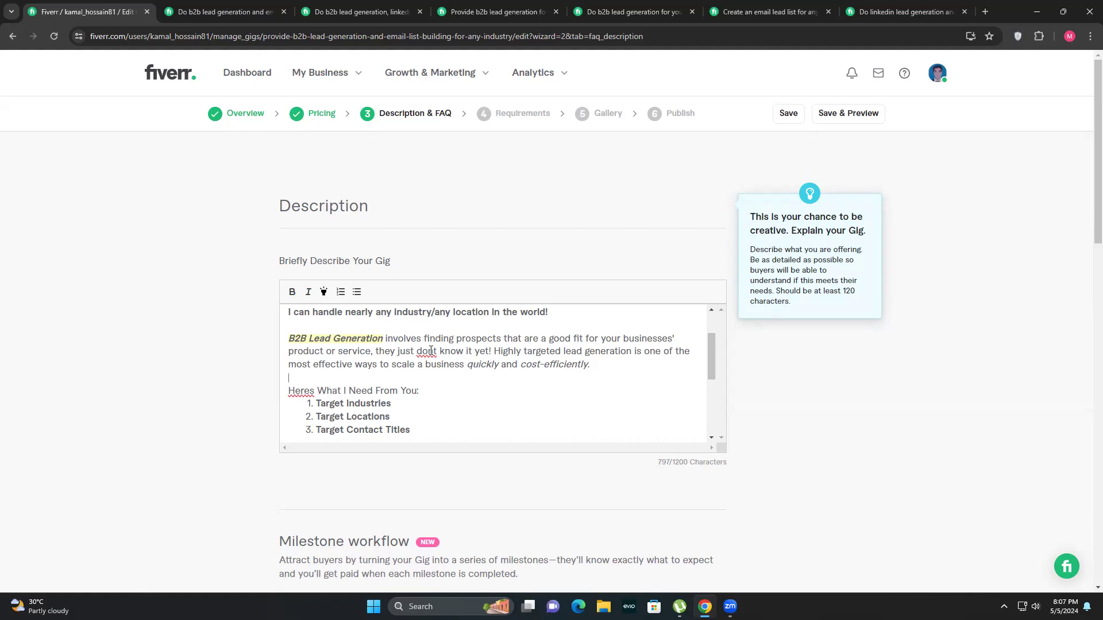
Add the missing apostrophes to "don't" and to "Here's" in both list headings of the description.
text(')
click(308, 393)
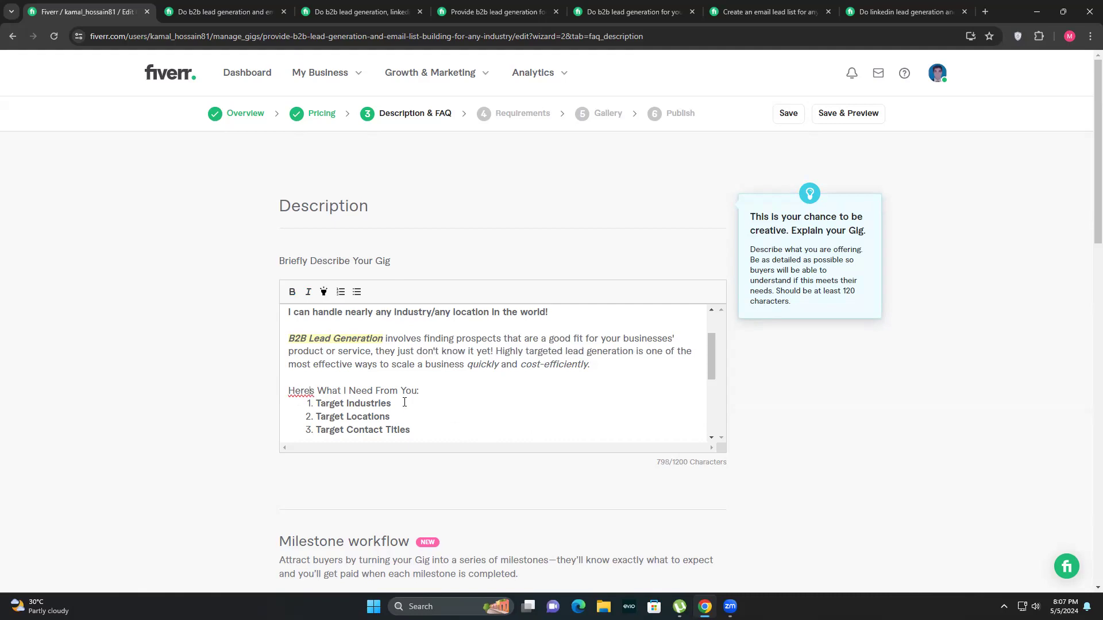
text(')
scroll(477, 363, down, 4)
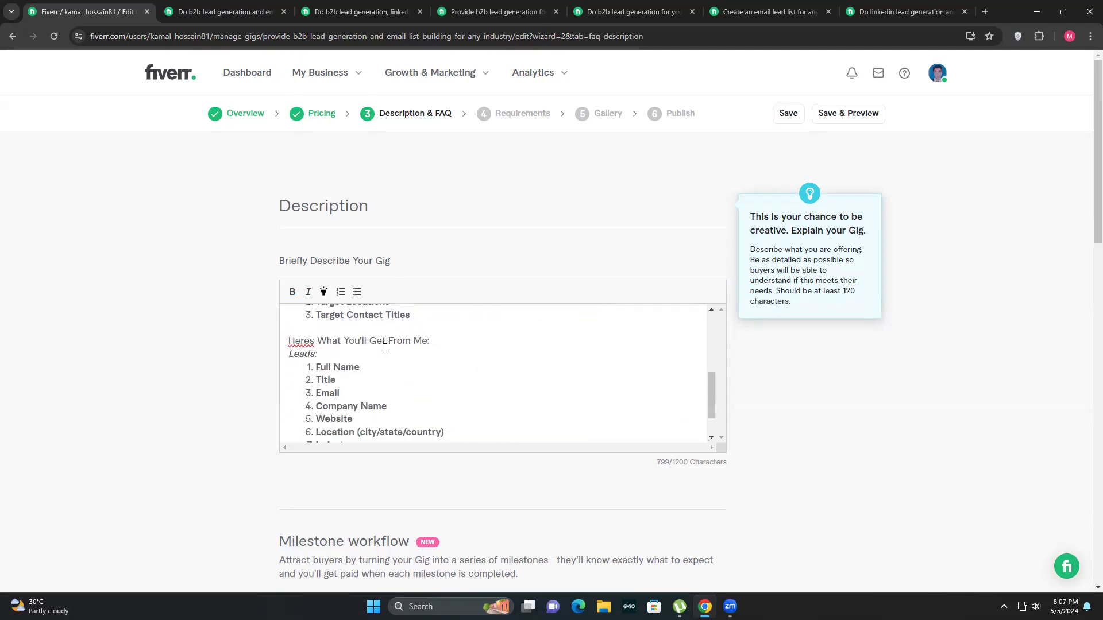
text(')
scroll(483, 355, down, 3)
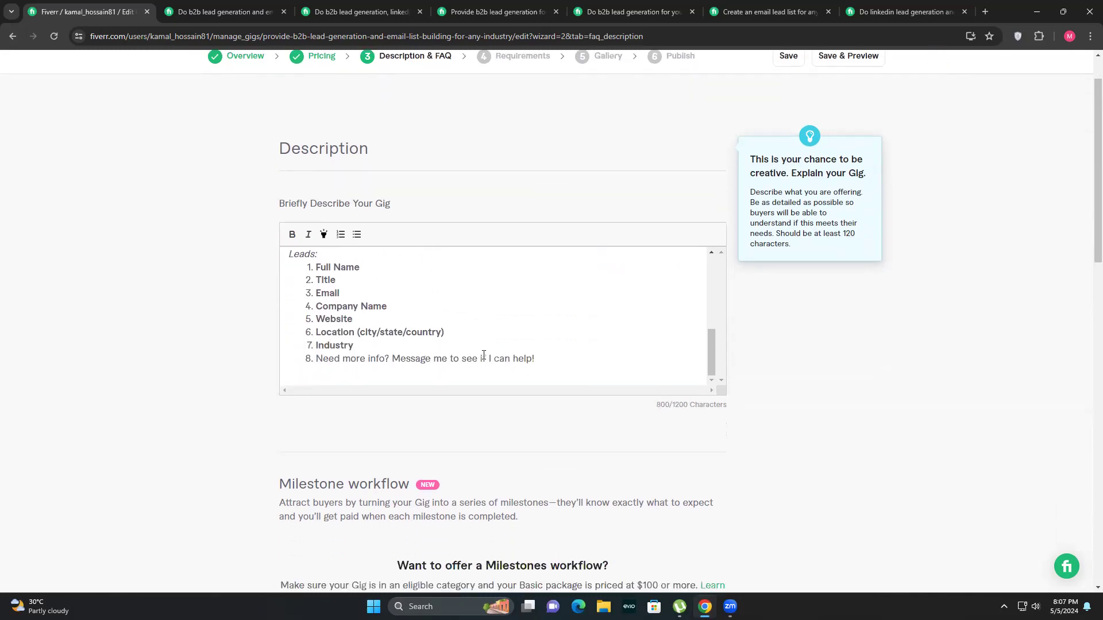
Try bulleted list formatting on the B2B Lead Generation paragraph and remove it again.
scroll(517, 338, up, 5)
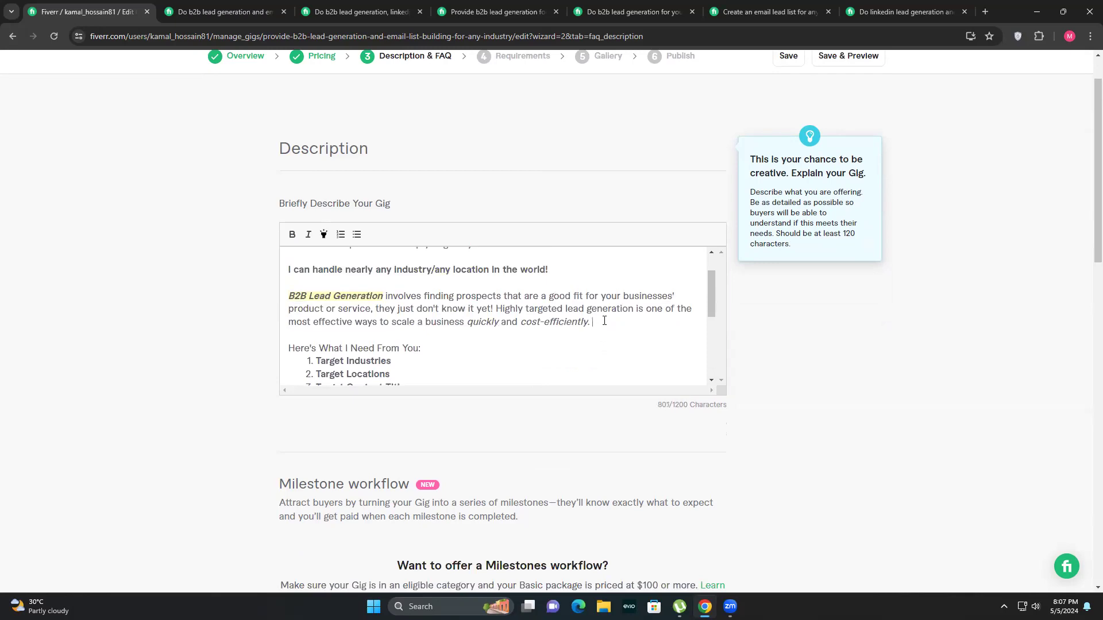
click(355, 236)
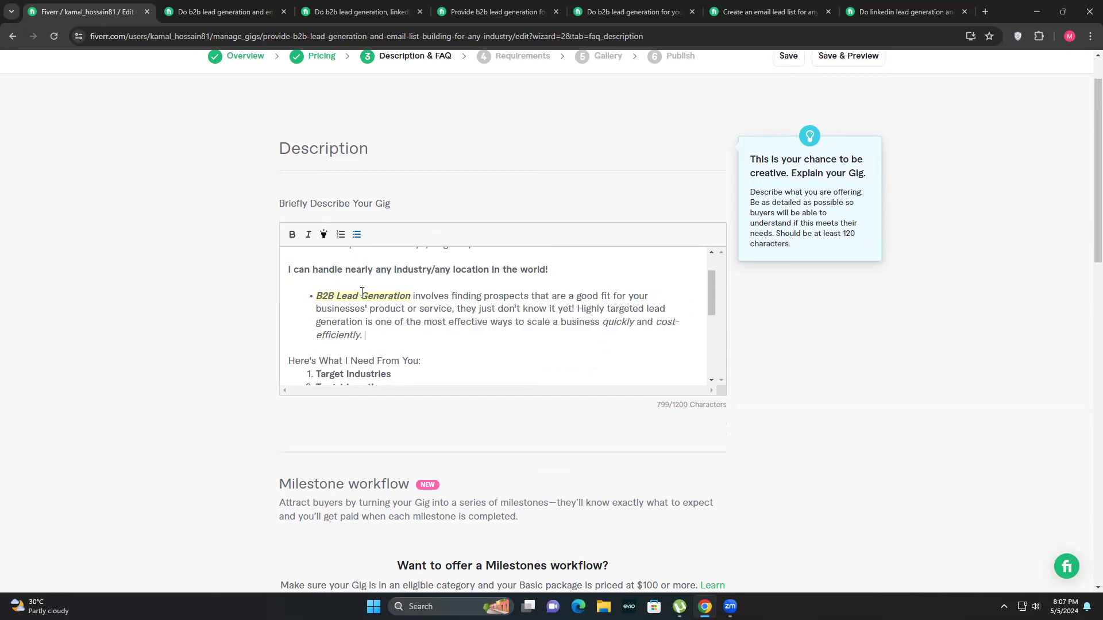
click(357, 234)
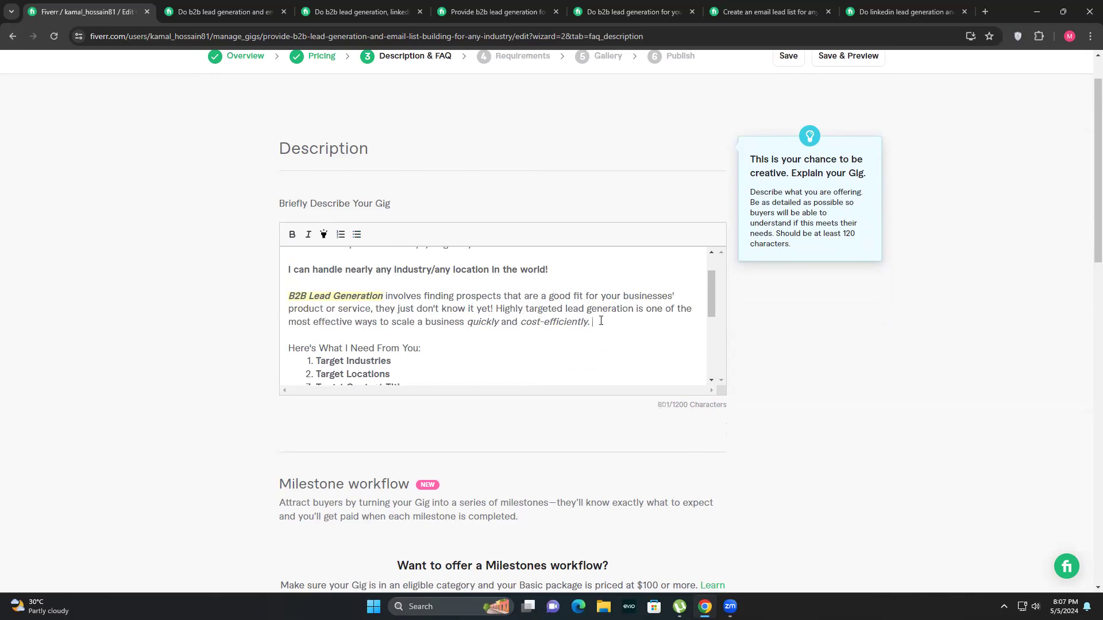
Try adding several blank lines below the B2B Lead Generation paragraph and delete the surplus ones.
key(Return)
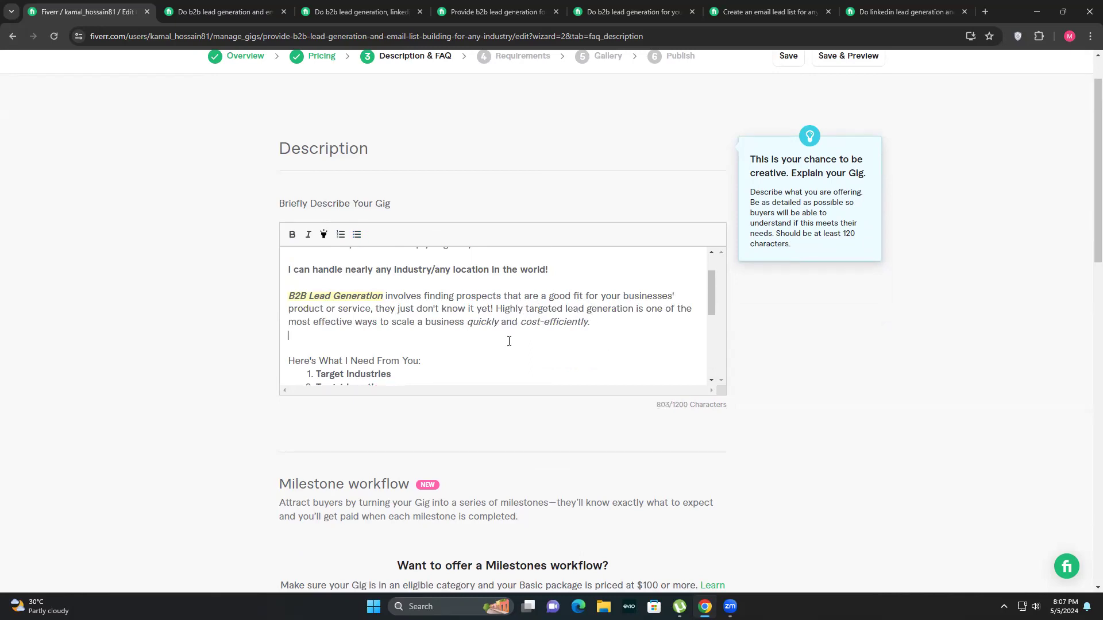
key(Return)
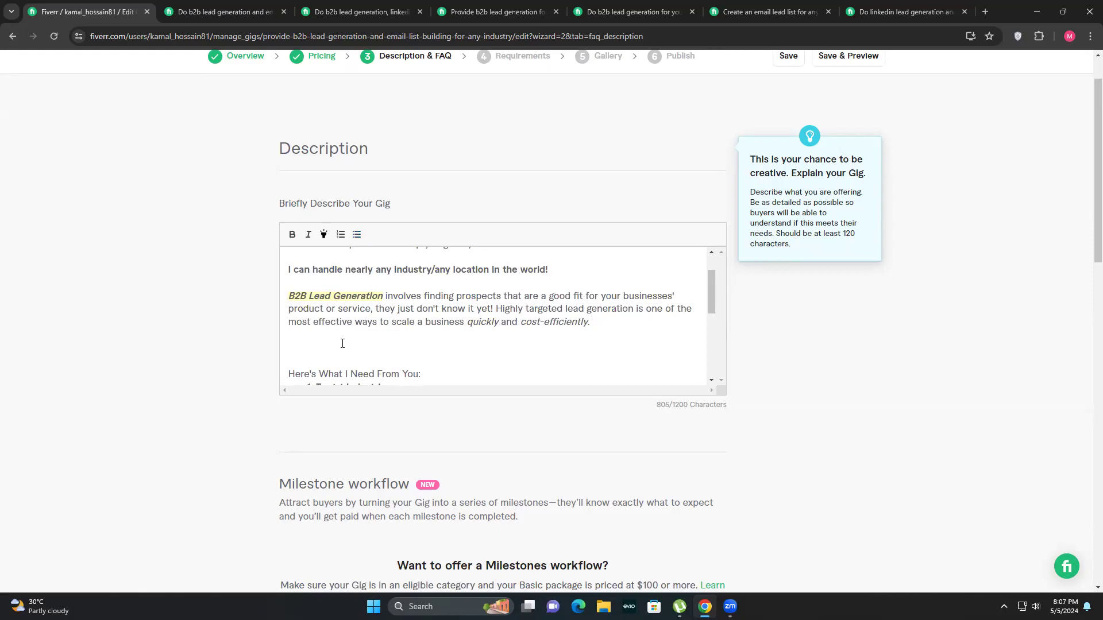
key(Return)
key(Return)
key(BackSpace)
key(BackSpace)
key(BackSpace)
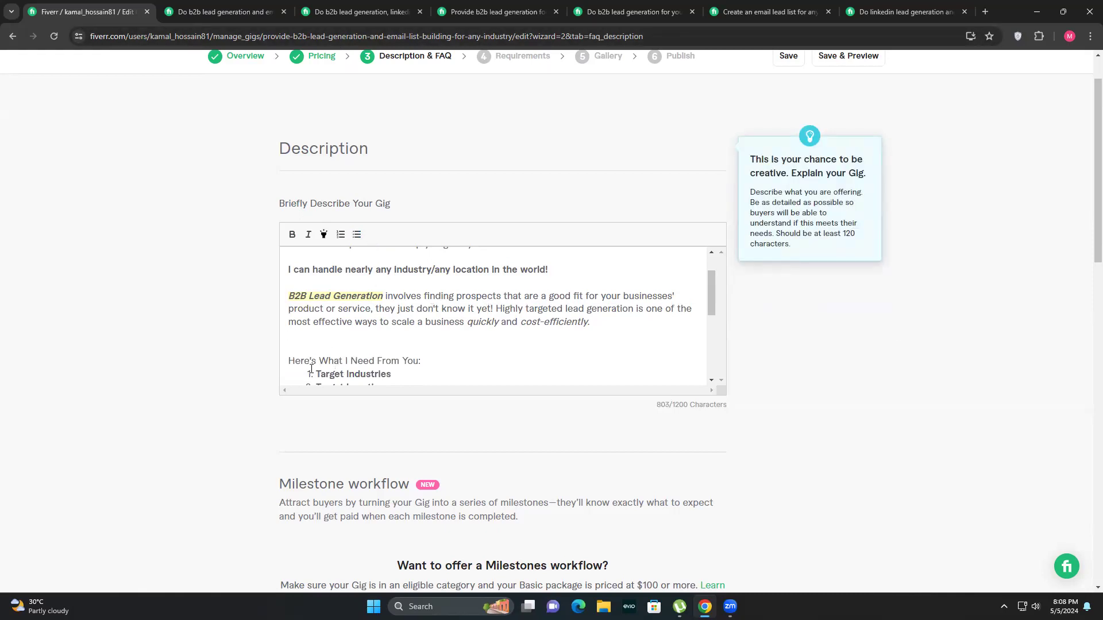
Try a numbered list with the entries k, l and o below the B2B Lead Generation paragraph, and delete it.
scroll(309, 373, down, 1)
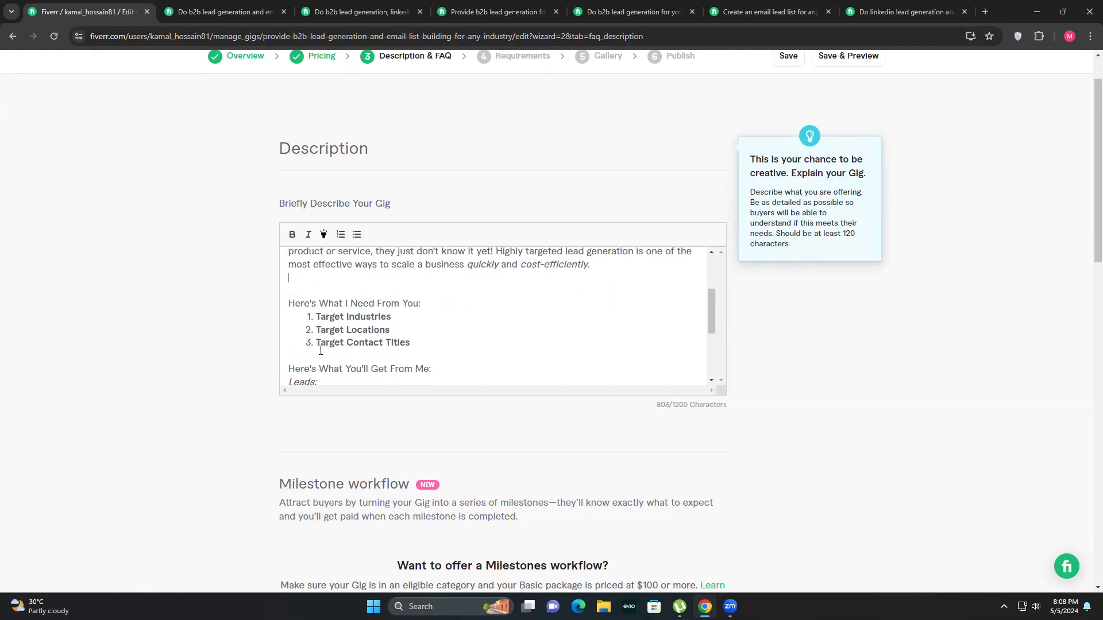
click(338, 240)
text(k)
key(Return)
text(l)
key(Return)
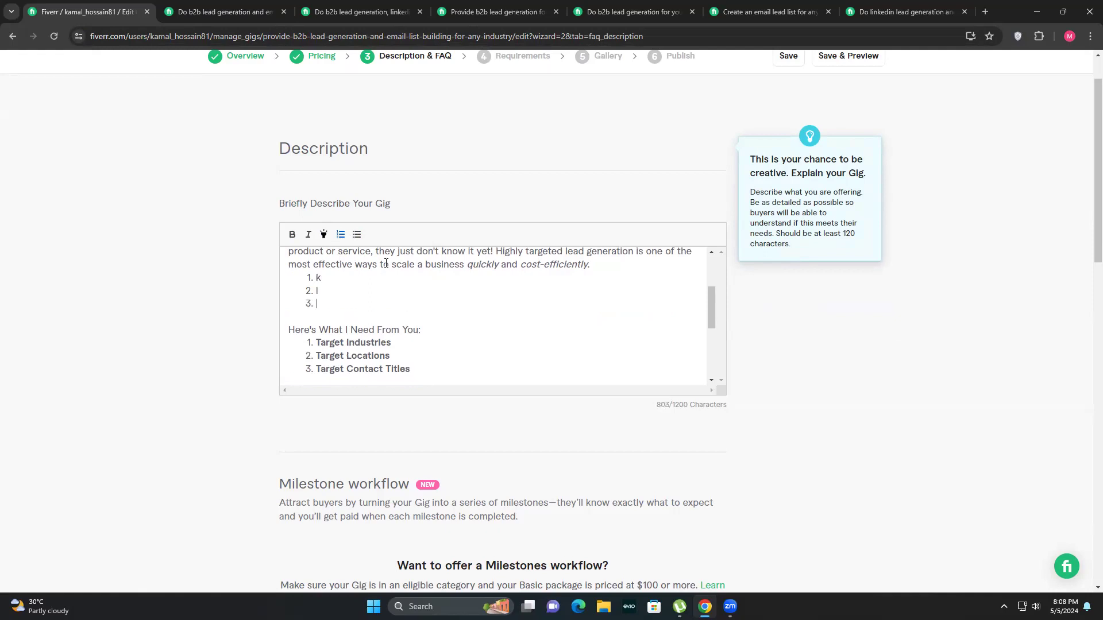
text(o)
key(Return)
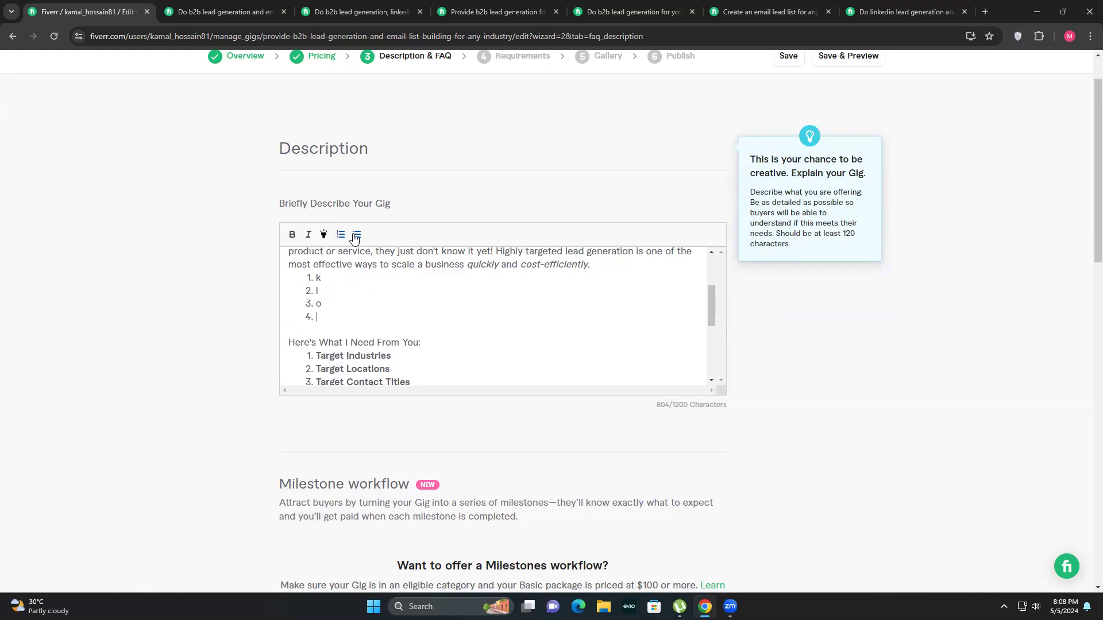
drag(604, 276, 597, 307)
key(BackSpace)
key(BackSpace)
key(BackSpace)
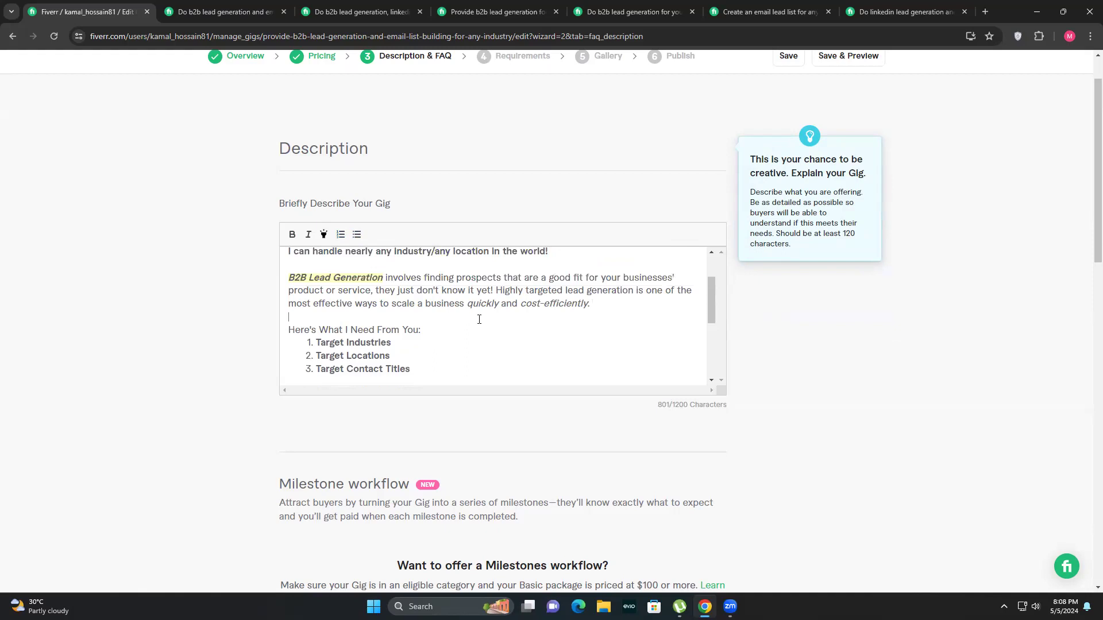
scroll(479, 319, down, 2)
scroll(441, 327, down, 1)
click(784, 388)
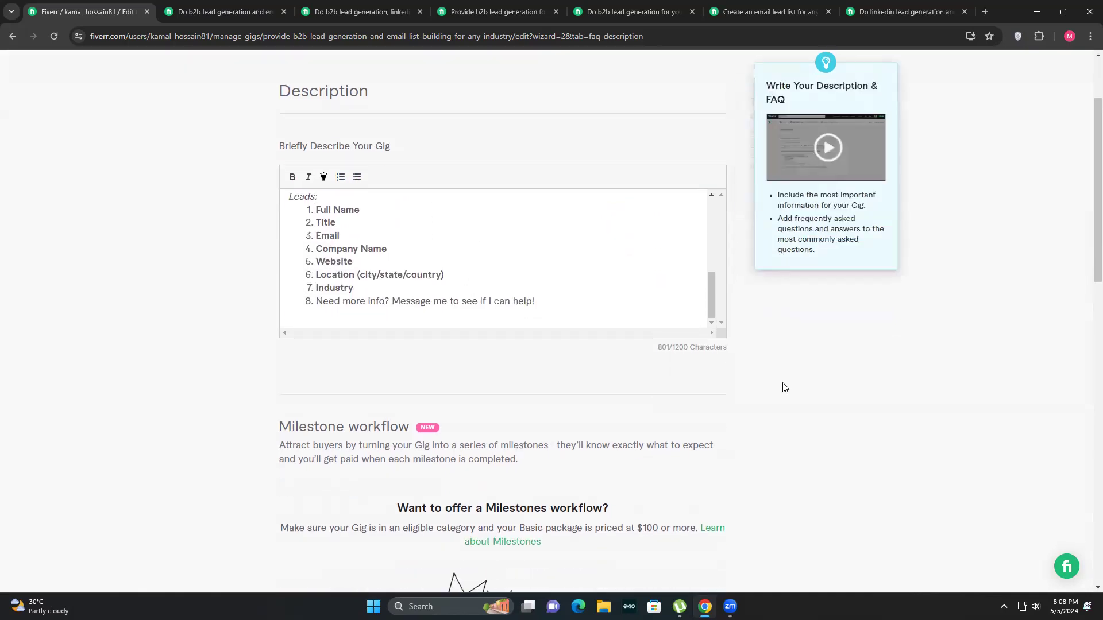
Lower the system volume to near its minimum.
scroll(784, 388, down, 5)
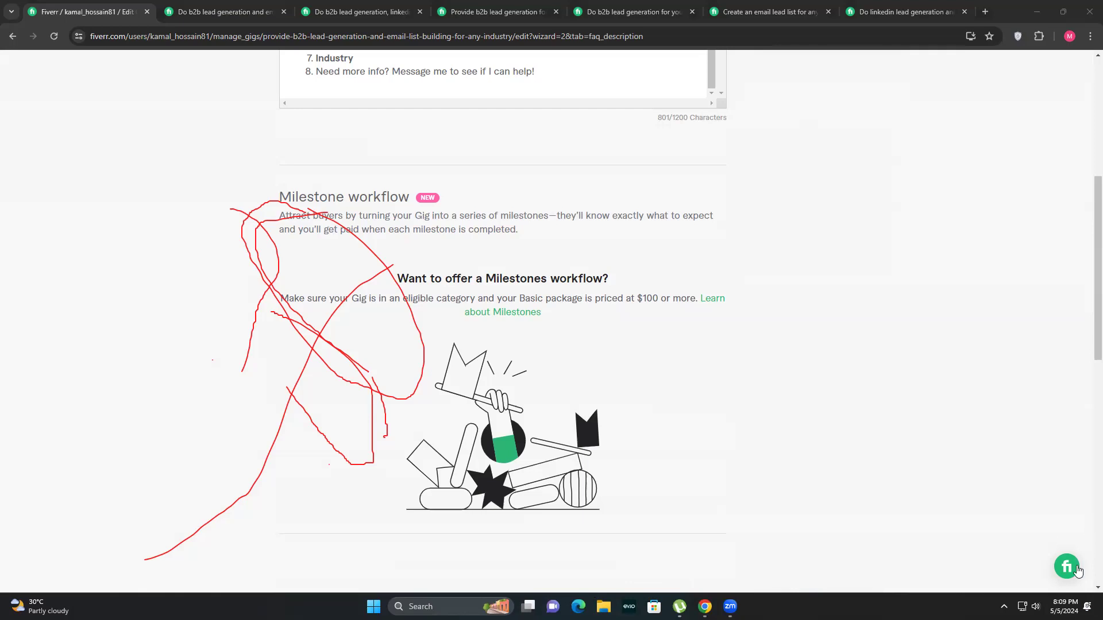
click(1029, 606)
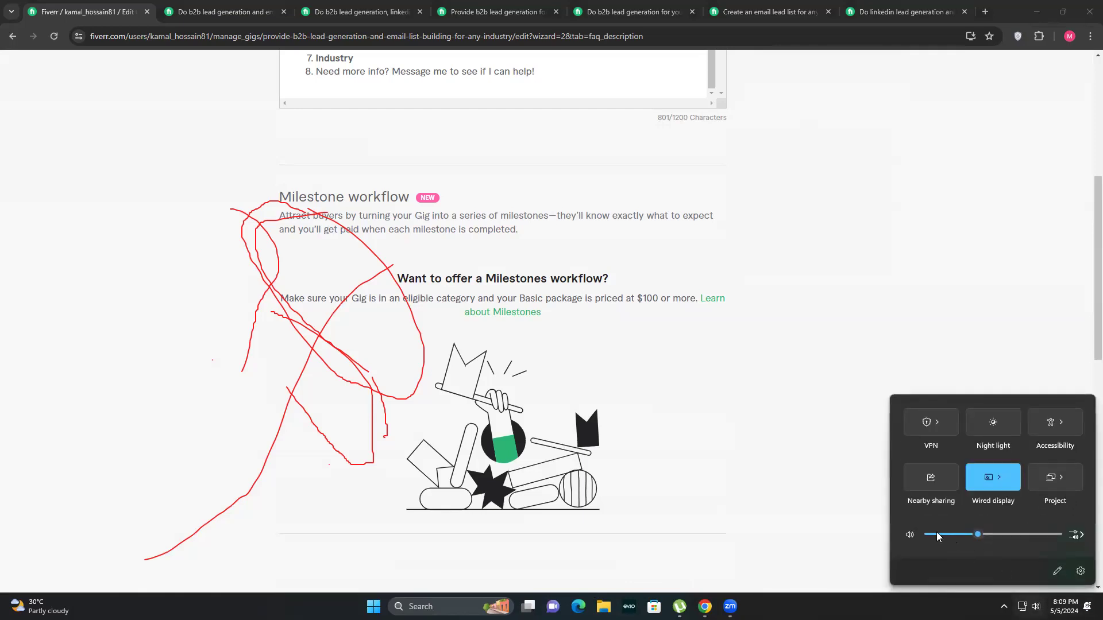
click(939, 535)
key(Escape)
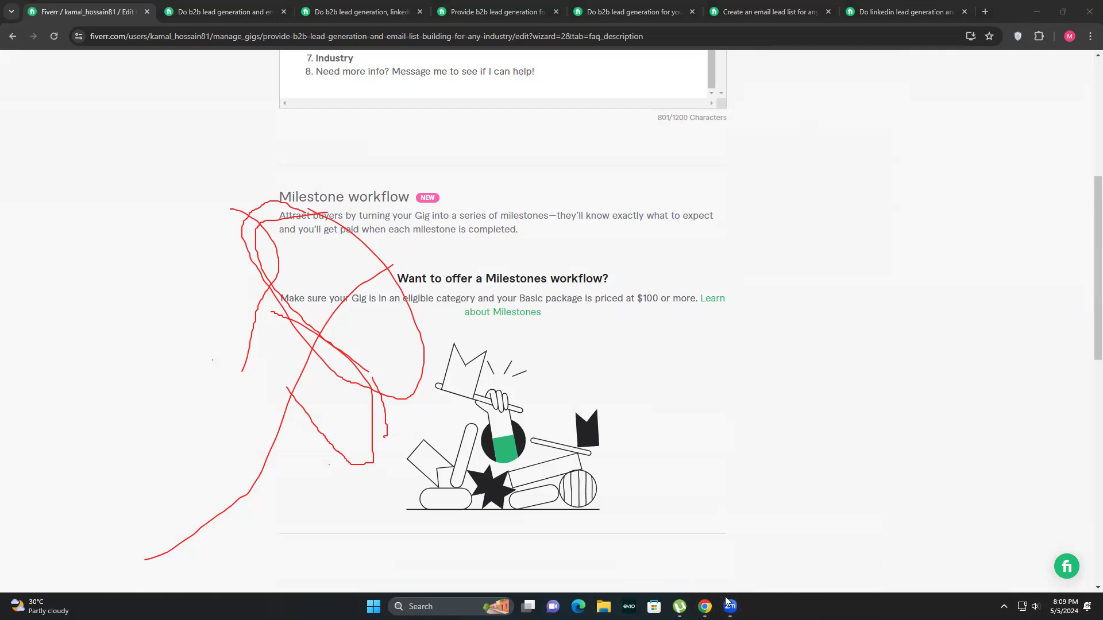
Look through the gig's Milestone workflow and Frequently Asked Questions sections, and find the FAQ list on the first competing seller's gig page.
scroll(733, 574, down, 1)
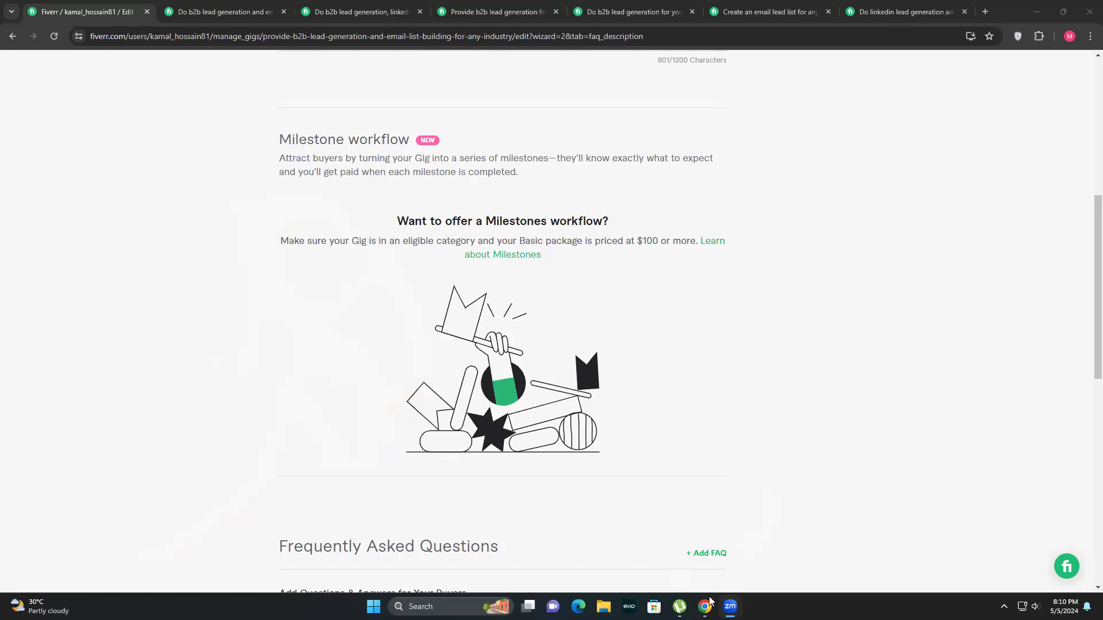
click(599, 354)
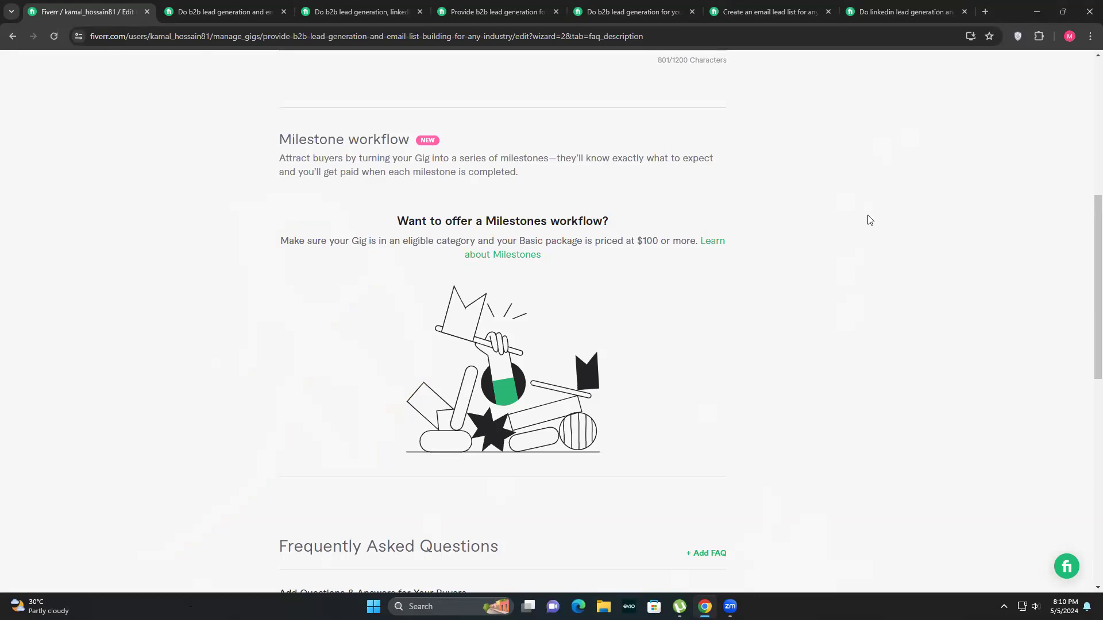
scroll(812, 327, down, 3)
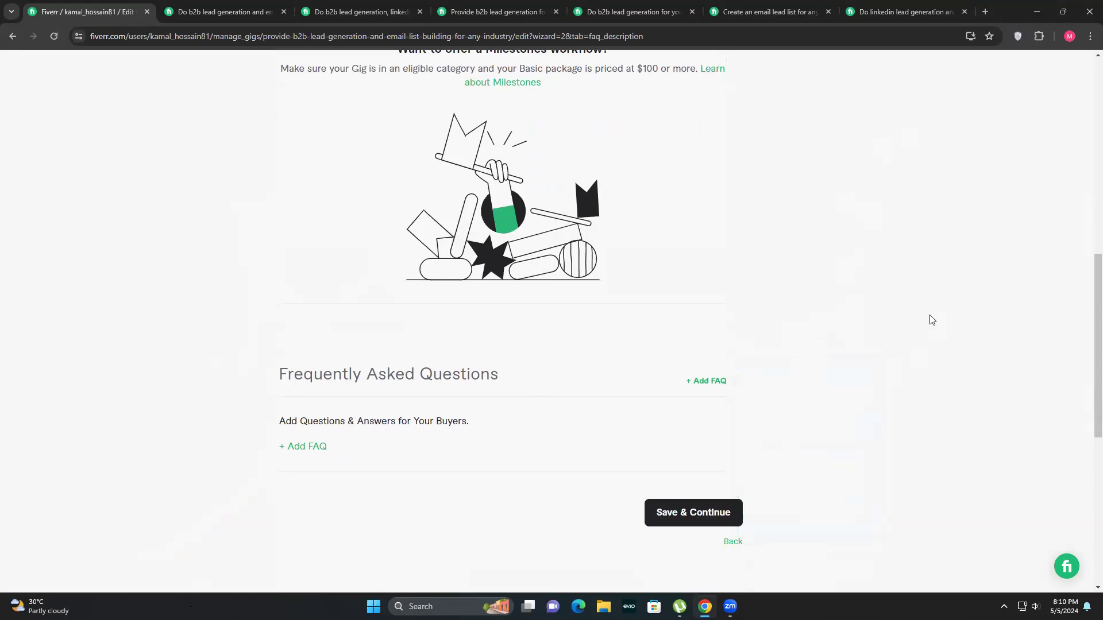
scroll(931, 320, down, 2)
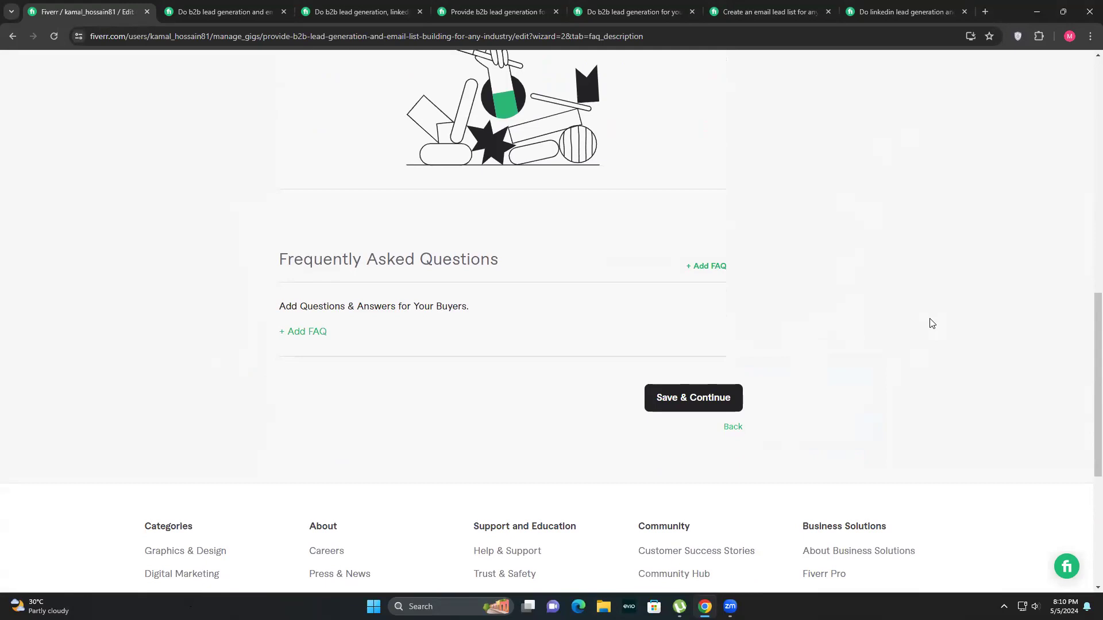
click(232, 13)
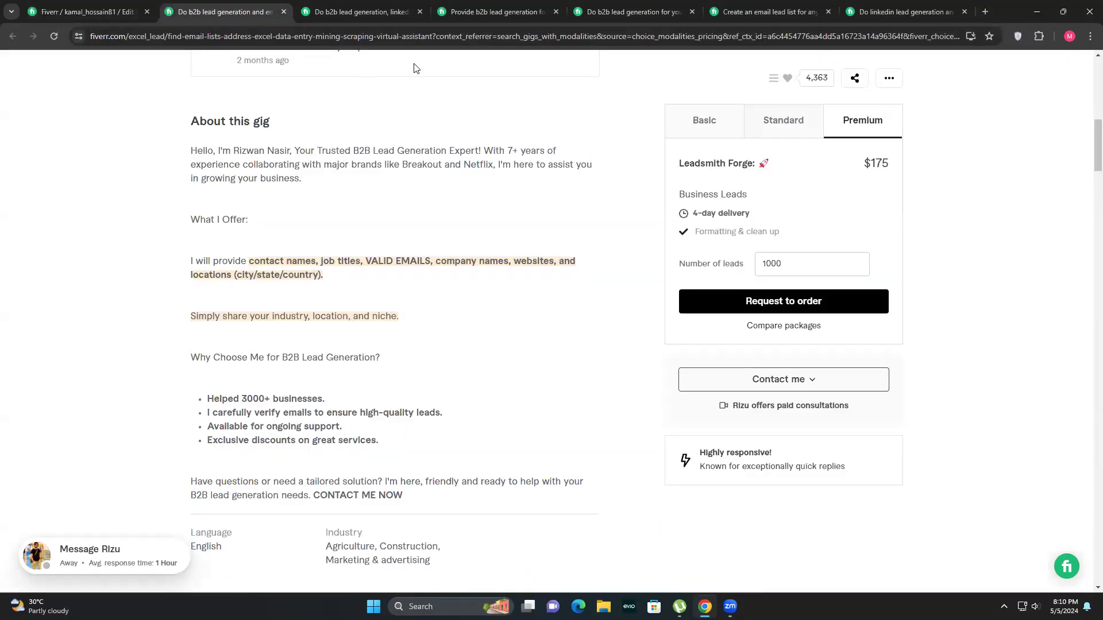
scroll(584, 282, down, 6)
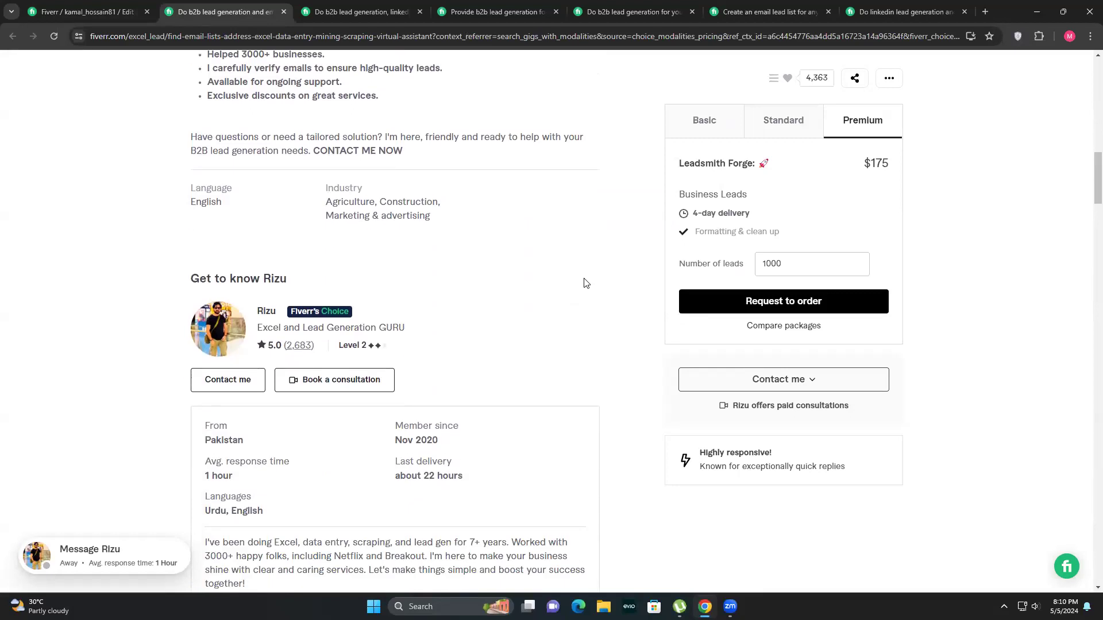
scroll(586, 281, down, 15)
scroll(591, 271, down, 5)
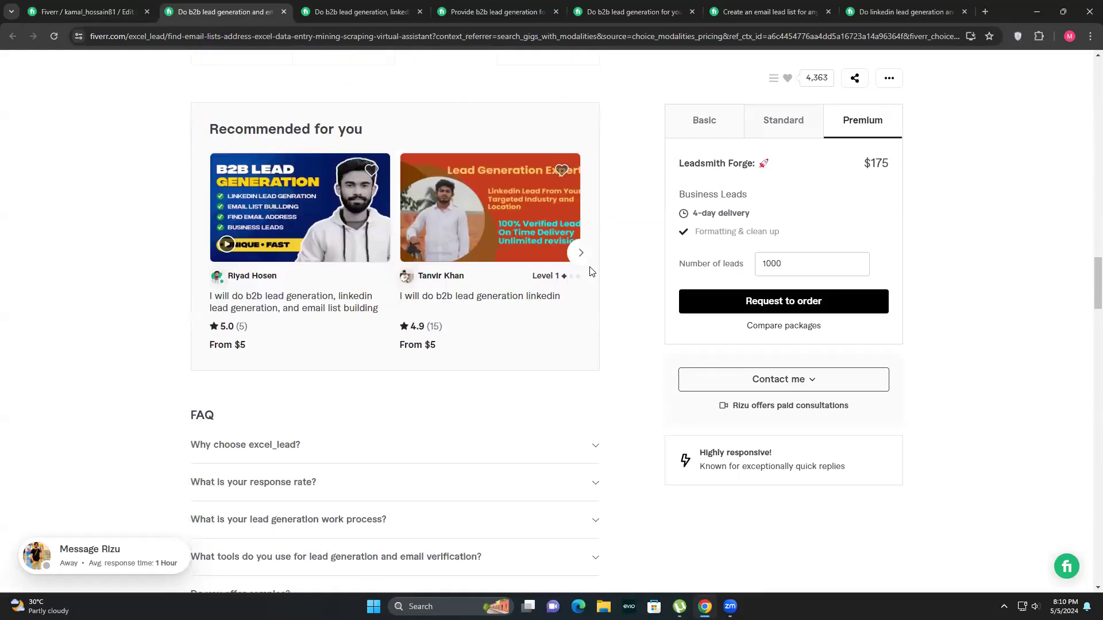
scroll(591, 279, down, 1)
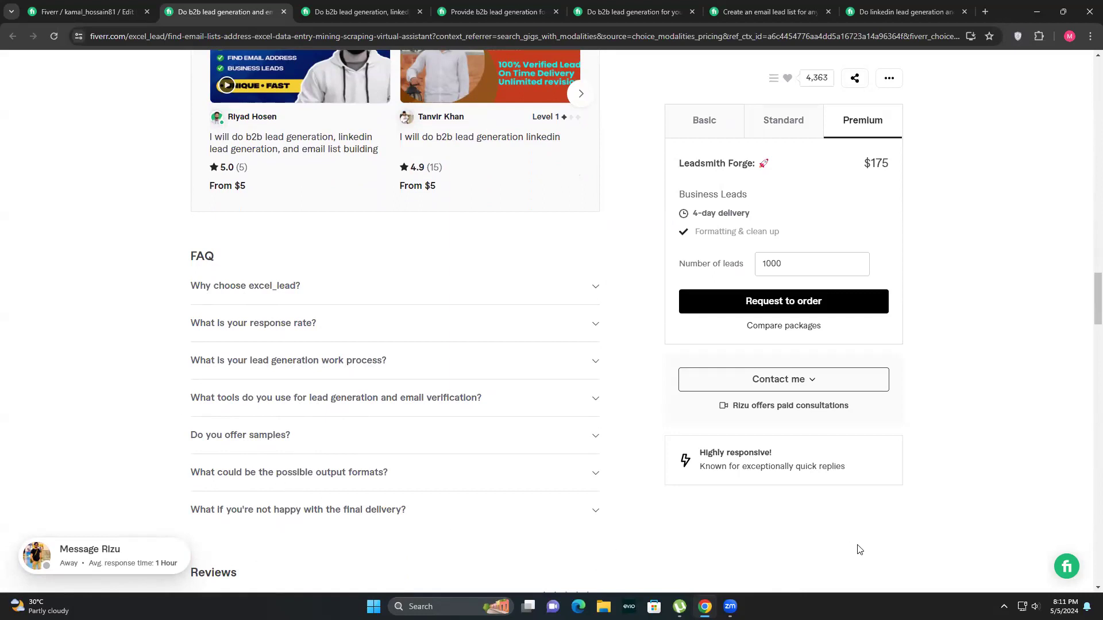
Raise the system volume to a little under half.
click(1028, 606)
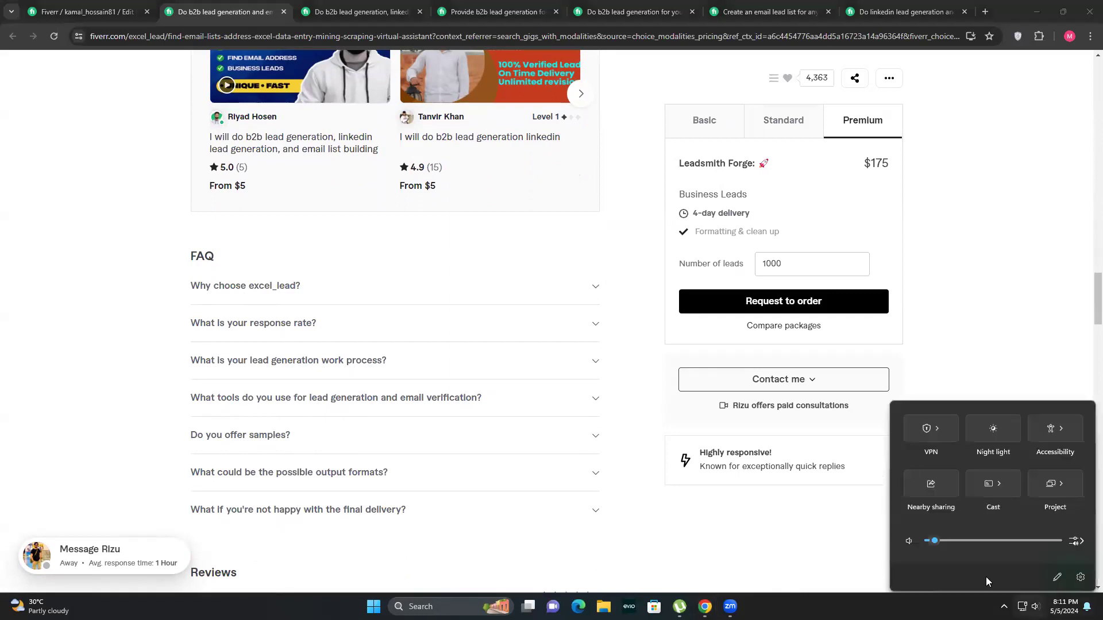
click(985, 536)
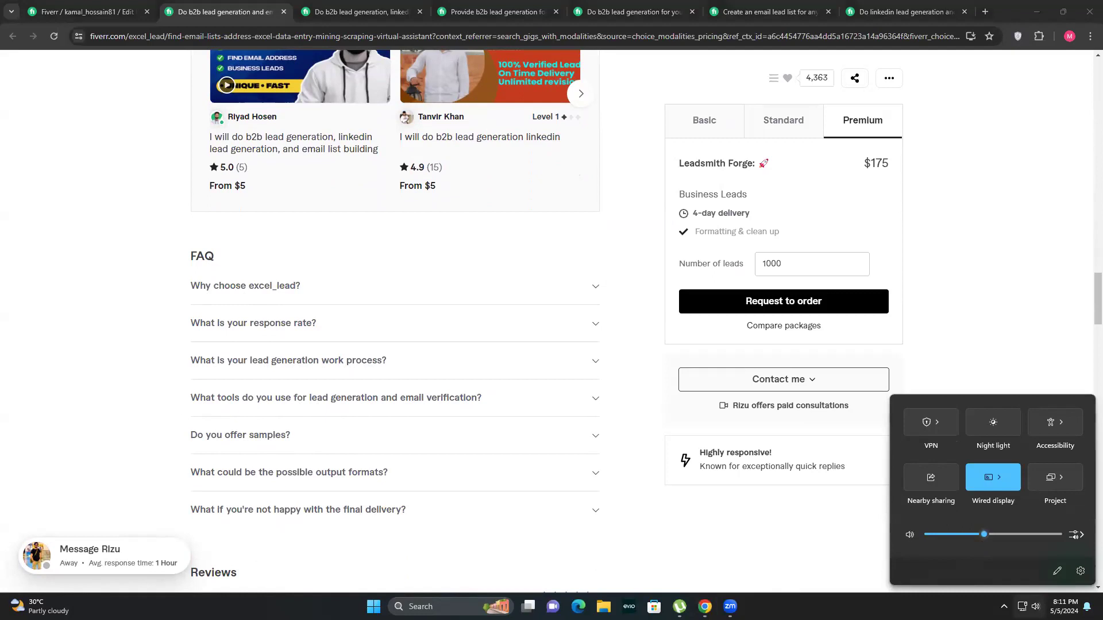
key(Escape)
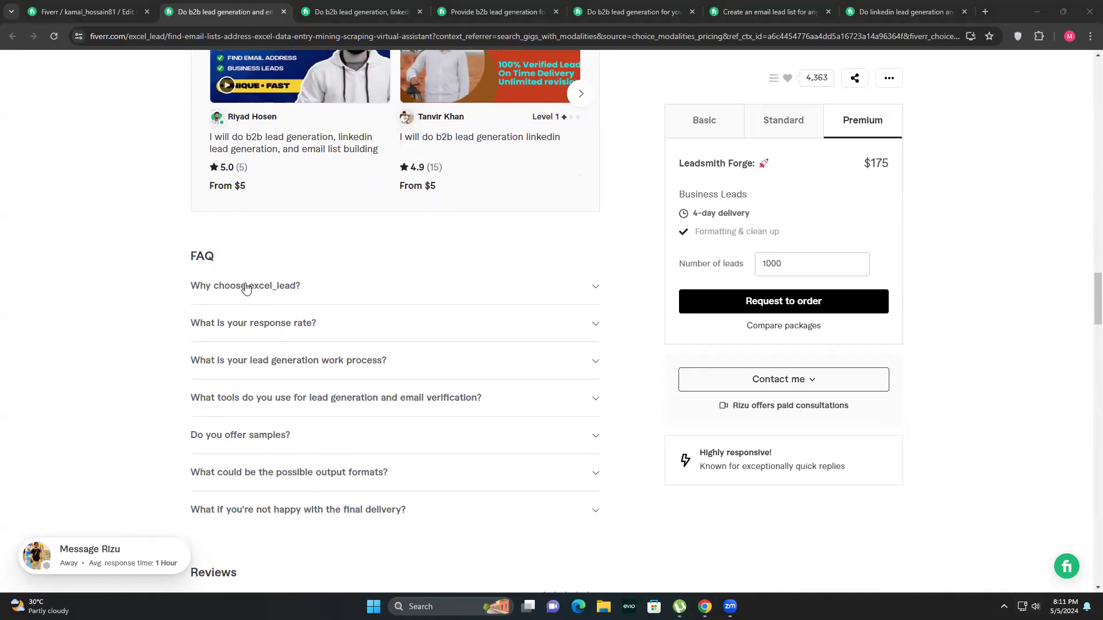
Copy the question "Why choose excel_lead?" from the competing gig's FAQ into a new FAQ entry of the own gig.
click(214, 289)
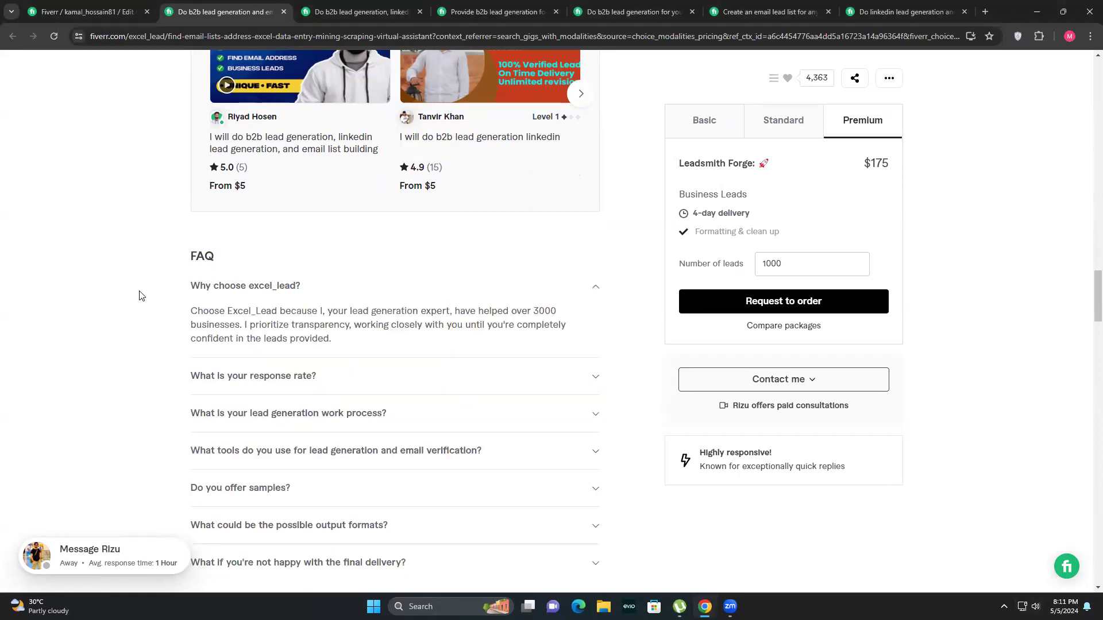
drag(181, 284, 303, 288)
key(ctrl+c)
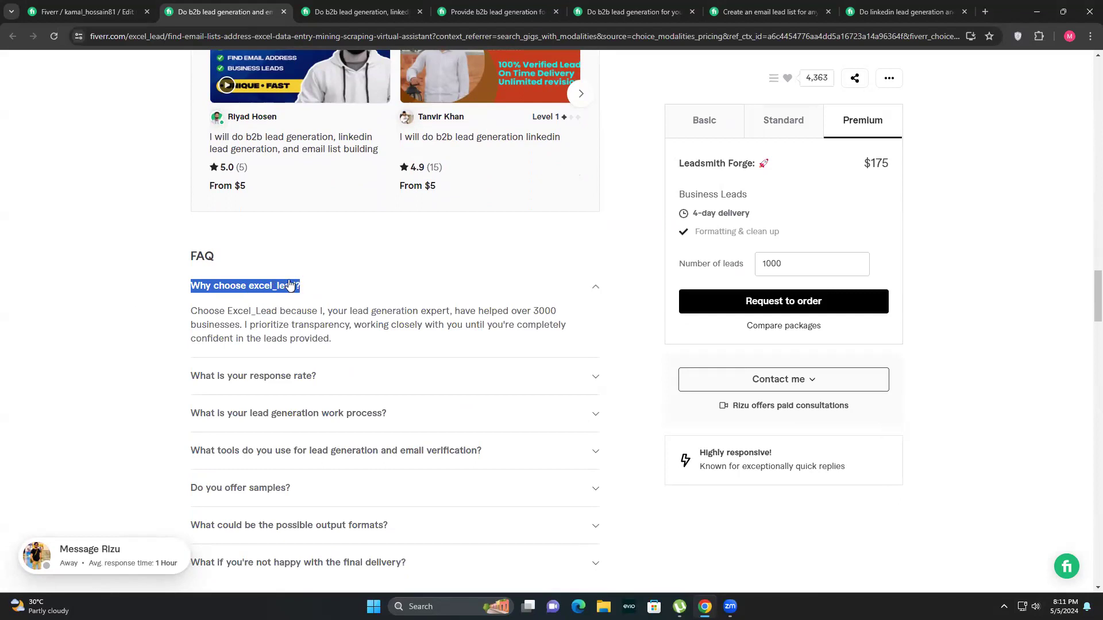
click(91, 10)
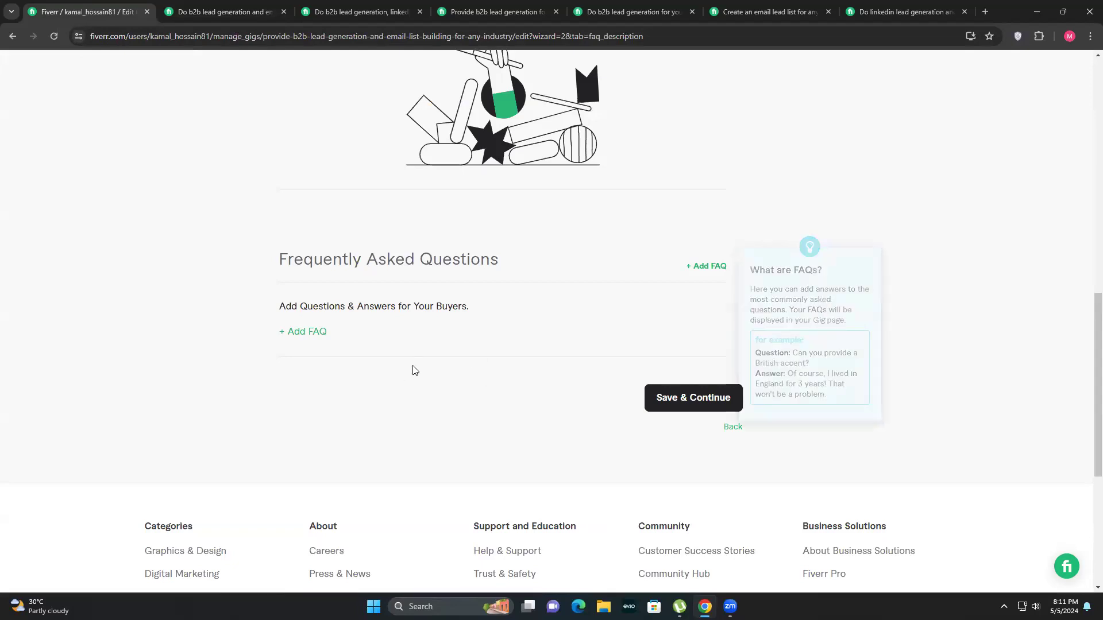
click(307, 332)
click(351, 343)
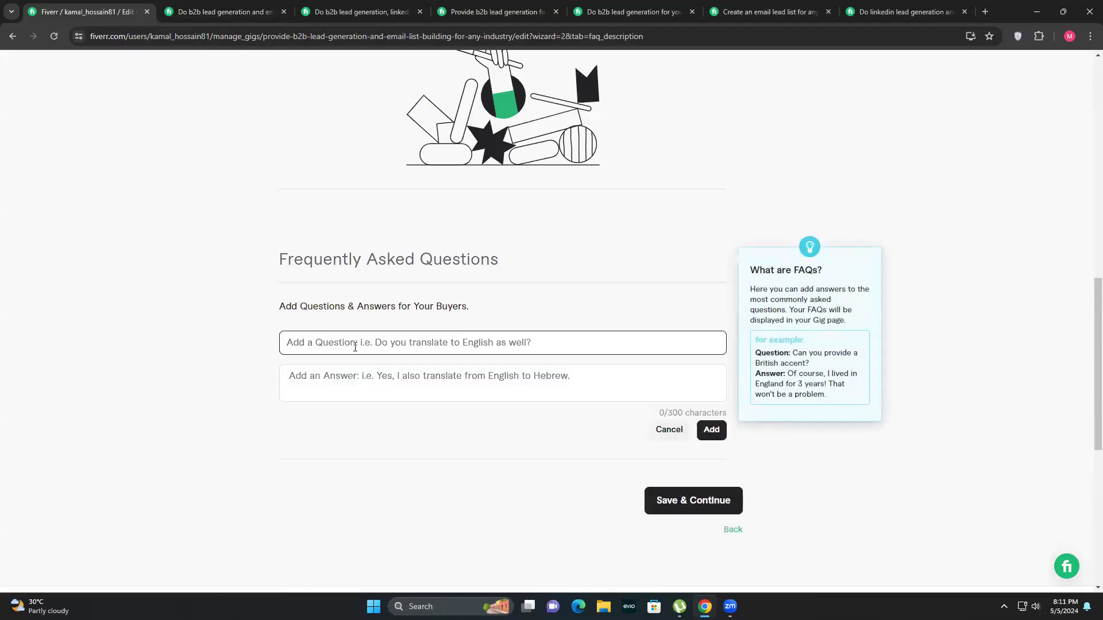
key(ctrl+v)
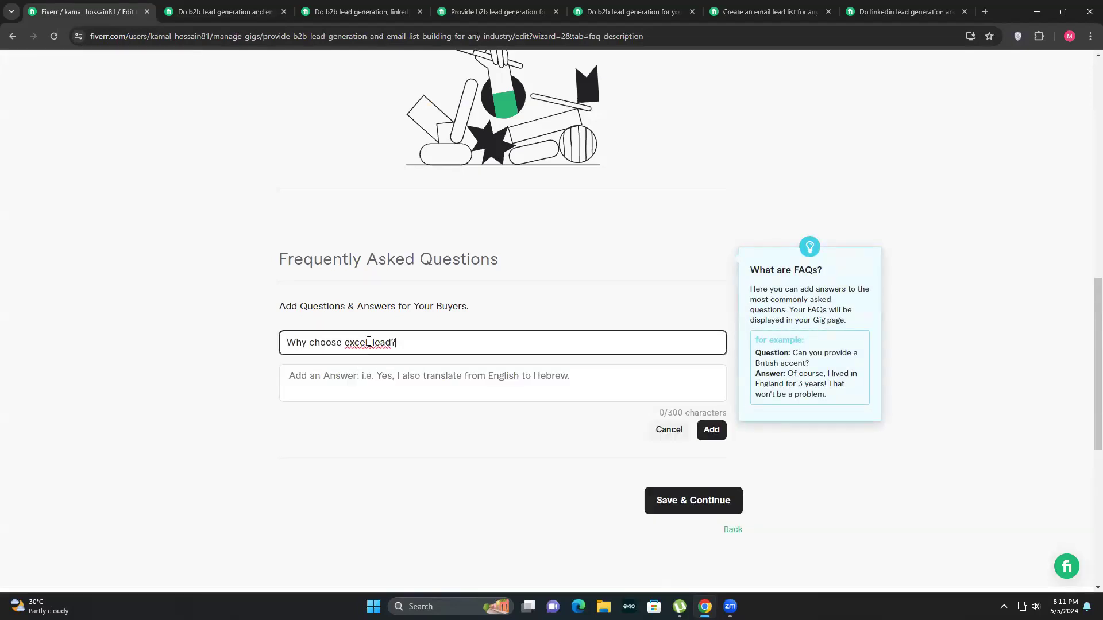
Copy the competing gig's answer to "Why choose excel_lead?" into the FAQ entry and add the entry to the gig.
click(225, 11)
drag(192, 312, 331, 346)
key(ctrl+c)
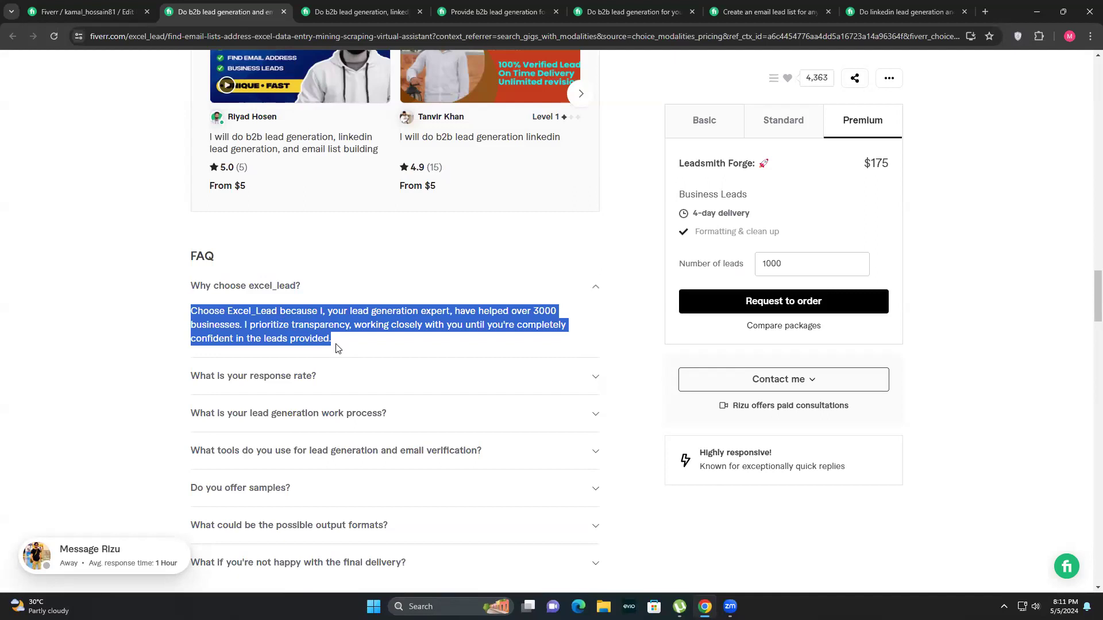
key(ctrl+Page_Up)
click(335, 385)
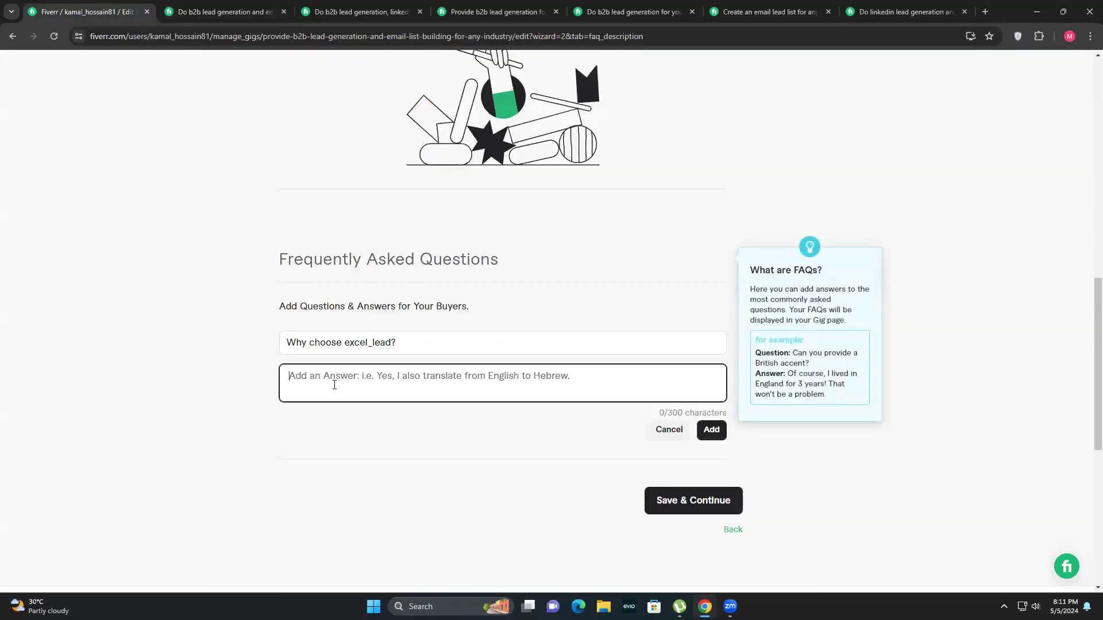
key(ctrl+v)
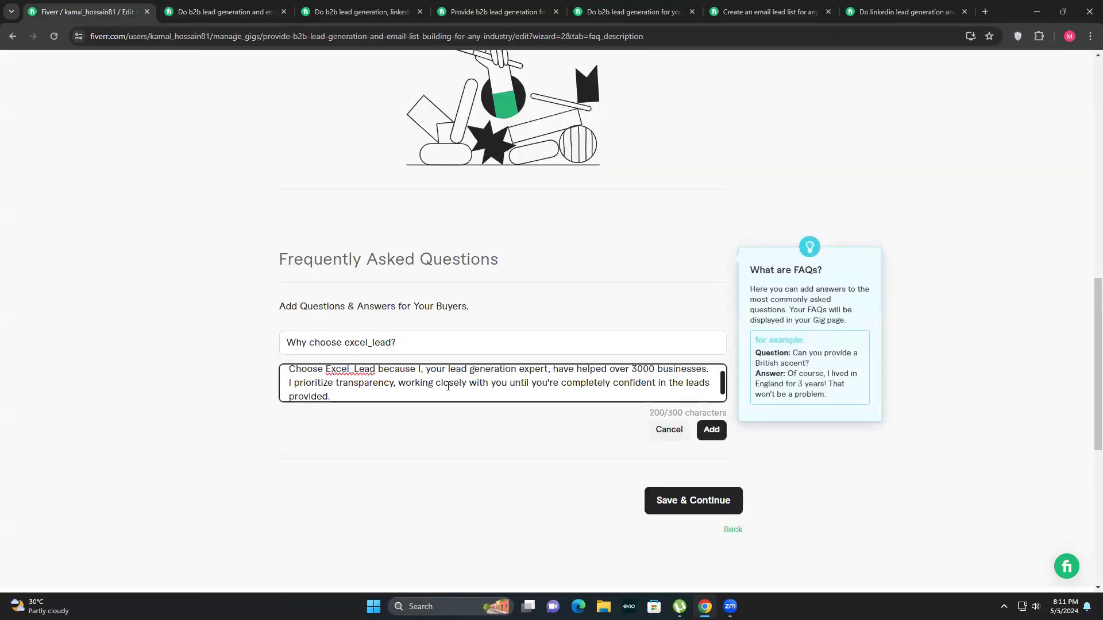
click(711, 429)
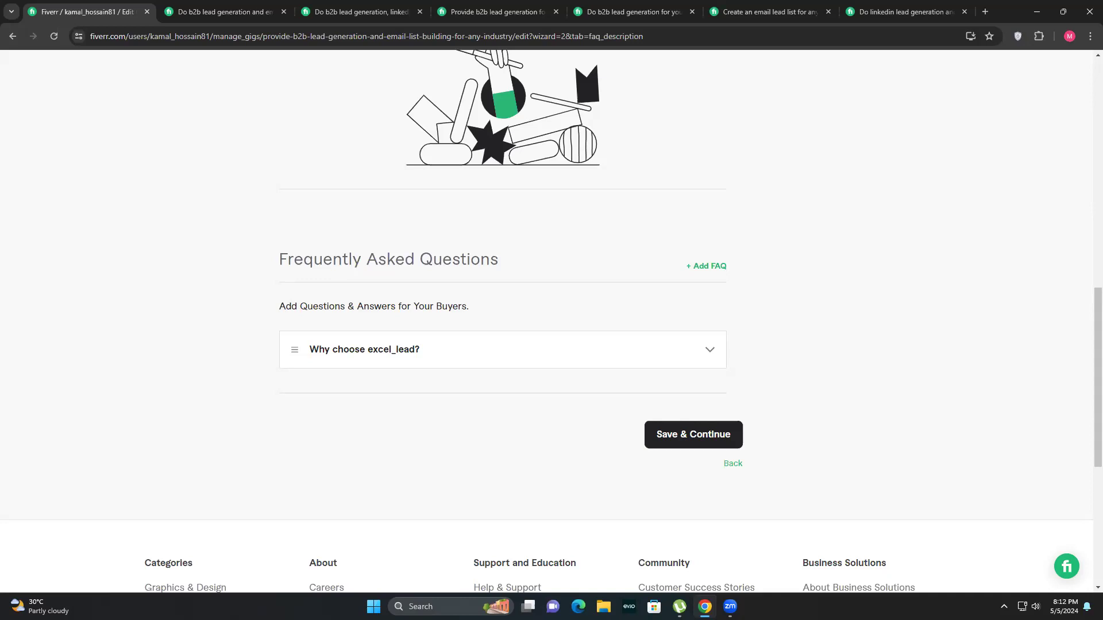
Copy the question "Do you offer samples?" from the competing gig's FAQ into a second new FAQ entry.
click(218, 12)
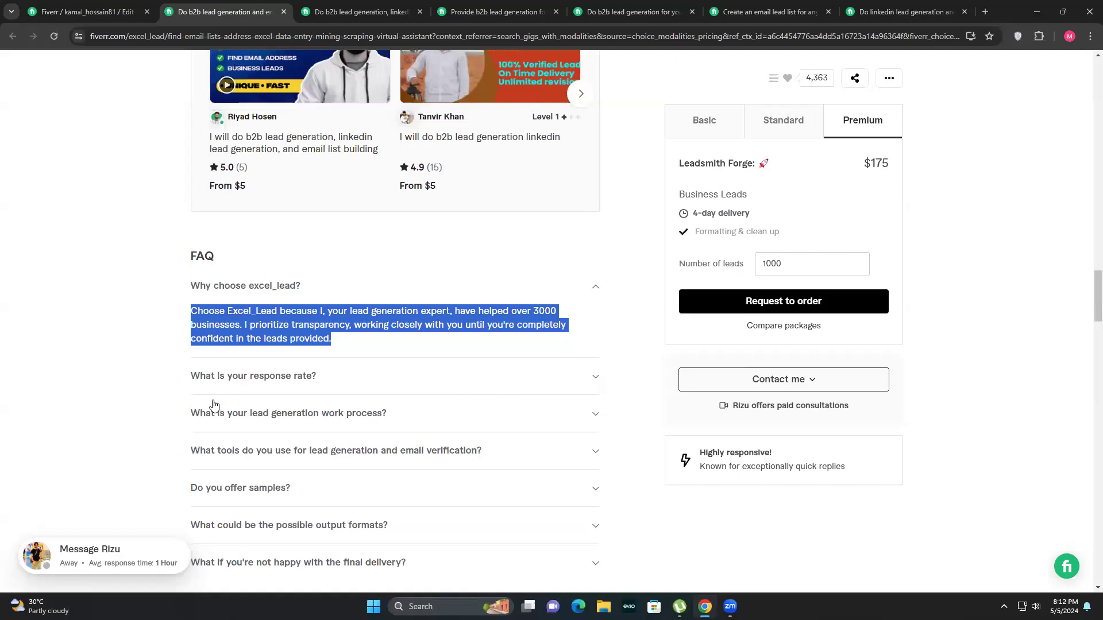
click(253, 376)
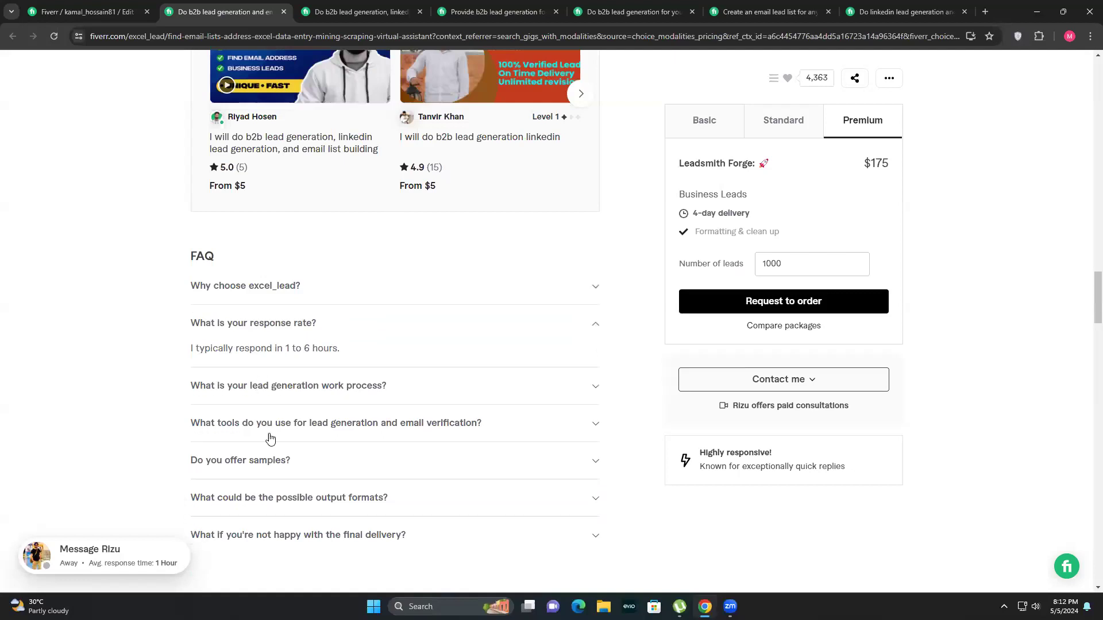
click(246, 465)
drag(191, 437, 298, 437)
key(ctrl+c)
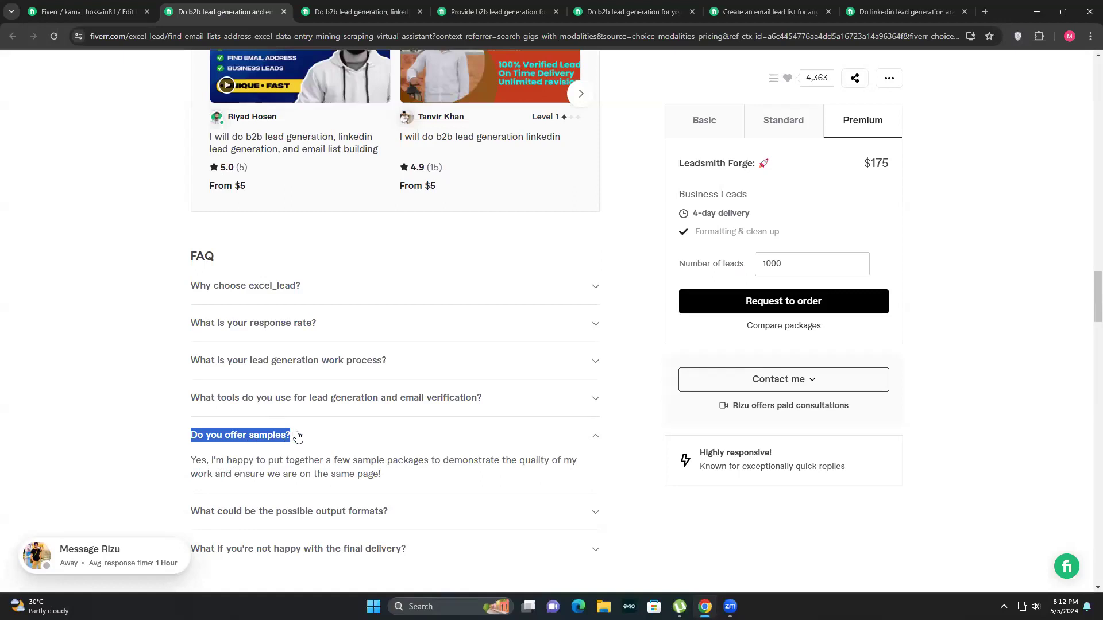
click(113, 9)
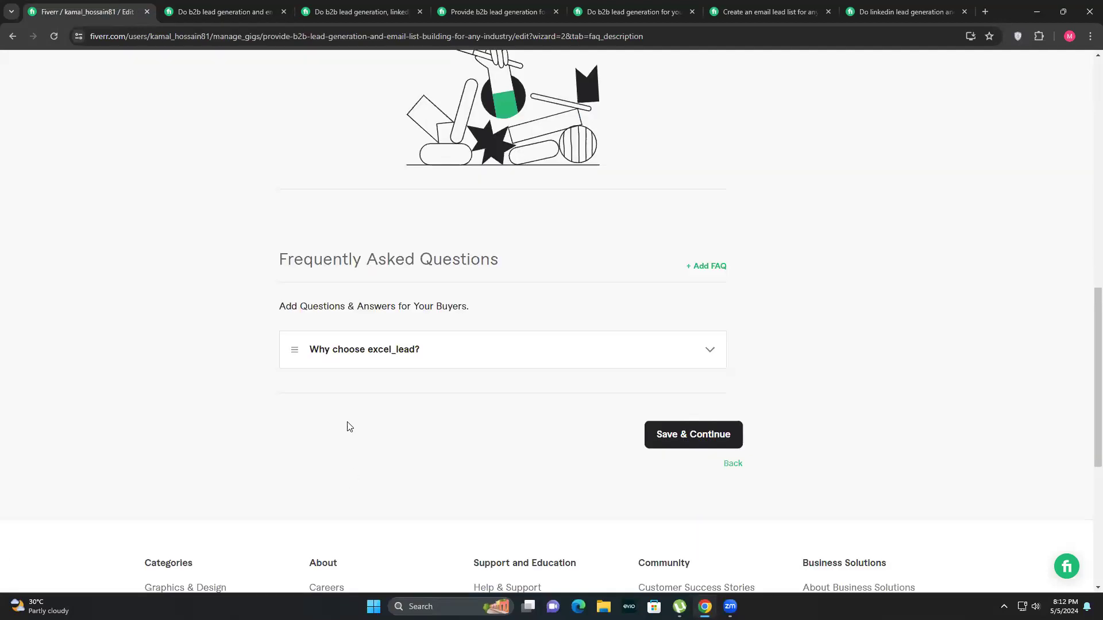
click(706, 266)
click(320, 343)
key(ctrl+v)
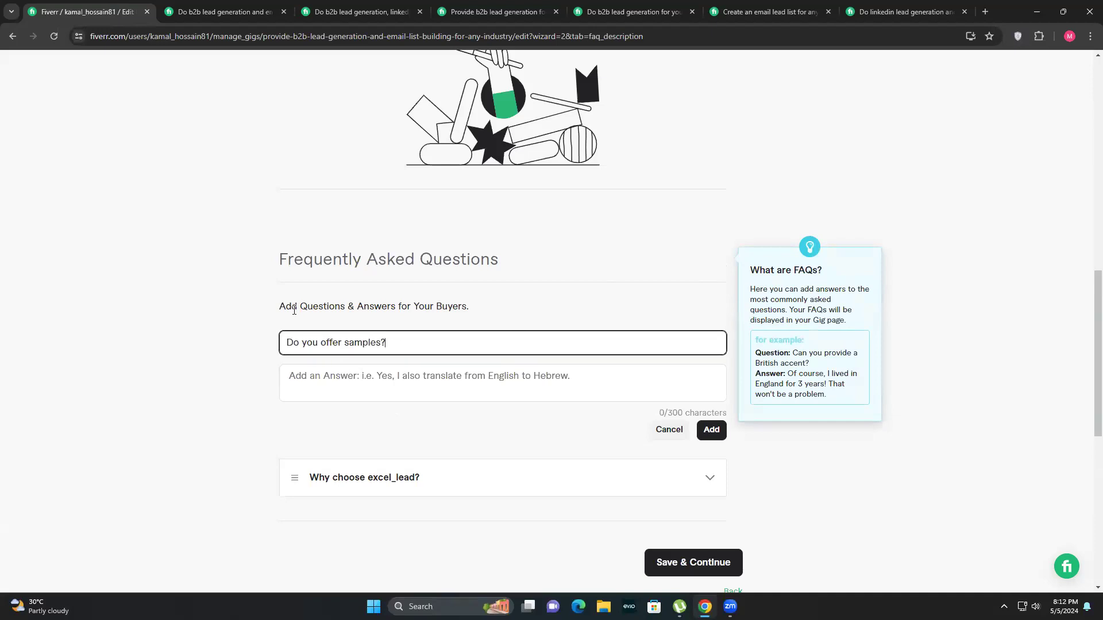
Copy the competing gig's answer about sample packages into the "Do you offer samples?" entry and add it to the gig.
key(ctrl+Tab)
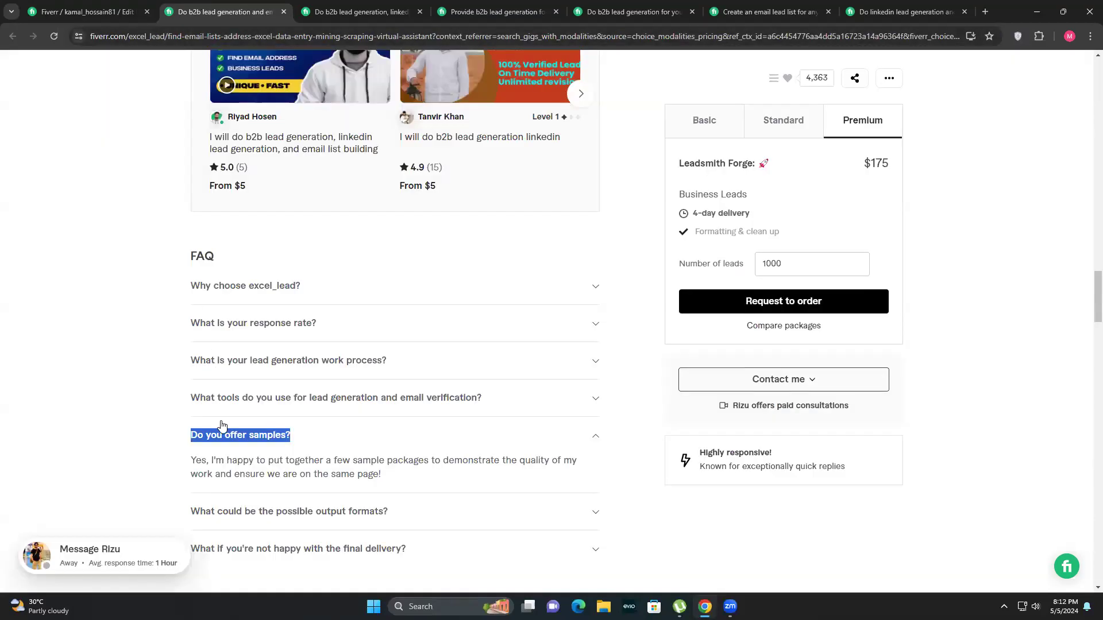
drag(192, 460, 385, 477)
key(ctrl+c)
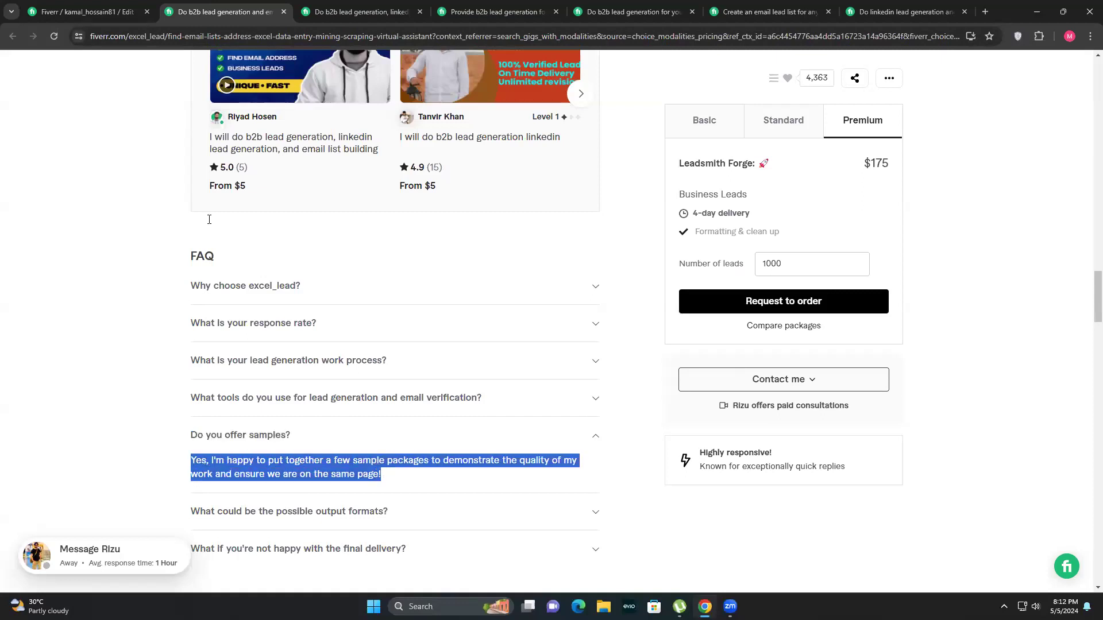
click(82, 5)
click(347, 374)
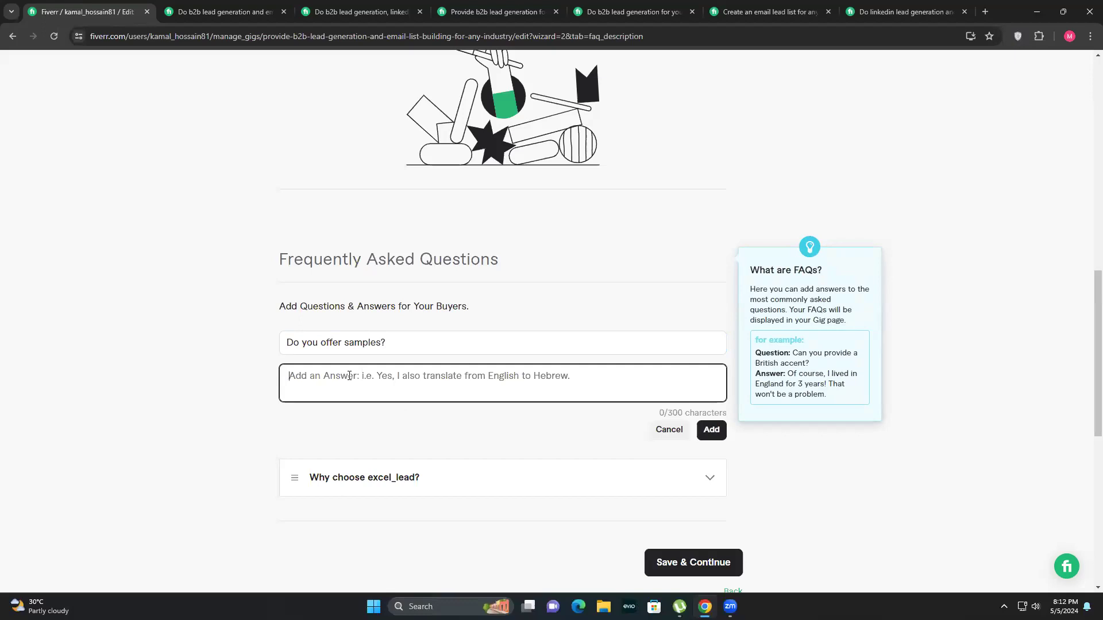
key(ctrl+v)
click(711, 431)
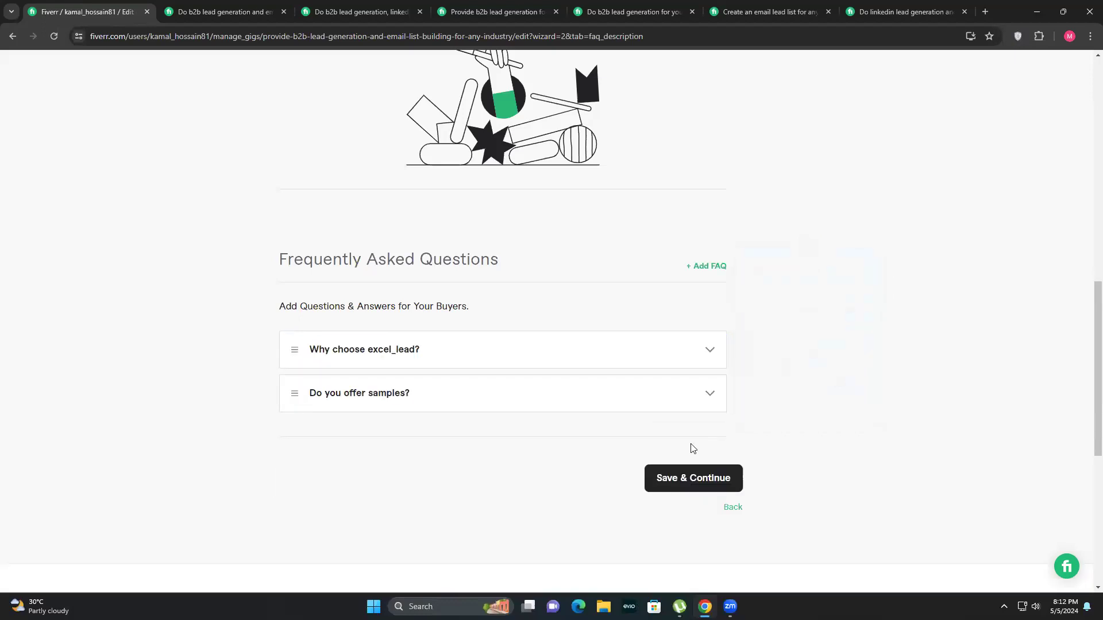
Save the Description & FAQ section, continue to the buyer requirements, and open a new custom question there.
click(678, 480)
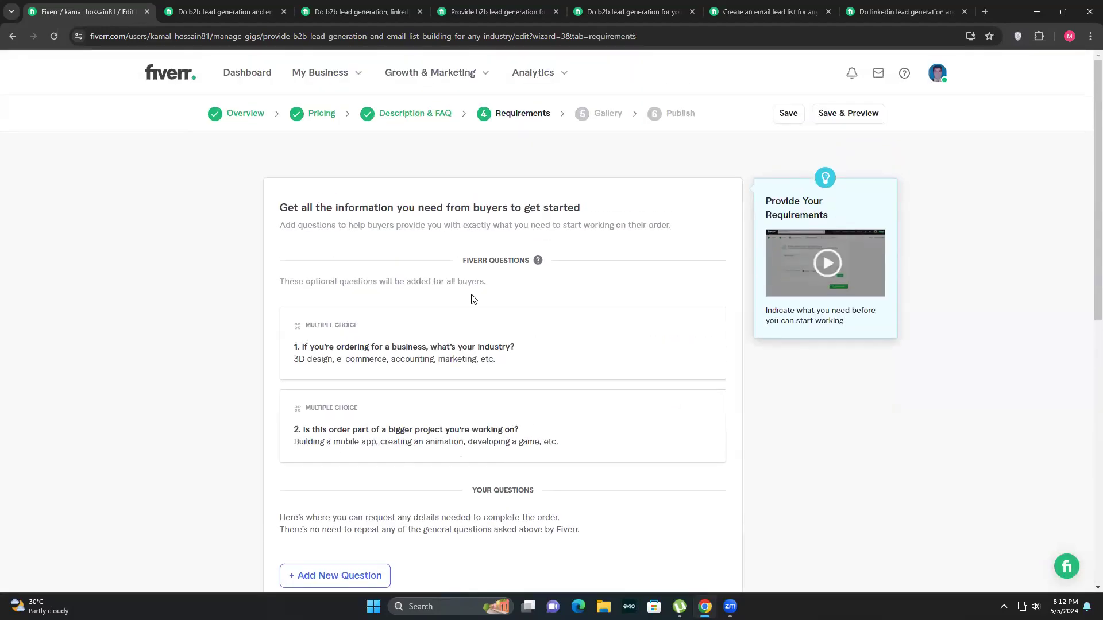
scroll(399, 346, down, 2)
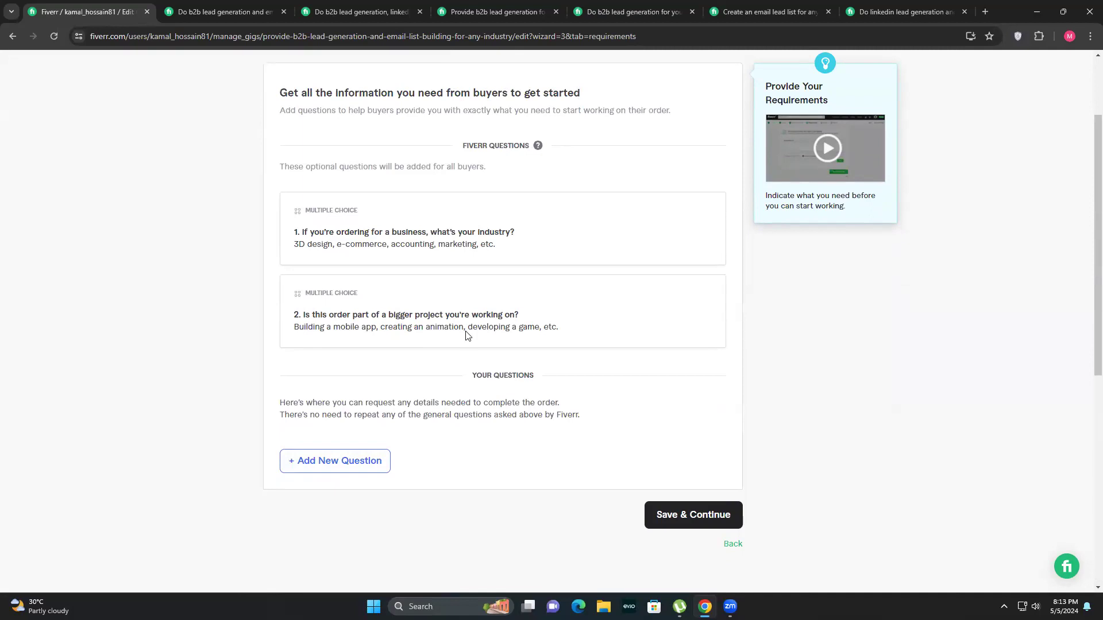
click(316, 462)
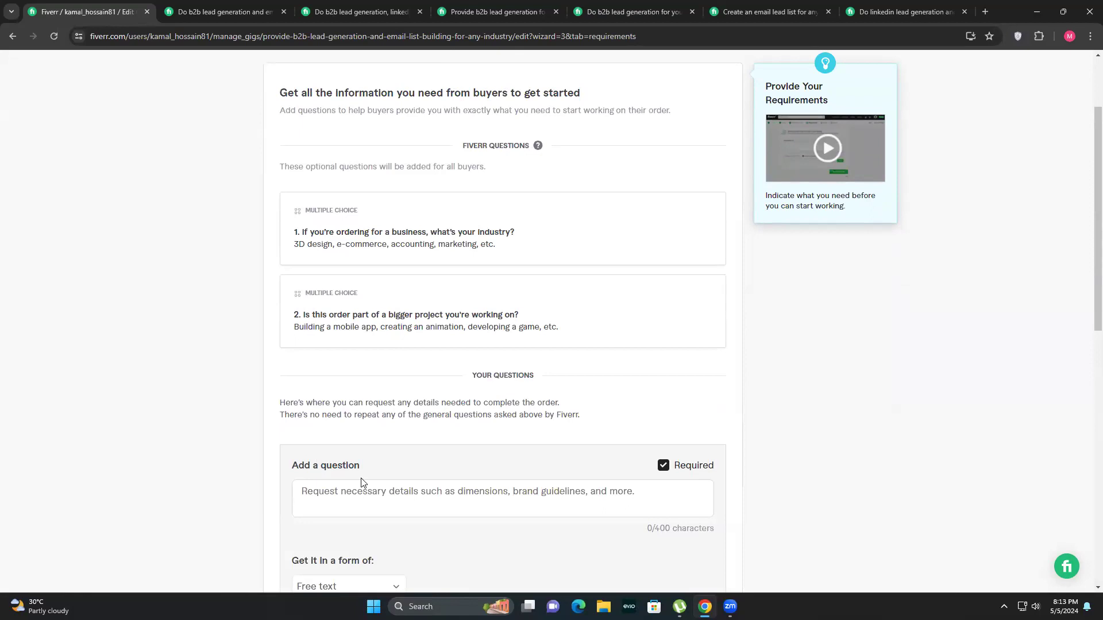
Enter "Please, Provide me your project details." as the required custom question for buyers.
scroll(549, 485, down, 2)
click(342, 380)
text(Please )
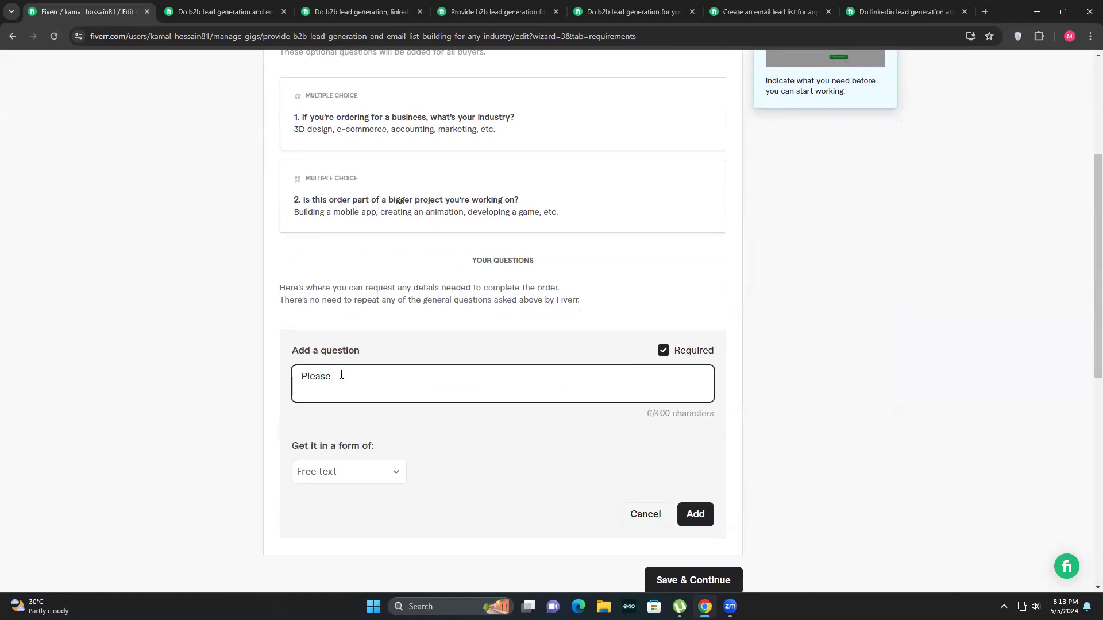
text( Provide me your project details.)
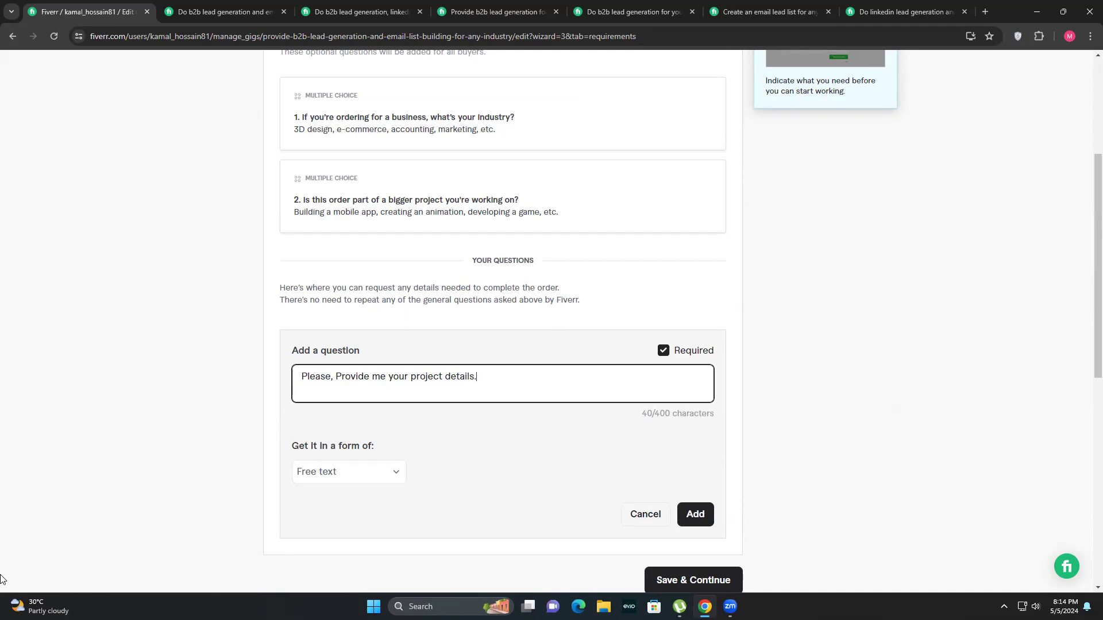
click(476, 442)
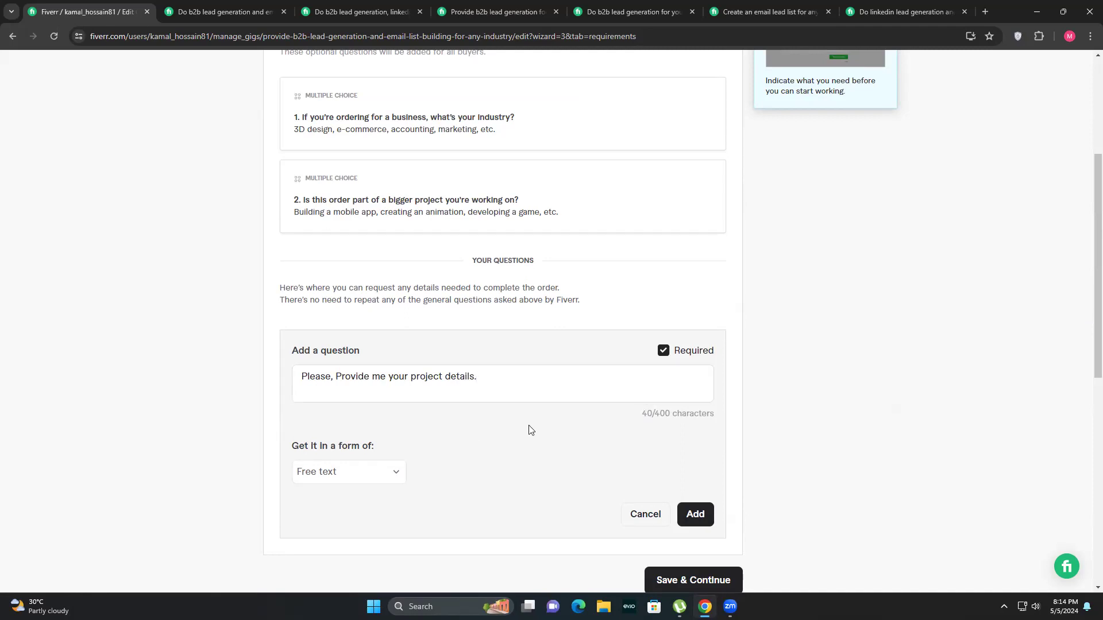
Try the Multiple choice answer form for the question and return it to Free text.
click(329, 475)
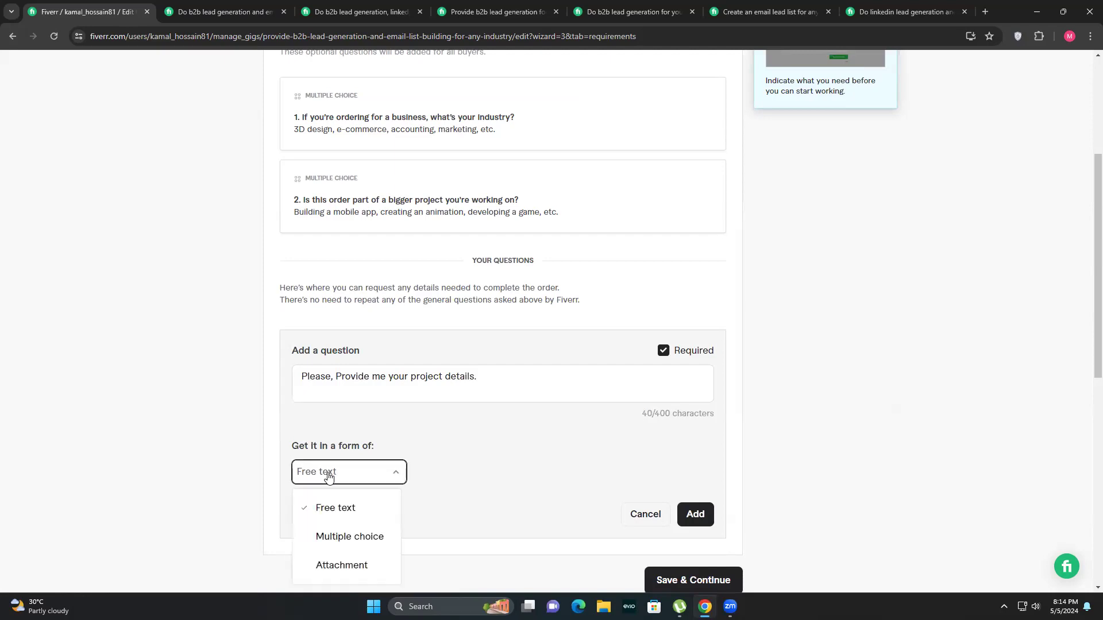
scroll(453, 502, down, 1)
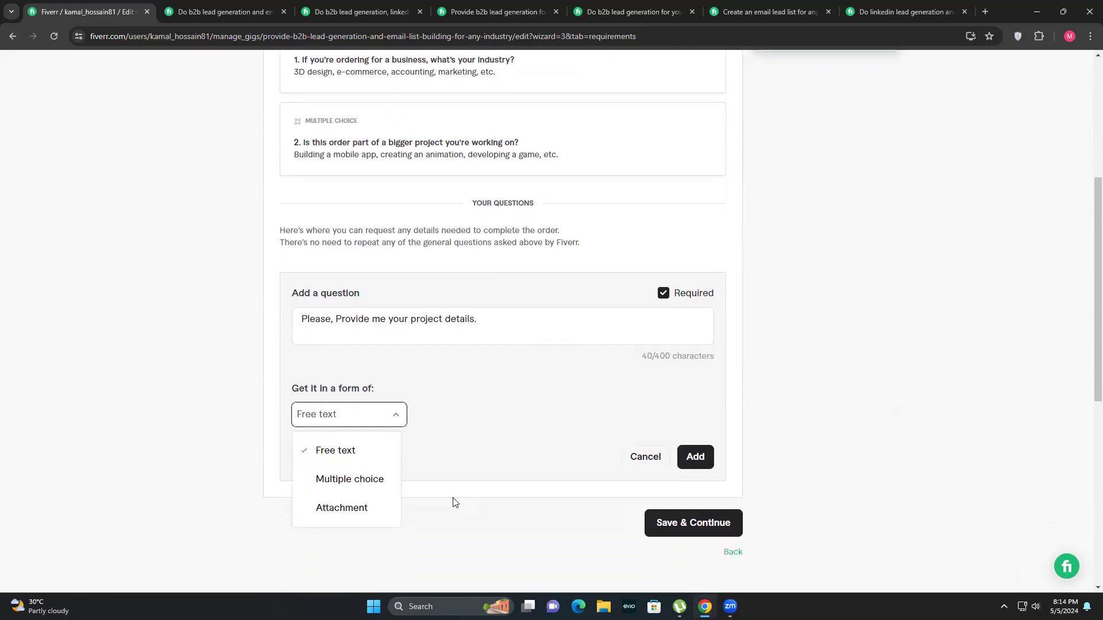
click(341, 479)
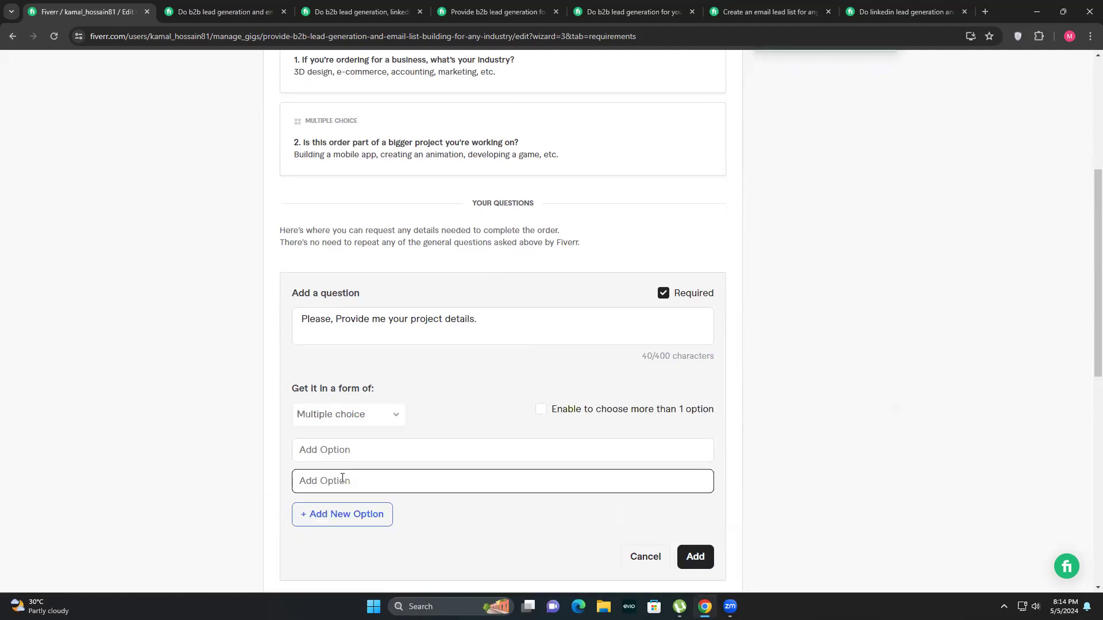
click(309, 309)
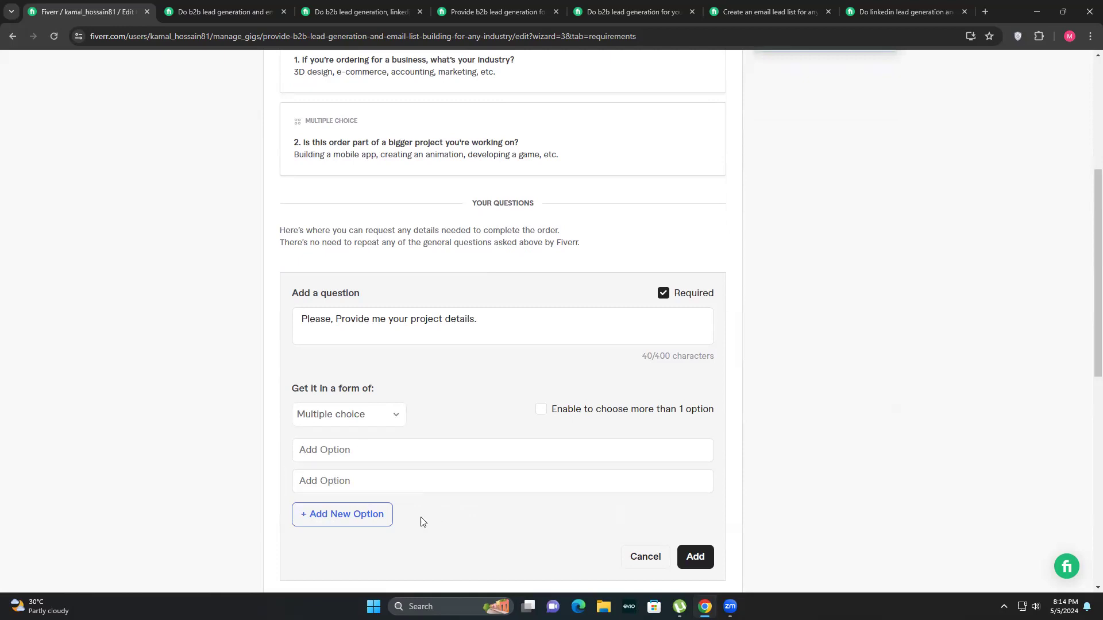
click(318, 420)
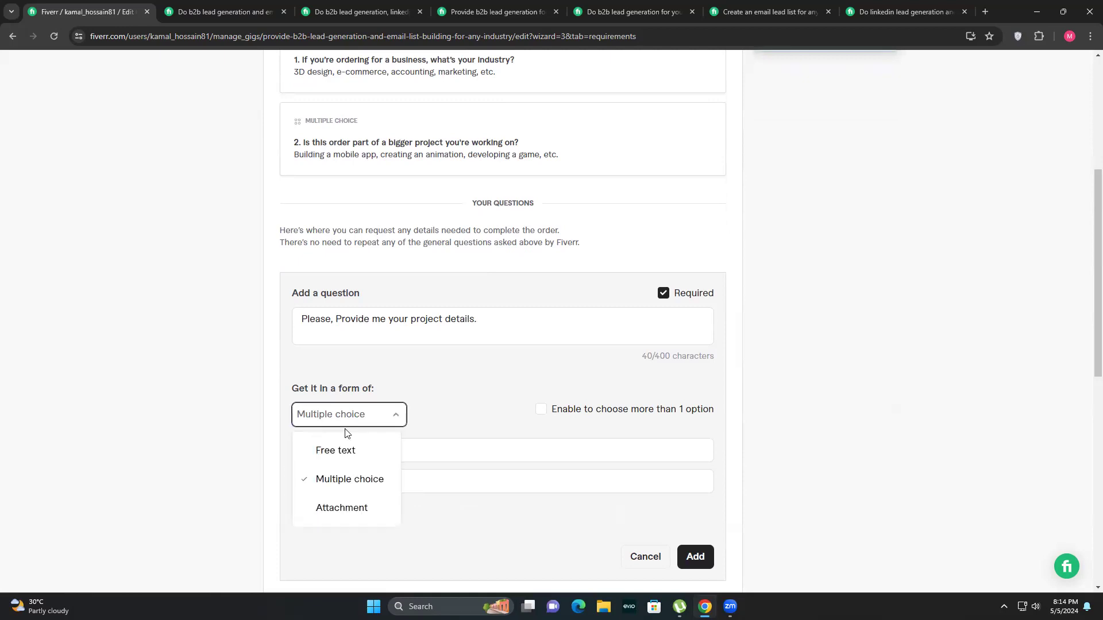
click(330, 451)
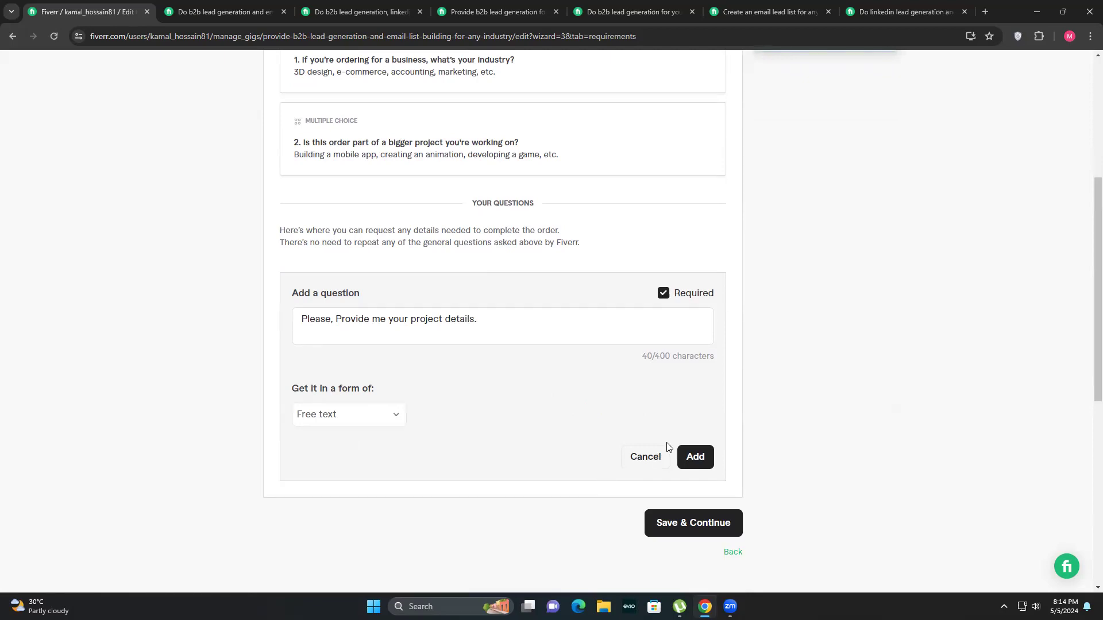
Add the question to the requirements and save them to continue to the Gallery section, dismissing the gig image guide.
click(692, 457)
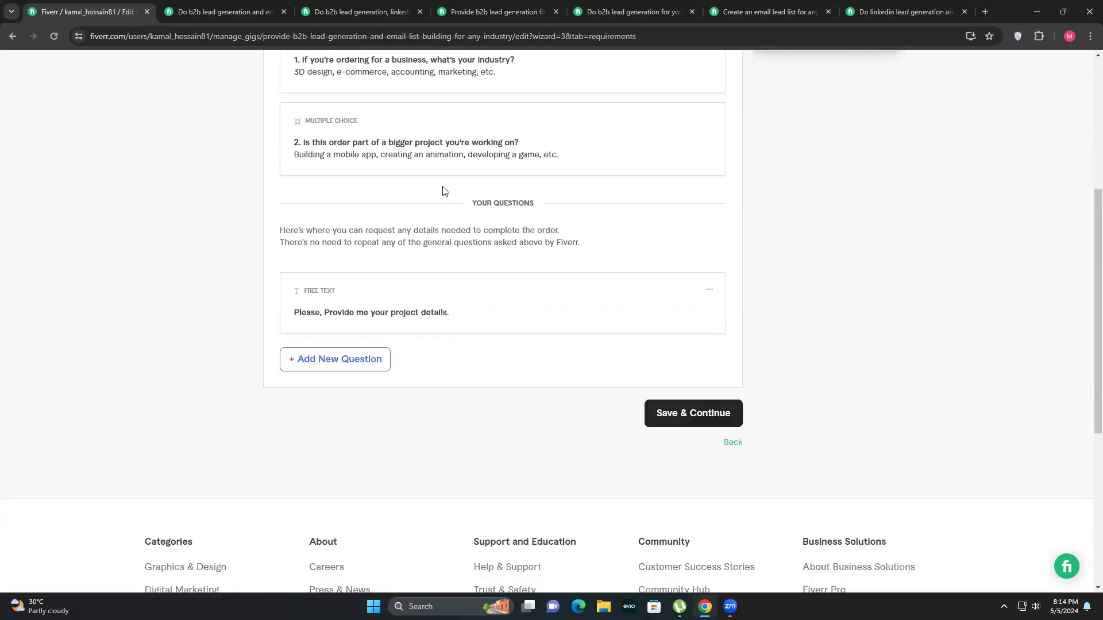
click(690, 413)
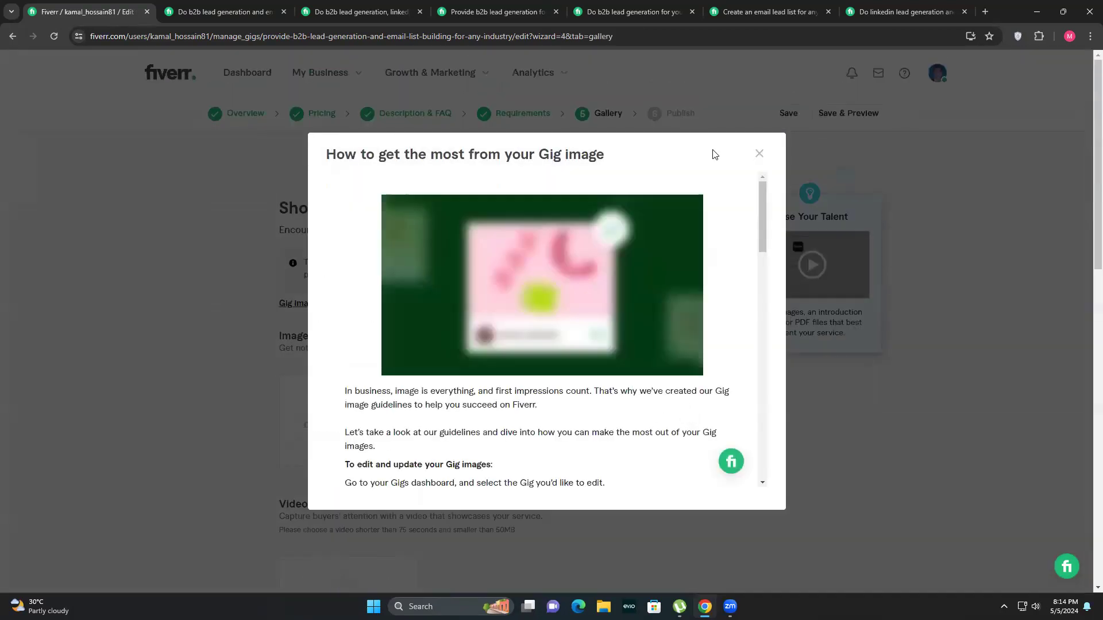
click(759, 154)
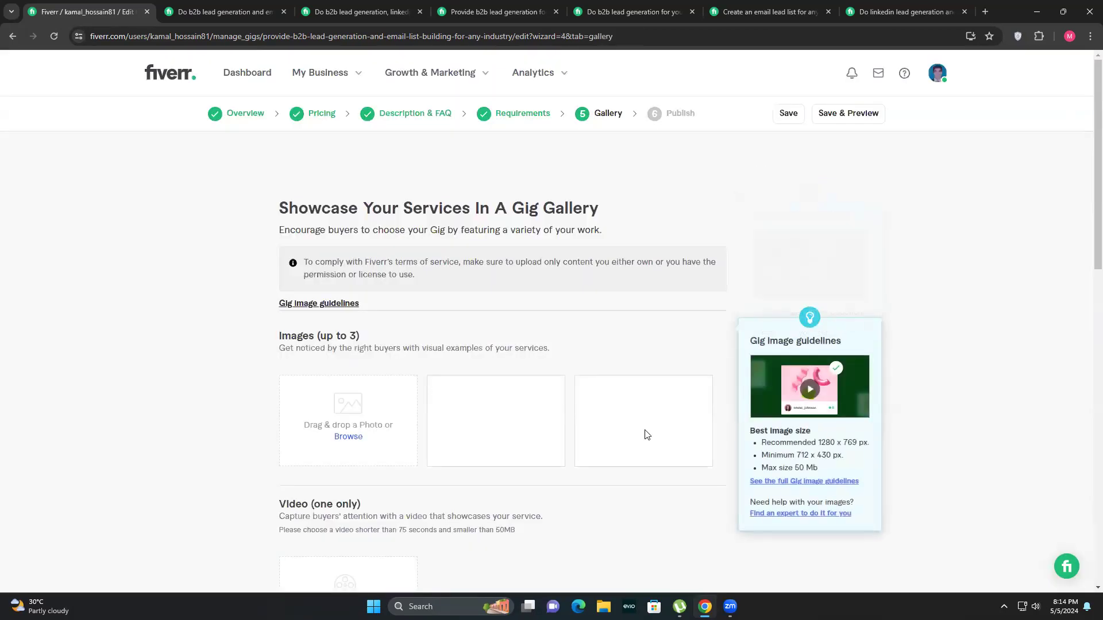
scroll(738, 430, down, 2)
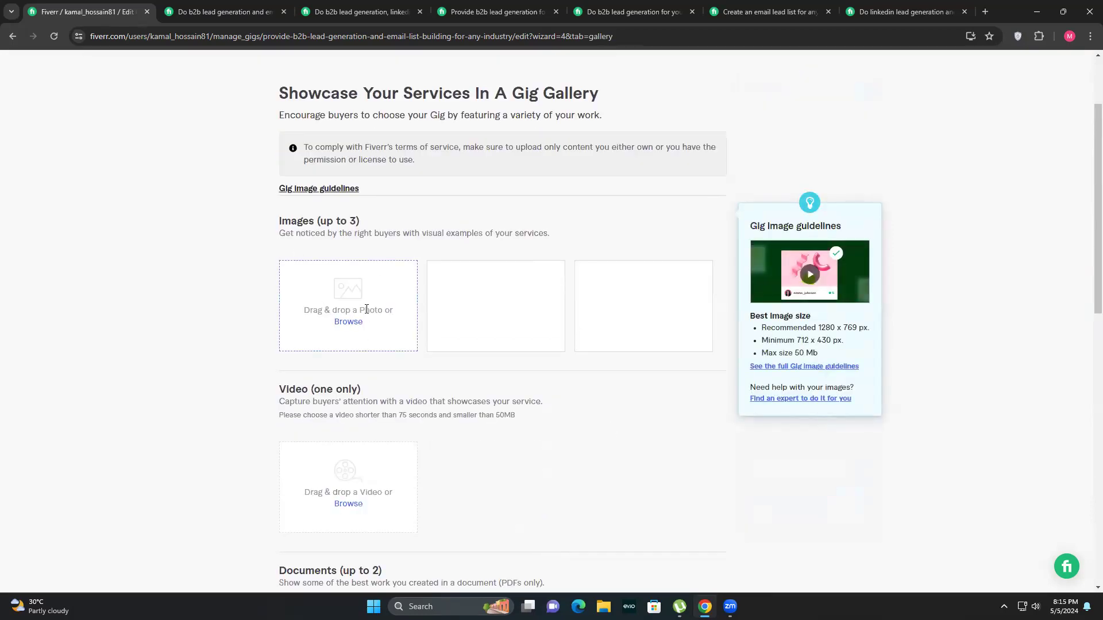
scroll(313, 250, down, 1)
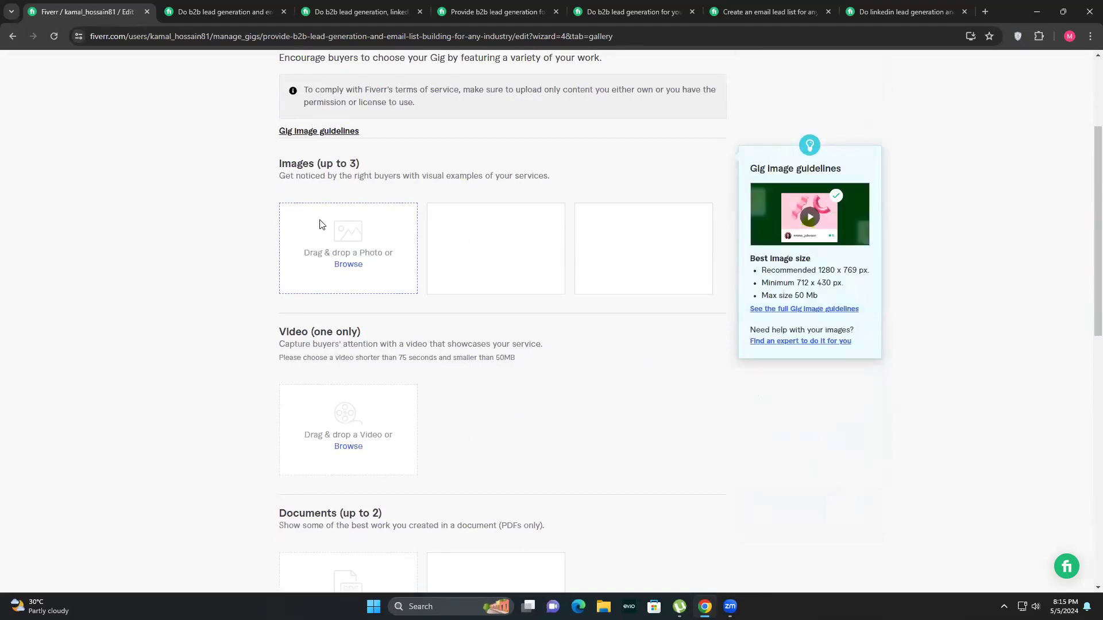
Examine the cover image and Basic package of the competing "b2b lead generation and email finding" gig.
click(224, 11)
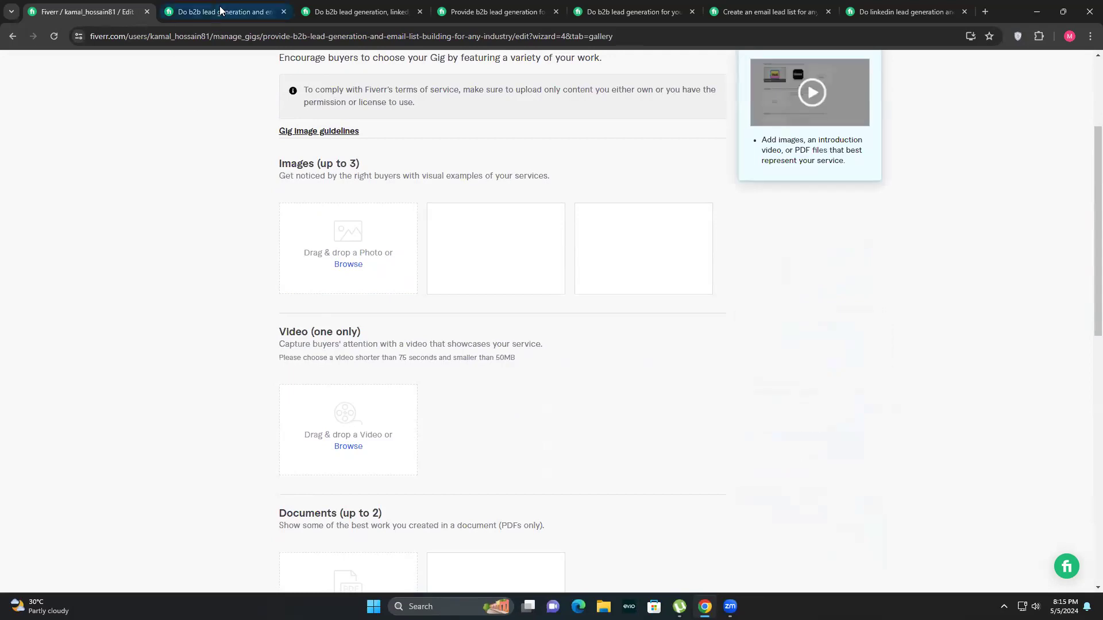
scroll(537, 324, up, 5)
scroll(537, 325, up, 10)
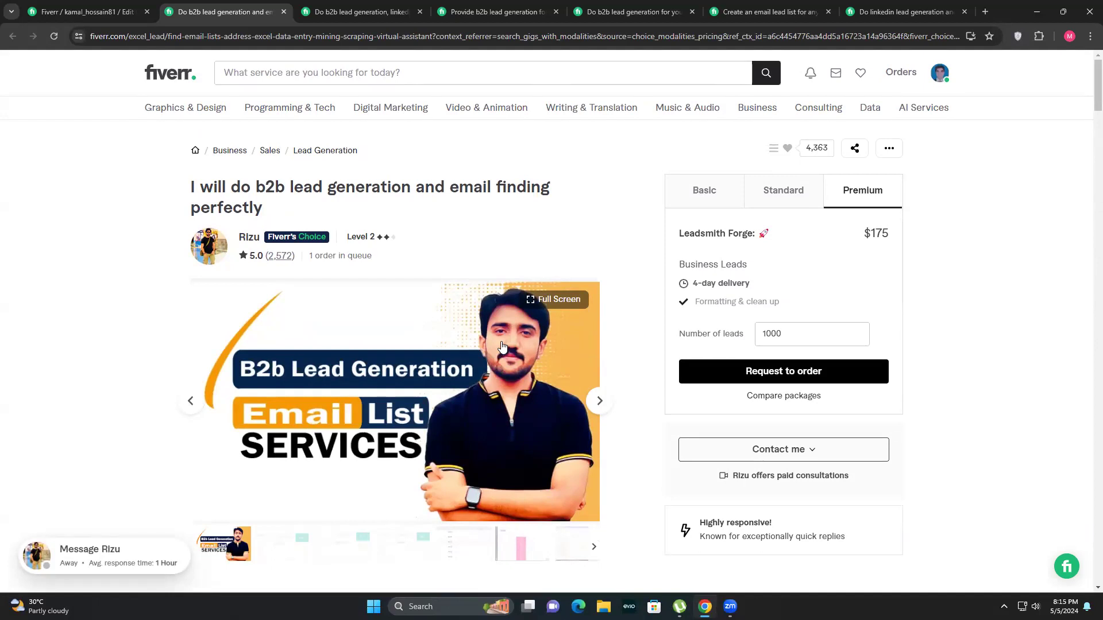
click(706, 192)
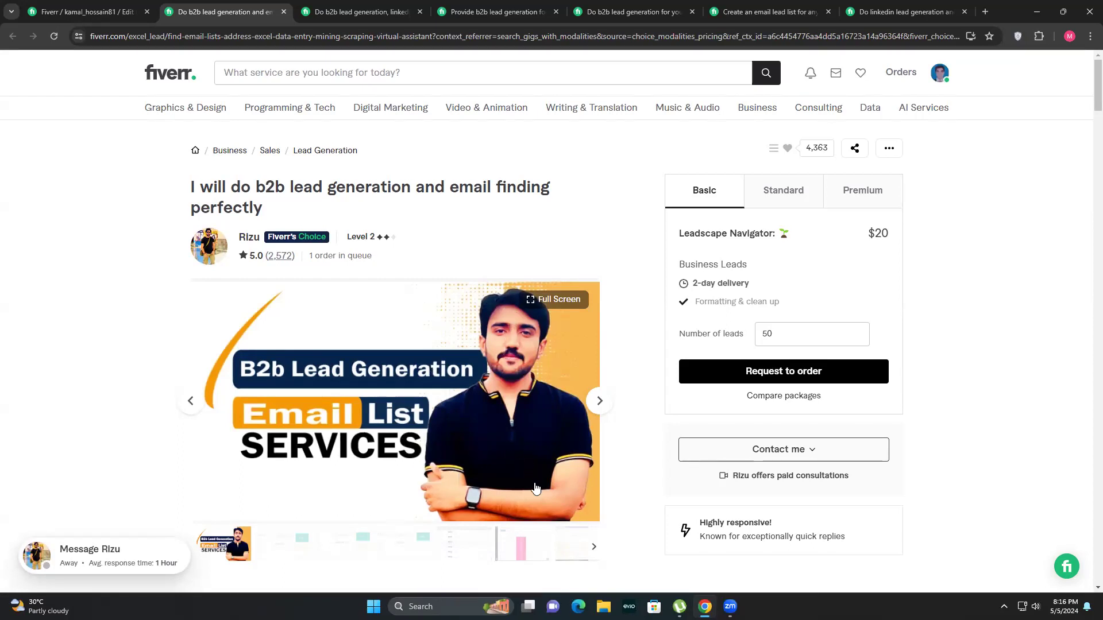
click(361, 12)
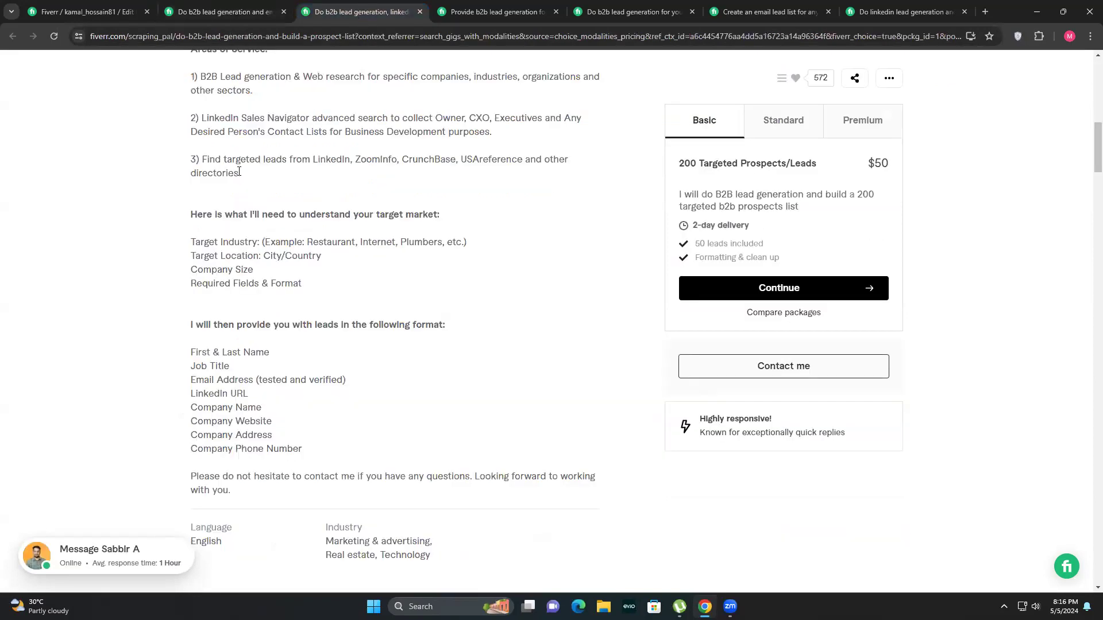
click(224, 11)
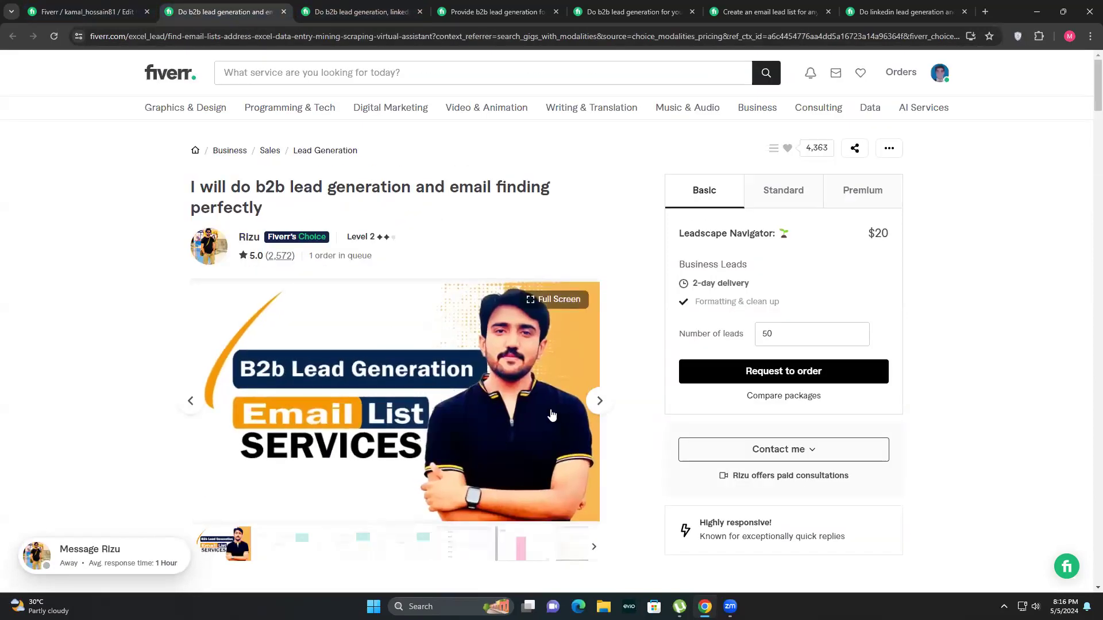
scroll(270, 435, down, 1)
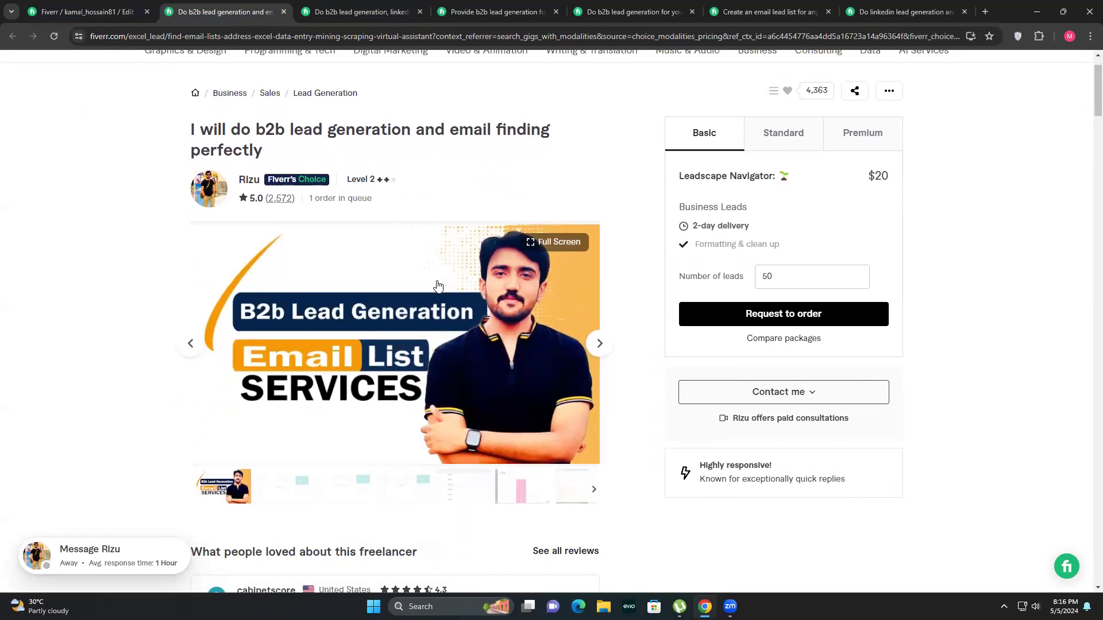
Browse the work sample images that follow the cover in the competing gig's gallery.
click(590, 343)
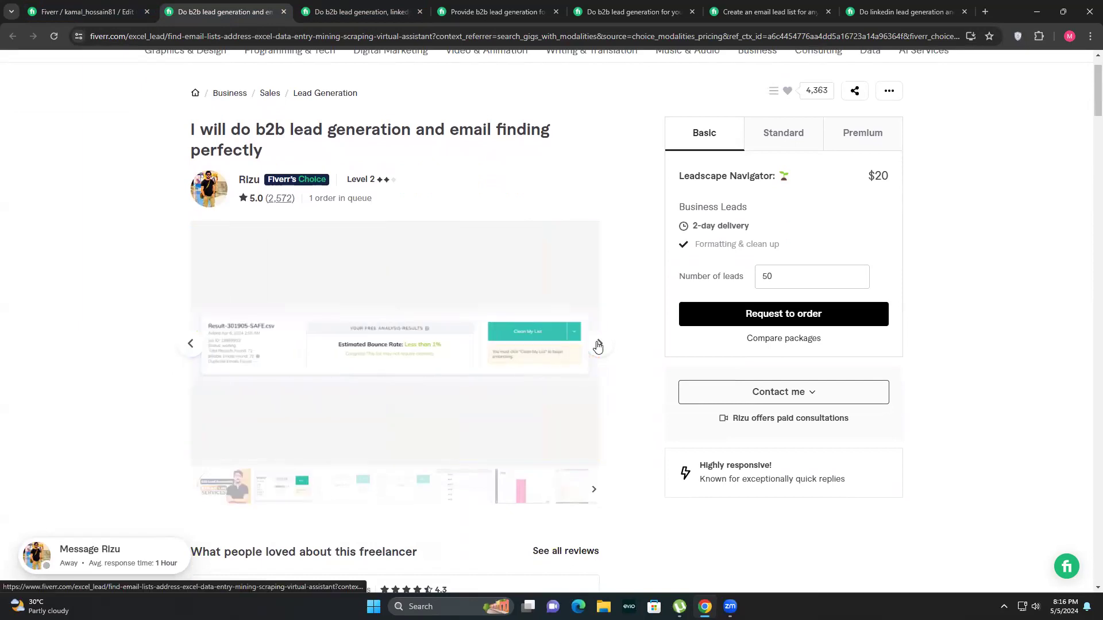
click(601, 345)
click(600, 346)
click(600, 346)
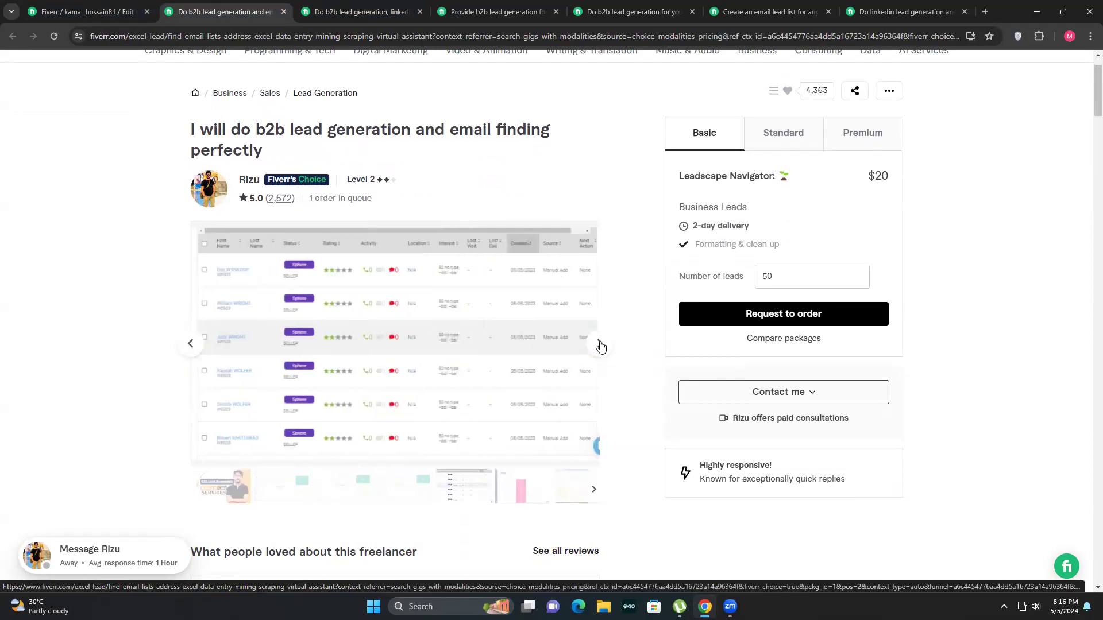
click(601, 346)
click(600, 345)
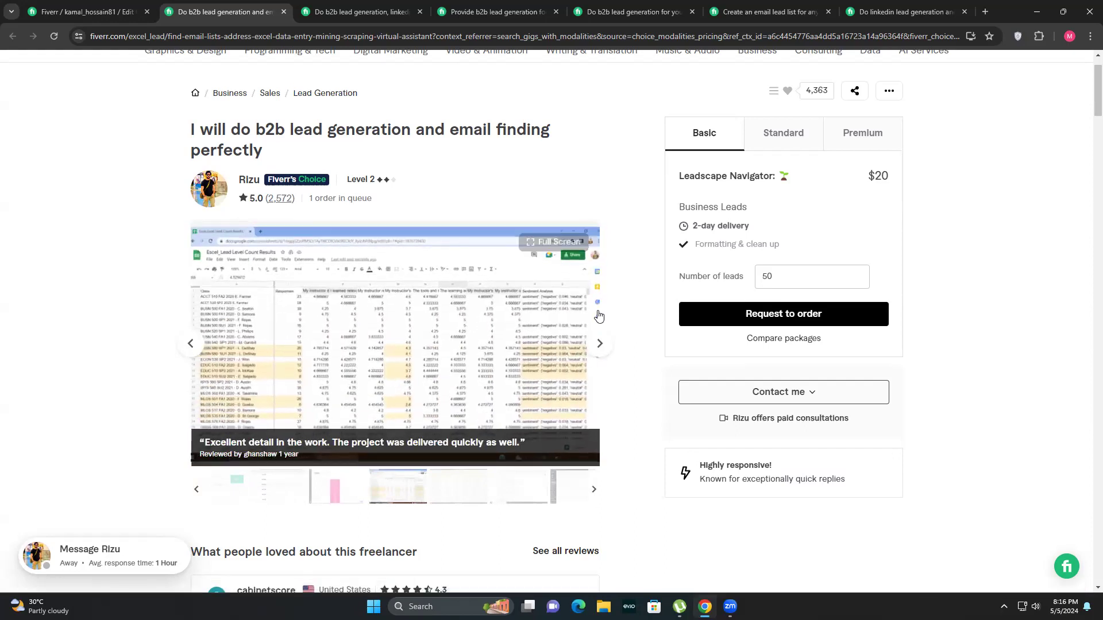
View the competing gig's spreadsheet and lead list samples in full screen, and close the enlarged view.
click(543, 242)
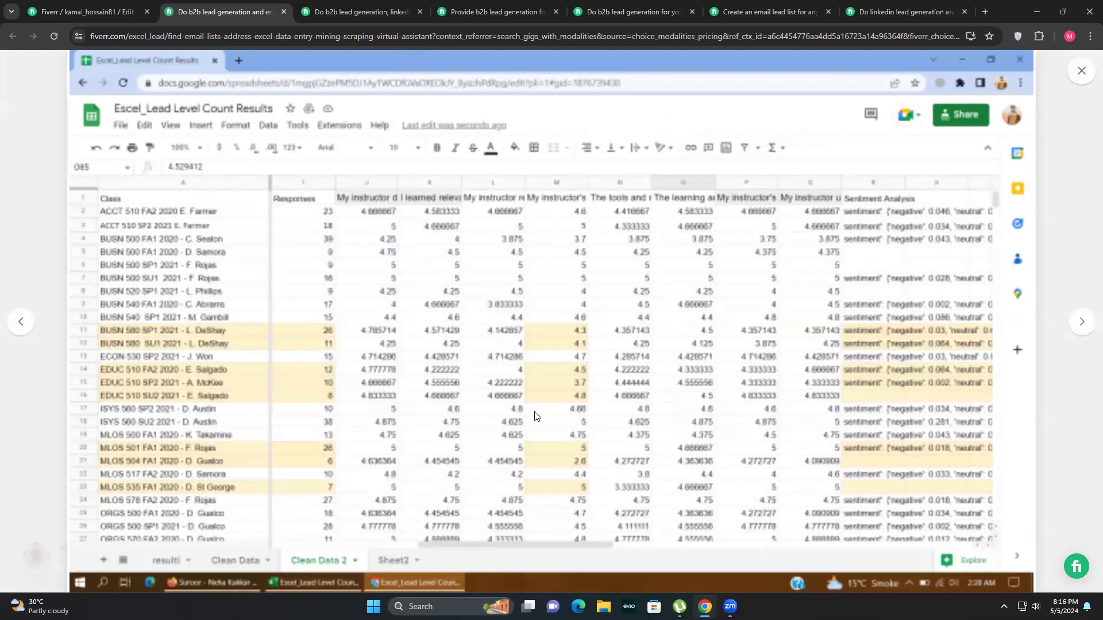
click(1080, 323)
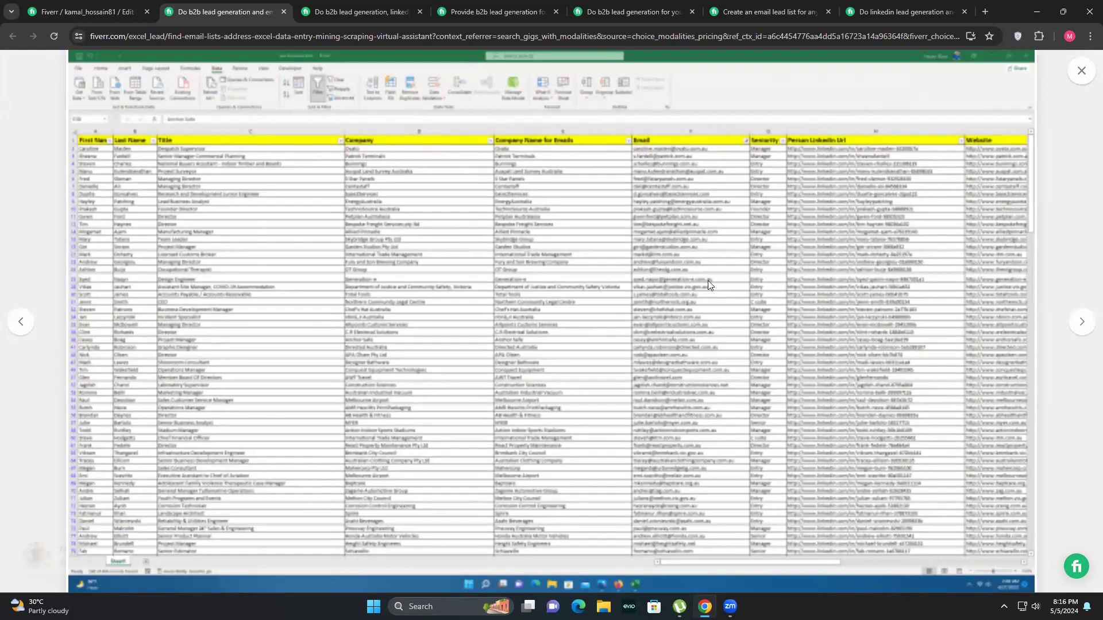
click(1083, 73)
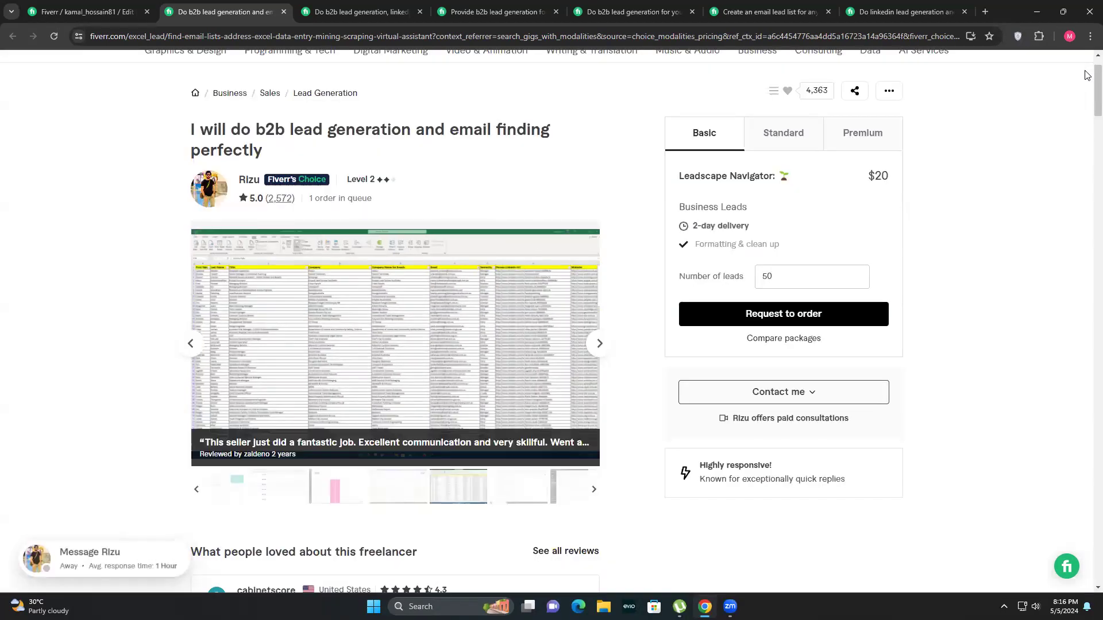
Look through more of the gig's delivered work samples and return to its cover image.
click(597, 349)
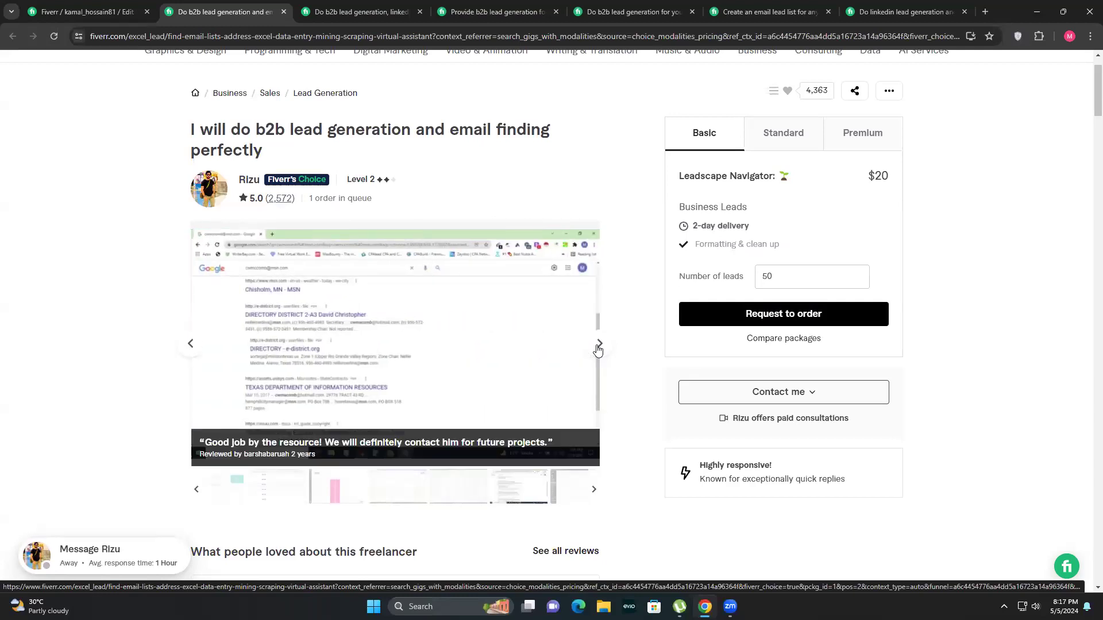
click(597, 349)
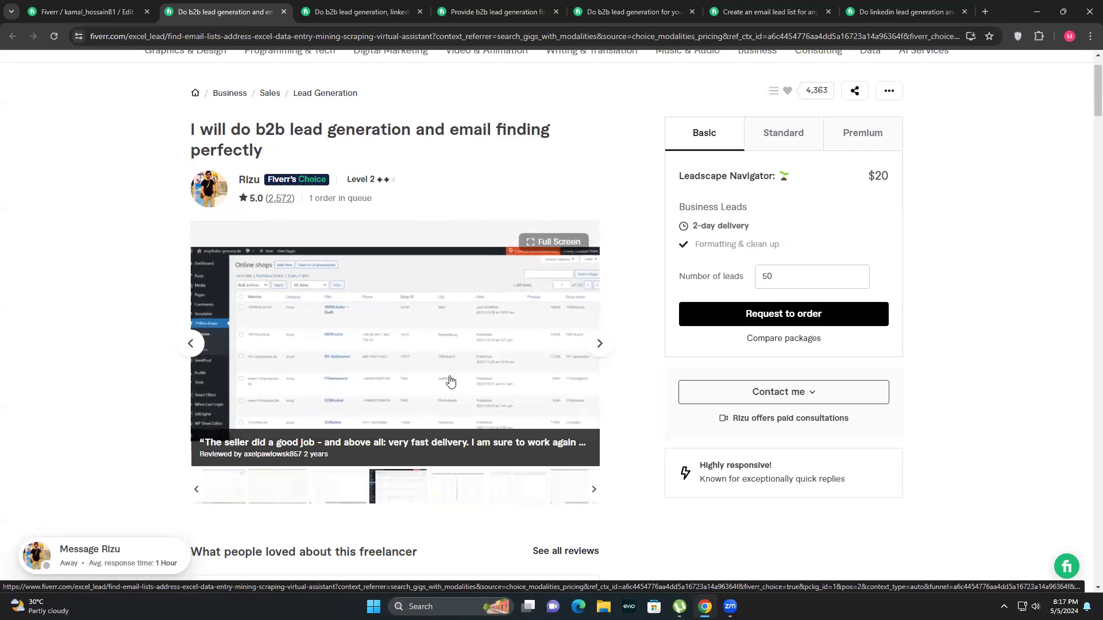
click(185, 348)
click(183, 349)
click(183, 349)
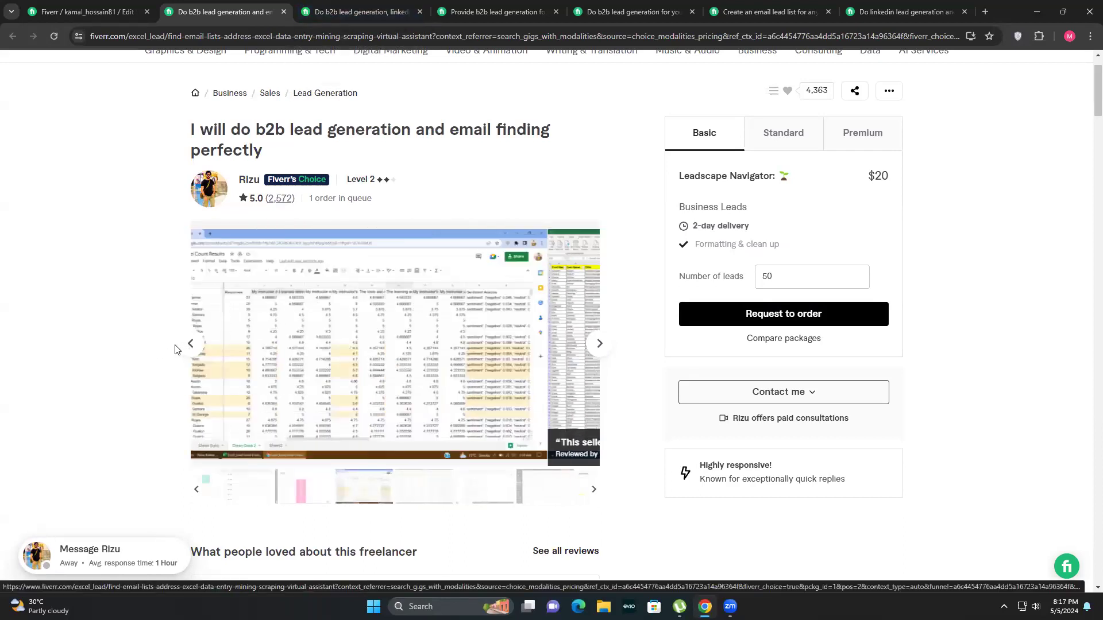
click(187, 349)
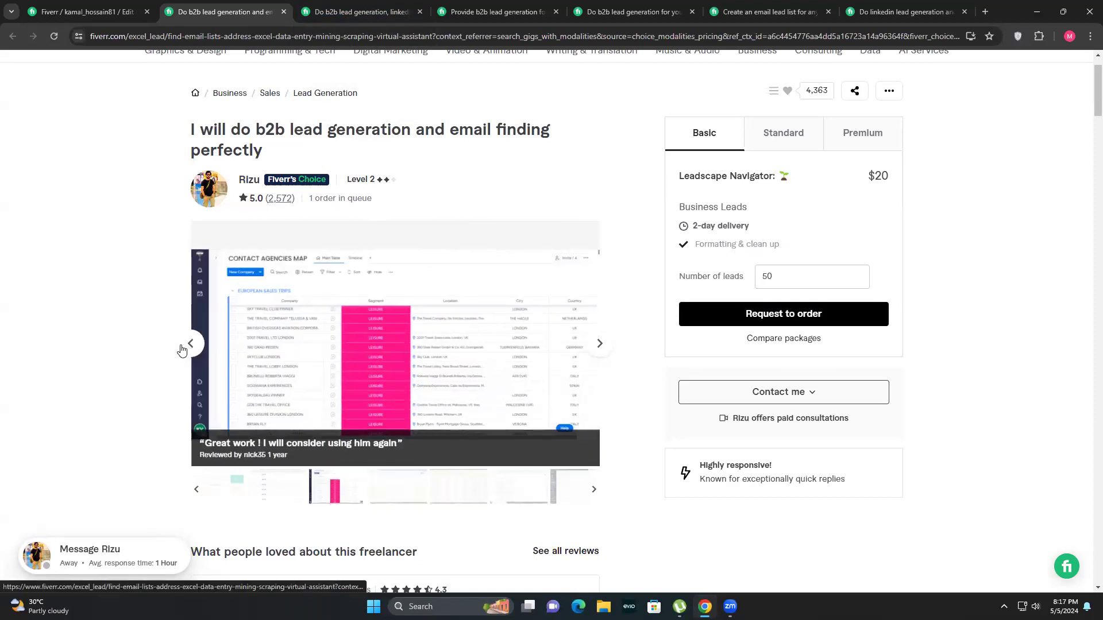
click(187, 348)
click(193, 350)
click(192, 348)
click(192, 348)
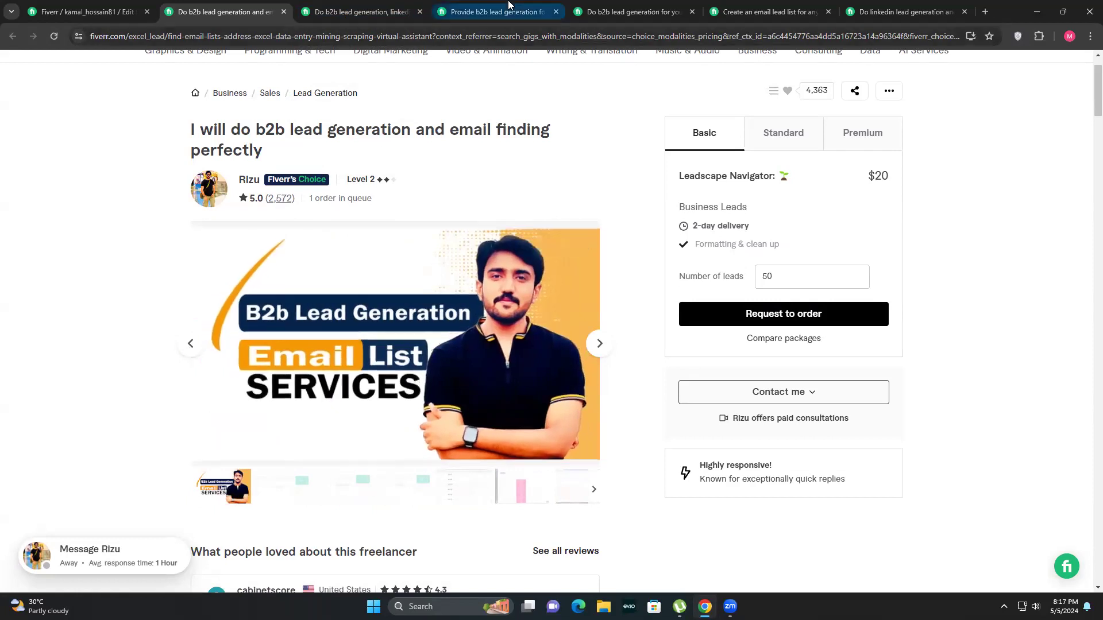
Compare the cover images of the competing LinkedIn prospect email list gig and the "b2b lead generation for any industry" gig.
click(349, 11)
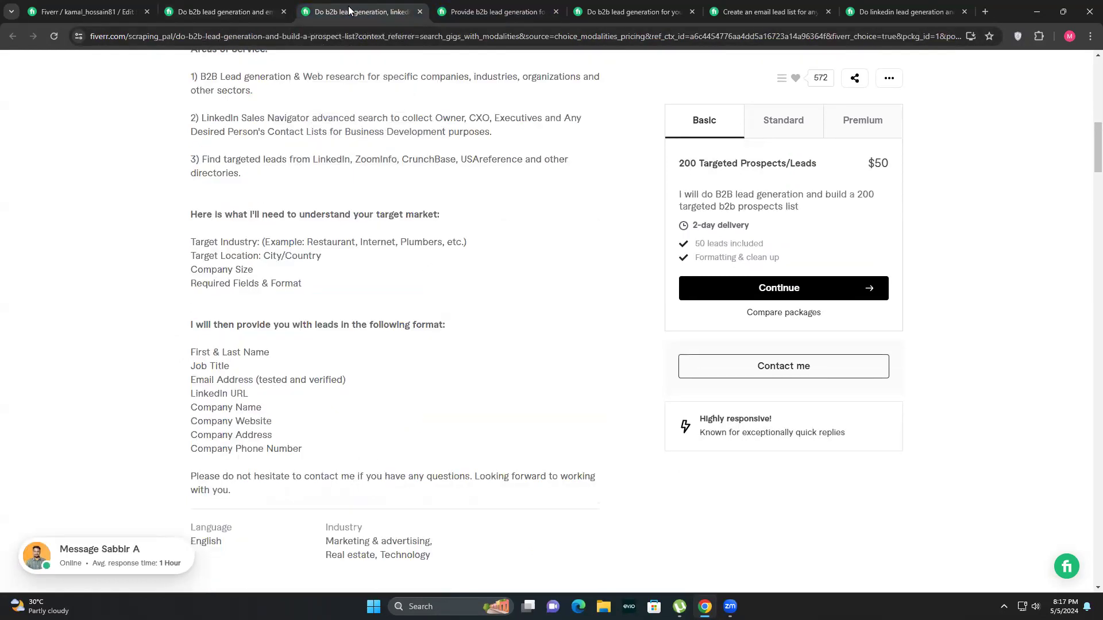
scroll(560, 429, up, 12)
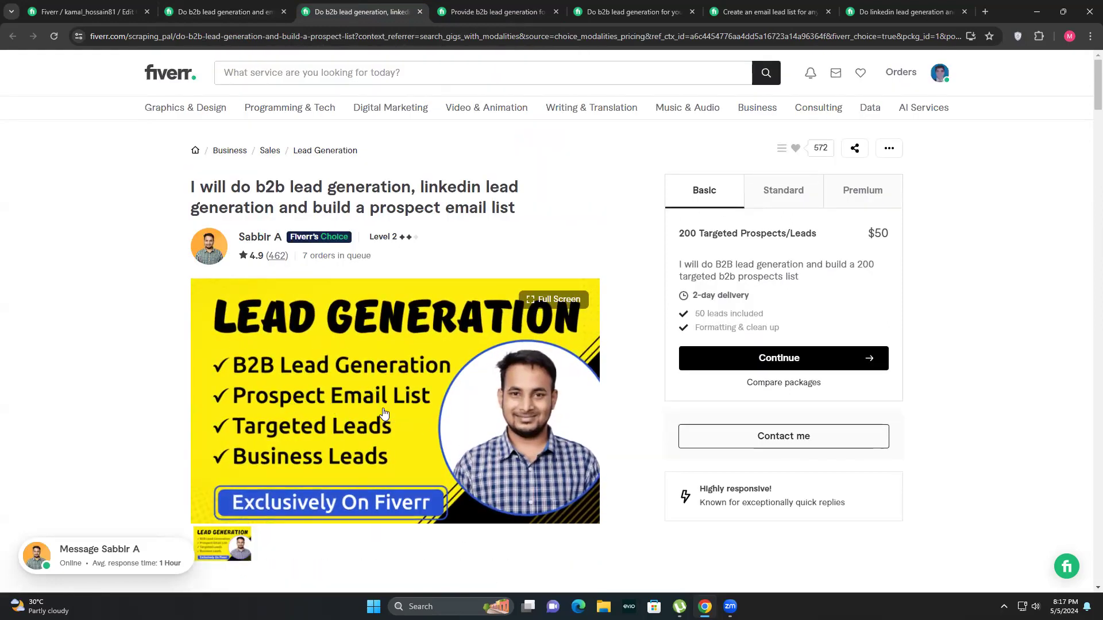
scroll(392, 474, down, 1)
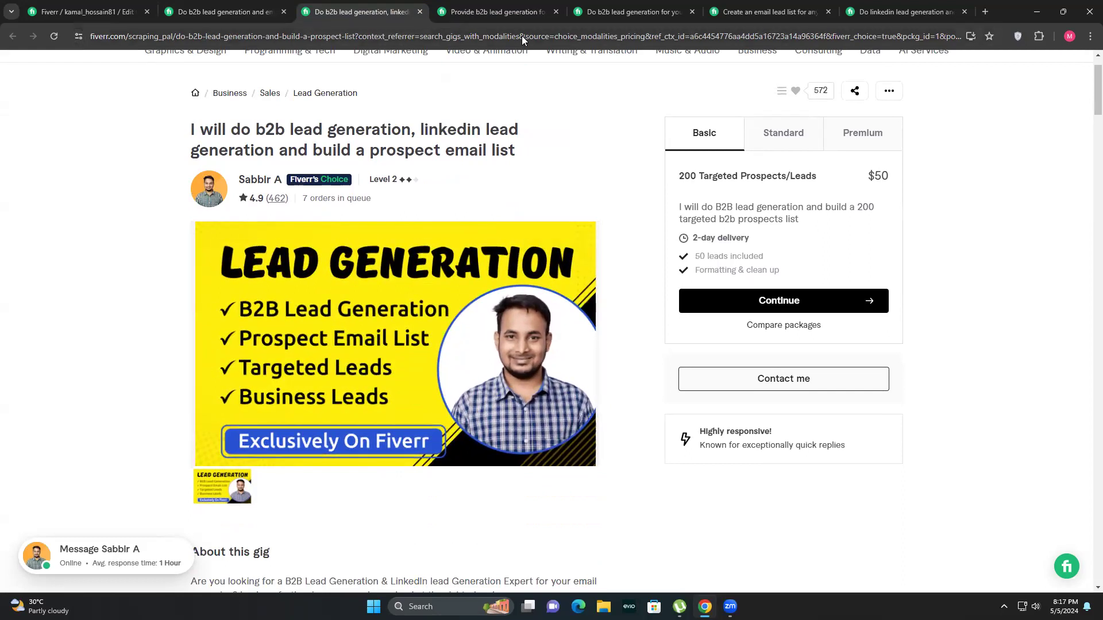
click(493, 12)
scroll(449, 422, up, 10)
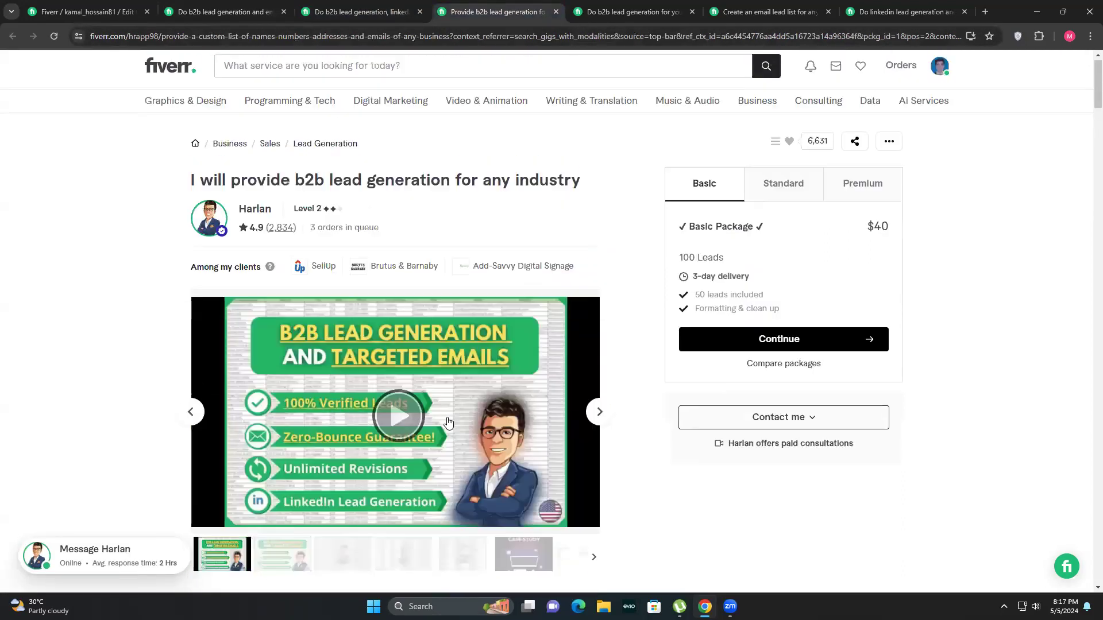
Play part of the introduction video in the "provide b2b lead generation for any industry" gig and pause it.
click(402, 436)
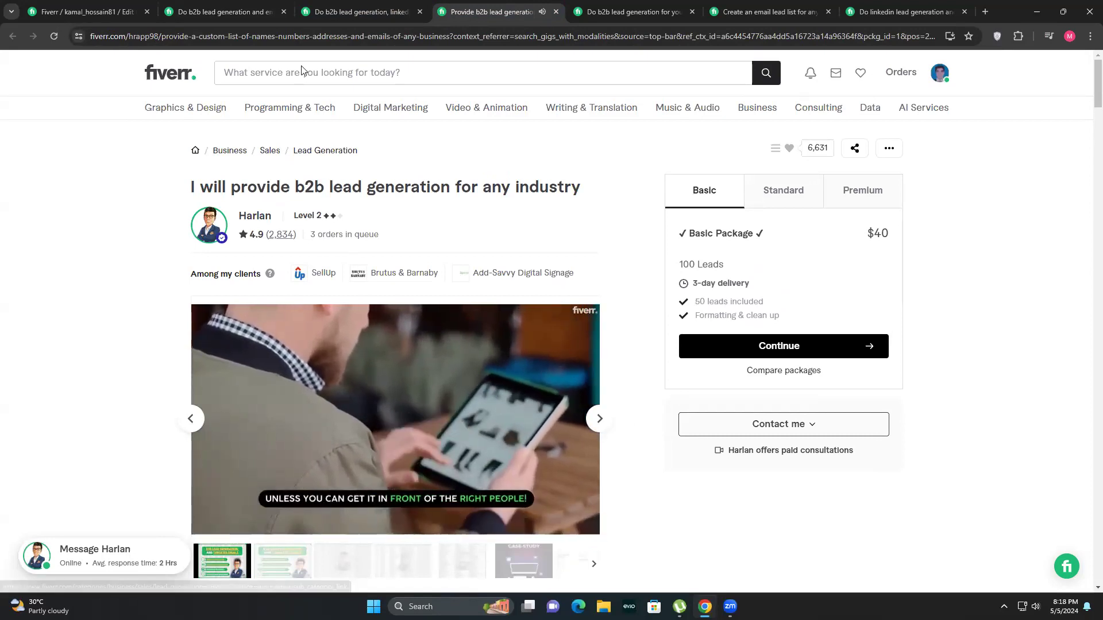
click(336, 7)
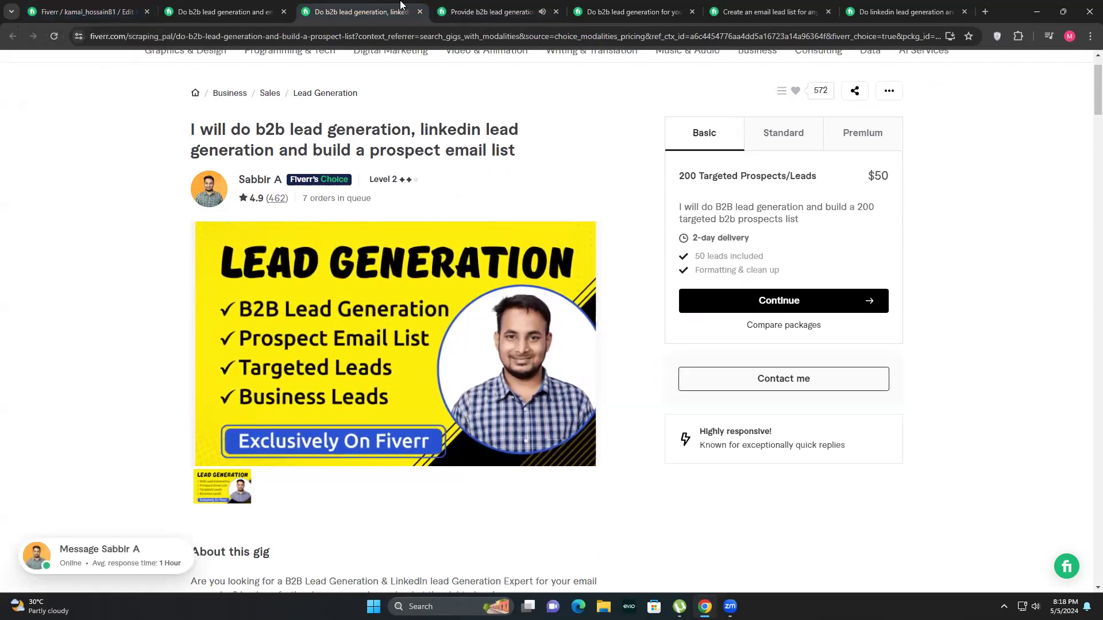
click(457, 7)
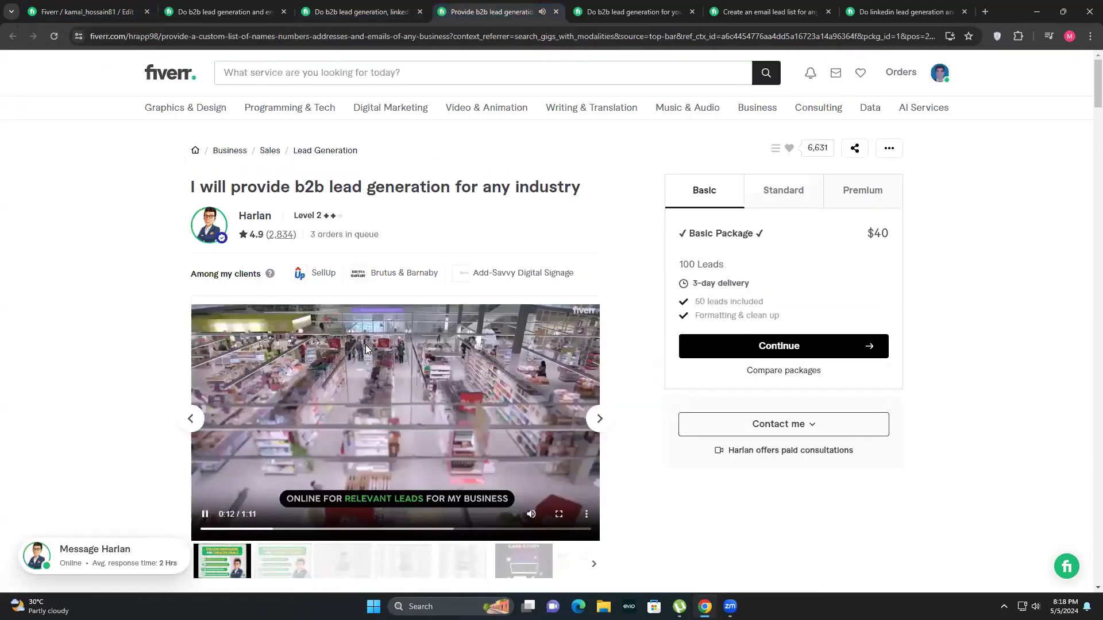
click(204, 515)
Review the image size guidelines and the video and PDF upload sections on the own gig's gallery page.
click(86, 11)
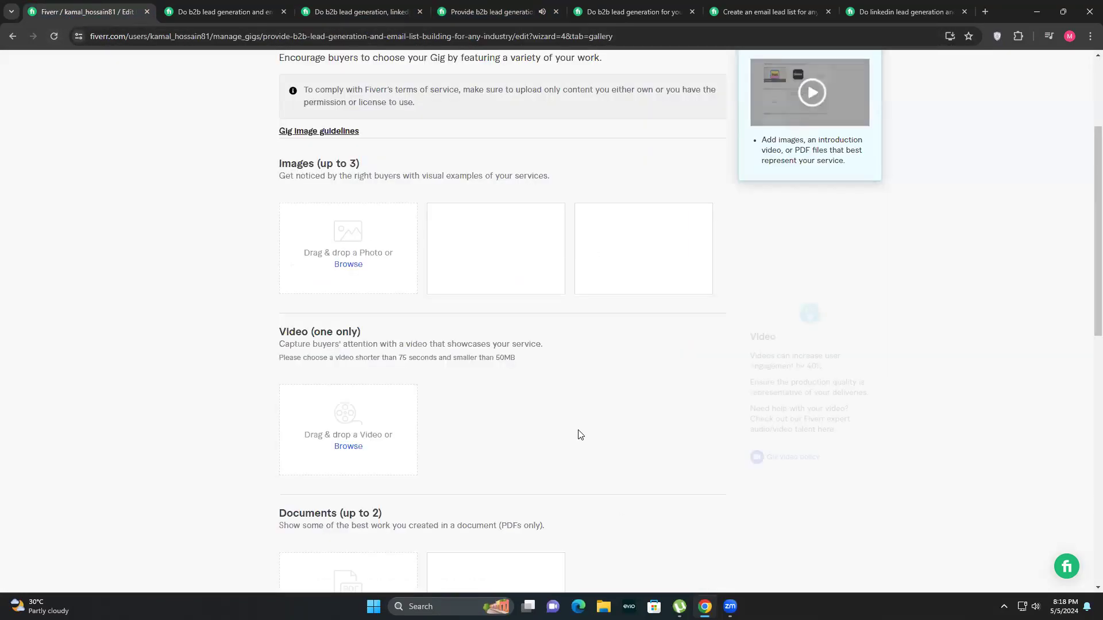
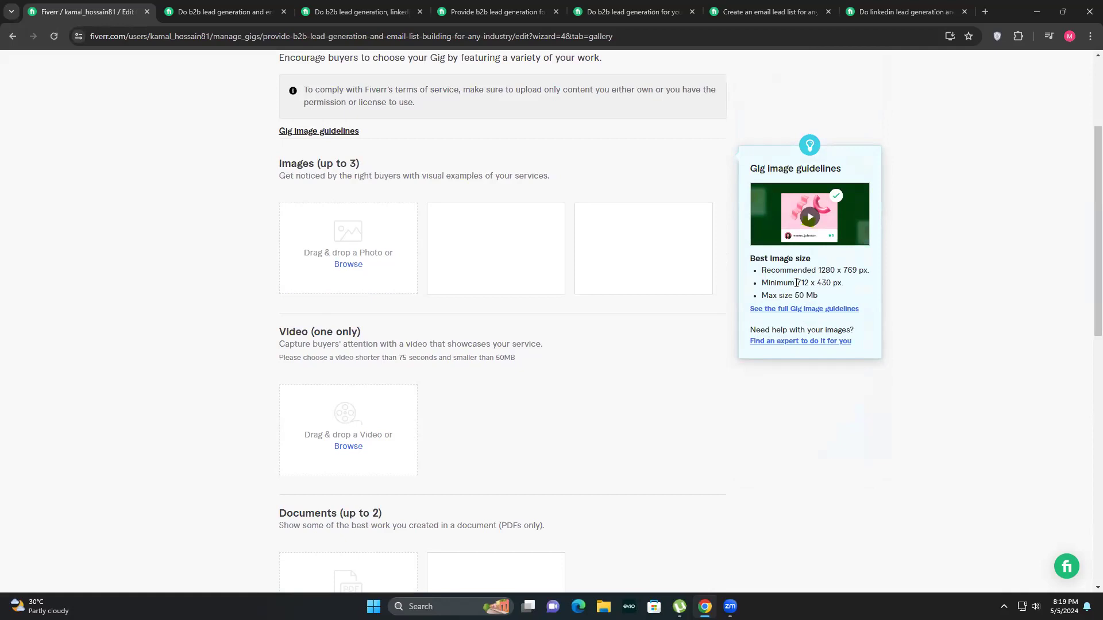
drag(796, 283, 834, 286)
click(790, 283)
drag(793, 296, 826, 300)
drag(786, 293, 783, 287)
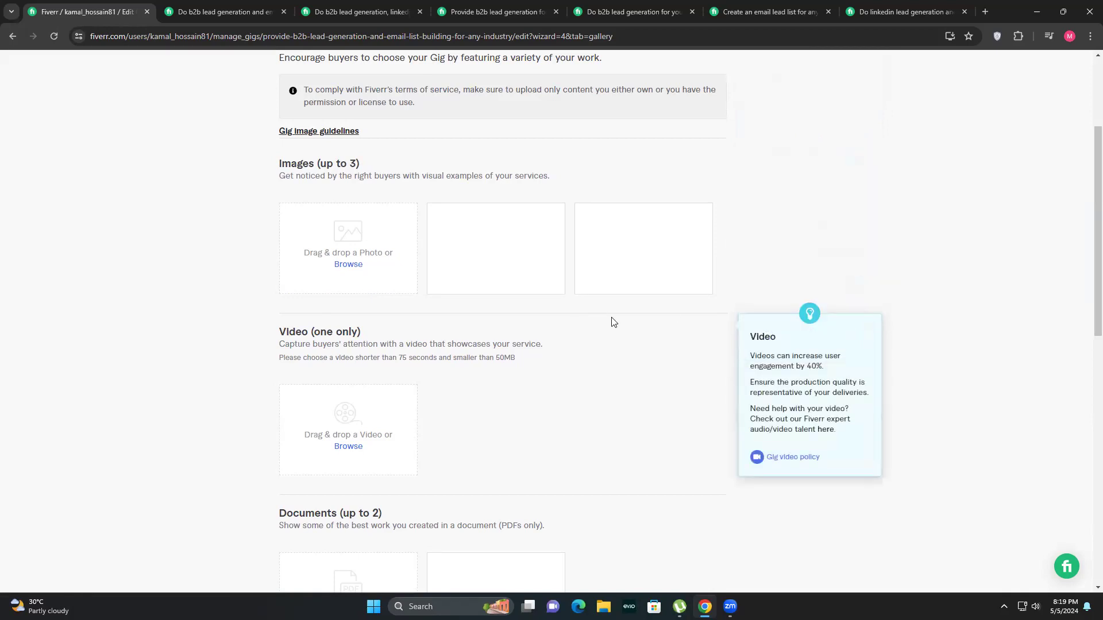
scroll(614, 322, down, 1)
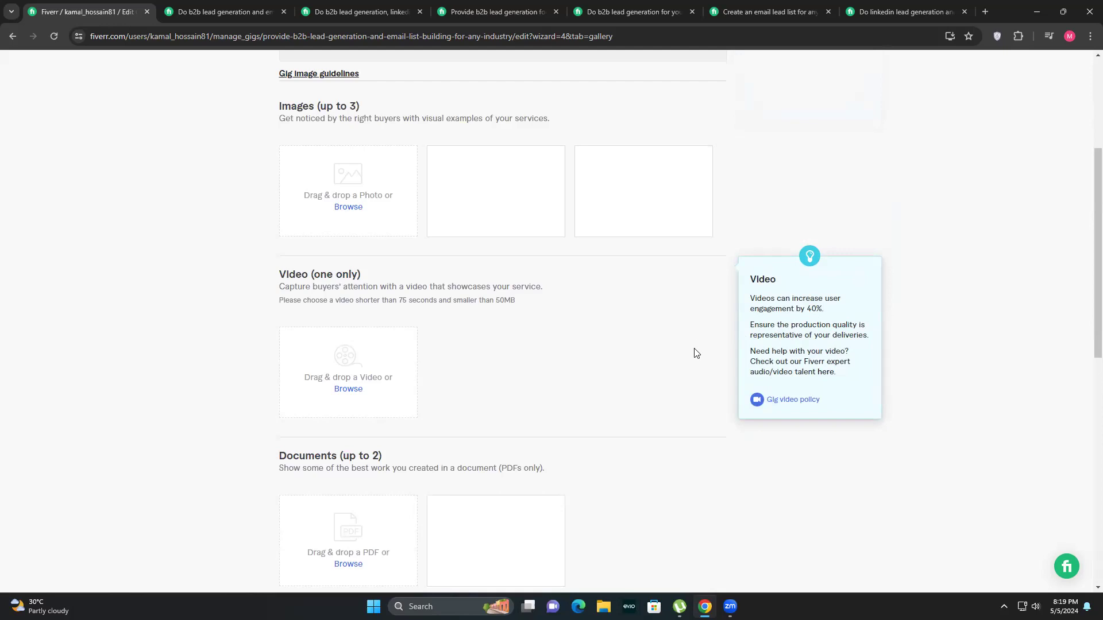
scroll(534, 369, down, 2)
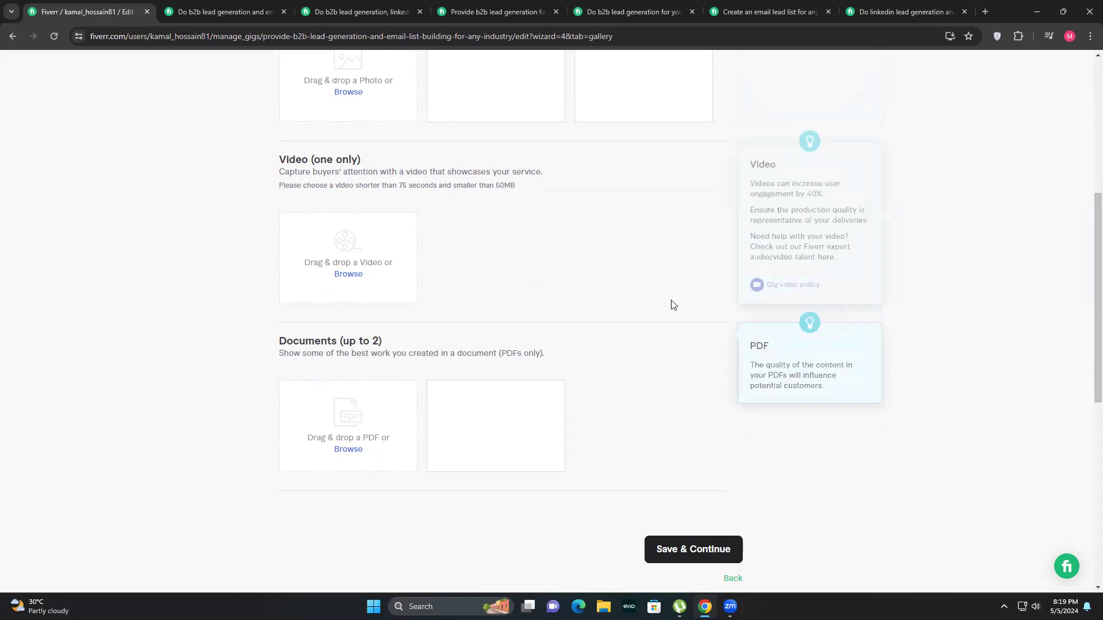
scroll(666, 307, up, 1)
scroll(661, 308, up, 2)
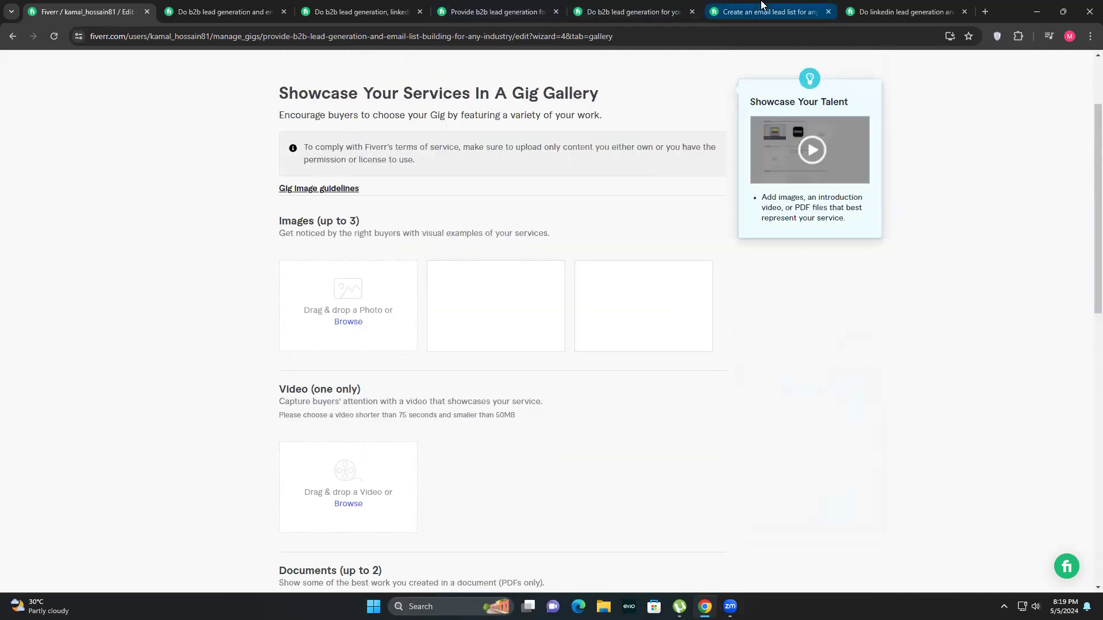
Open Canva in a new browser tab and create a custom-size design of 1280 × 769 px.
click(985, 12)
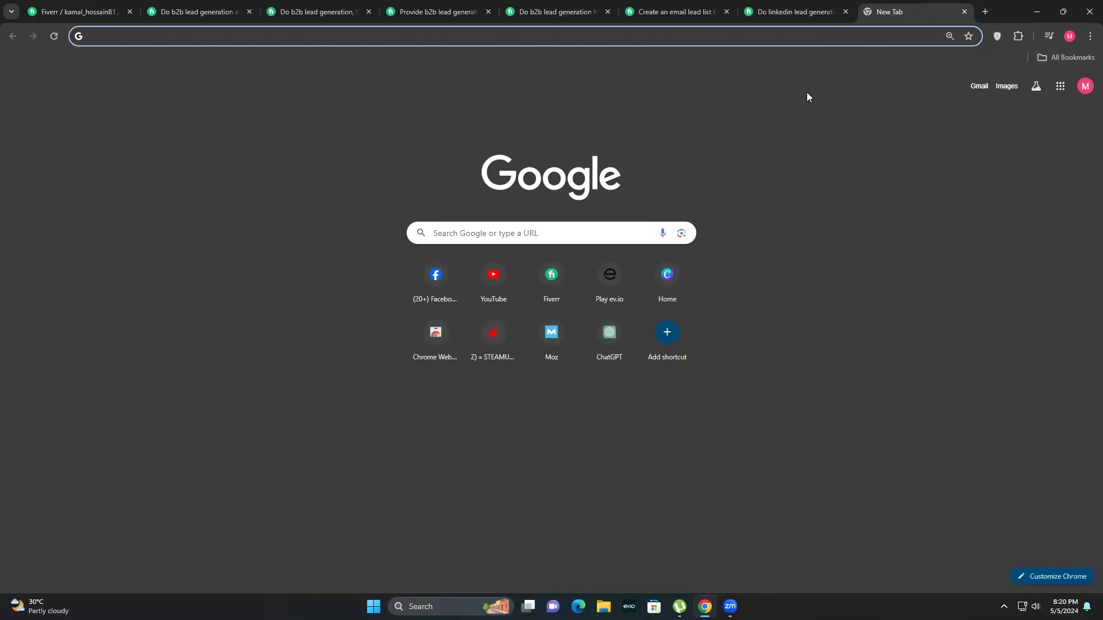
click(667, 275)
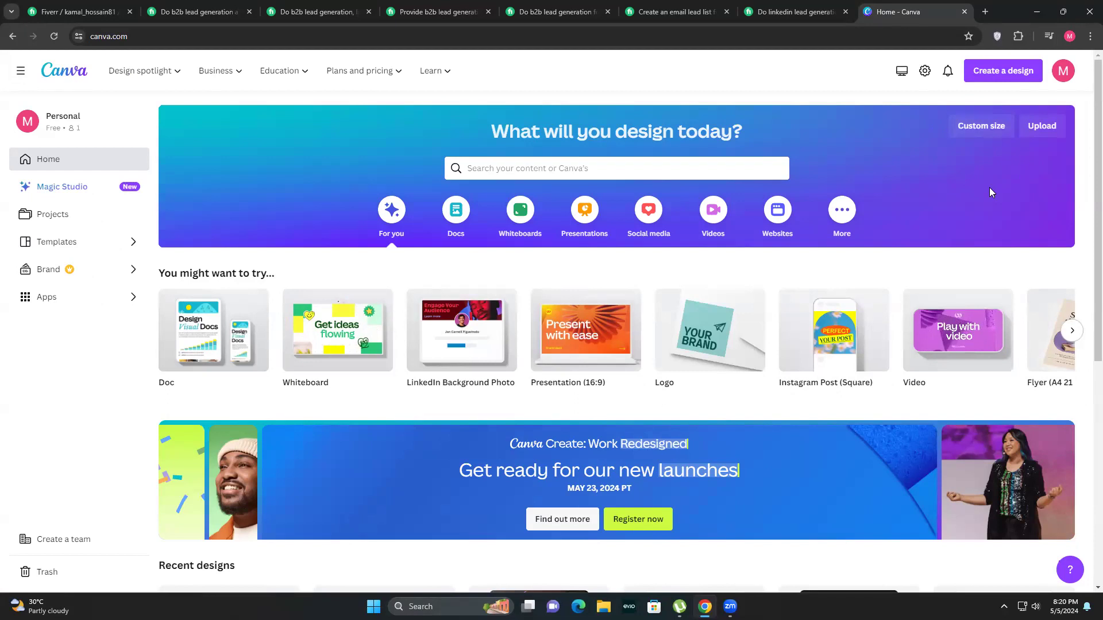
click(977, 127)
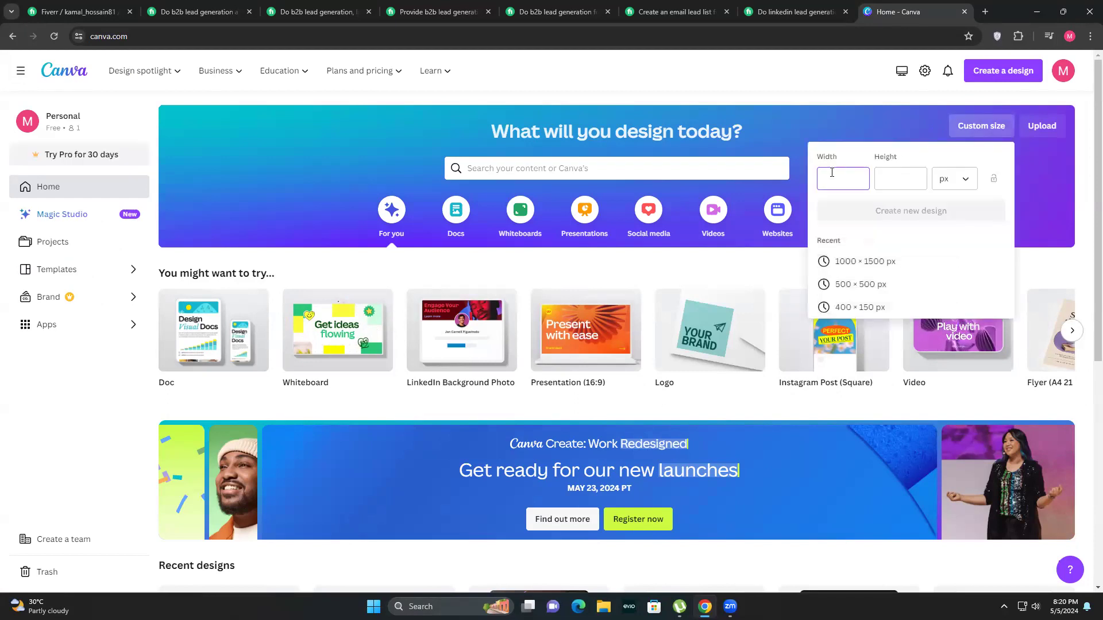
text(1280)
key(Tab)
text(769)
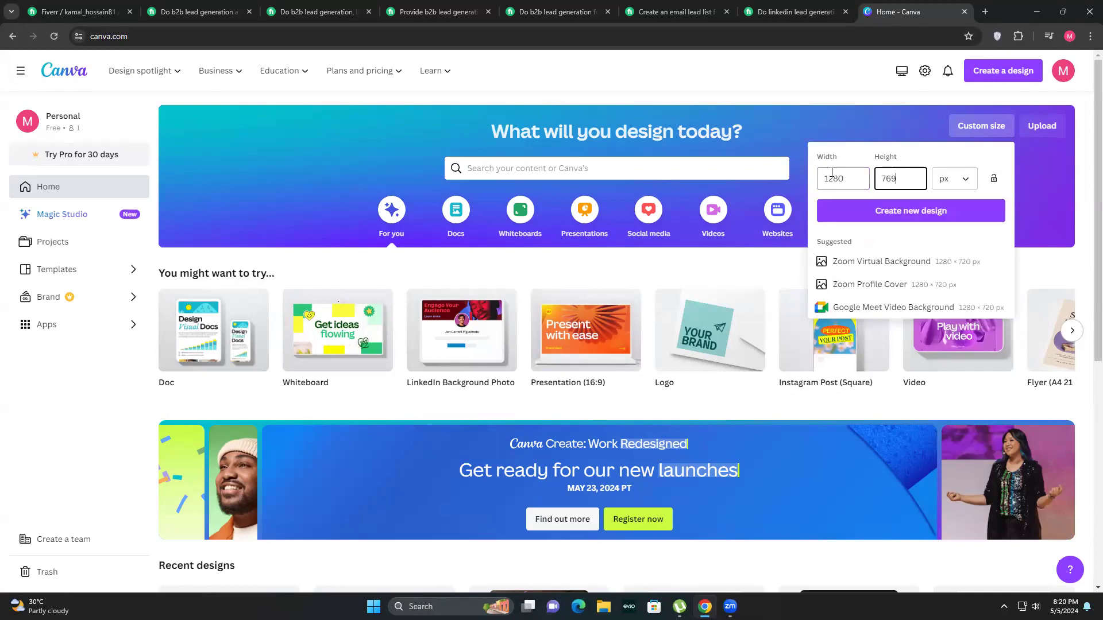
click(900, 213)
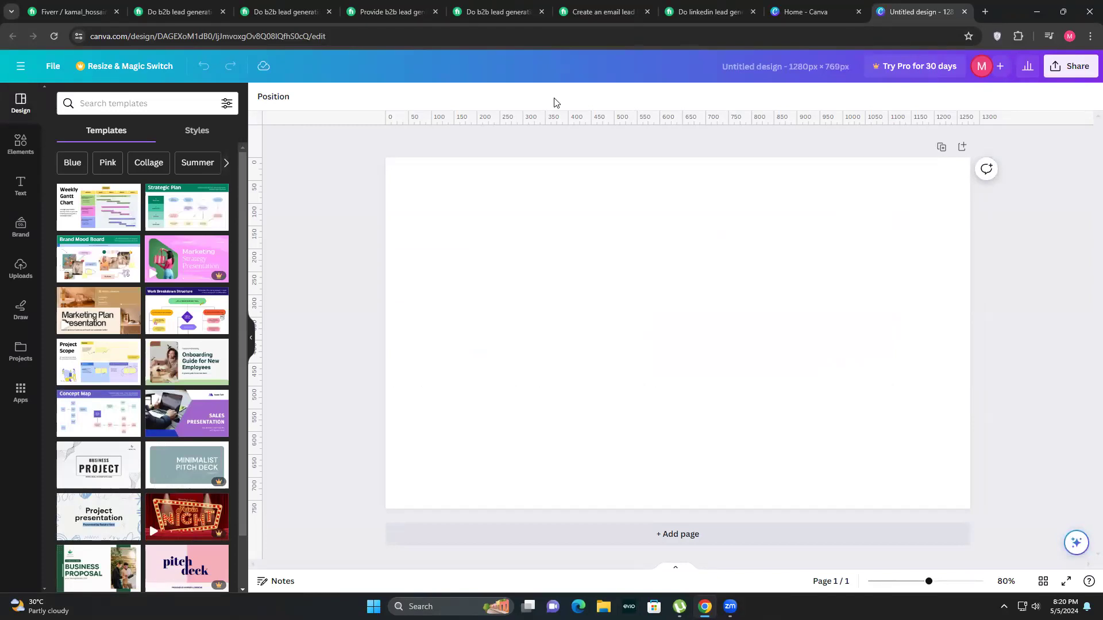
Create the 1280 × 769 design again with px as the unit, and close the first blank design.
click(815, 13)
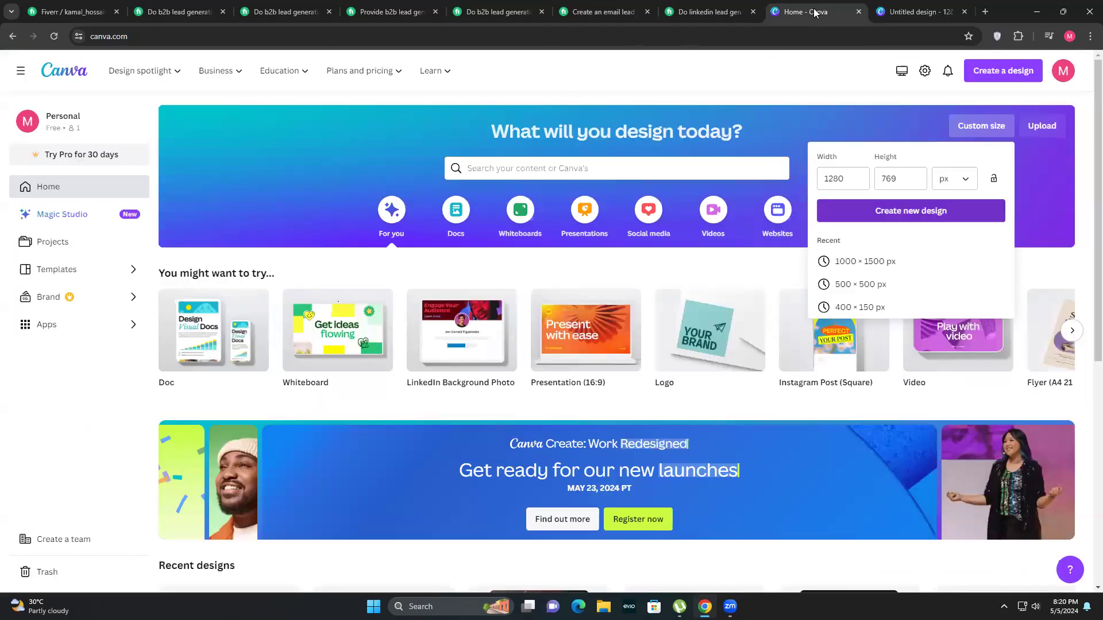
click(959, 182)
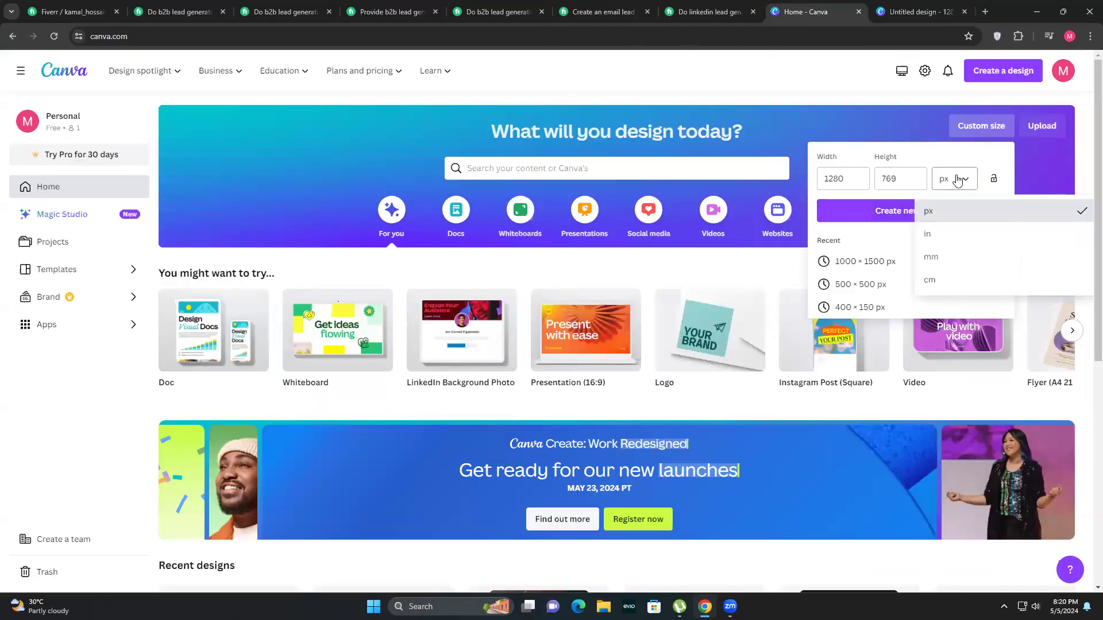
click(927, 214)
click(888, 211)
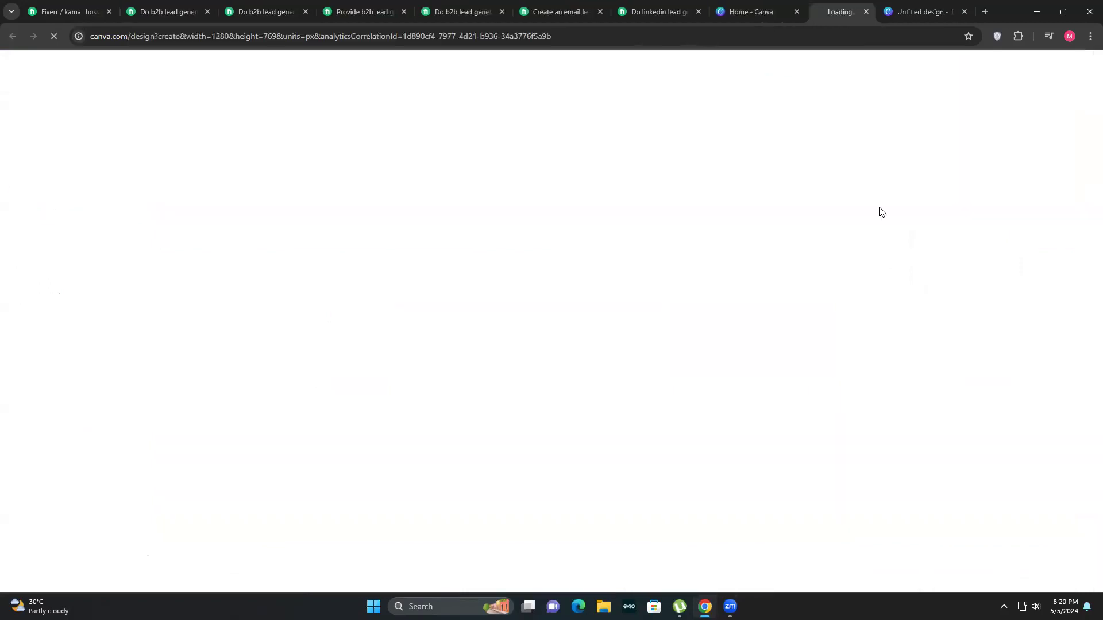
click(964, 12)
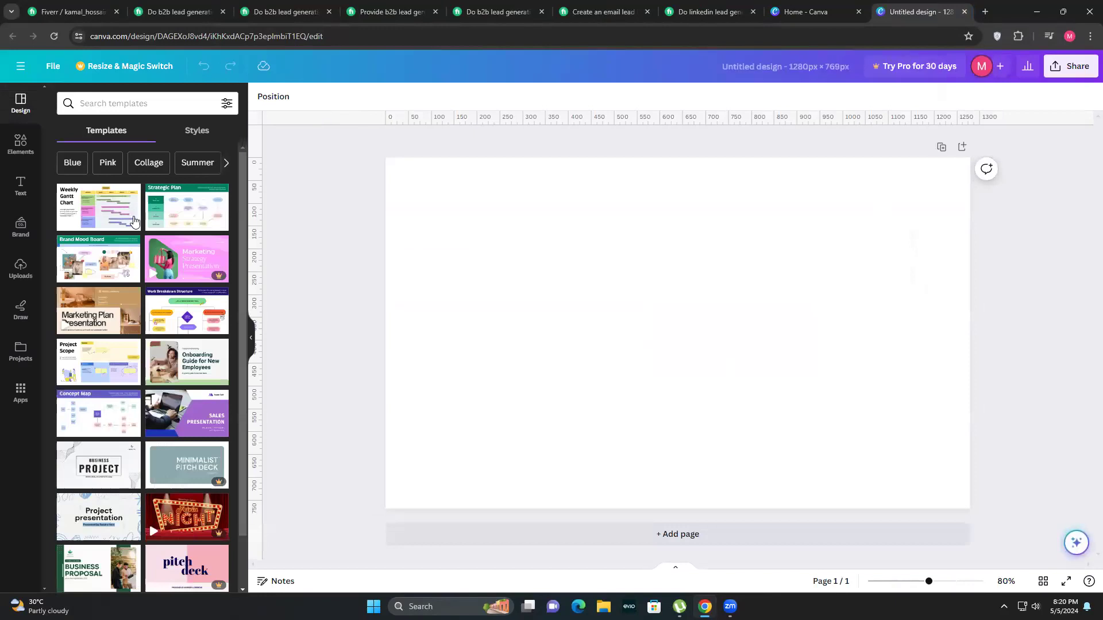
Find the "Purple & white business profile presentation" template and apply its "Business Presentation" cover page to the blank design.
scroll(143, 337, down, 4)
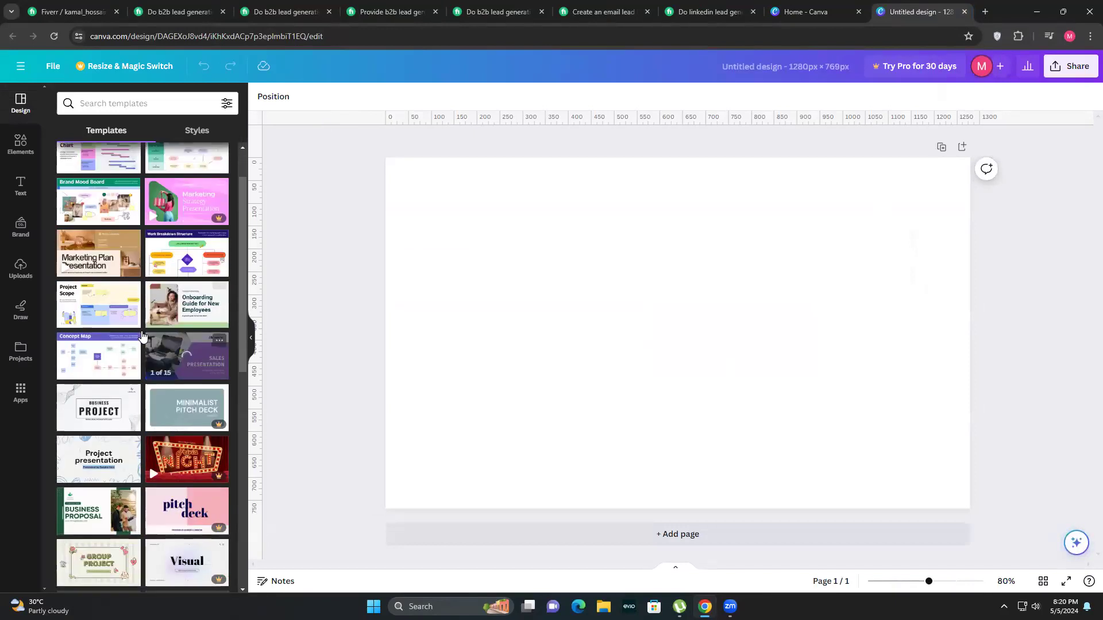
scroll(157, 345, down, 4)
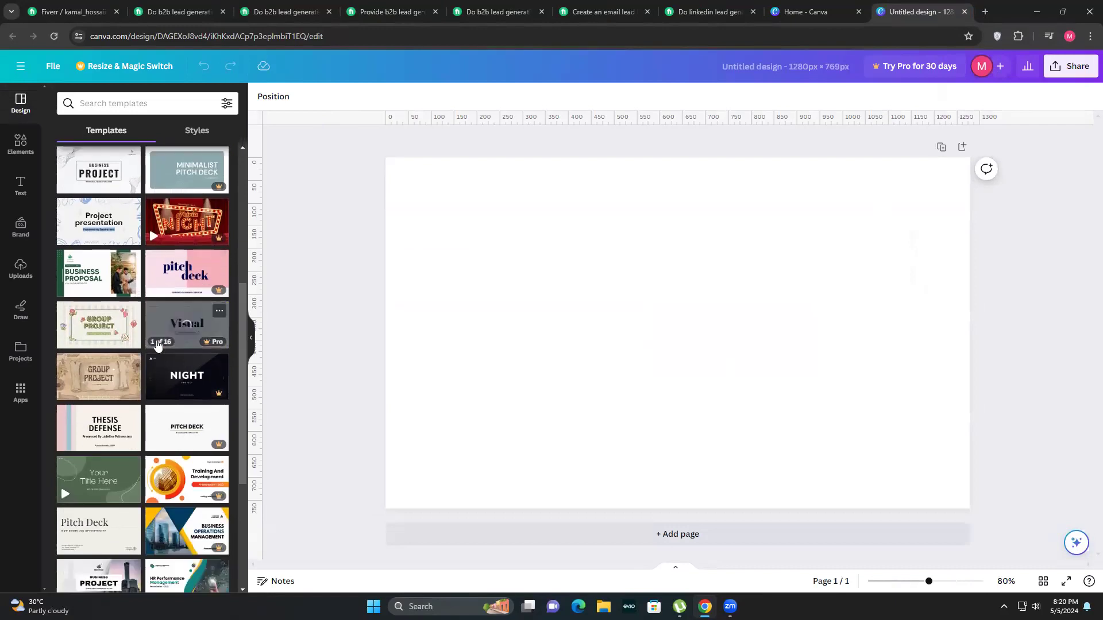
scroll(158, 341, down, 4)
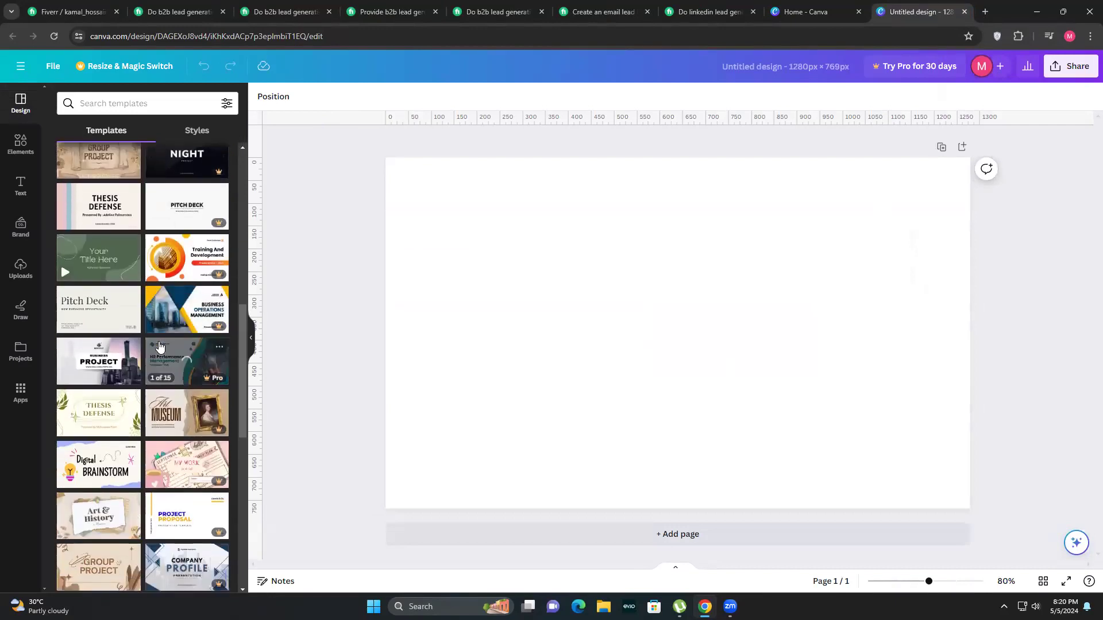
scroll(159, 345, down, 1)
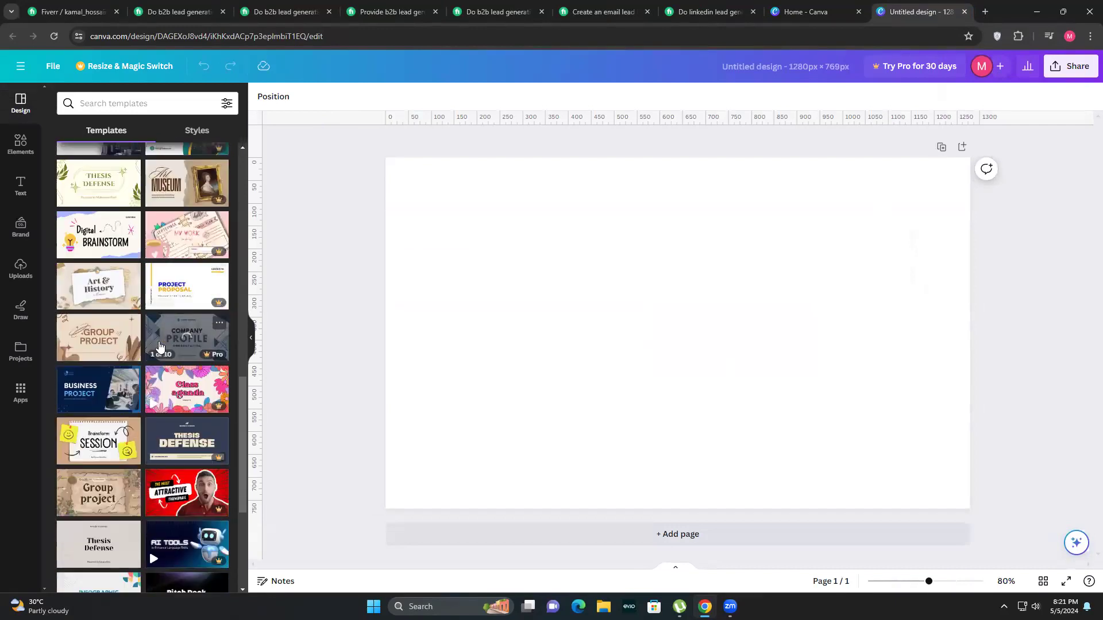
scroll(160, 343, down, 4)
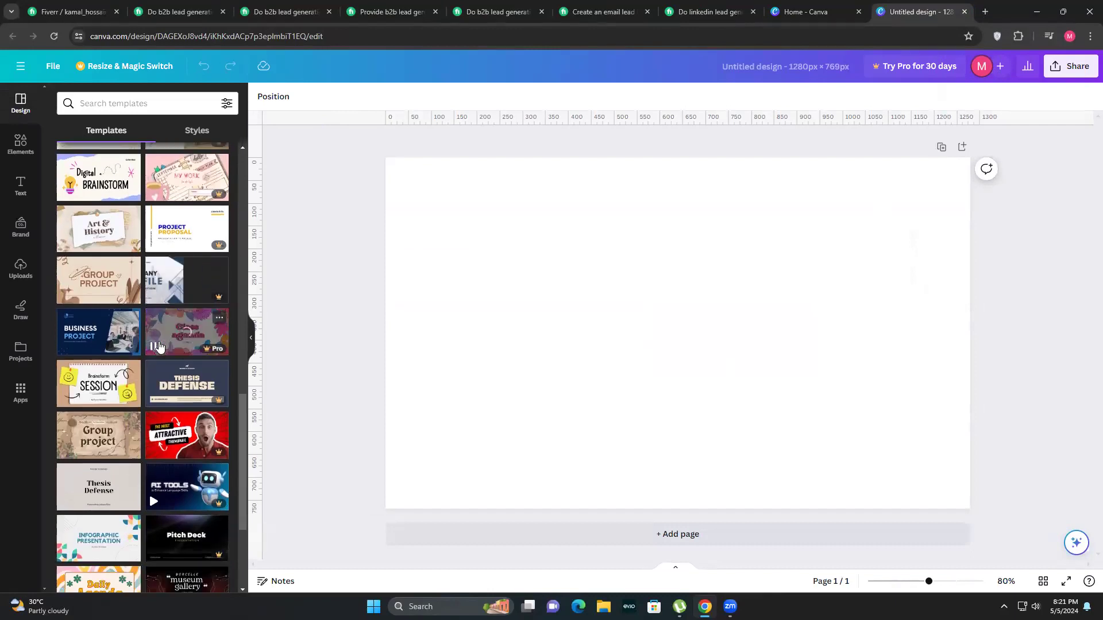
scroll(160, 341, down, 1)
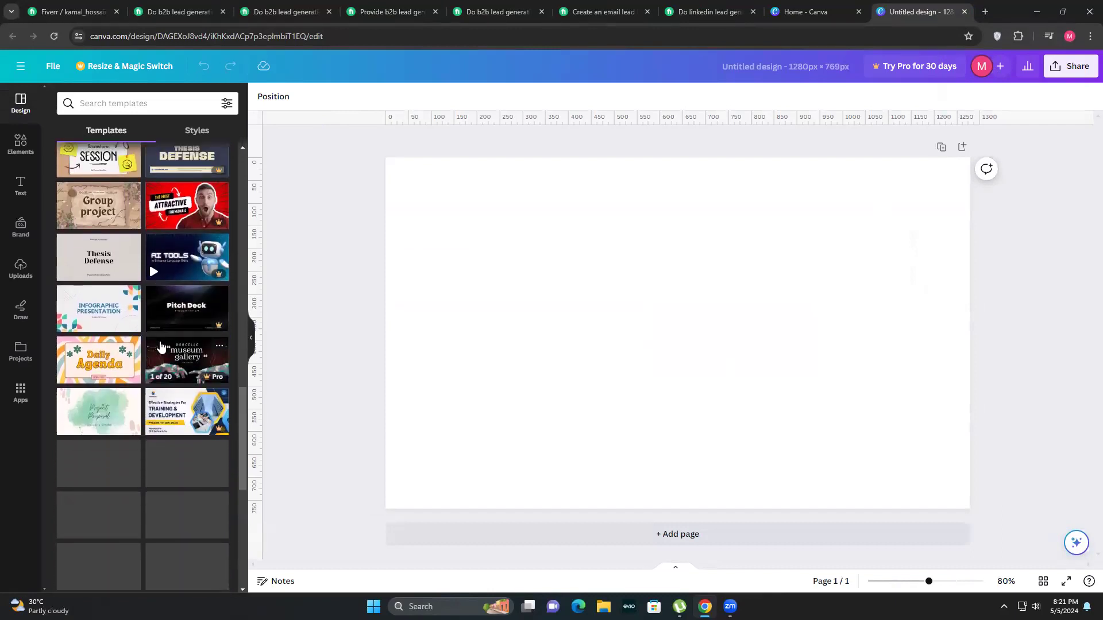
scroll(160, 346, down, 2)
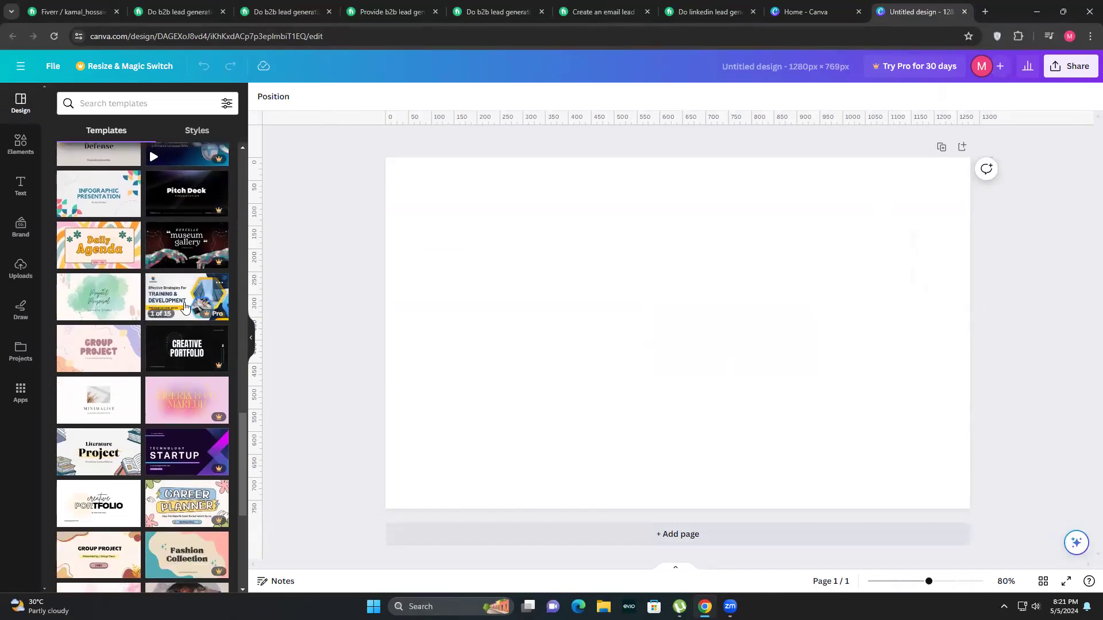
scroll(110, 334, down, 1)
scroll(110, 336, down, 4)
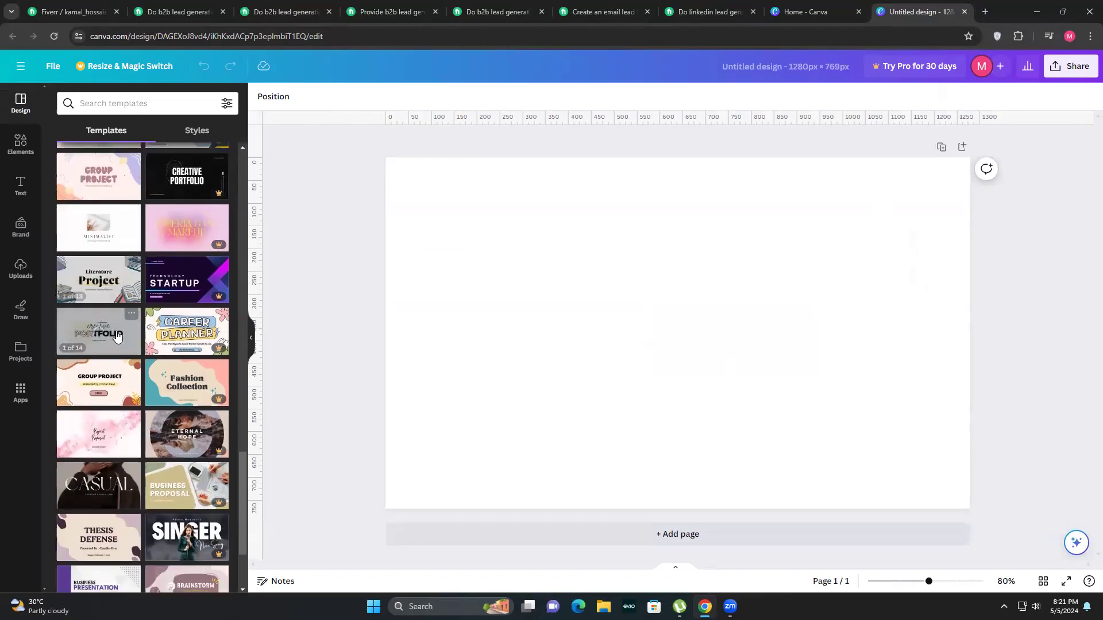
scroll(109, 343, down, 1)
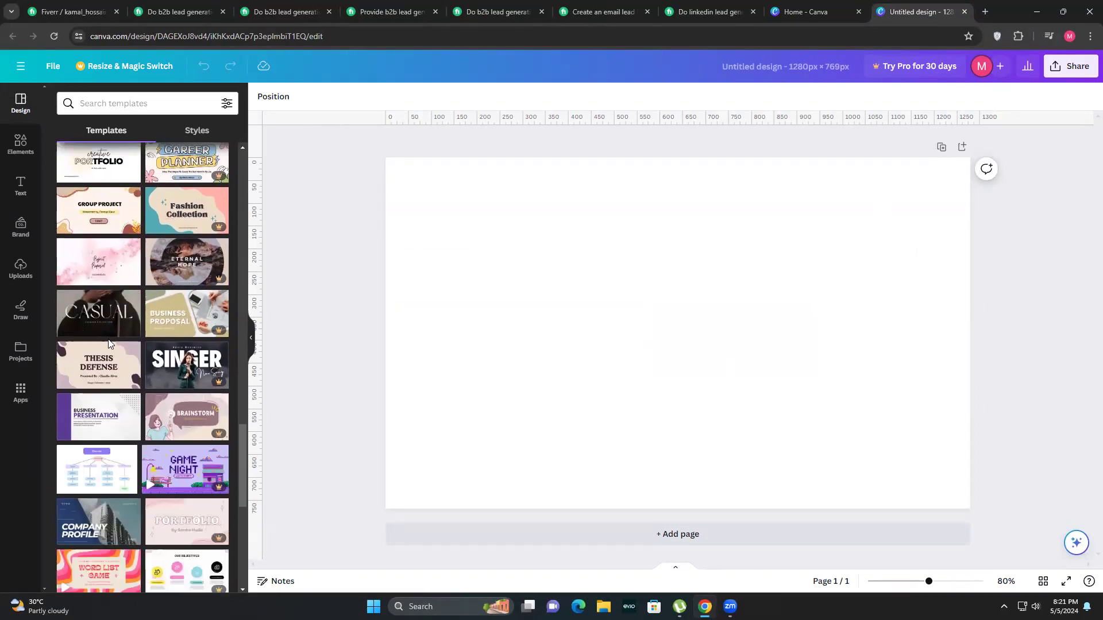
click(102, 402)
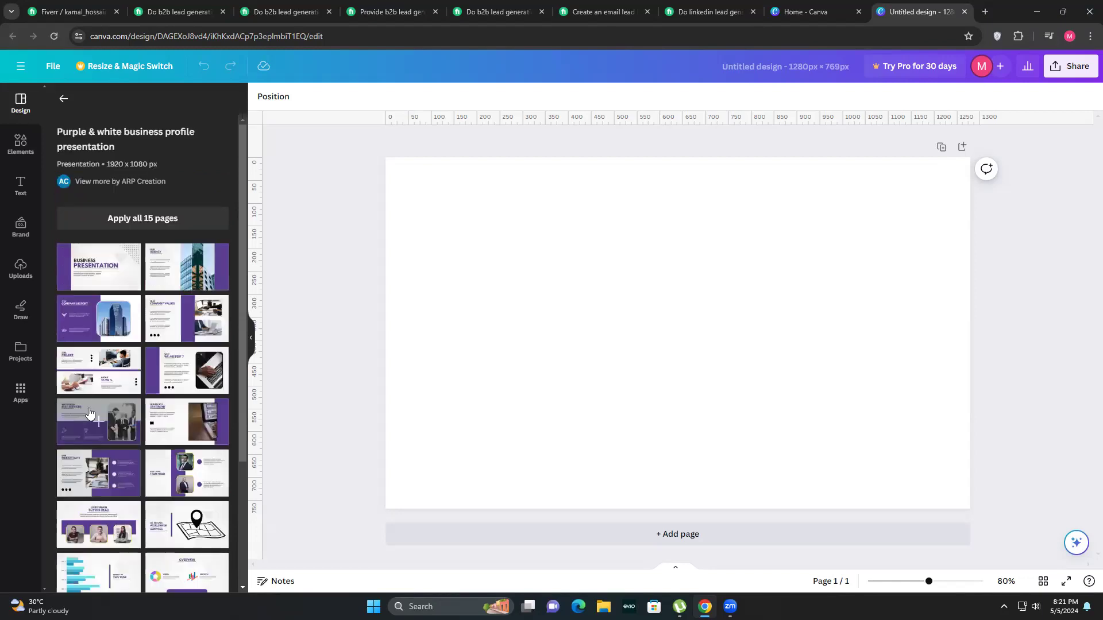
click(88, 265)
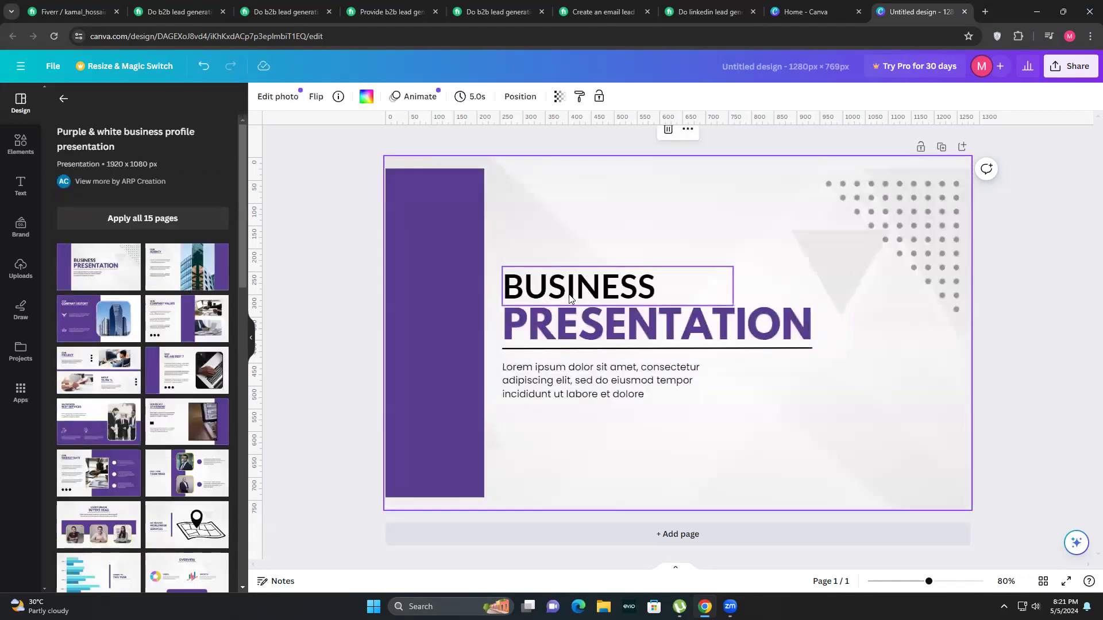
Delete the "PRESENTATION" heading and the lorem ipsum paragraph from the cover design.
click(582, 324)
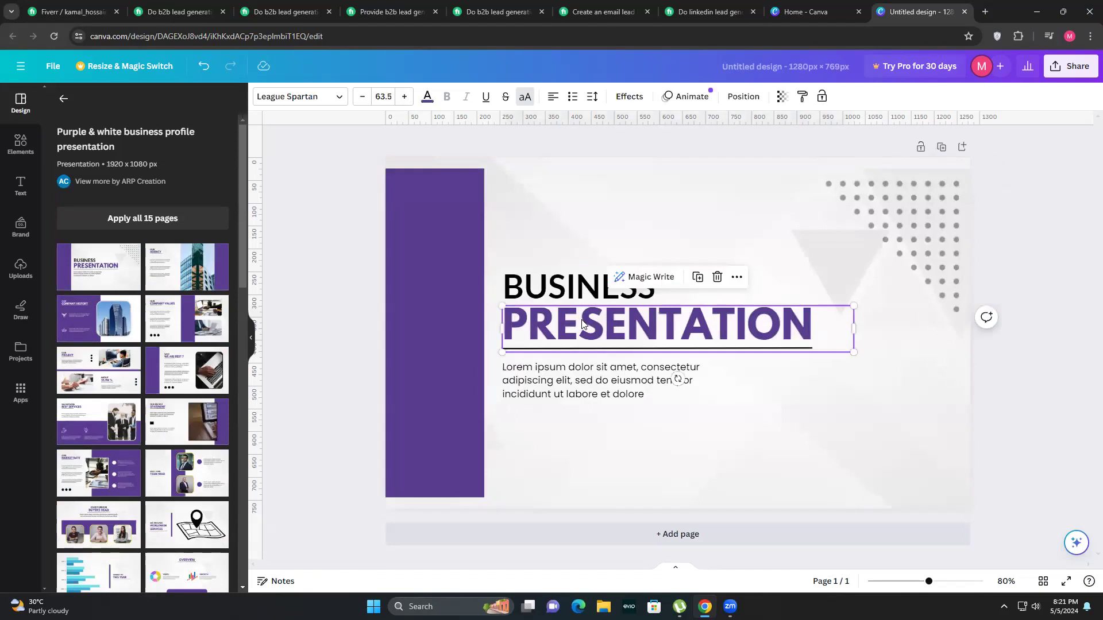
click(717, 278)
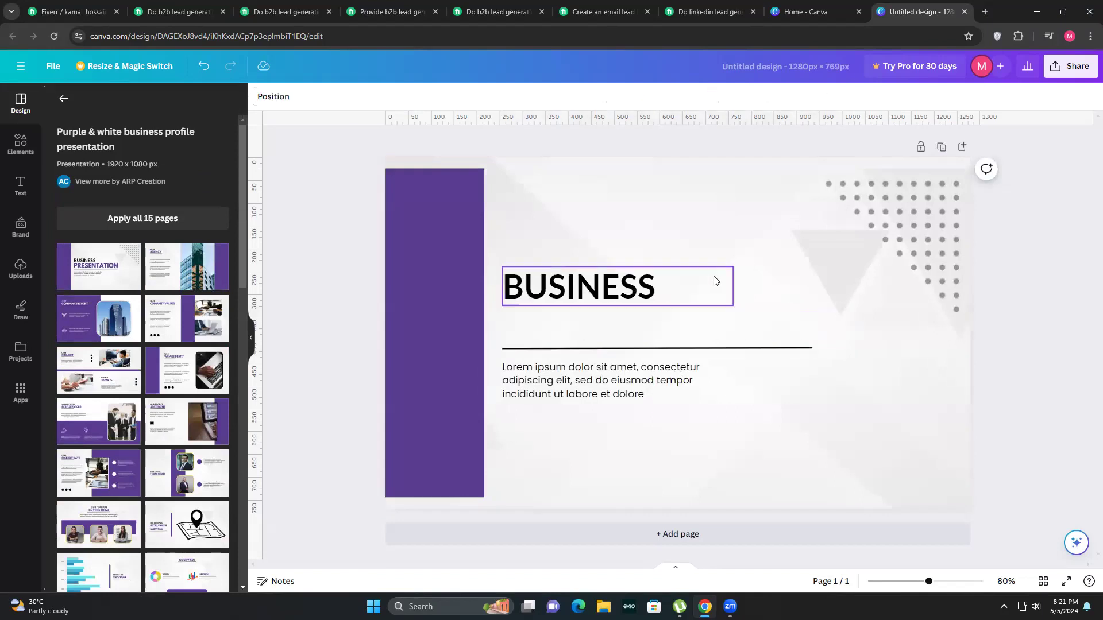
click(583, 378)
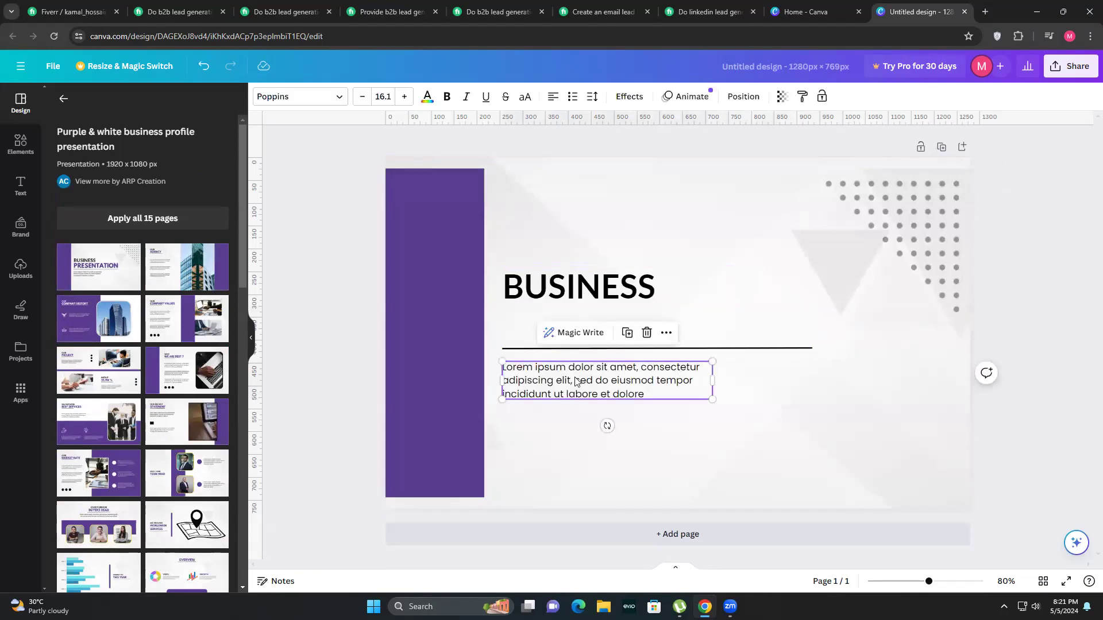
click(641, 332)
Move the "BUSINESS" heading up near the page's upper edge and set its font size to 50.
click(554, 294)
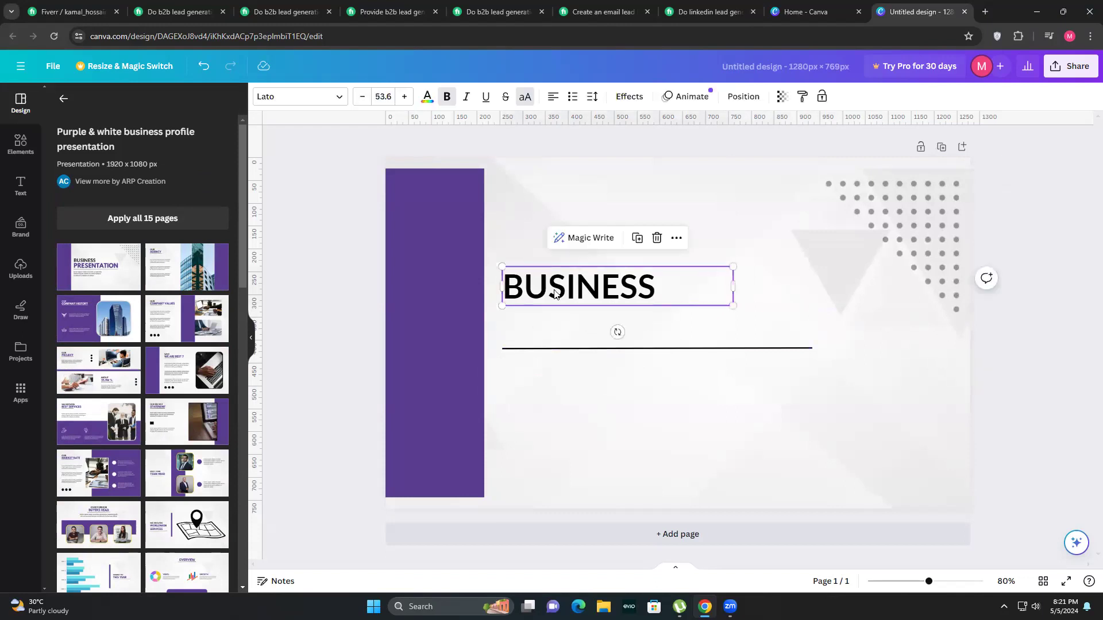
drag(566, 294, 569, 215)
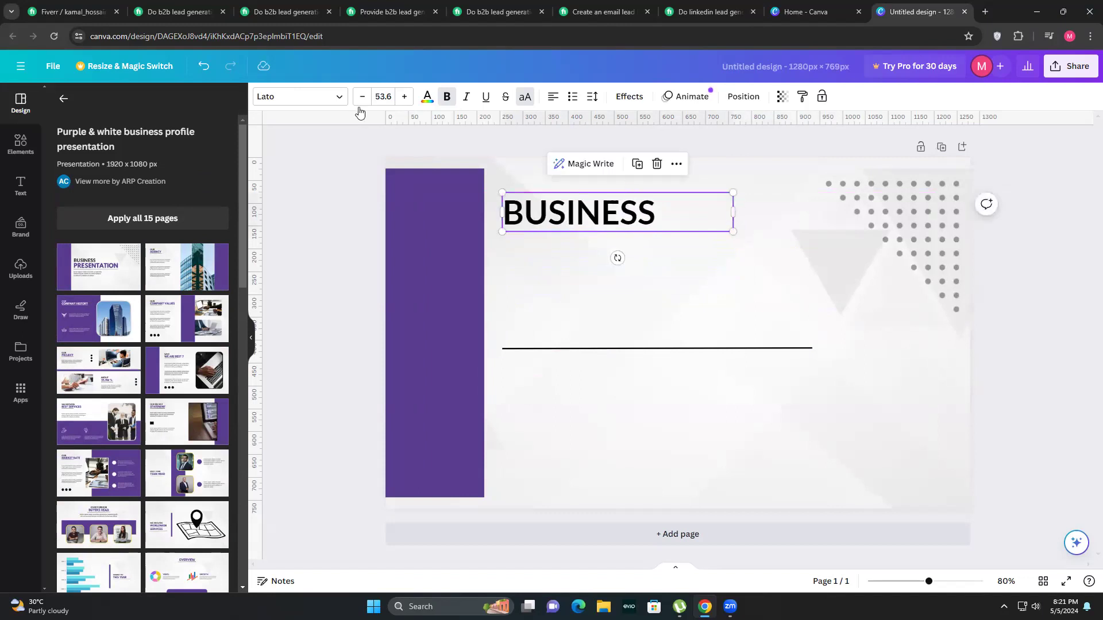
click(383, 97)
text(50)
key(Return)
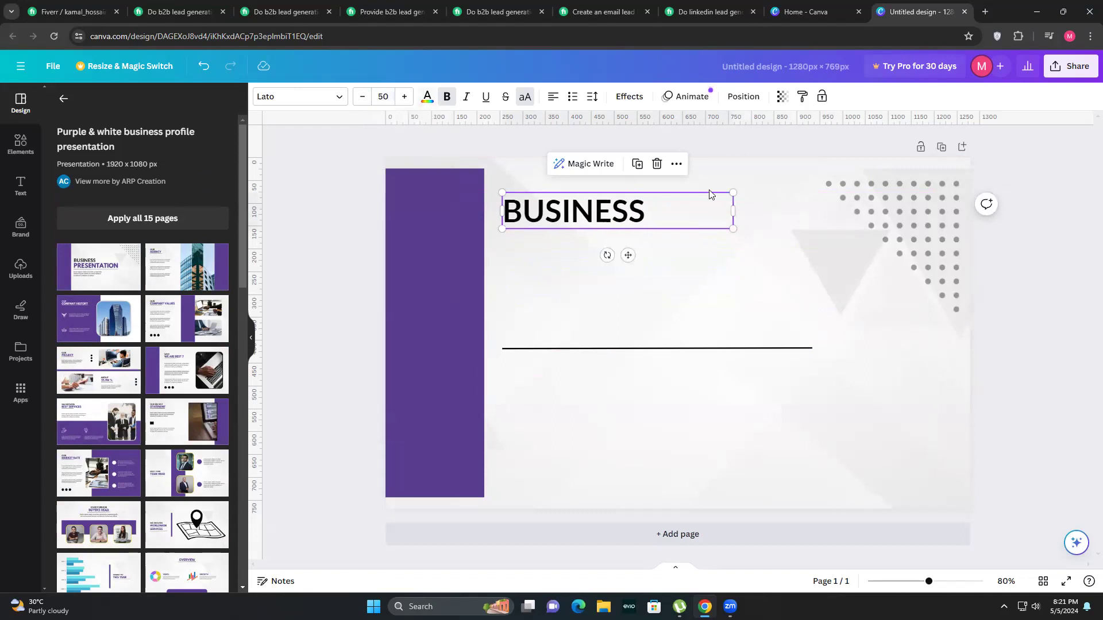
Extend the "BUSINESS" heading on the cover to read "BUSINESS LEADS".
double_click(687, 211)
click(733, 212)
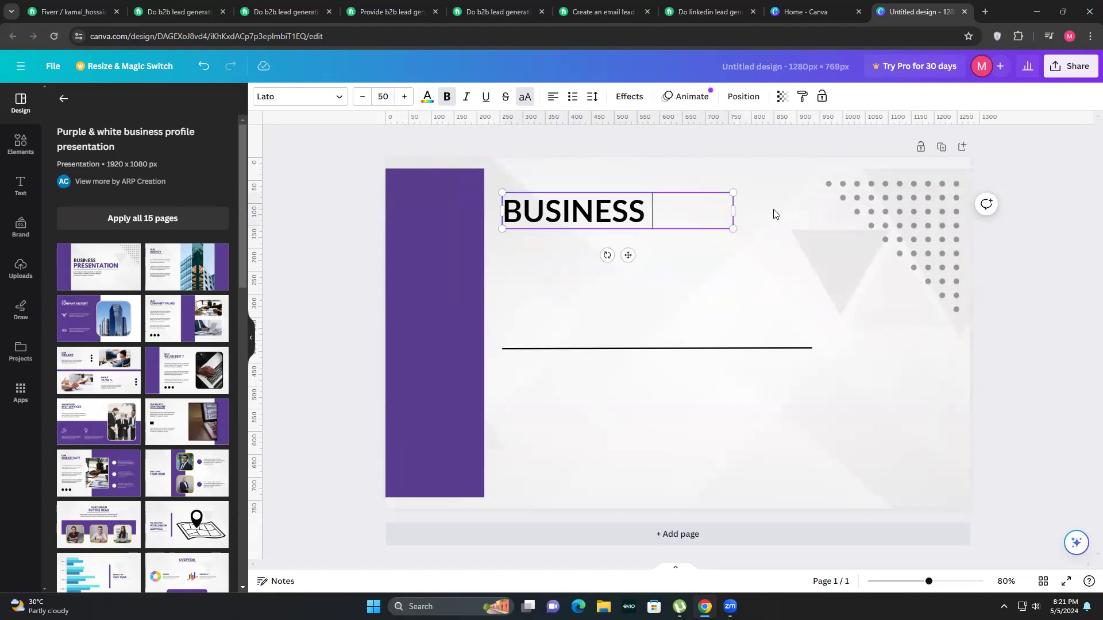
click(726, 278)
click(660, 208)
double_click(660, 208)
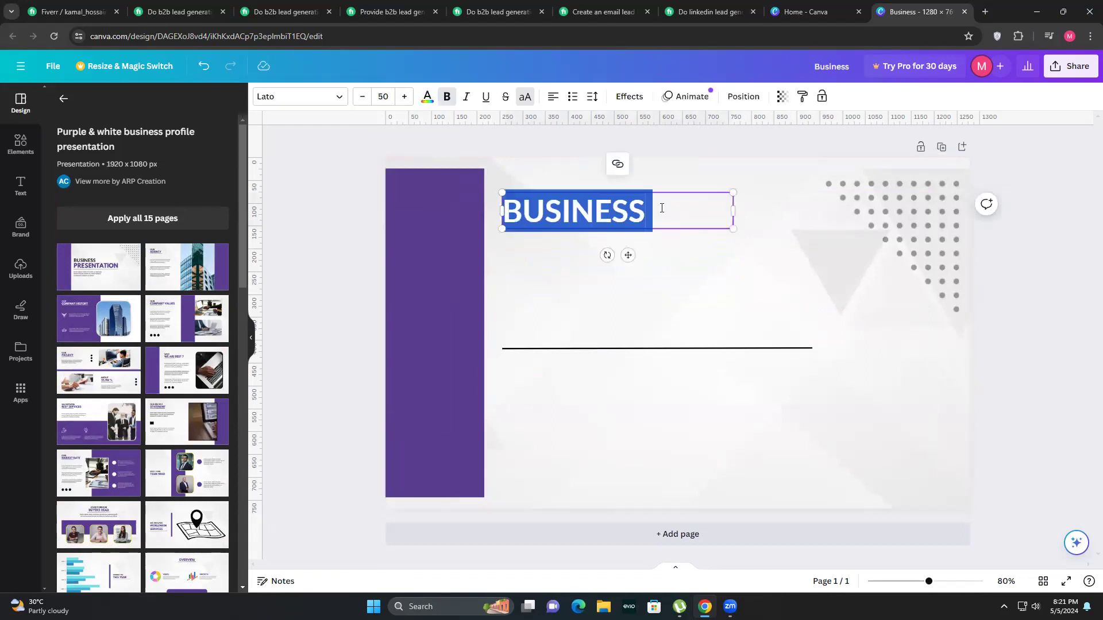
click(662, 208)
text(LEADS)
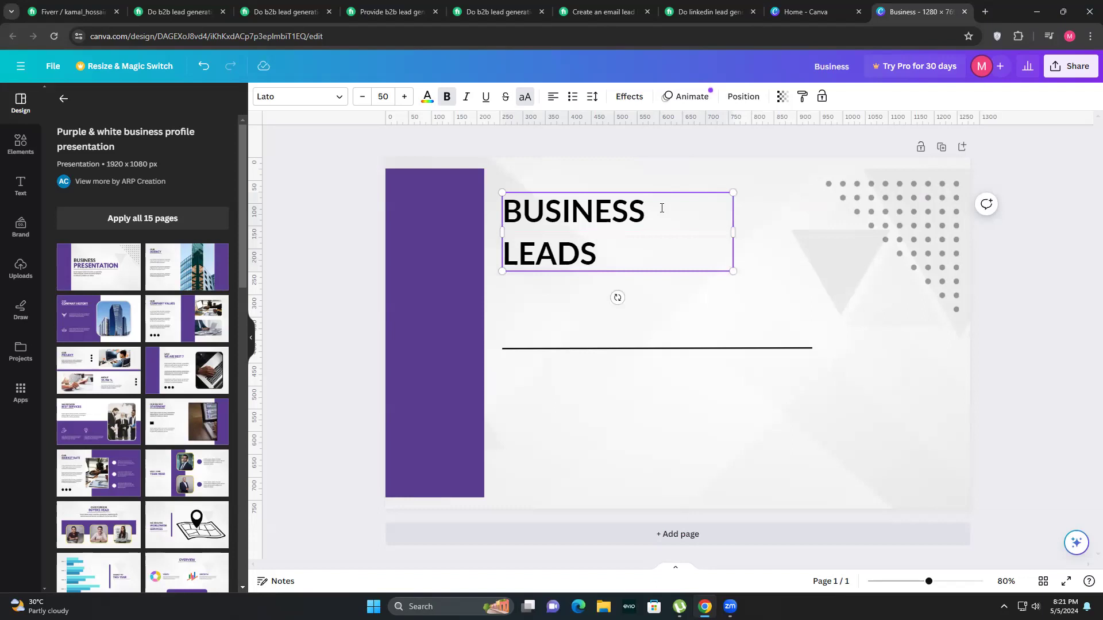
Widen the "BUSINESS LEADS" text box to about 544 px to fit one line, and select the horizontal line beneath it.
click(751, 241)
click(589, 254)
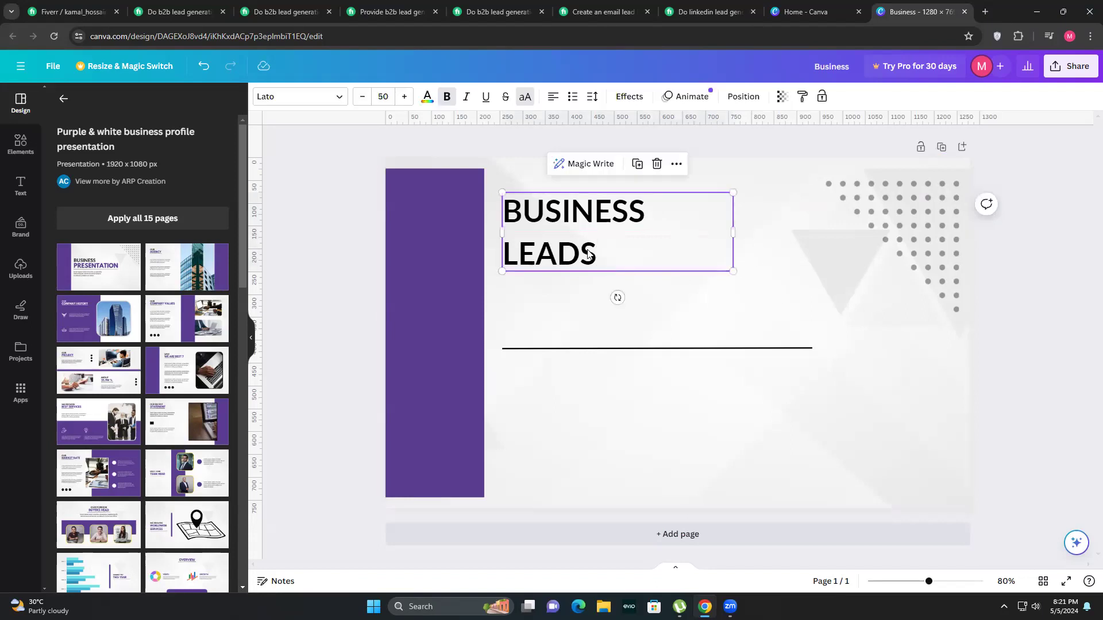
drag(734, 231, 751, 231)
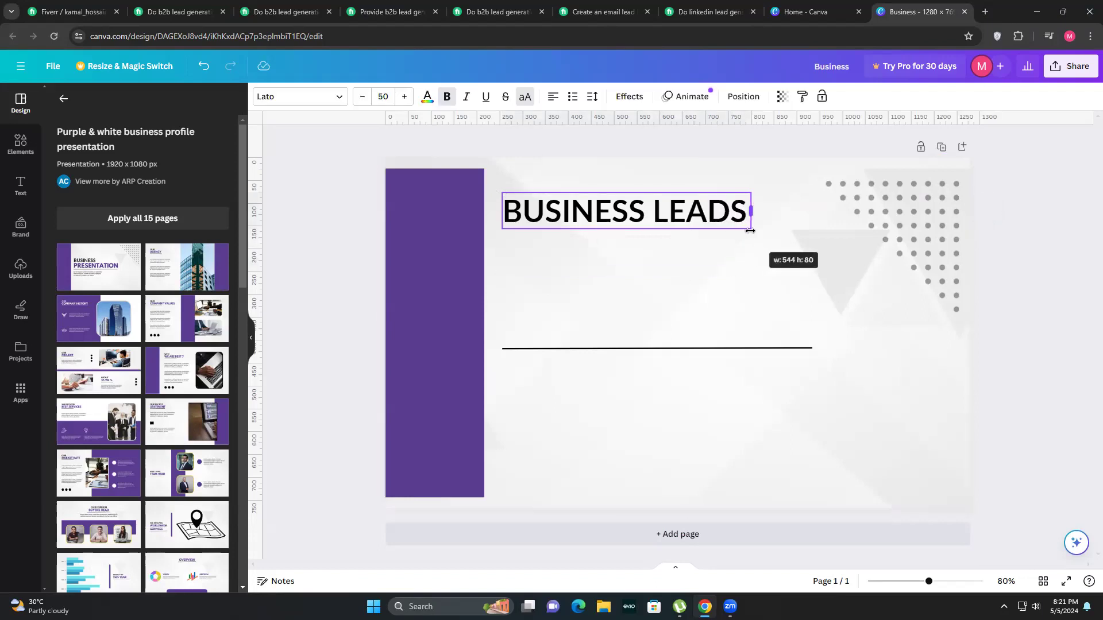
click(687, 360)
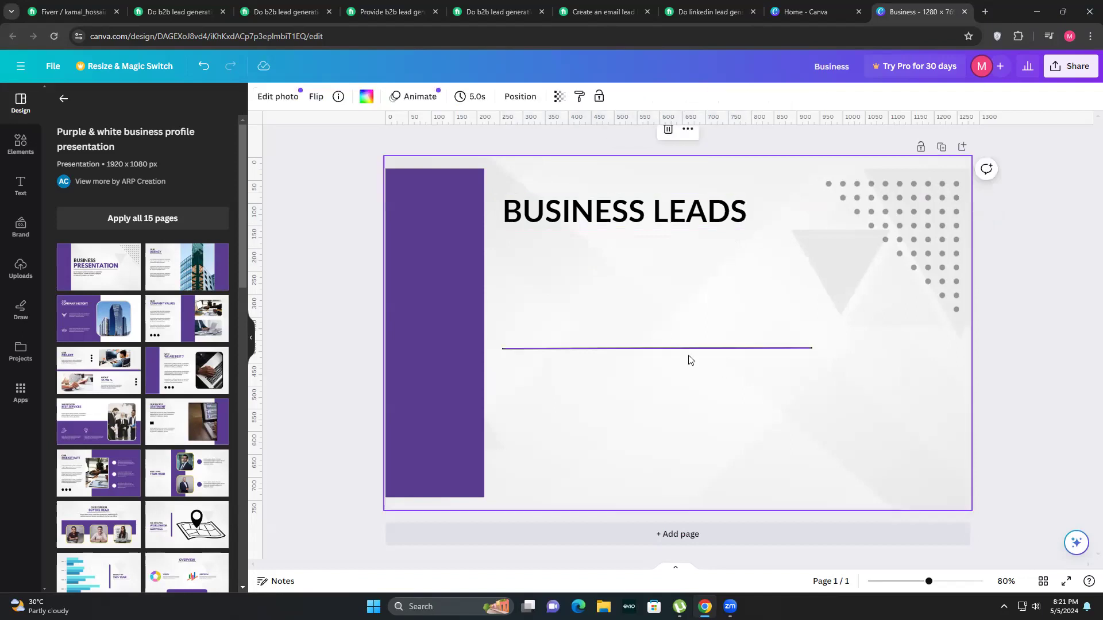
click(685, 348)
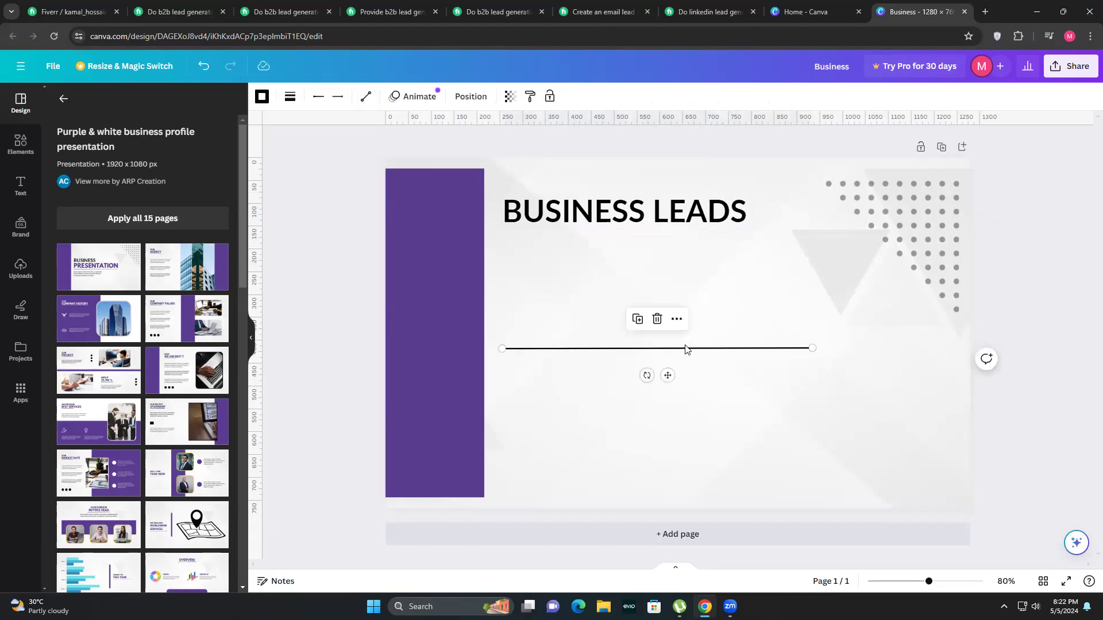
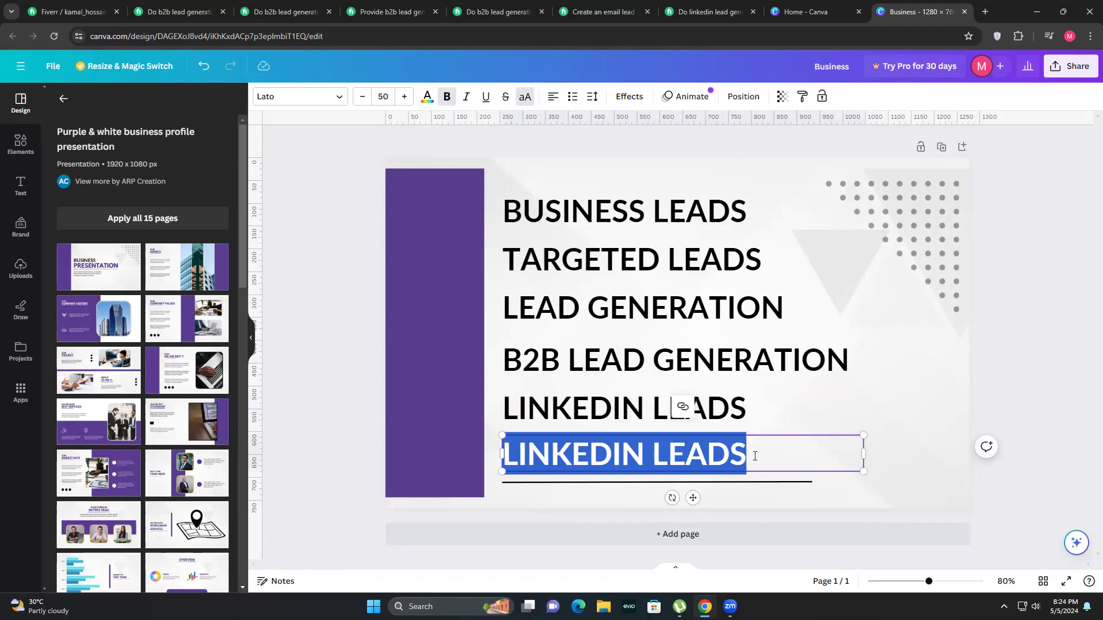
Replace the text of the lowest "LINKEDIN LEADS" copy with "PROSPECT LISTS".
text(PR)
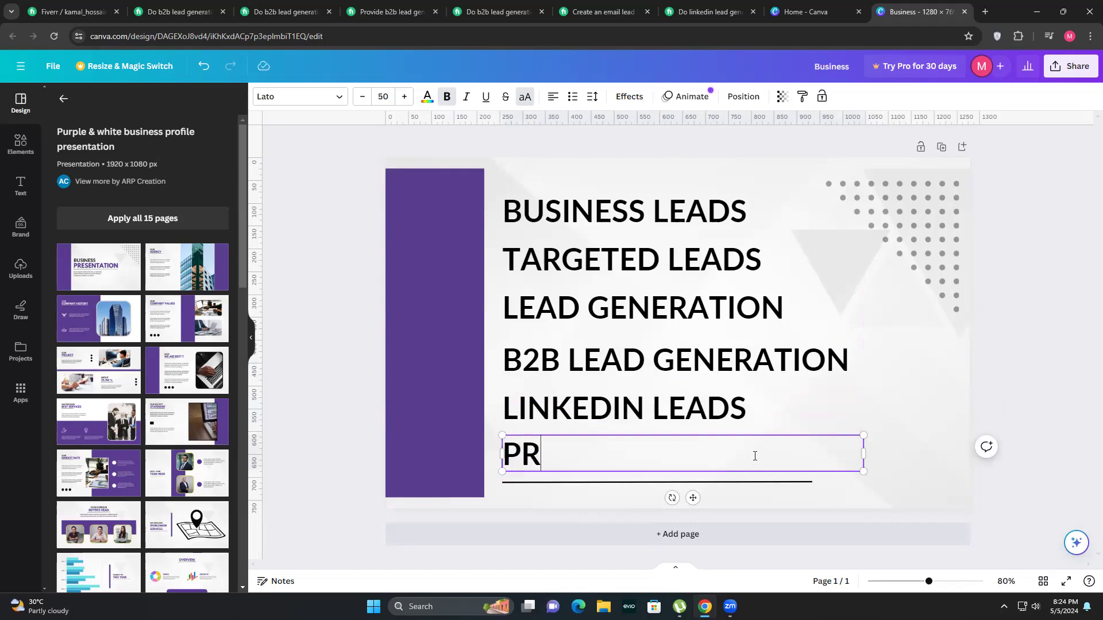
text(OSPE)
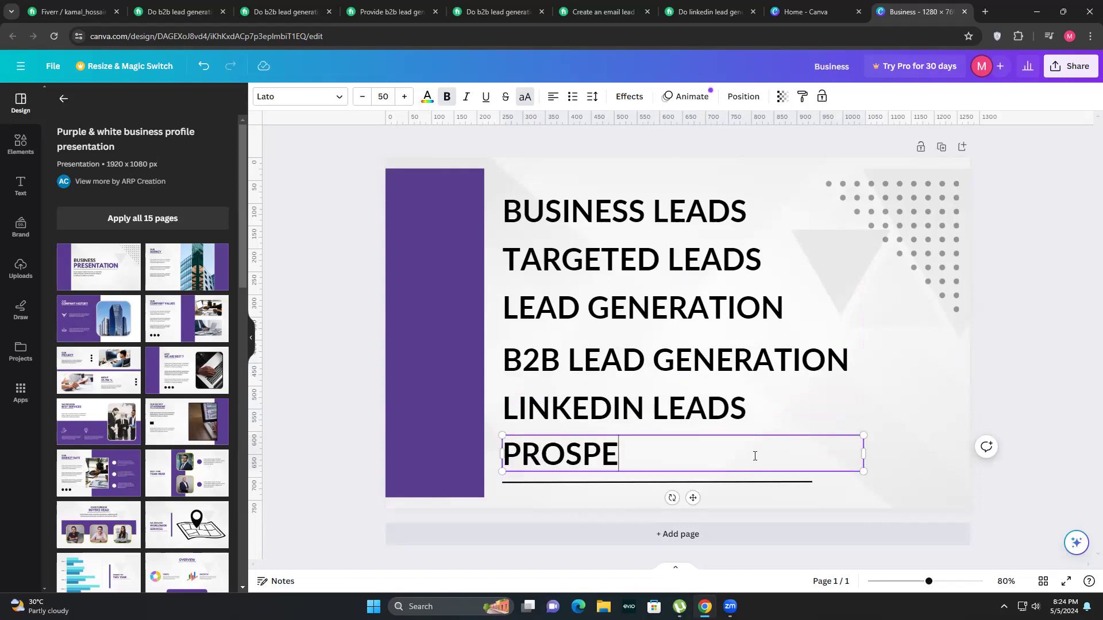
text(CT LIST)
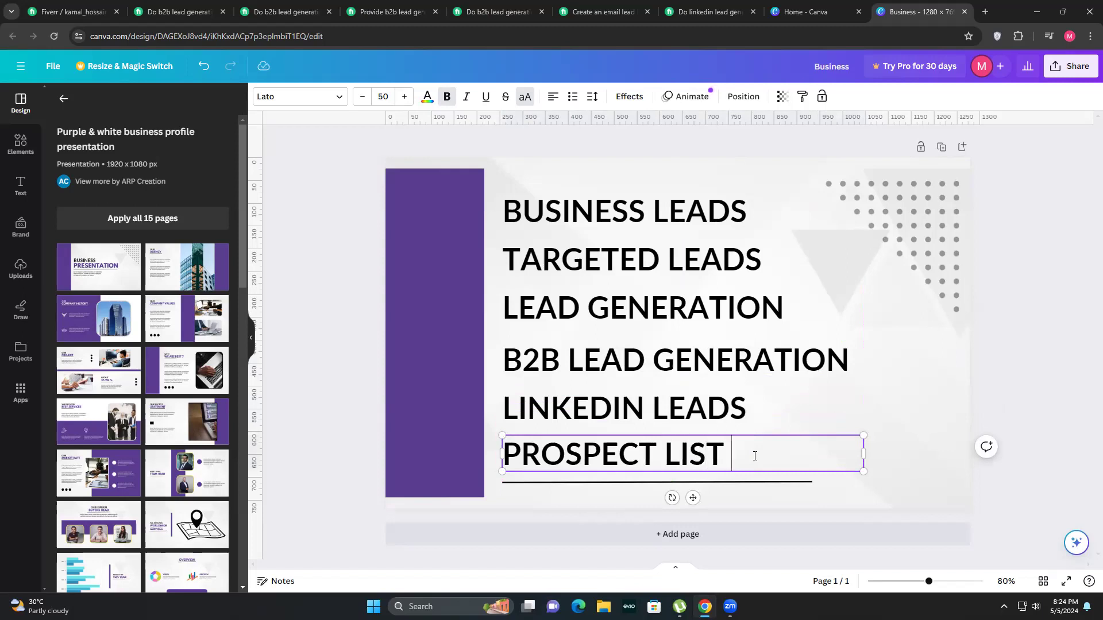
key(BackSpace)
text(STS)
Move the horizontal line up so it sits directly beneath "PROSPECT LISTS", and clear the selection.
click(744, 483)
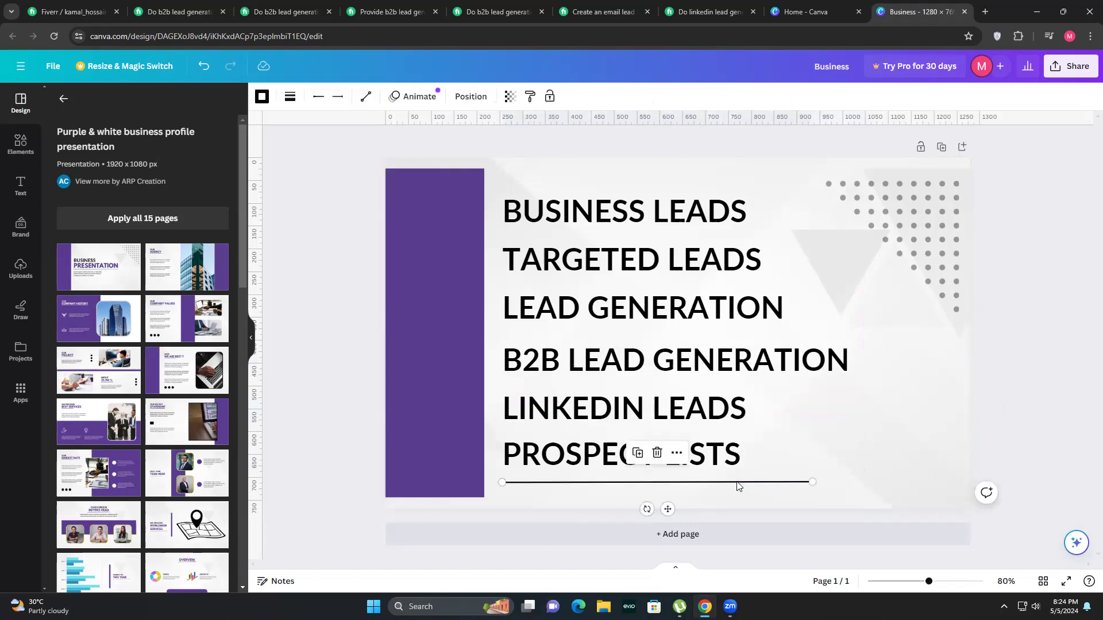
mouse_move(741, 484)
mouse_down()
mouse_move(759, 477)
mouse_move(743, 491)
mouse_move(737, 479)
mouse_up()
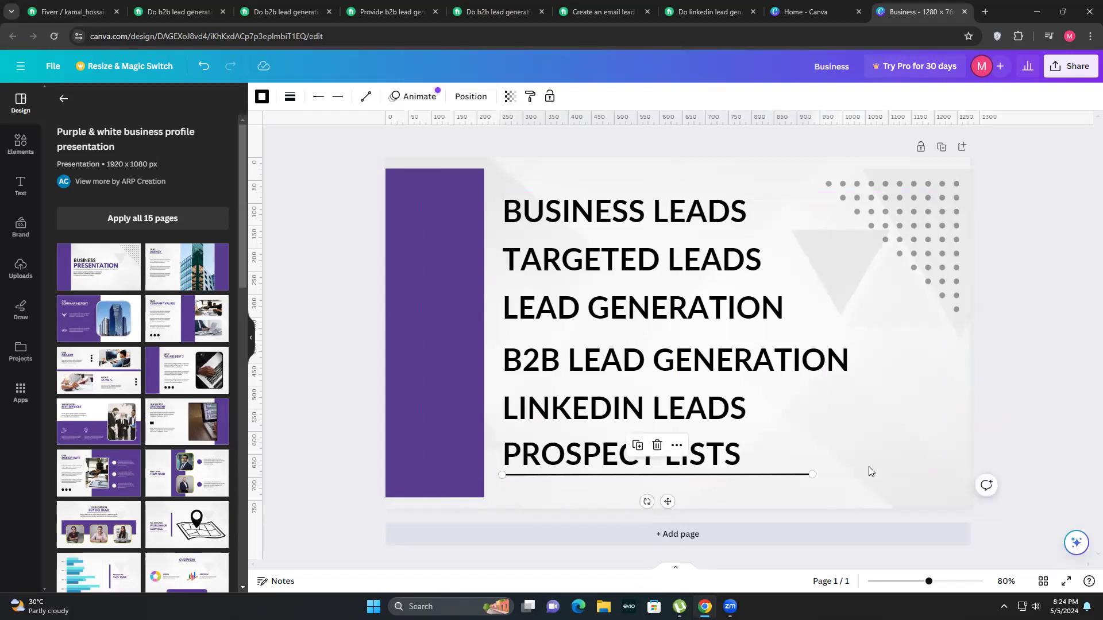
click(789, 478)
click(845, 492)
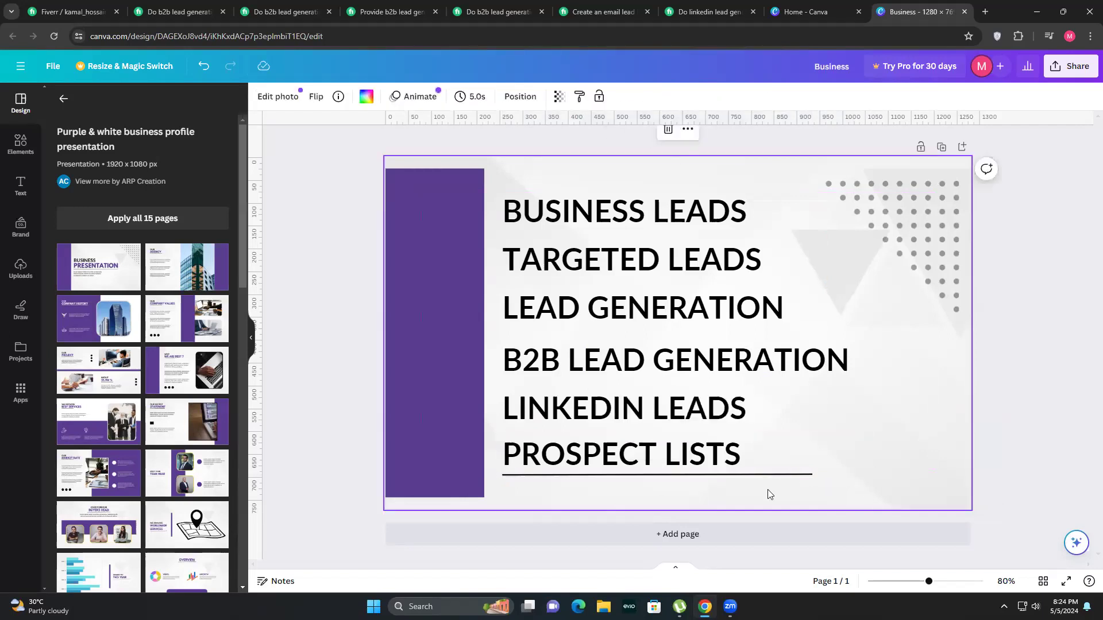
click(722, 475)
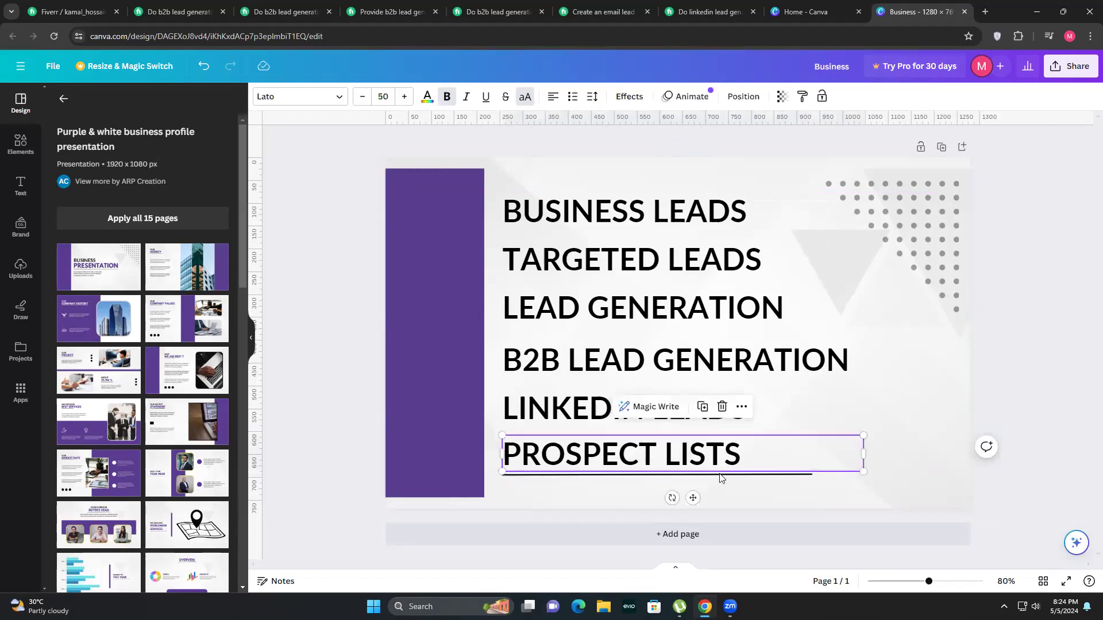
click(803, 475)
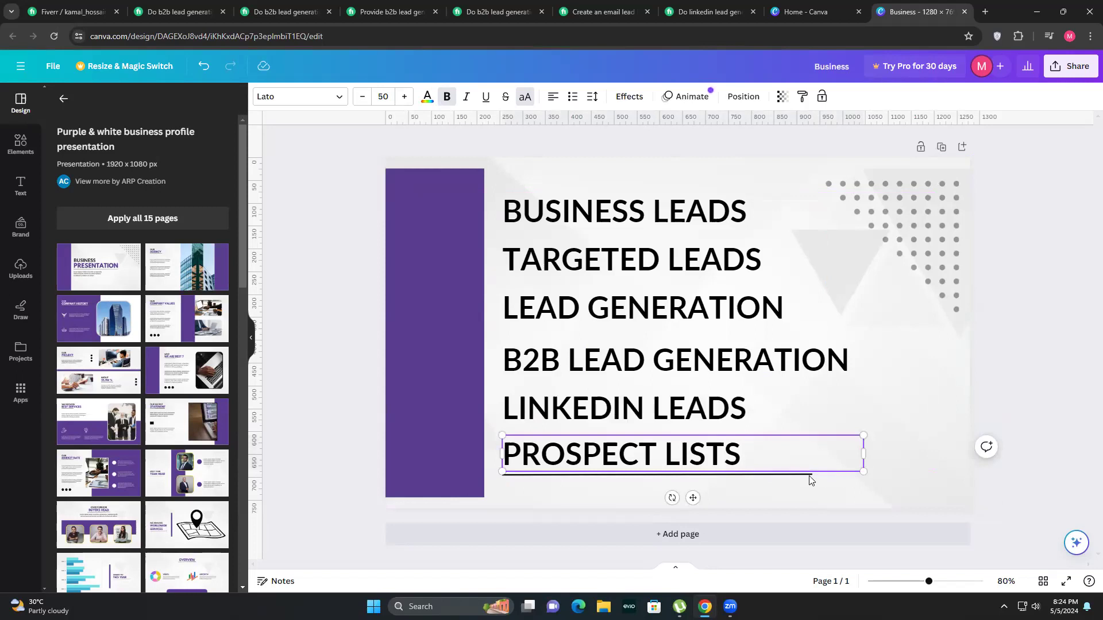
click(1062, 419)
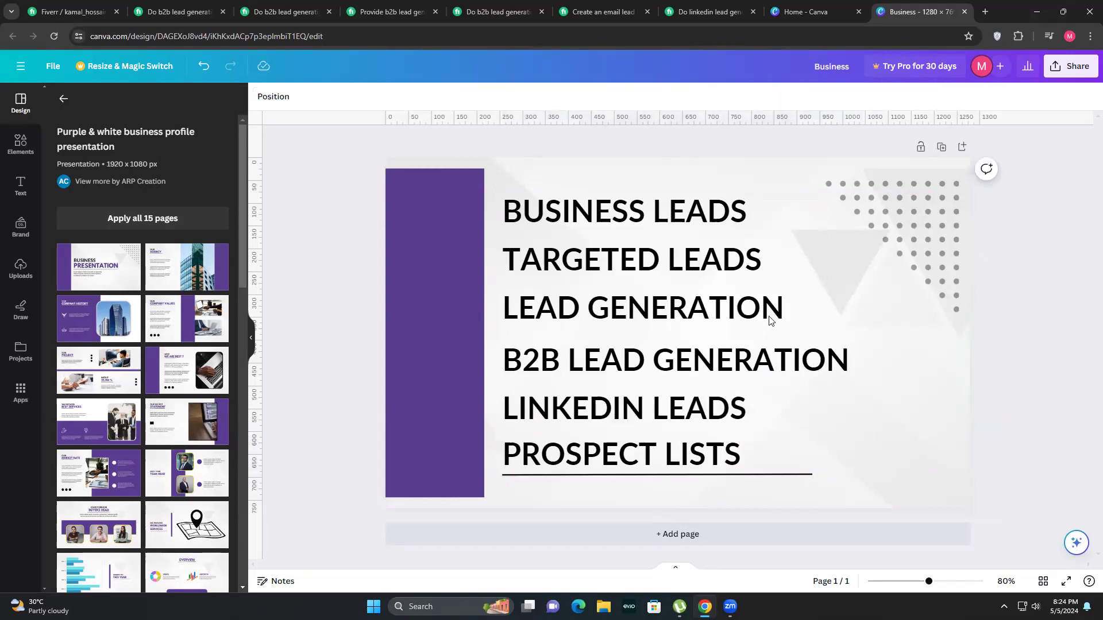
Download the cover design as a JPG and return to the Fiverr gig's gallery page.
click(1060, 76)
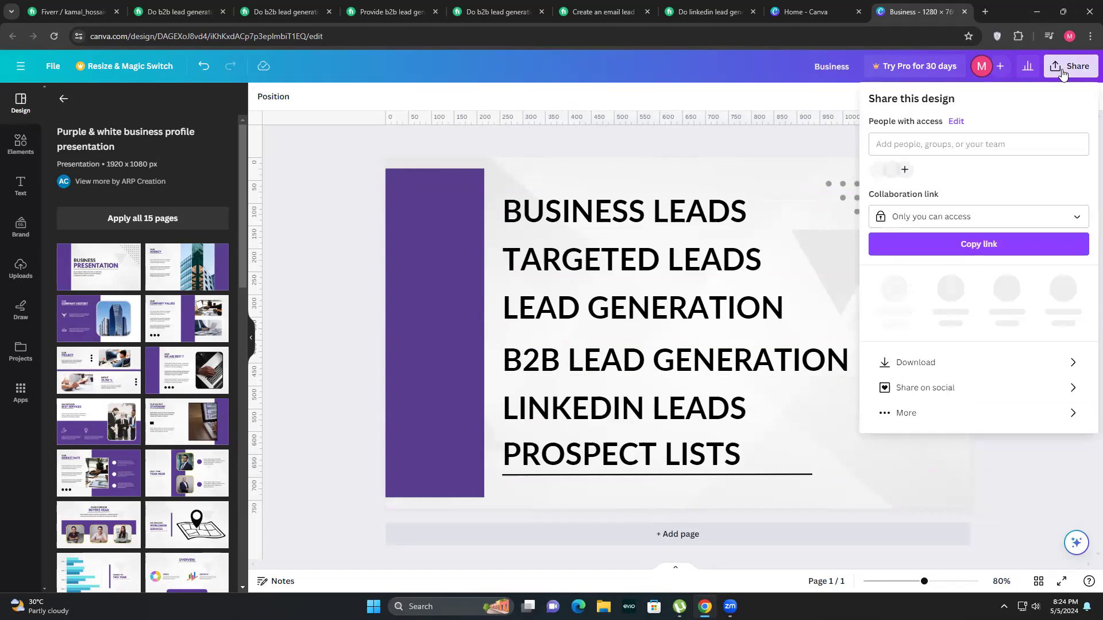
click(910, 358)
click(922, 149)
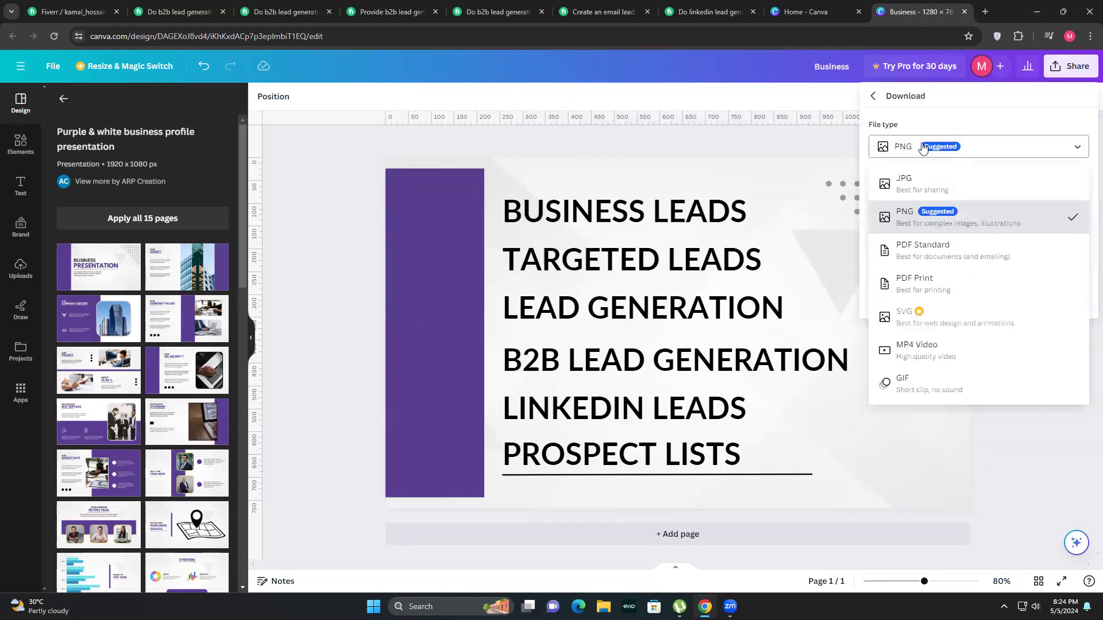
click(907, 185)
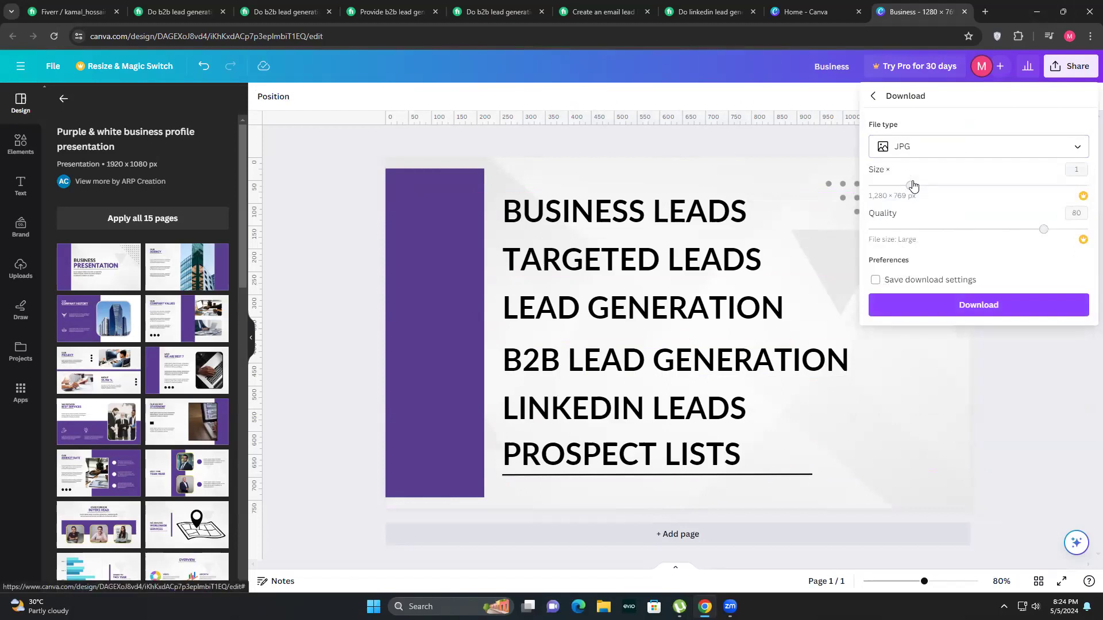
click(943, 311)
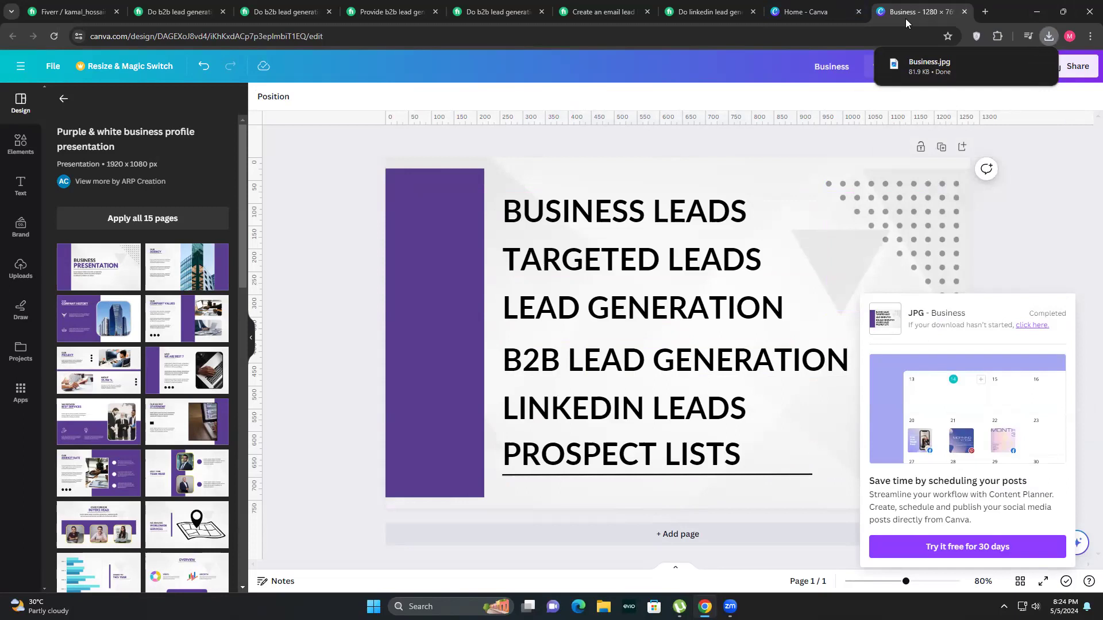
click(83, 9)
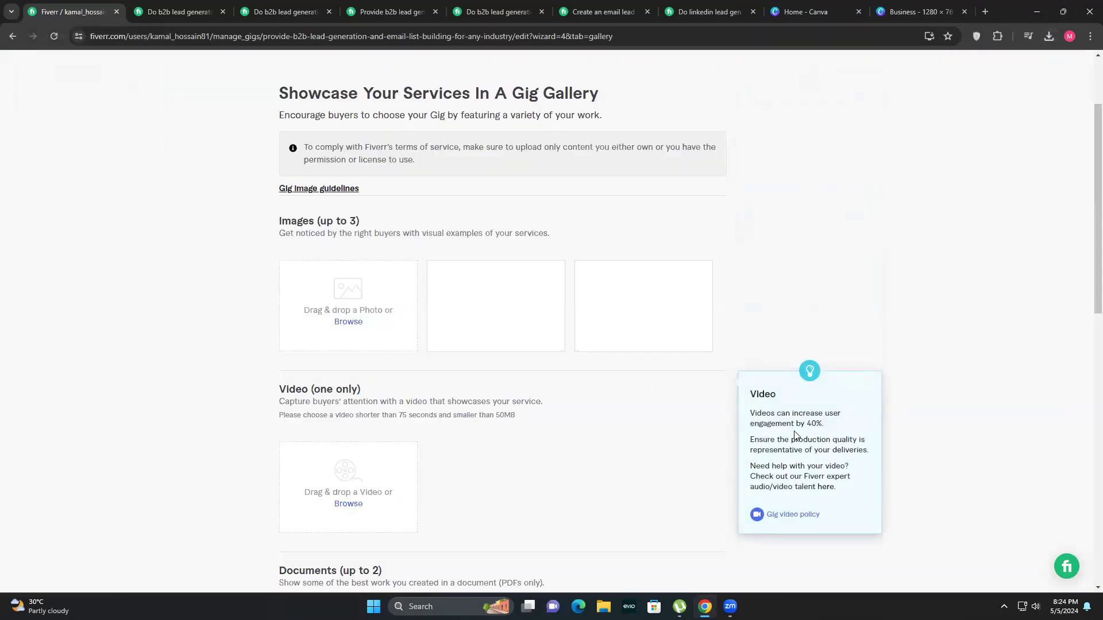
scroll(970, 412, up, 2)
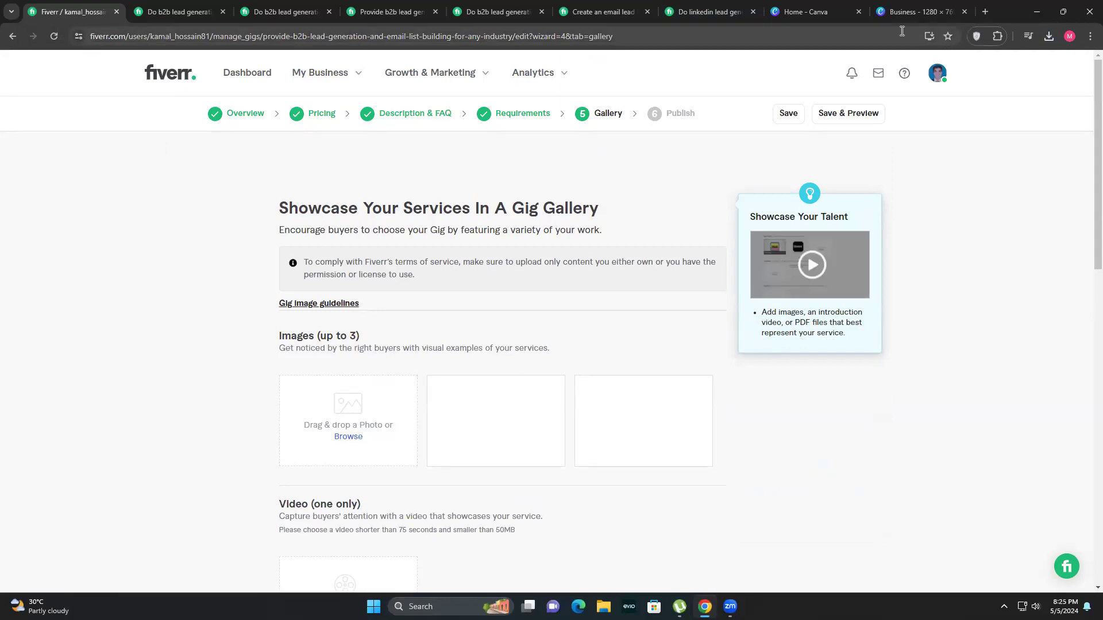
Open the Downloads folder in File Explorer, preview the downloaded Business.jpg image and close the preview.
click(1036, 12)
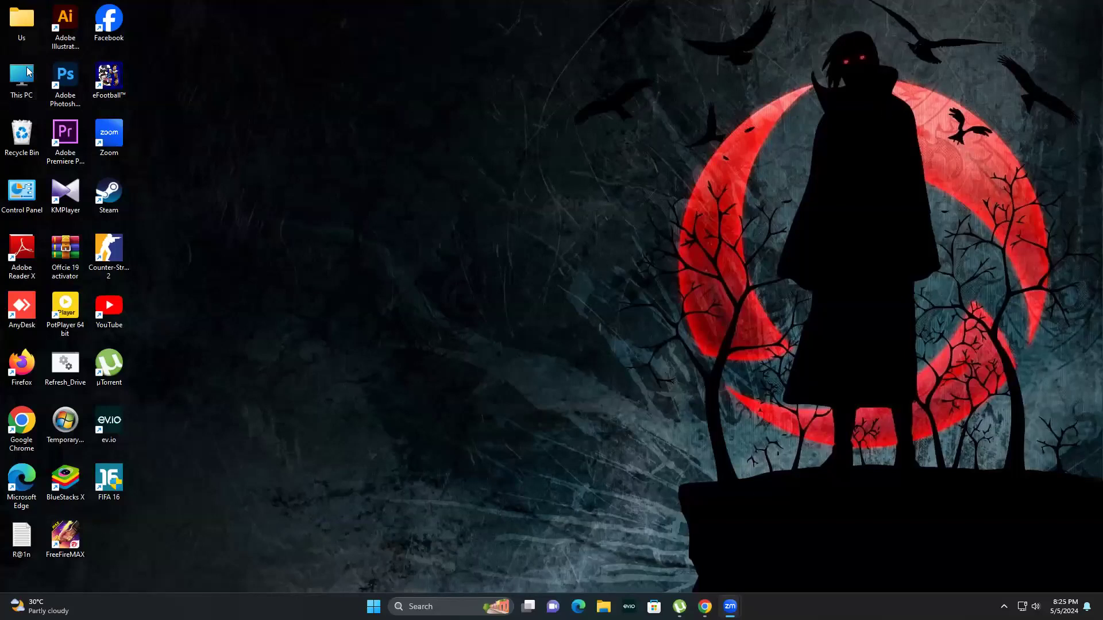
double_click(25, 87)
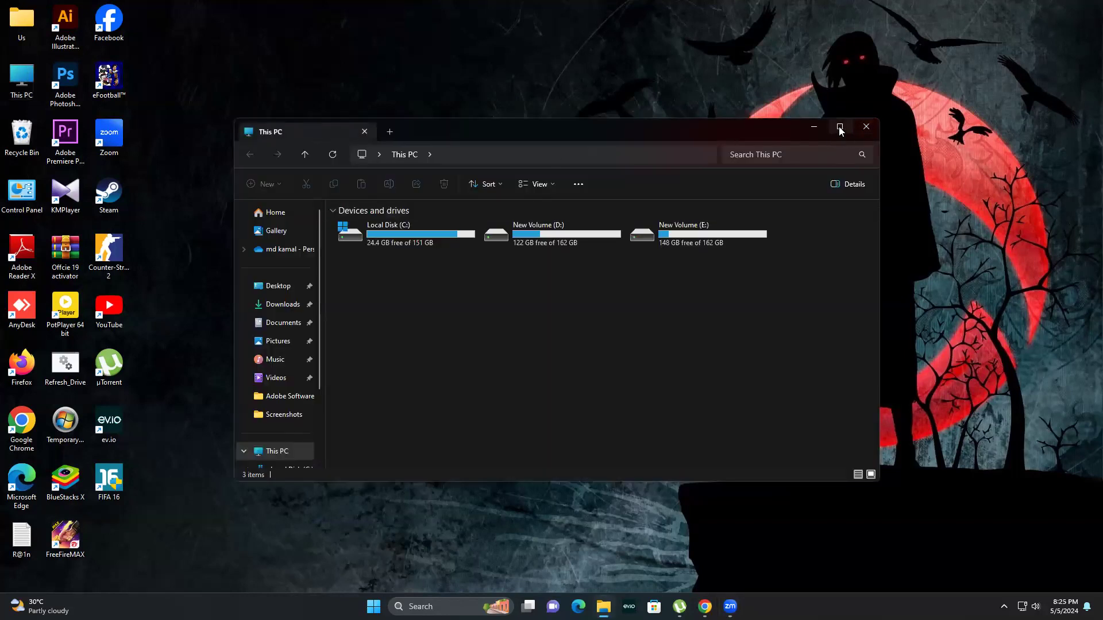
click(840, 128)
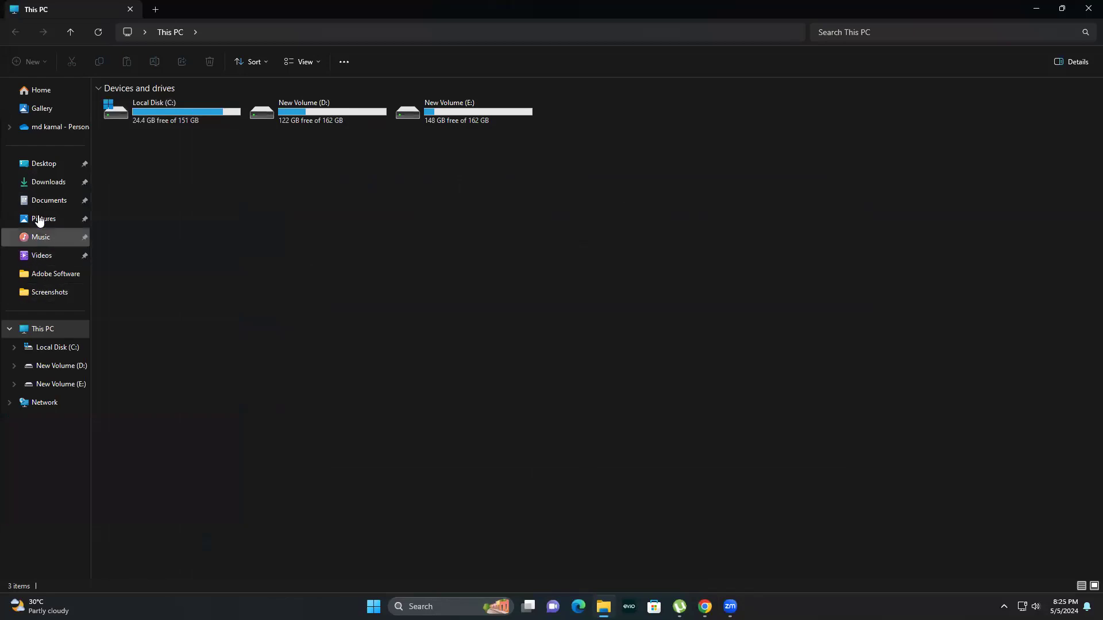
click(49, 183)
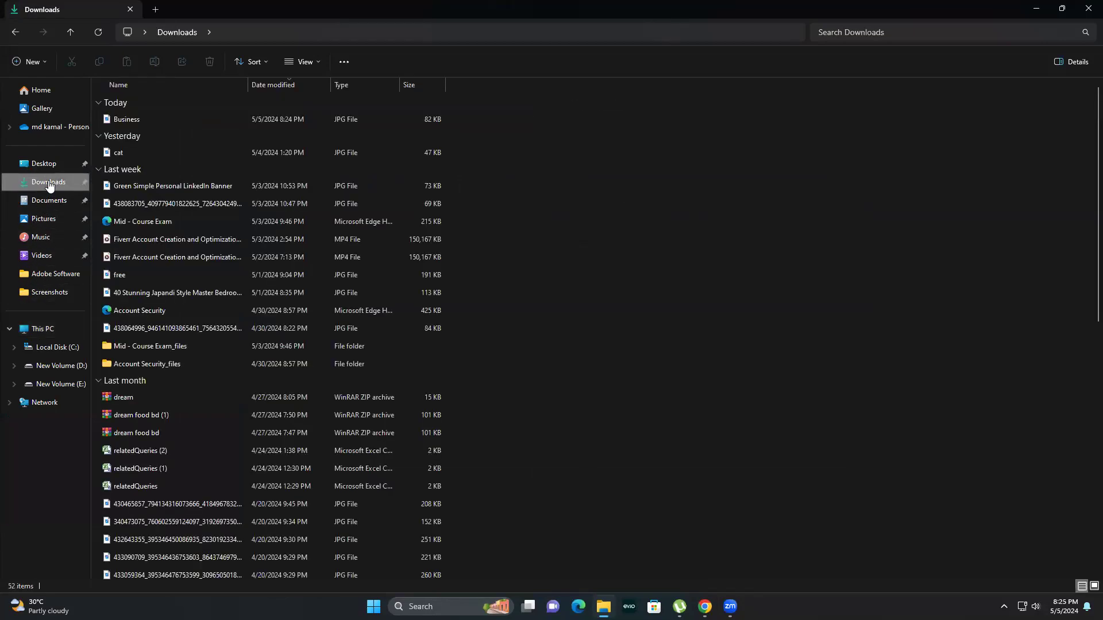
click(143, 117)
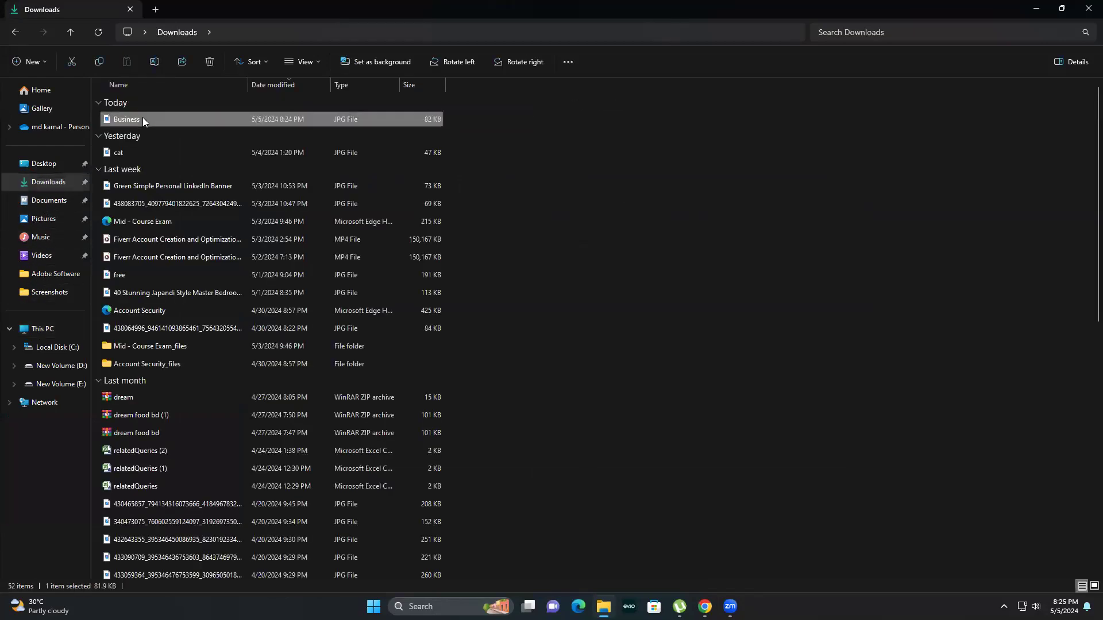
double_click(152, 120)
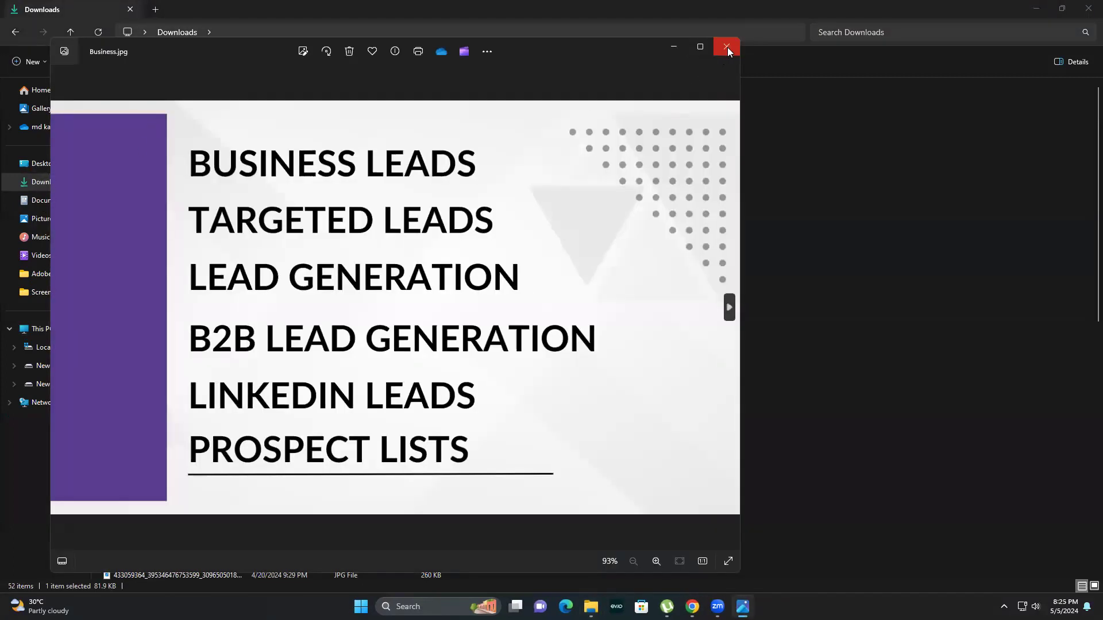
click(726, 47)
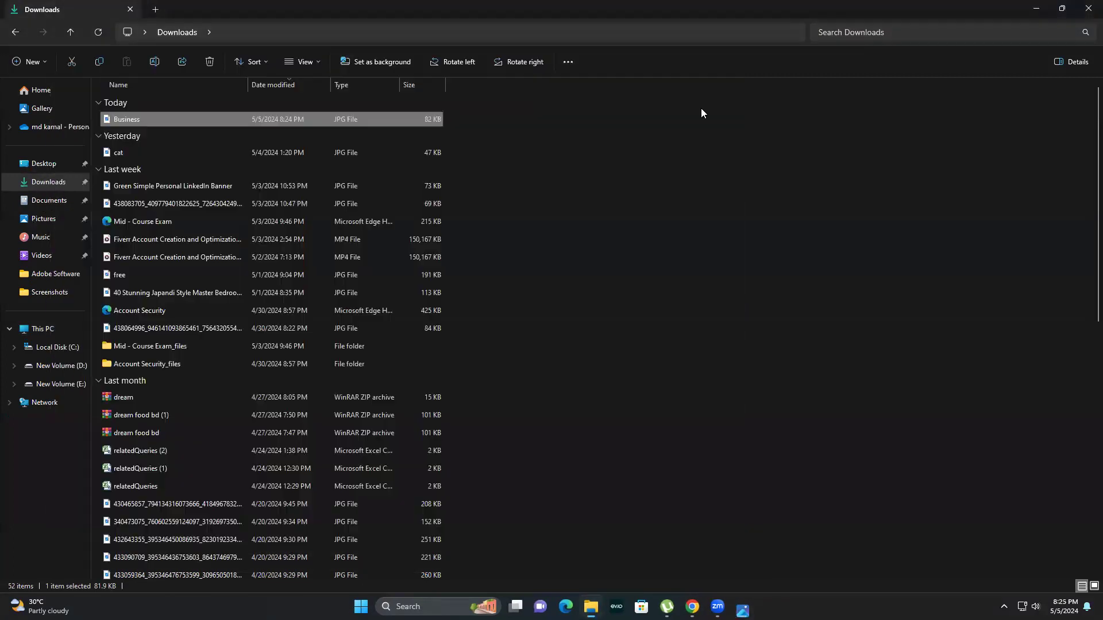
Open the file properties of the Business JPG in the Downloads folder.
right_click(206, 117)
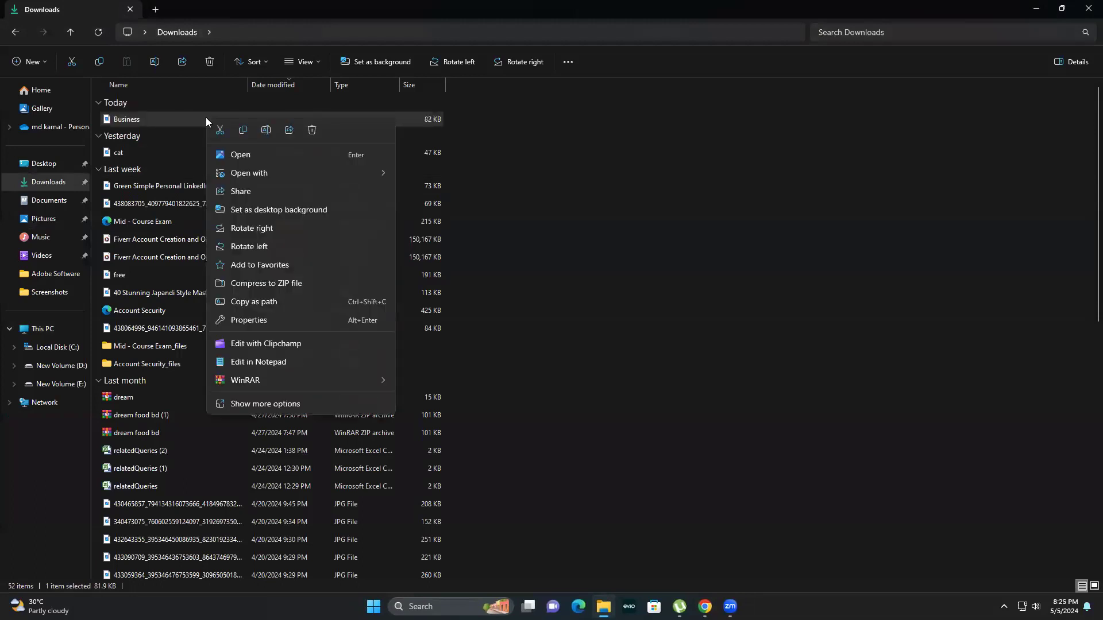
click(660, 168)
click(660, 169)
click(288, 119)
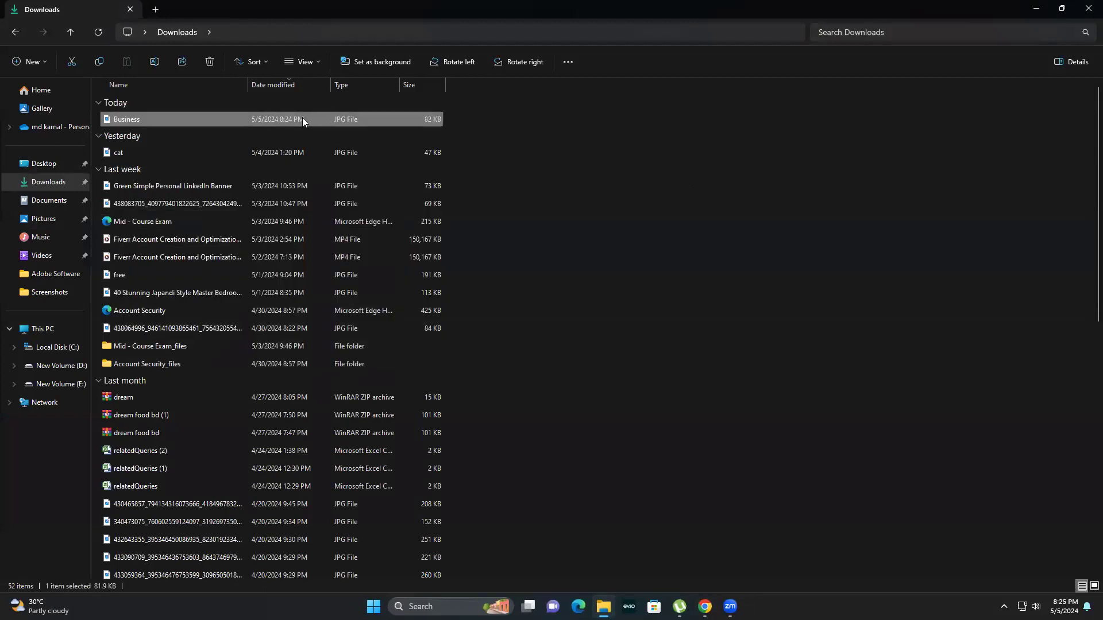
right_click(304, 117)
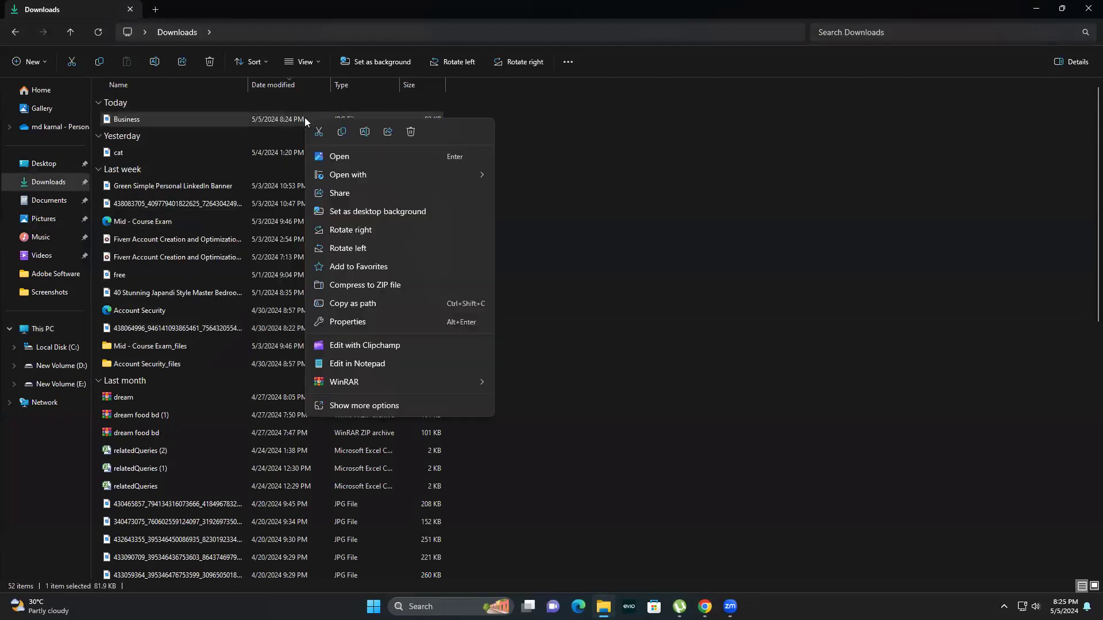
click(358, 404)
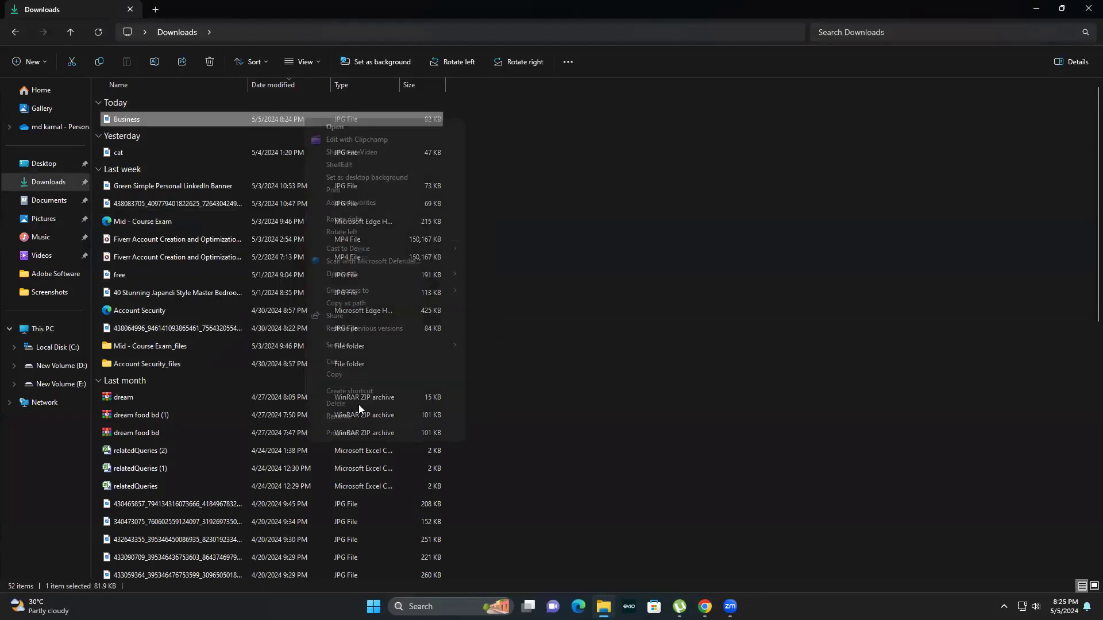
click(341, 434)
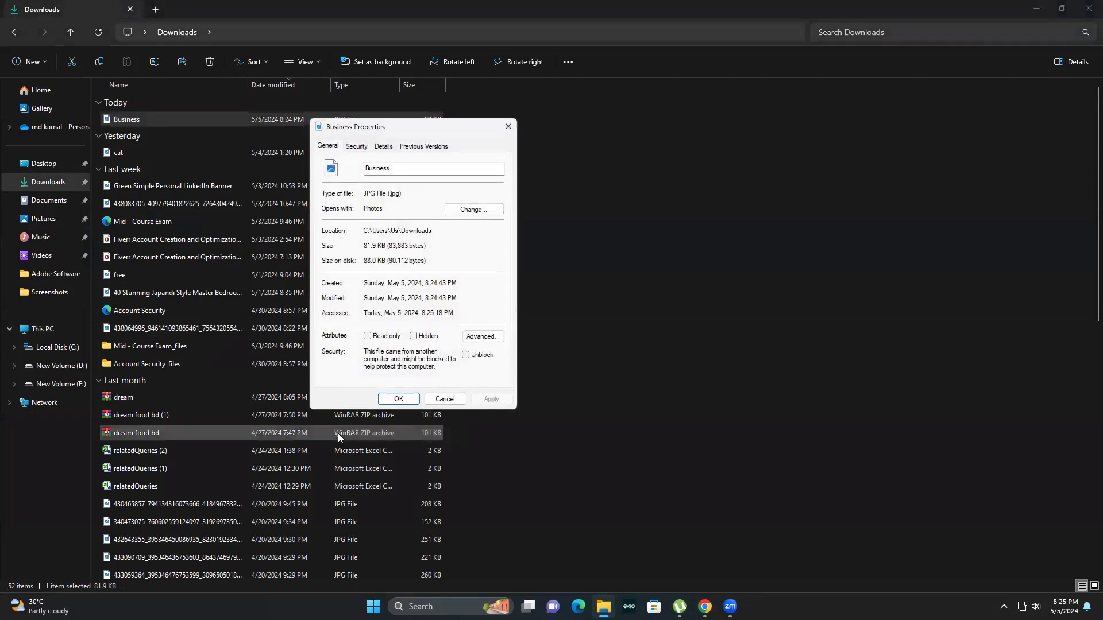
Replace the title in the Business JPG's detailed properties with "I will".
click(383, 146)
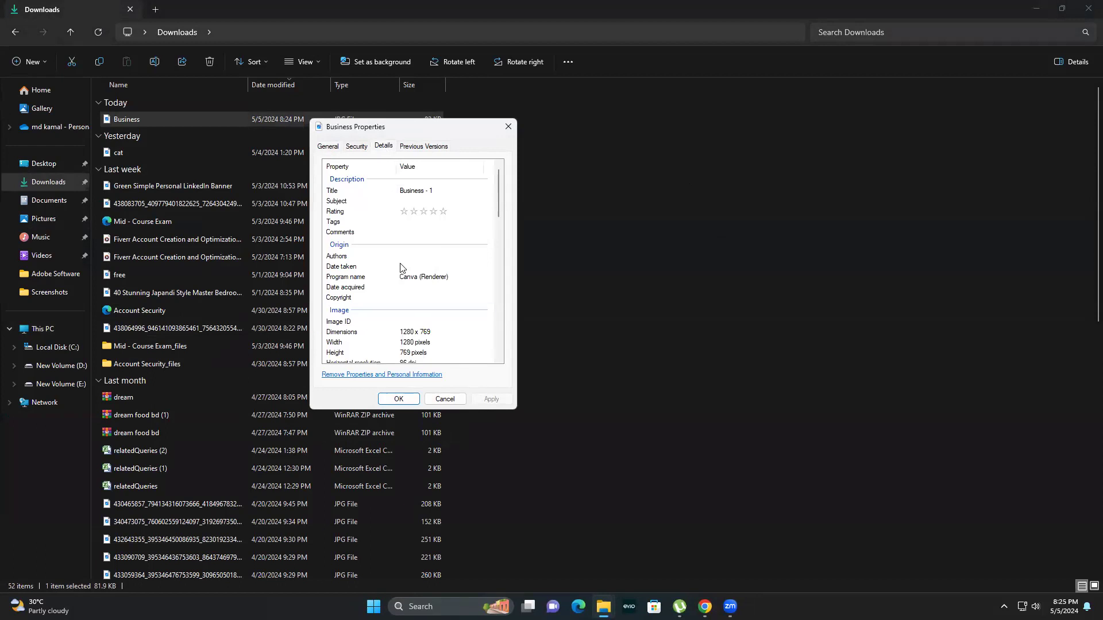
click(408, 191)
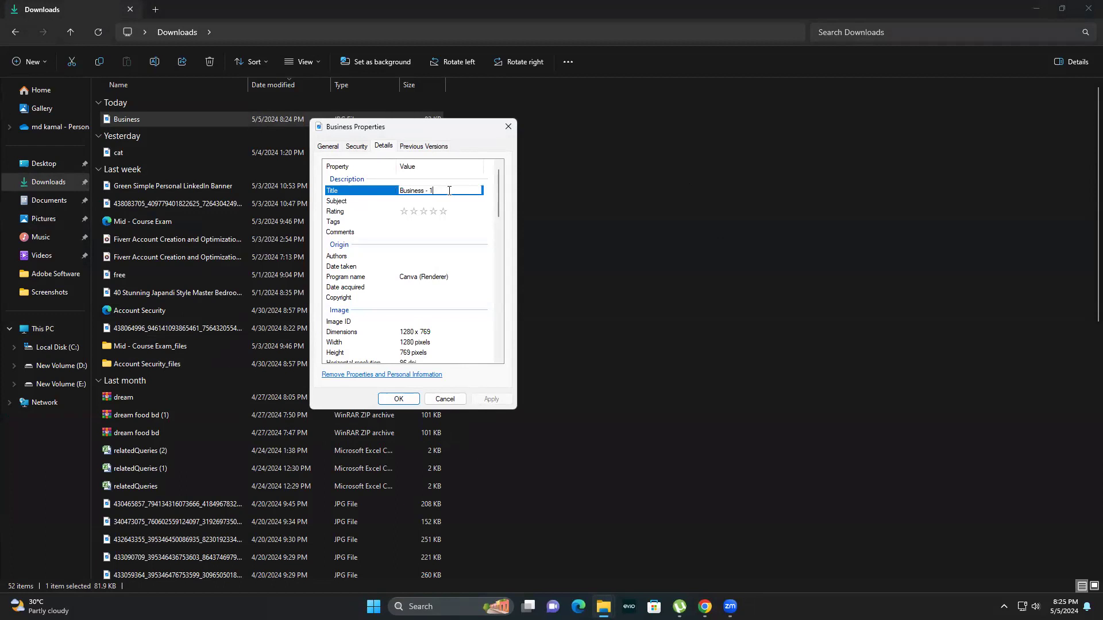
key(BackSpace)
key(BackSpace)
key(BackSpace)
key(BackSpace)
key(BackSpace)
key(BackSpace)
key(BackSpace)
key(BackSpace)
key(BackSpace)
key(BackSpace)
key(BackSpace)
key(BackSpace)
Switch to Chrome and copy the gig title text after "I will" from the Fiverr gig's Overview.
click(705, 606)
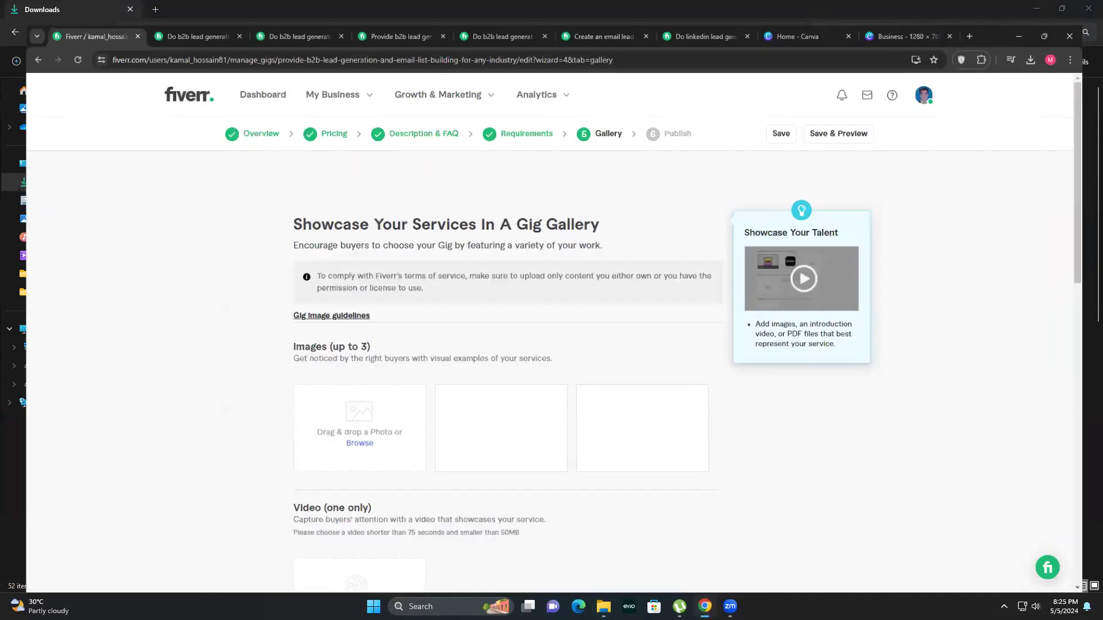
click(243, 117)
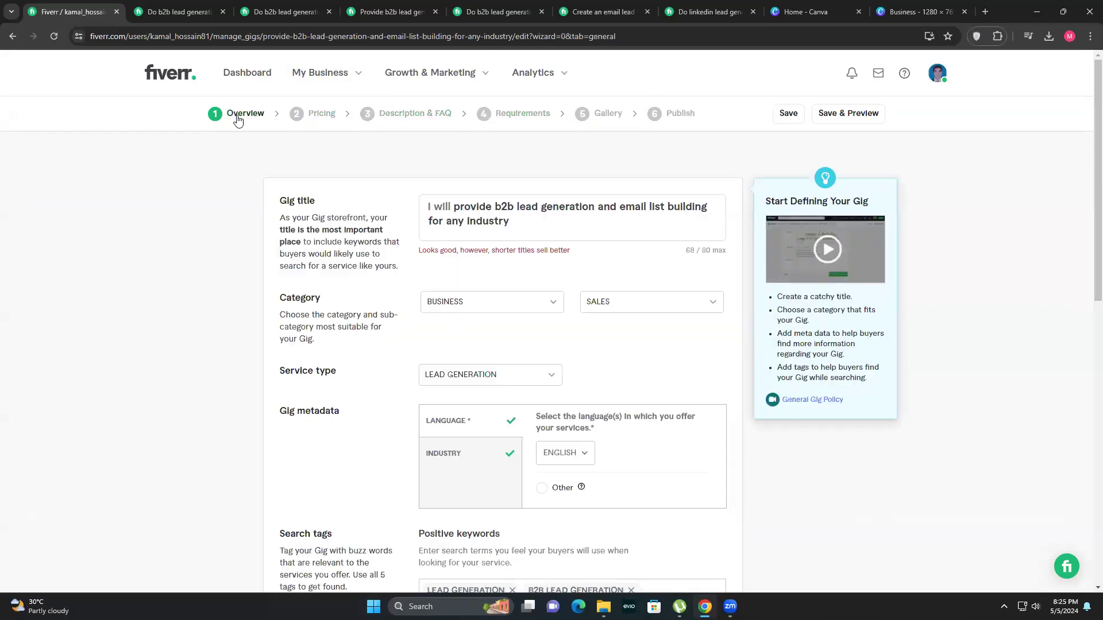
click(454, 208)
drag(454, 208, 515, 220)
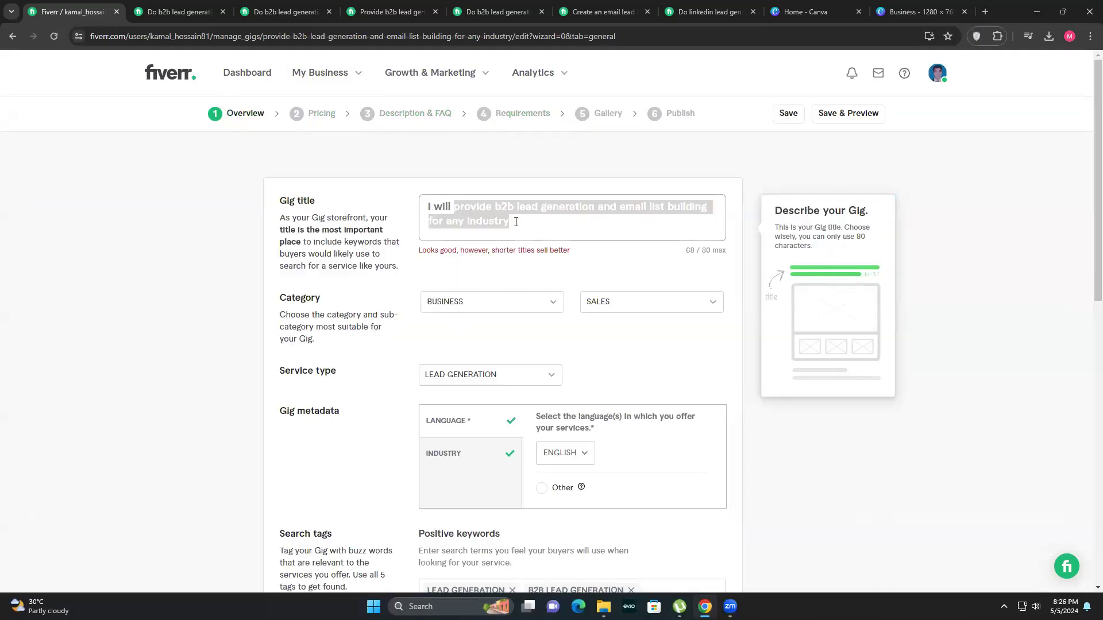
right_click(492, 219)
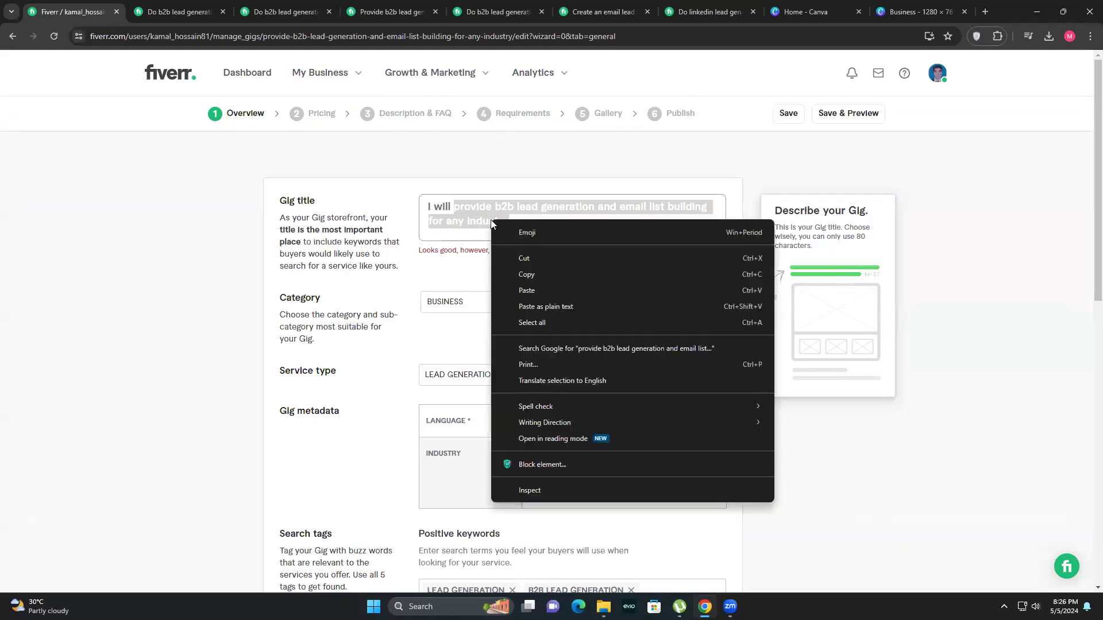
click(524, 276)
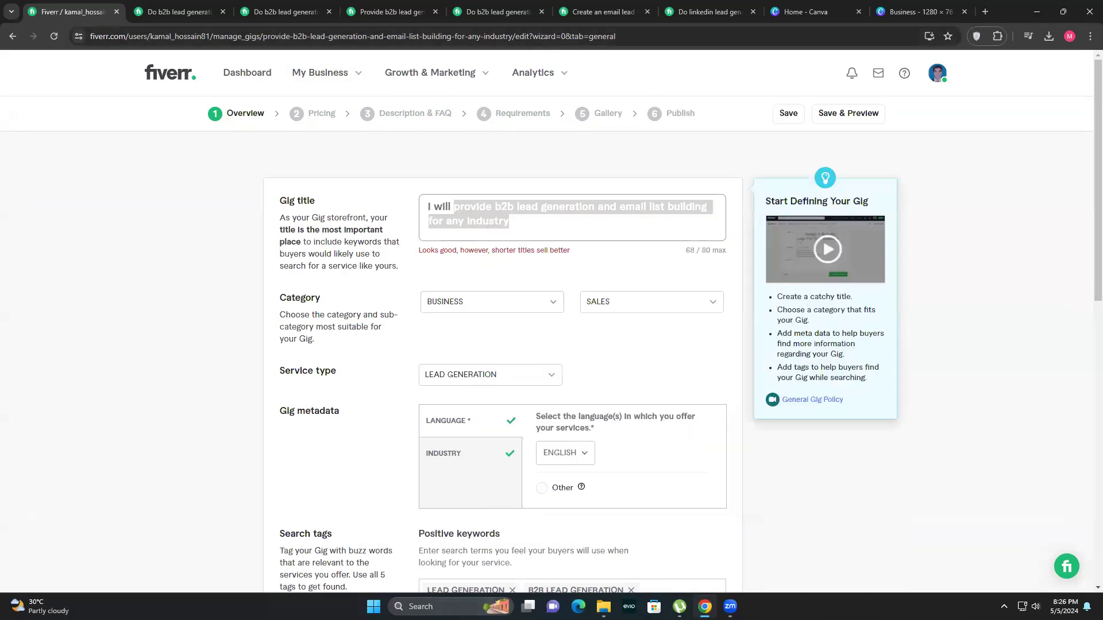
Return to File Explorer, append the copied gig title to the image's title property, apply the change and close the properties.
click(1063, 11)
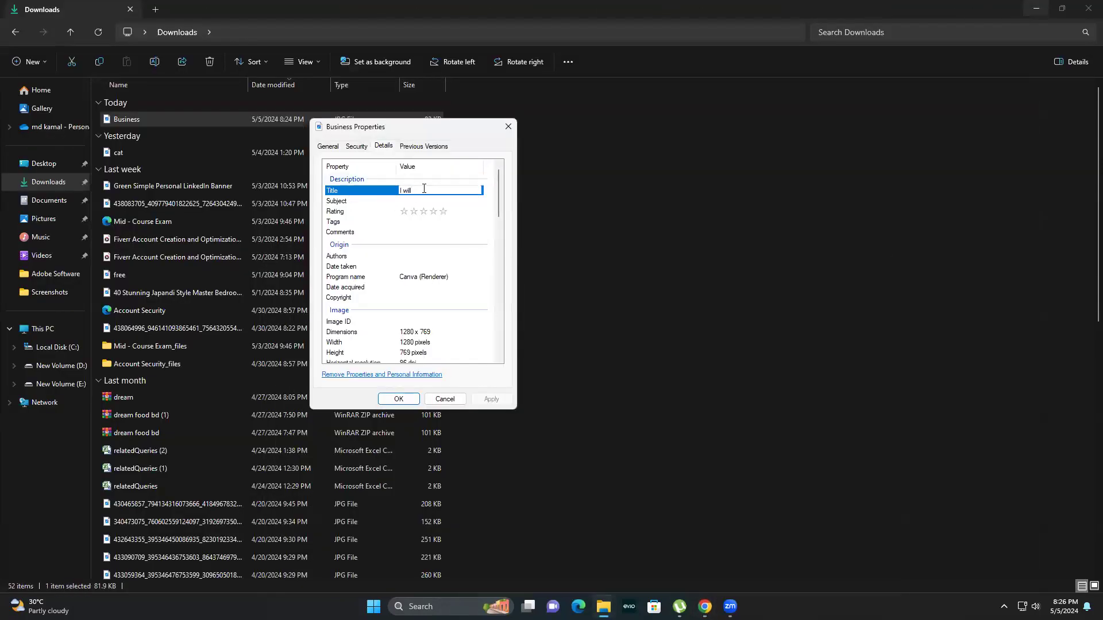
key(ctrl+v)
key(Return)
click(490, 399)
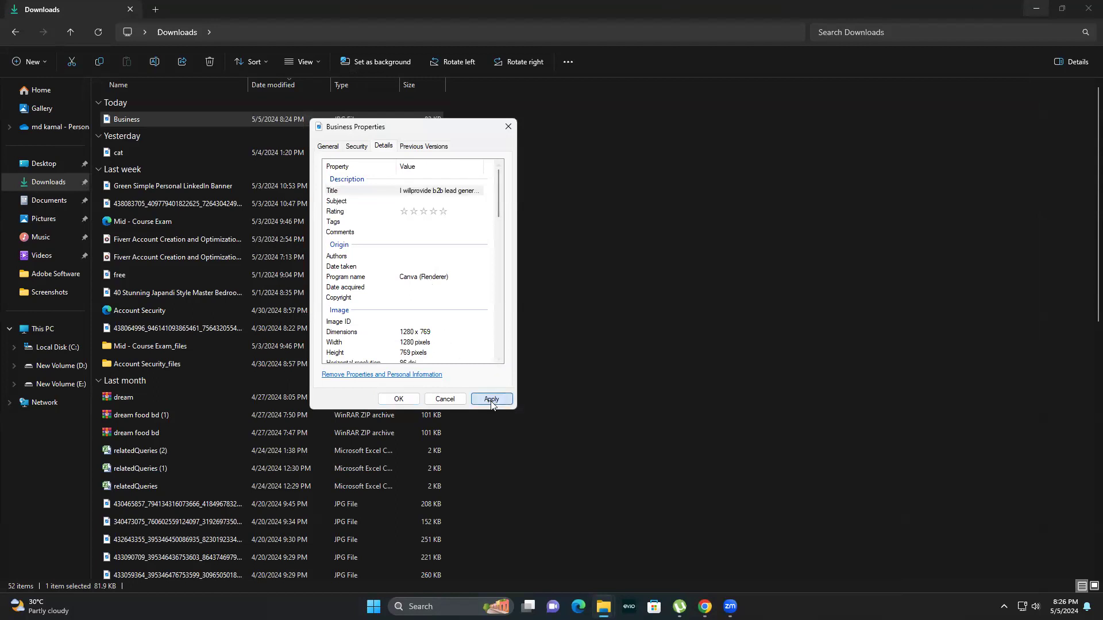
click(399, 399)
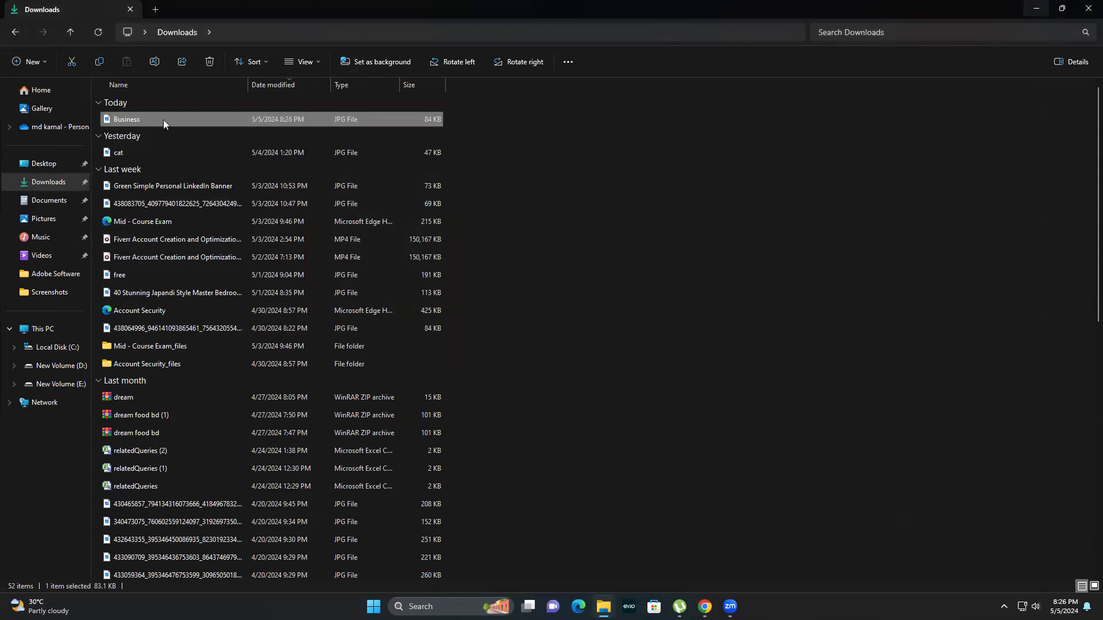
Reopen the Business image's detailed properties, set its rating to five stars, apply the change and close the properties.
mouse_move(164, 121)
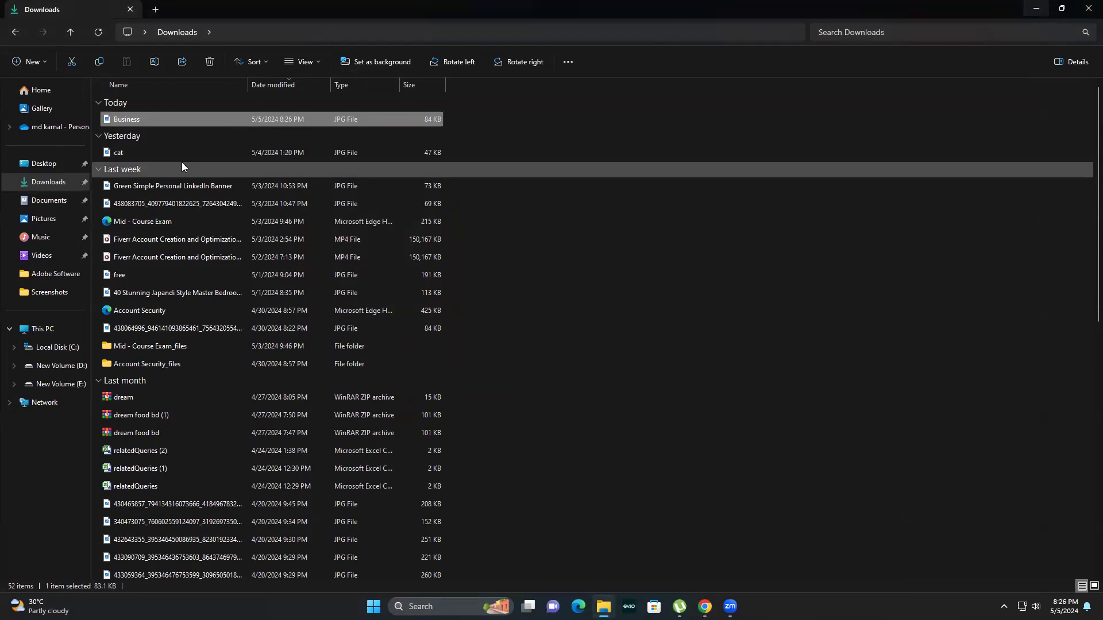
right_click(188, 116)
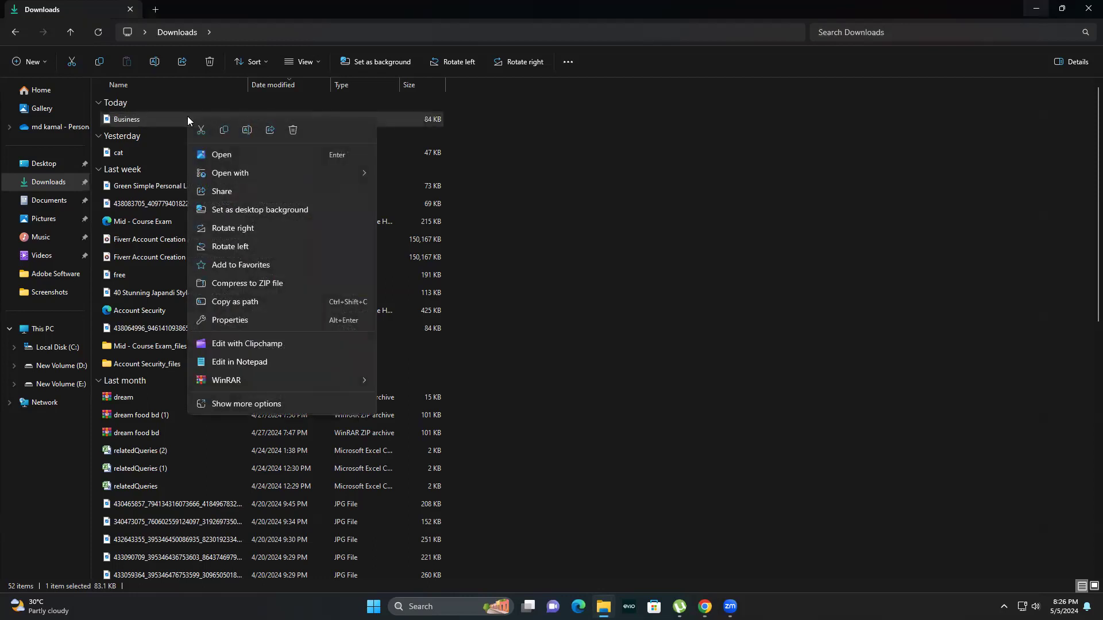
click(240, 407)
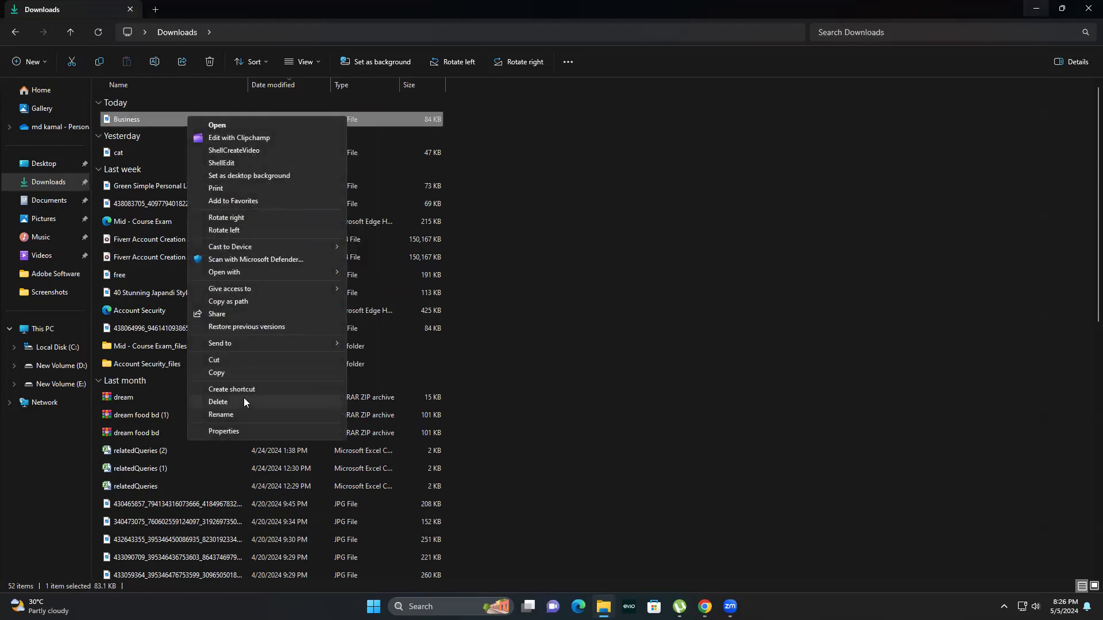
click(216, 431)
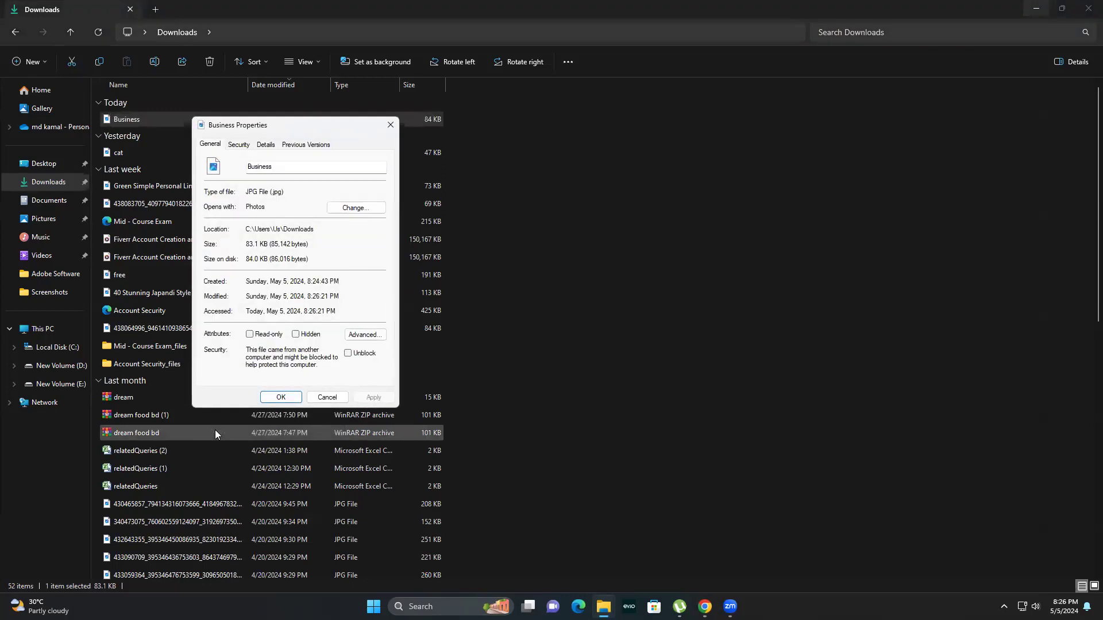
click(264, 144)
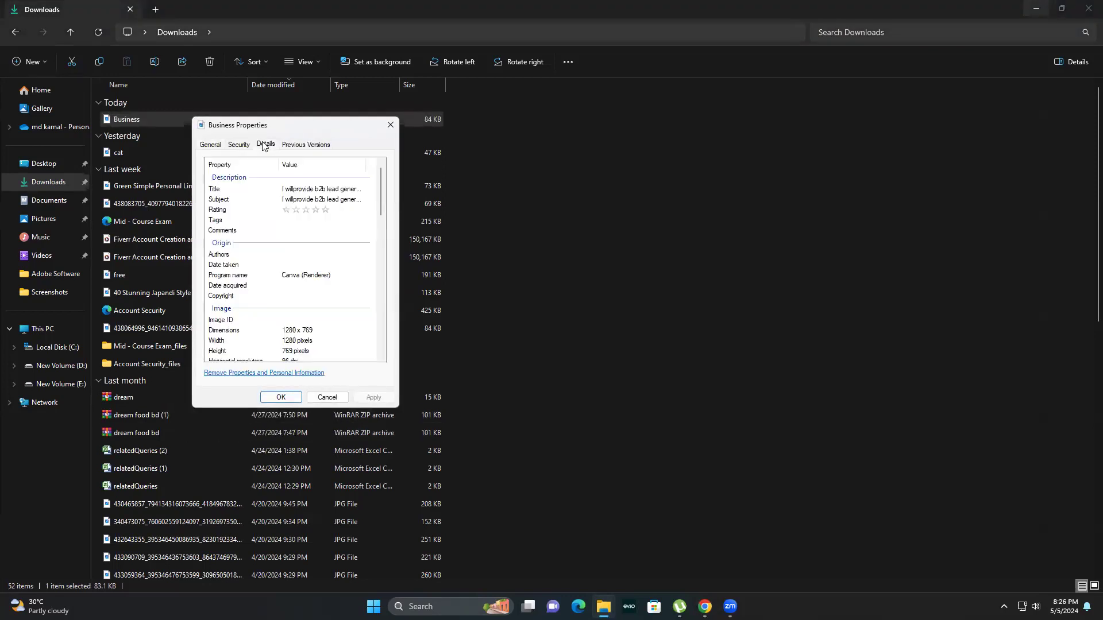
click(307, 189)
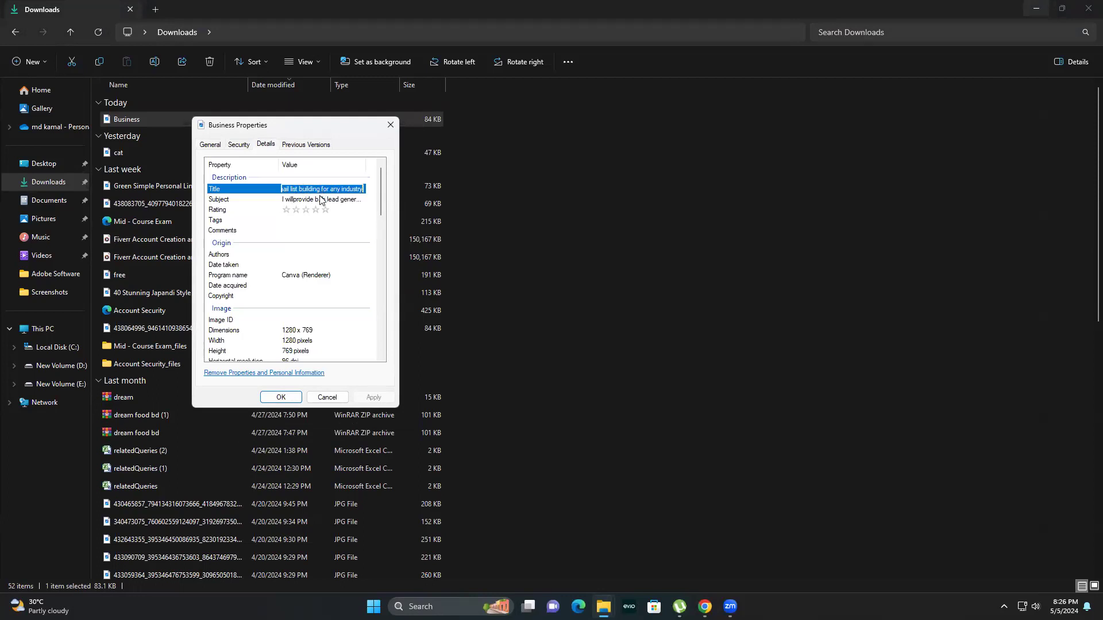
click(319, 199)
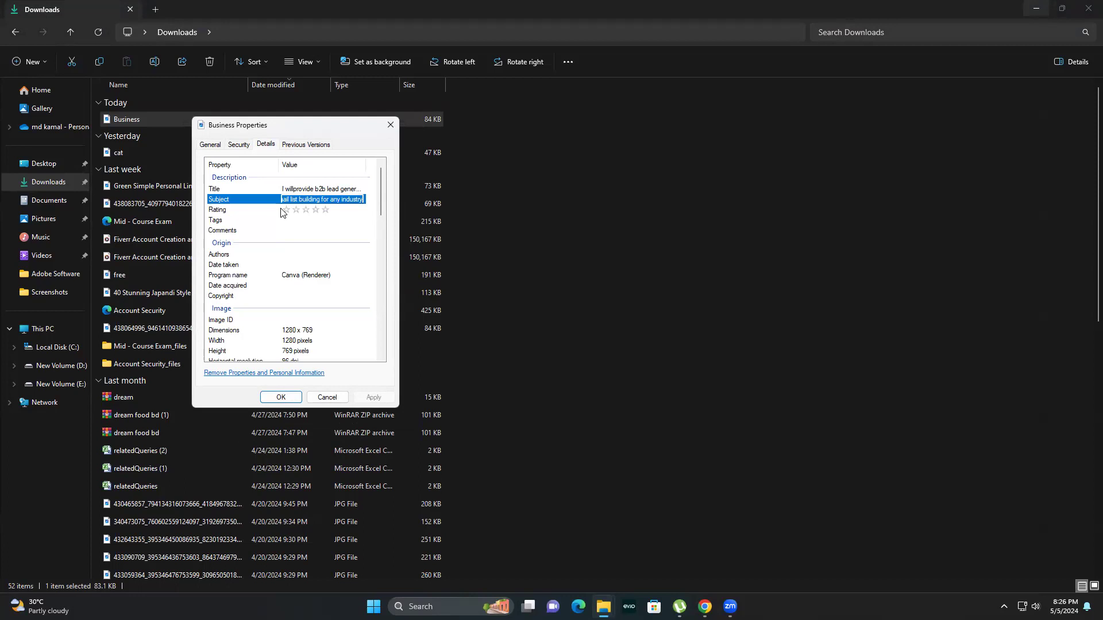
click(325, 209)
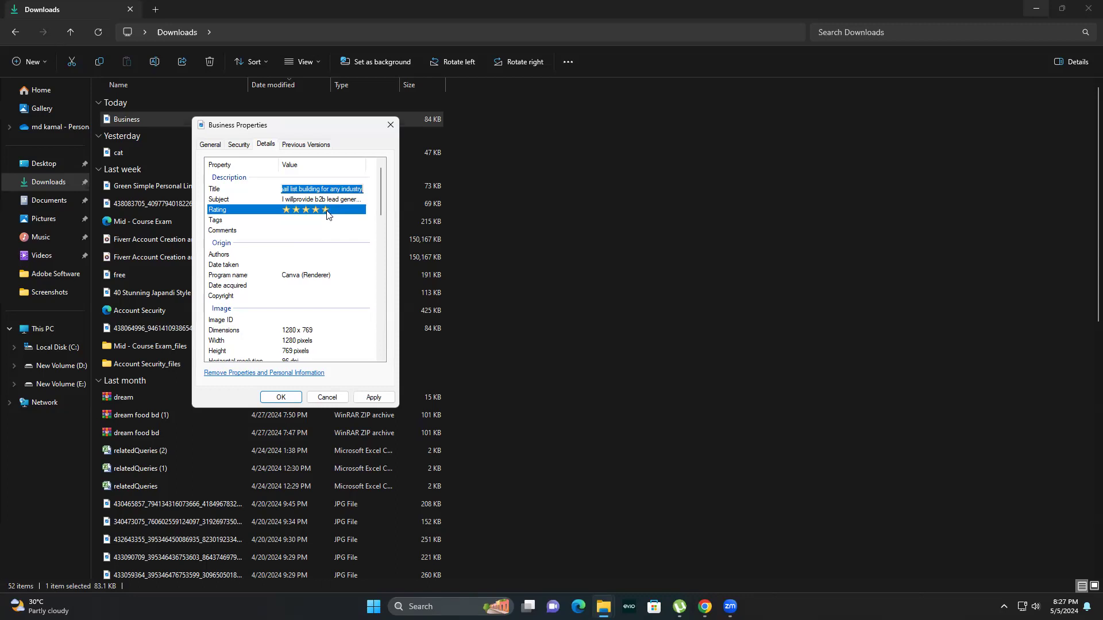
click(371, 398)
click(281, 397)
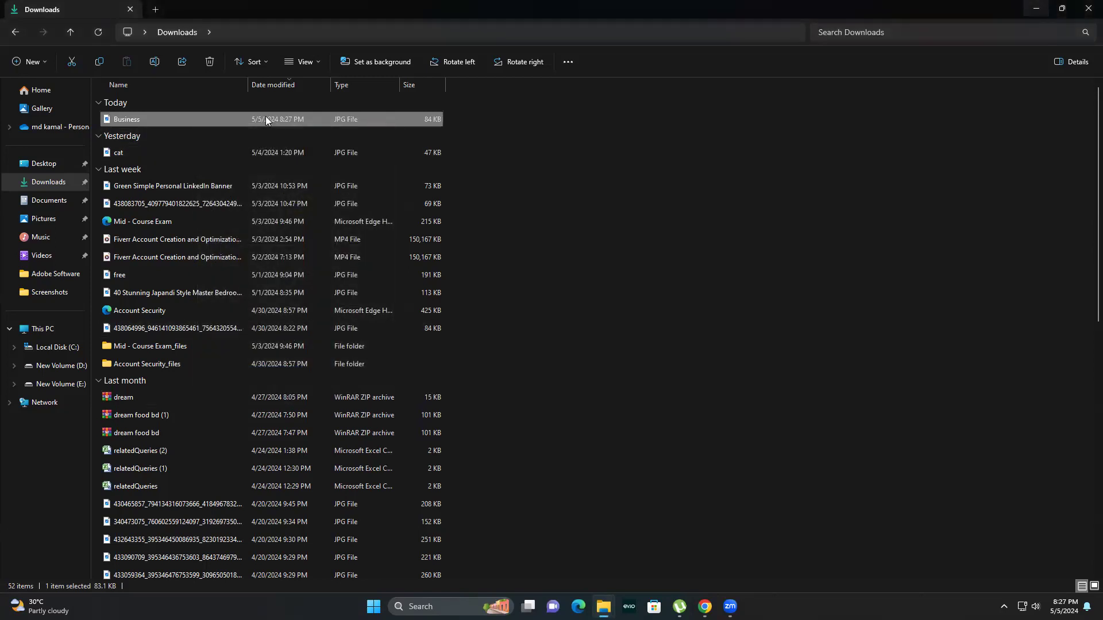
Reopen the Business image's detailed properties and add the tags "lead generation" and "b2b lead generation".
right_click(266, 118)
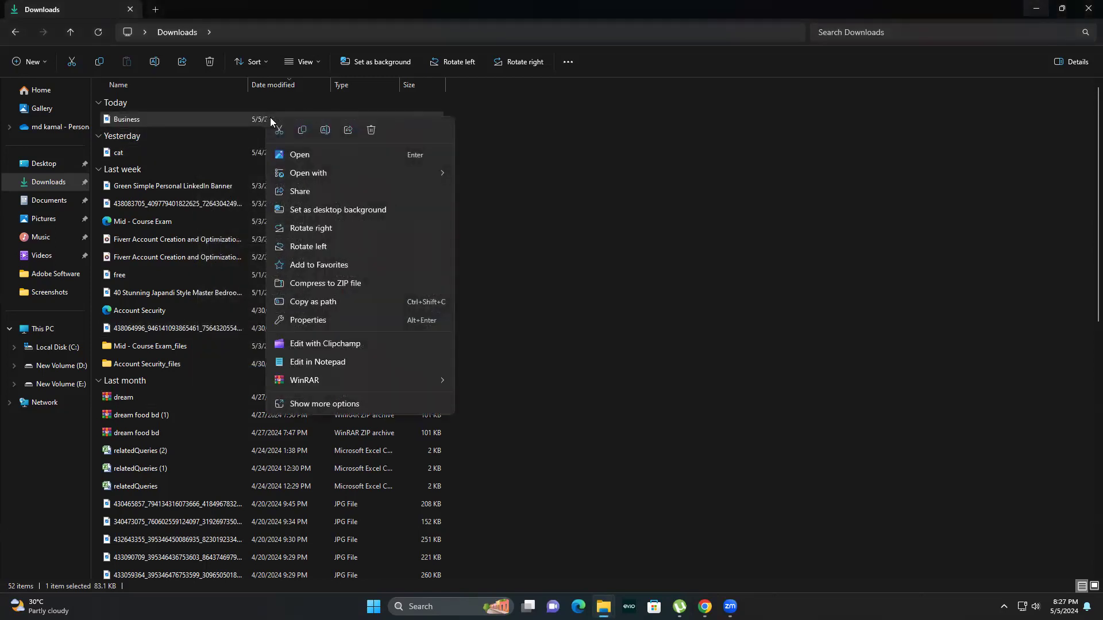
click(316, 406)
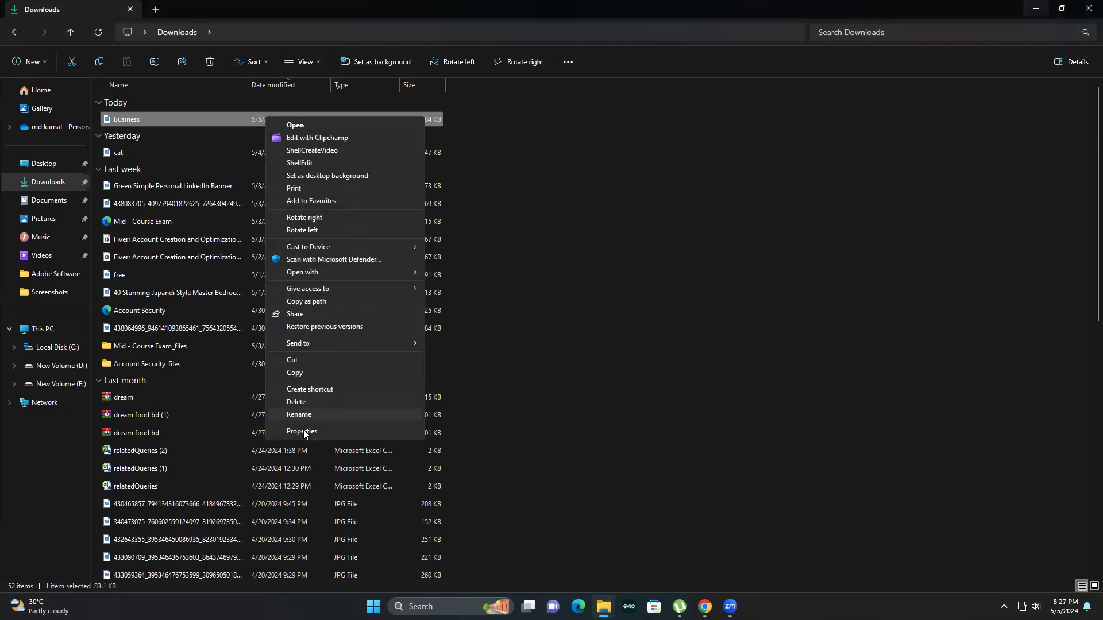
click(309, 431)
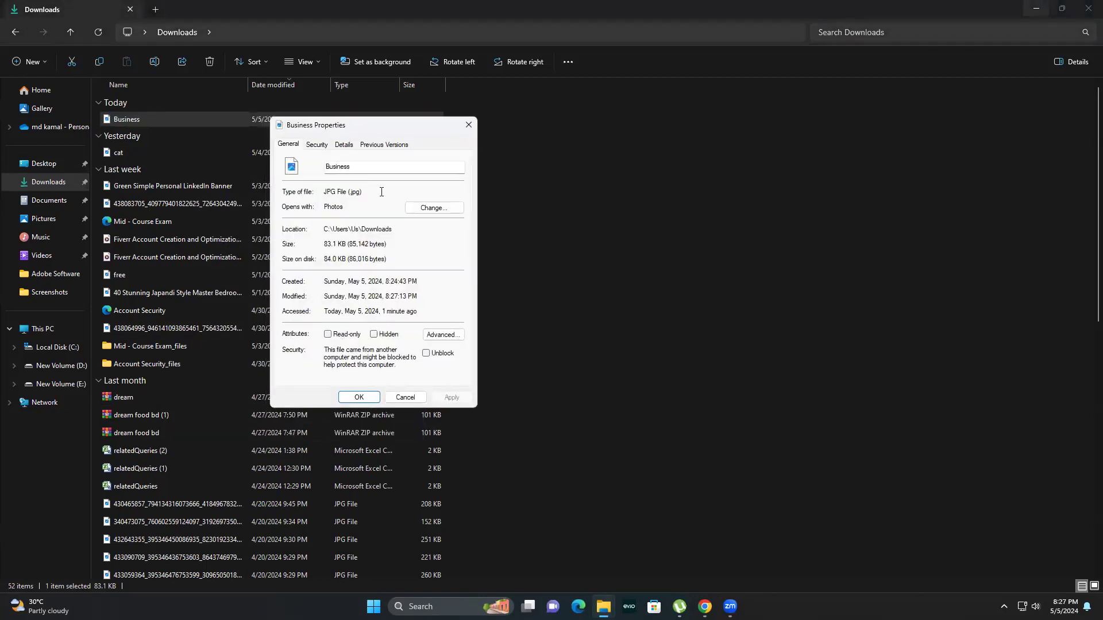
click(344, 148)
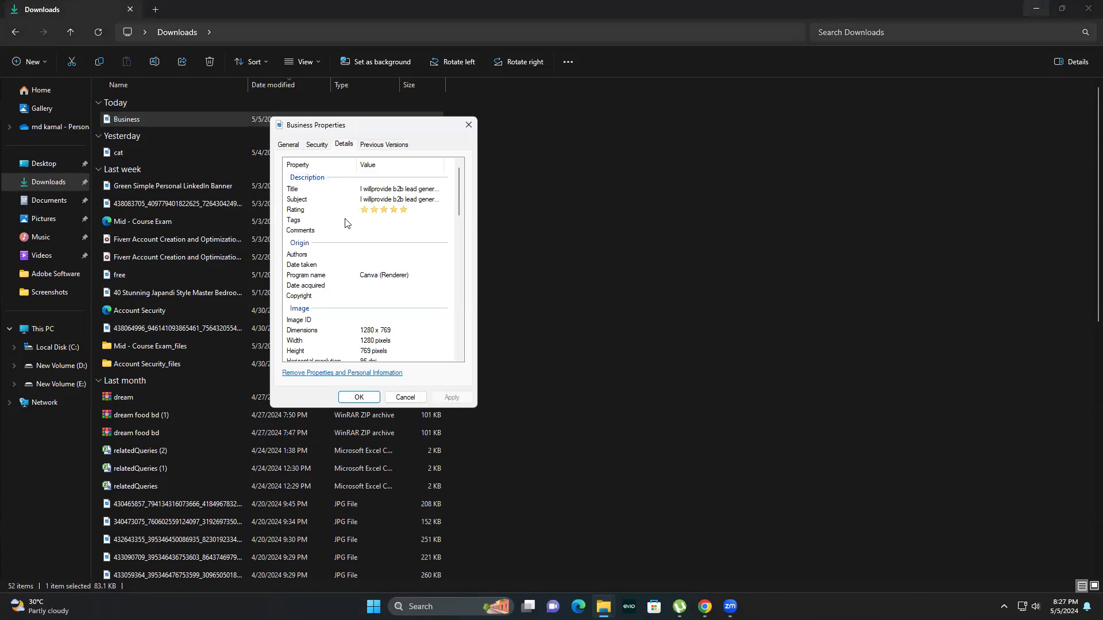
click(406, 220)
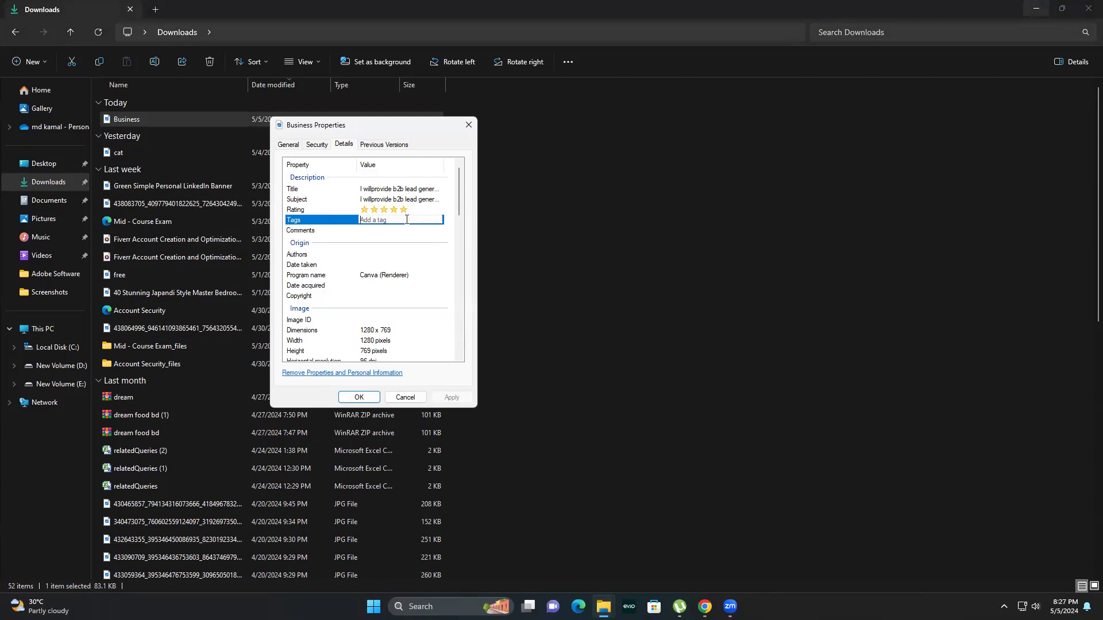
text(I)
text(e)
text(ad )
text(generation;)
key(Return)
click(406, 224)
text(b2b lead generation ;)
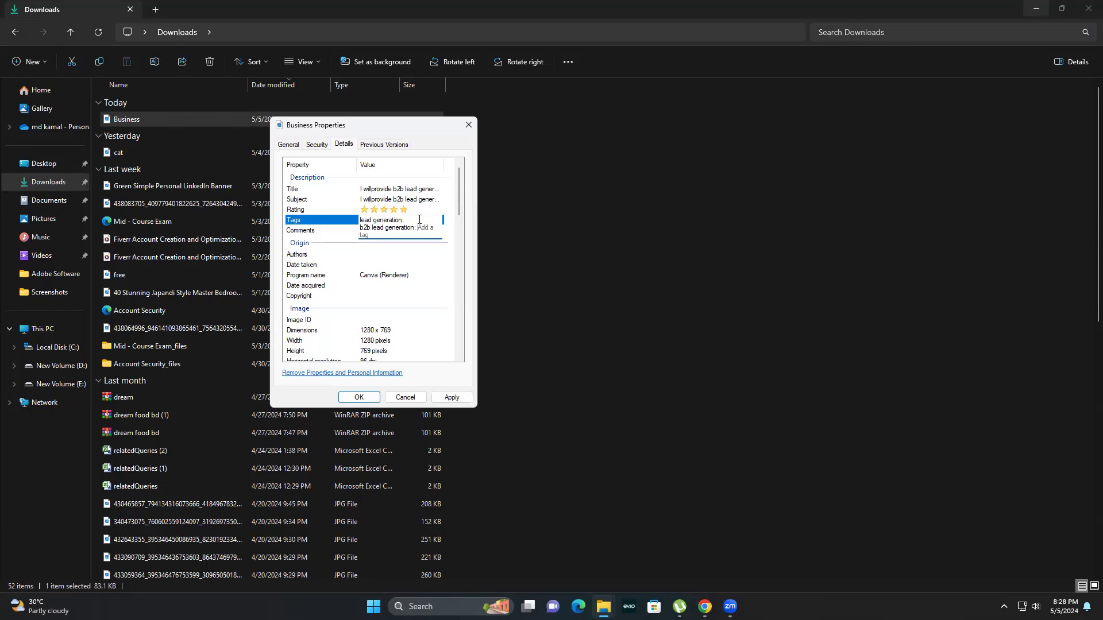
Add the tags "linkedin lead generation" and "targeted leads" to the image.
text(linkedin lead generation ;)
key(Return)
click(418, 222)
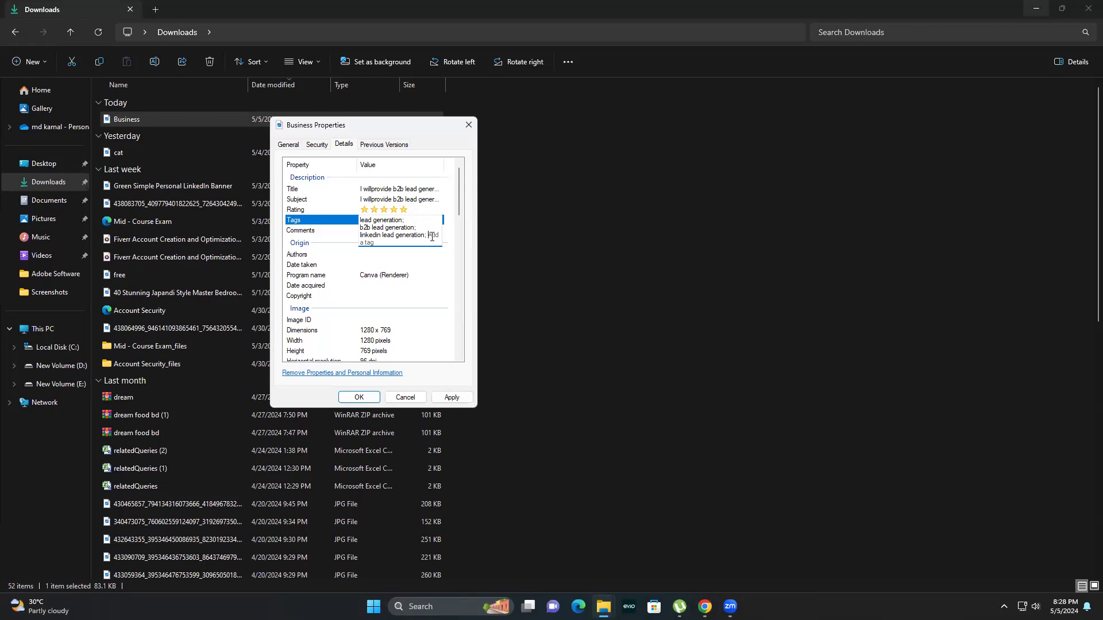
text(targeted leads;)
key(Return)
Copy all the image's tags into its comments property, then apply the changes and close the properties.
click(426, 219)
key(ctrl+a)
key(ctrl+c)
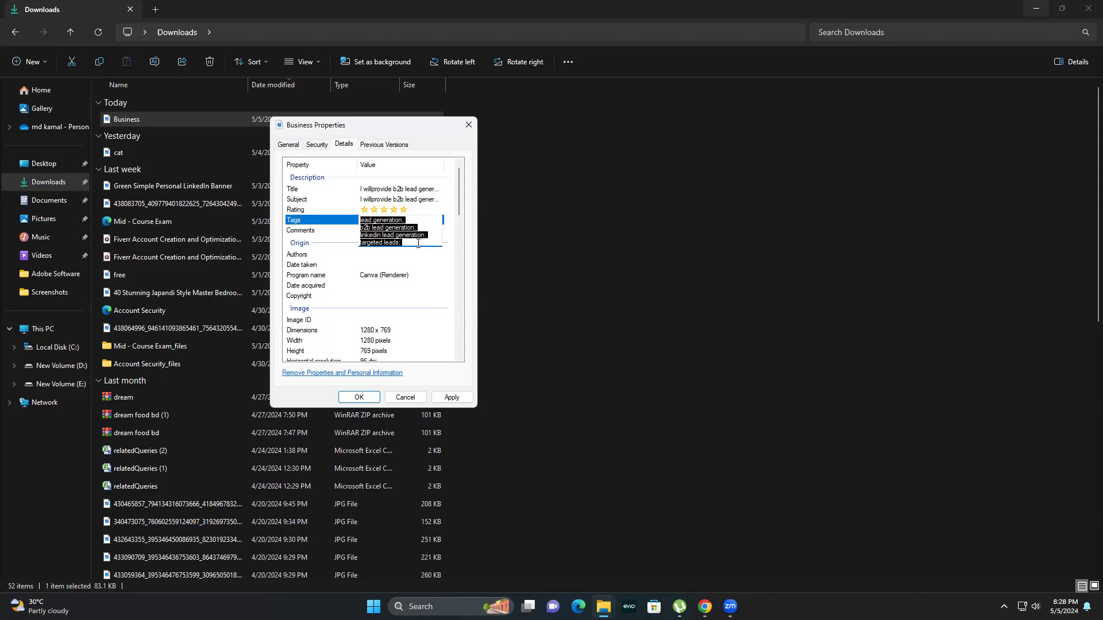
click(347, 231)
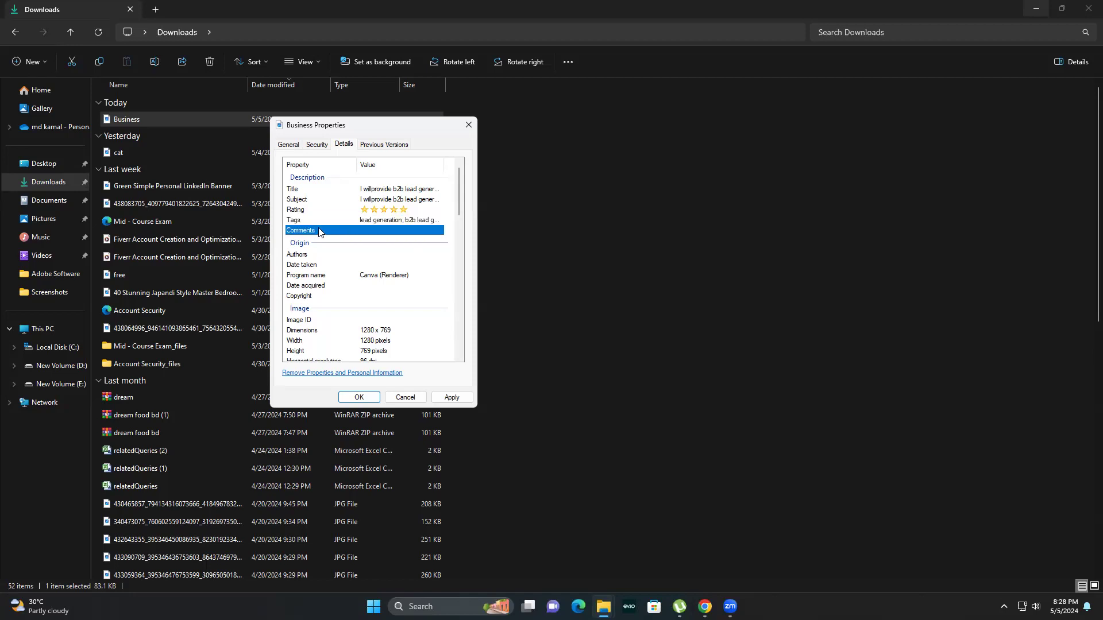
click(377, 230)
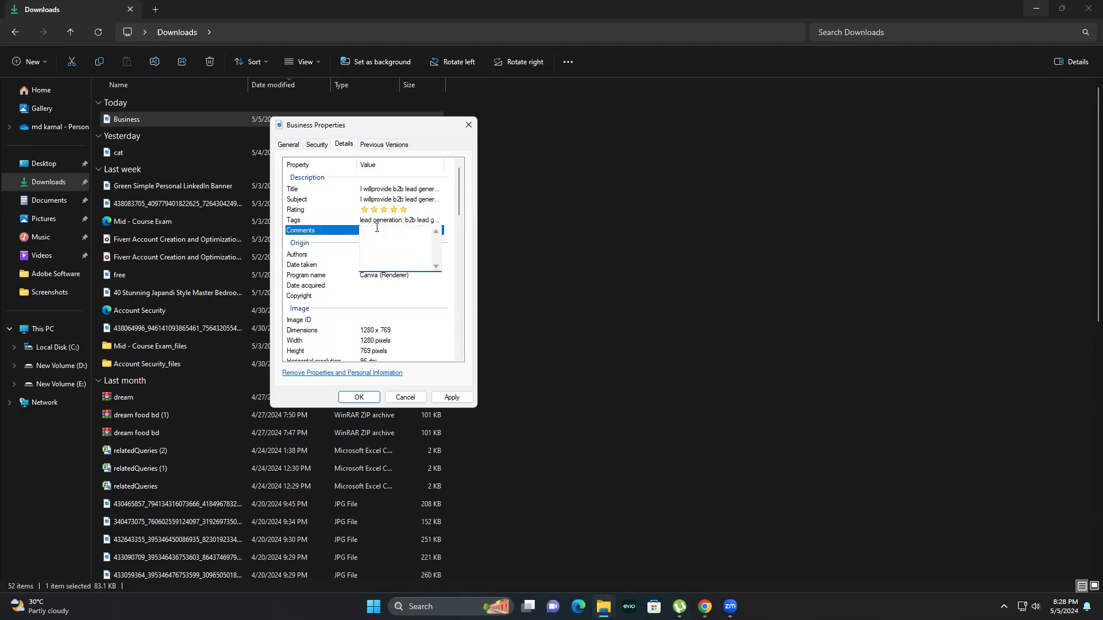
key(ctrl+v)
click(317, 231)
click(451, 397)
click(359, 399)
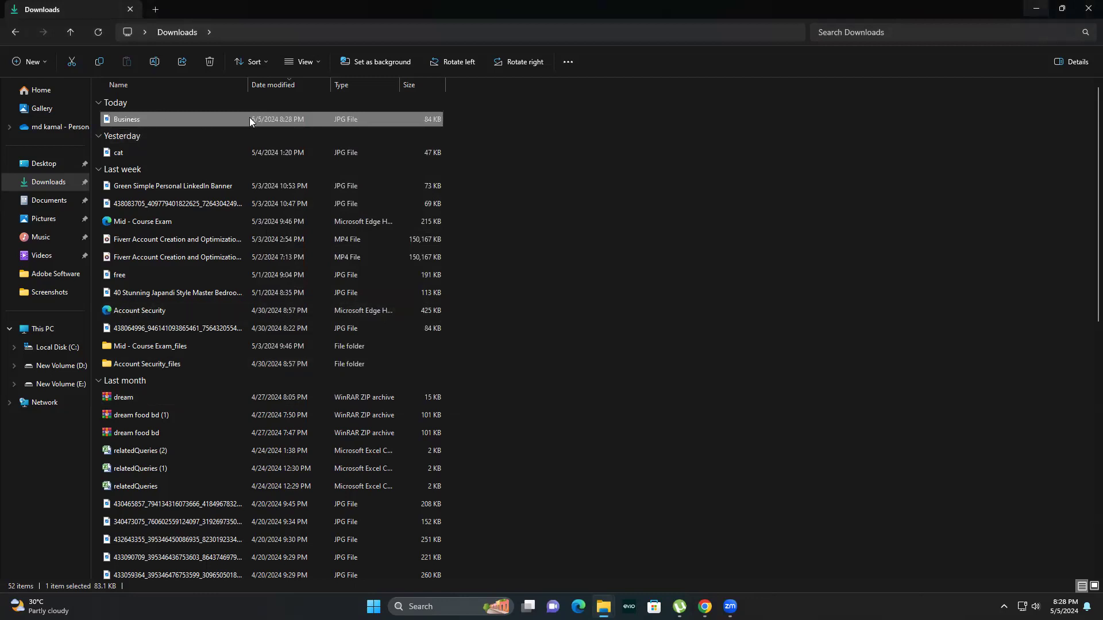
Reopen the Business image's detailed properties and copy the full text of its comments property.
right_click(320, 117)
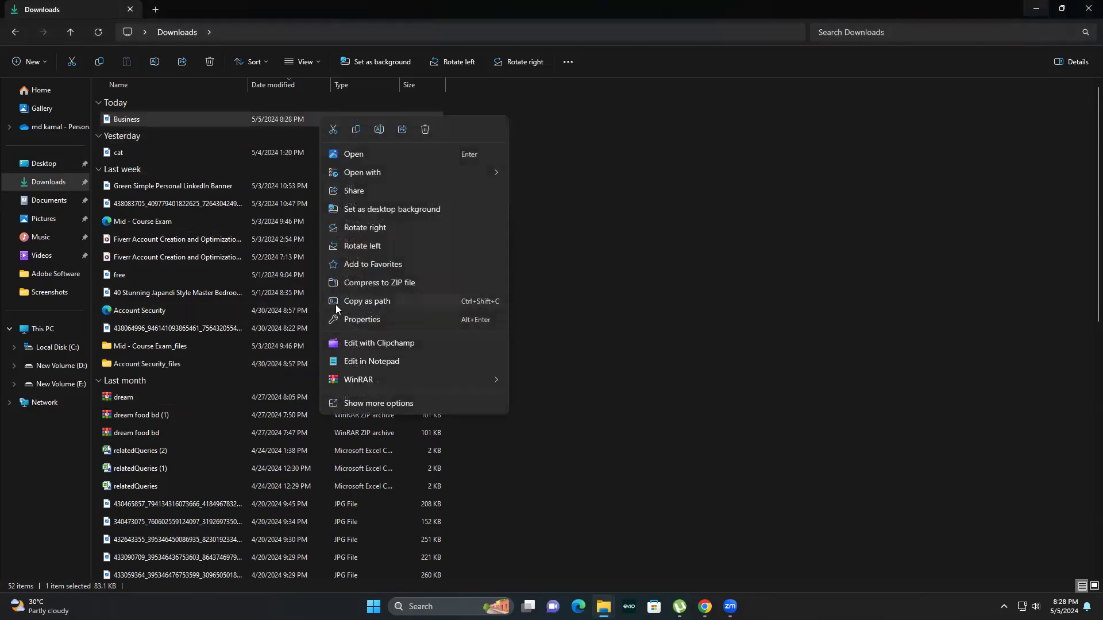
click(358, 402)
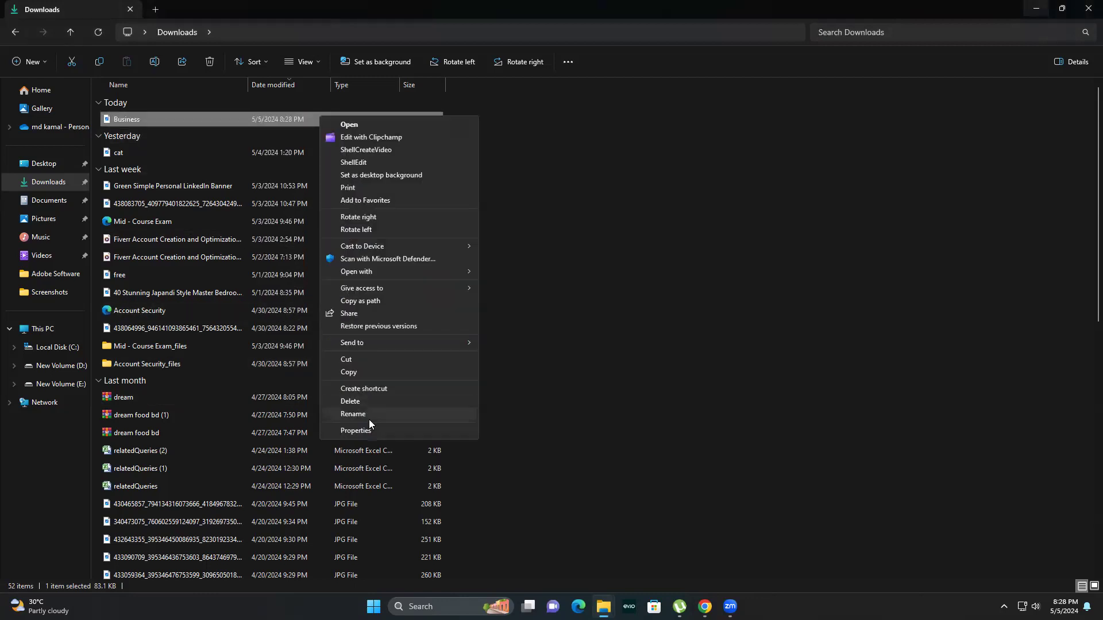
click(367, 430)
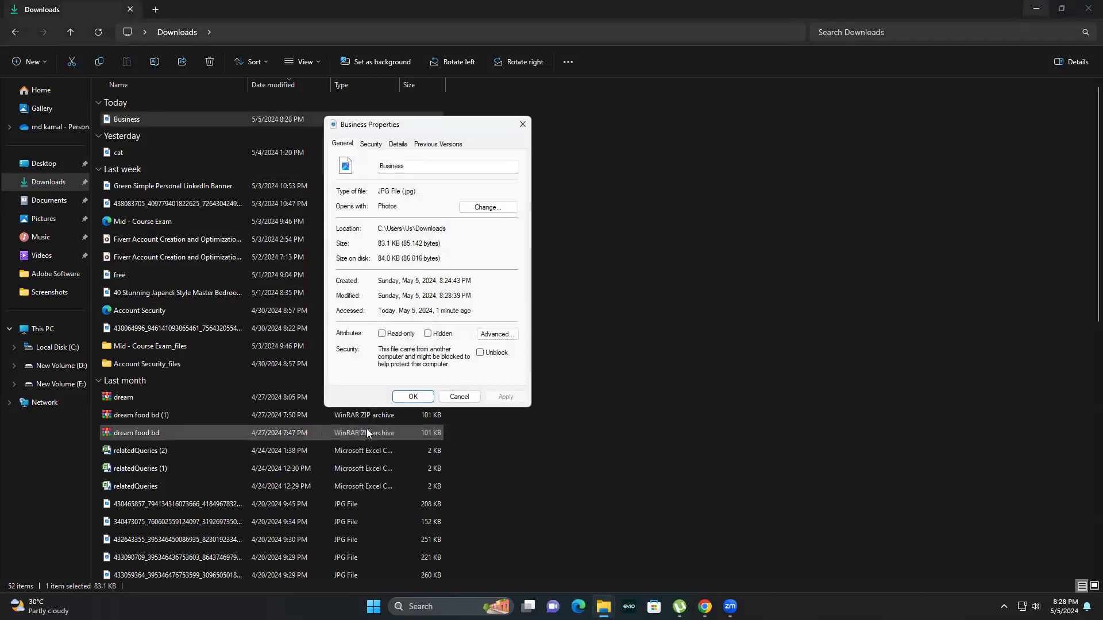
click(397, 145)
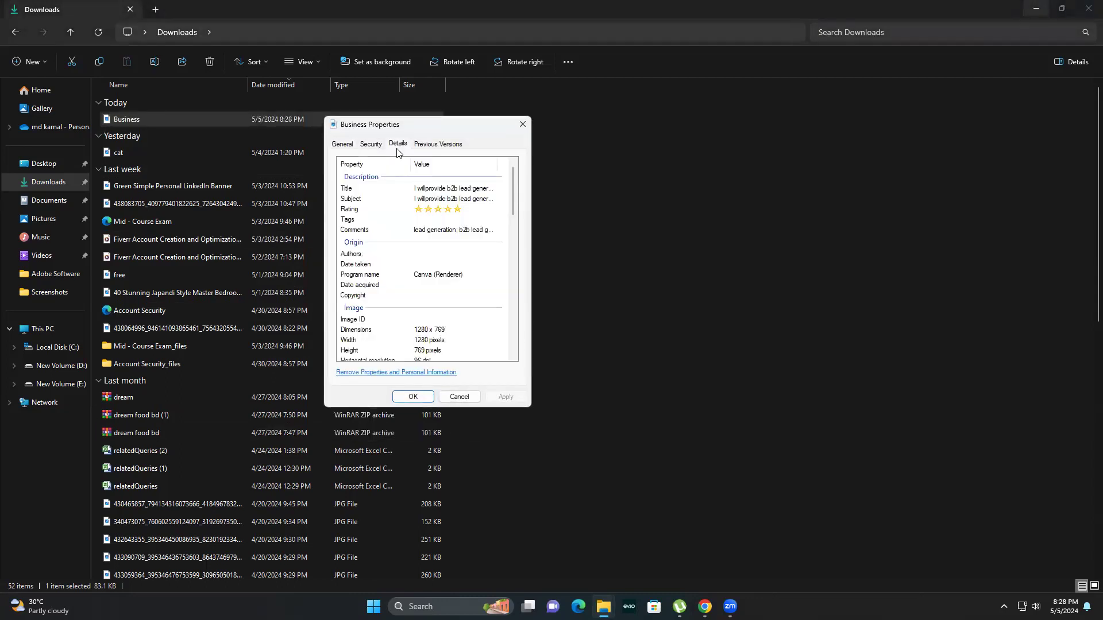
click(417, 230)
key(ctrl+c)
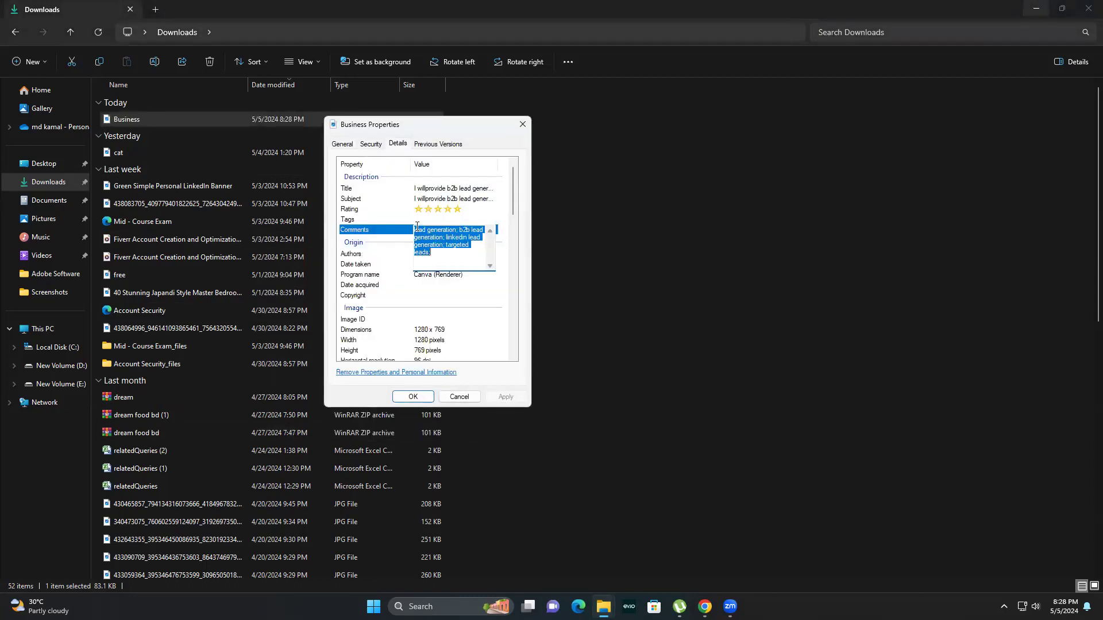
click(445, 240)
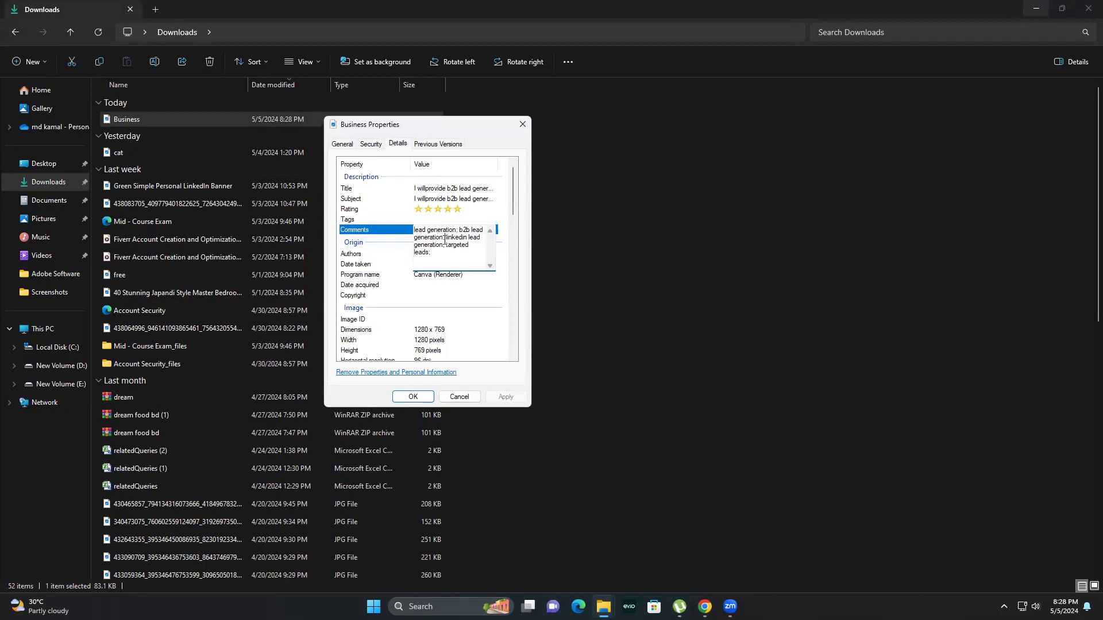
Paste the copied keyword list into the image's empty tags property, apply the change and close the properties.
click(390, 220)
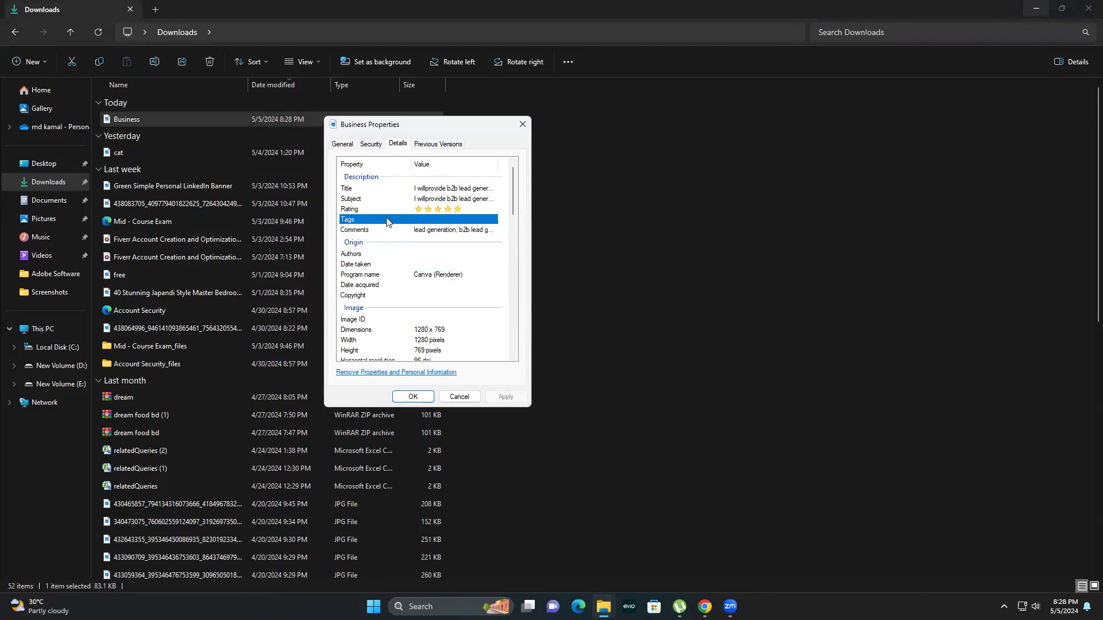
click(427, 218)
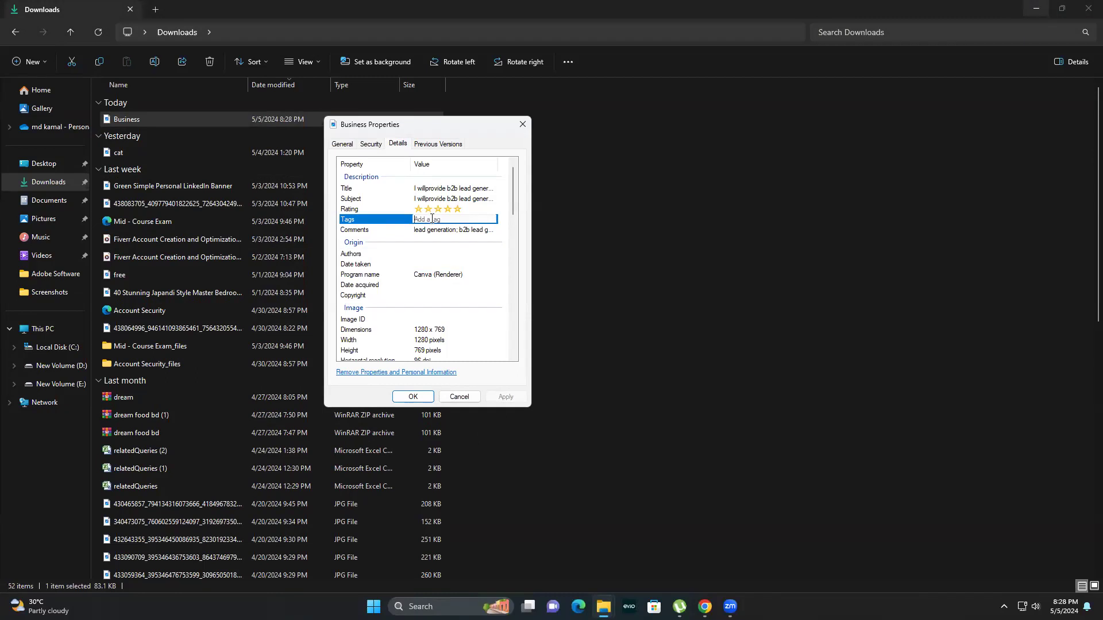
key(ctrl+v)
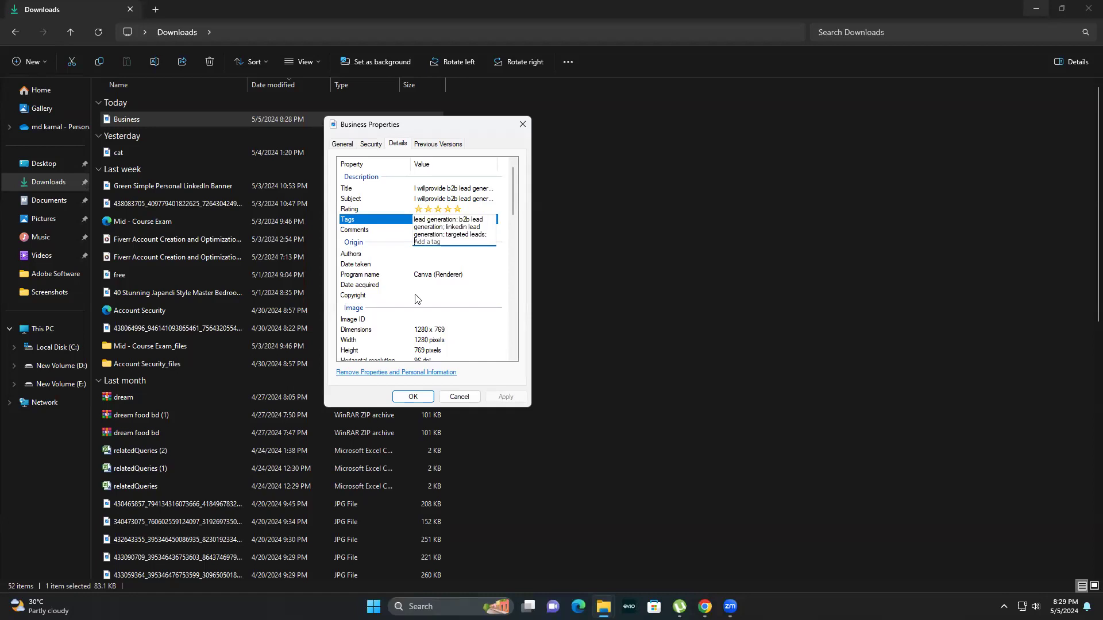
key(Return)
click(495, 398)
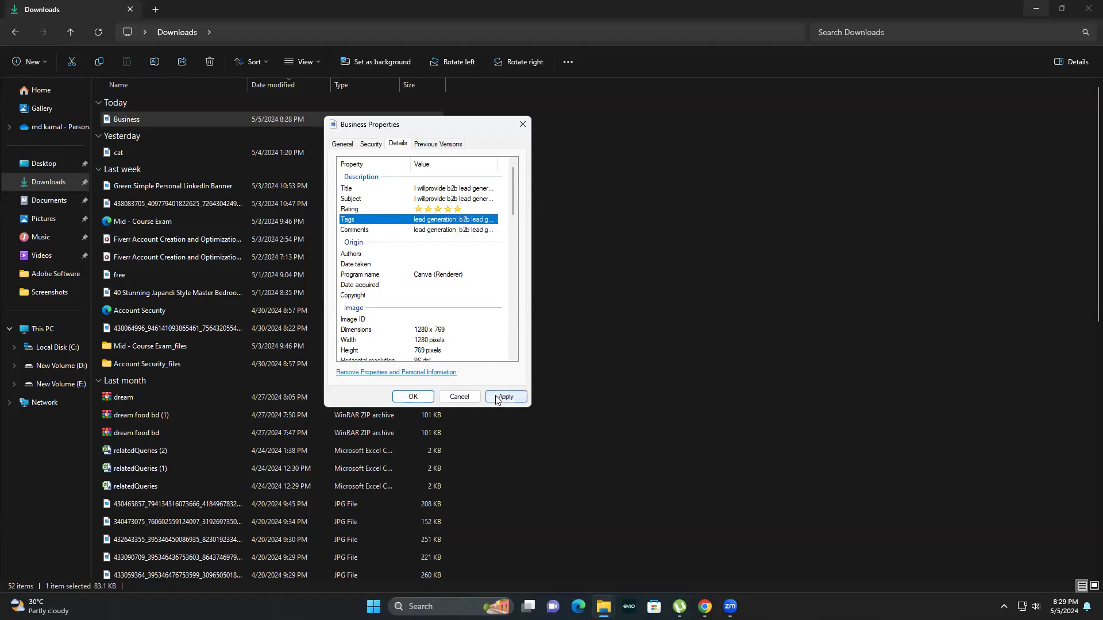
click(419, 396)
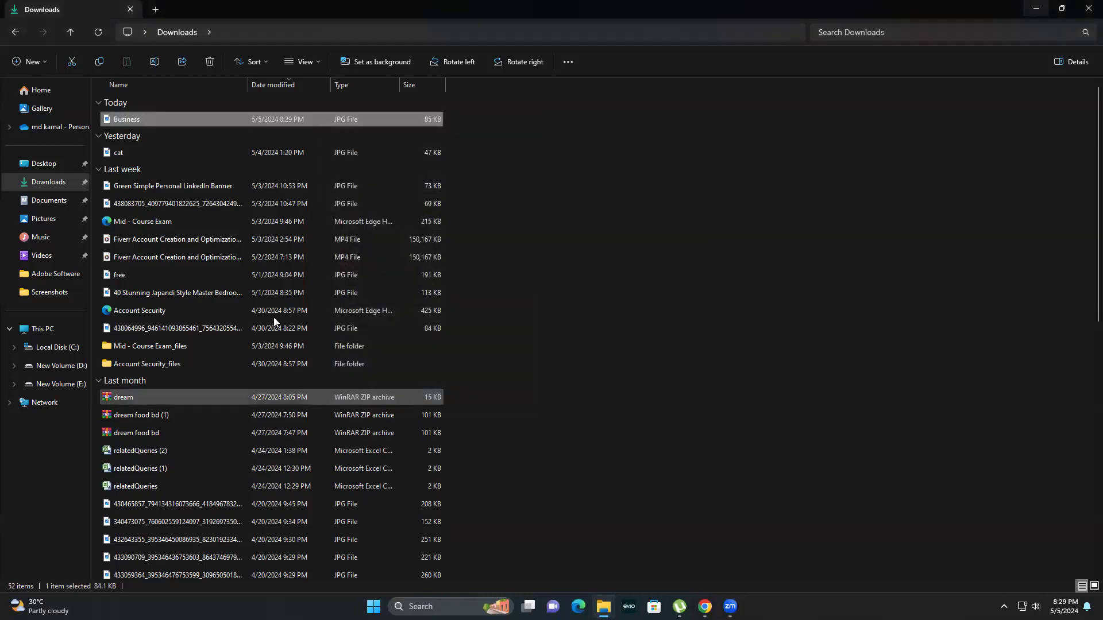
Reopen the Business image's detailed properties, check its tags and enter the author's full name in the authors property.
right_click(245, 121)
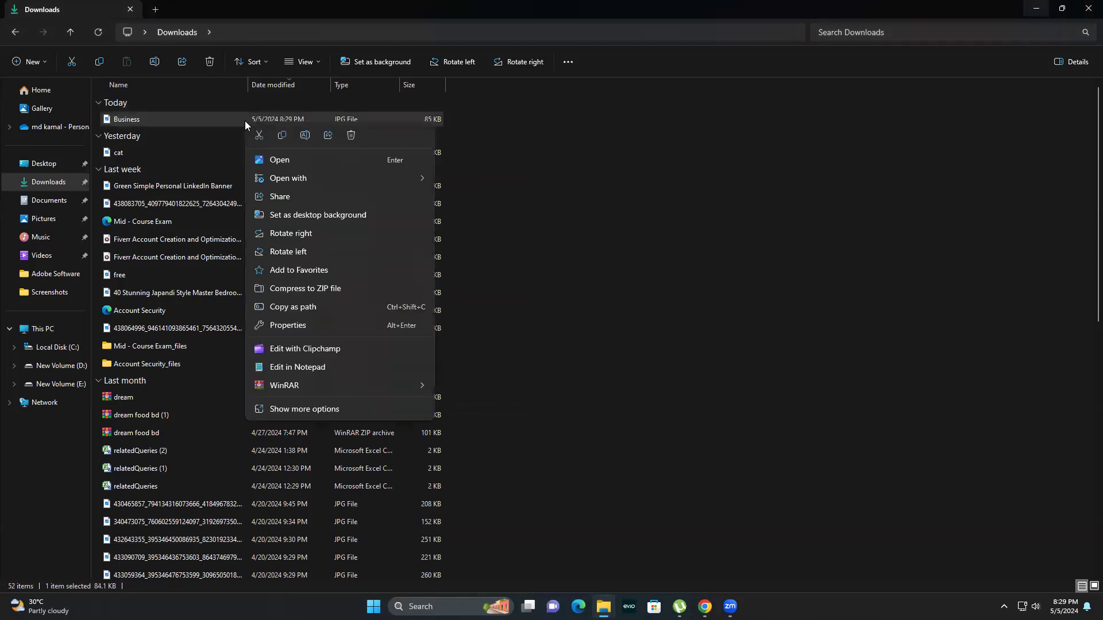
click(293, 409)
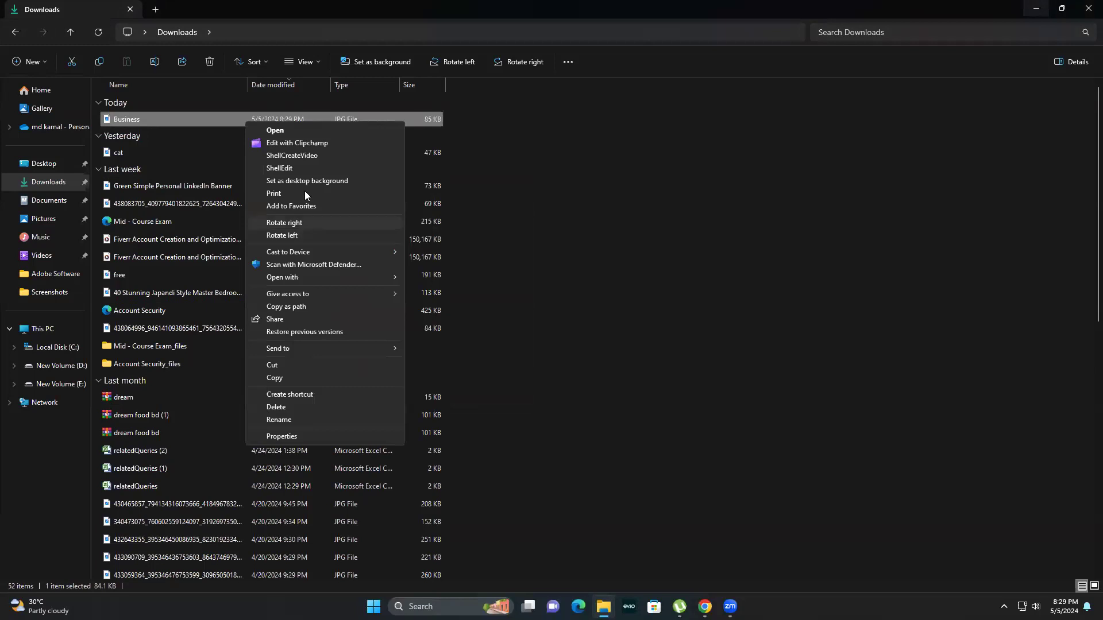
click(285, 436)
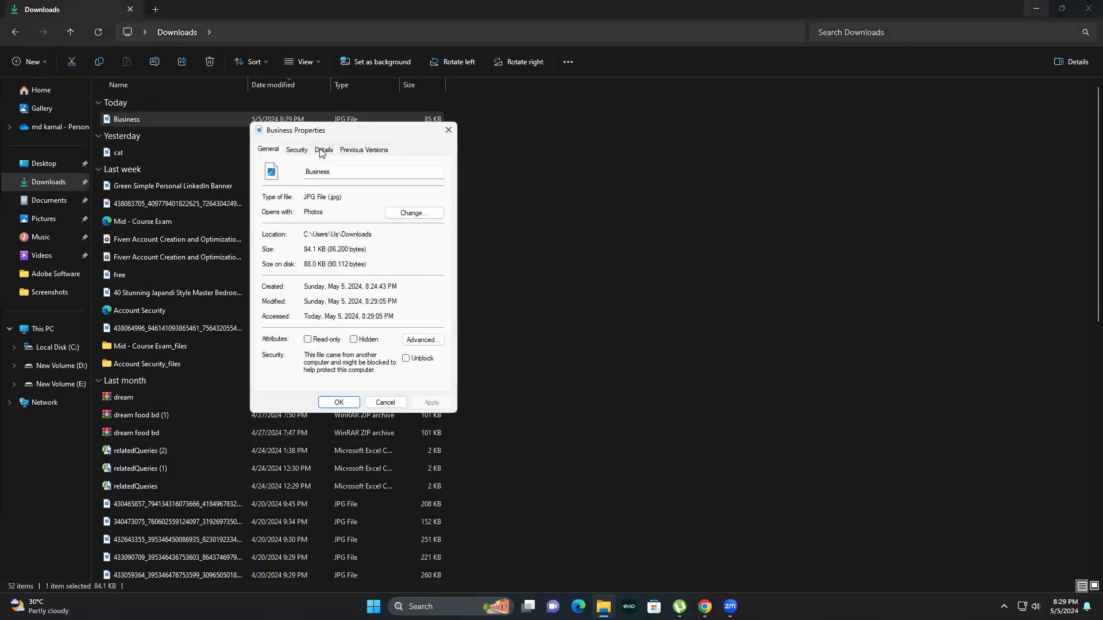
click(322, 152)
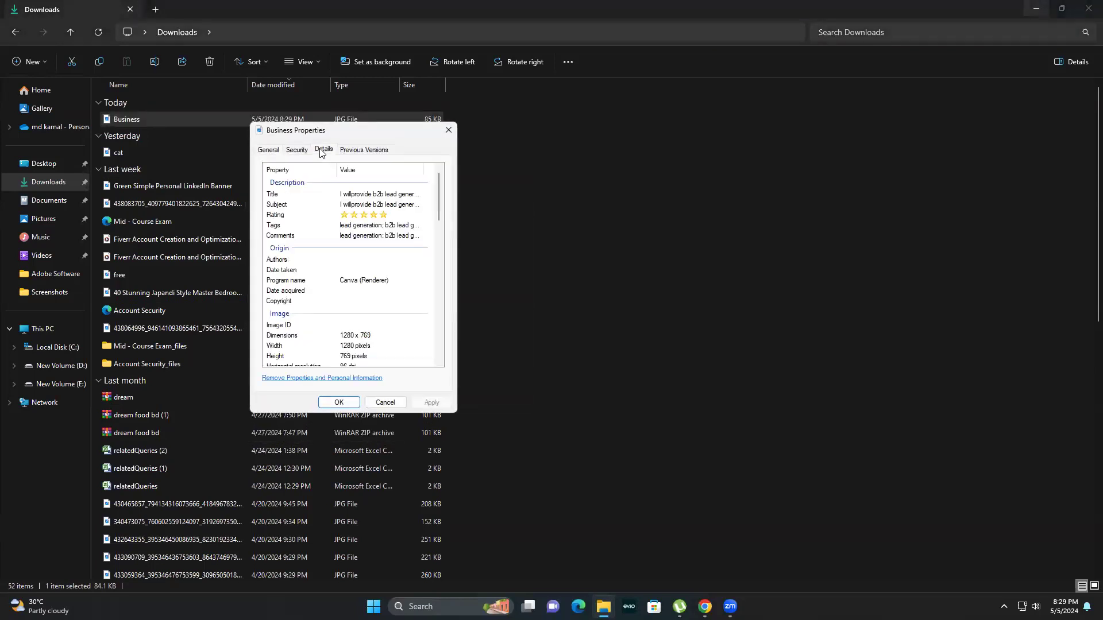
click(354, 226)
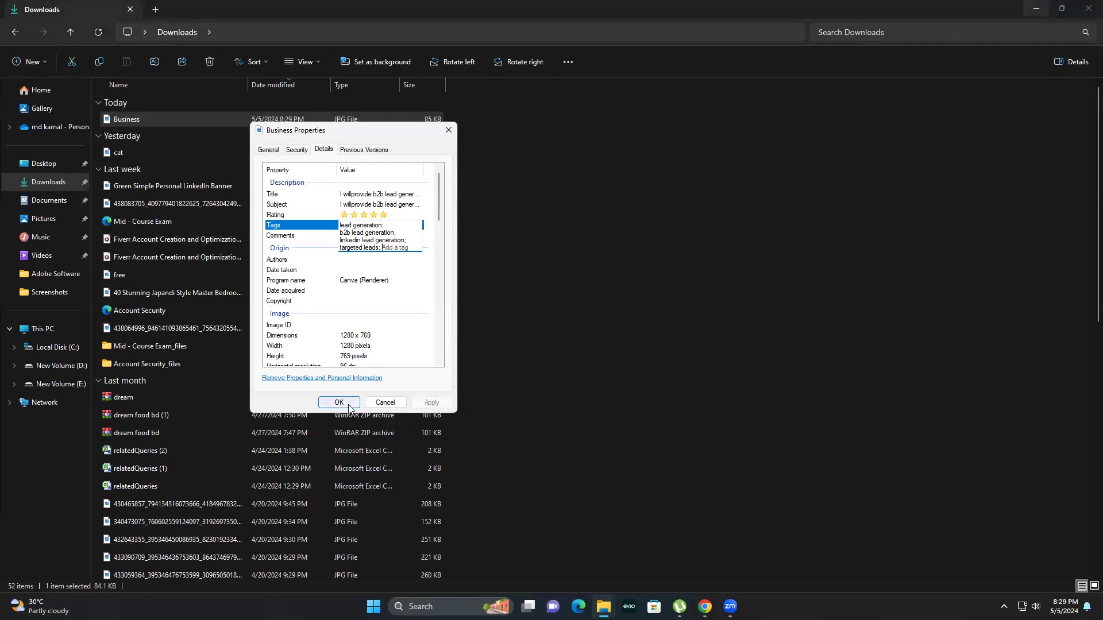
click(393, 259)
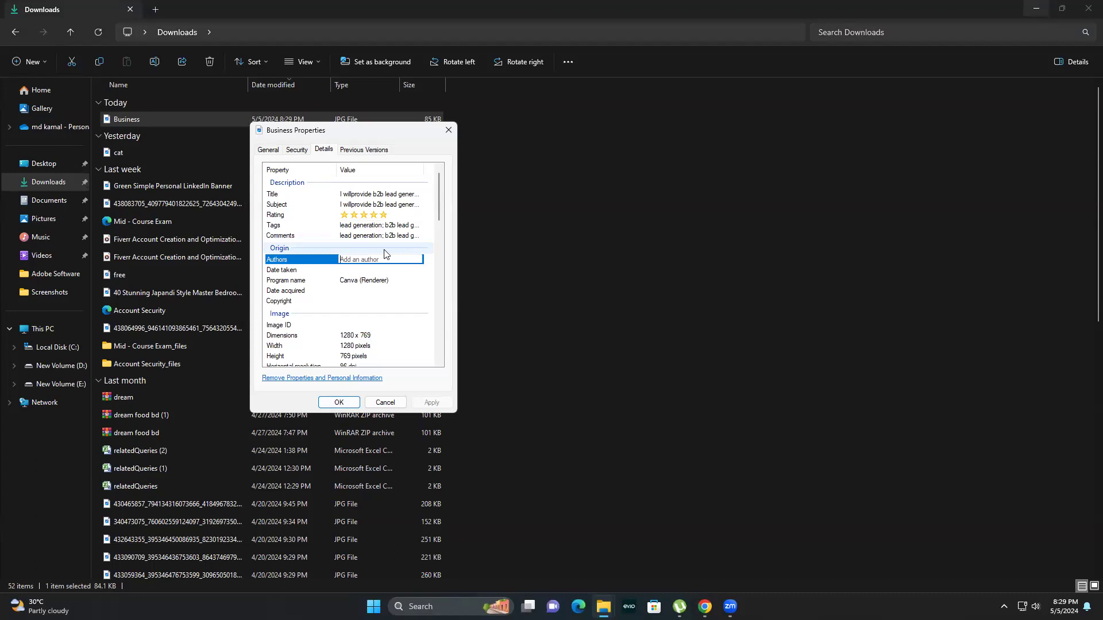
text(Md )
text(Kal)
text(m)
text(al Hosain)
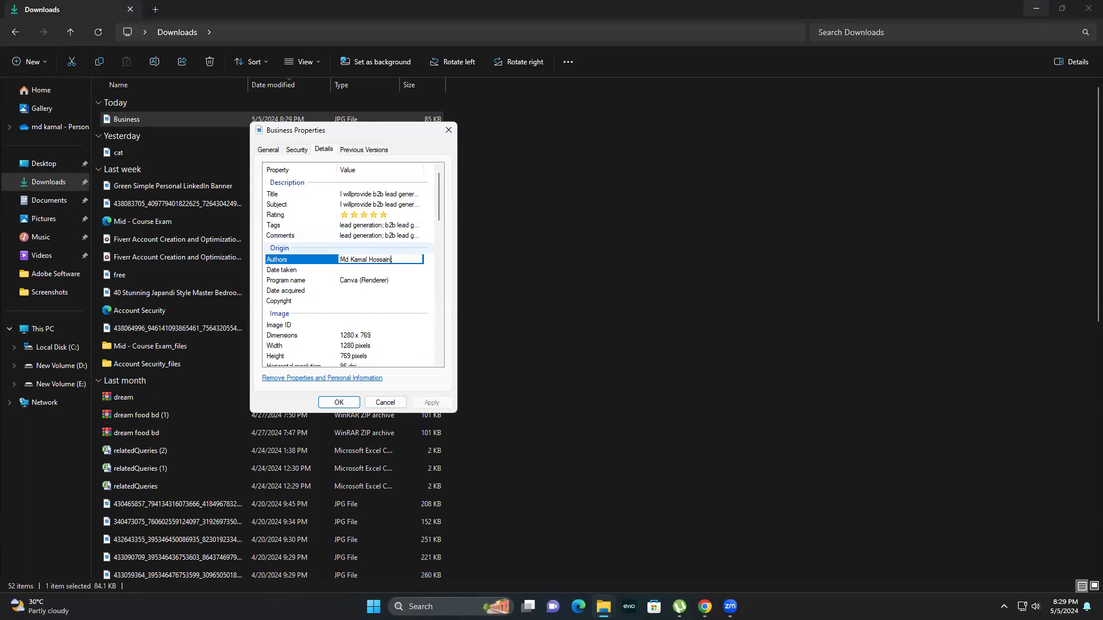
click(353, 271)
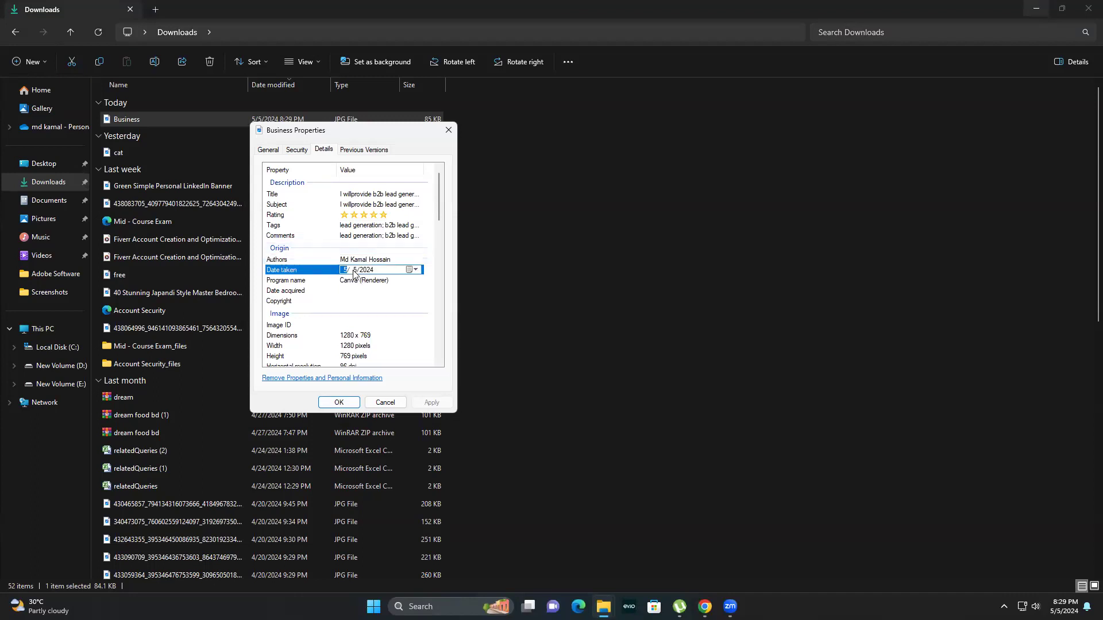
Copy the author's name into the image's copyright property, apply the changes and close the properties.
click(387, 259)
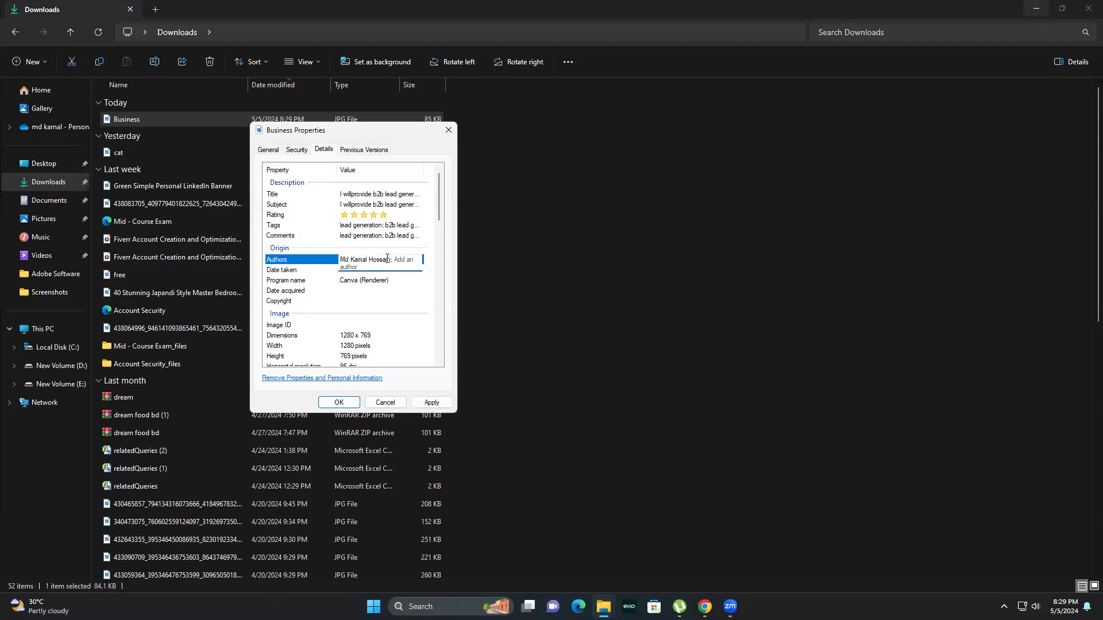
key(ctrl+a)
key(ctrl+c)
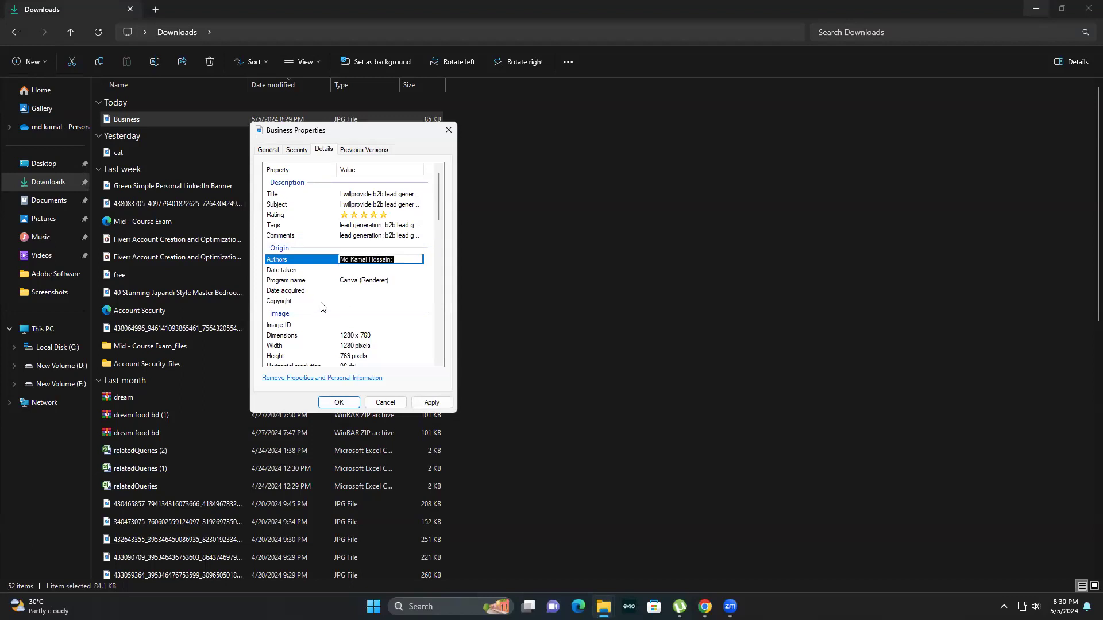
click(352, 301)
key(ctrl+v)
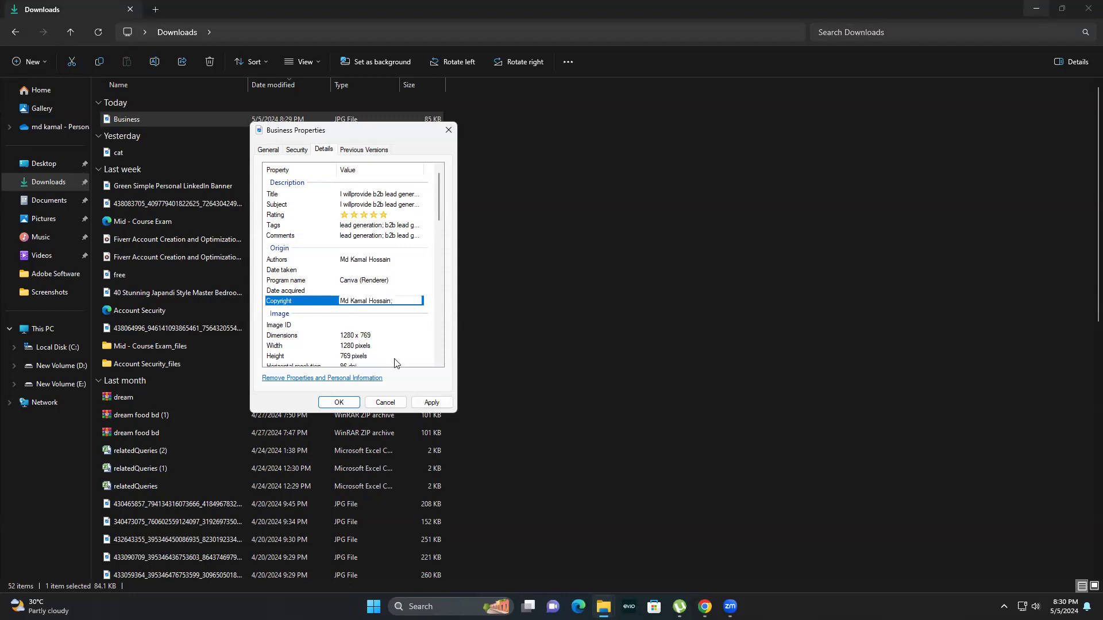
click(432, 402)
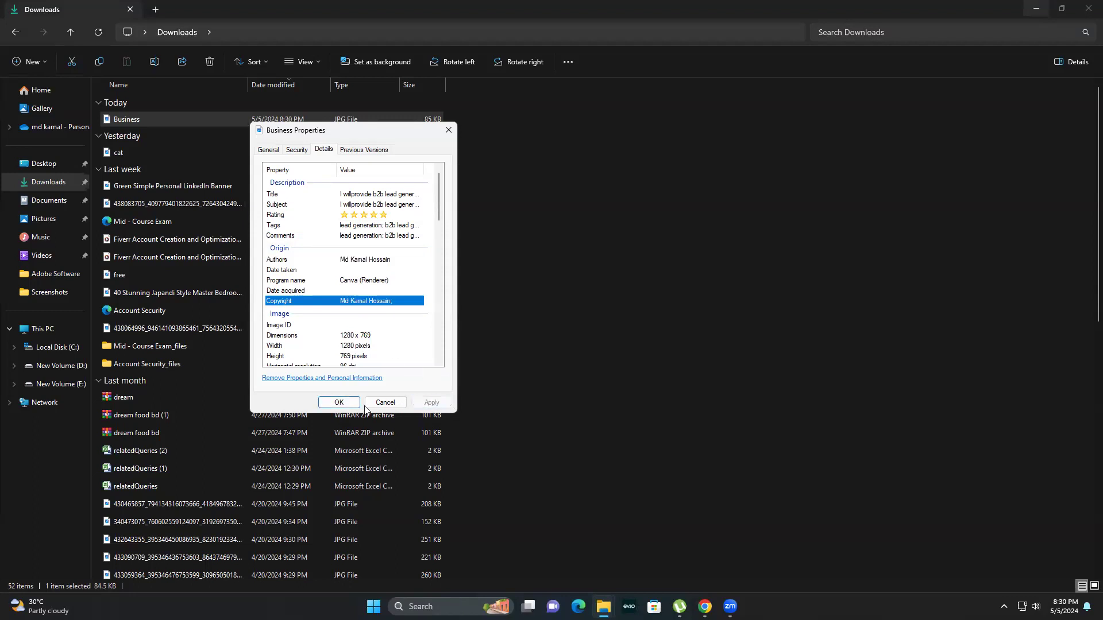
click(339, 402)
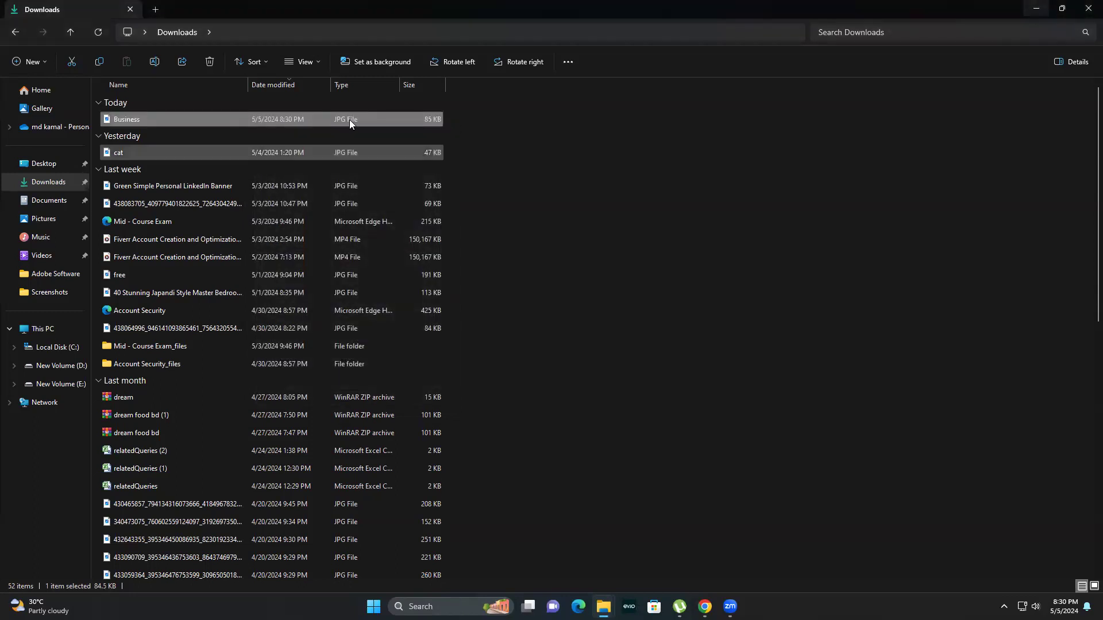
Review the Business image's detailed properties, checking its title, rating, tags, comments, author and copyright, and close them.
right_click(378, 116)
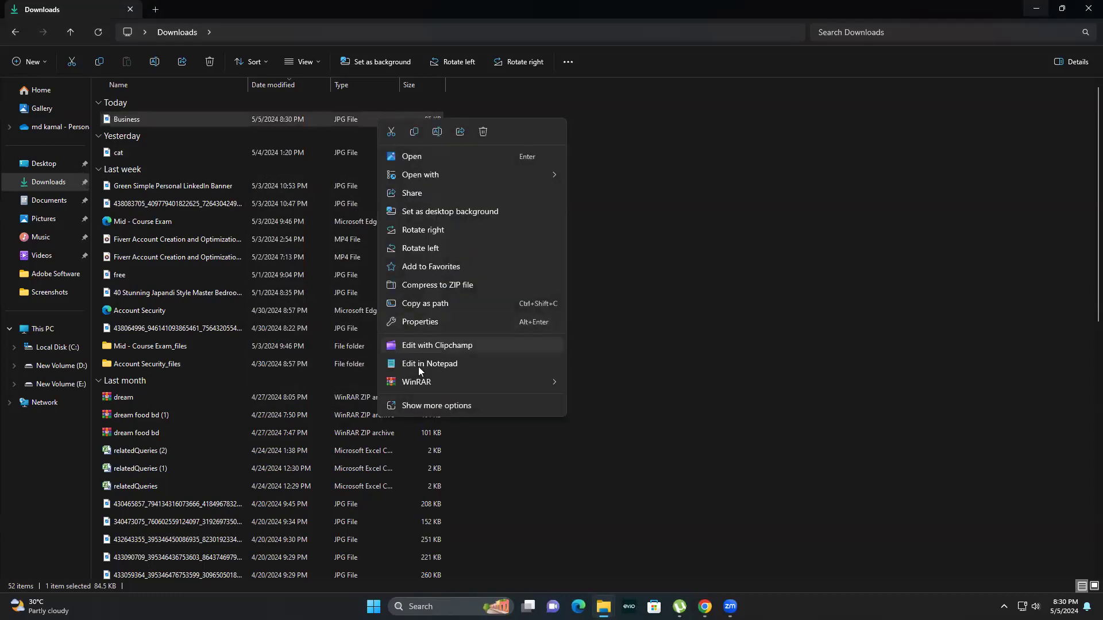
click(415, 405)
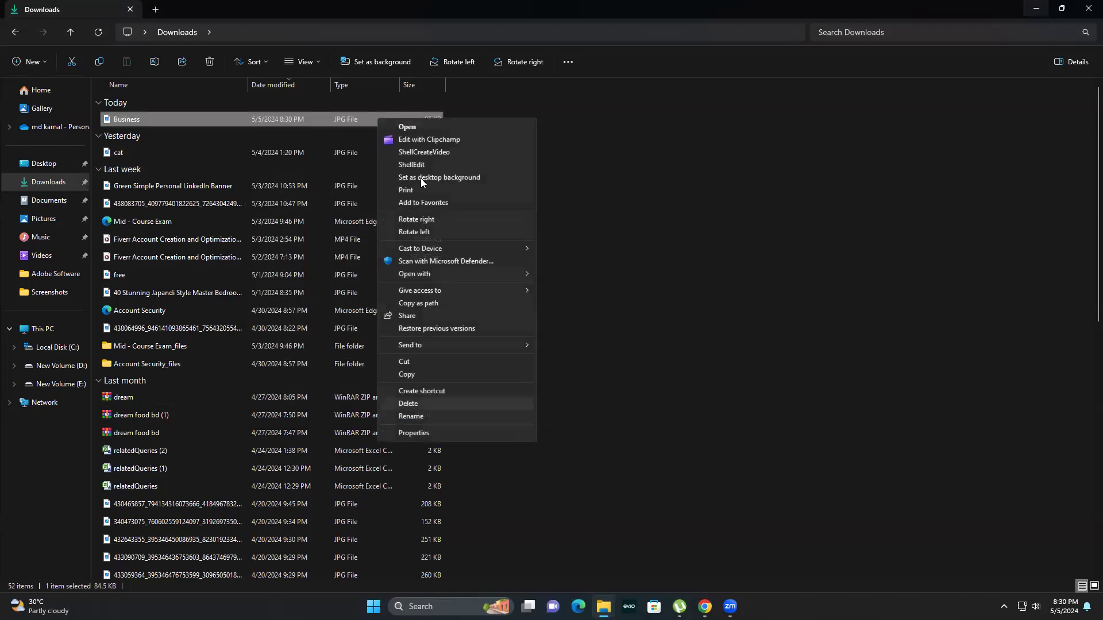
click(415, 432)
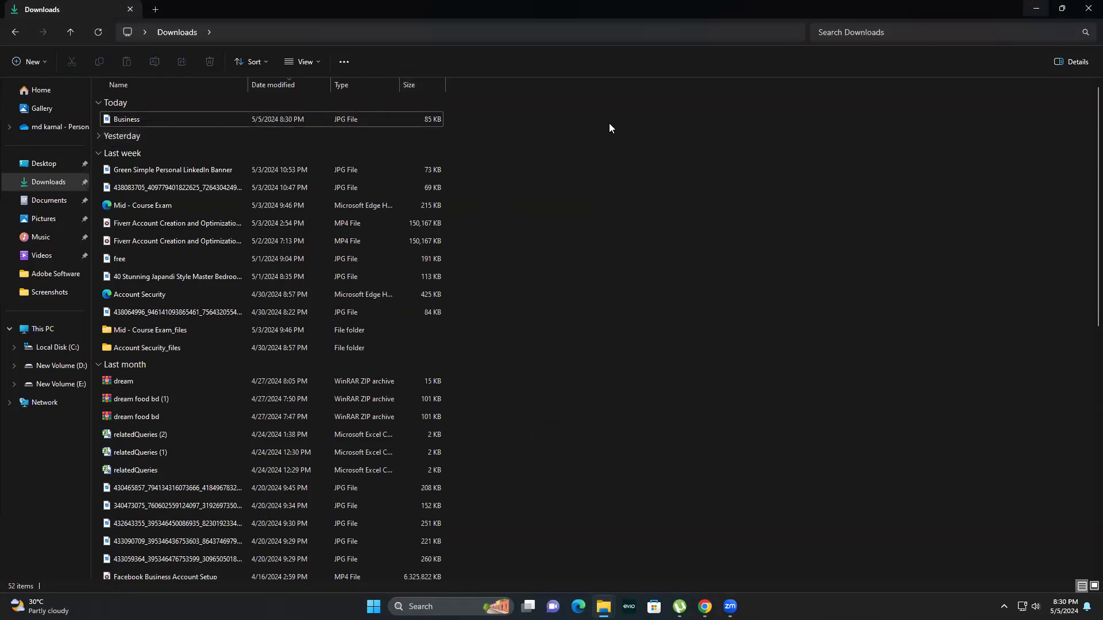
right_click(363, 121)
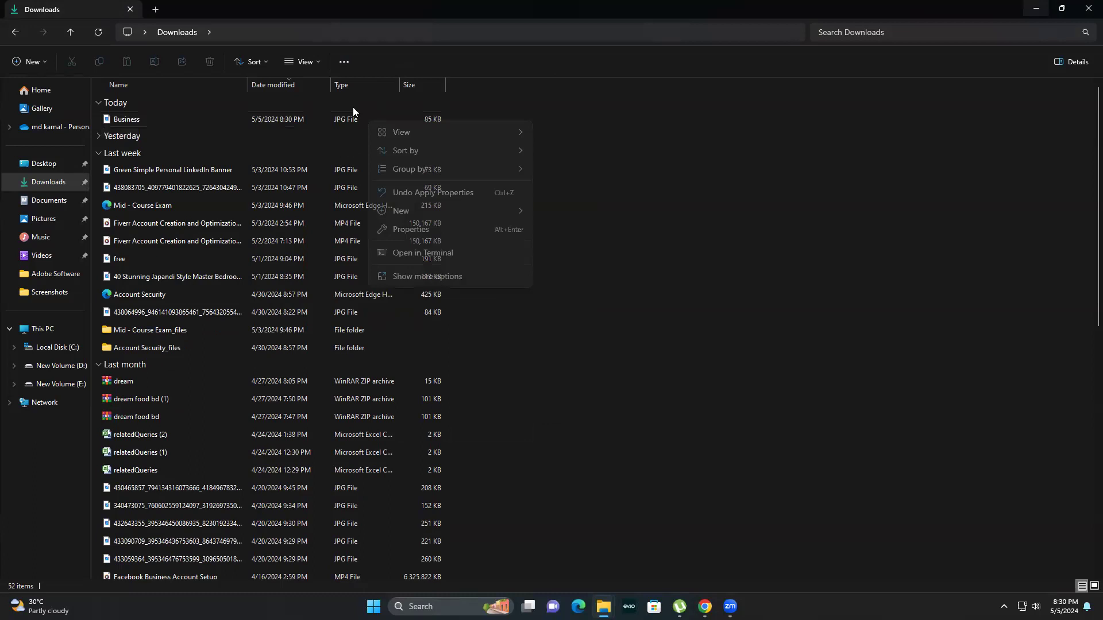
click(249, 119)
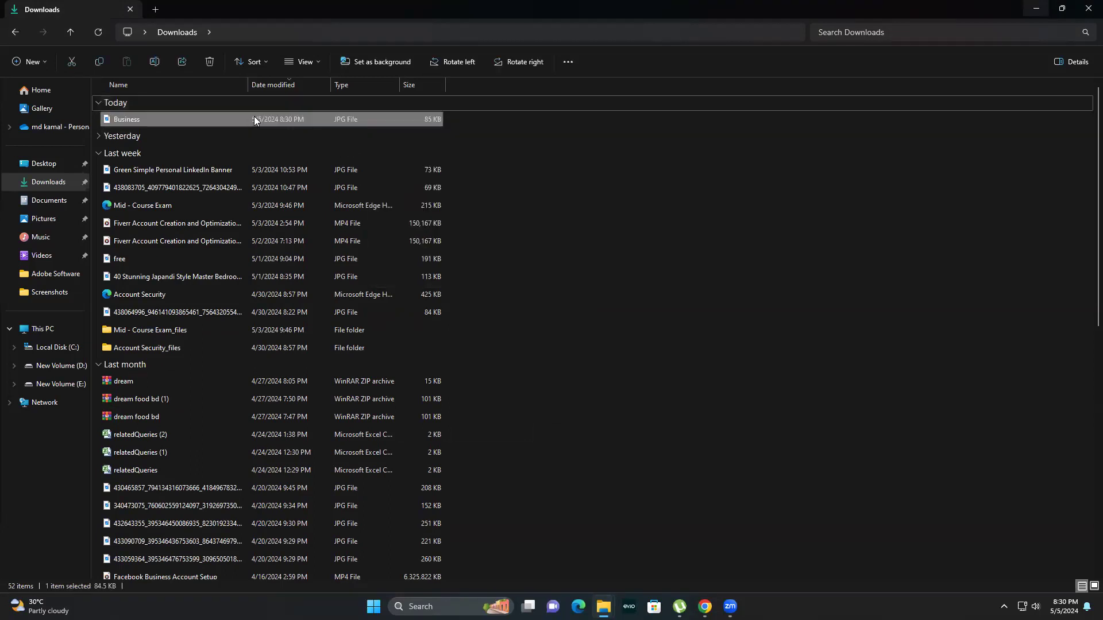
right_click(254, 121)
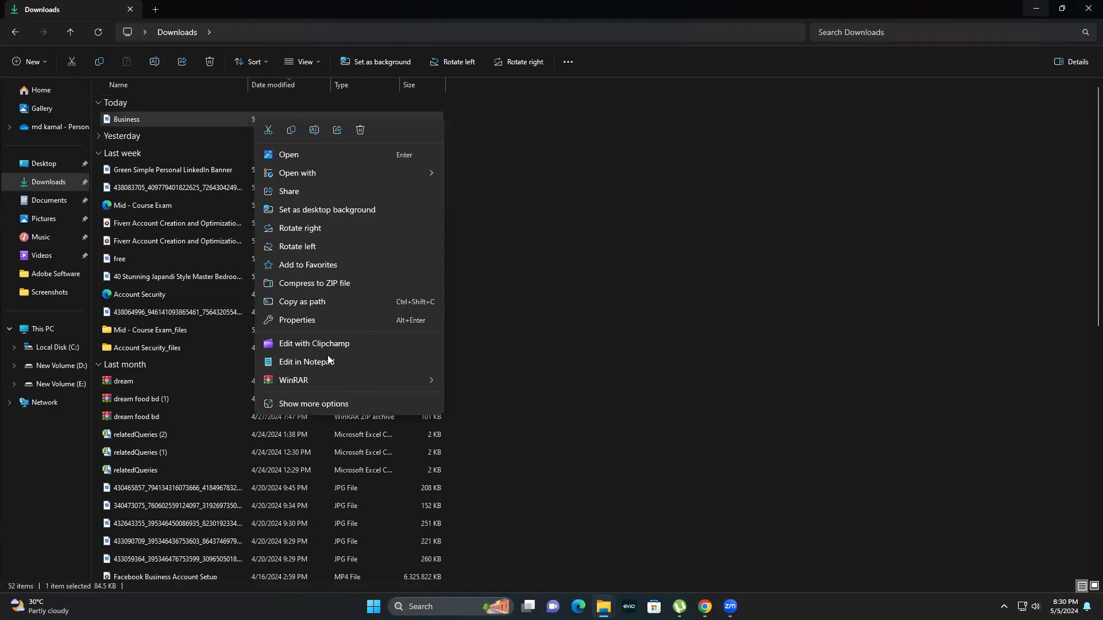
click(301, 405)
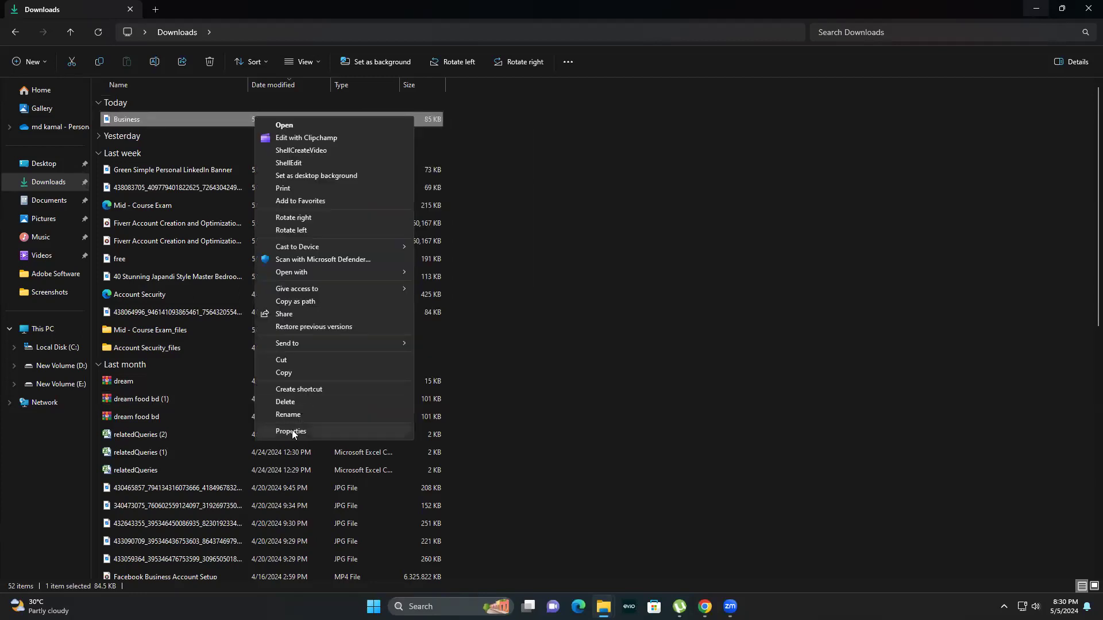
click(291, 431)
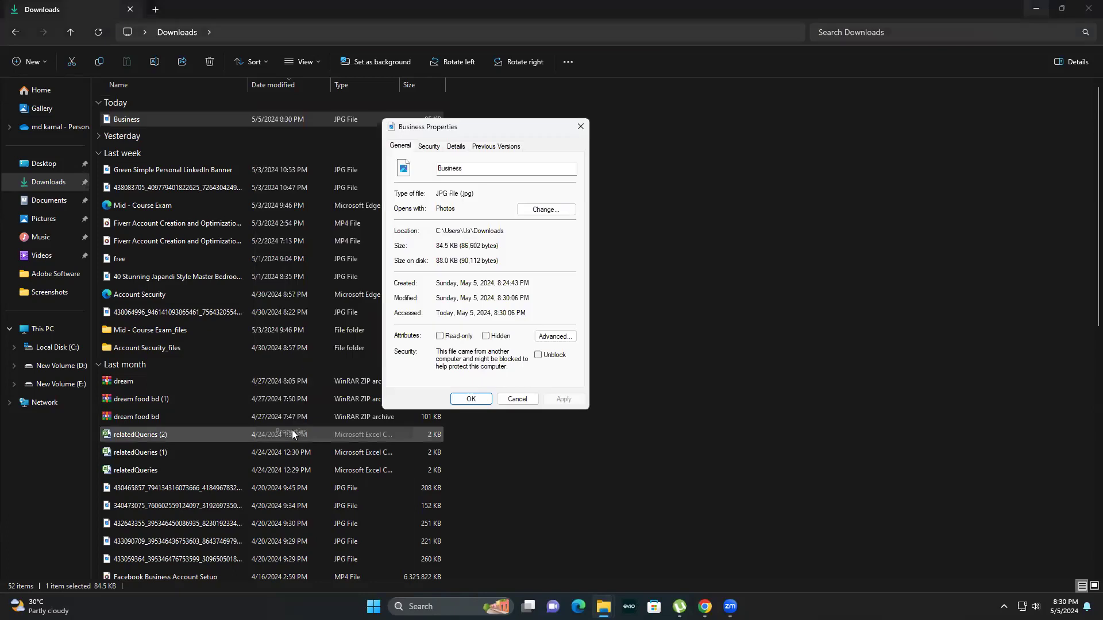
click(456, 146)
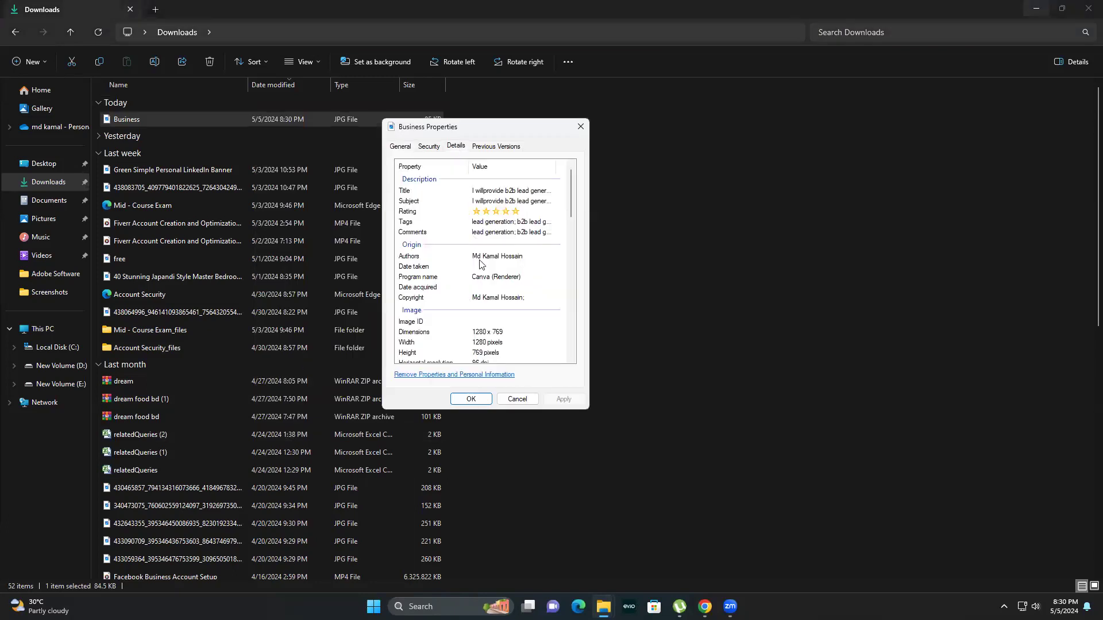
click(515, 211)
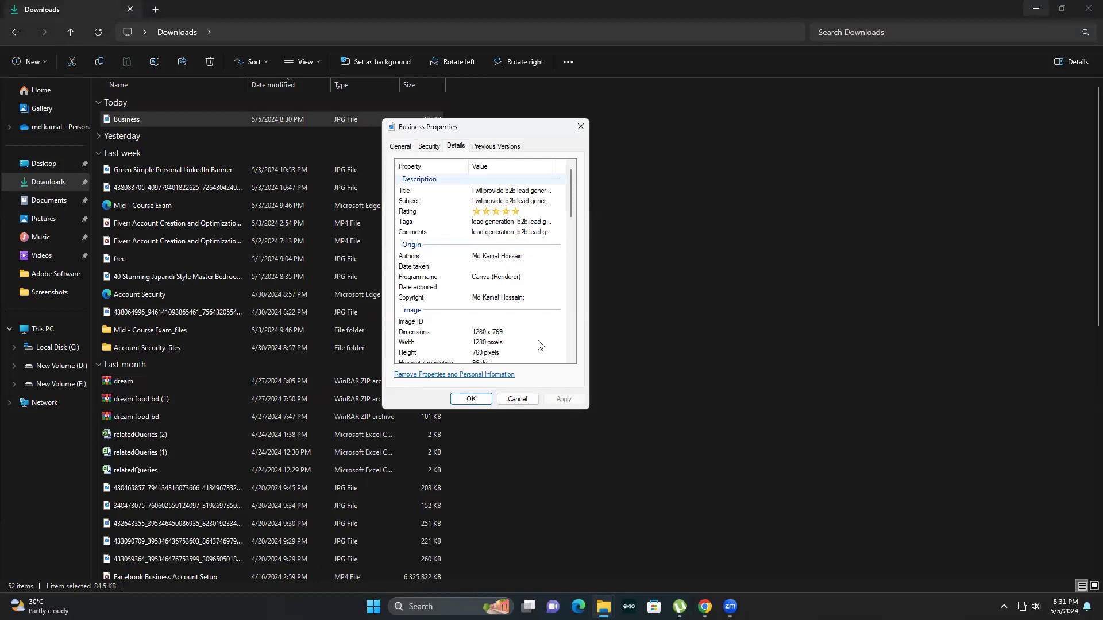
click(469, 400)
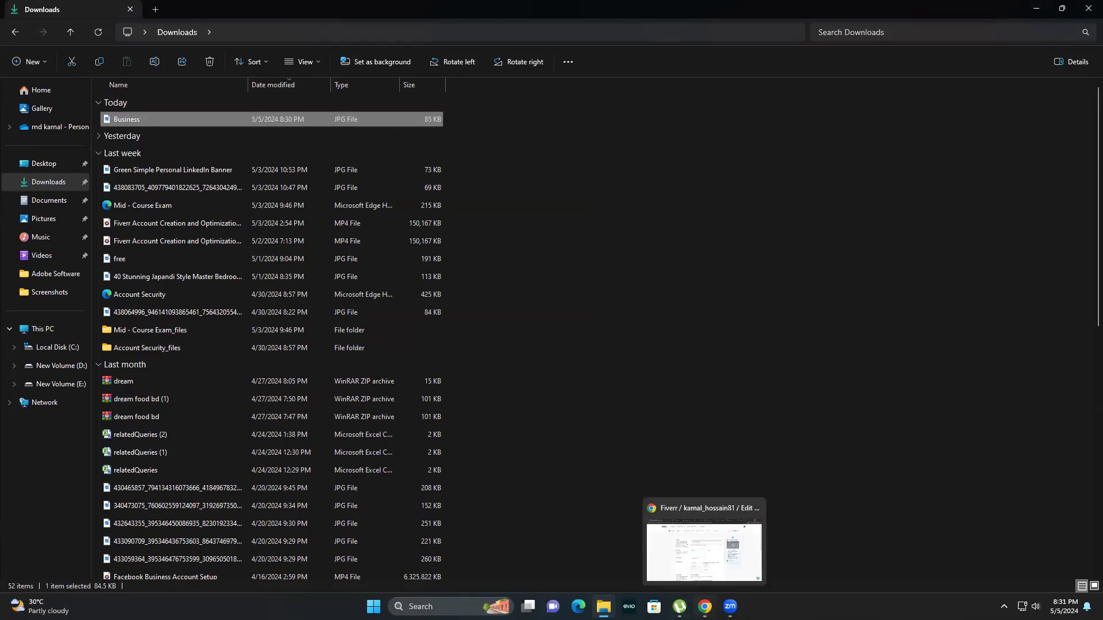
Switch to Chrome and upload the Business image from Downloads as the first image in the gig's gallery.
click(704, 606)
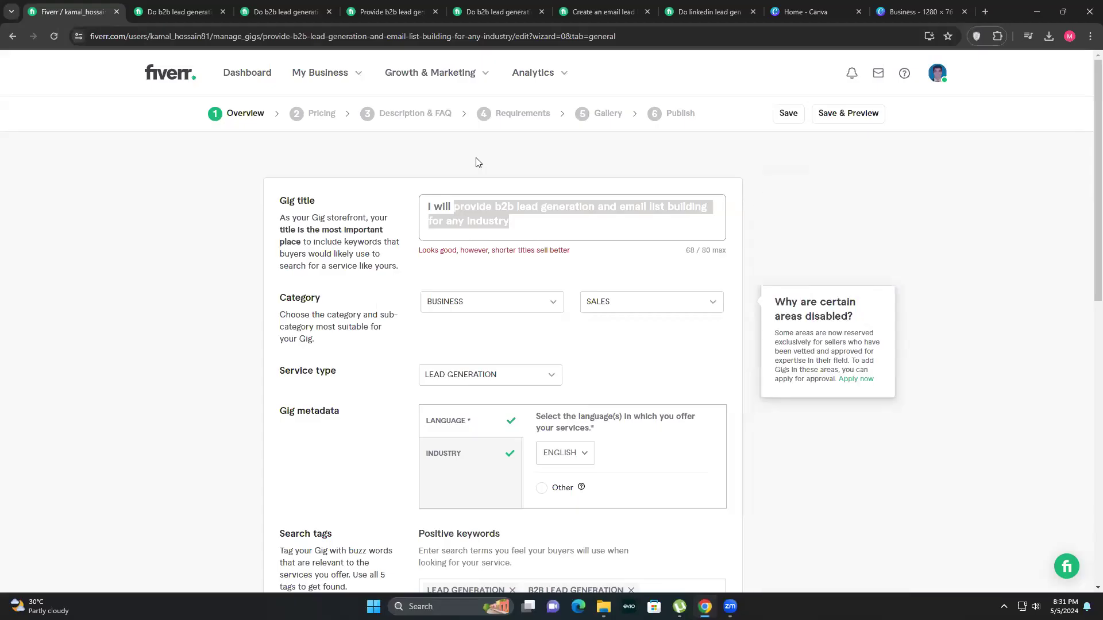
click(595, 116)
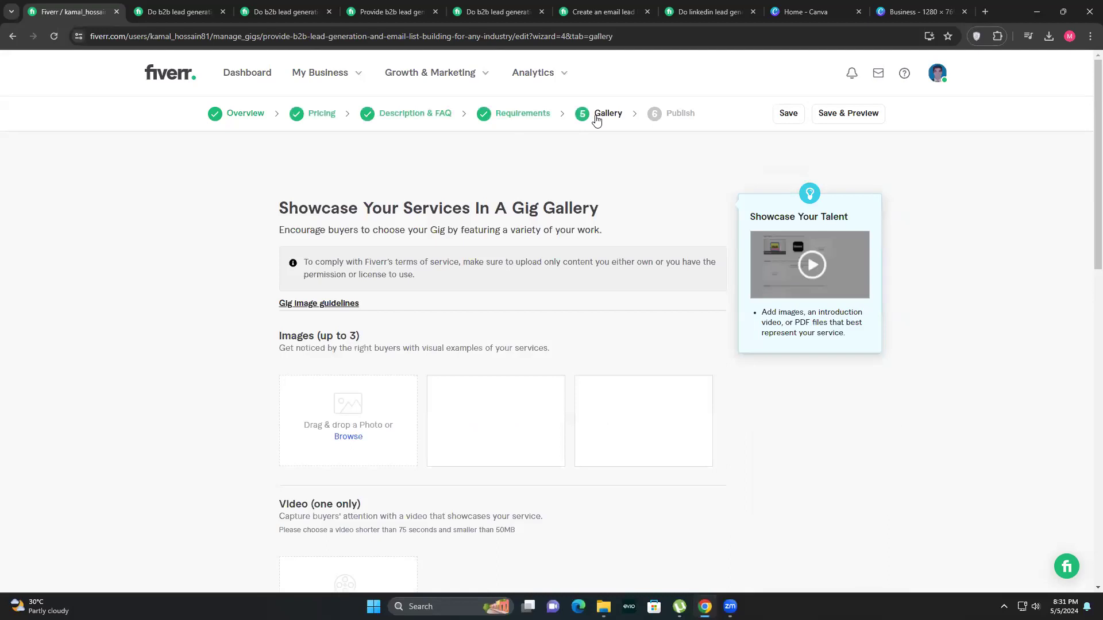
click(350, 438)
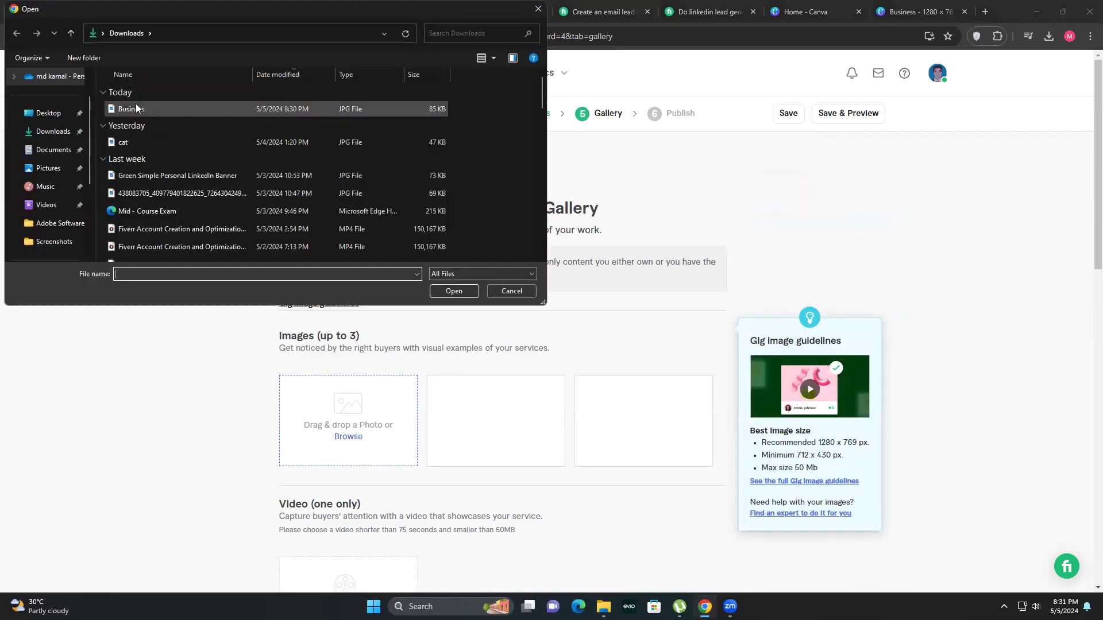
click(129, 105)
click(454, 291)
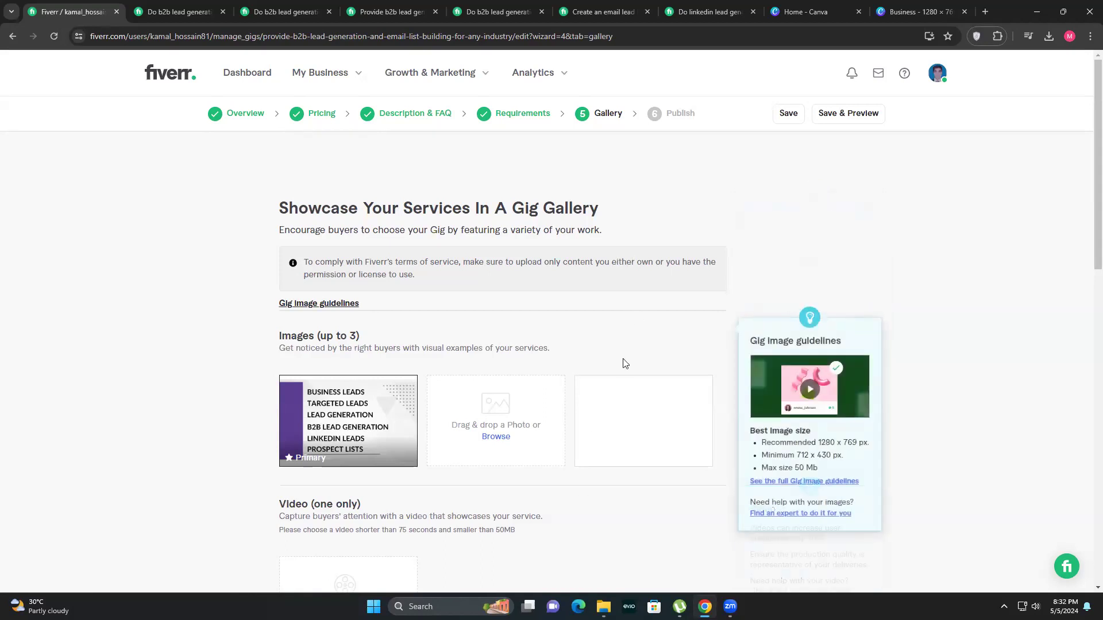
click(1070, 38)
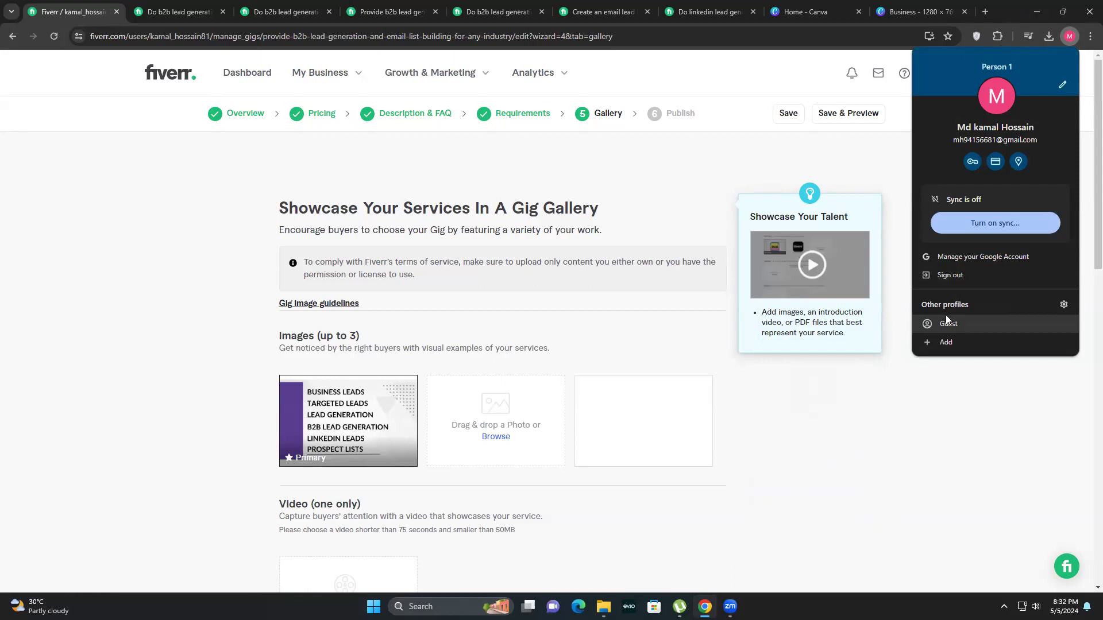
click(1007, 7)
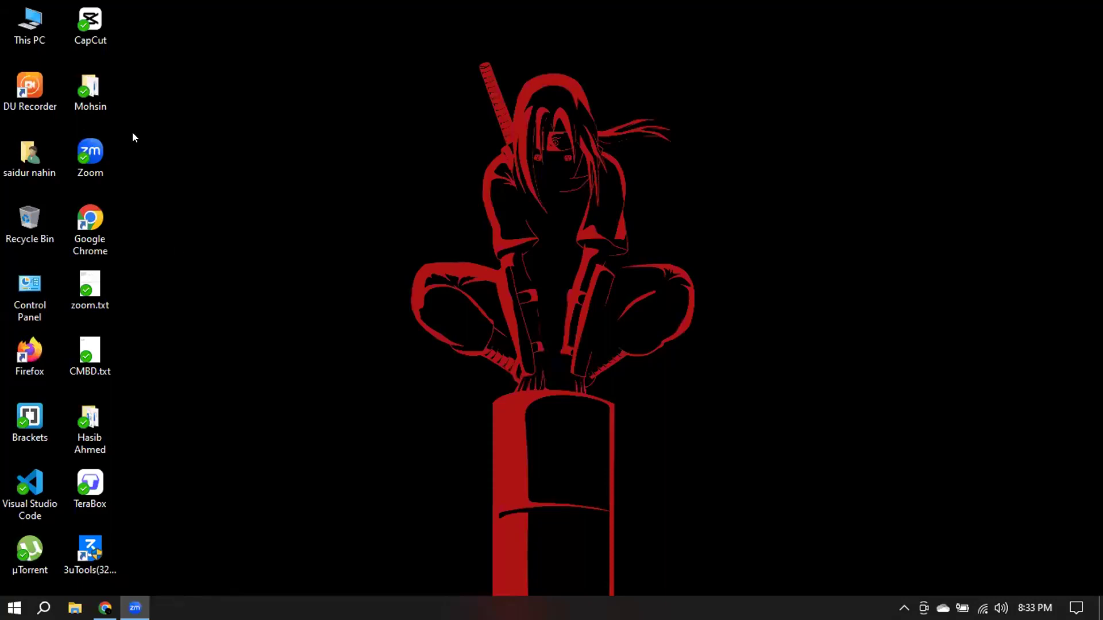
Start Chrome from the desktop with the third profile in the first row and maximize its window.
click(97, 230)
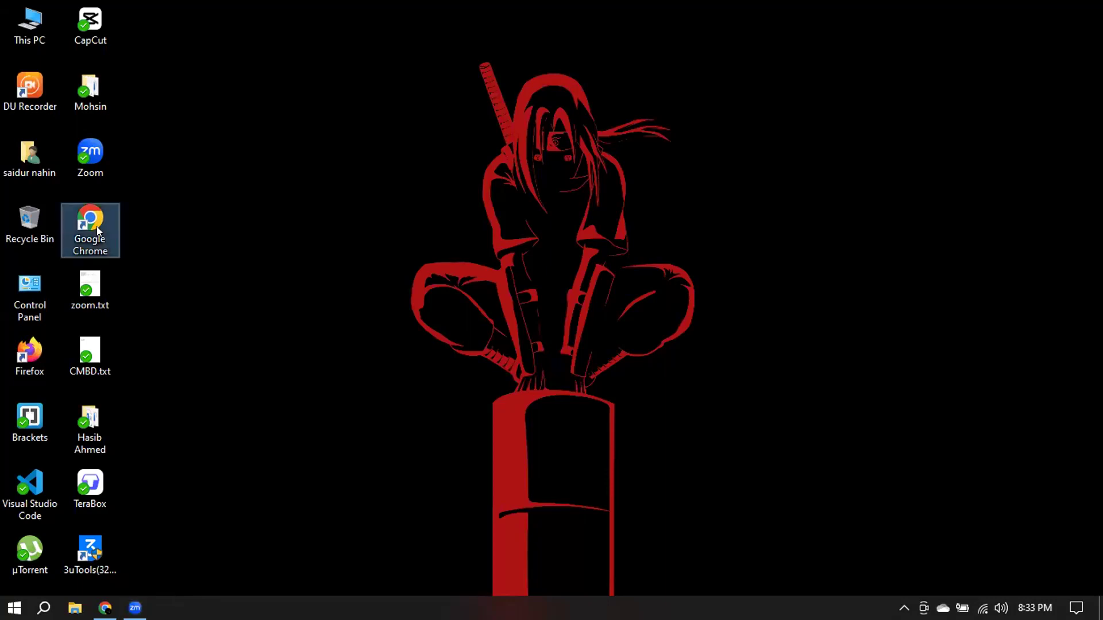
double_click(96, 230)
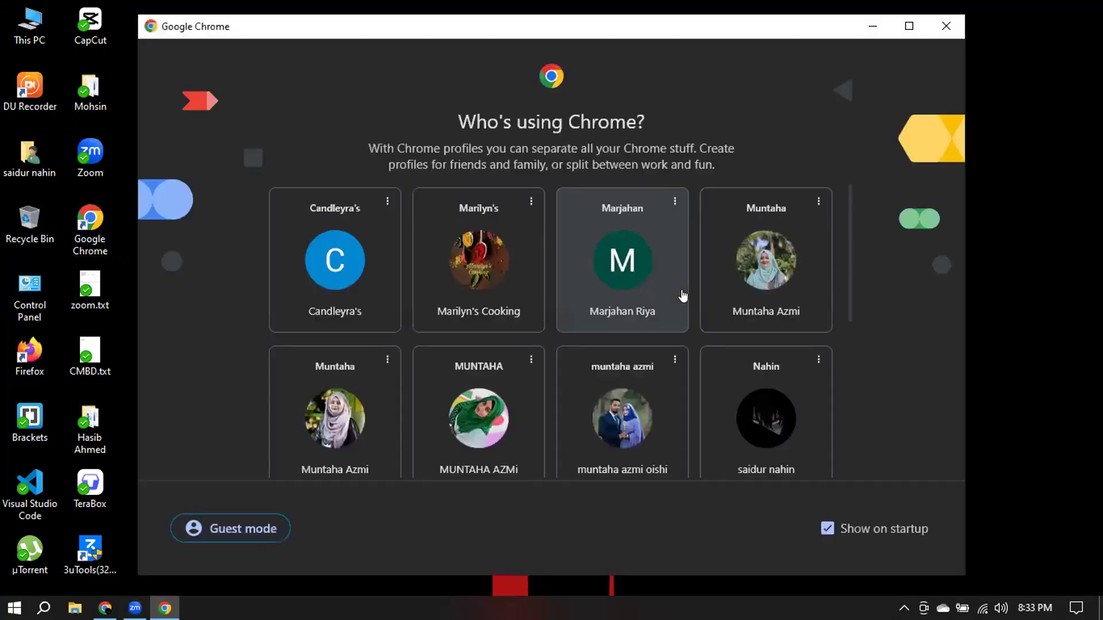
scroll(770, 360, down, 5)
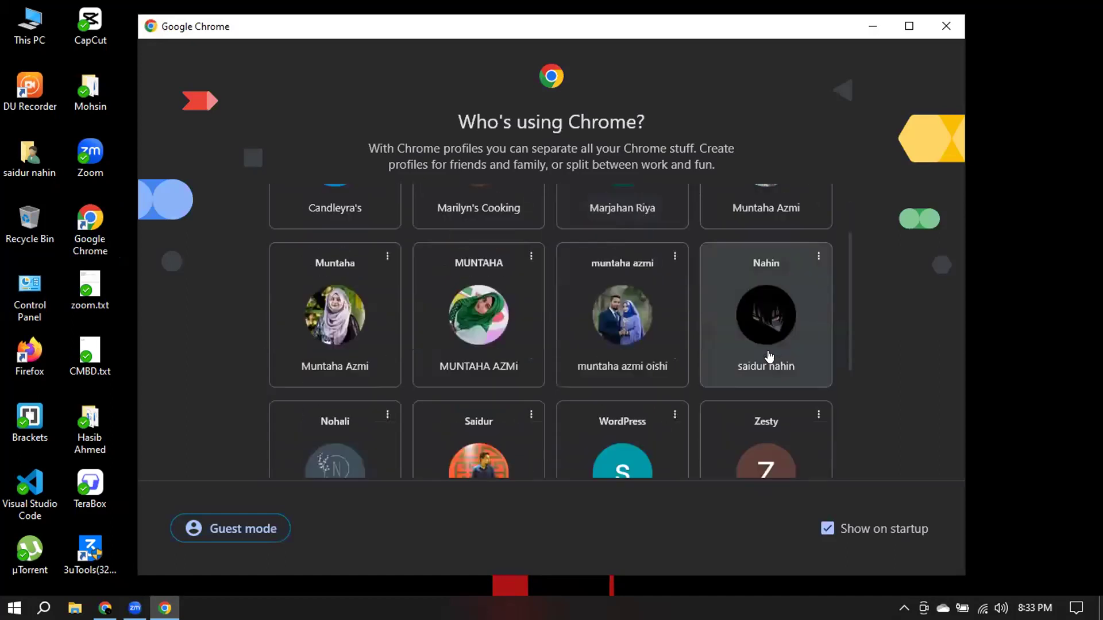
scroll(561, 359, up, 3)
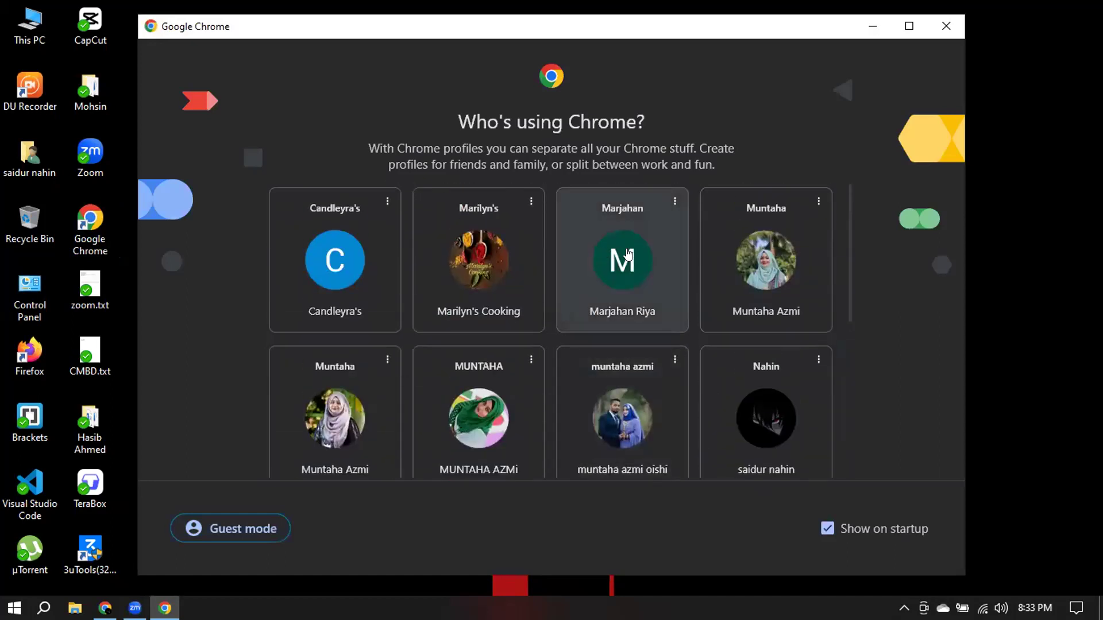
click(601, 263)
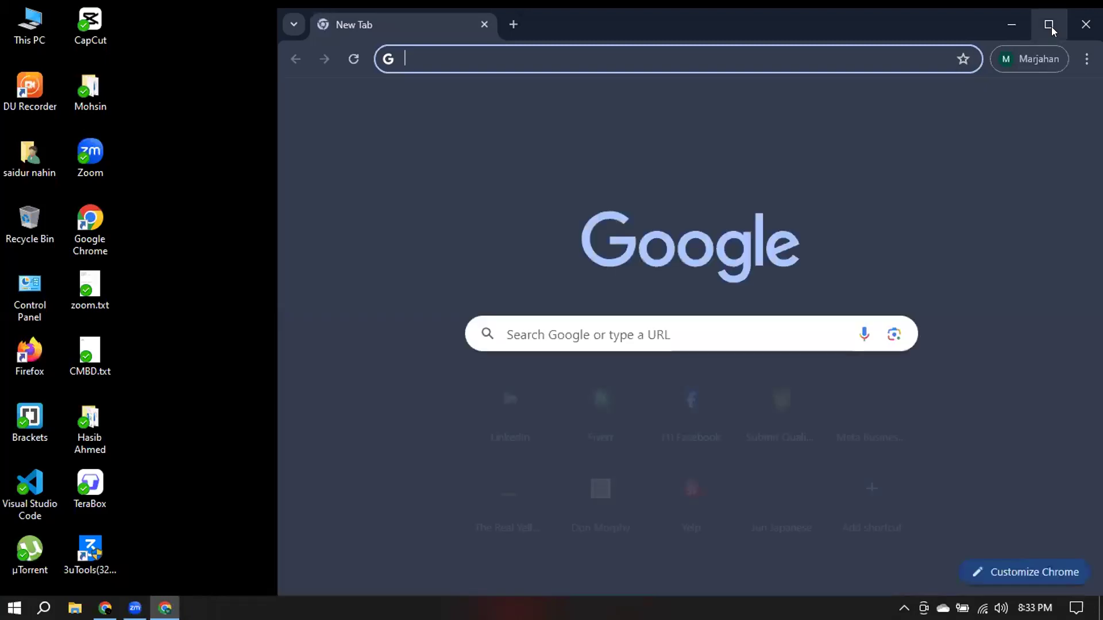
click(1049, 25)
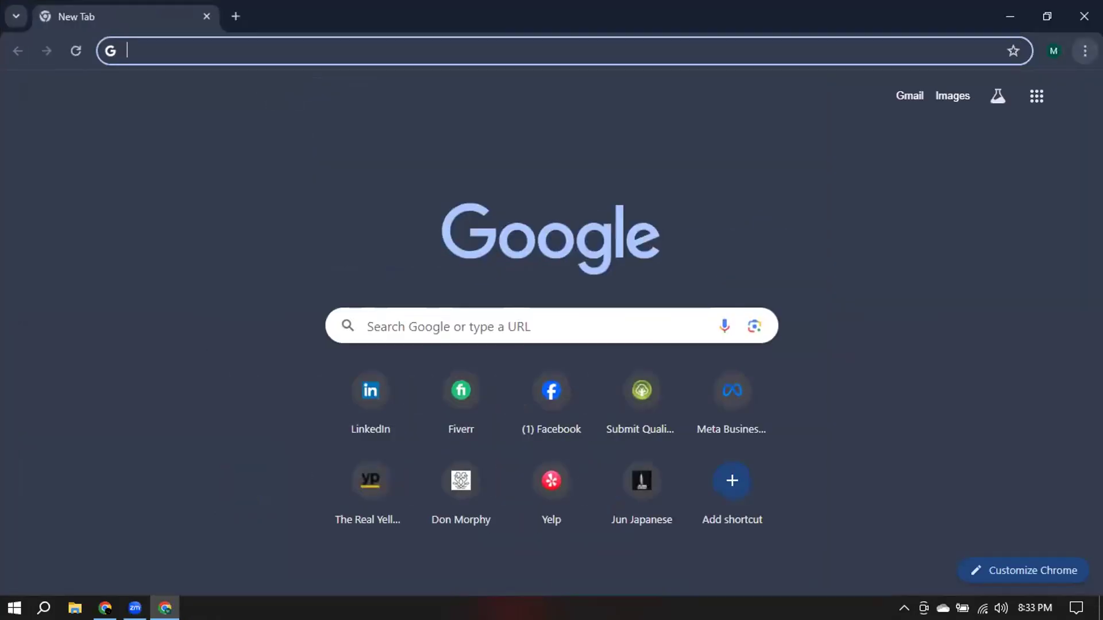
Check the browser's installed extensions, then replace that page with a new blank tab.
click(1083, 52)
mouse_move(909, 299)
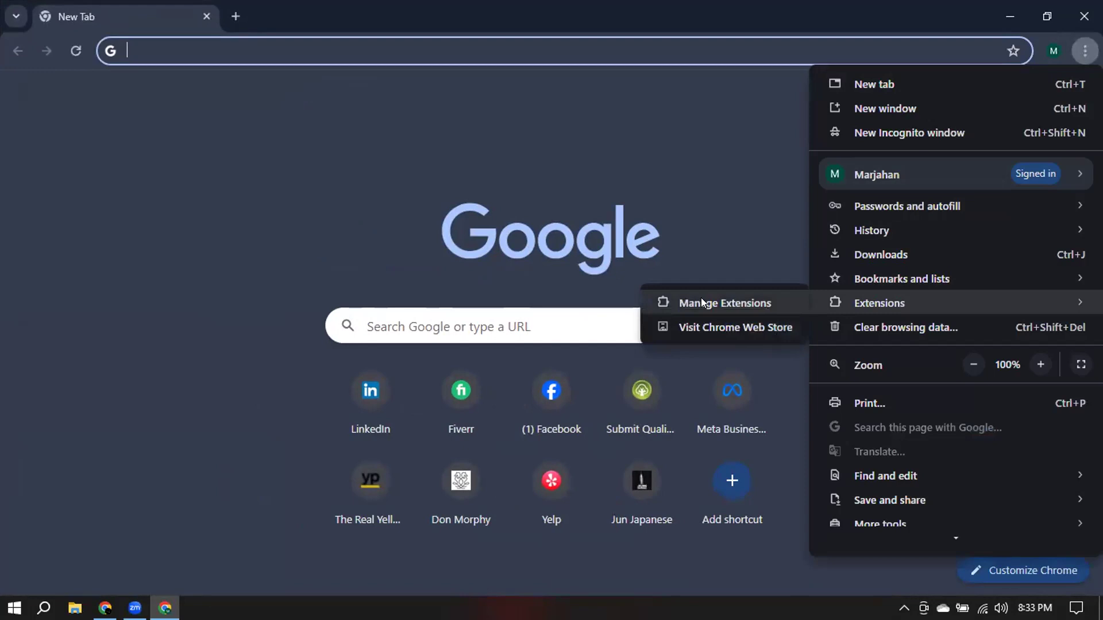
click(702, 299)
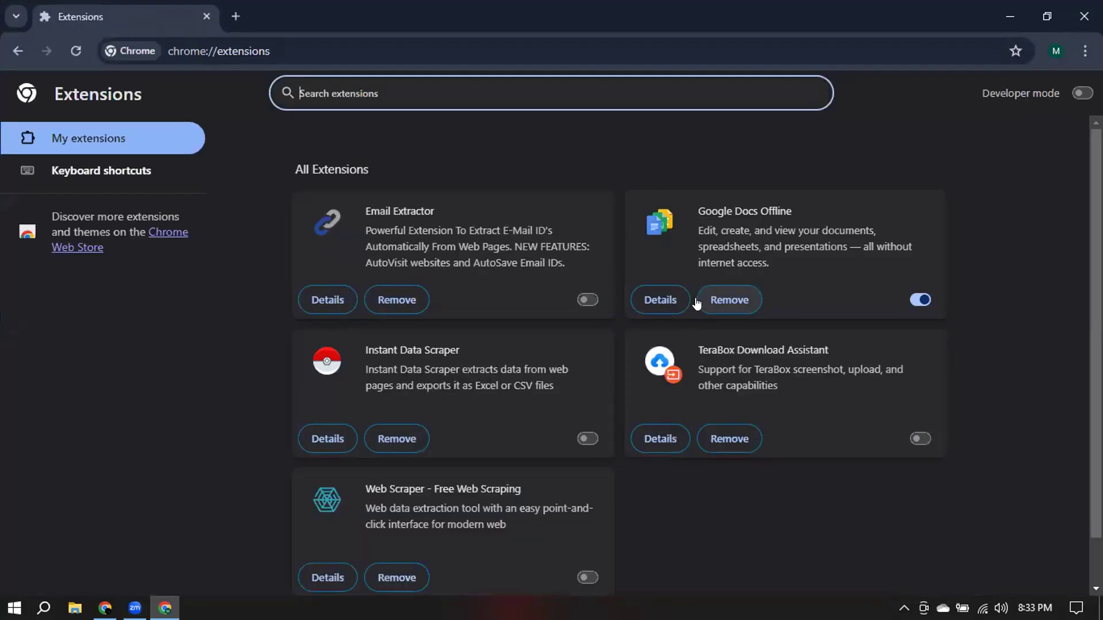
click(236, 18)
click(206, 16)
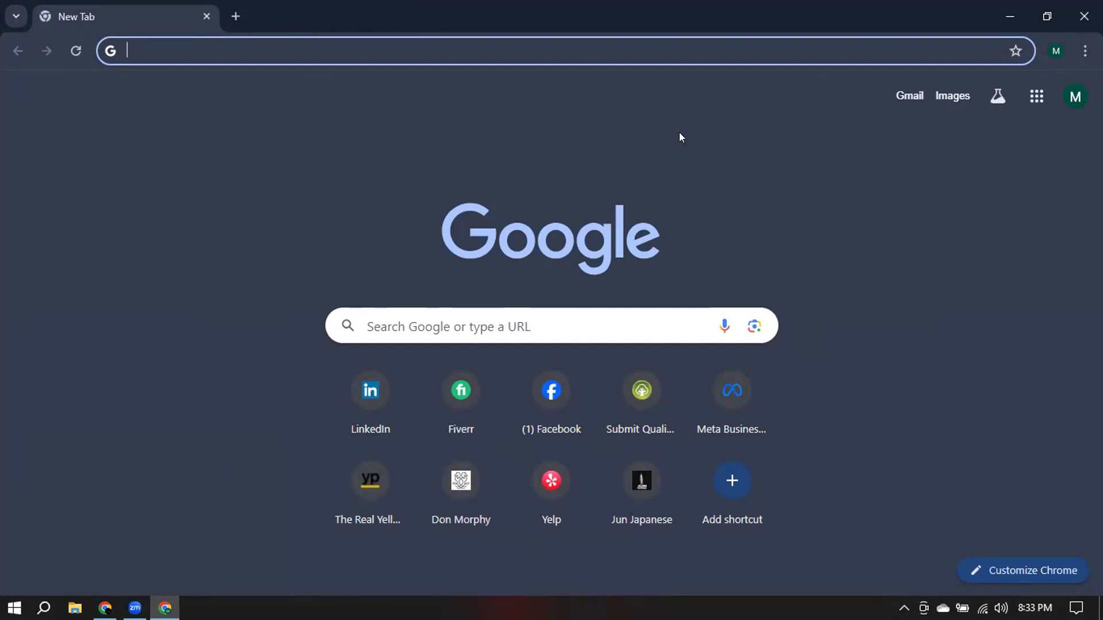
Find the Fiverr Quick View extension with a web search for "fiverr quick view" and add it to Chrome.
click(242, 47)
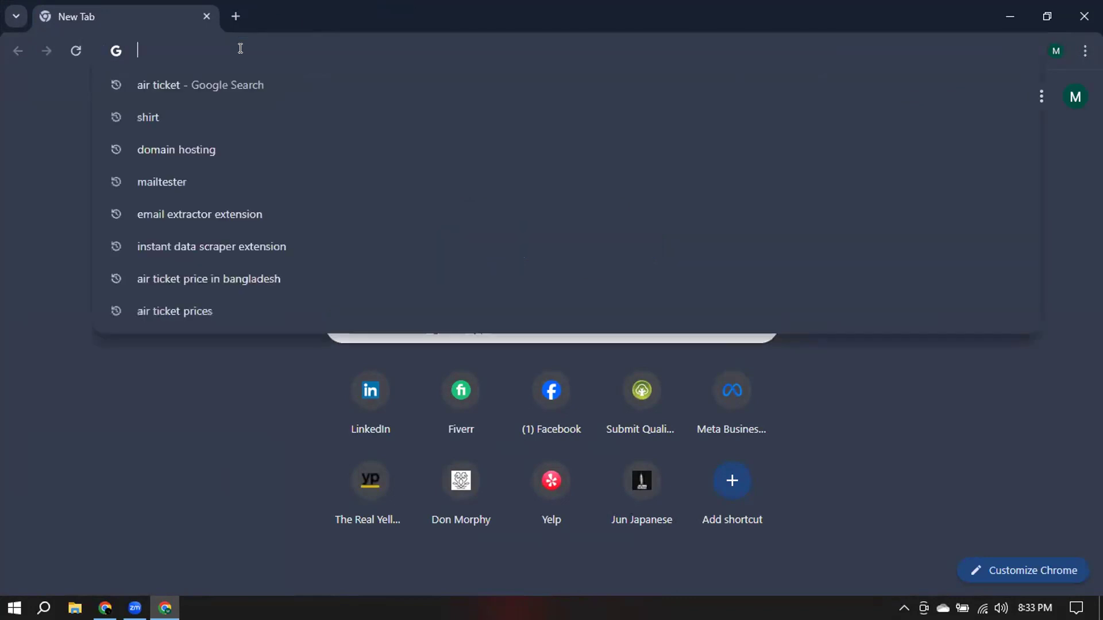
text(fiverr )
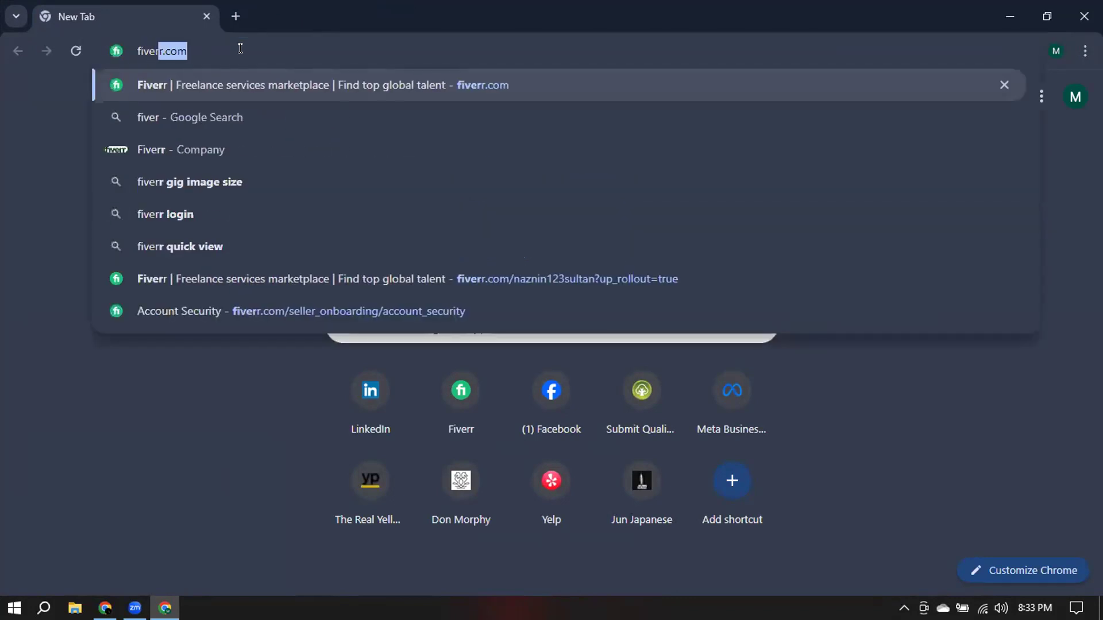
text(quick view)
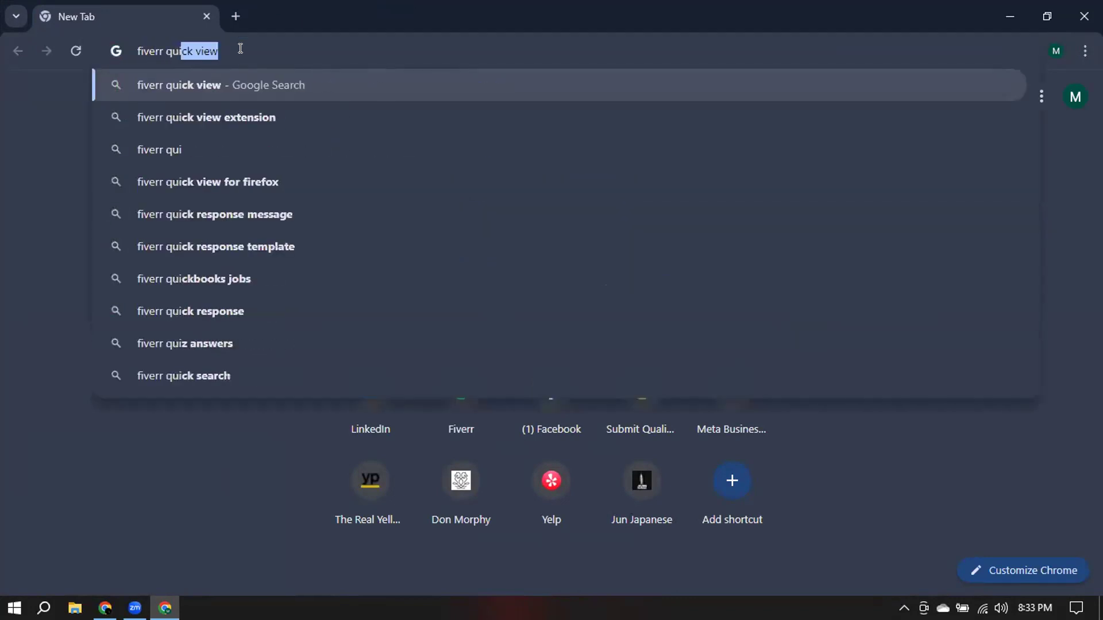
key(Return)
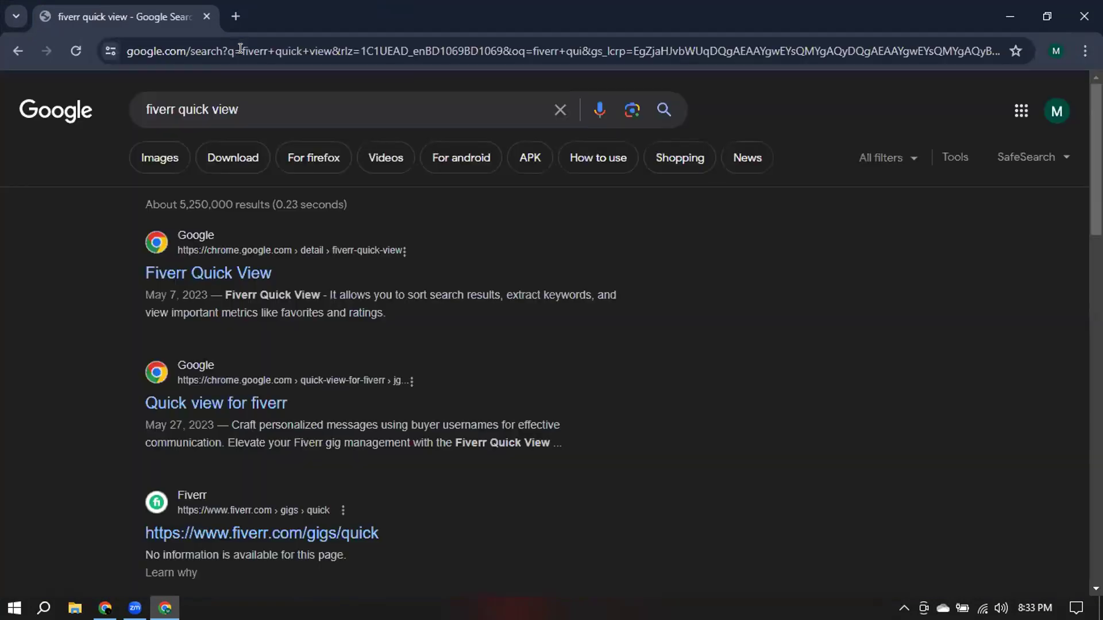
click(199, 271)
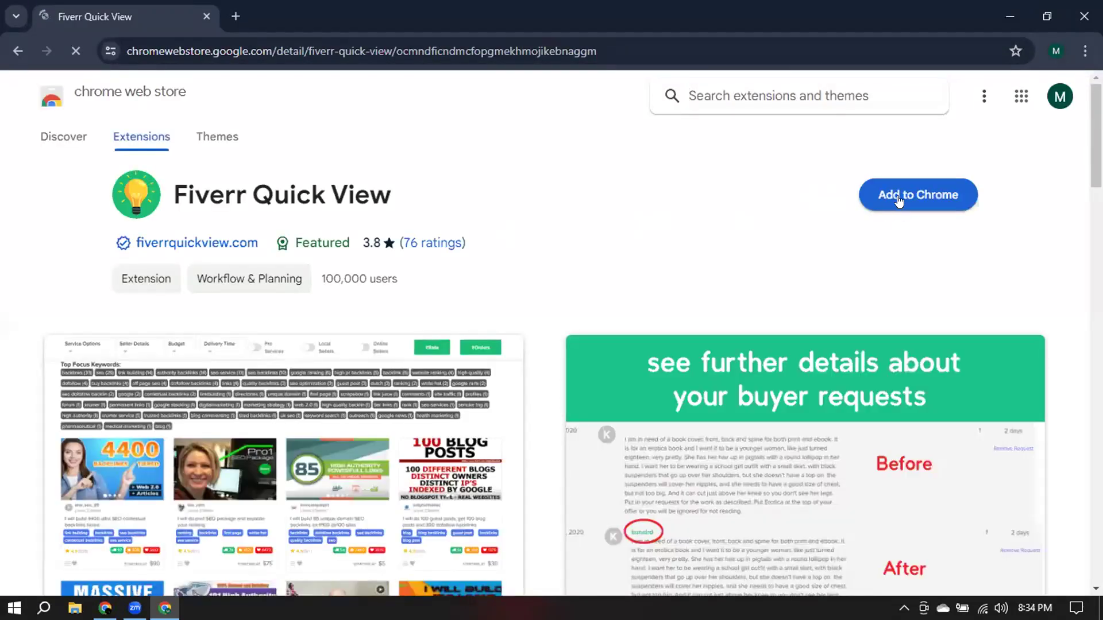
click(899, 197)
click(600, 188)
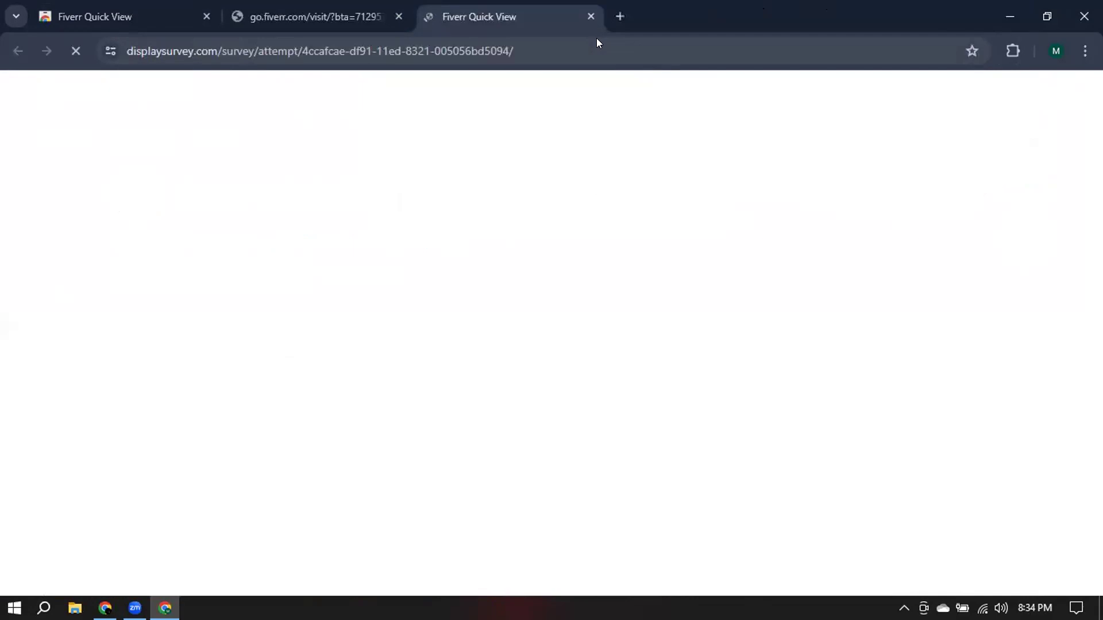
Open fiverr.com in a new tab, dismiss the Google sign-in prompt and check which extensions have access to the site.
click(619, 16)
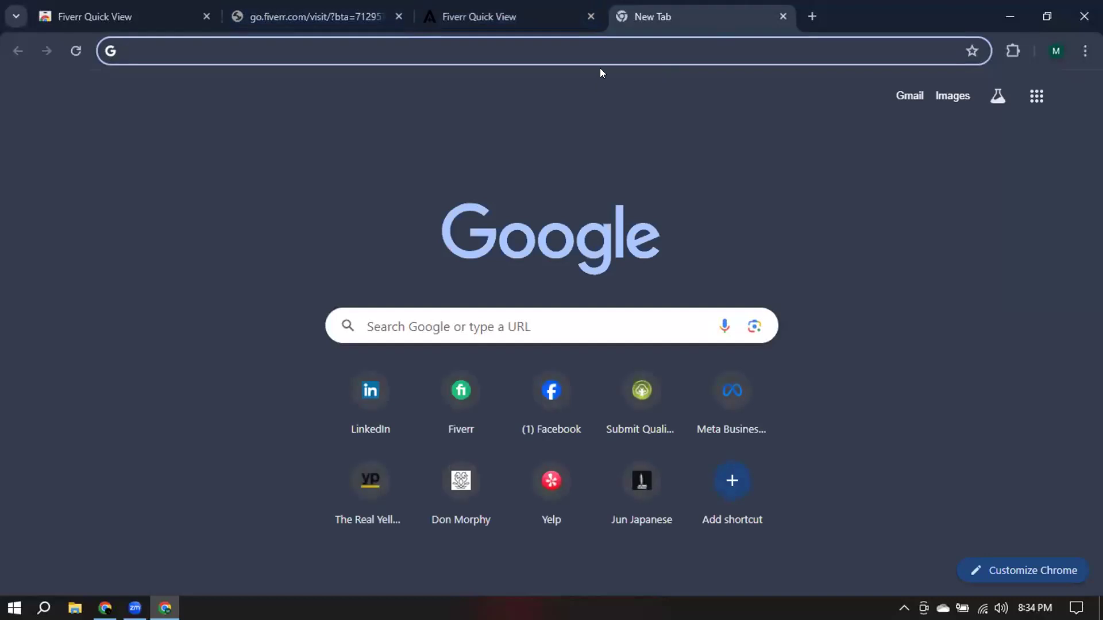
text(fiverr.com)
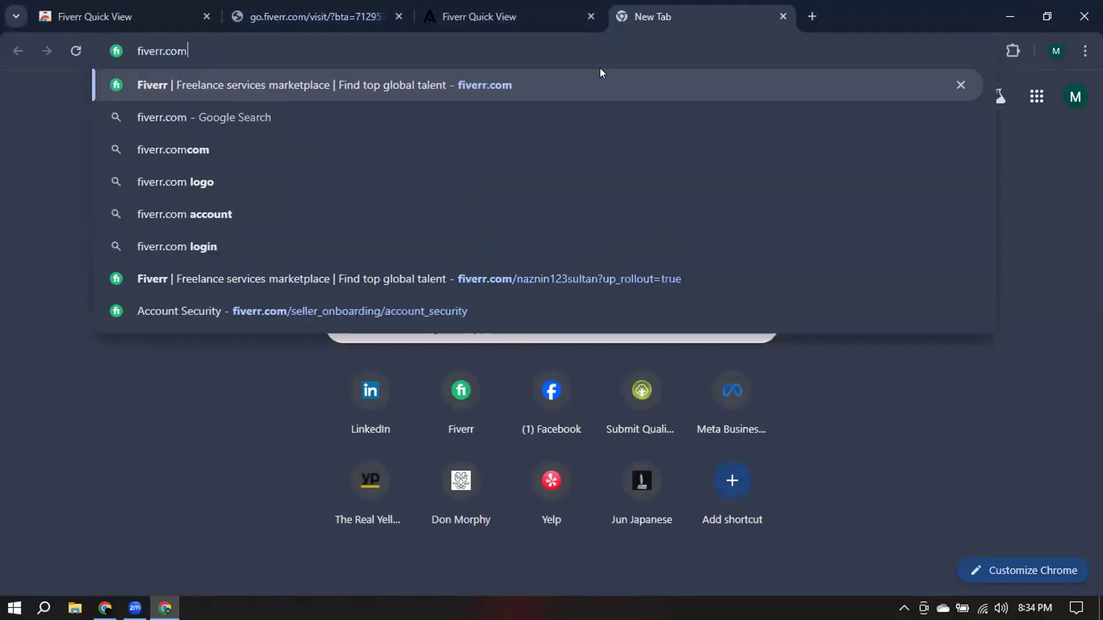
key(Return)
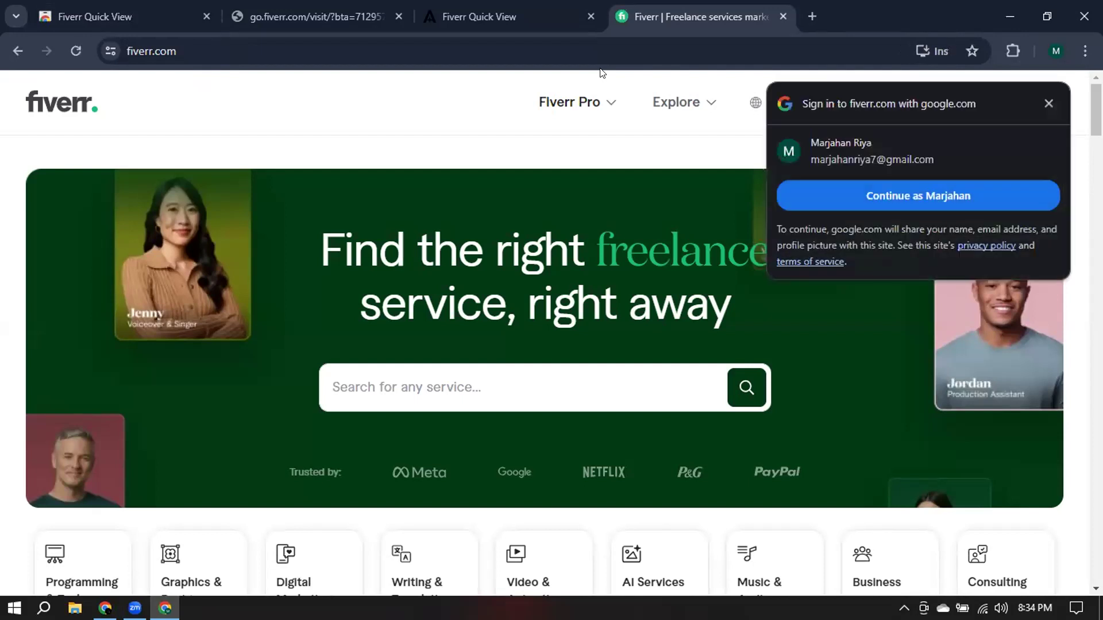
click(1049, 102)
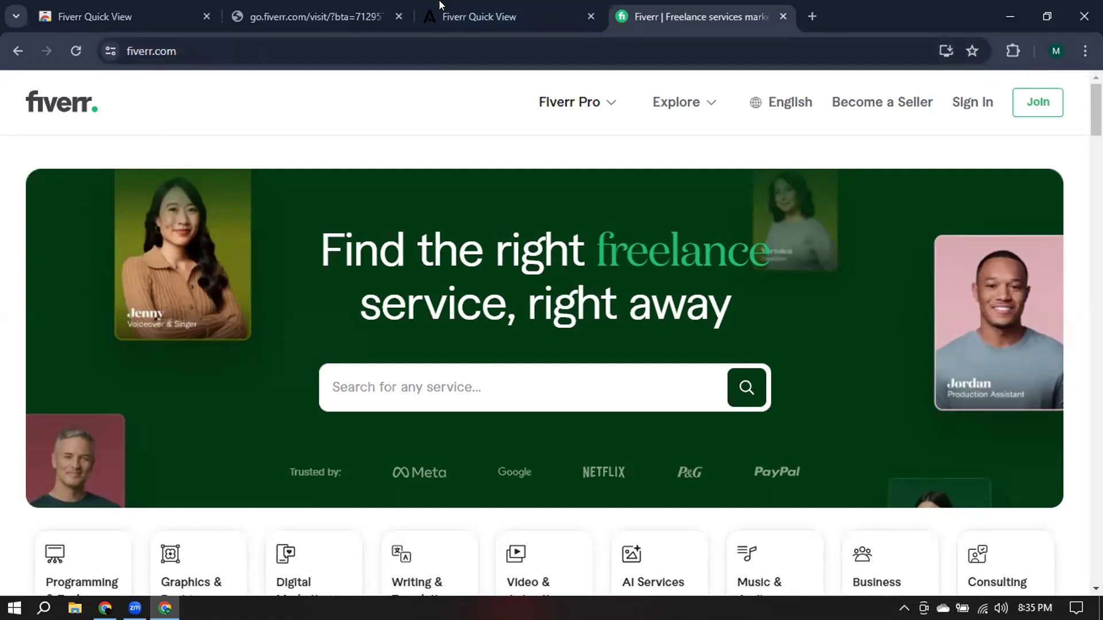
click(1012, 52)
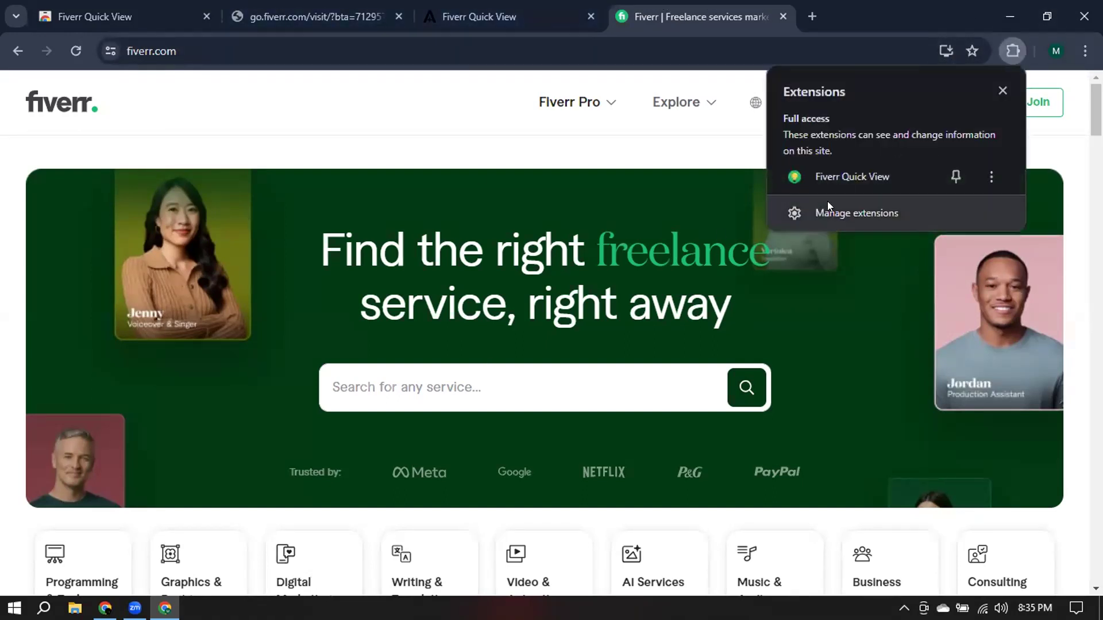
click(885, 5)
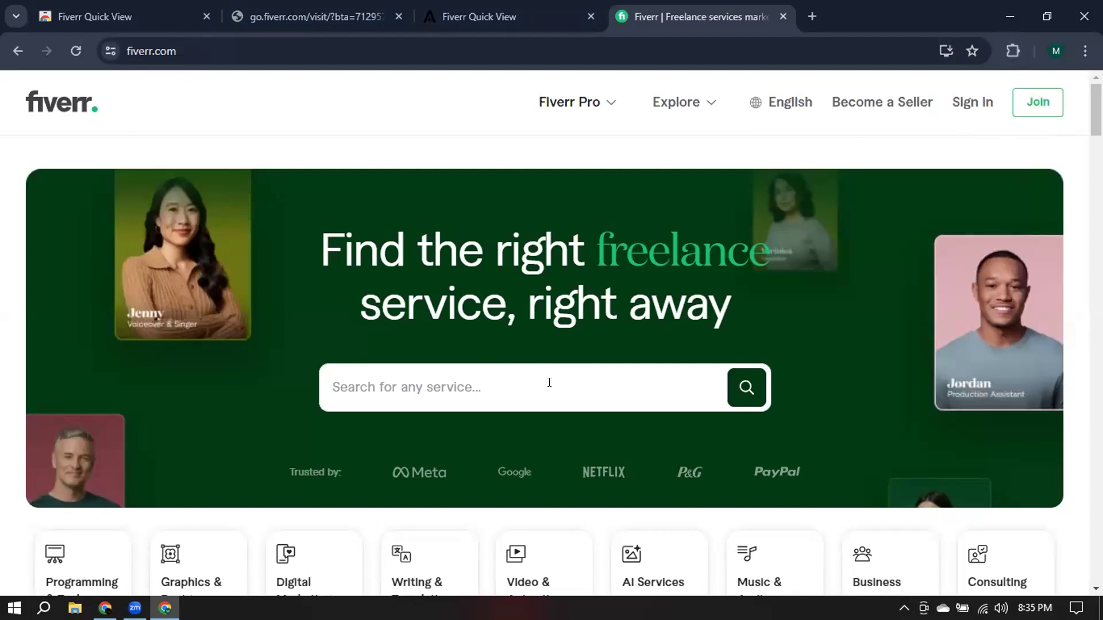
Search Fiverr for "lead generation" and look over the first gigs in the results.
click(433, 388)
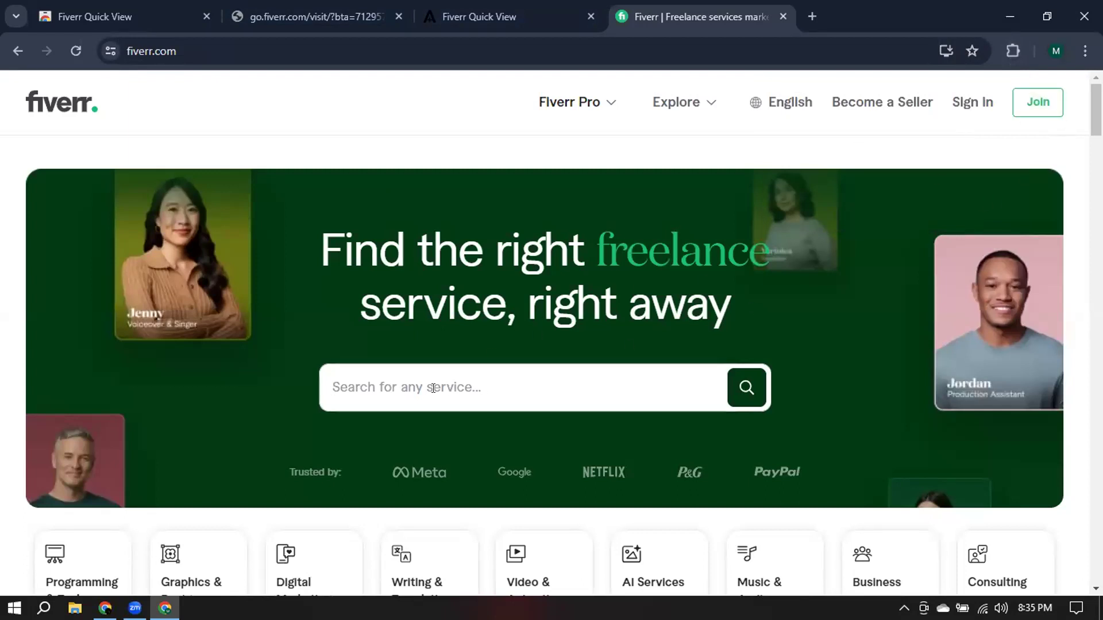
text(lead generation)
key(Return)
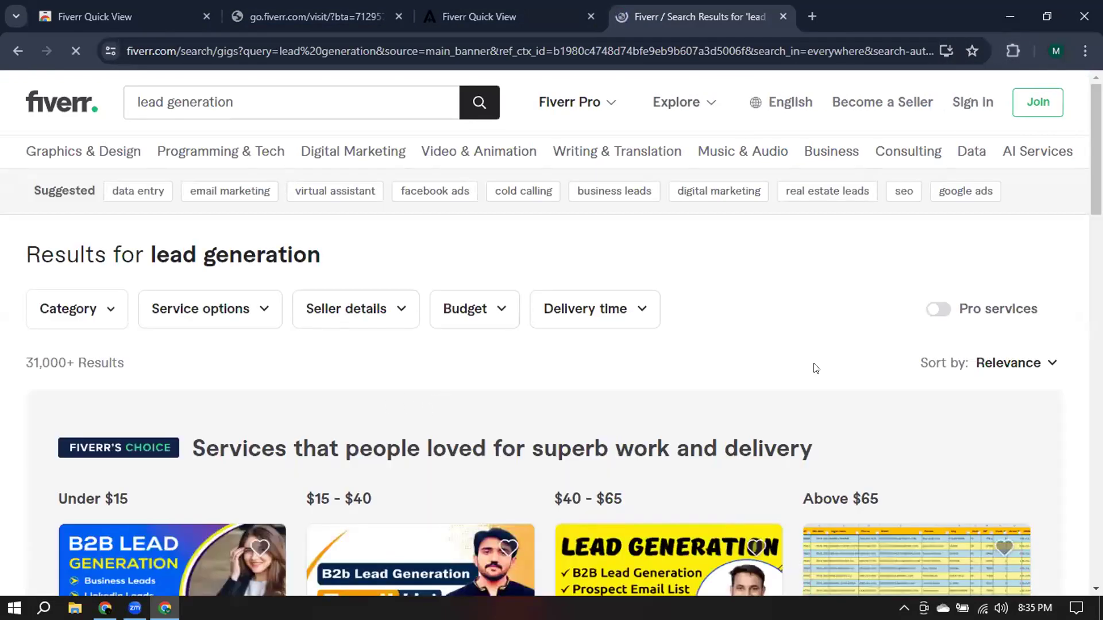
scroll(821, 367, down, 1)
scroll(824, 366, down, 1)
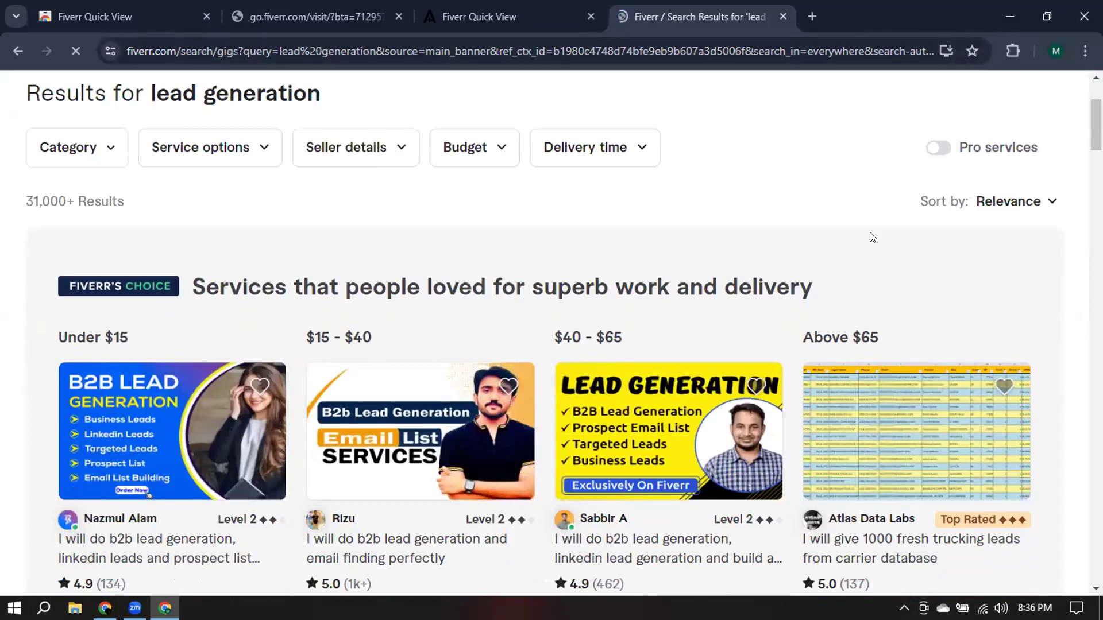
click(638, 178)
scroll(834, 198, up, 2)
Review the Fiverr Quick View extension's feature options, close them and return to the lead generation gig results.
click(1011, 50)
click(839, 172)
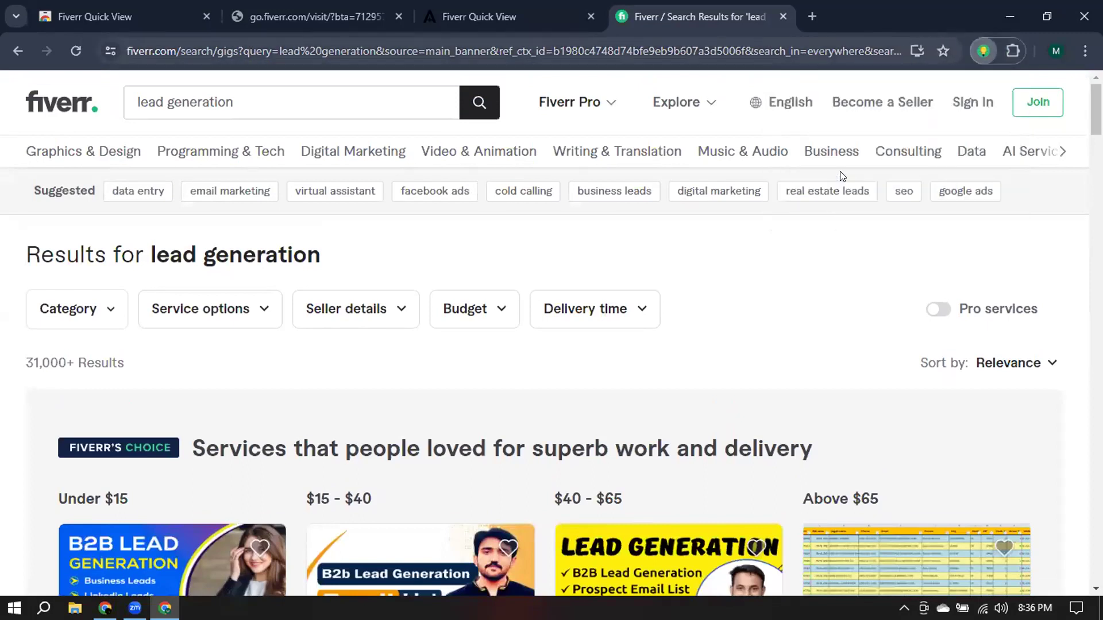
scroll(842, 184, down, 3)
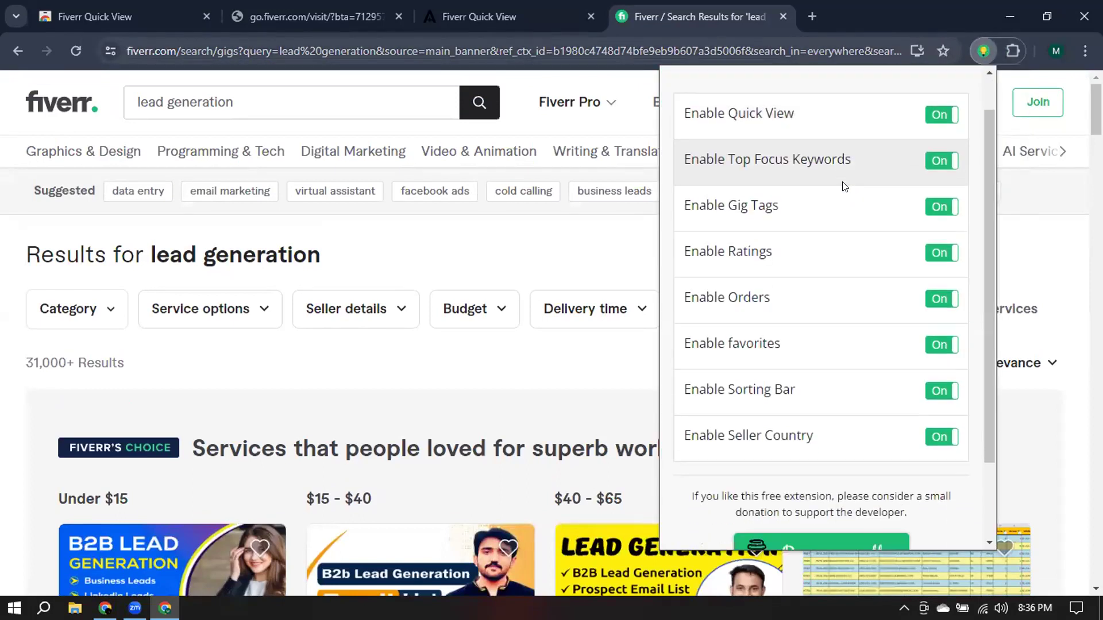
scroll(847, 385, up, 1)
scroll(847, 384, up, 2)
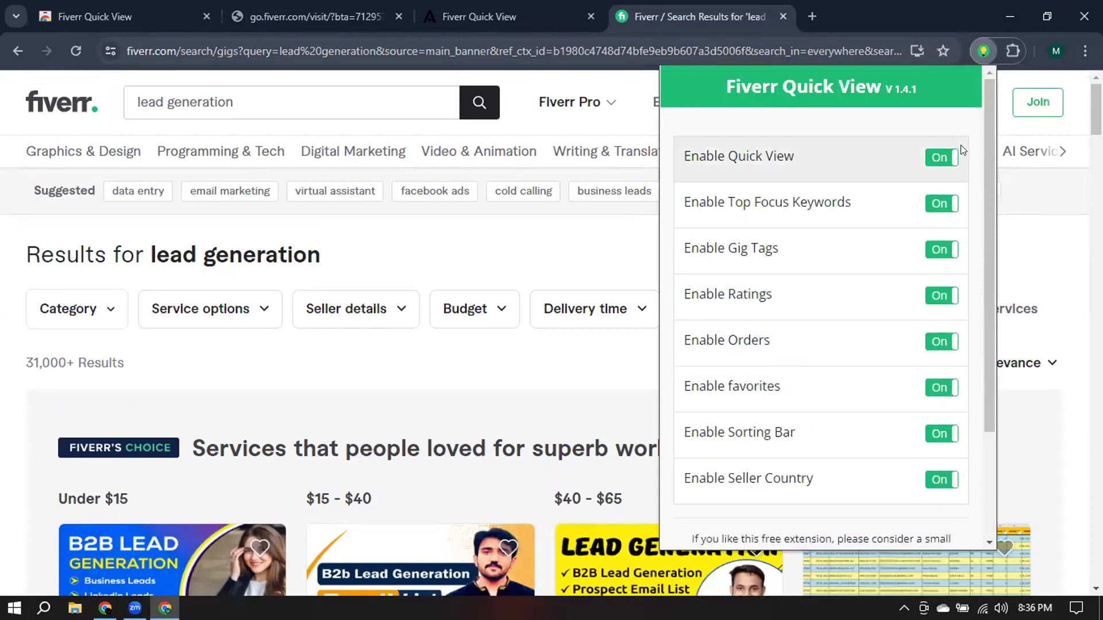
scroll(979, 356, down, 1)
scroll(979, 357, down, 2)
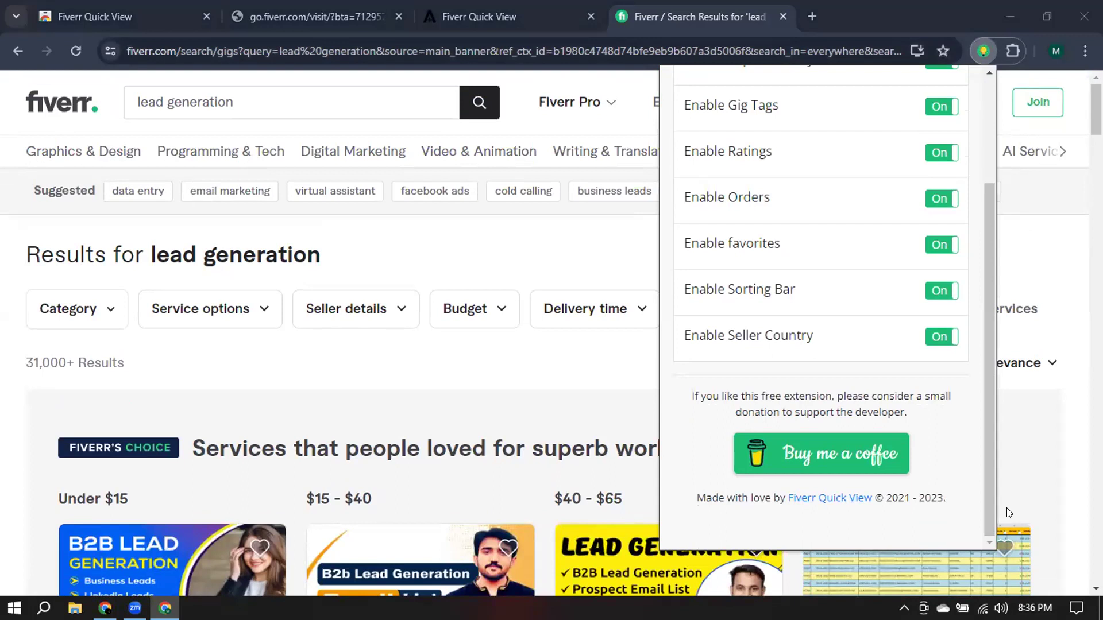
click(1009, 513)
scroll(802, 244, down, 8)
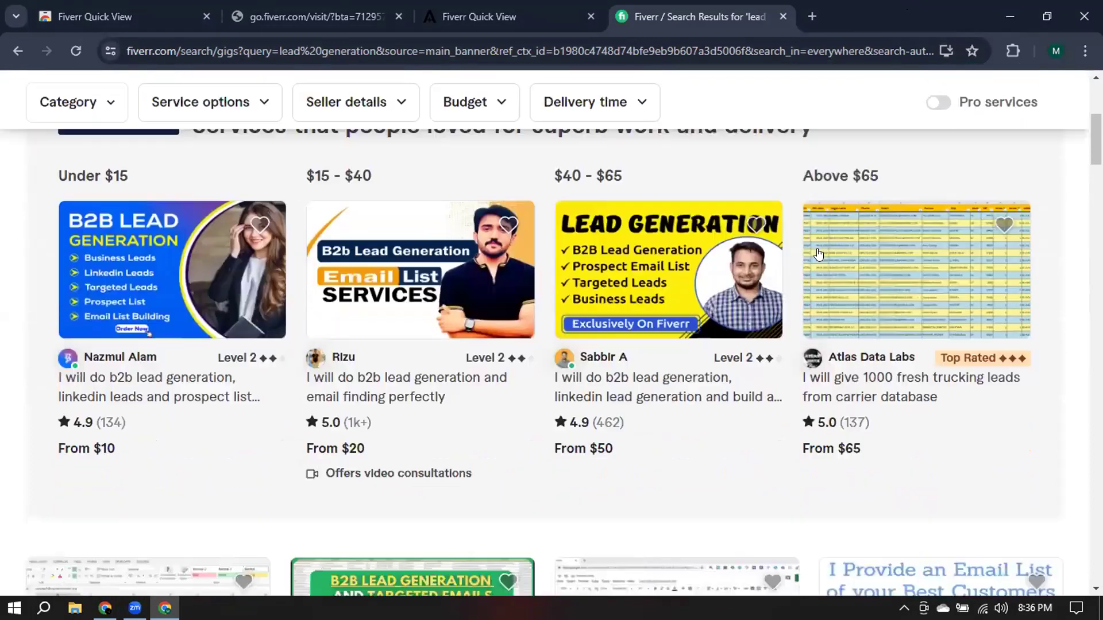
Reload the lead generation search results and review the keyword tags and statistics added under the gigs.
scroll(747, 236, up, 1)
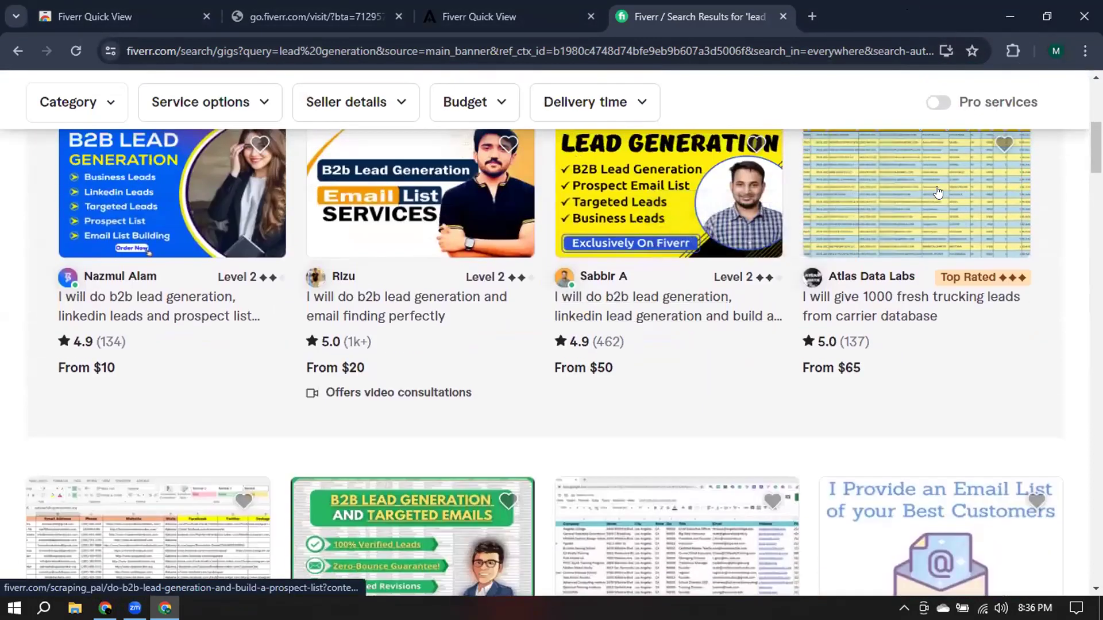
click(75, 51)
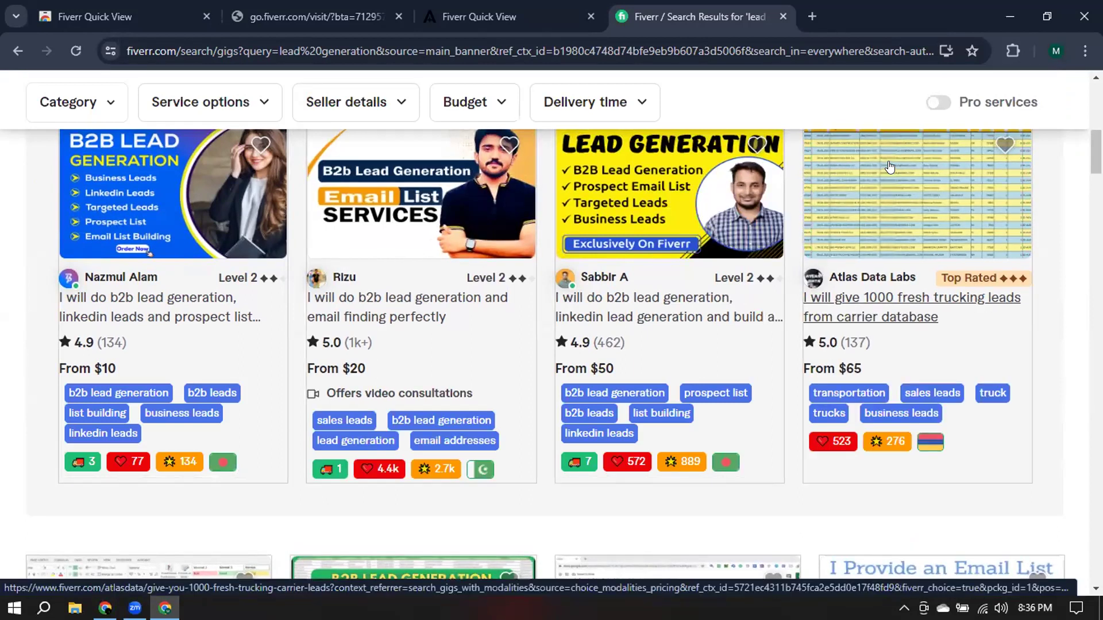
scroll(889, 166, down, 4)
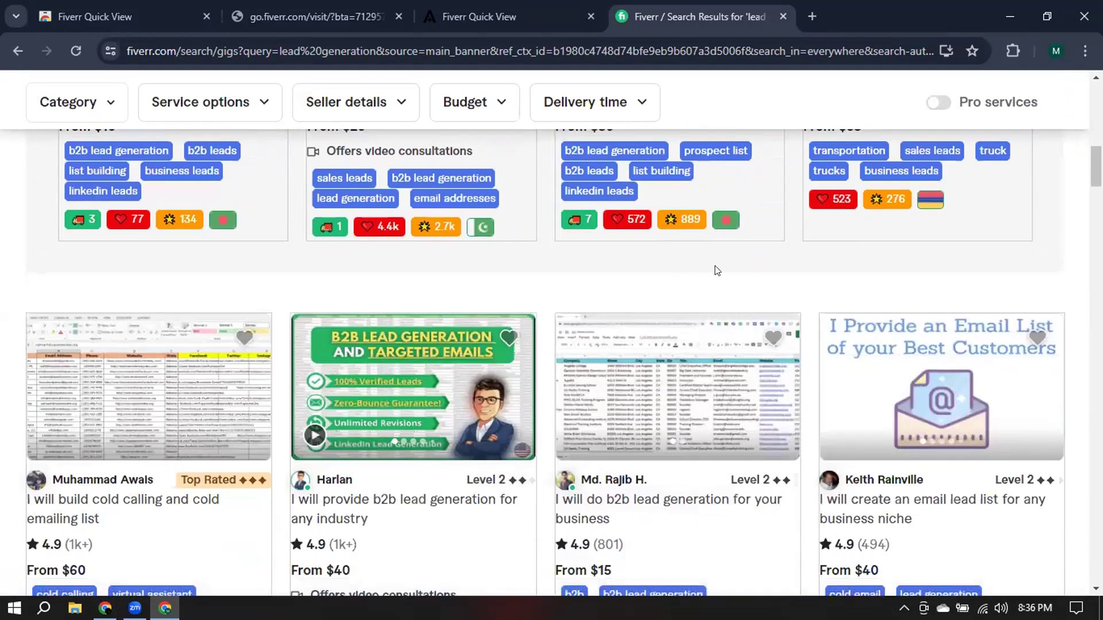
scroll(718, 270, down, 4)
scroll(723, 268, down, 4)
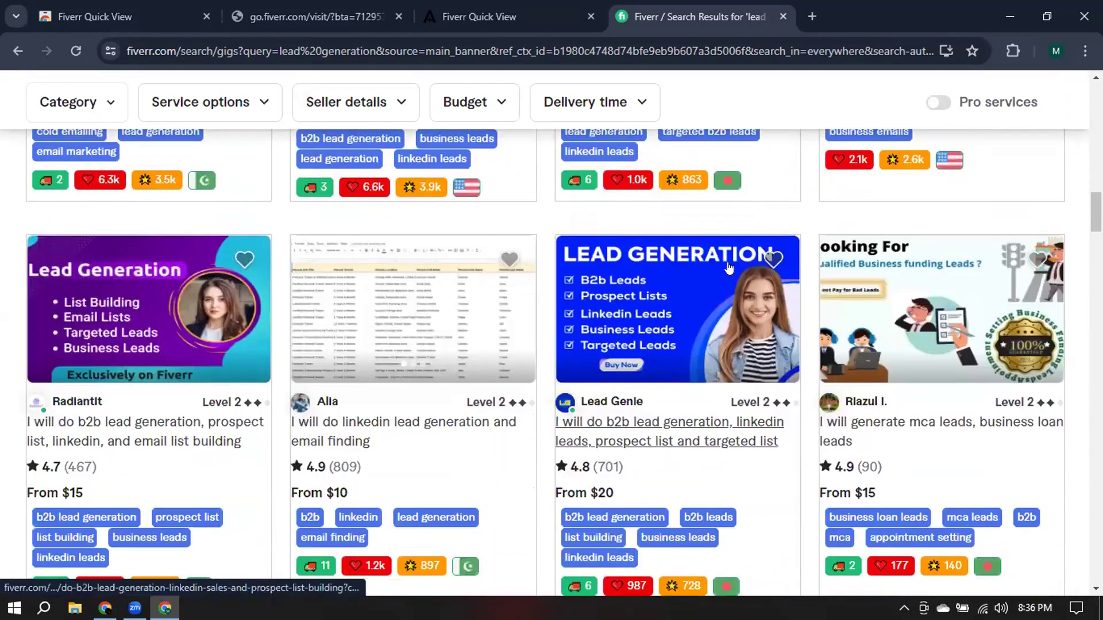
scroll(772, 263, down, 4)
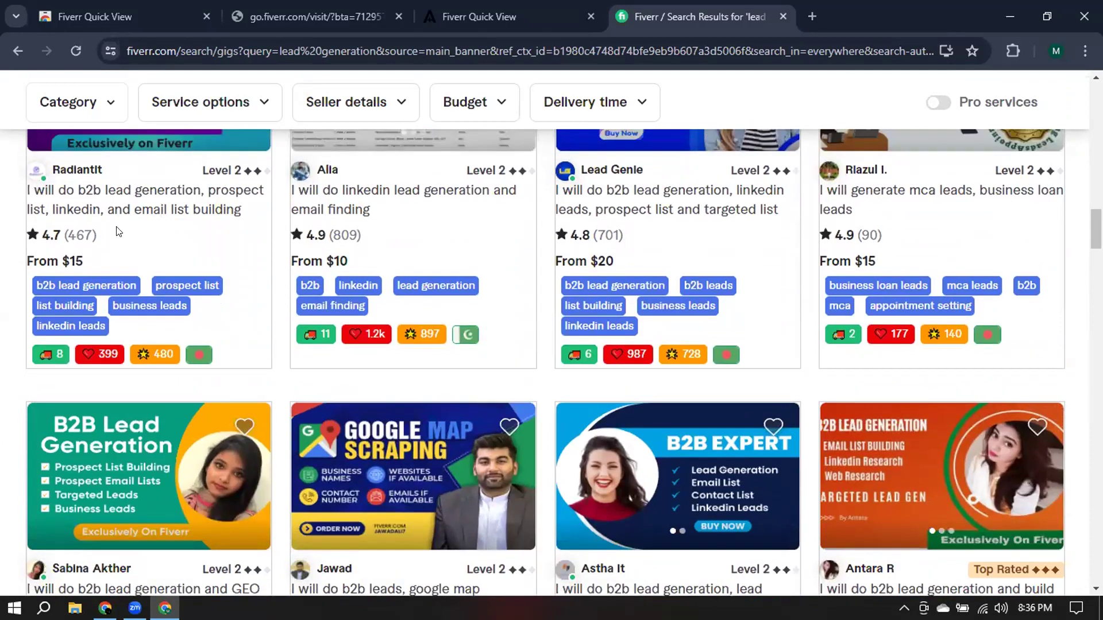
scroll(58, 348, up, 1)
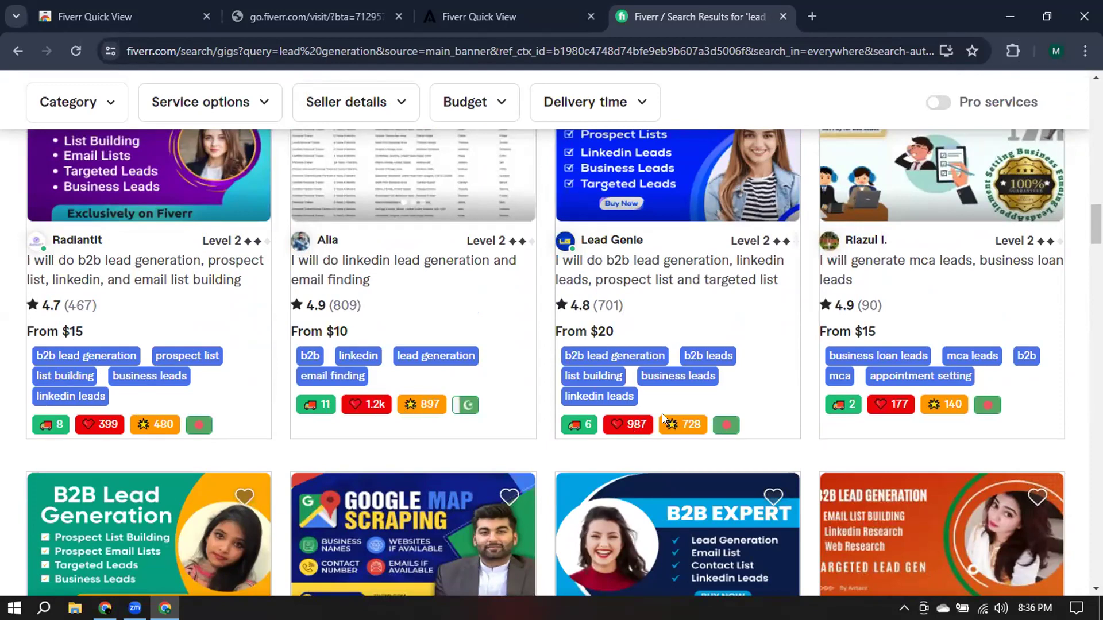
Look through the first page of gig results down to the pagination, and return to the Fiverr Quick View keyword summary.
scroll(632, 373, up, 10)
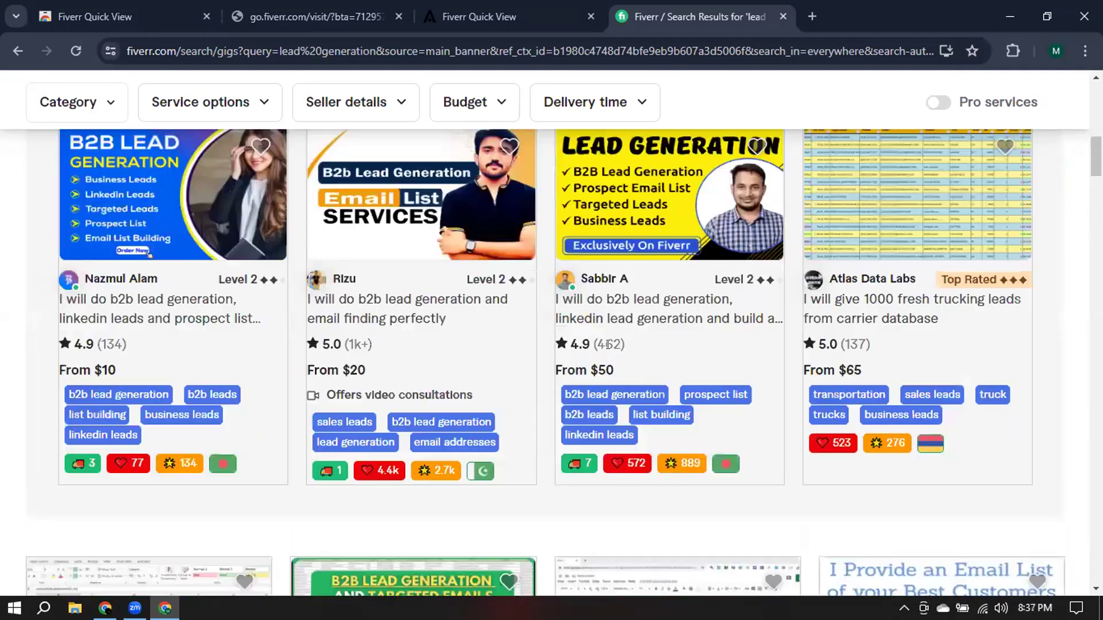
scroll(603, 344, up, 6)
scroll(471, 330, down, 7)
scroll(310, 305, up, 3)
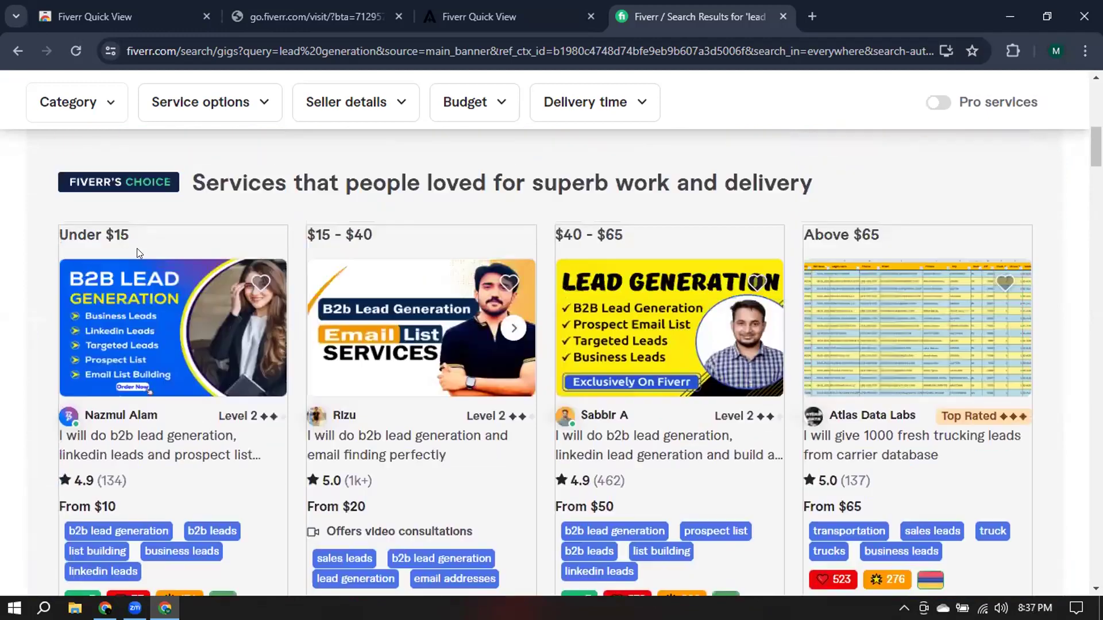
scroll(66, 250, up, 2)
scroll(561, 330, down, 10)
scroll(586, 336, down, 20)
scroll(618, 343, down, 5)
scroll(622, 332, up, 4)
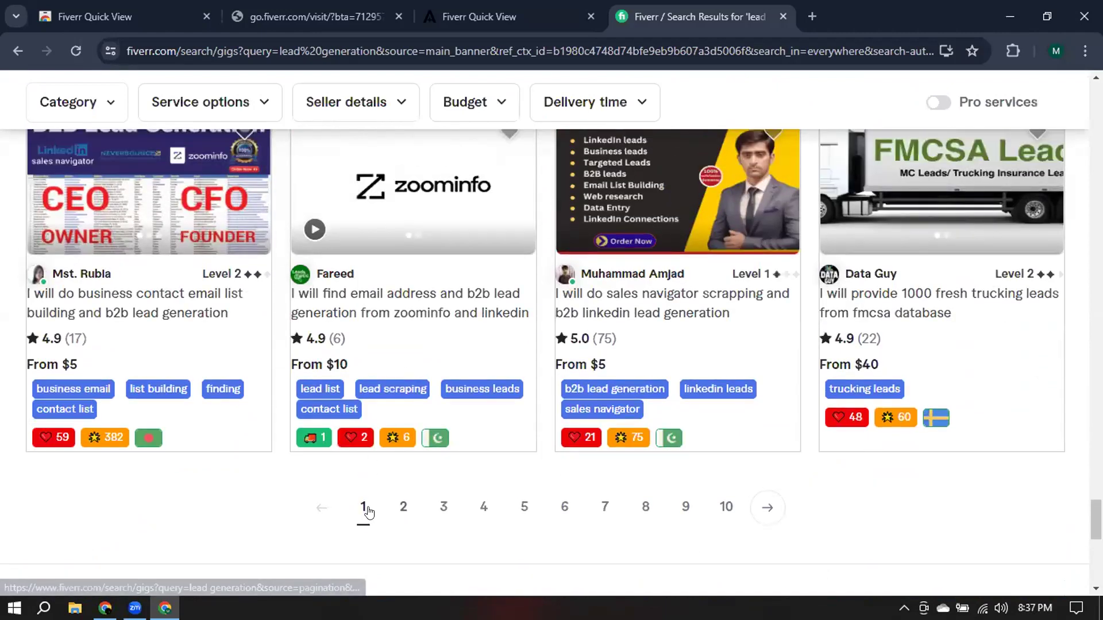
scroll(607, 393, up, 10)
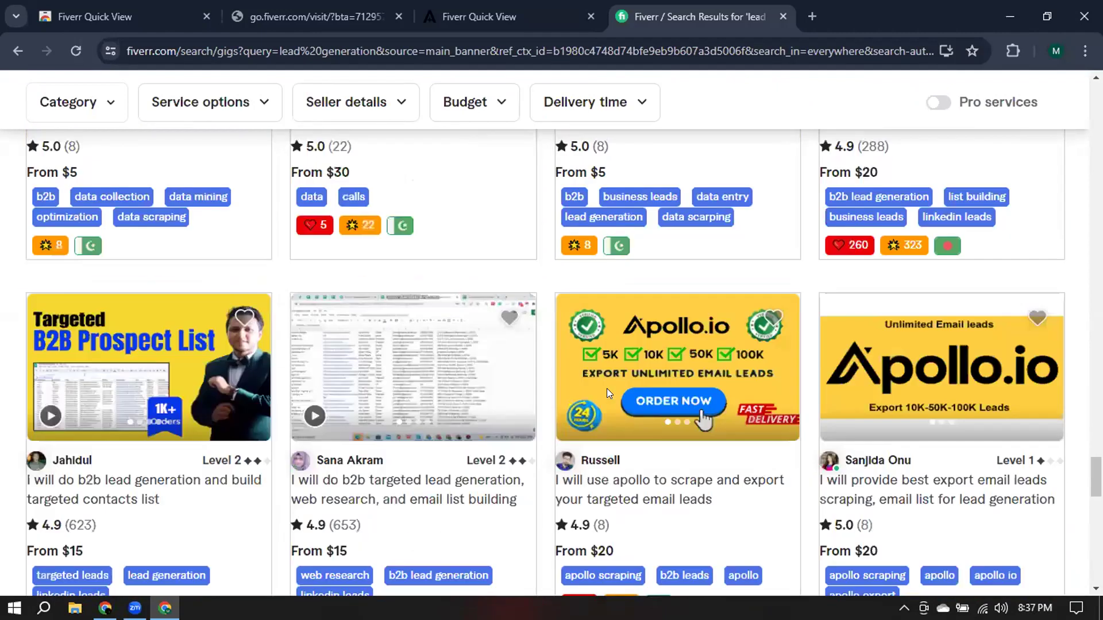
scroll(607, 393, up, 15)
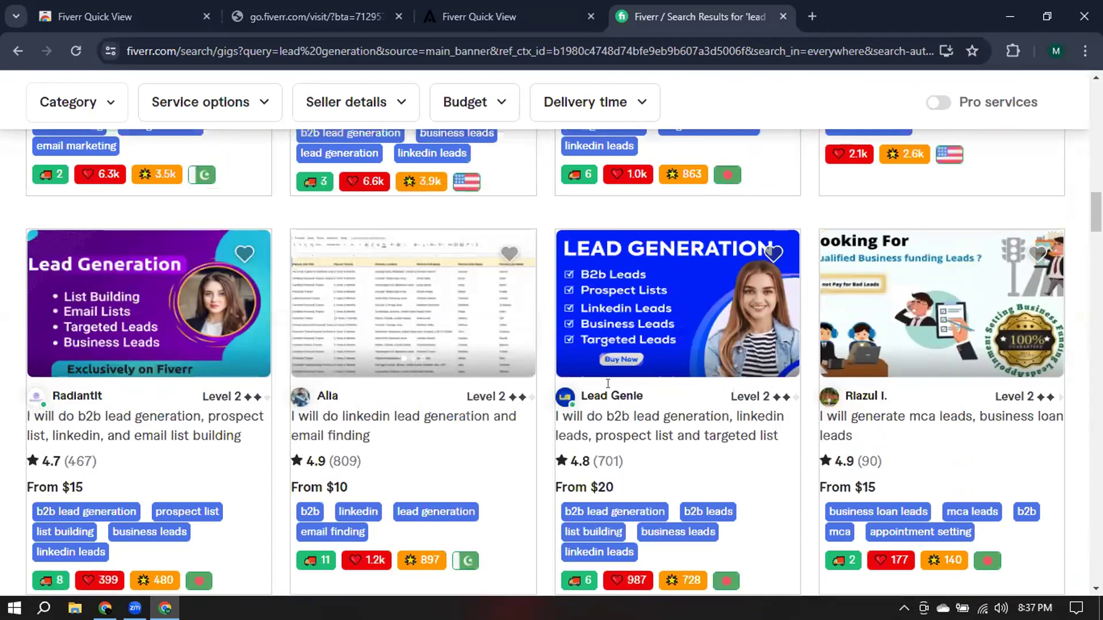
scroll(608, 384, up, 15)
scroll(613, 389, down, 4)
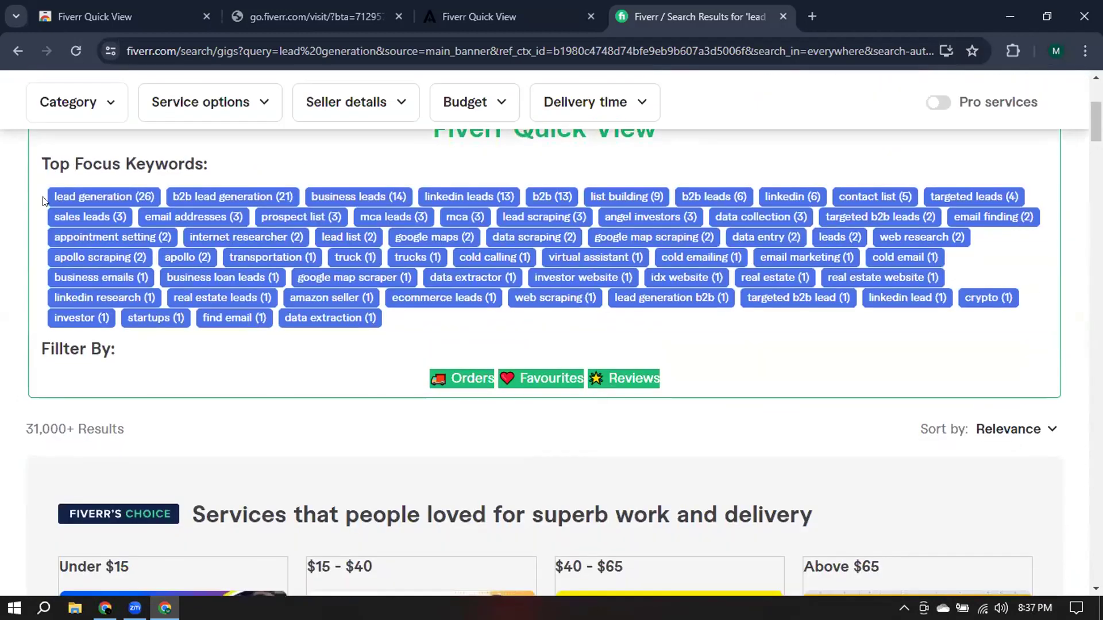
Examine the Top Focus Keywords list from "lead generation" through "data extraction" and check the browser's extension access list.
drag(45, 200, 362, 310)
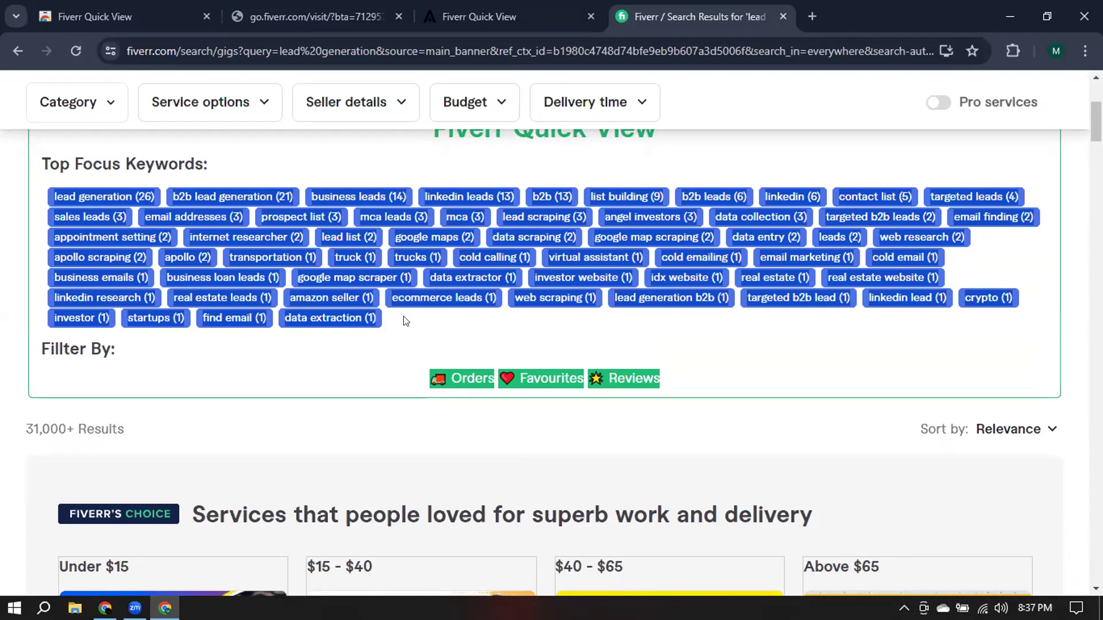
click(1009, 52)
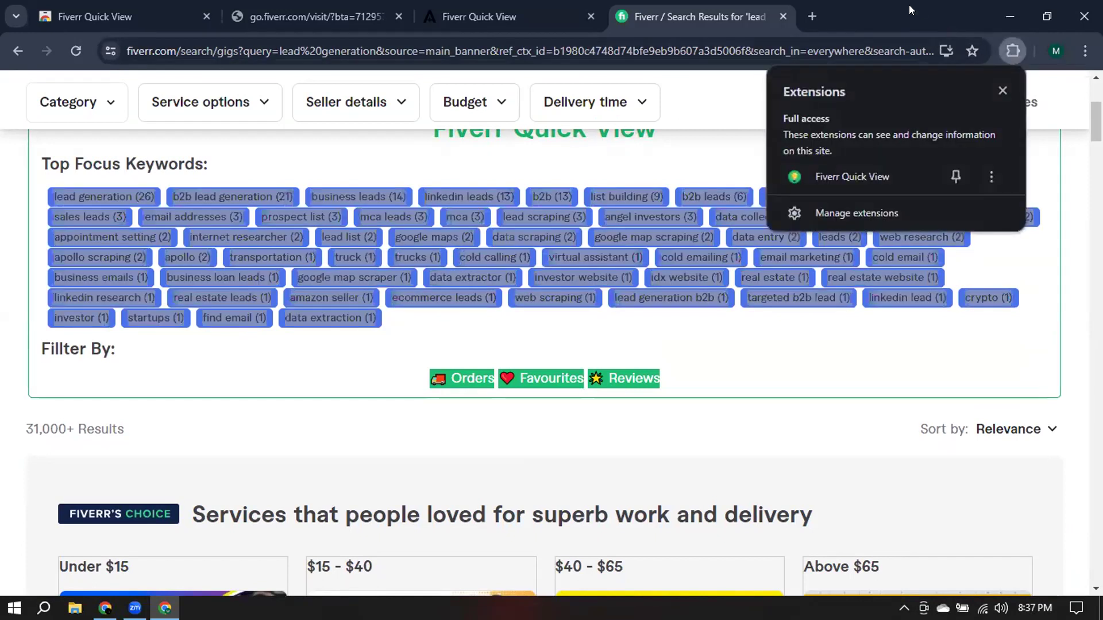
click(909, 5)
click(253, 342)
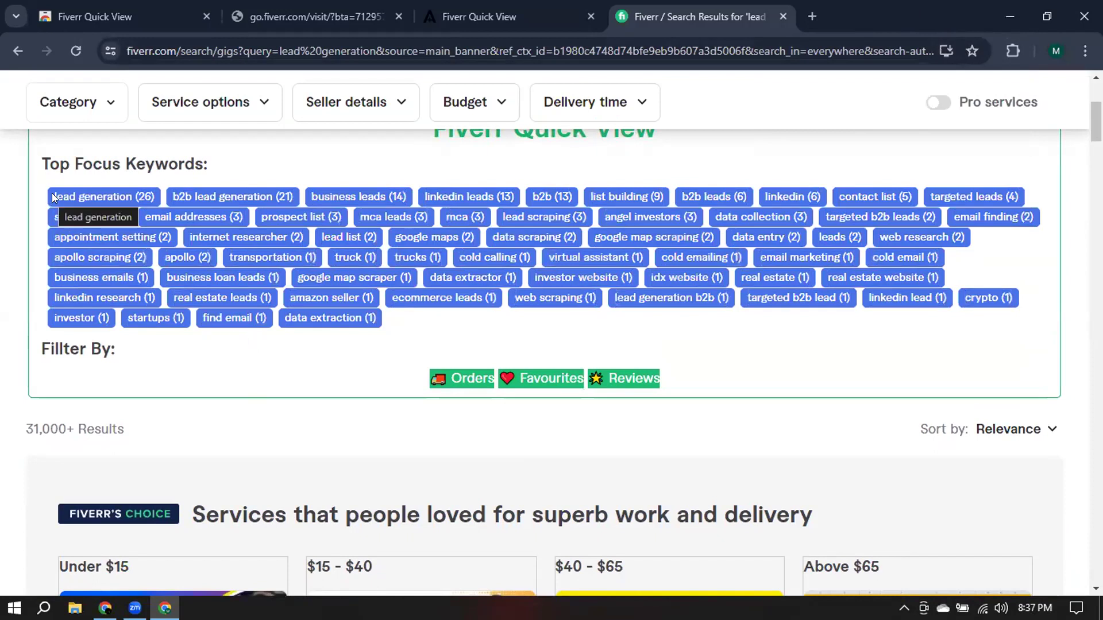
drag(53, 196, 488, 198)
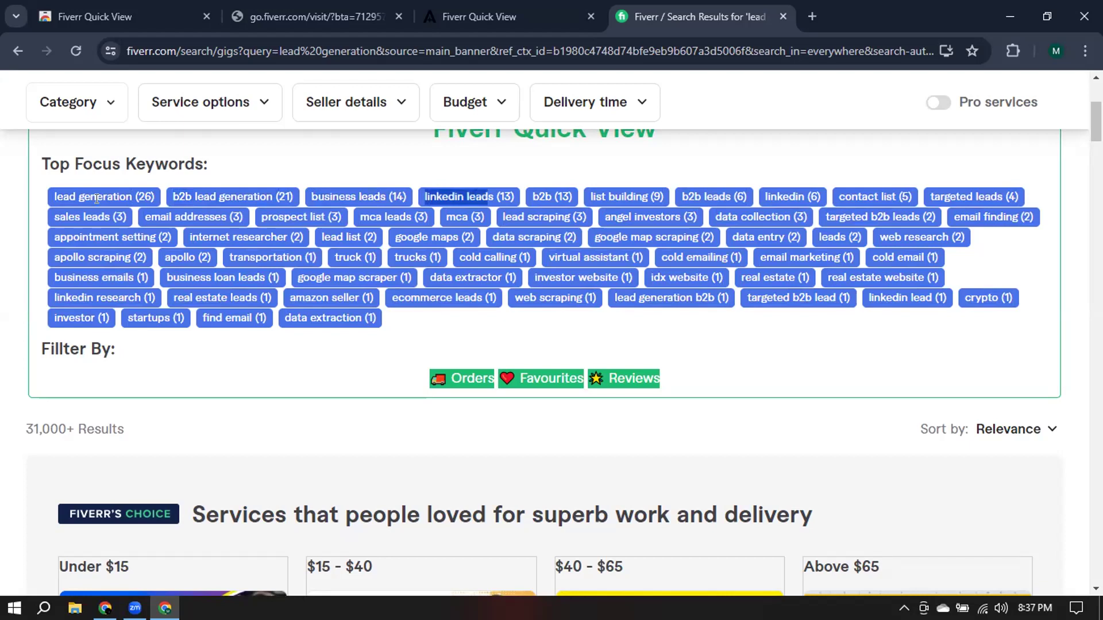
click(46, 197)
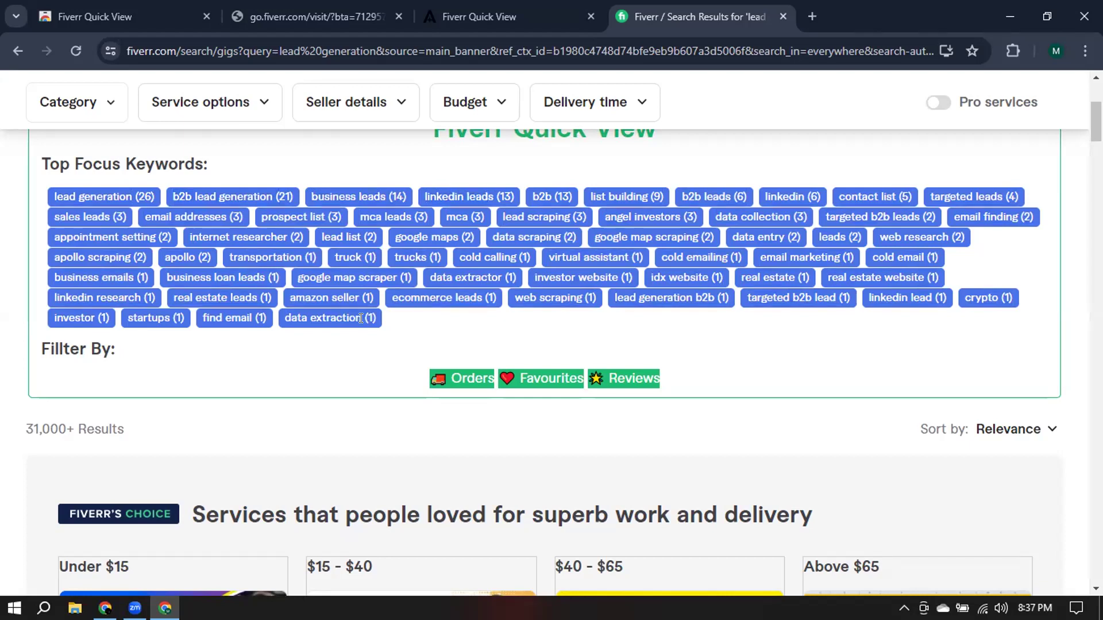
drag(361, 318, 284, 318)
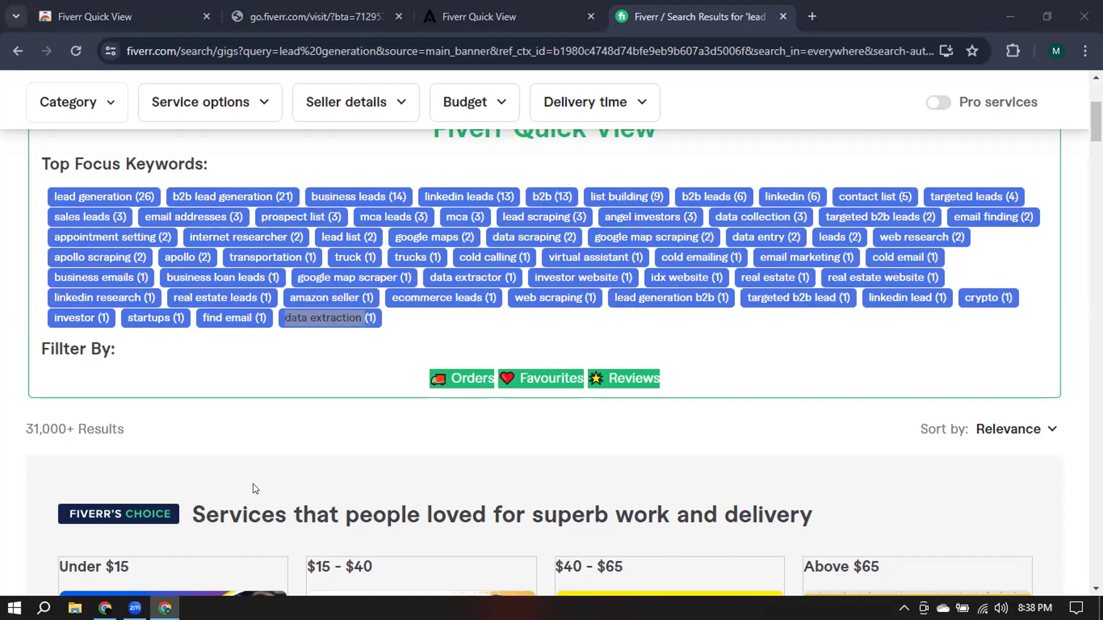
Minimize the browser and open the Downloads folder in File Explorer.
click(1010, 16)
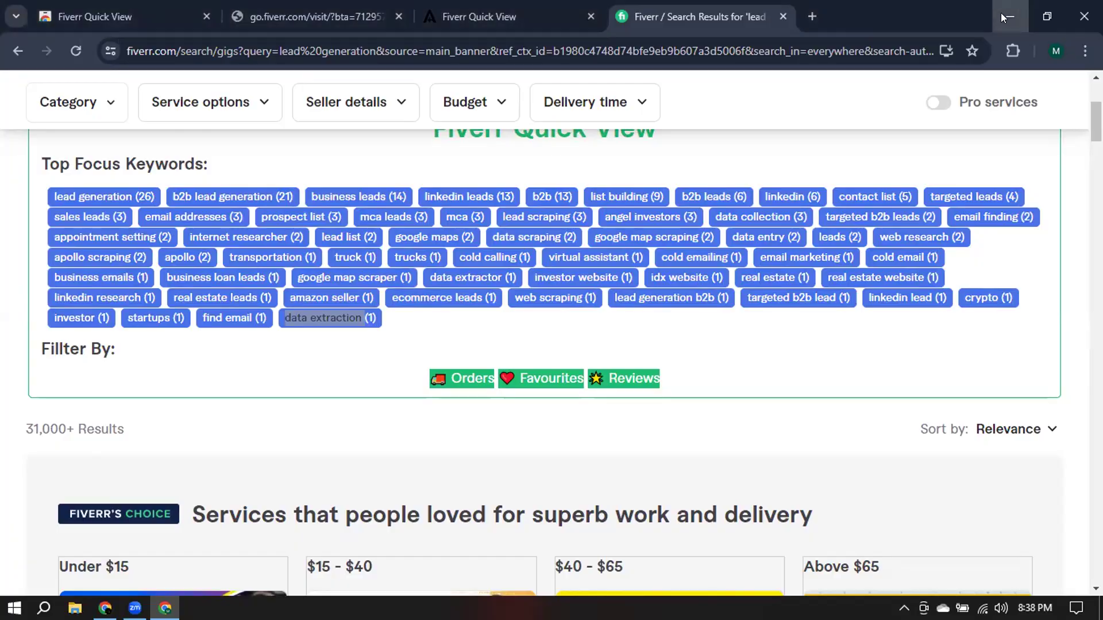
double_click(21, 12)
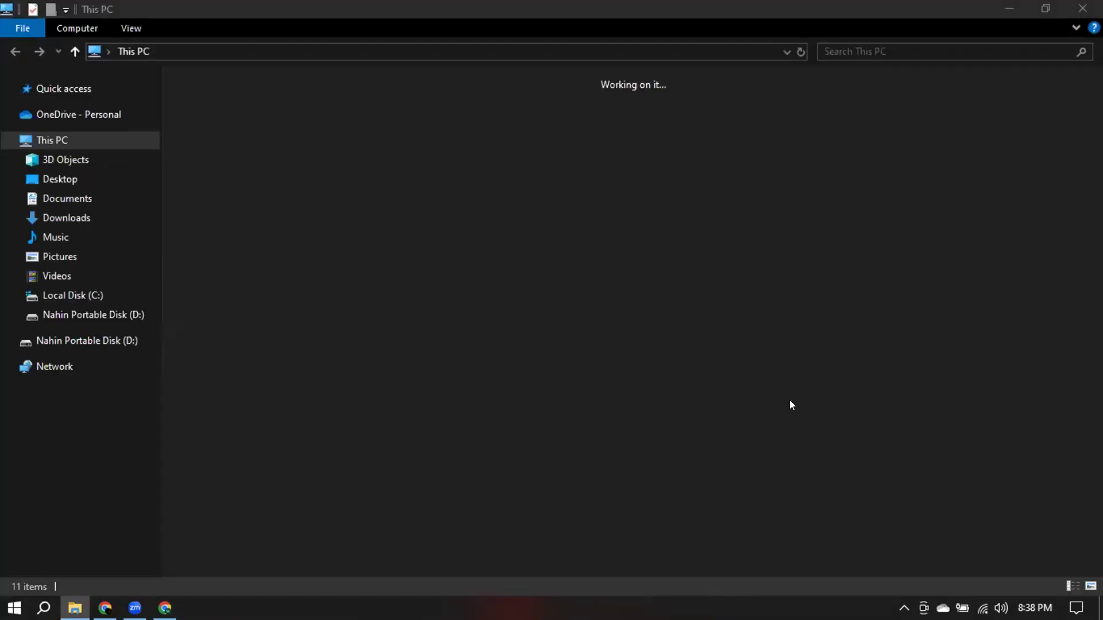
double_click(950, 116)
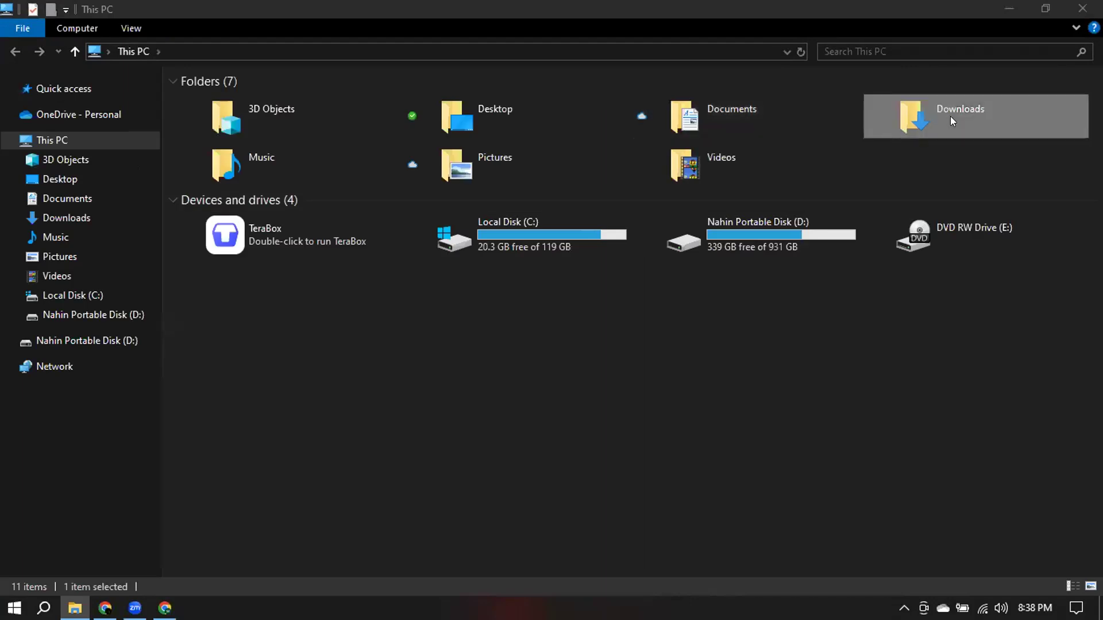
Locate and select the image Lead Generation.jpg among the downloaded files.
scroll(676, 298, down, 10)
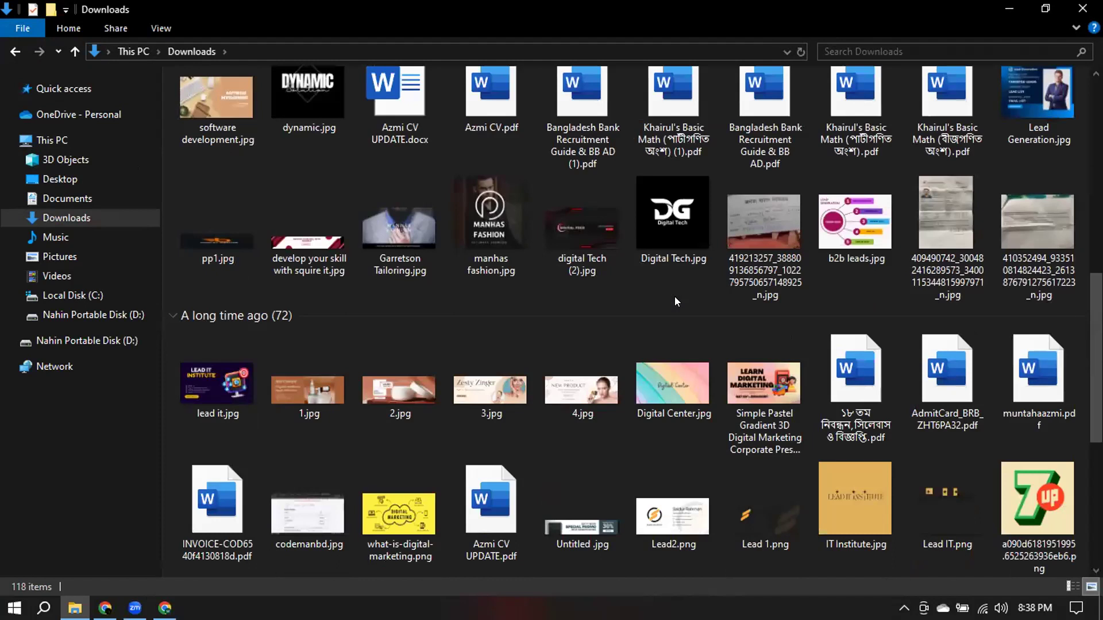
scroll(674, 296, down, 8)
scroll(674, 296, down, 5)
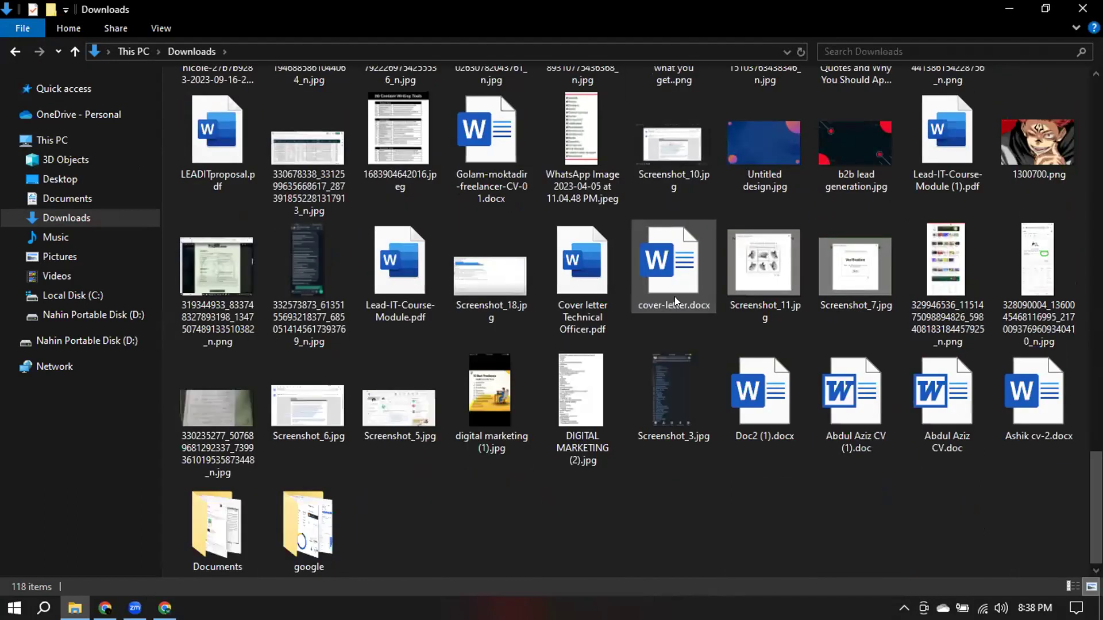
scroll(675, 296, up, 4)
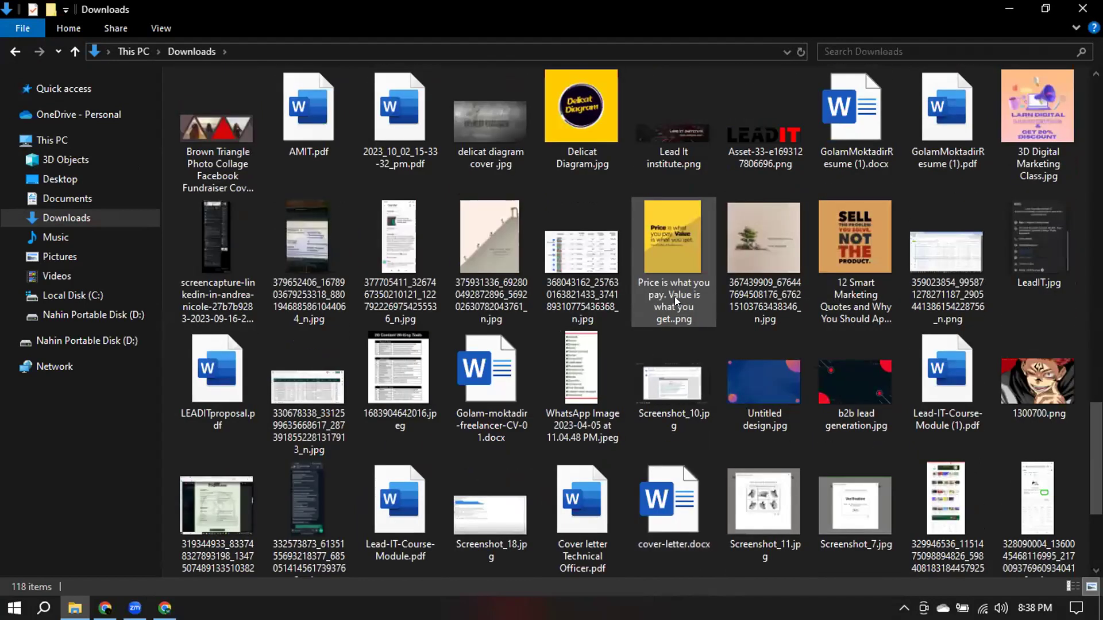
key(l)
key(l)
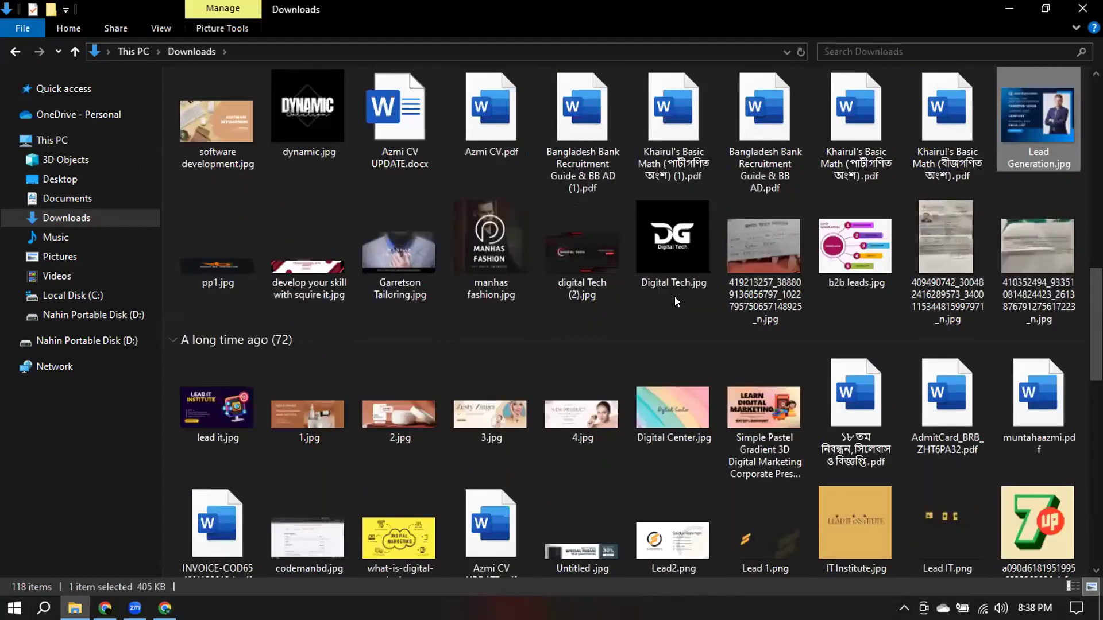
key(l)
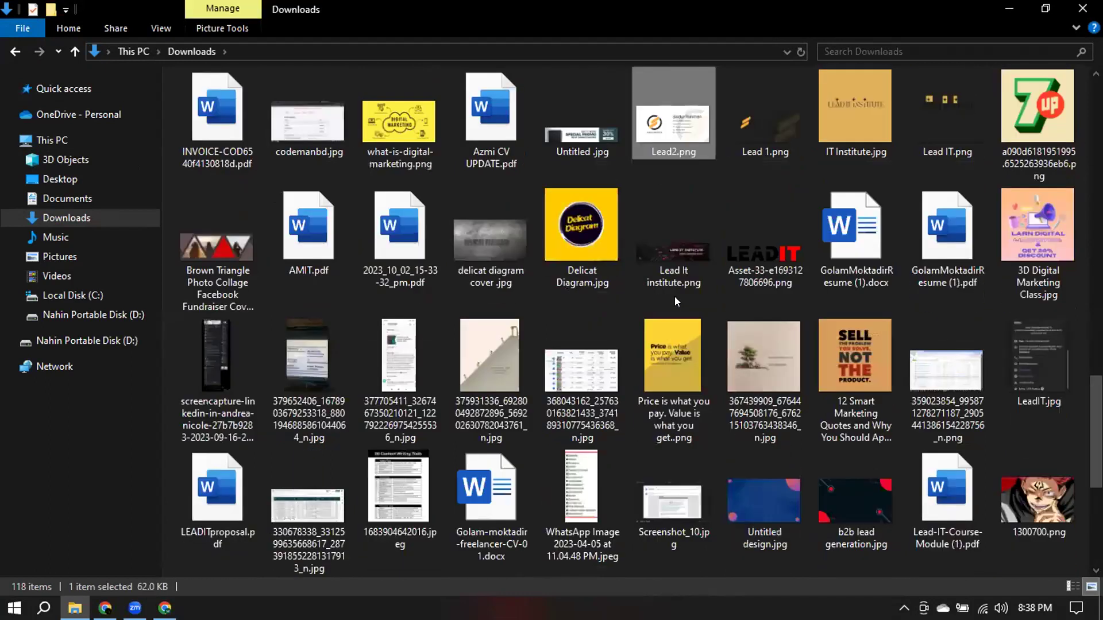
scroll(830, 429, up, 10)
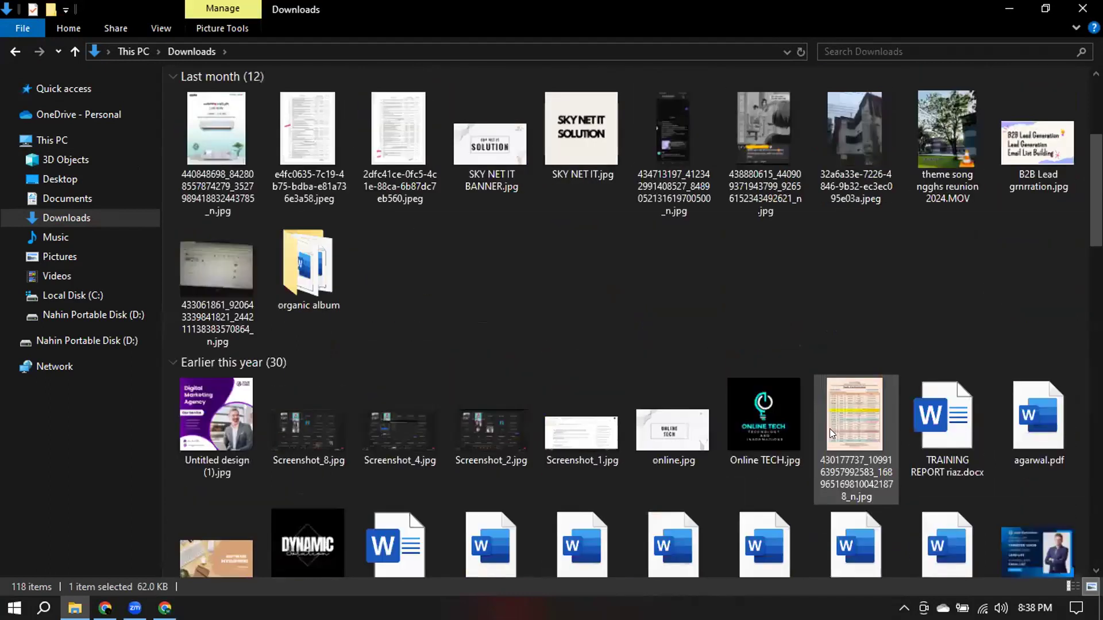
scroll(819, 372, down, 3)
click(1035, 355)
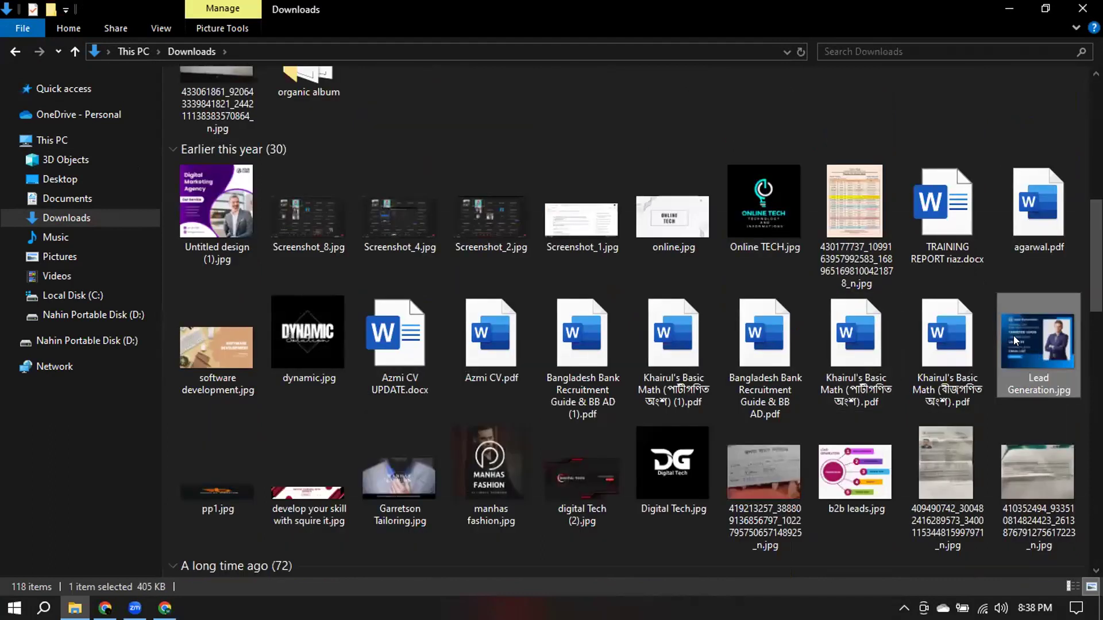
Open the detailed properties of Lead Generation.jpg and set its rating to five stars.
right_click(1014, 336)
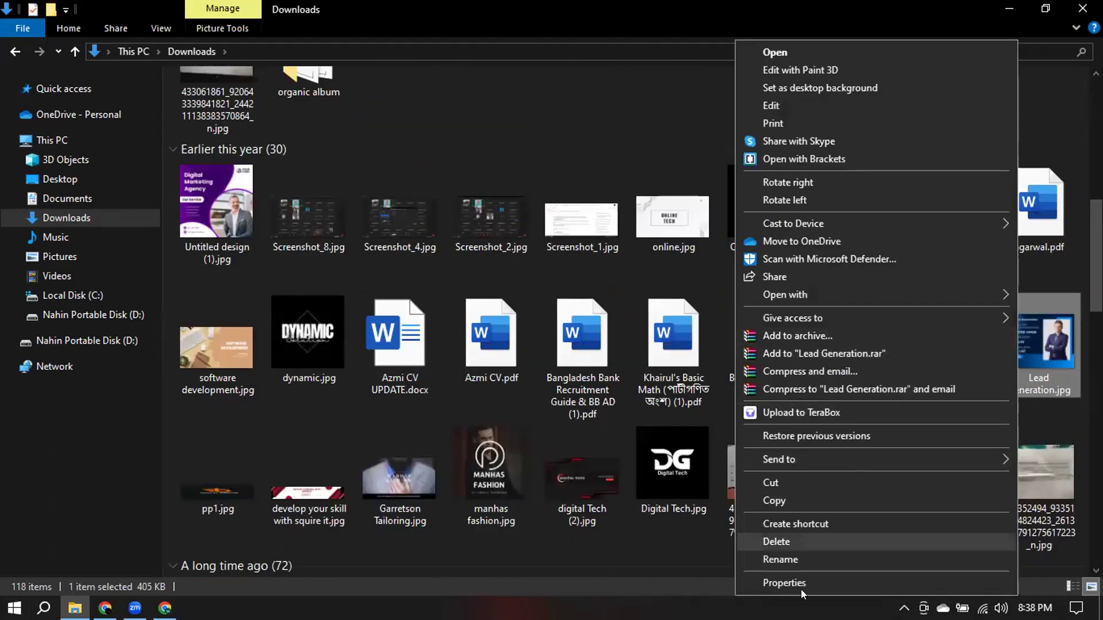
click(774, 577)
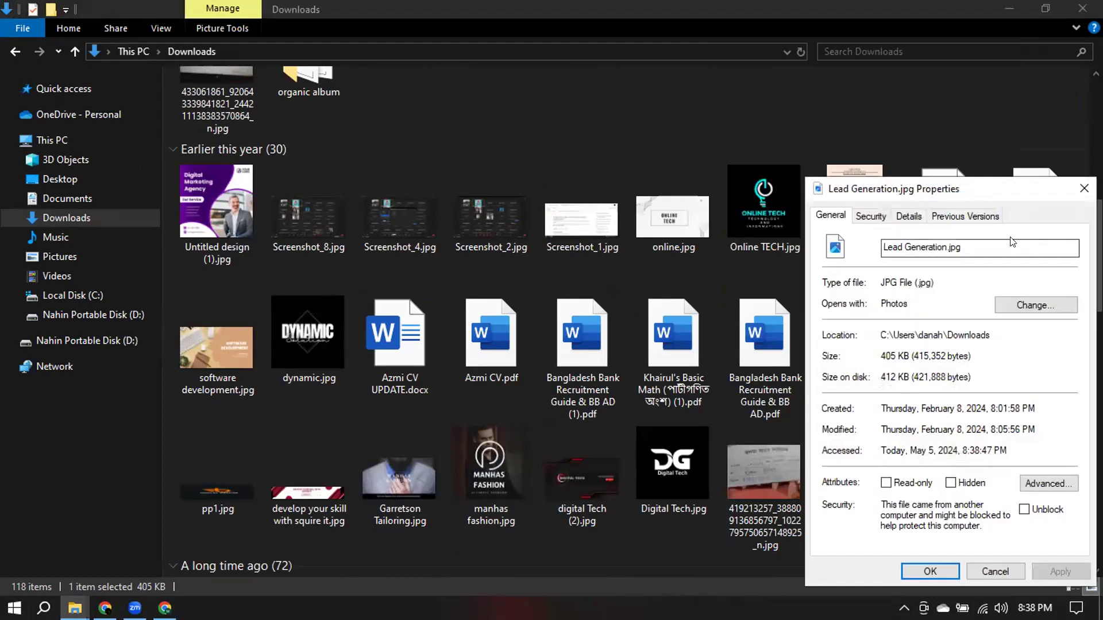
drag(969, 191, 416, 109)
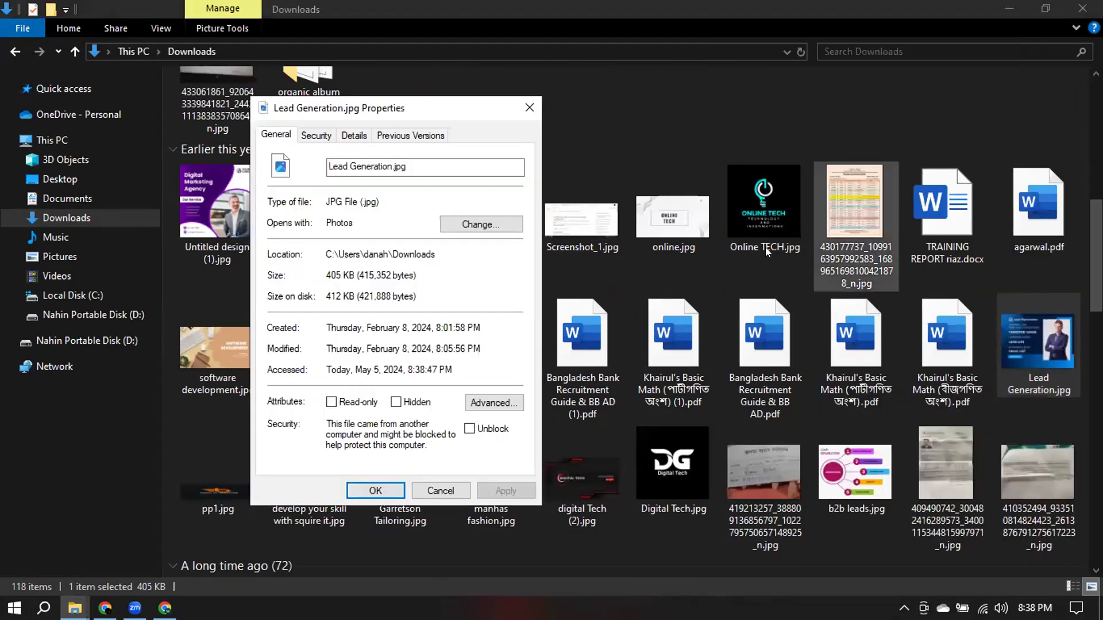
click(346, 135)
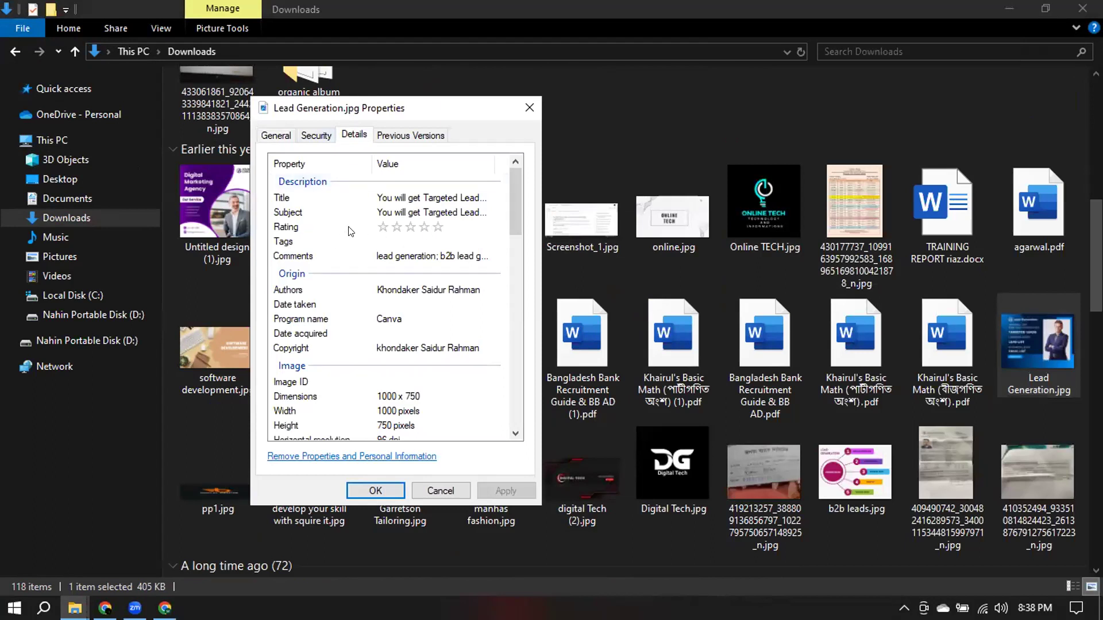
click(436, 228)
click(436, 228)
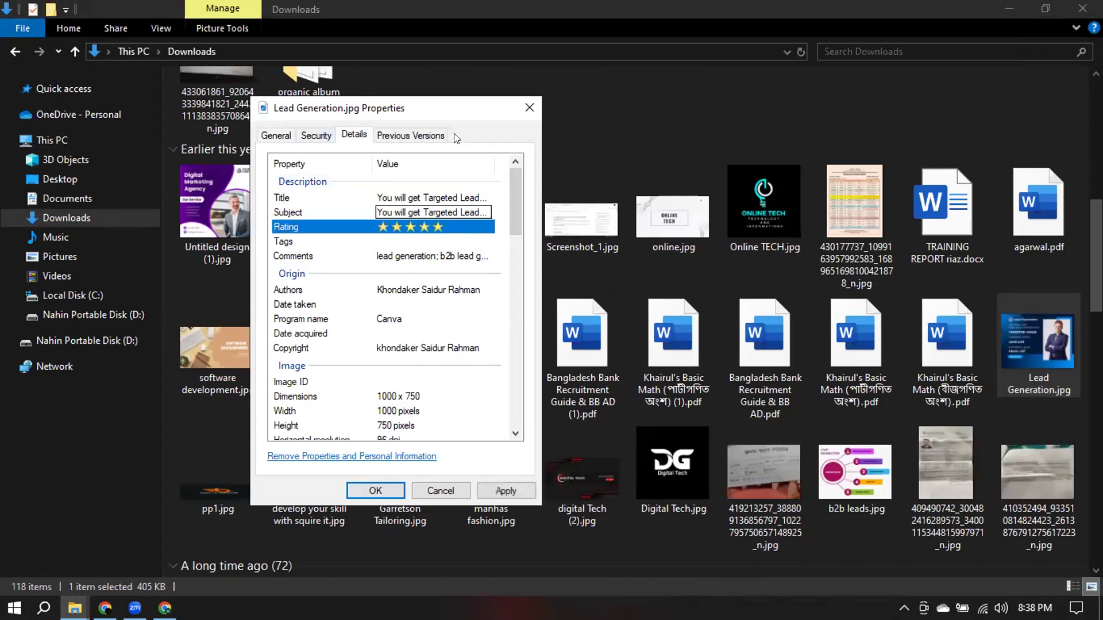
Start the Tags entry of Lead Generation.jpg and copy the keyword "lead generation" from the Top Focus Keywords in the browser.
click(421, 241)
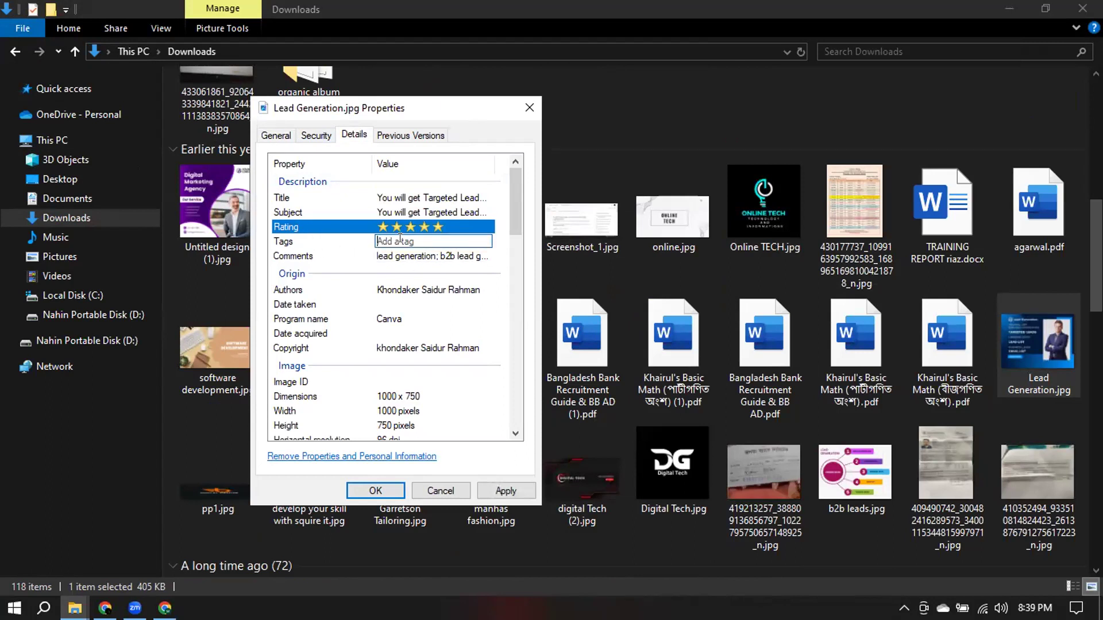
click(165, 608)
drag(50, 197, 131, 196)
right_click(122, 198)
click(154, 218)
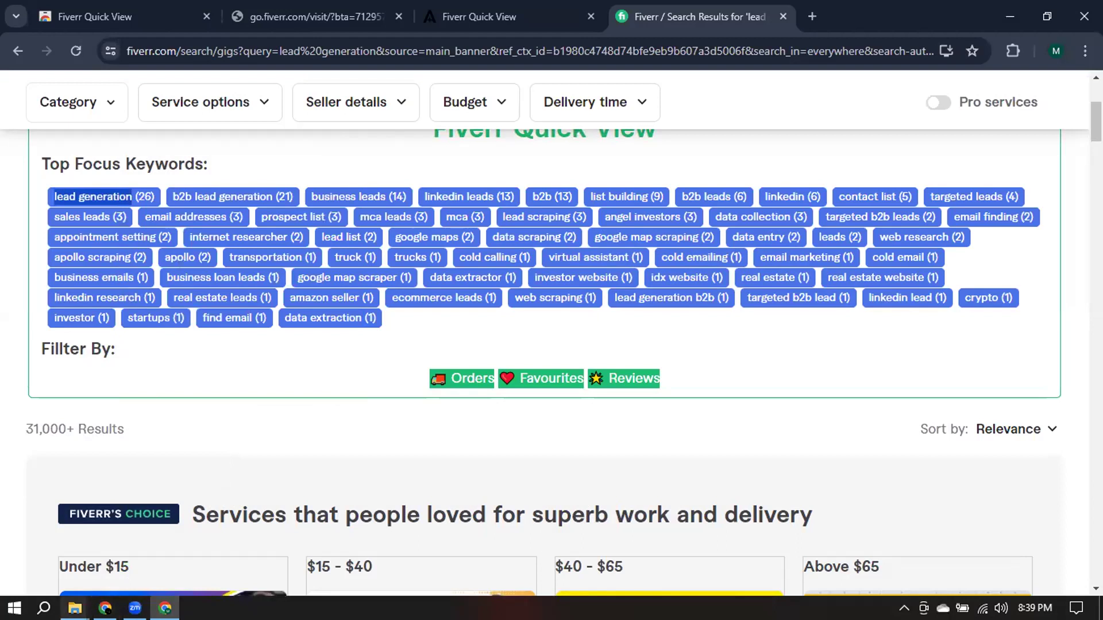
Paste "lead generation" as a tag in the properties of Lead Generation.jpg and save the changes.
click(75, 609)
click(214, 543)
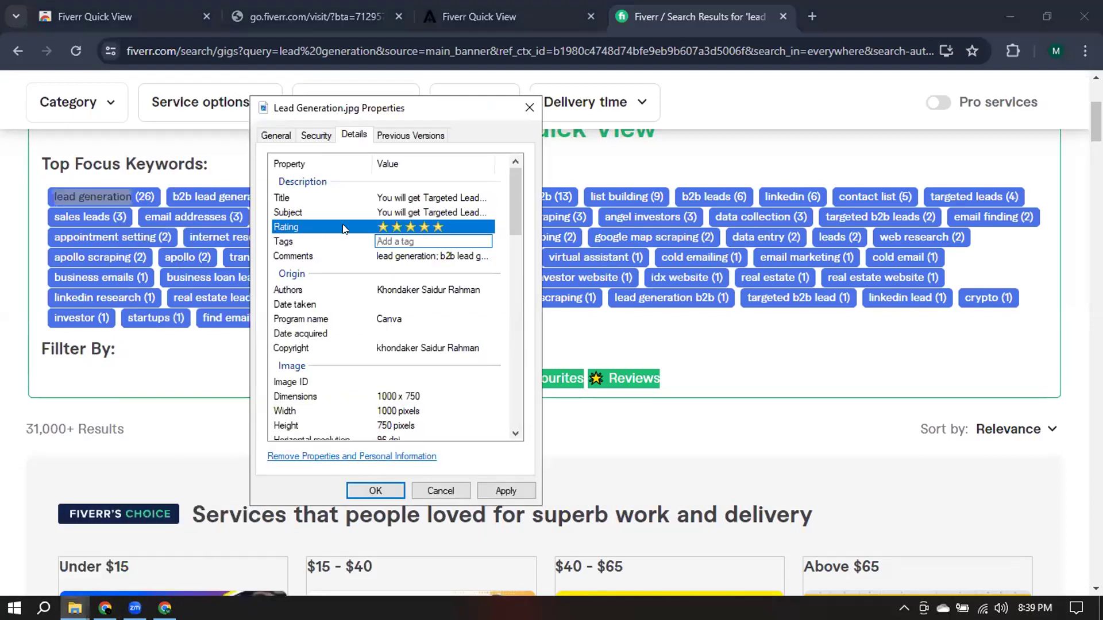
right_click(398, 241)
click(330, 309)
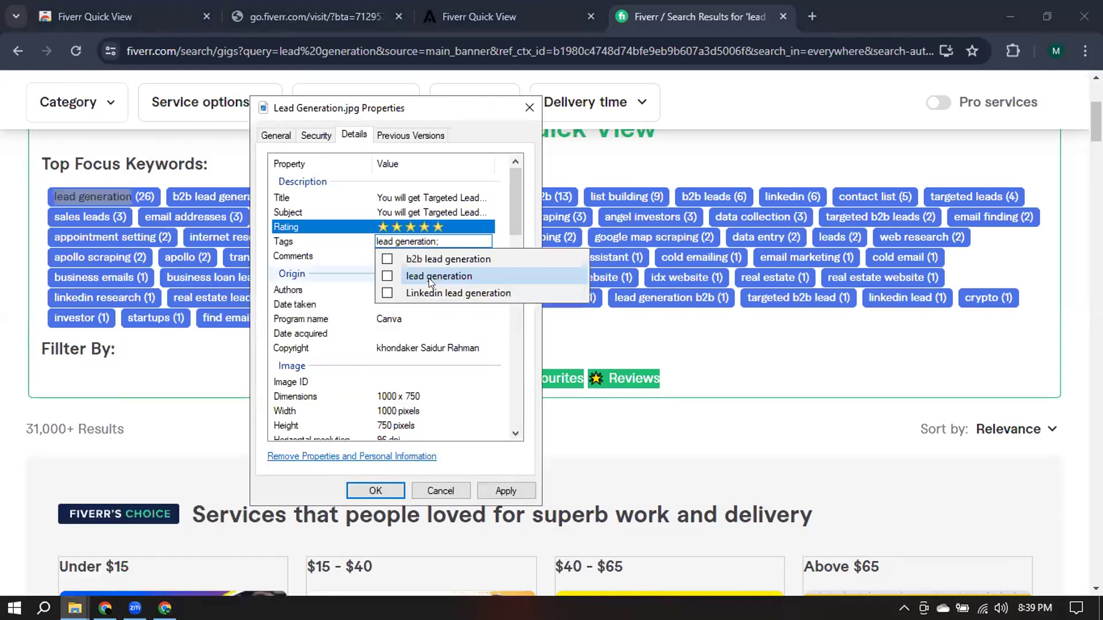
click(429, 278)
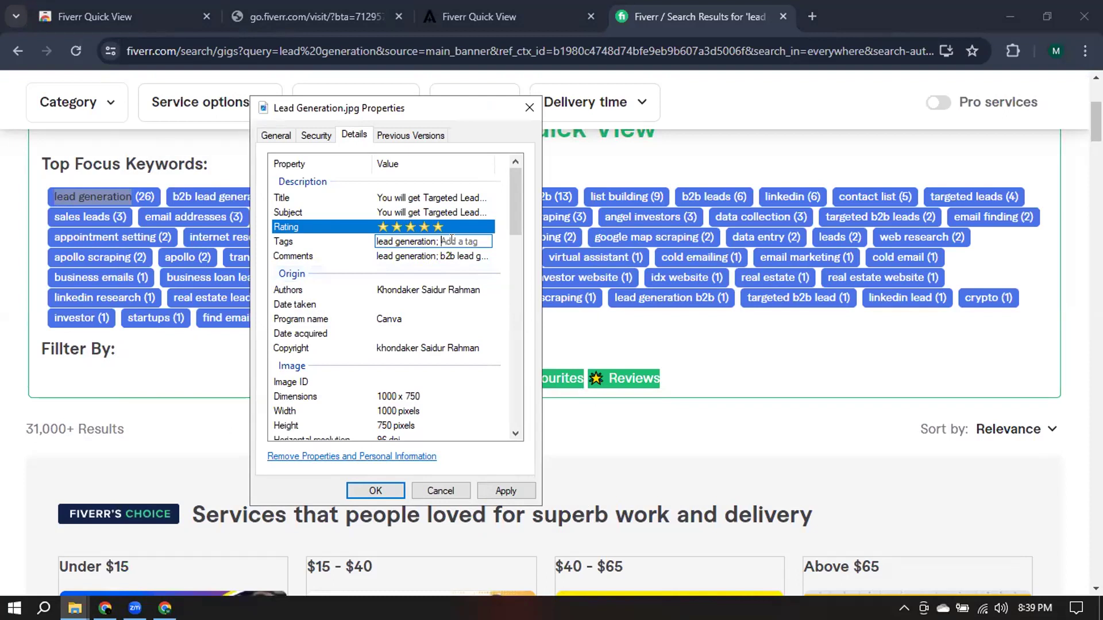
click(483, 493)
click(377, 492)
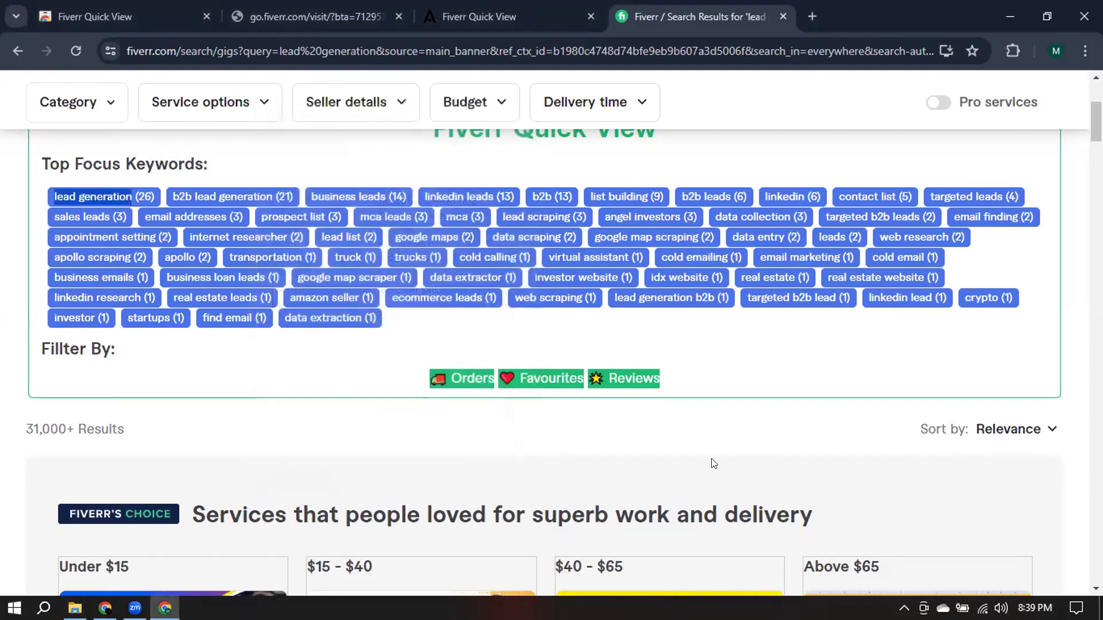
Browse the Downloads folder, review the detailed properties of Untitled design (1).jpg and close them.
click(75, 608)
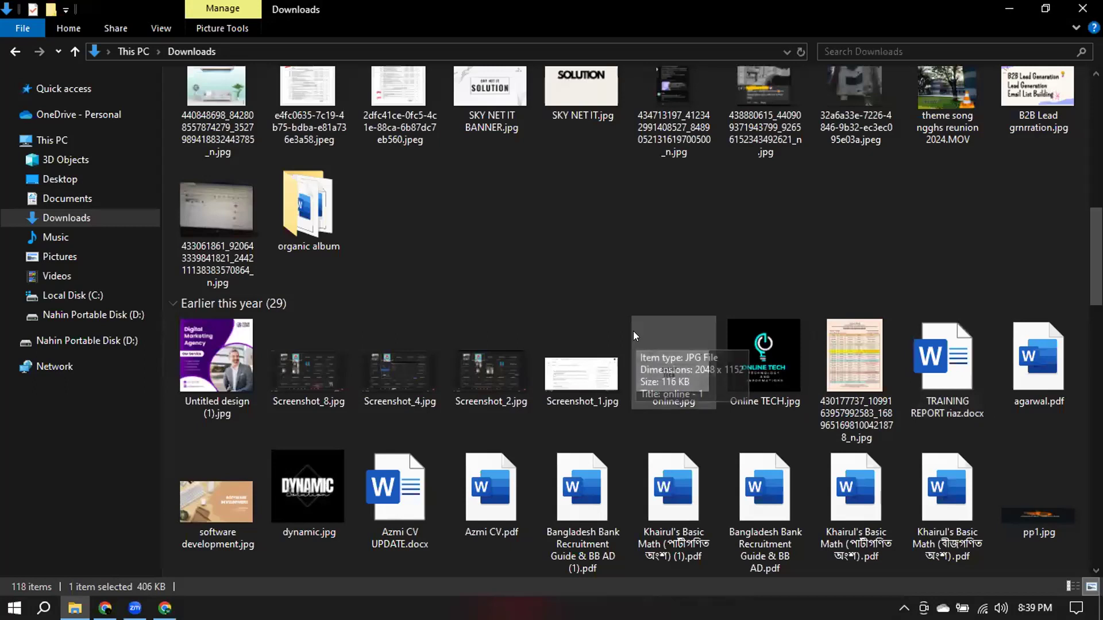
scroll(1025, 320, down, 10)
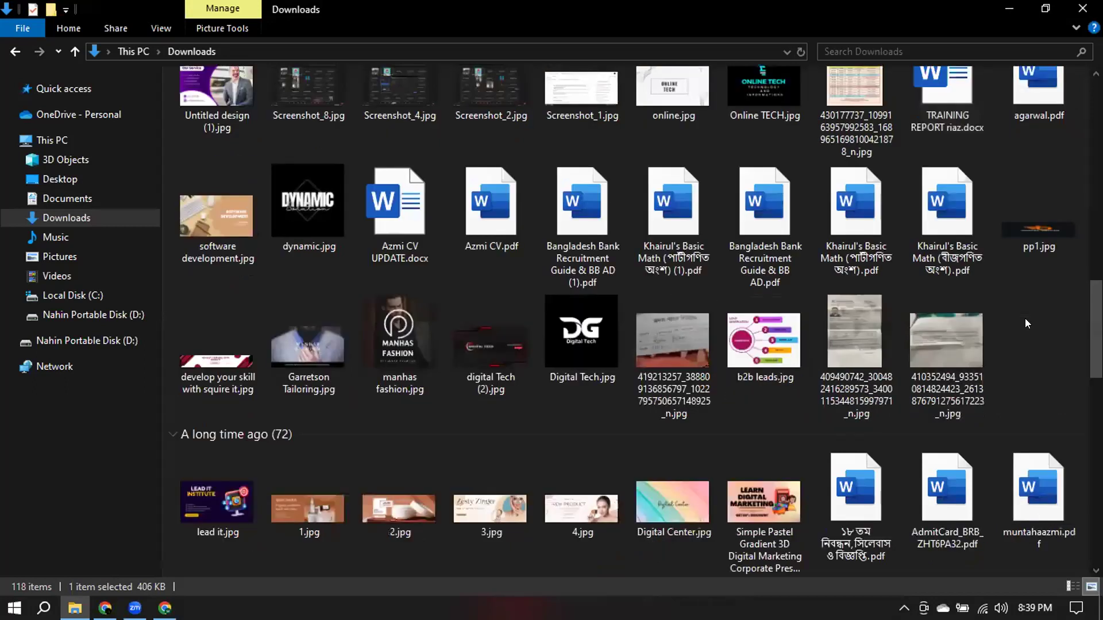
scroll(1023, 318, up, 15)
scroll(1022, 322, down, 12)
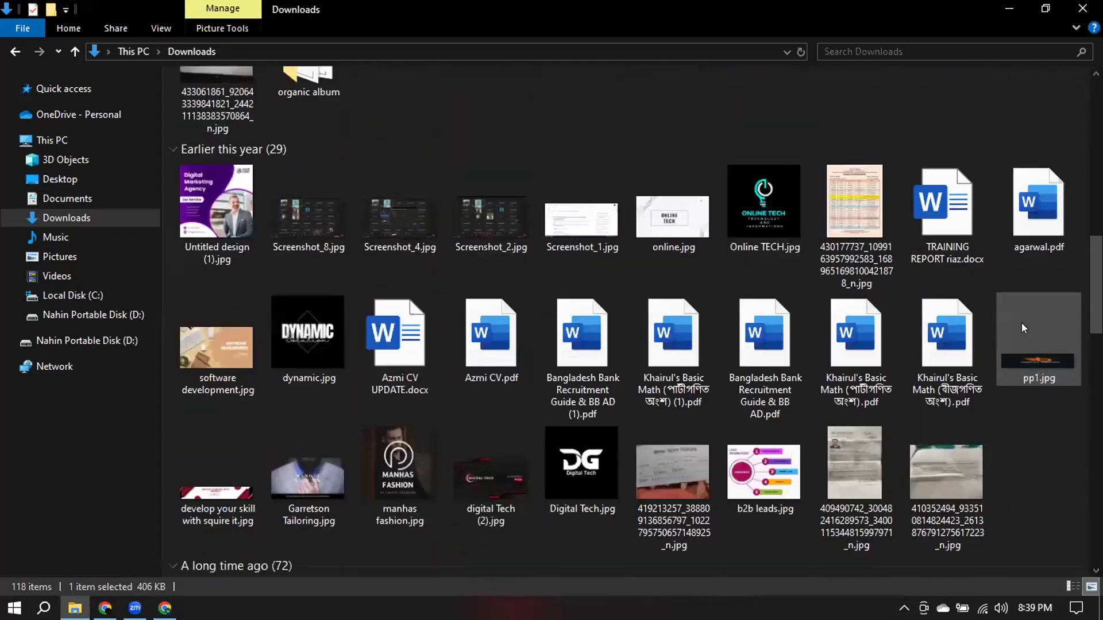
scroll(999, 325, up, 9)
click(213, 397)
right_click(212, 396)
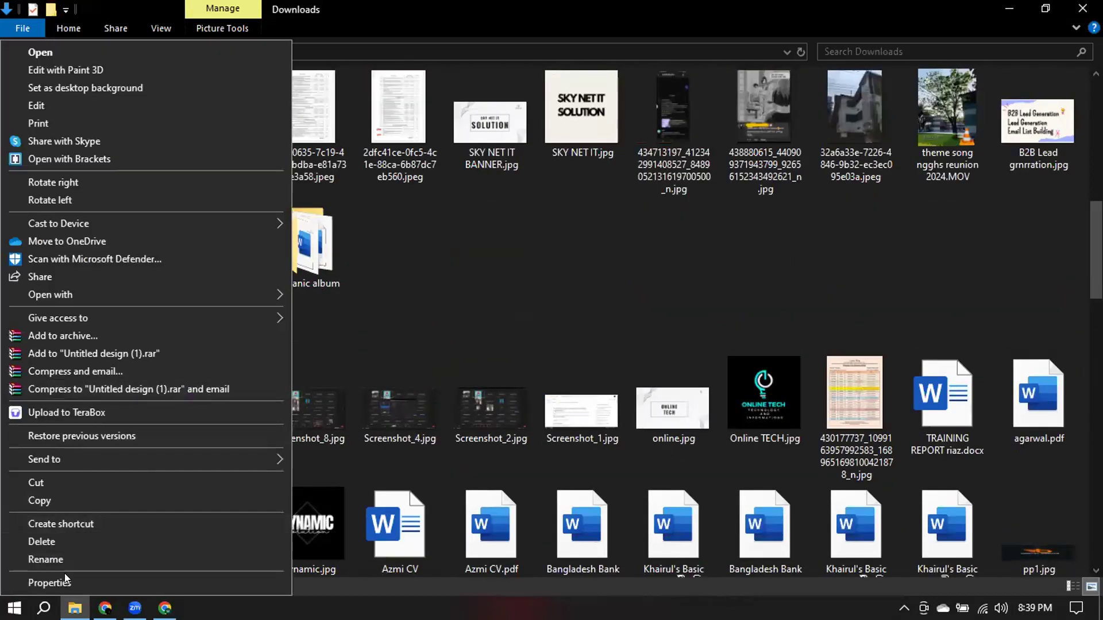
click(46, 583)
click(319, 216)
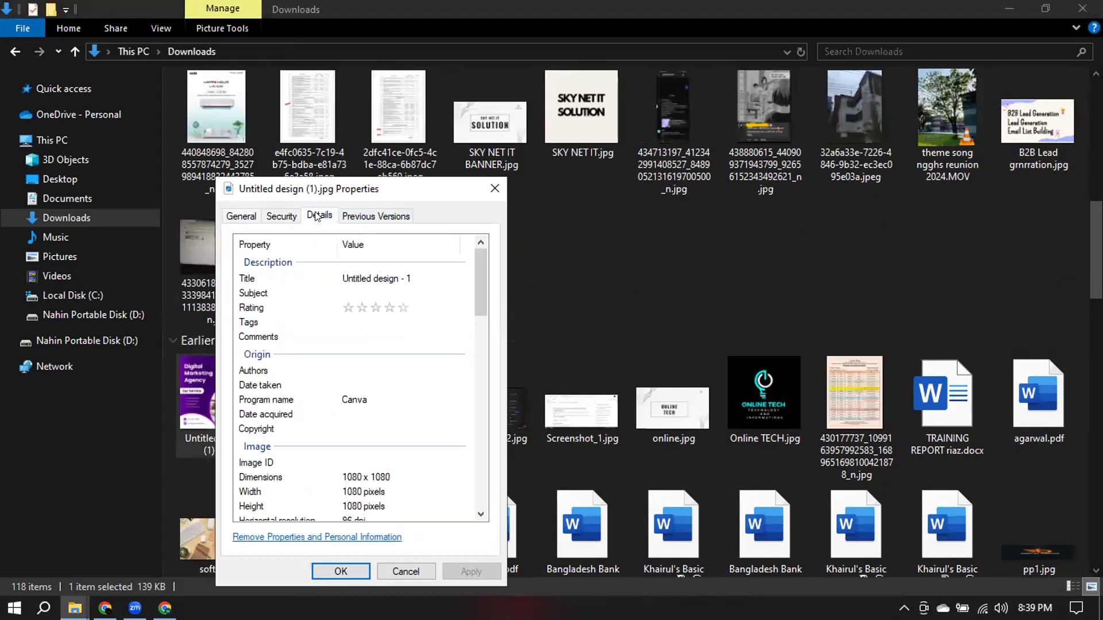
scroll(361, 310, down, 2)
scroll(362, 310, down, 3)
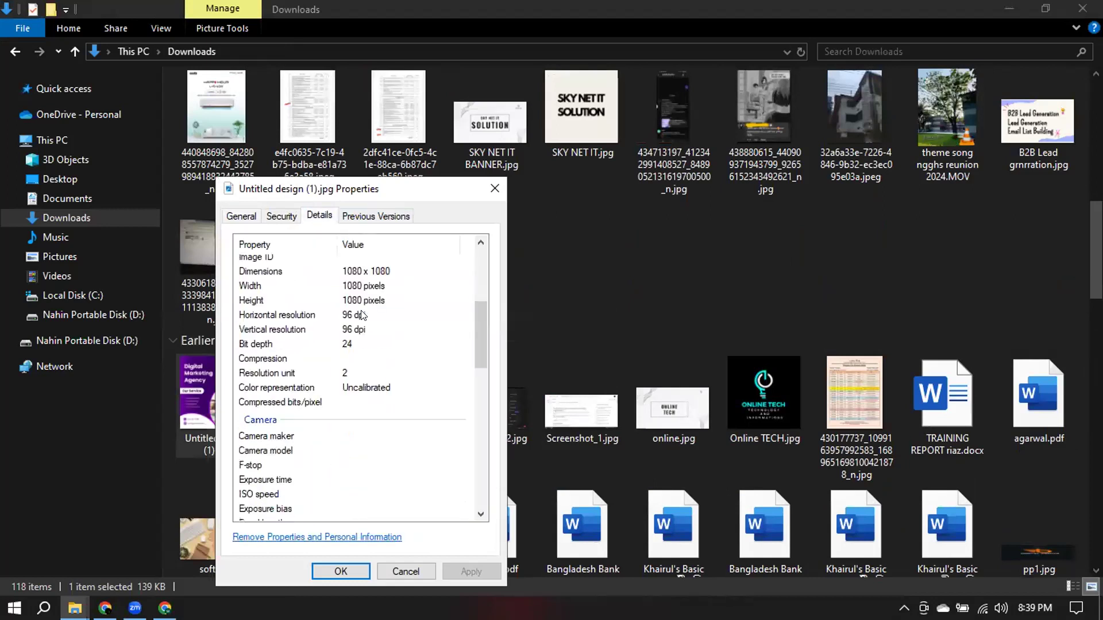
scroll(380, 305, up, 6)
click(494, 189)
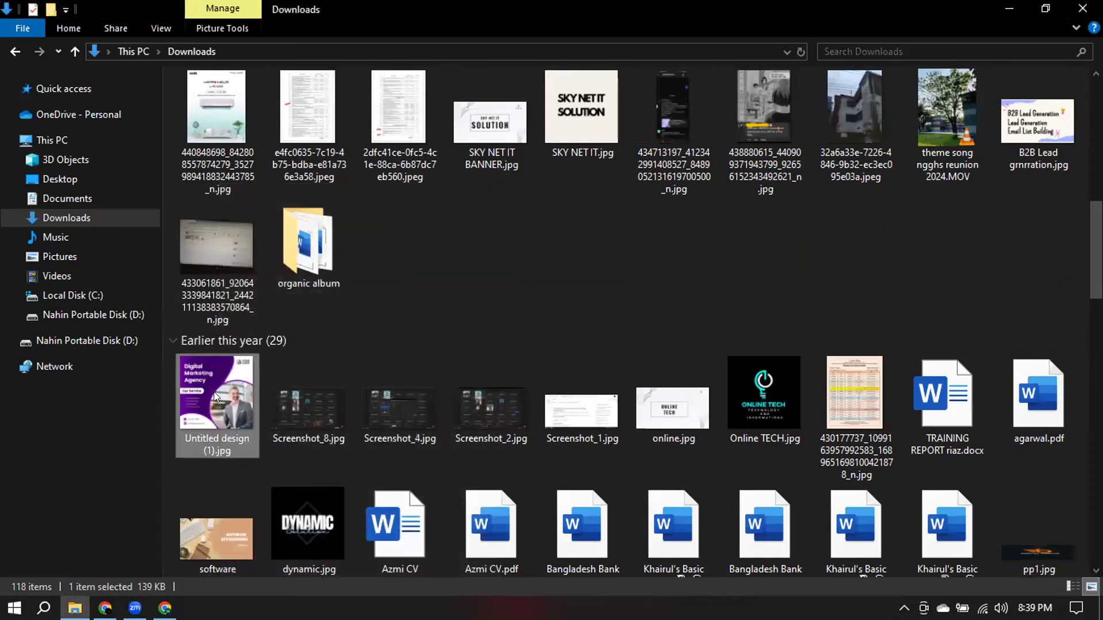
Locate and select Lead Generation.jpg in the Downloads folder.
scroll(762, 330, down, 10)
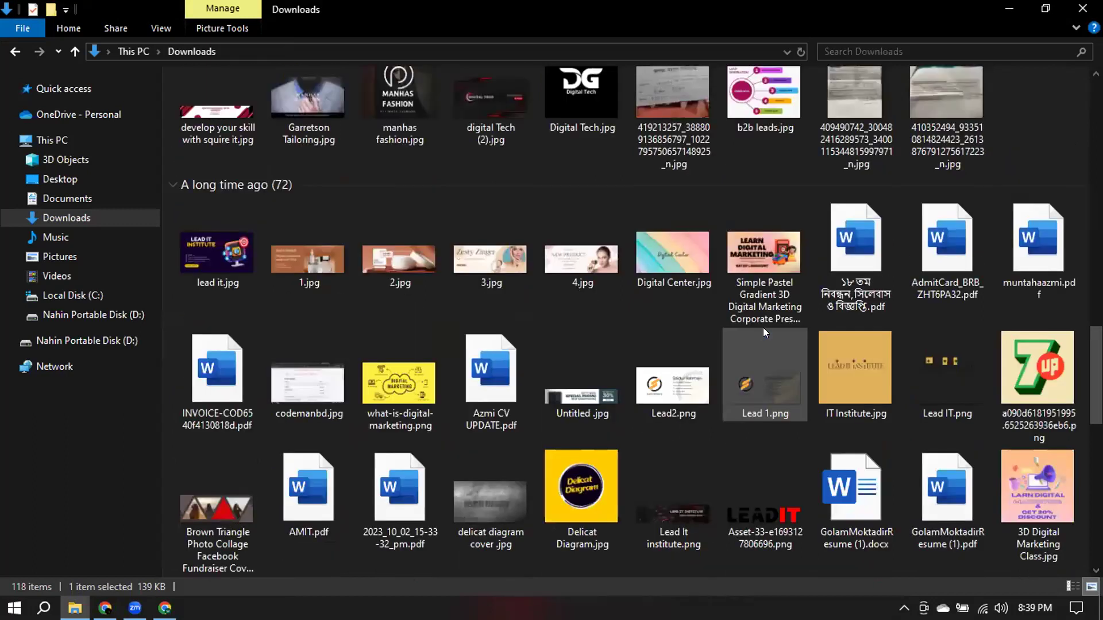
key(Left)
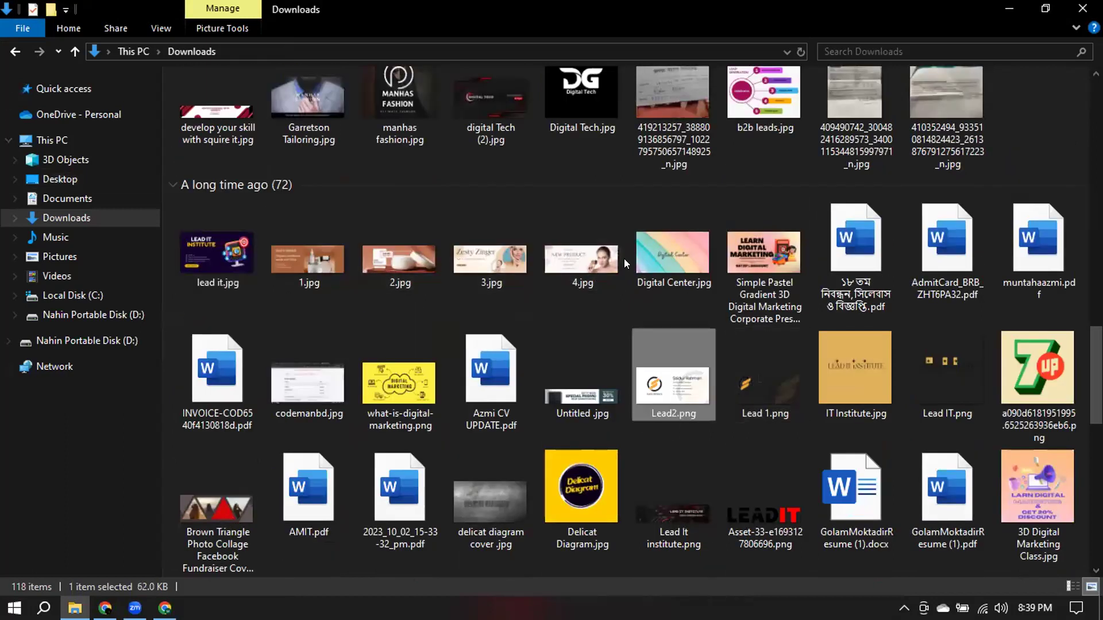
key(l)
key(l)
key(l)
key(l)
key(l)
key(l)
key(l)
key(l)
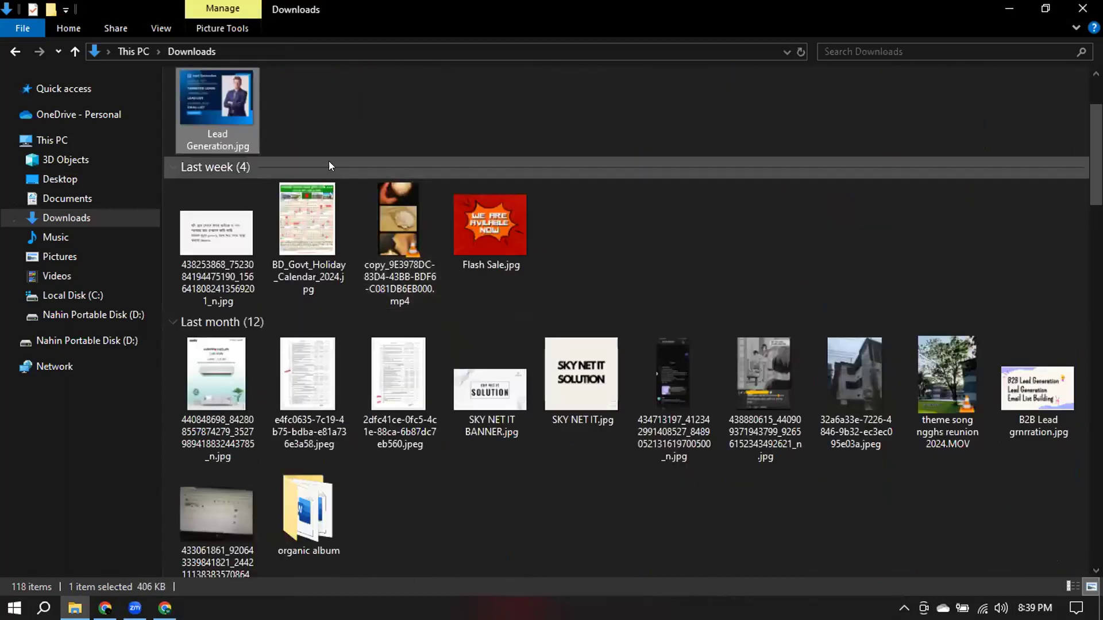
scroll(480, 121, up, 1)
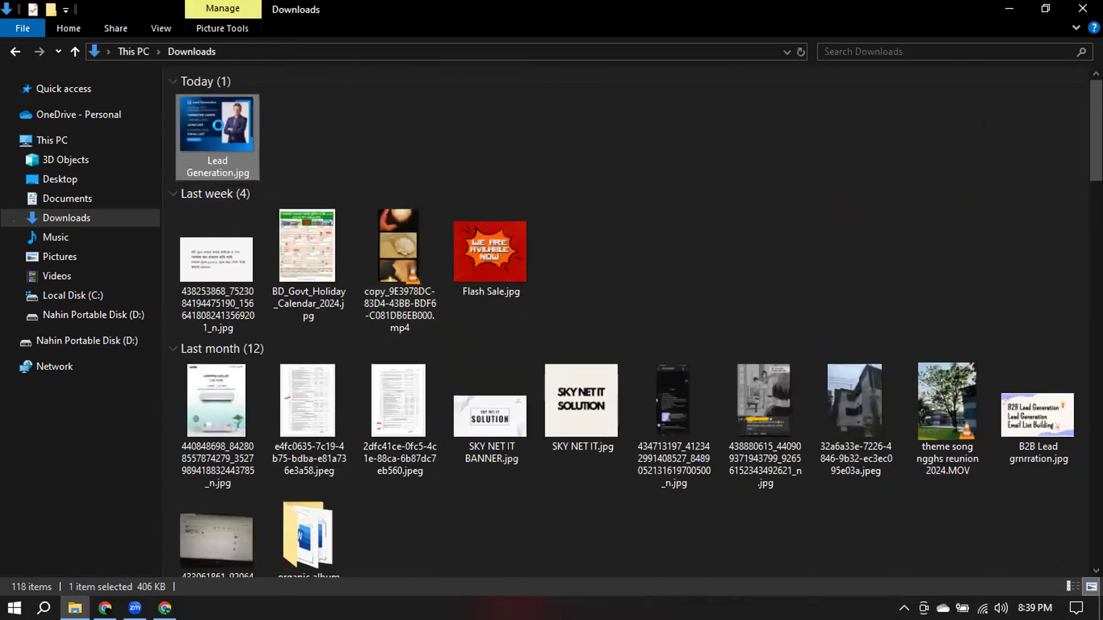
Reopen the detailed properties of Lead Generation.jpg and open its Tags value for editing.
right_click(223, 129)
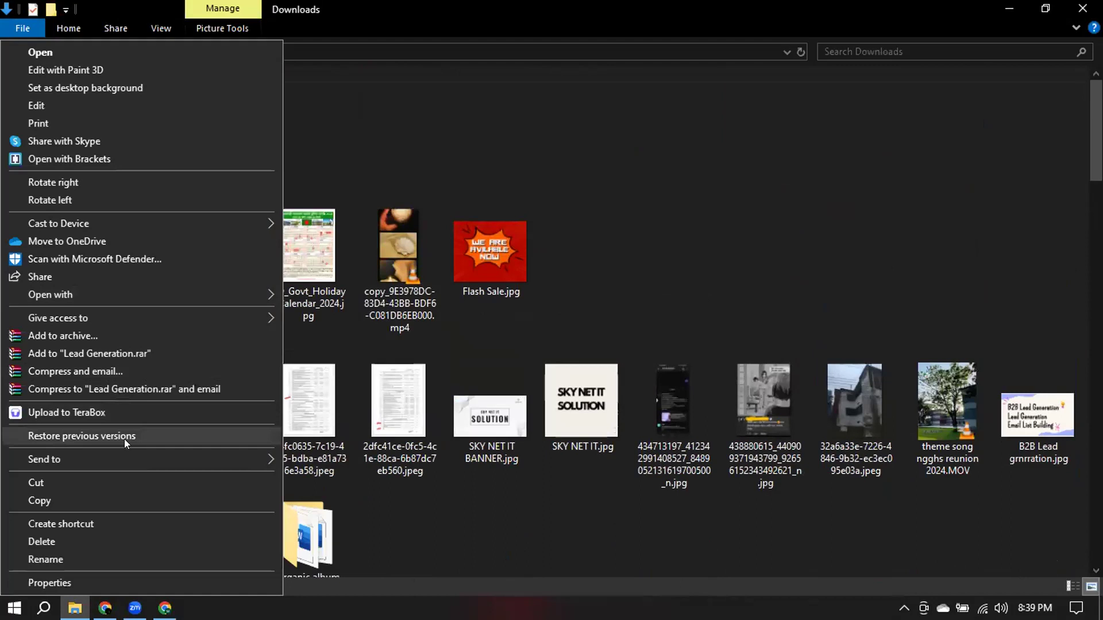
click(53, 587)
click(335, 171)
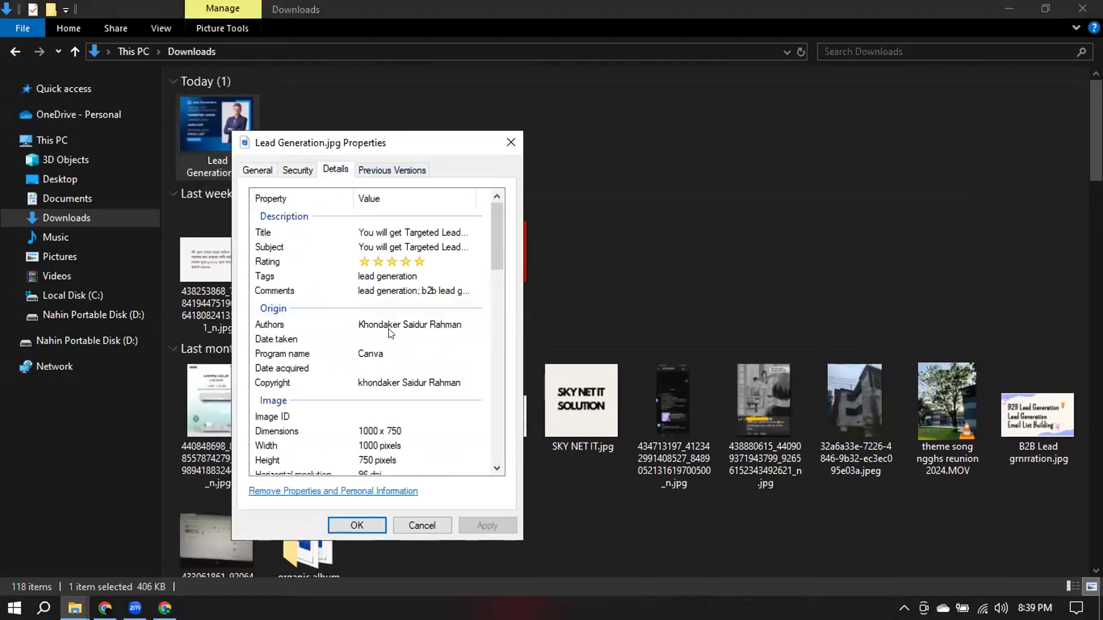
click(414, 277)
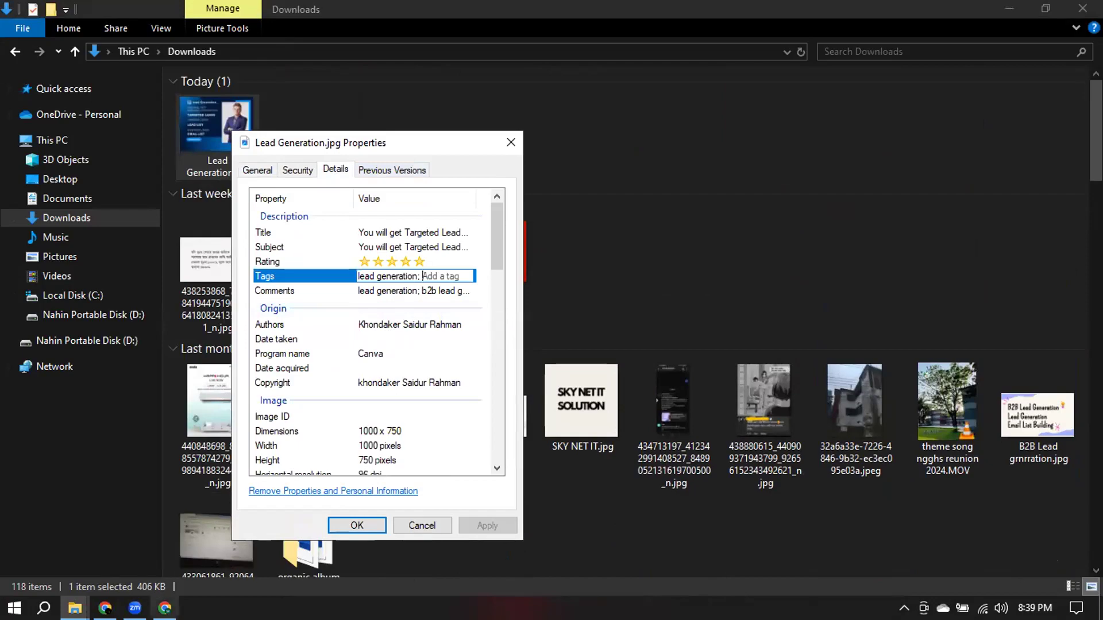
Switch to the browser and examine the Top Focus Keywords, highlighting the count beside "lead generation".
click(165, 608)
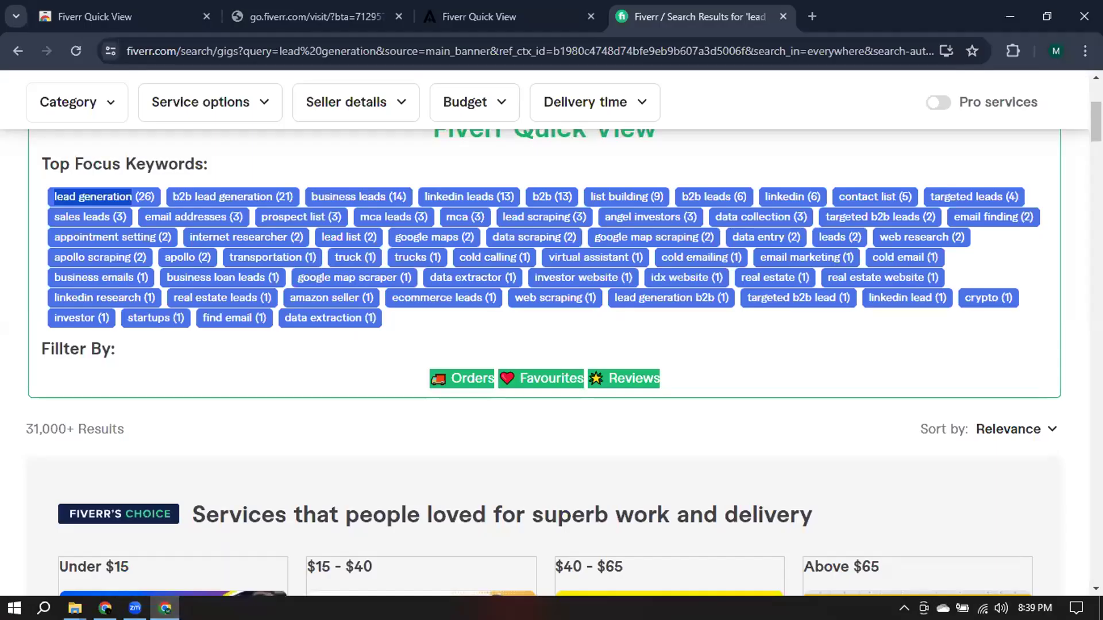
drag(53, 186, 199, 222)
click(134, 188)
drag(134, 188, 168, 195)
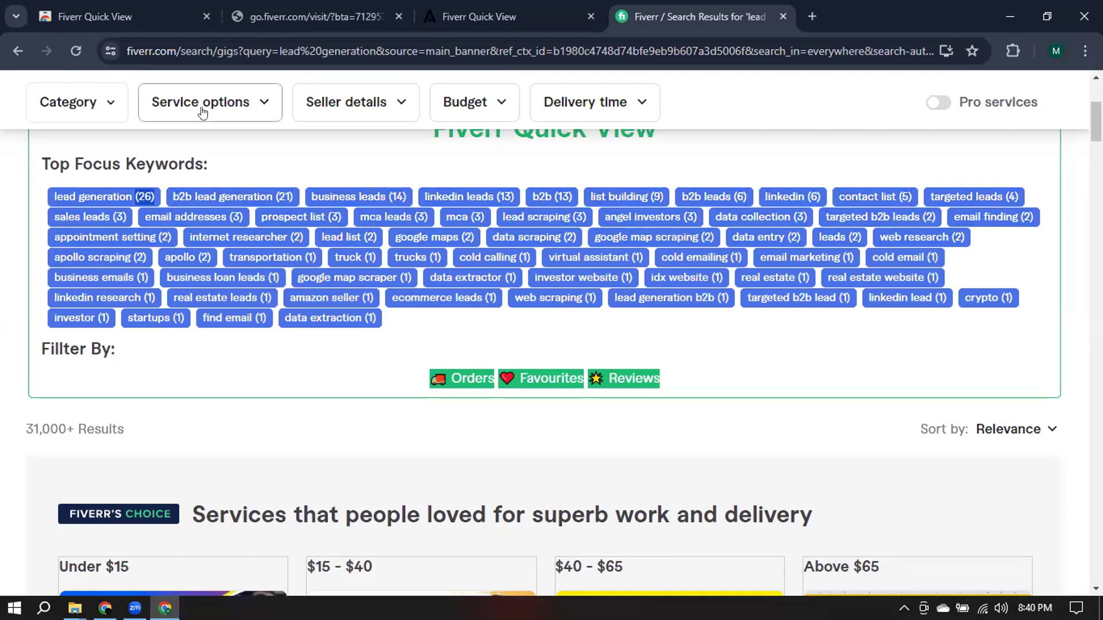
click(168, 214)
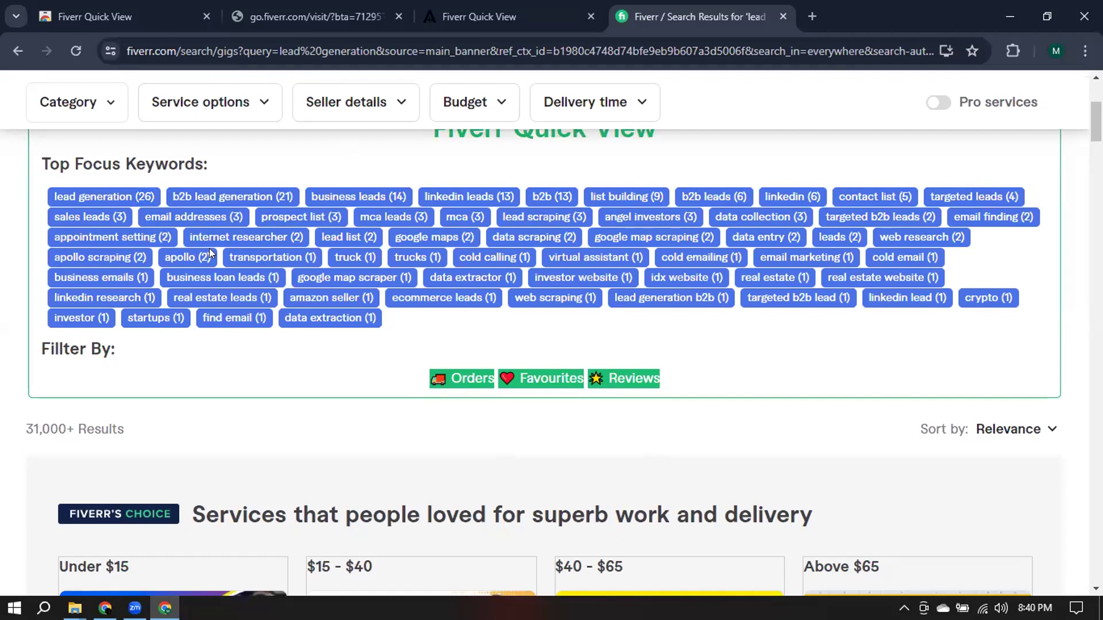
scroll(537, 303, up, 2)
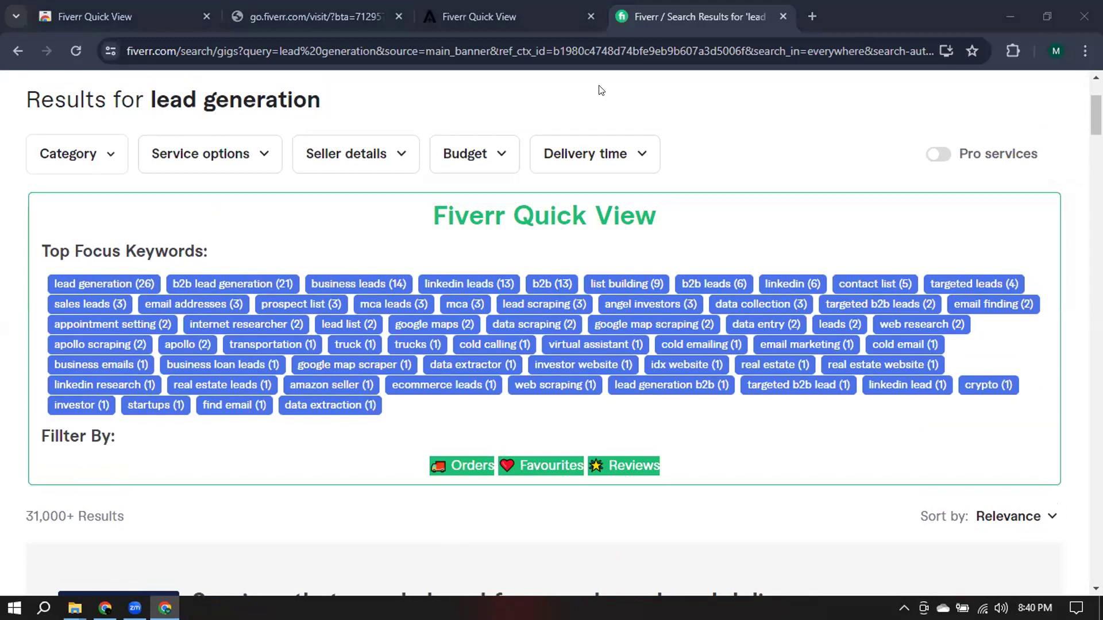
Show how to add another browser profile as far as the Google sign-in form, and close that window without signing in.
click(857, 8)
click(1055, 52)
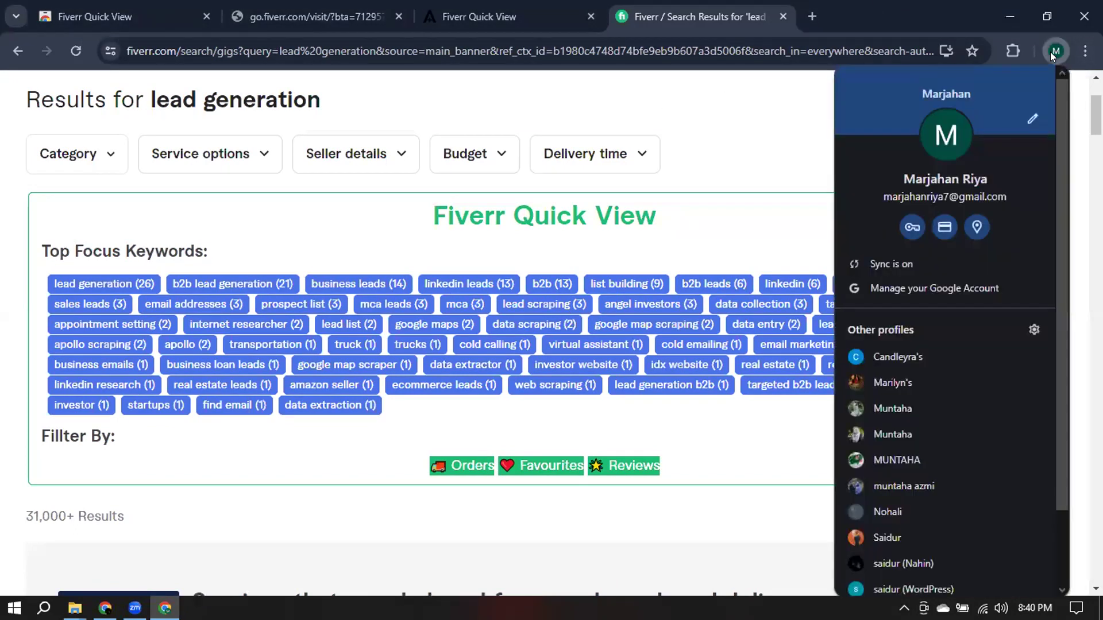
scroll(943, 478, down, 2)
click(908, 527)
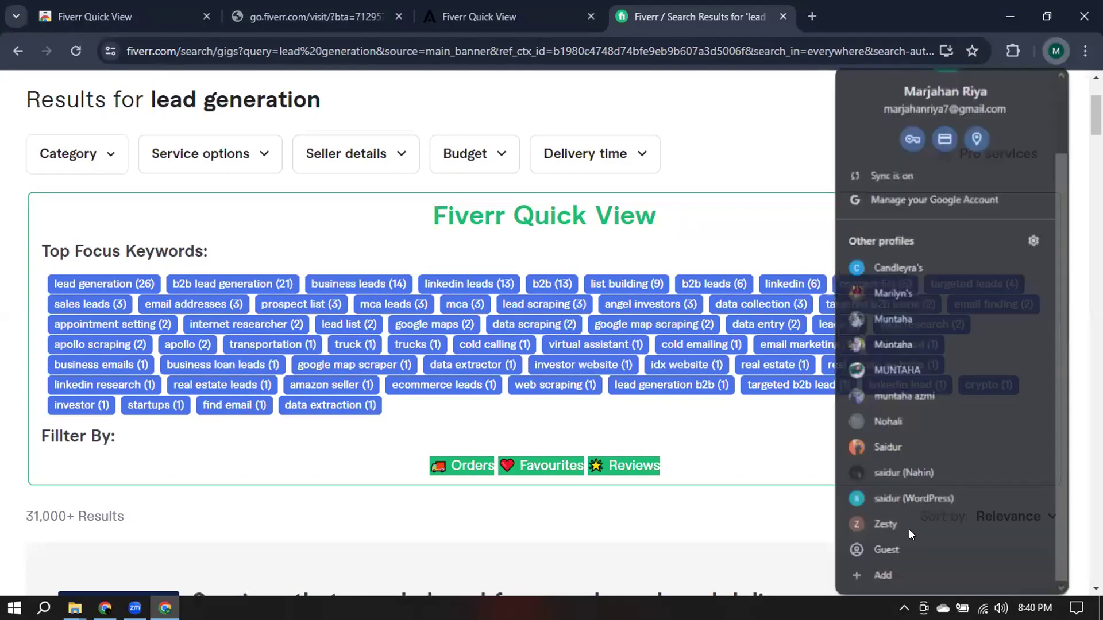
click(1055, 51)
scroll(997, 333, down, 2)
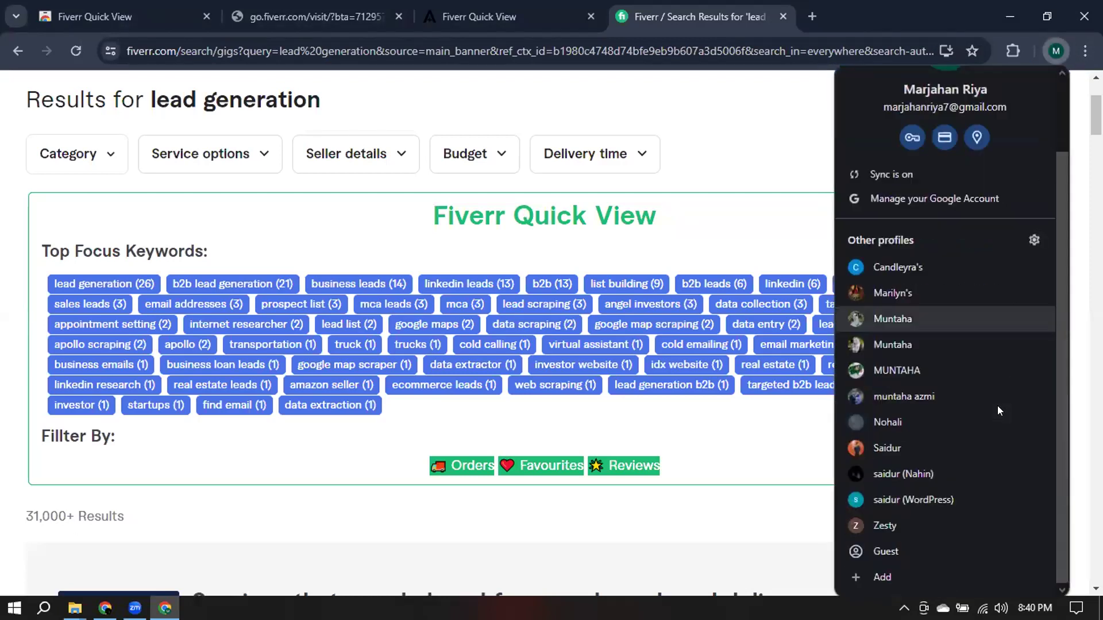
click(869, 577)
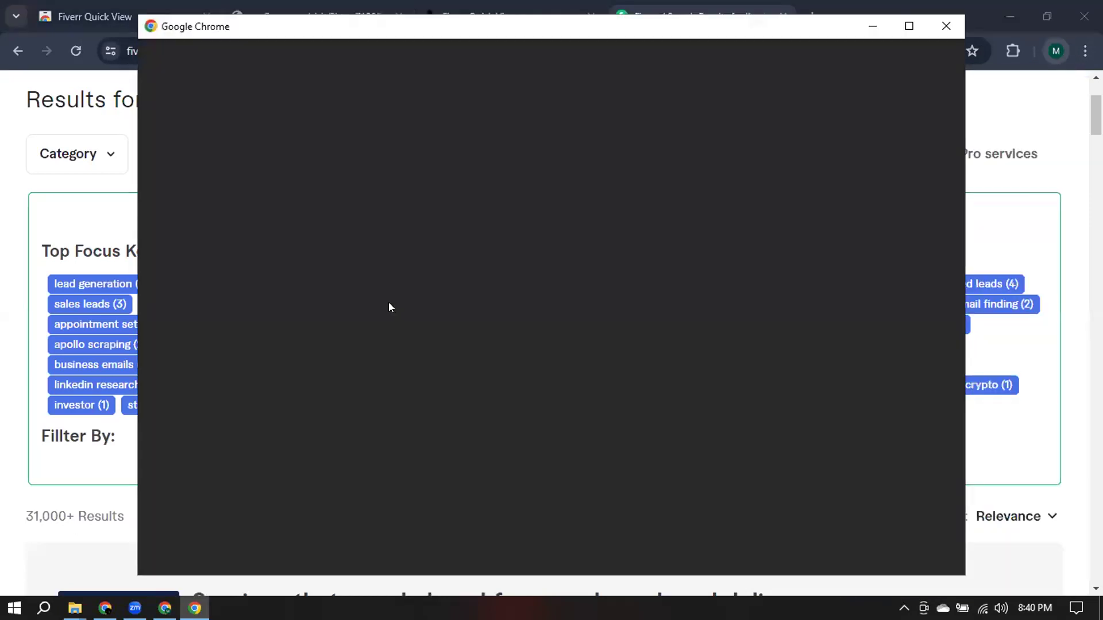
click(537, 432)
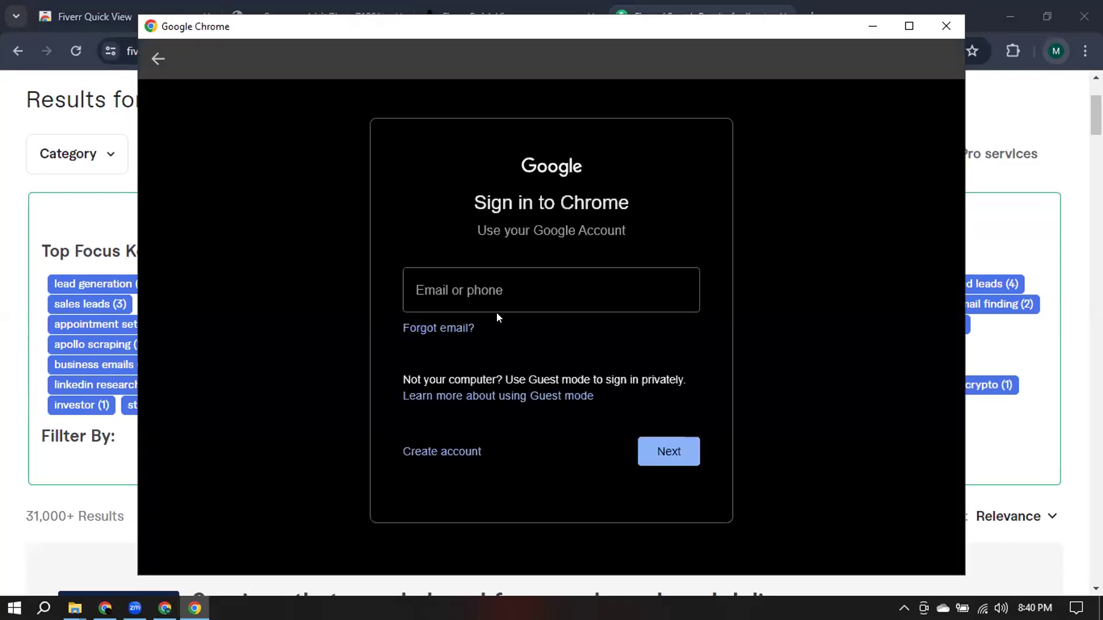
click(946, 26)
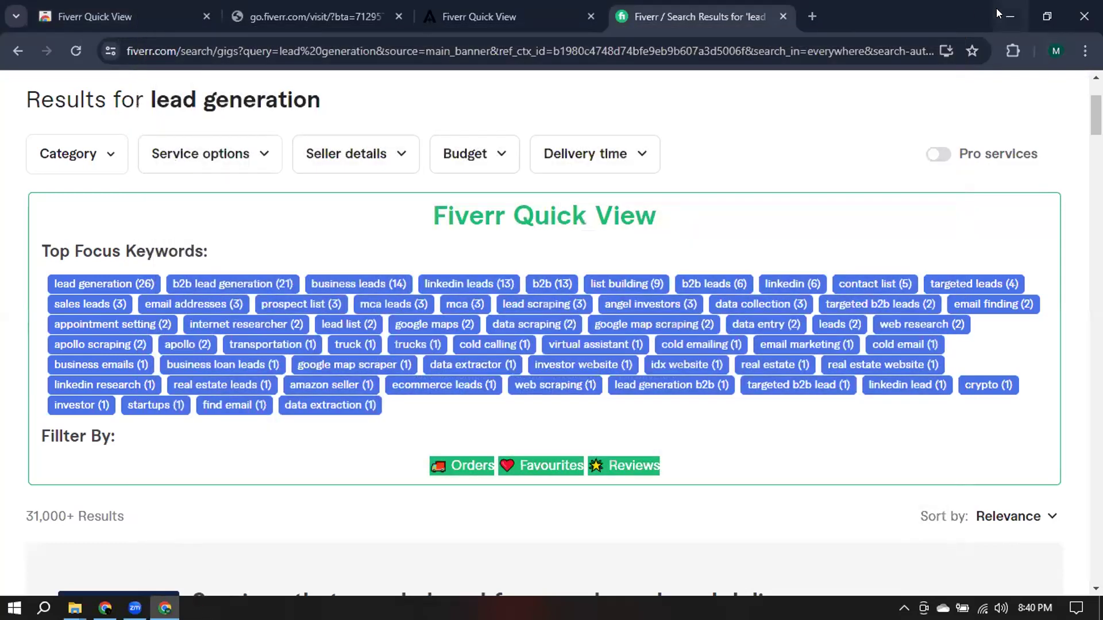
Clear the open windows, launch Google Chrome from the desktop, look through the available profiles and choose one.
click(999, 8)
click(1082, 8)
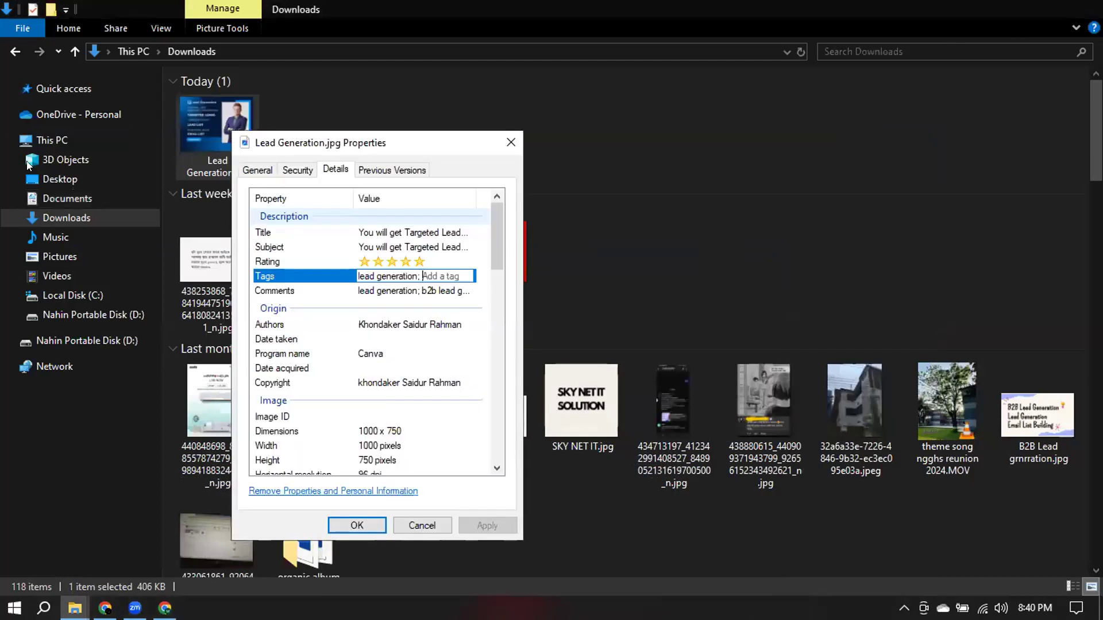
double_click(96, 225)
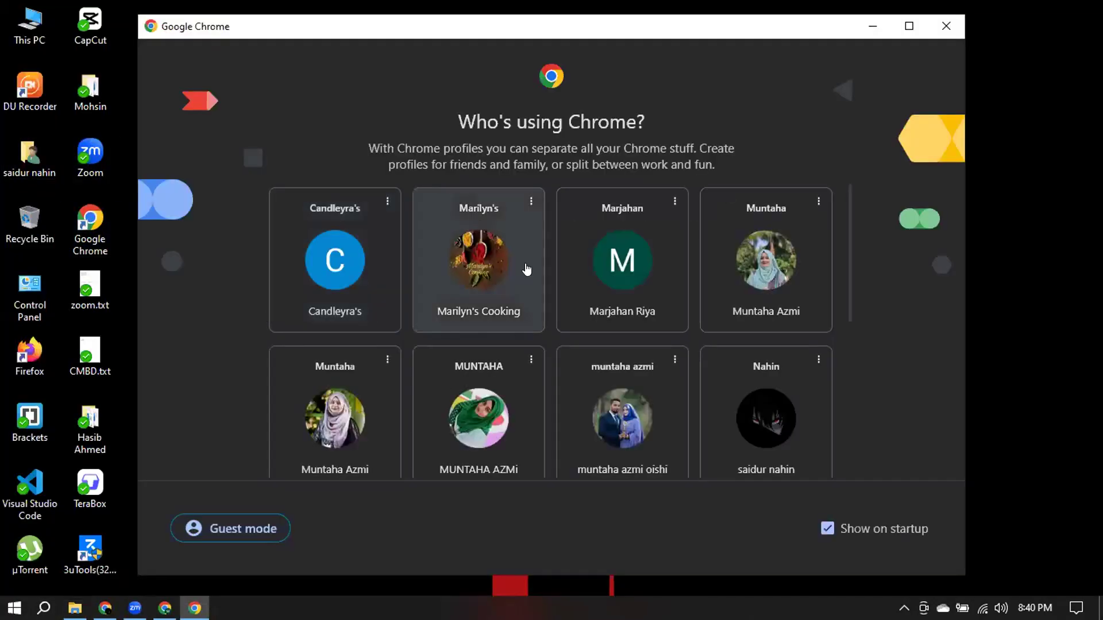
scroll(635, 443, down, 4)
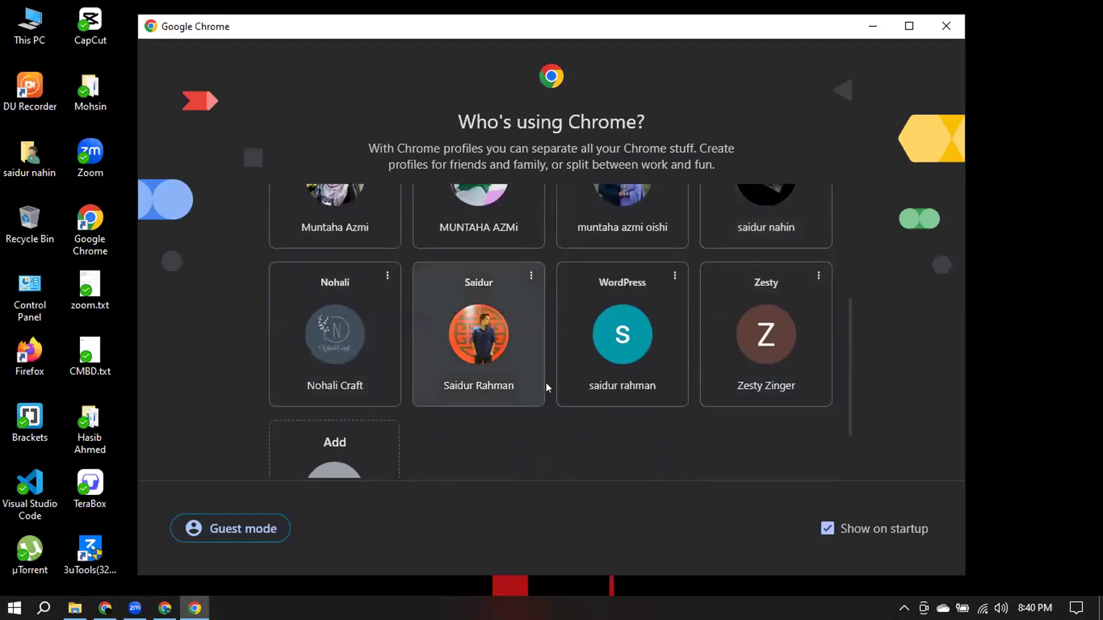
scroll(374, 374, up, 4)
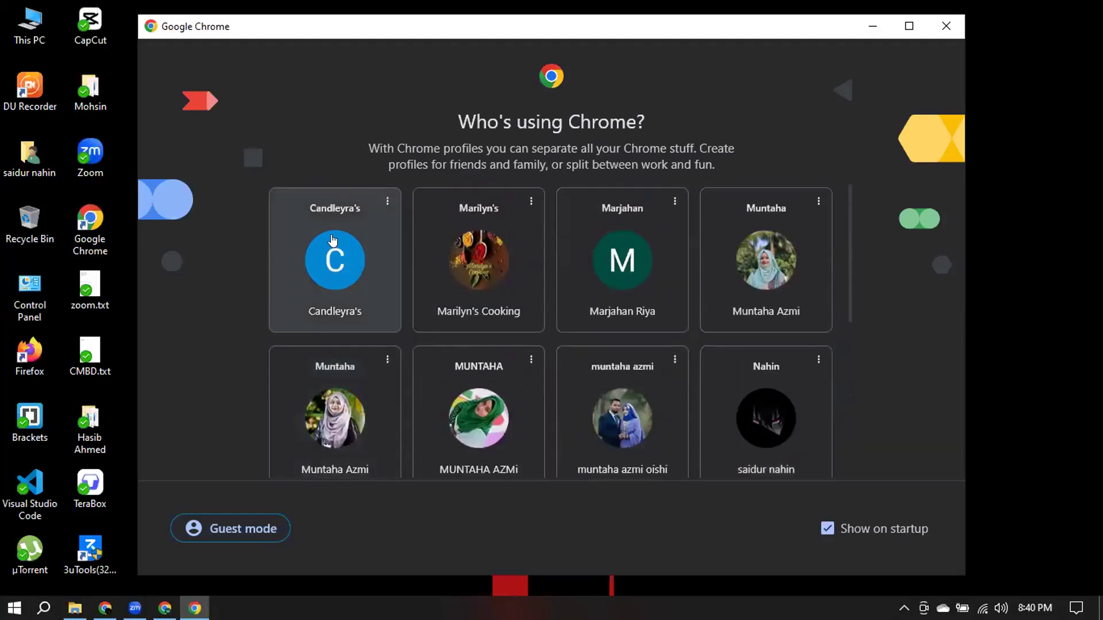
click(773, 447)
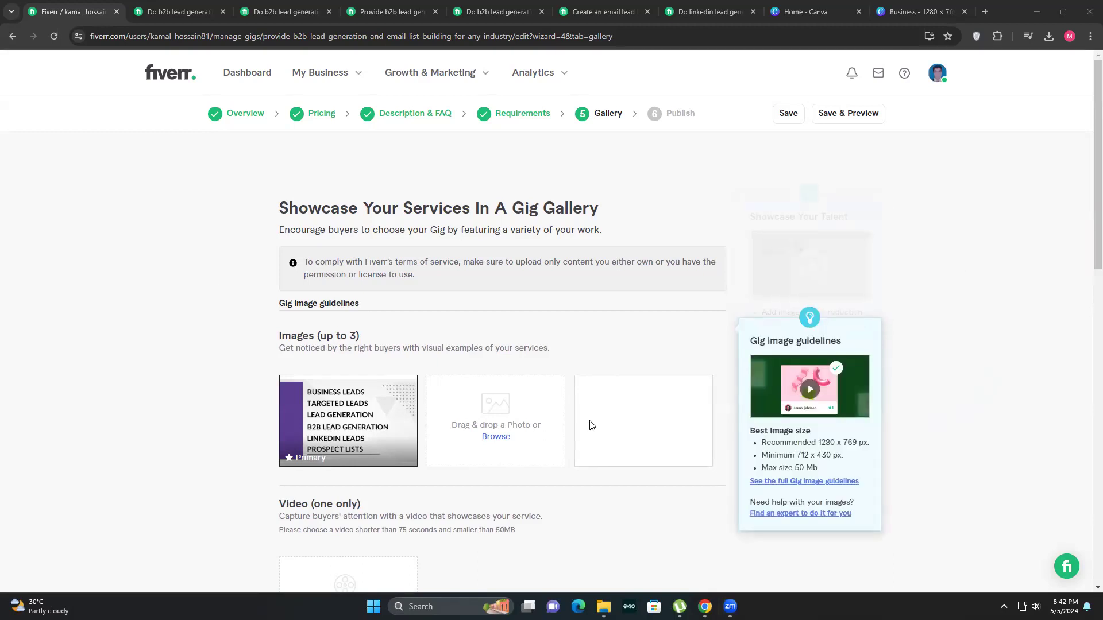
Review the gig gallery's upload sections and compare competitors' gig galleries, paging through the images of "I will provide b2b lead generation for any industry".
scroll(732, 445, down, 3)
scroll(967, 381, down, 3)
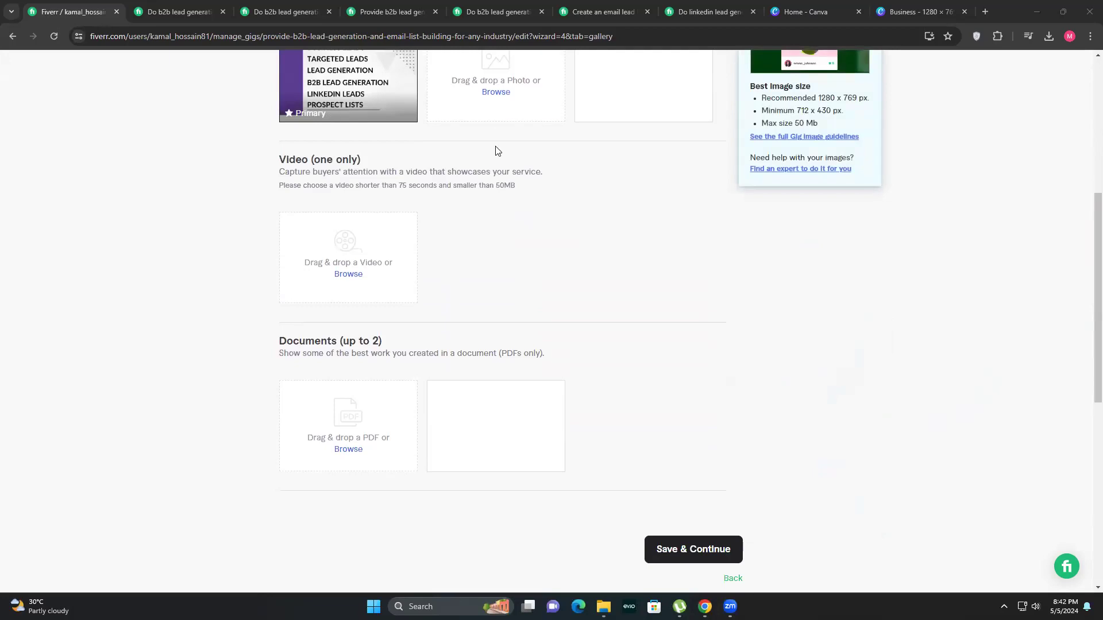
scroll(495, 149, up, 1)
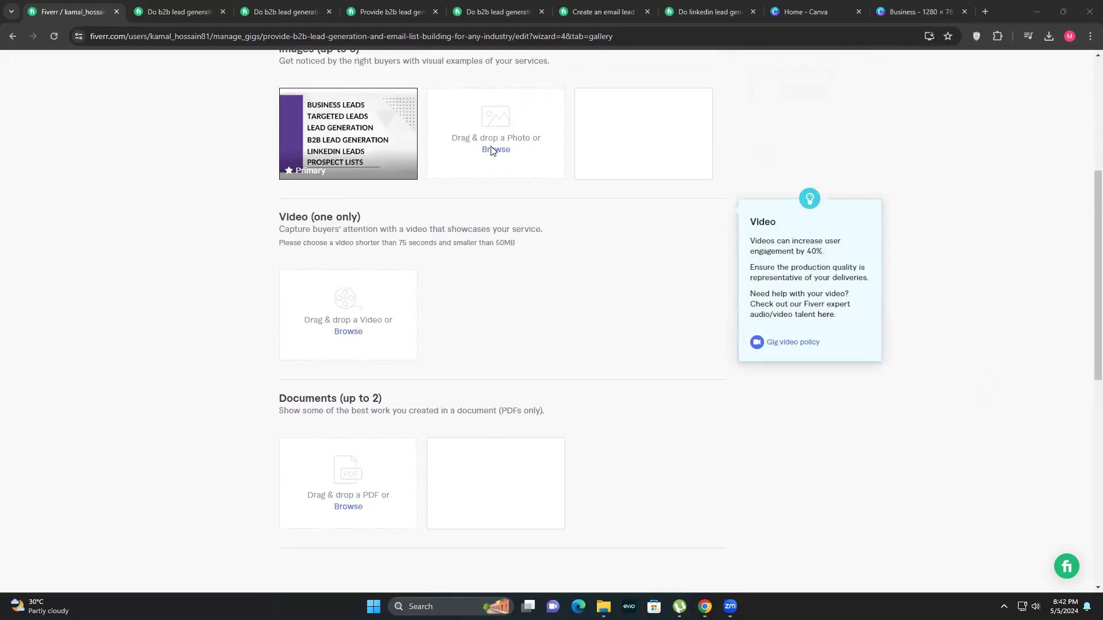
key(ctrl+Tab)
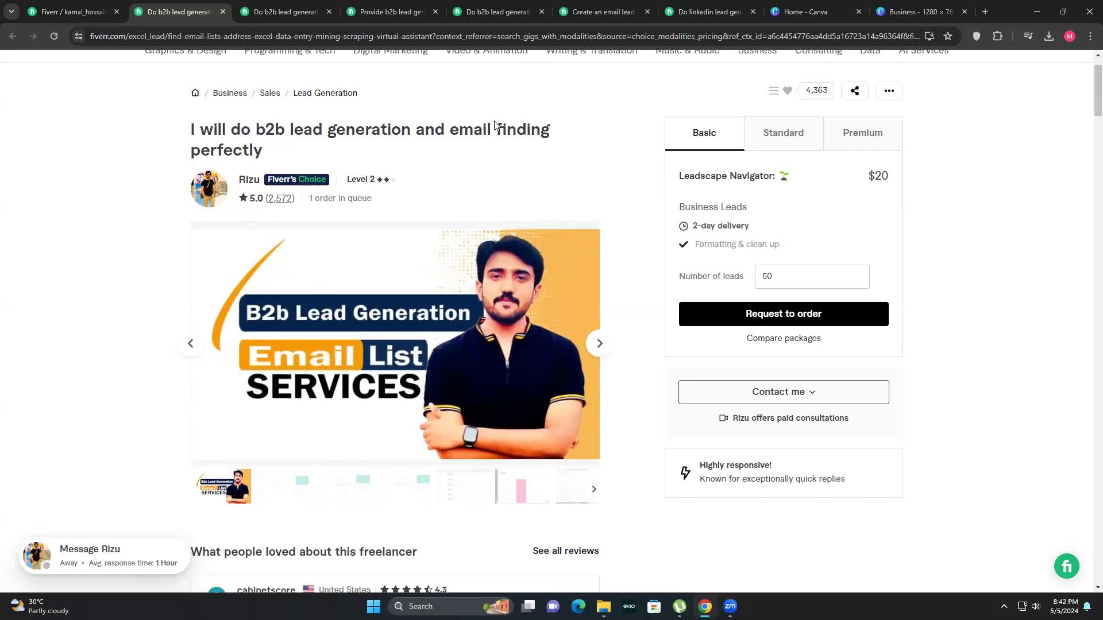
key(ctrl+Tab)
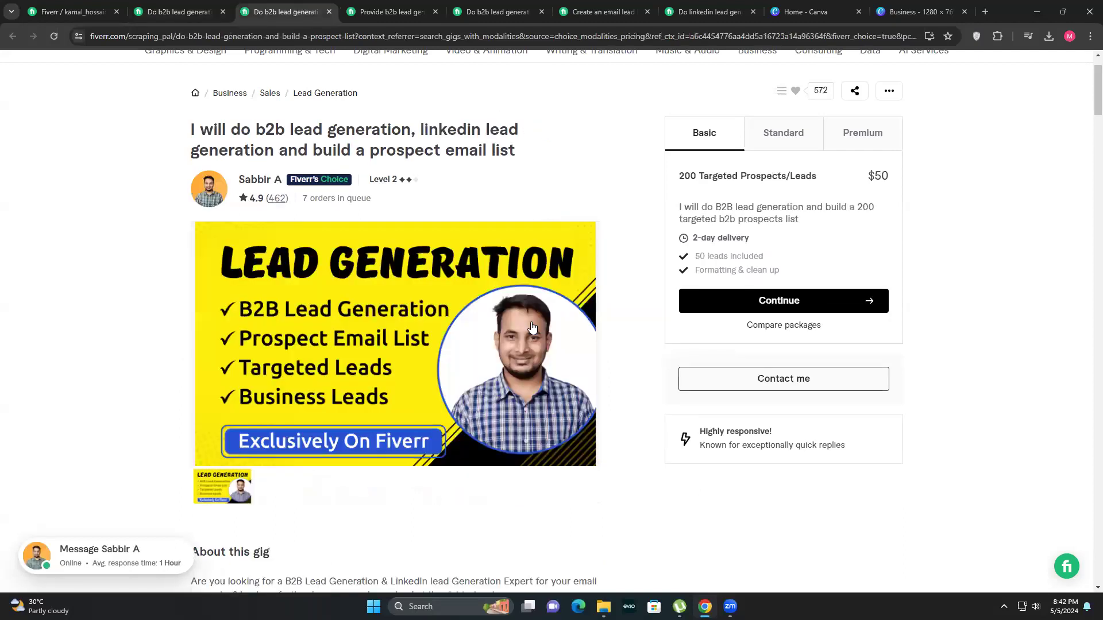
key(ctrl+Tab)
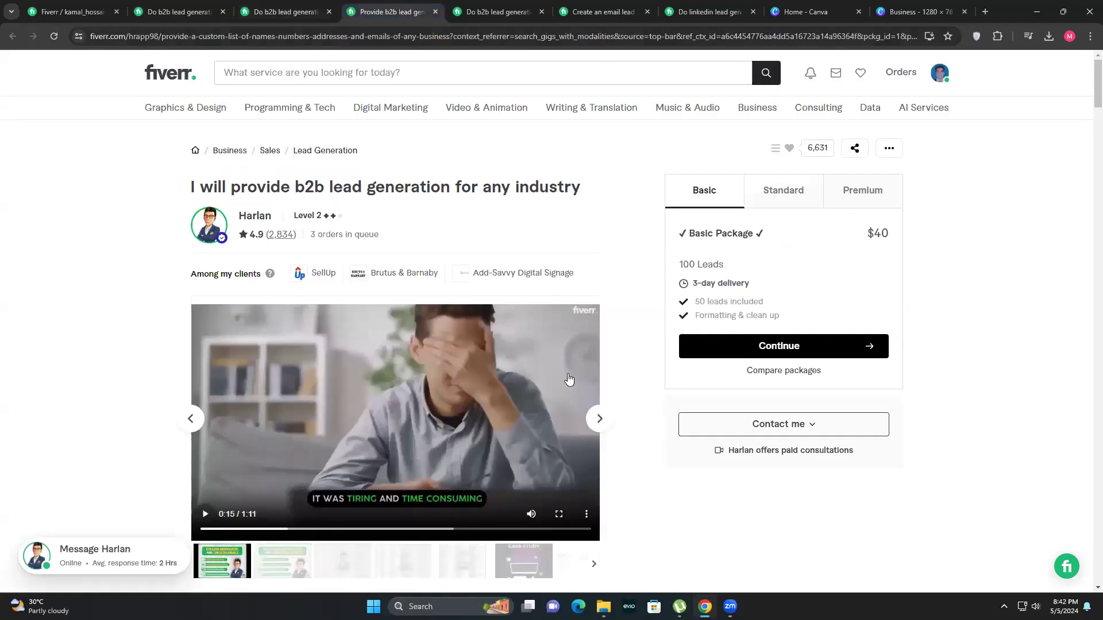
click(599, 420)
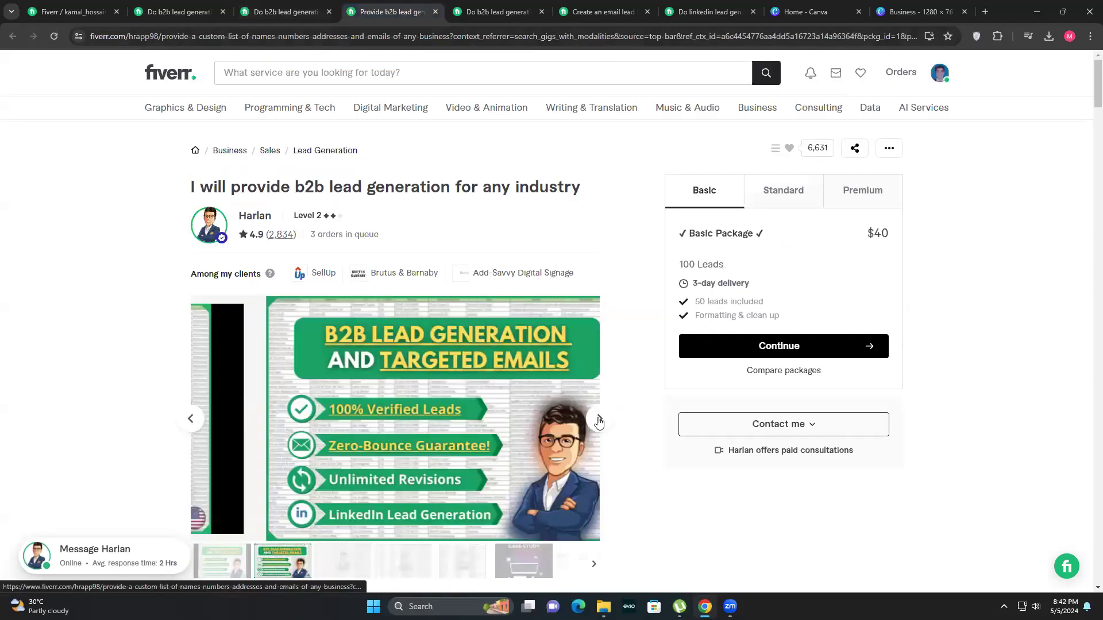
click(599, 421)
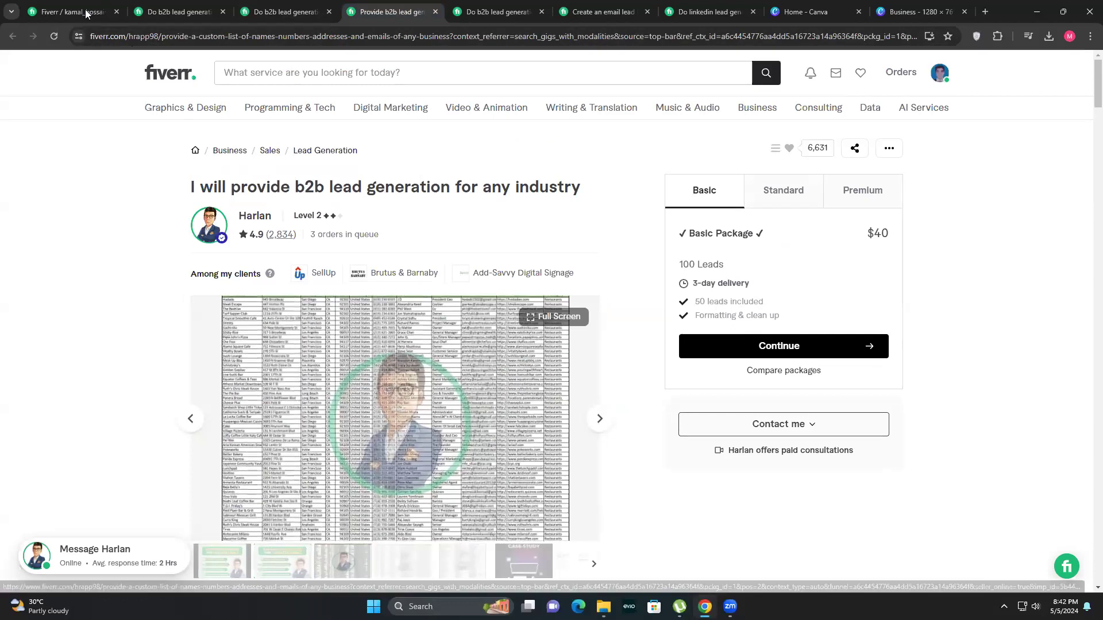
key(ctrl+1)
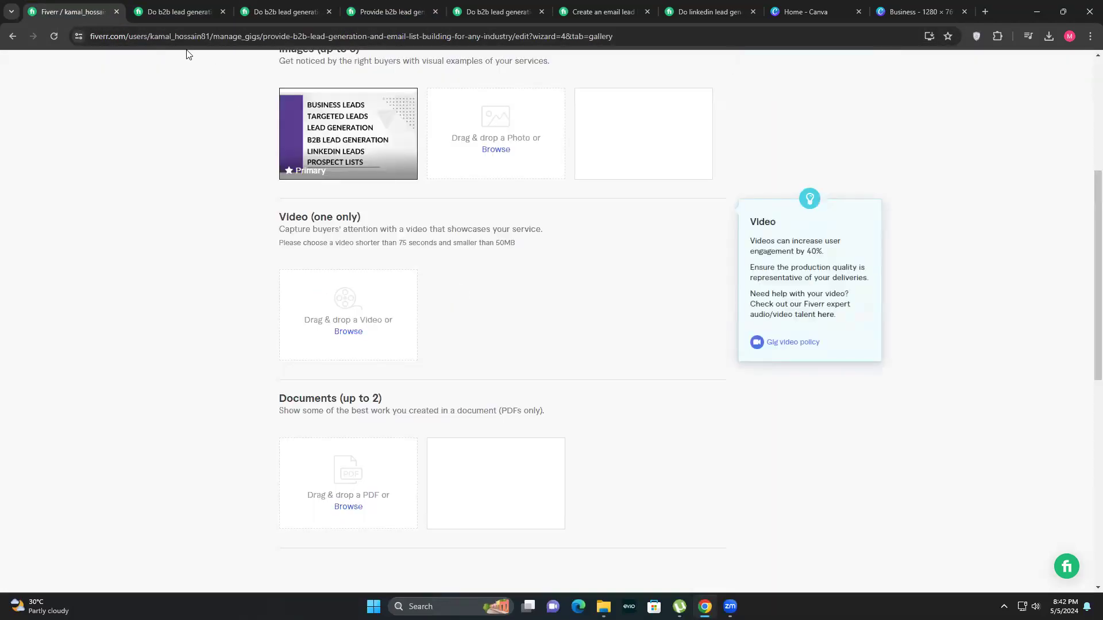
Show where a second gig image is chosen, cancel without adding one, and save the gallery to continue to the Publish stage.
click(495, 149)
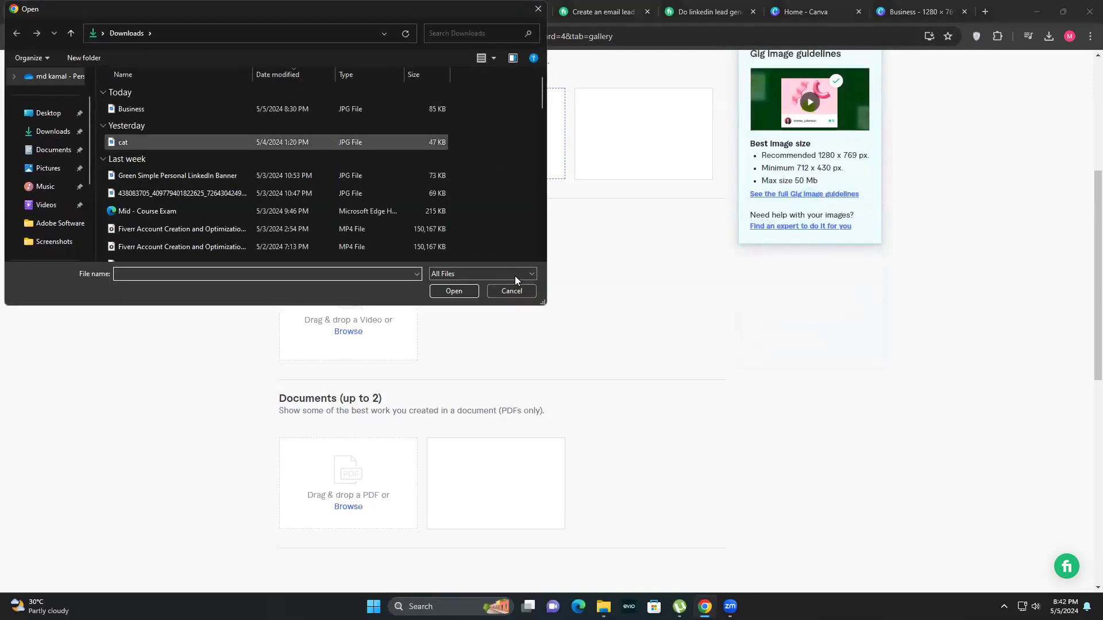
click(505, 293)
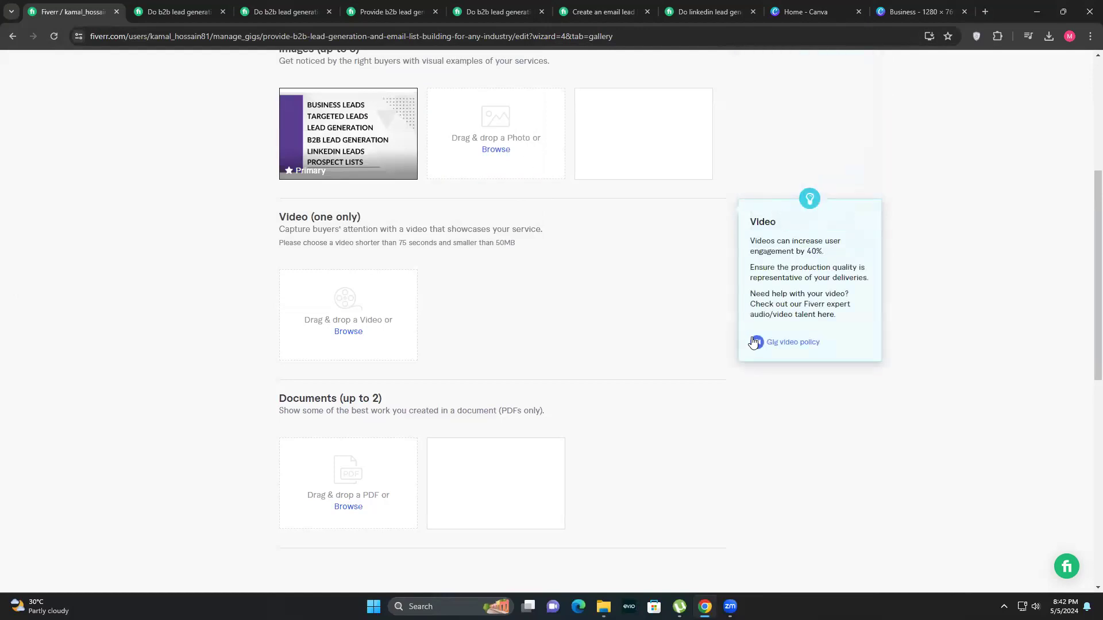
scroll(738, 354, down, 3)
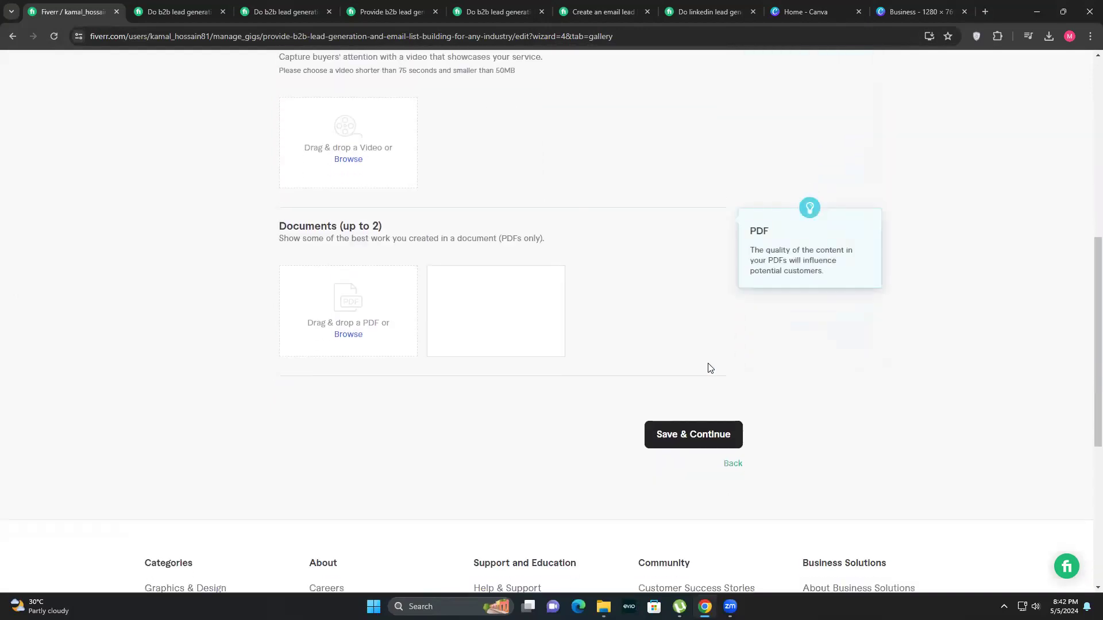
click(668, 435)
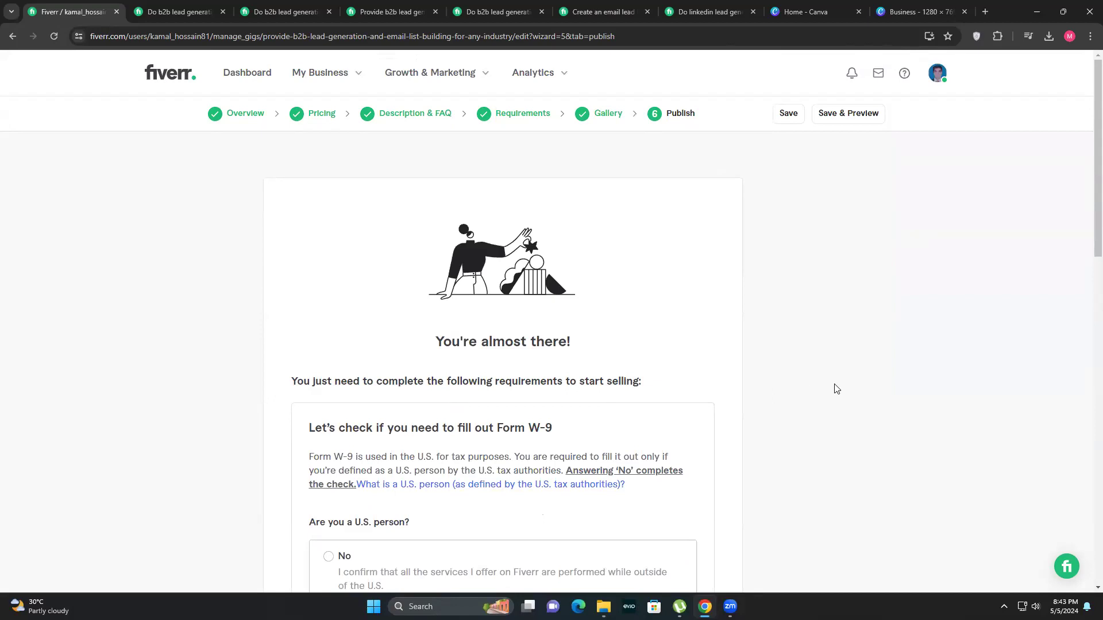
Answer No to "Are you a U.S. person?" in the Form W-9 check, save the answer and dismiss the confirmation.
scroll(837, 388, down, 1)
scroll(836, 388, down, 2)
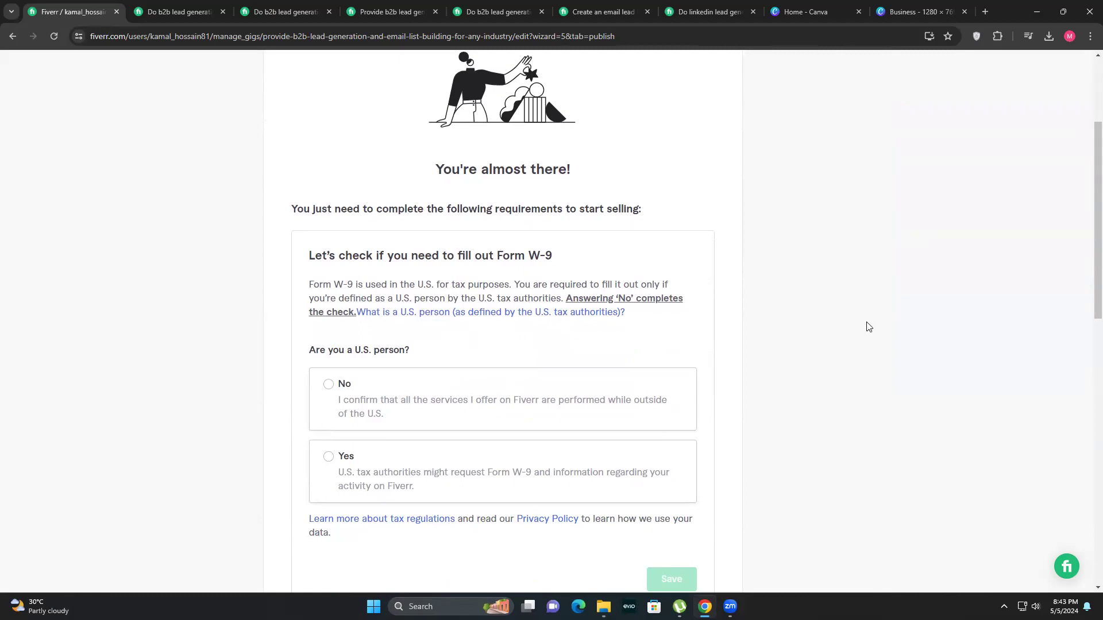
click(325, 390)
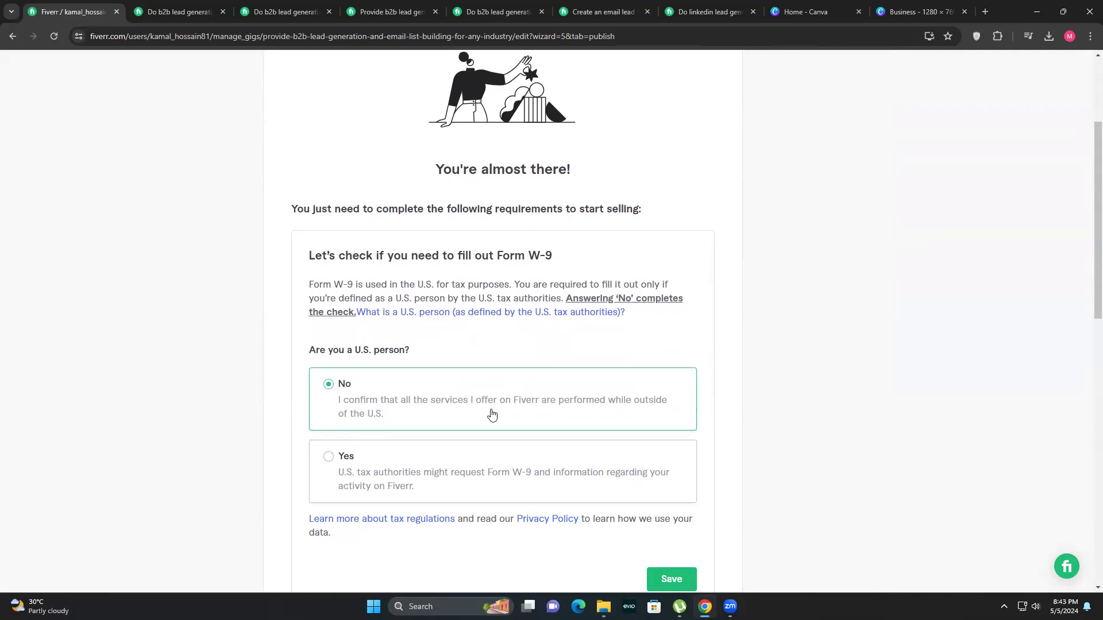
scroll(815, 414, down, 2)
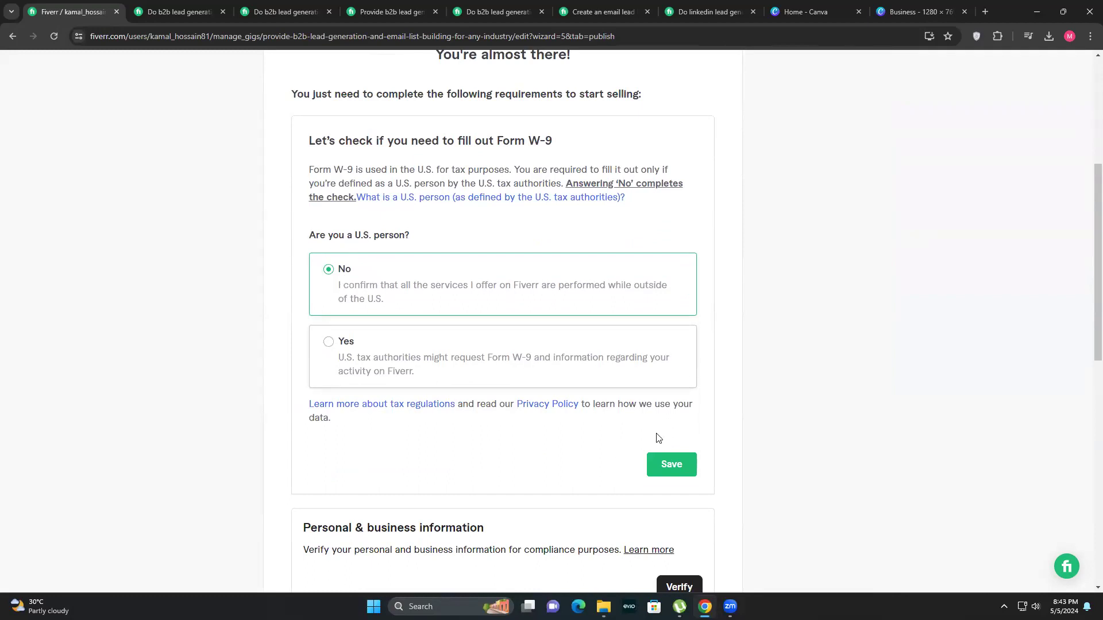
click(668, 464)
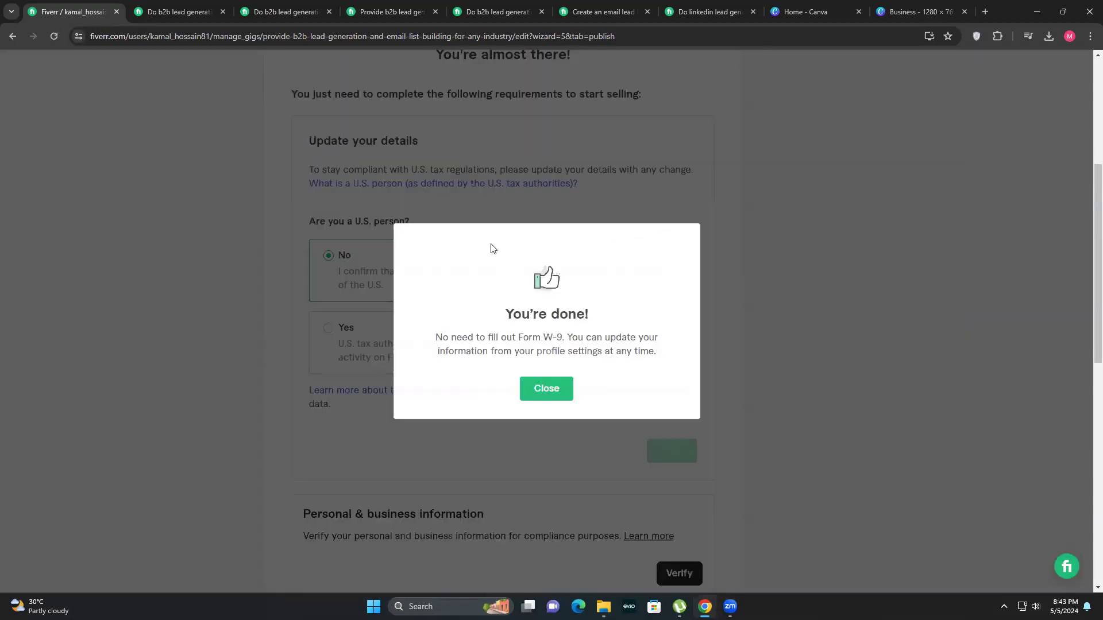
click(547, 387)
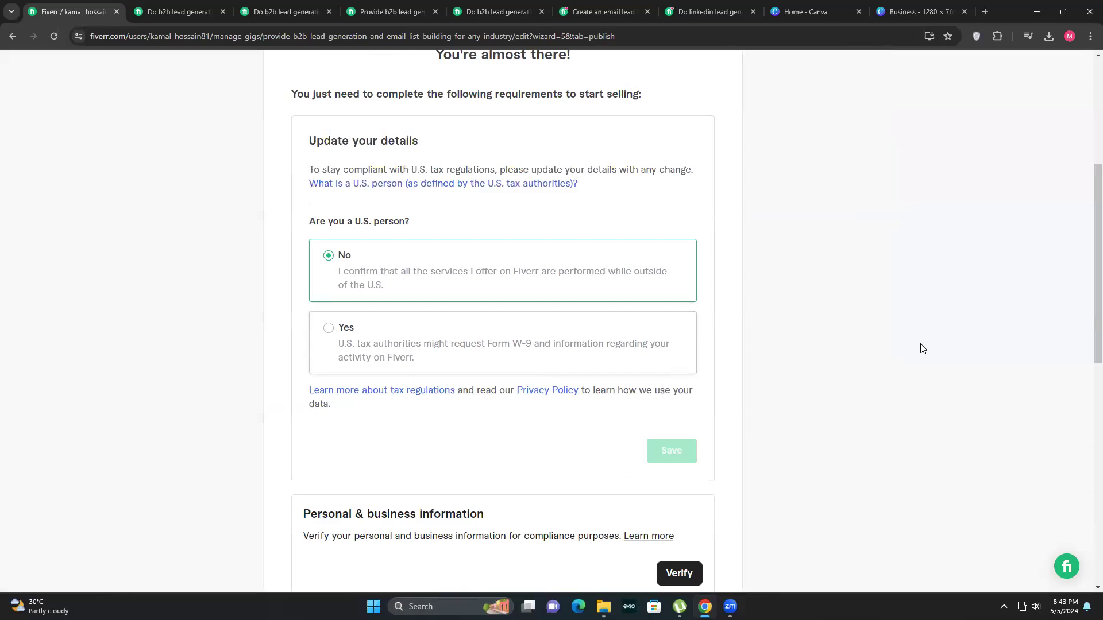
Verify the personal and business information, choosing "Outside my primary job or profession" as the planned use of Fiverr, and close the dialog.
scroll(922, 347, down, 2)
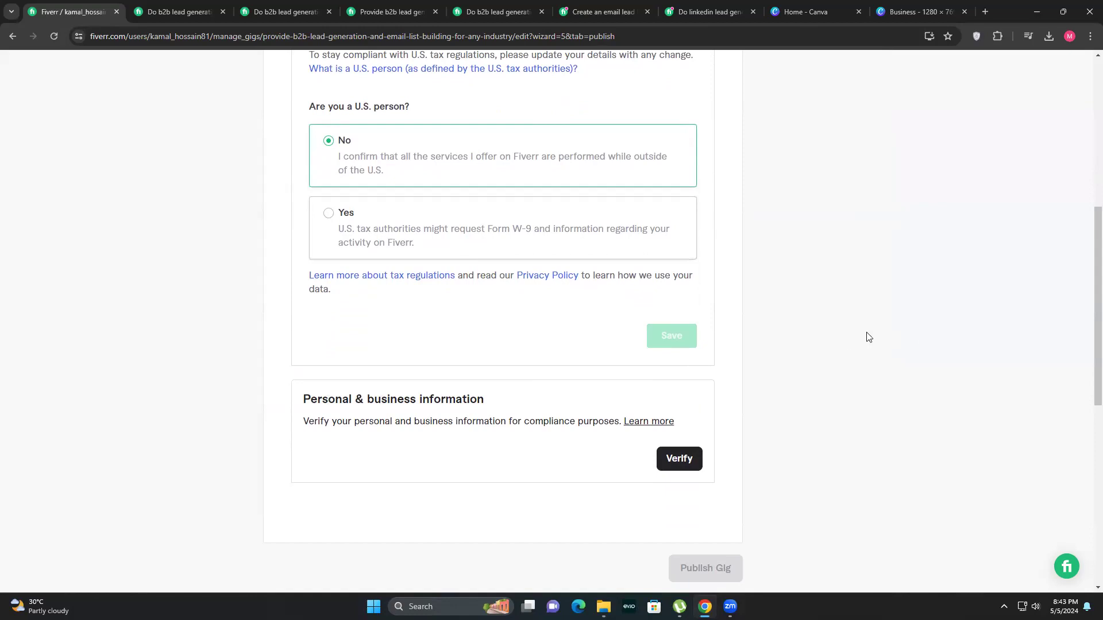
scroll(879, 340, down, 2)
click(689, 345)
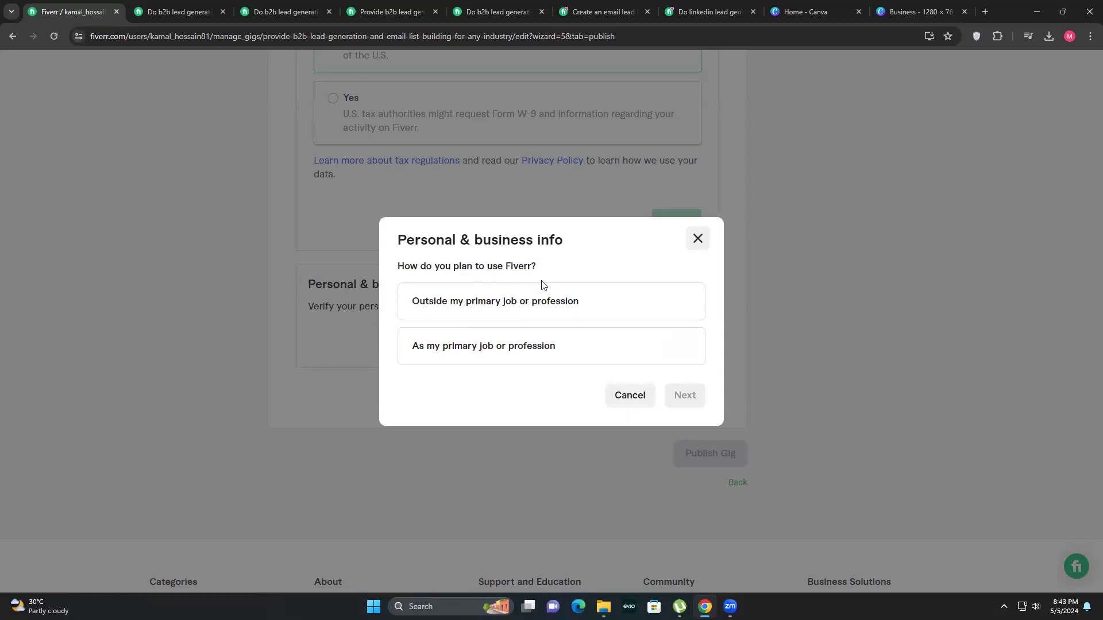
click(497, 314)
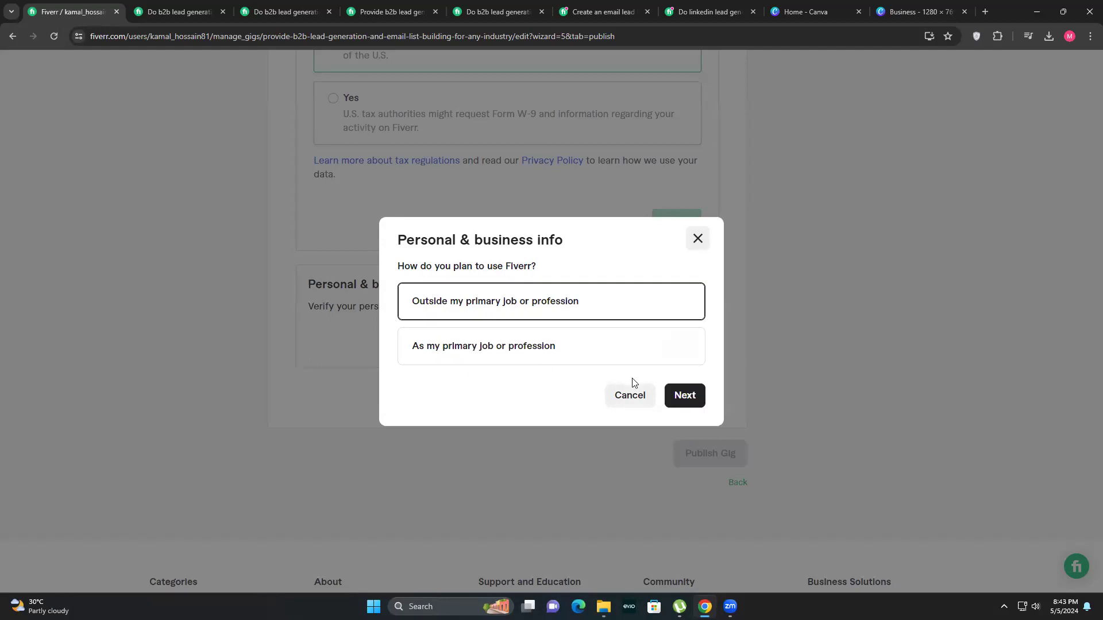
click(686, 397)
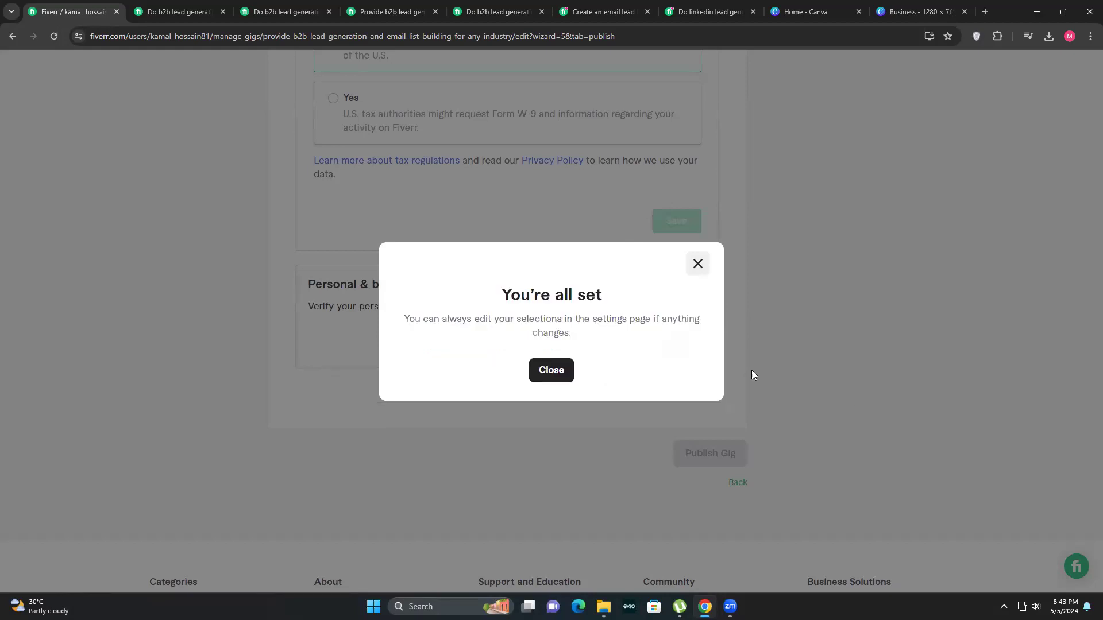
click(555, 372)
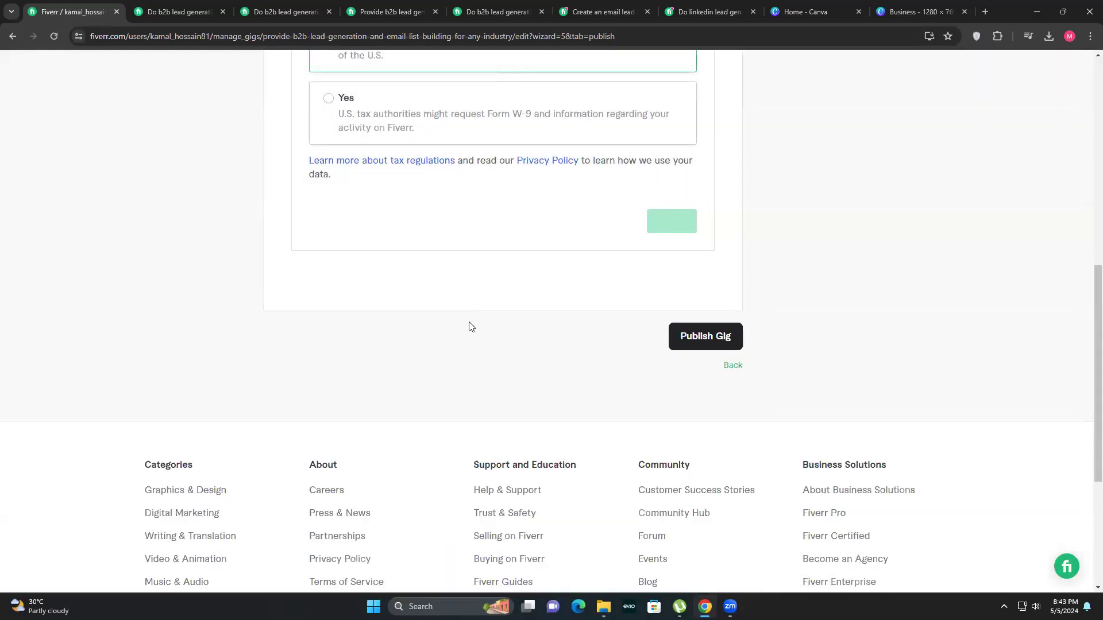
Examine the Publish page for remaining requirements, including the U.S. person declaration and the Publish Gig option.
scroll(456, 317, up, 6)
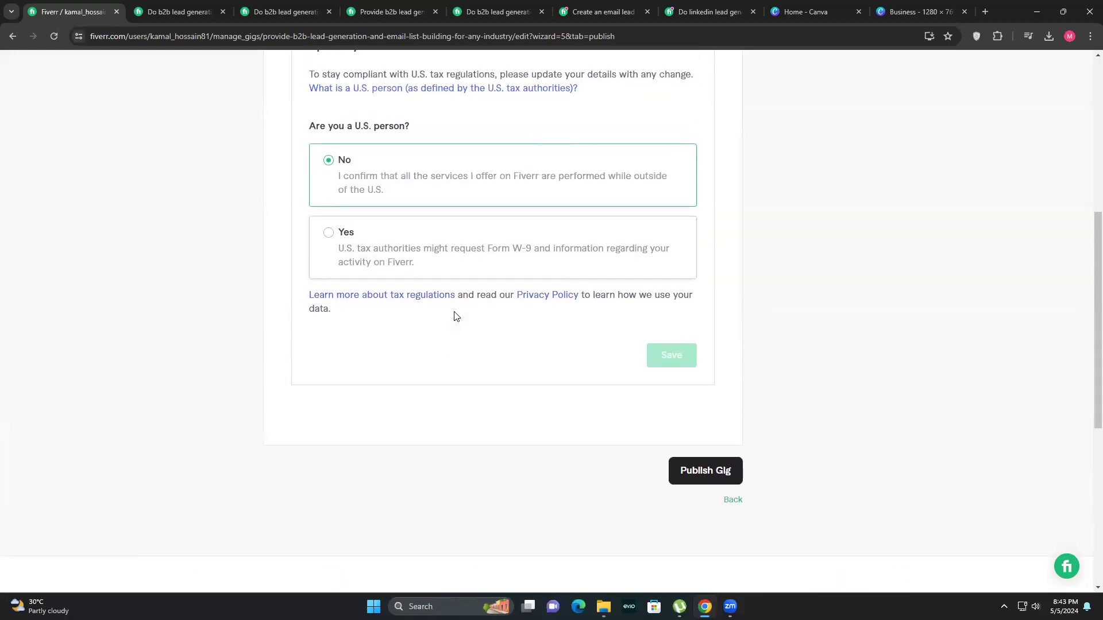
scroll(456, 318, down, 4)
scroll(455, 314, down, 3)
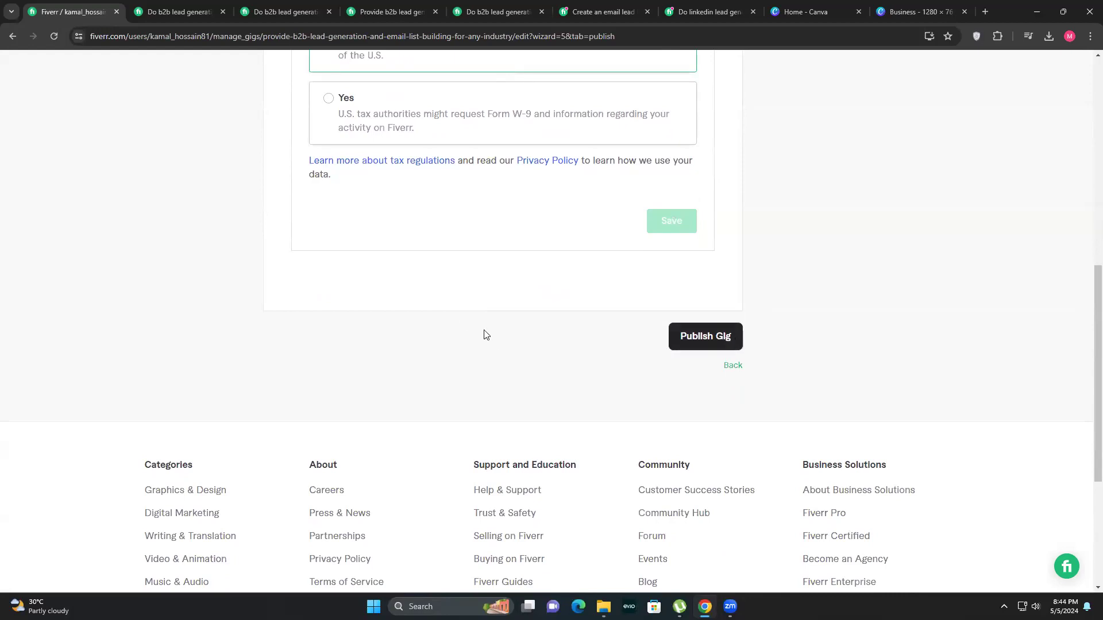
scroll(482, 332, up, 3)
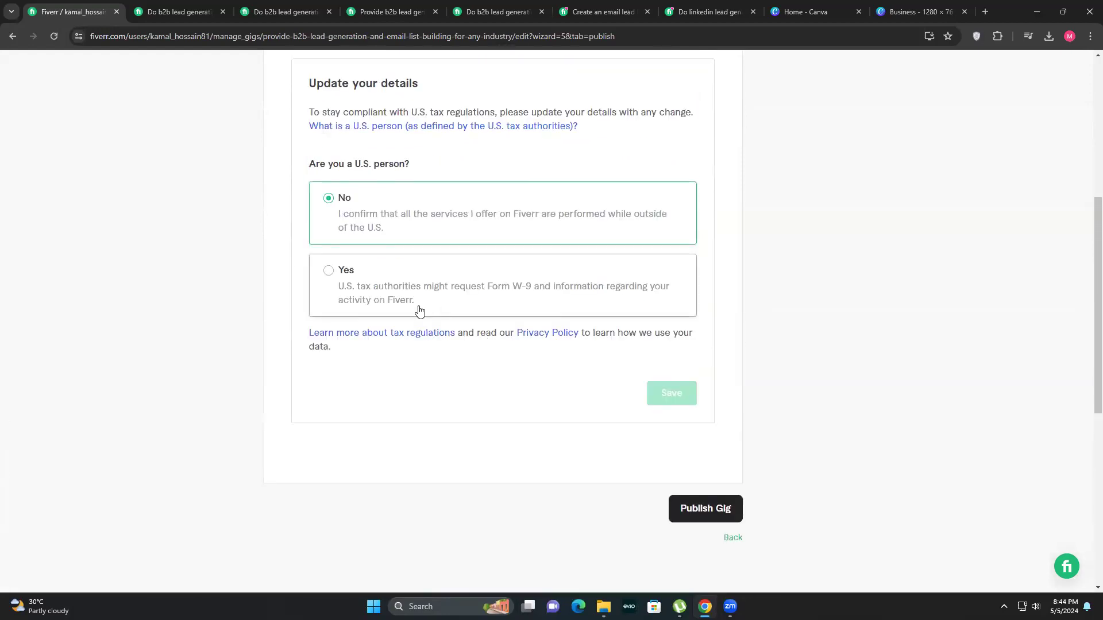
scroll(418, 311, up, 3)
scroll(709, 481, down, 2)
scroll(709, 481, down, 3)
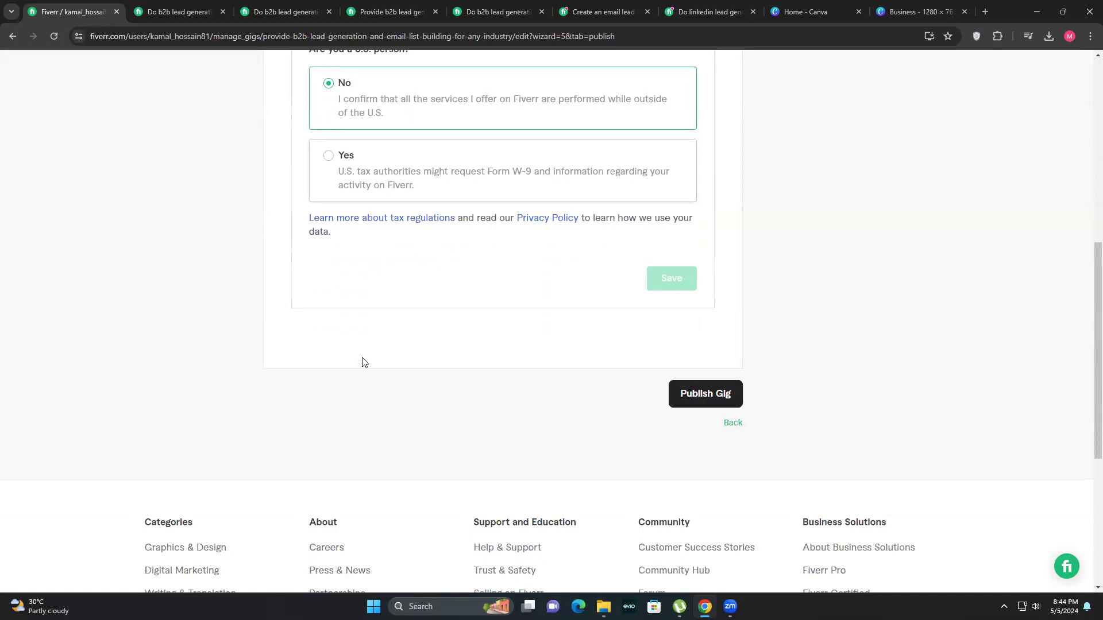
scroll(362, 362, up, 3)
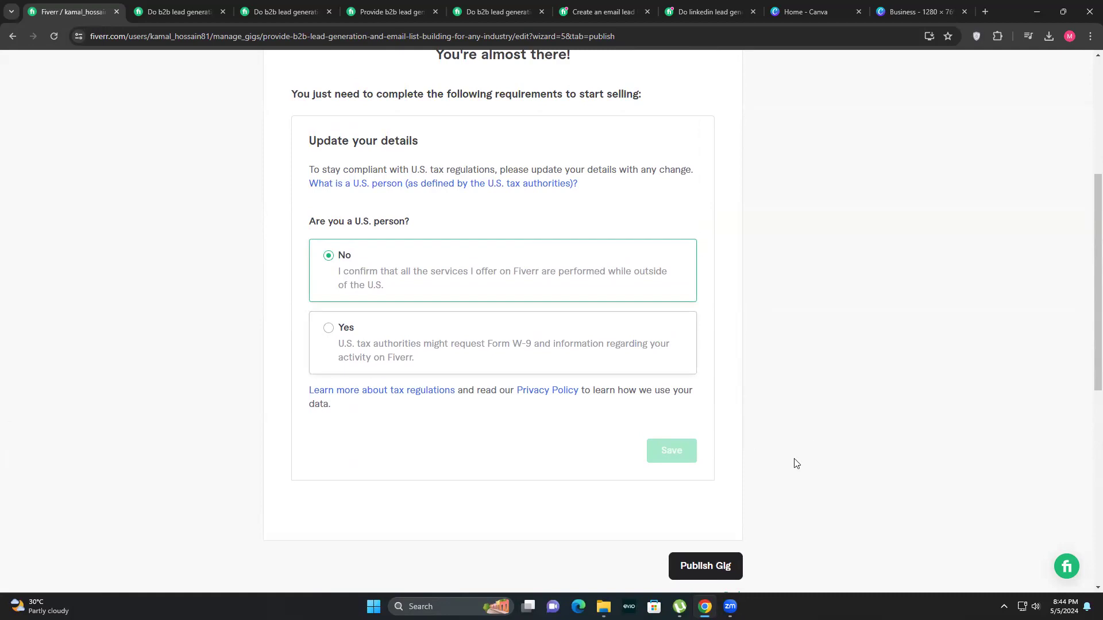
scroll(798, 465, down, 2)
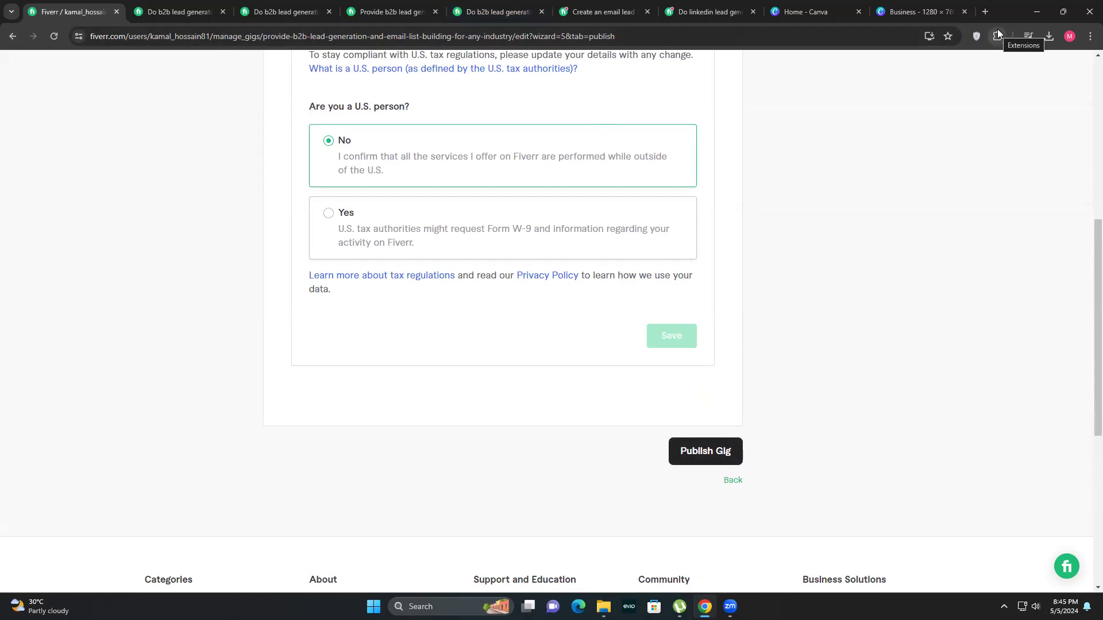
Save the gig with a preview, and return to the gig's Publish page.
scroll(795, 347, up, 7)
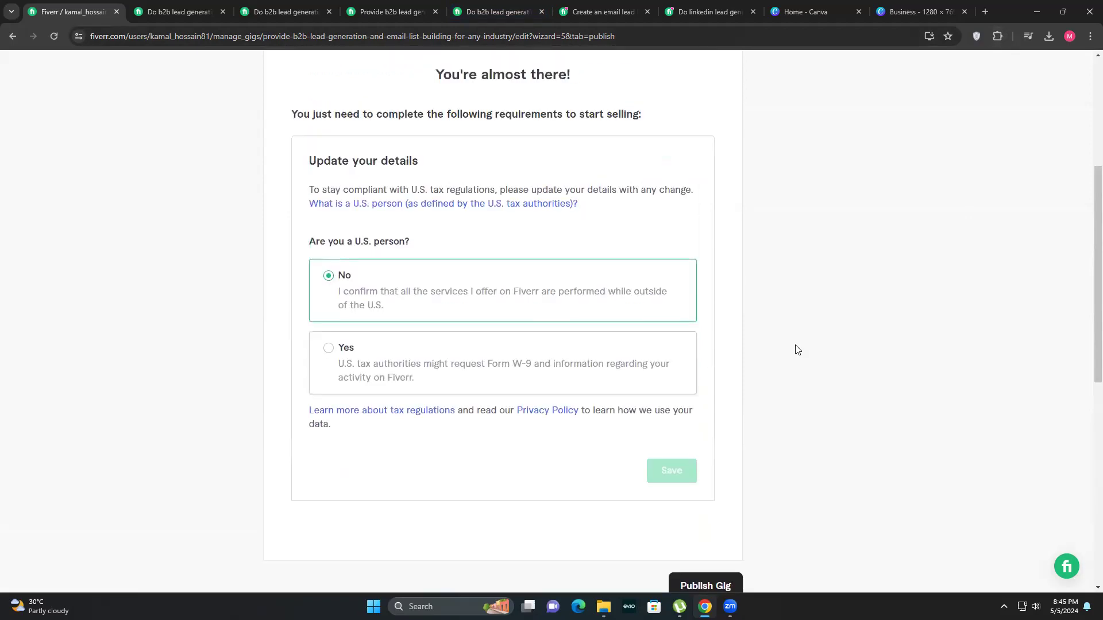
click(845, 115)
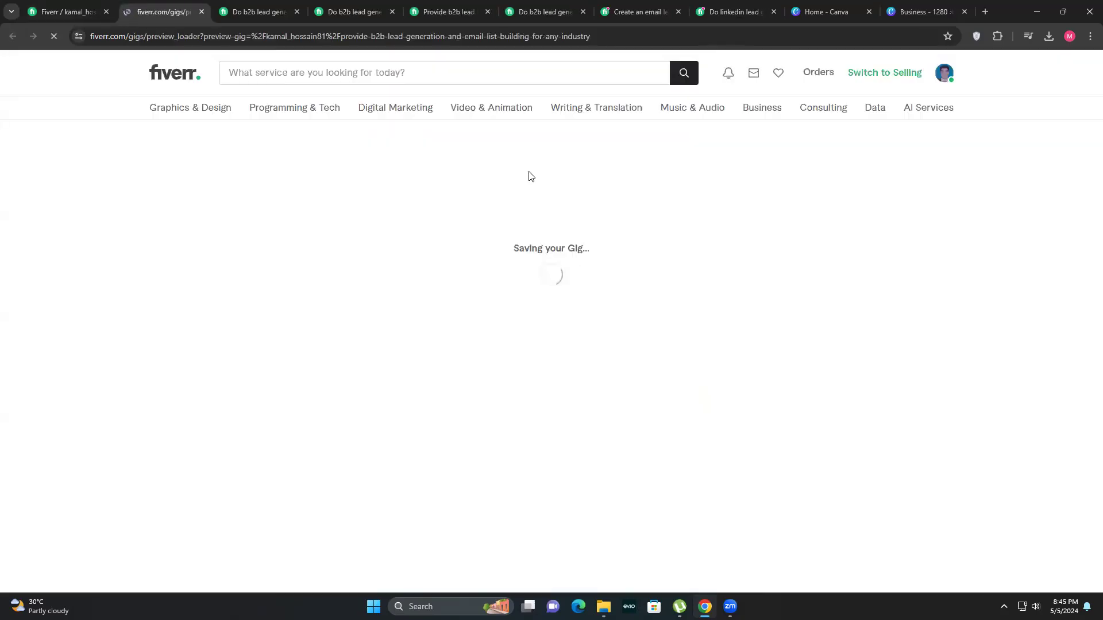
click(66, 12)
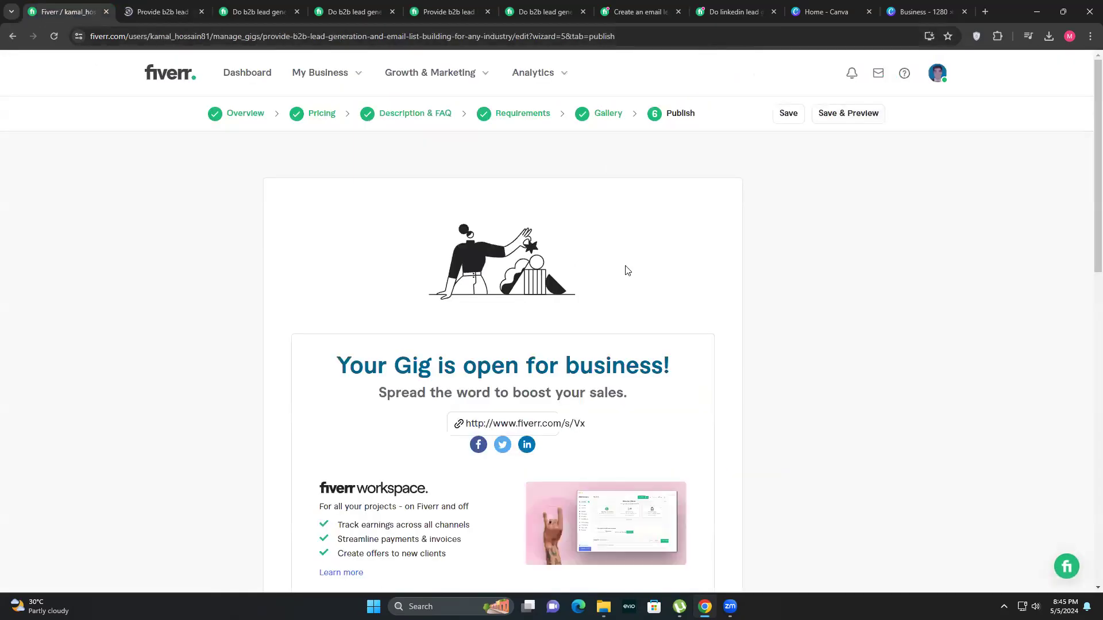
Finish the gig publishing wizard to reach the Gigs overview, and dismiss the "Set your availability" tip.
scroll(627, 271, down, 3)
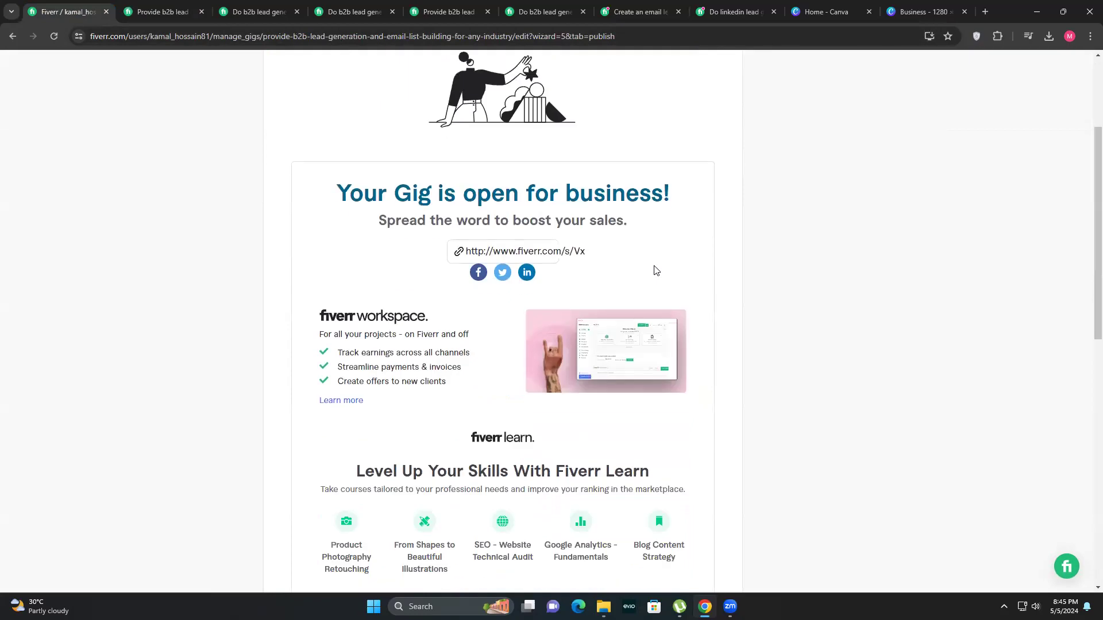
scroll(656, 270, down, 4)
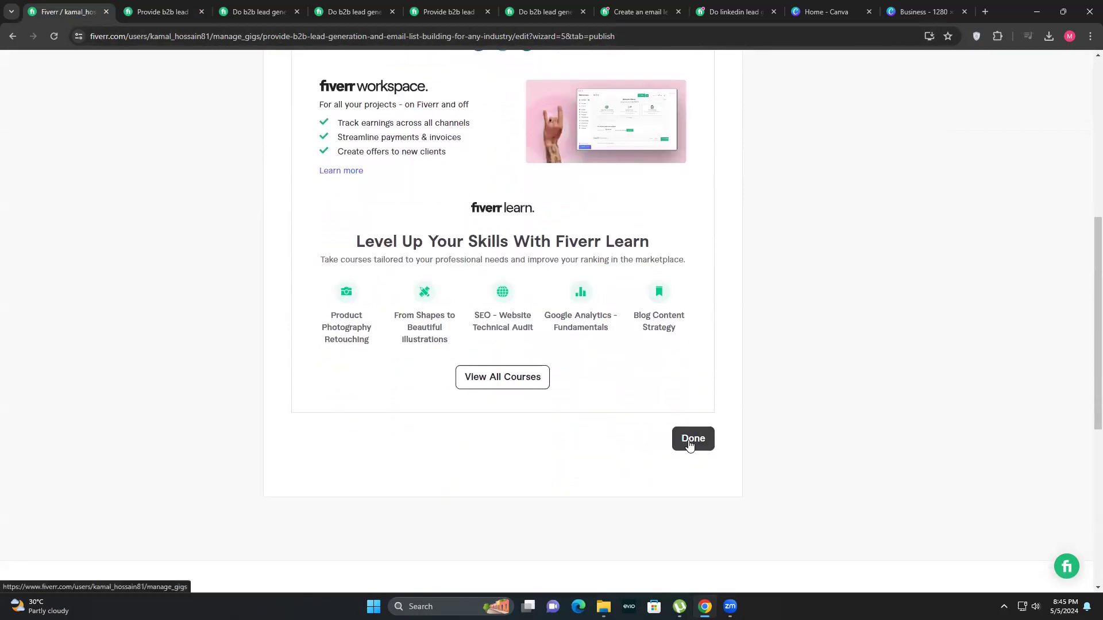
click(690, 445)
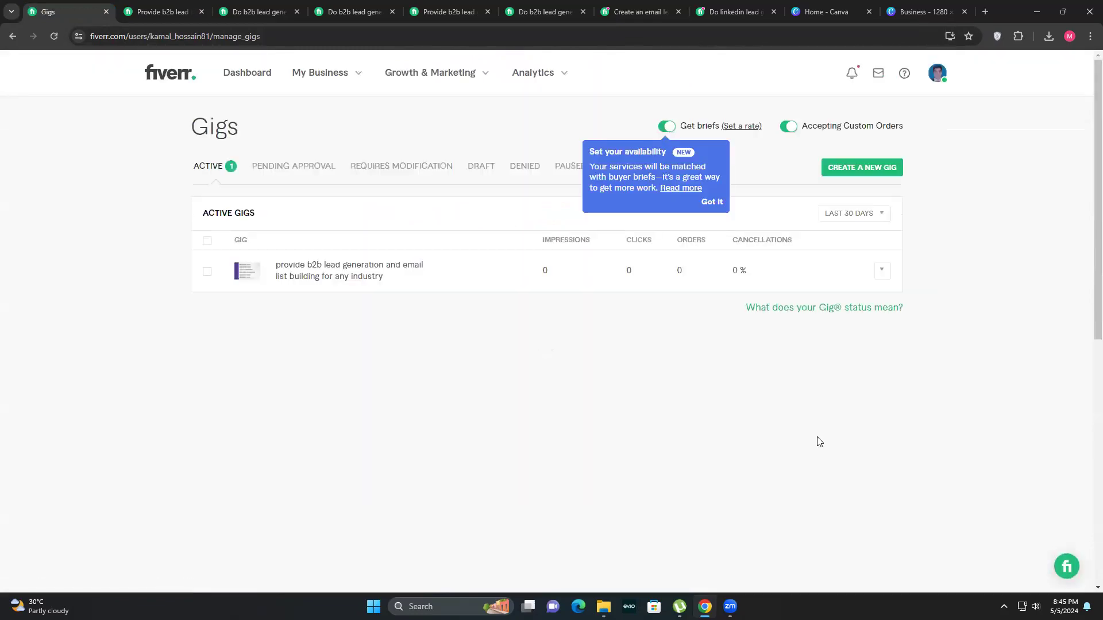
click(709, 201)
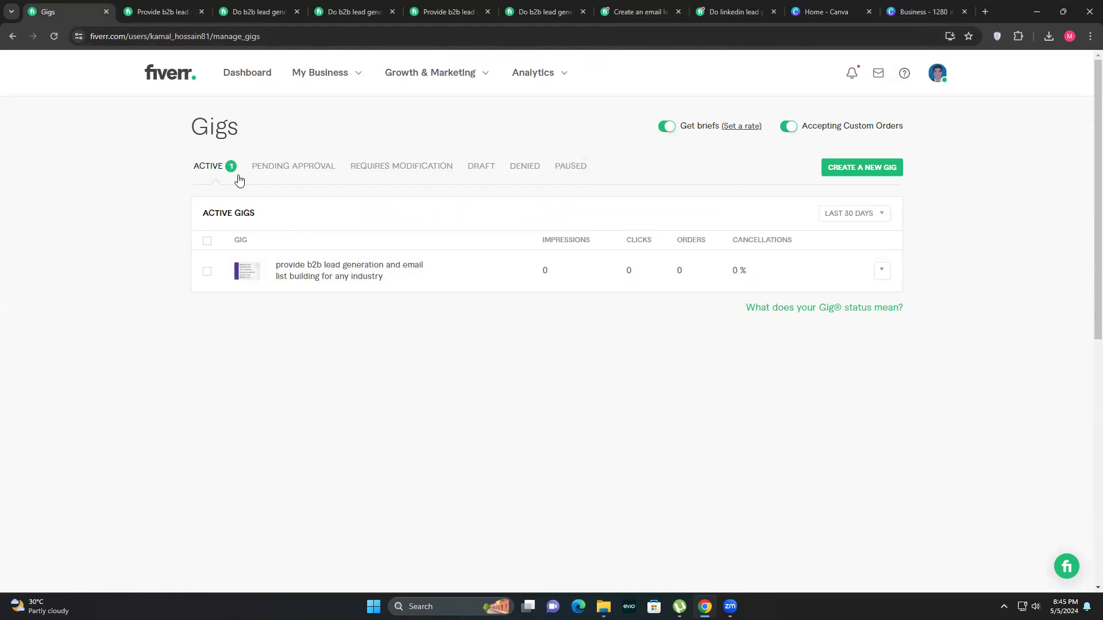
Pause the active b2b lead generation gig and mark the Form W-9 notification as read.
click(882, 271)
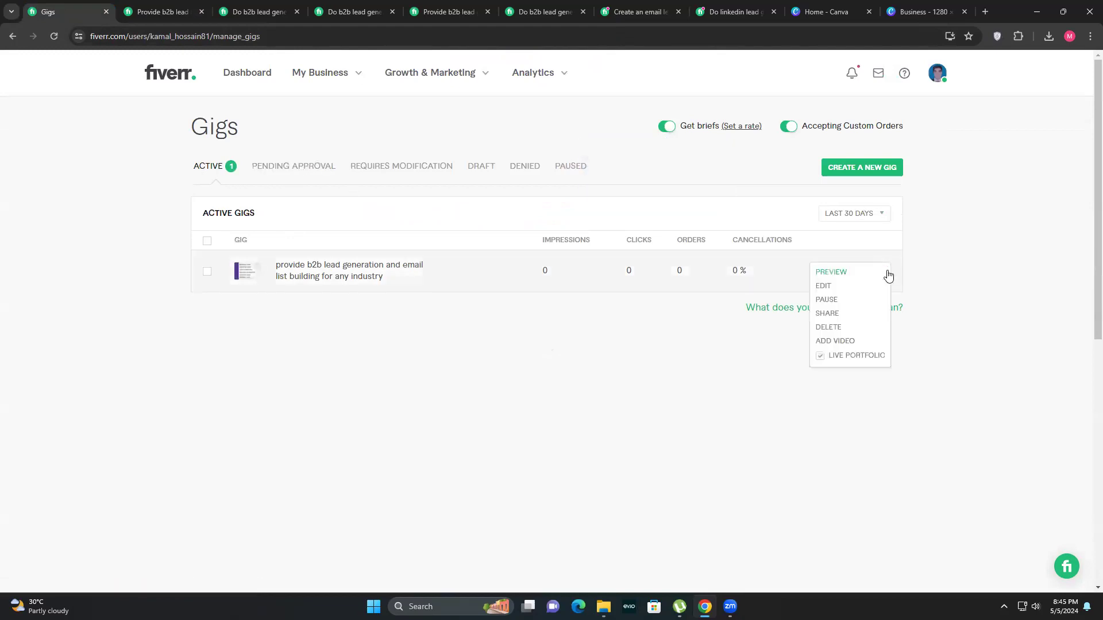
click(834, 300)
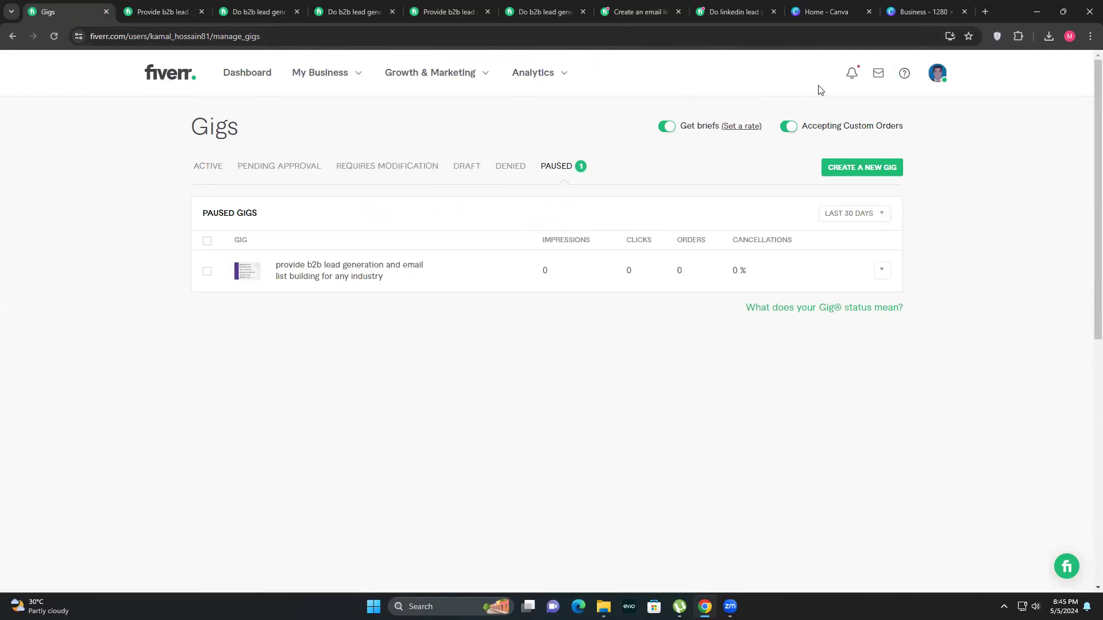
click(850, 75)
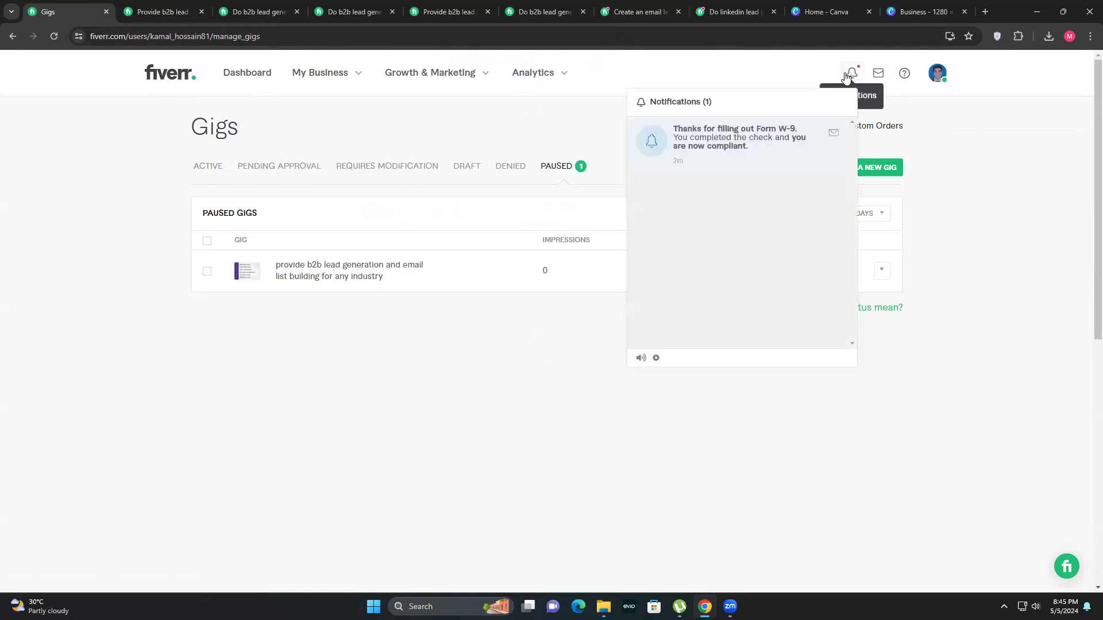
click(834, 136)
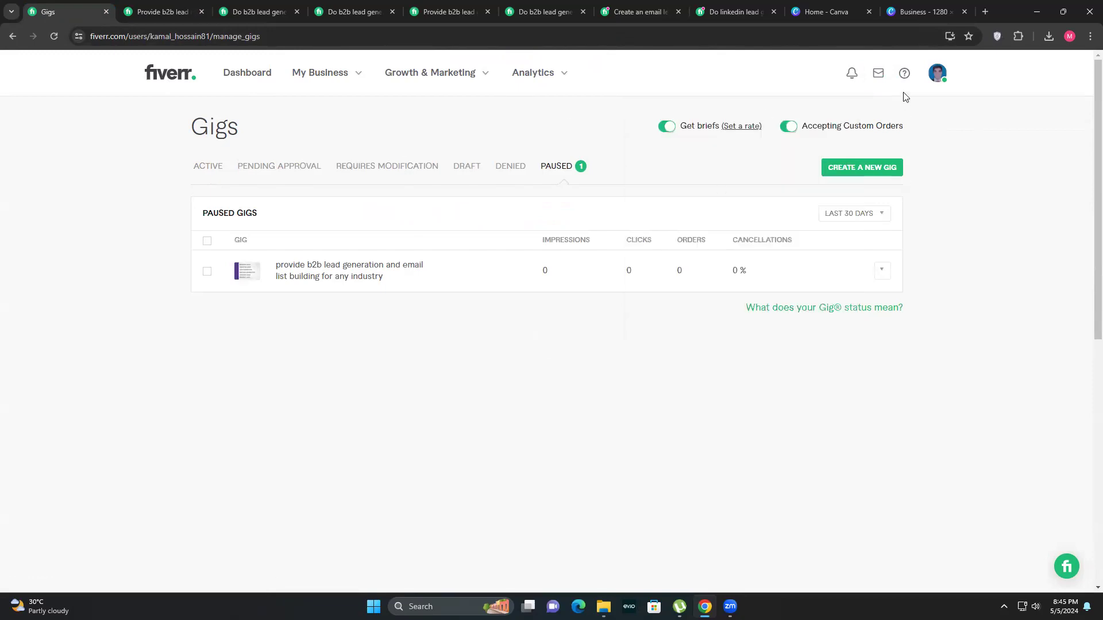
Open the seller profile page and dismiss the "Introduce yourself with video" tip.
click(934, 78)
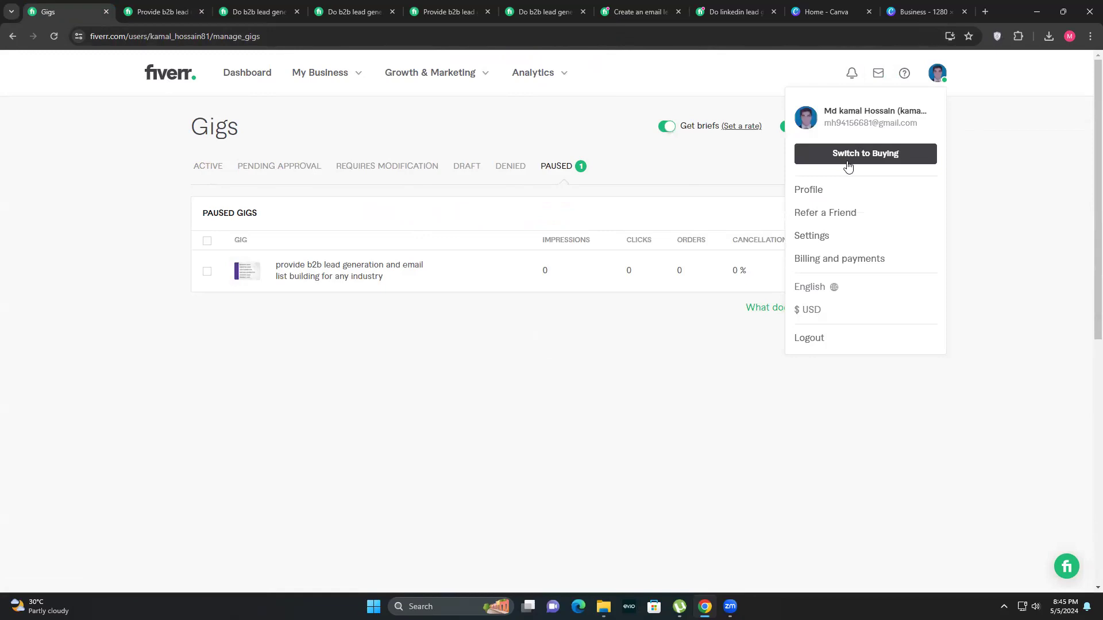
click(808, 189)
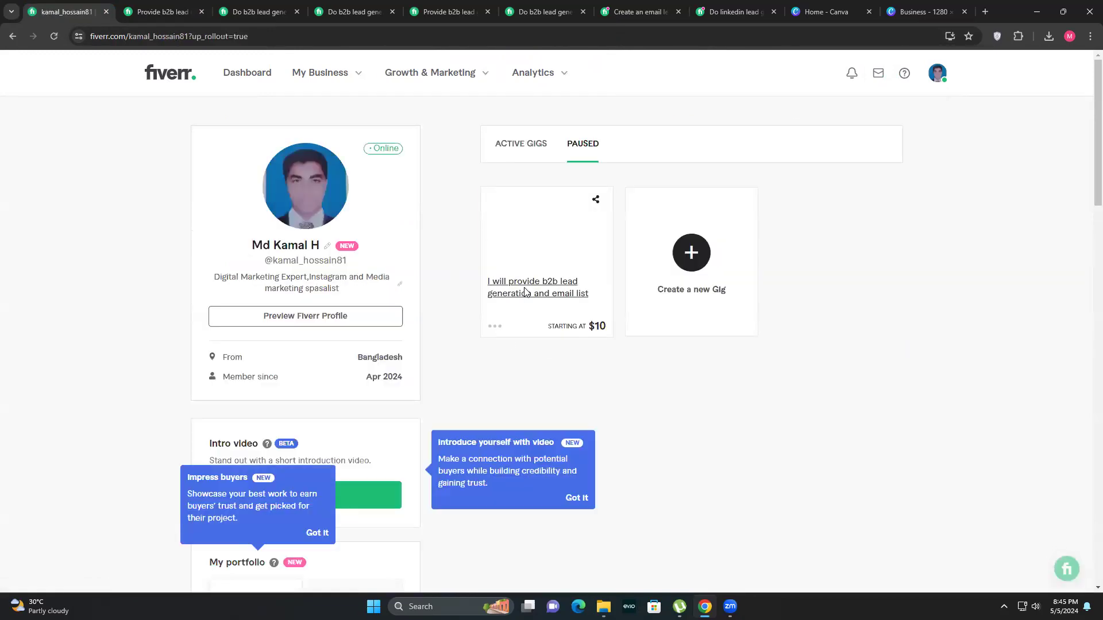
click(574, 505)
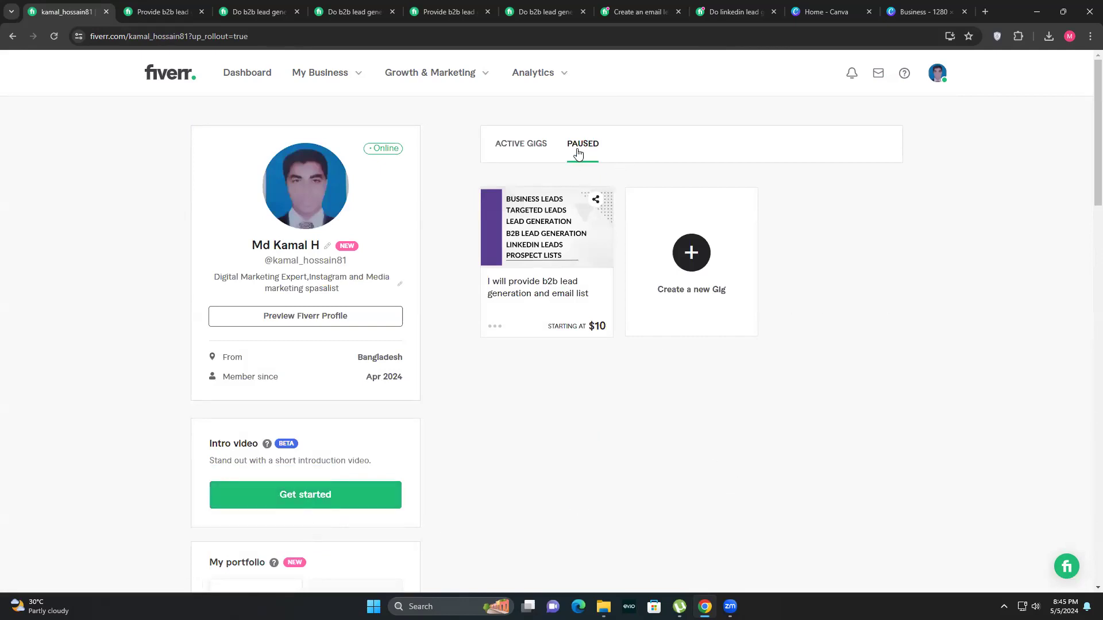
Open the paused b2b lead generation gig from the profile and review its cover image, packages and description.
click(494, 327)
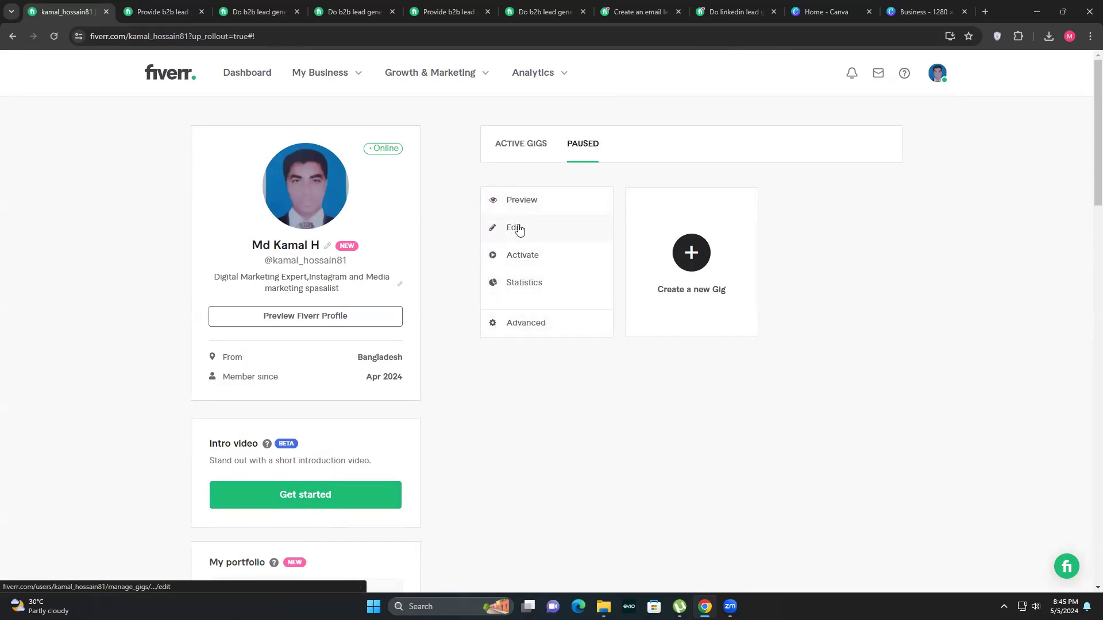
click(513, 293)
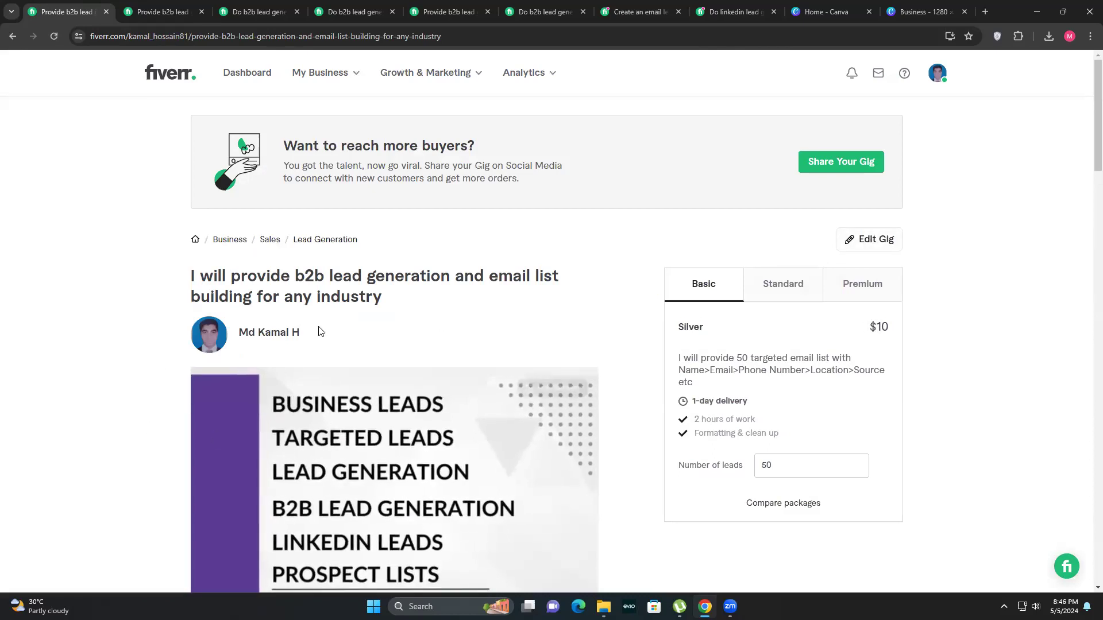
scroll(320, 329, down, 5)
scroll(388, 423, down, 3)
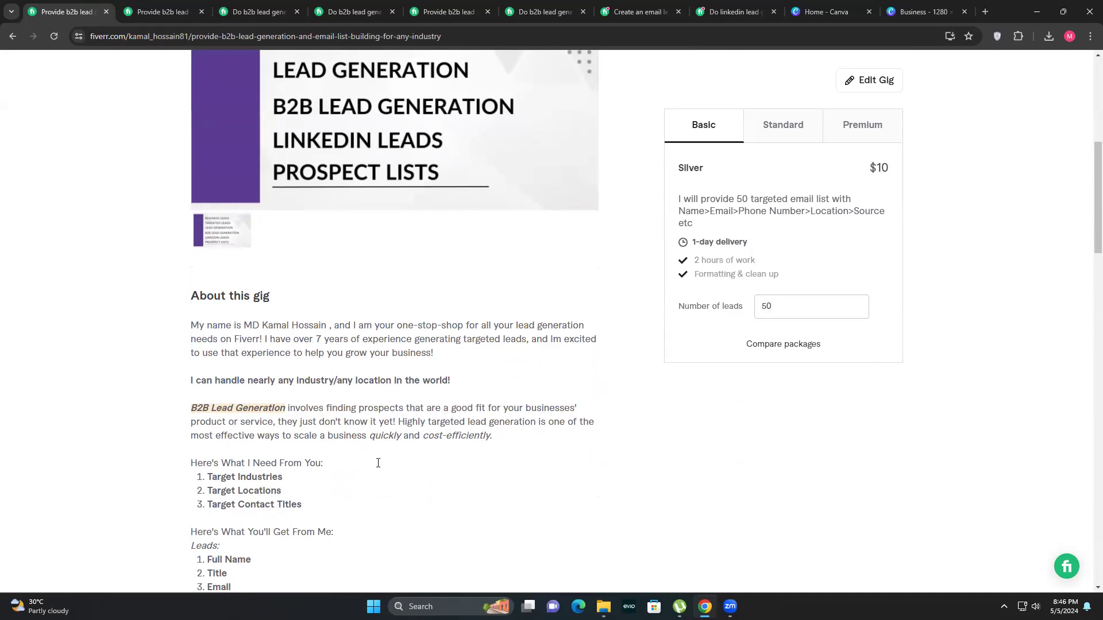
mouse_move(1061, 6)
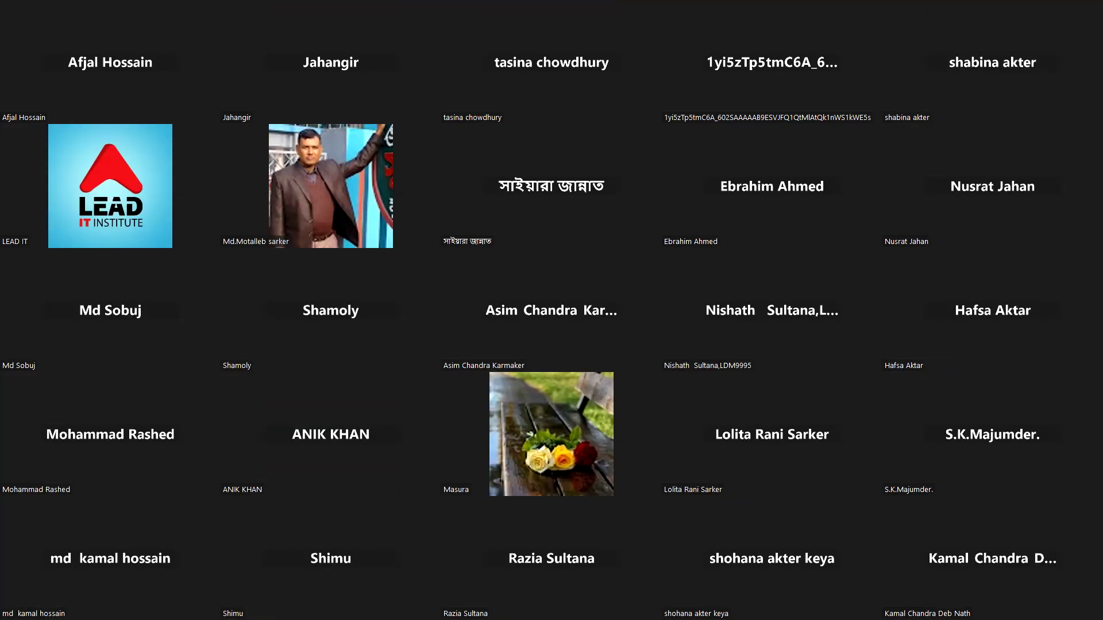
key(Page_Down)
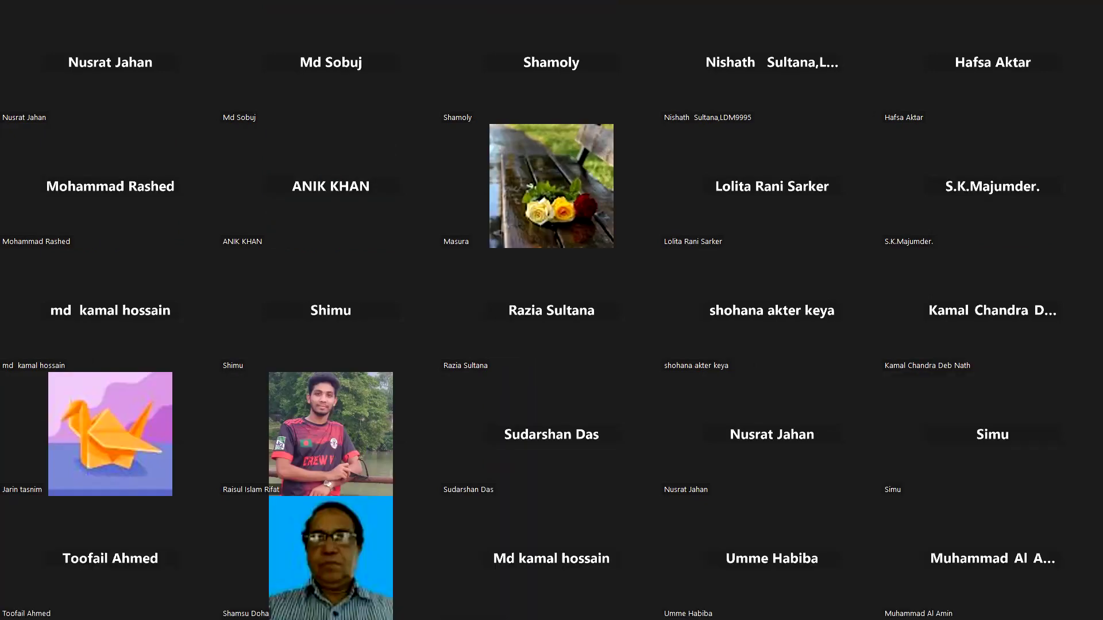
key(Page_Up)
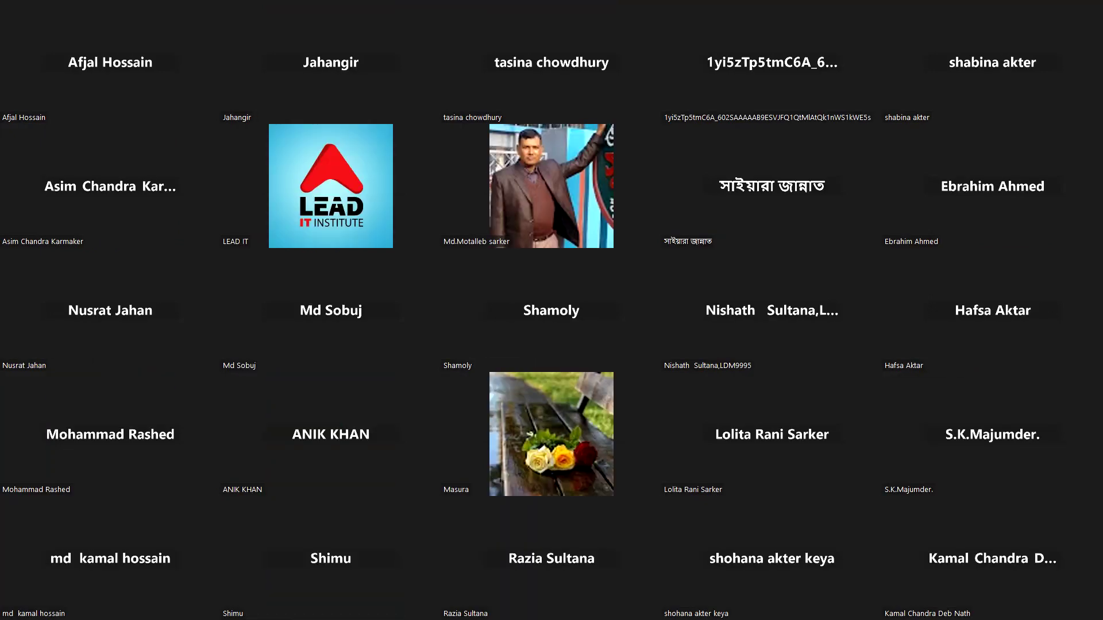